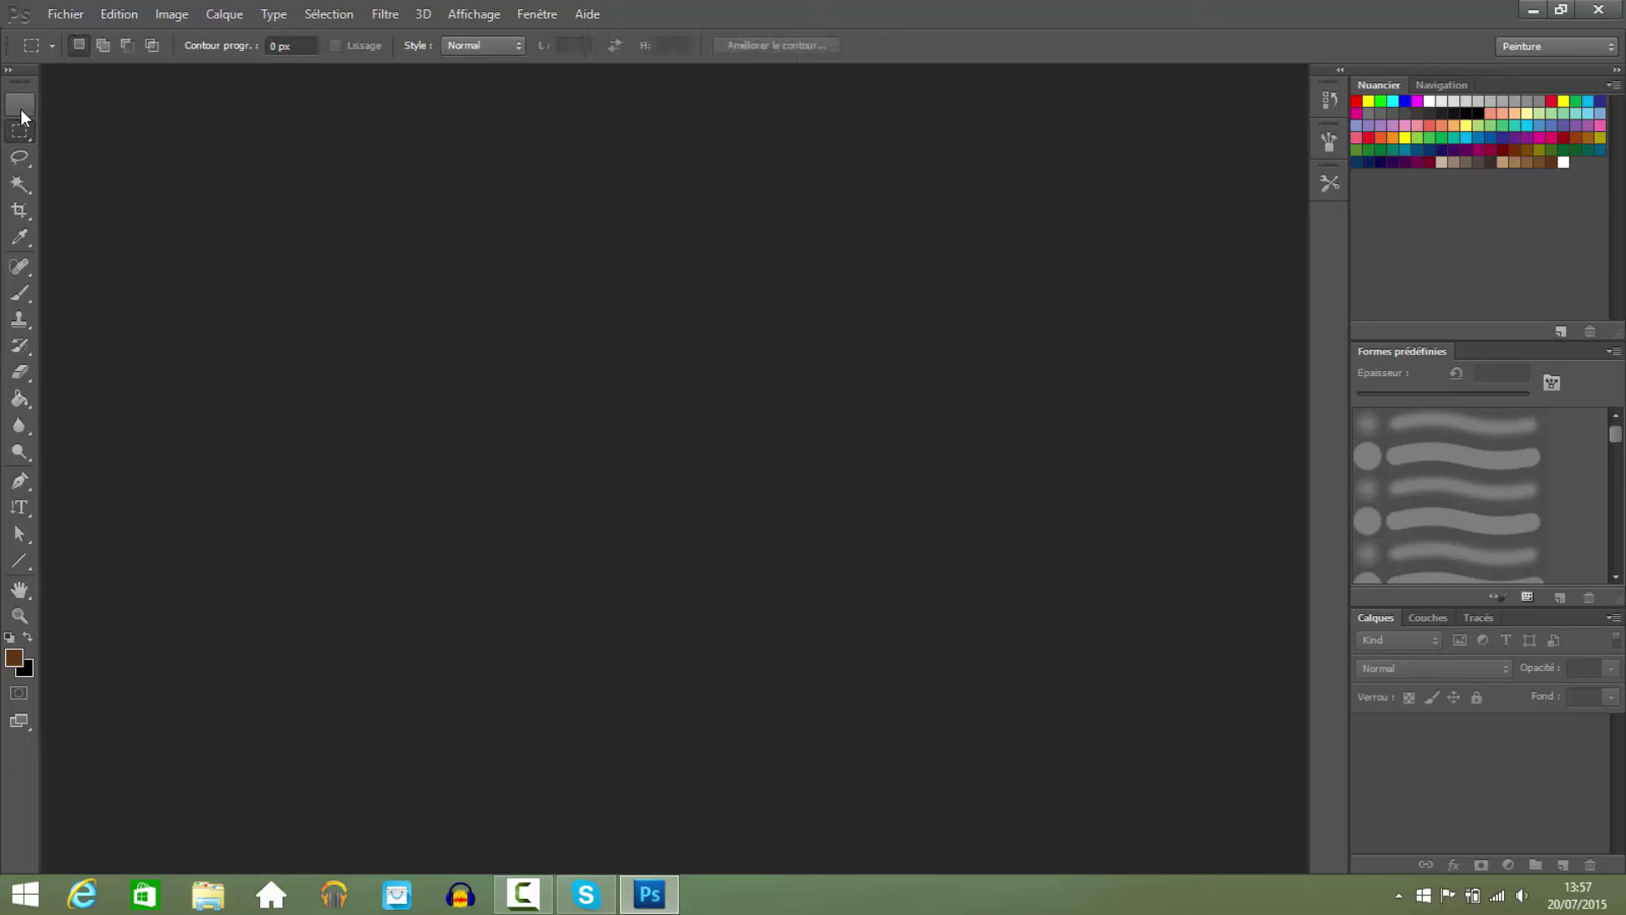
left_click(20, 107)
left_click(24, 133)
left_click(23, 159)
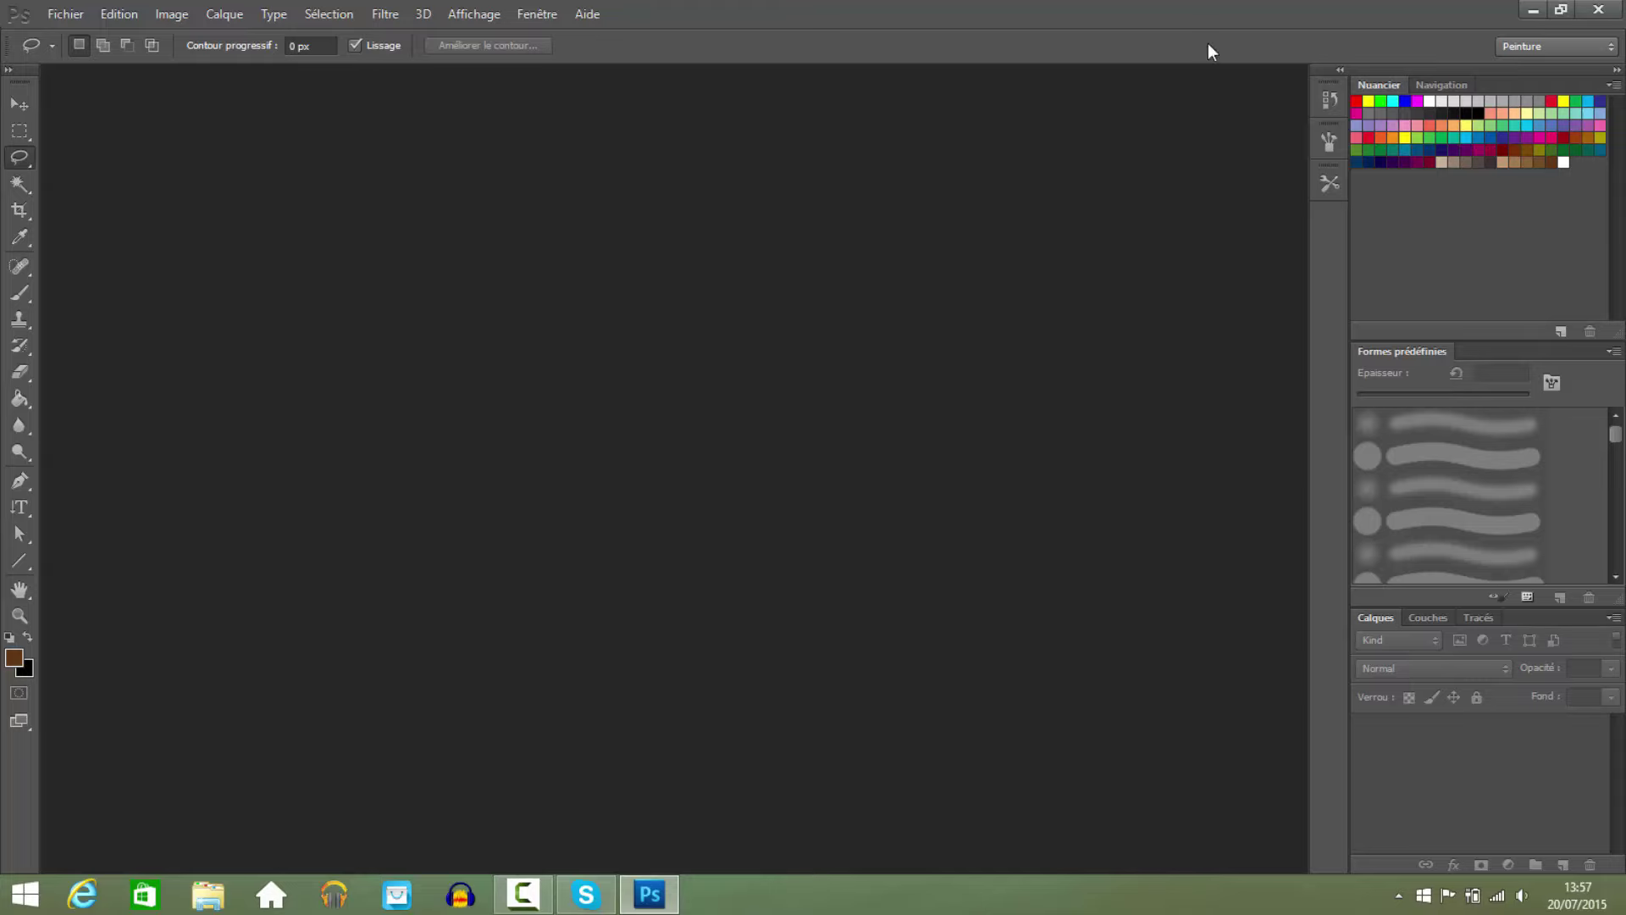
left_click(110, 15)
left_click(110, 17)
left_click(217, 15)
left_click(242, 14)
left_click(169, 17)
left_click(97, 14)
left_click(19, 105)
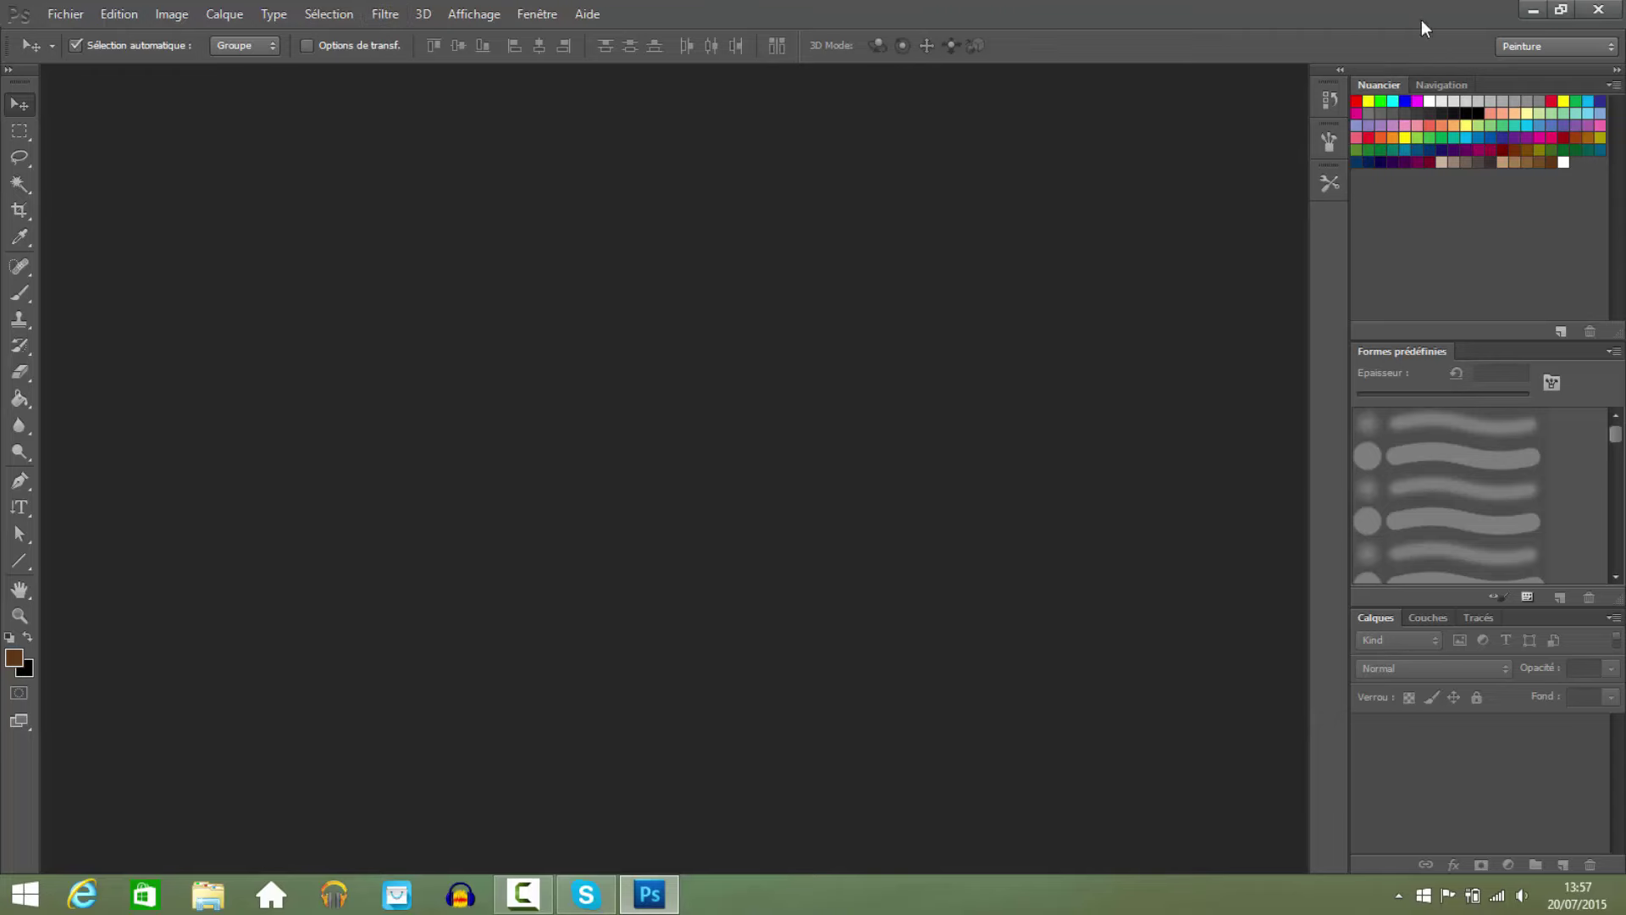
Switch to Firefox, open YouTube from the Google home page and dismiss its cookie notice.
left_click(1526, 8)
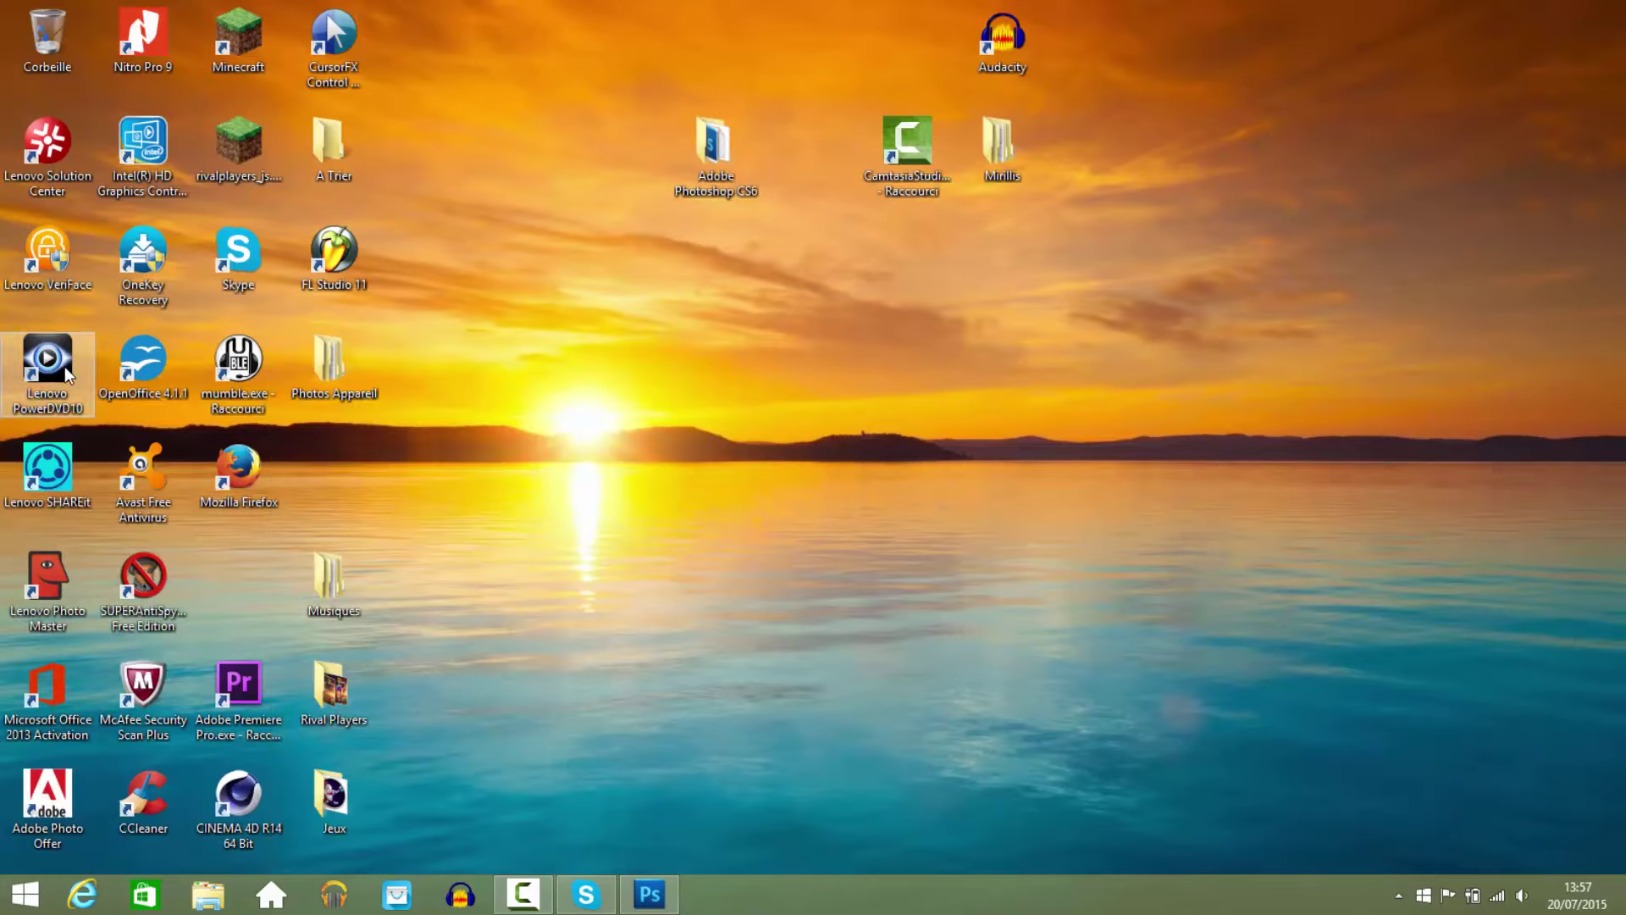
double_click(260, 456)
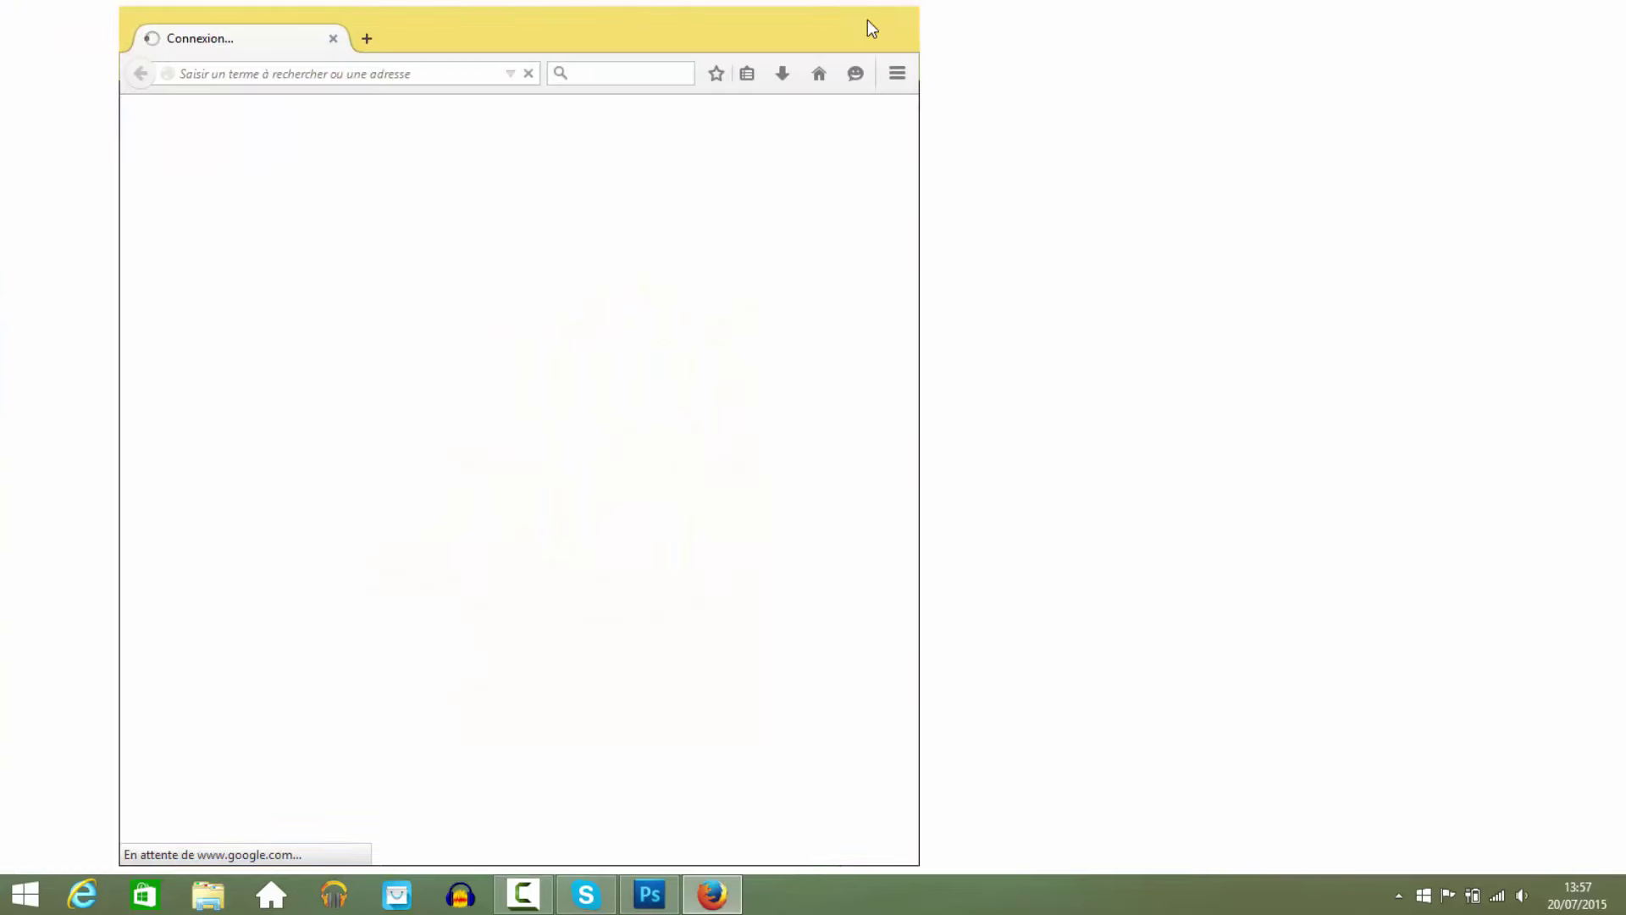
left_click(862, 18)
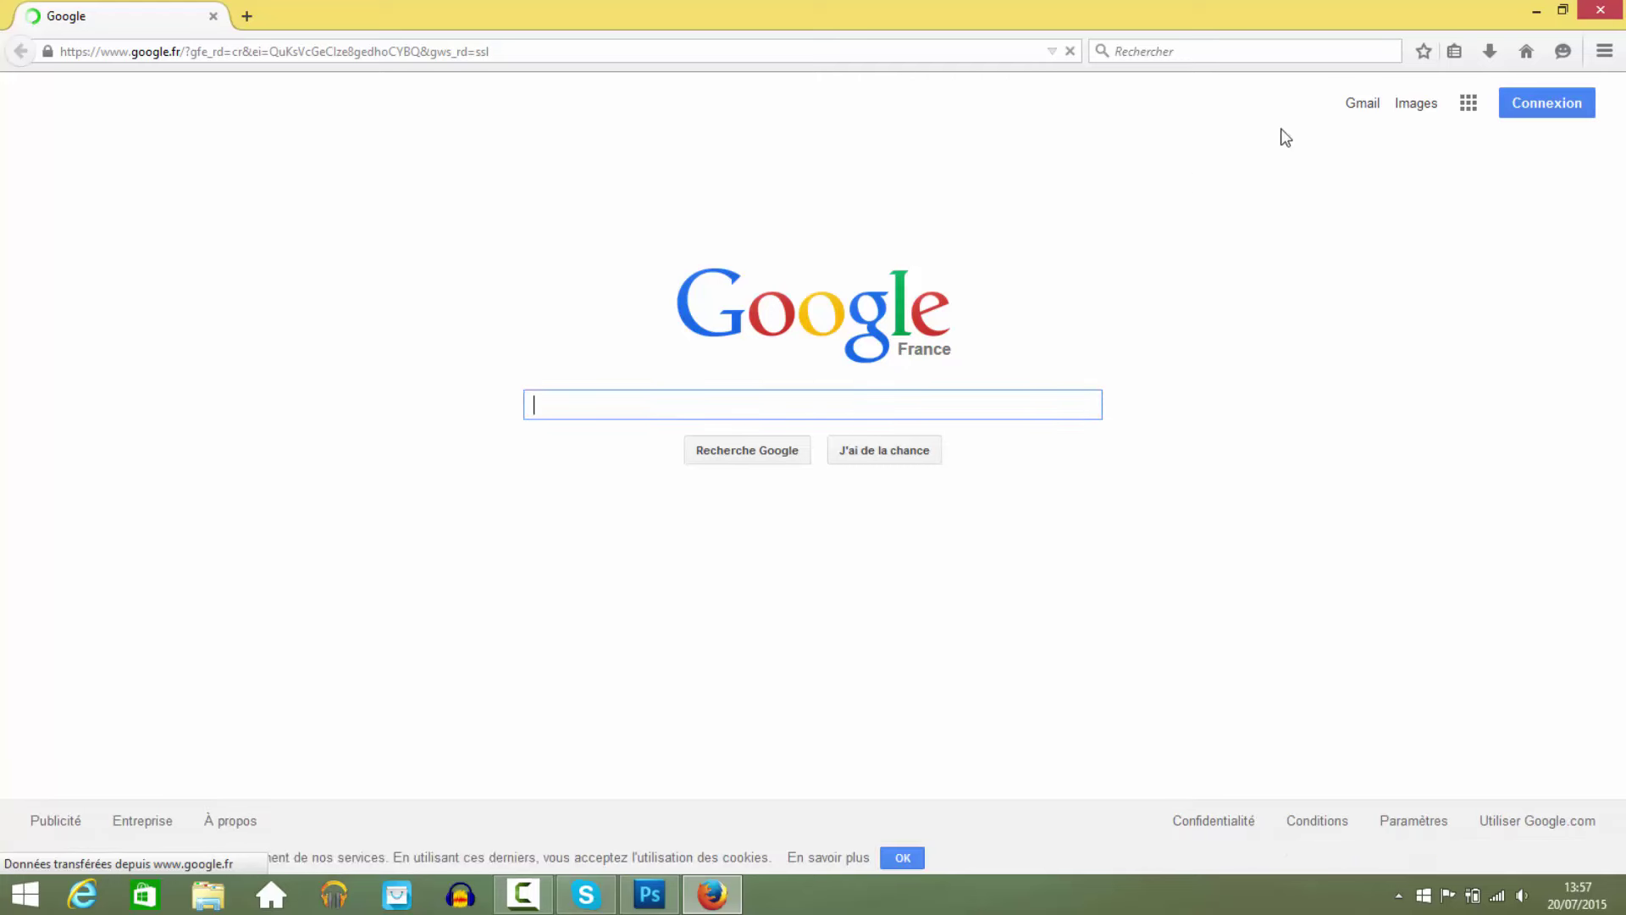
left_click(1466, 106)
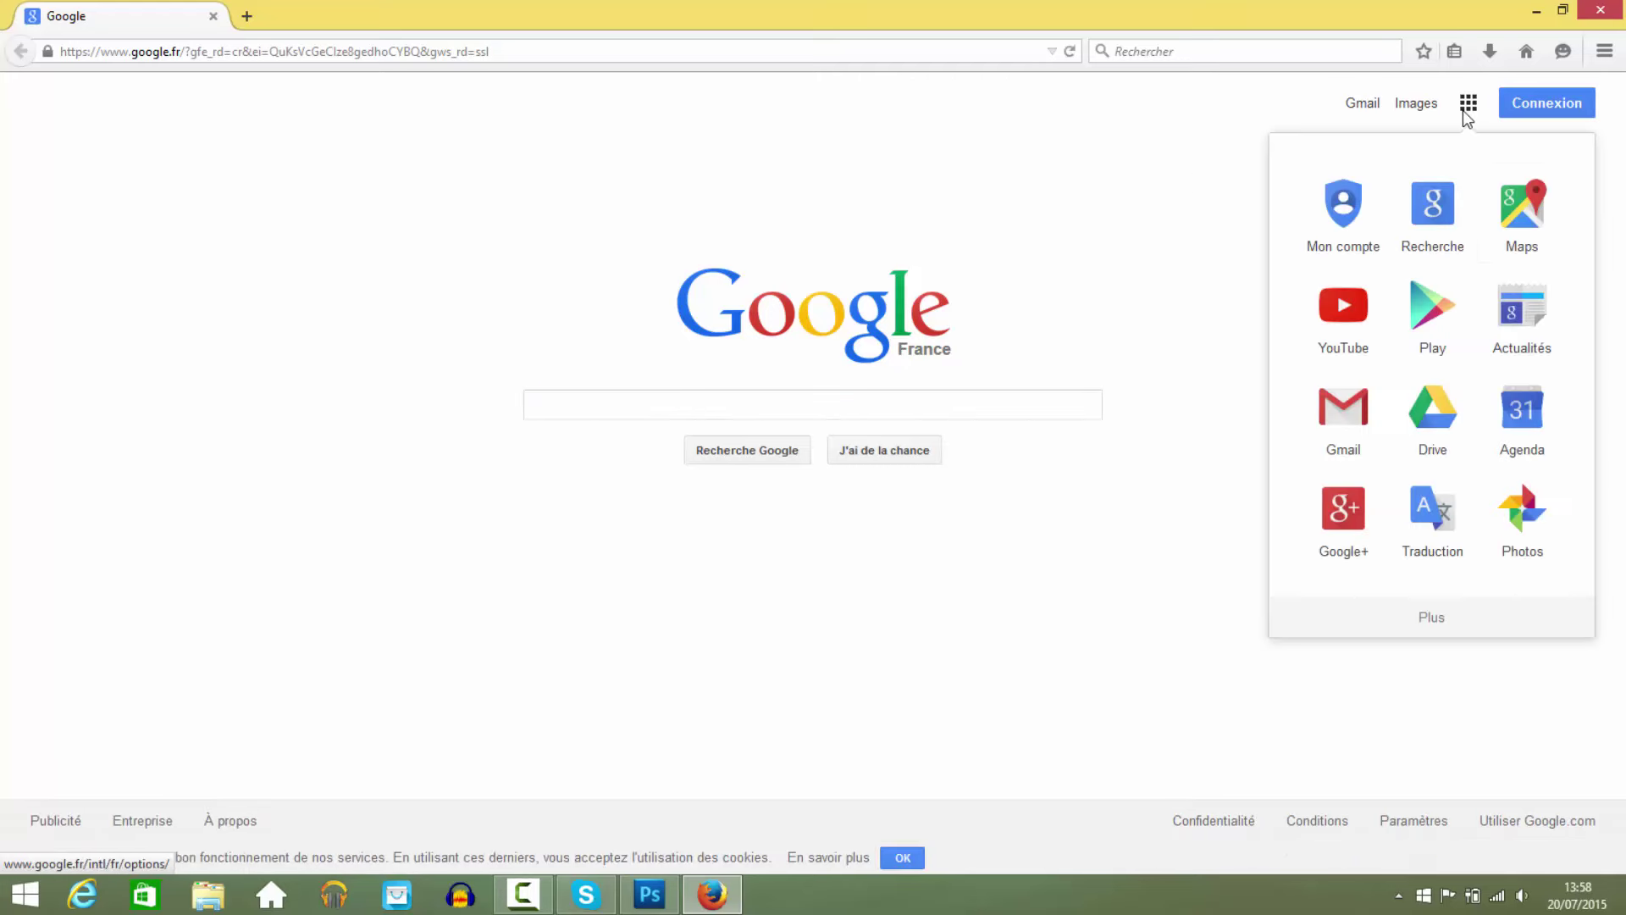
left_click(1349, 330)
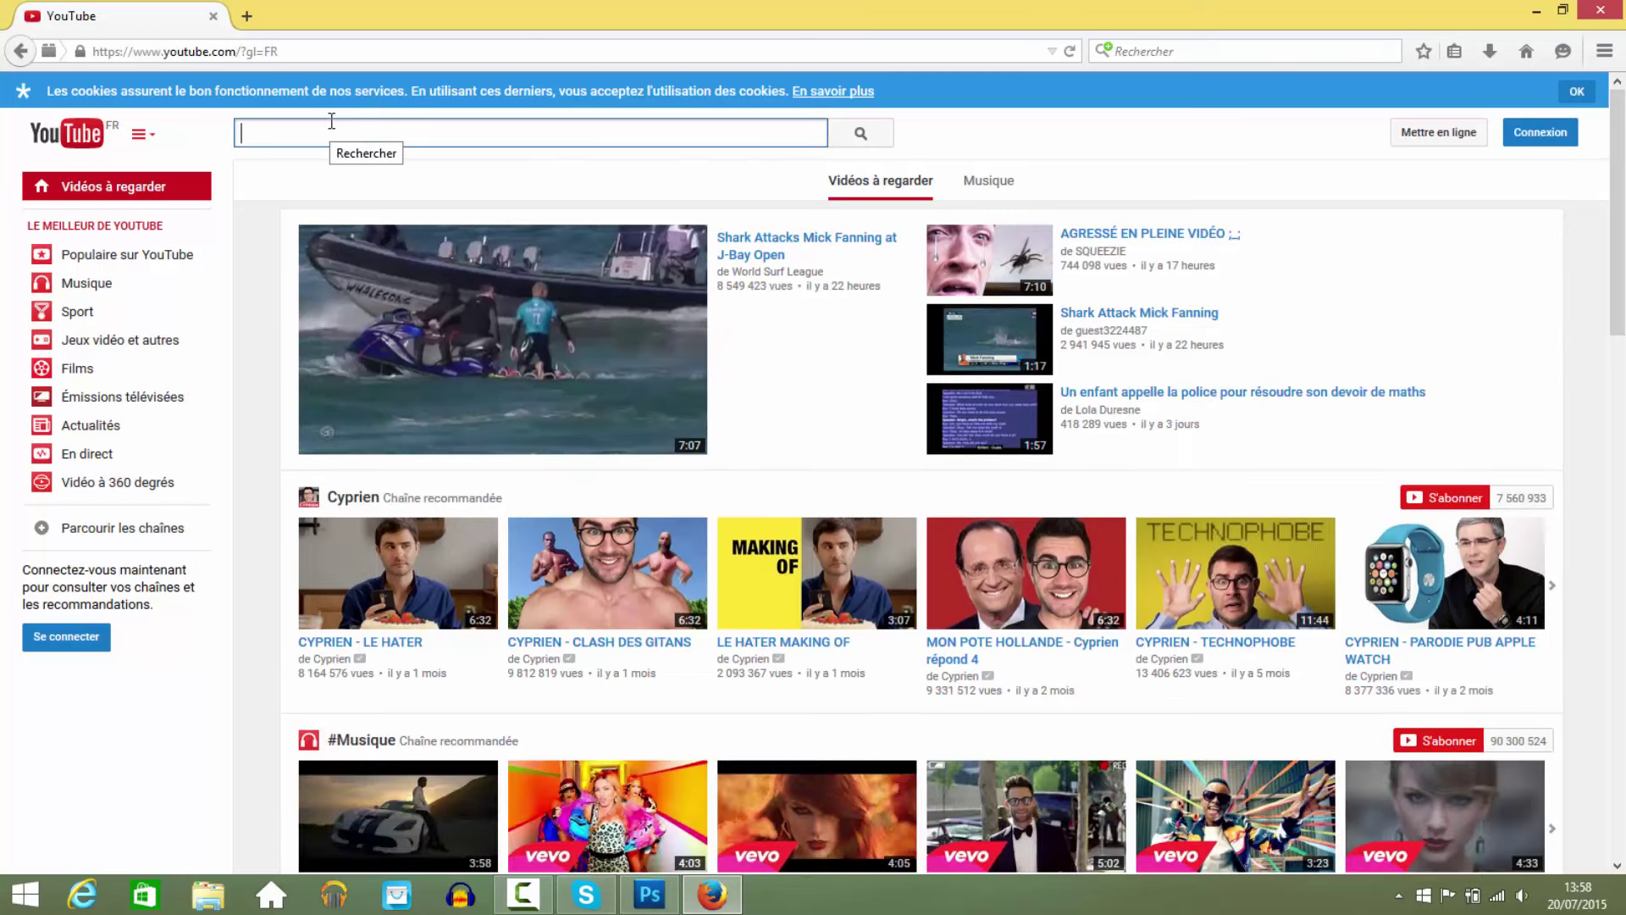
left_click(1576, 91)
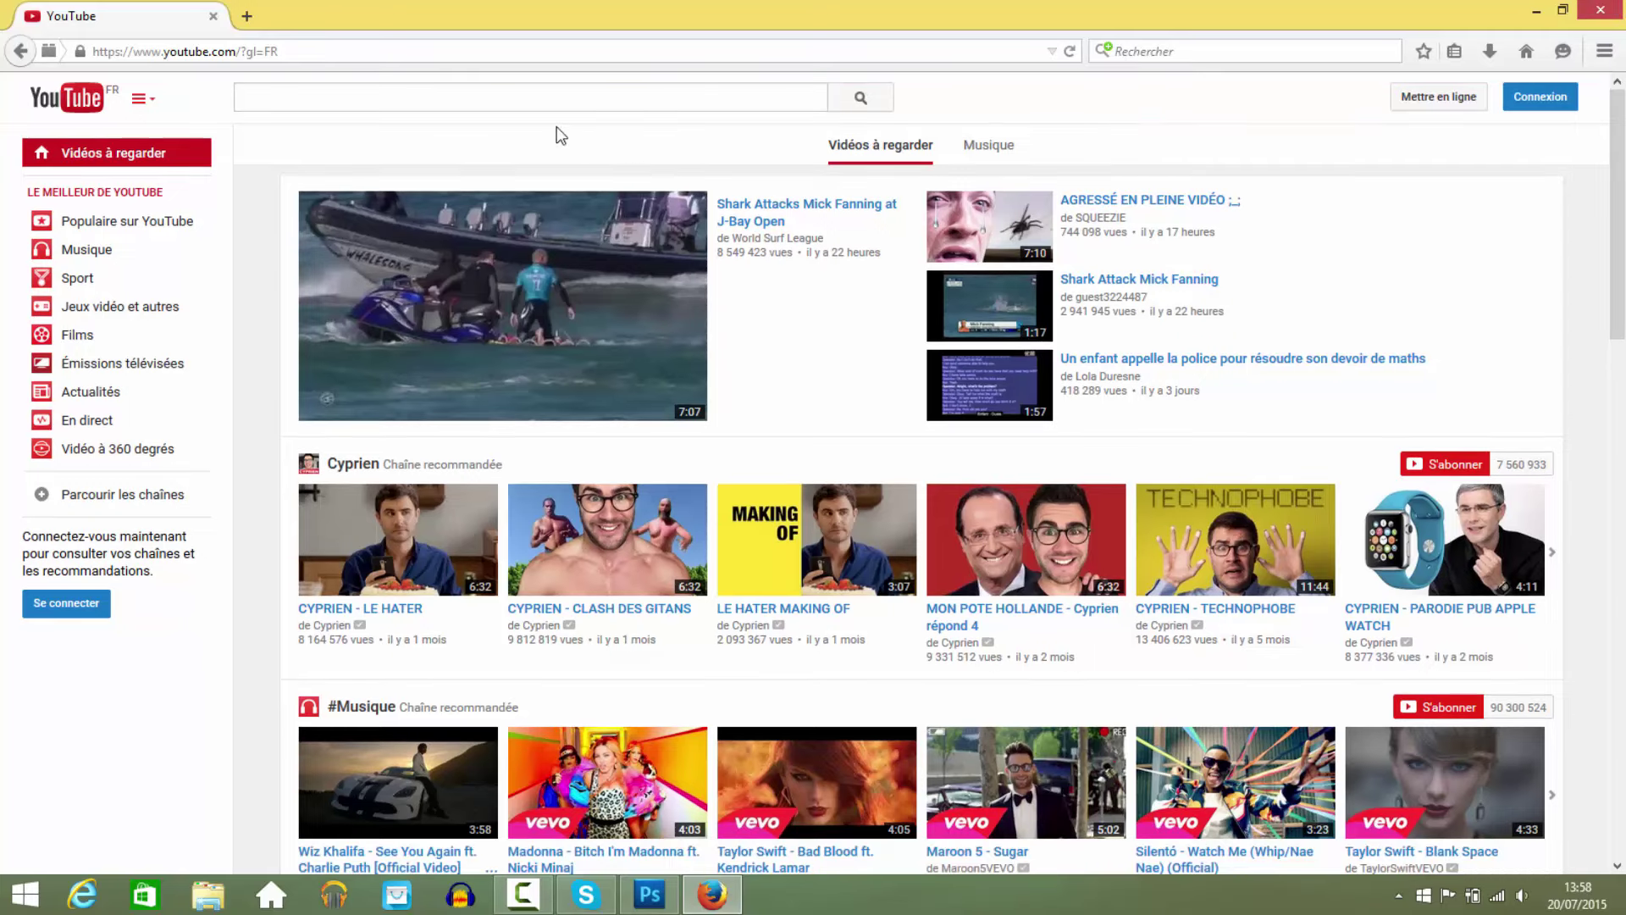
Search YouTube for "Jazzy et Sharty" and open the Jazzy & Sharty : Rival Players channel.
left_click(500, 99)
type("Jaz")
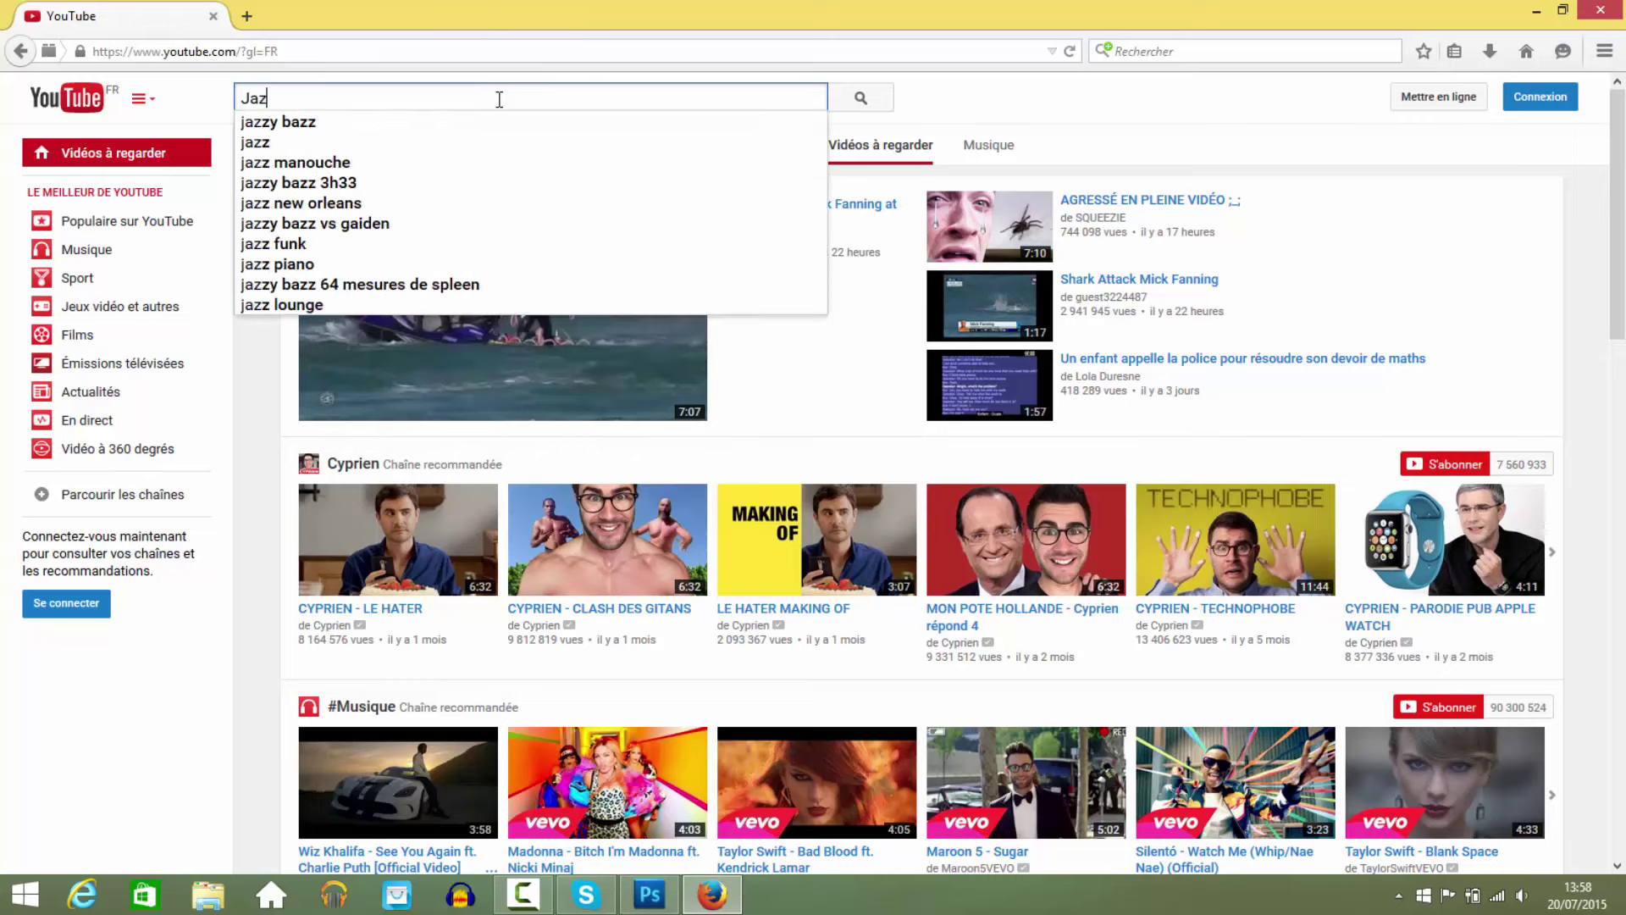
type("zy ")
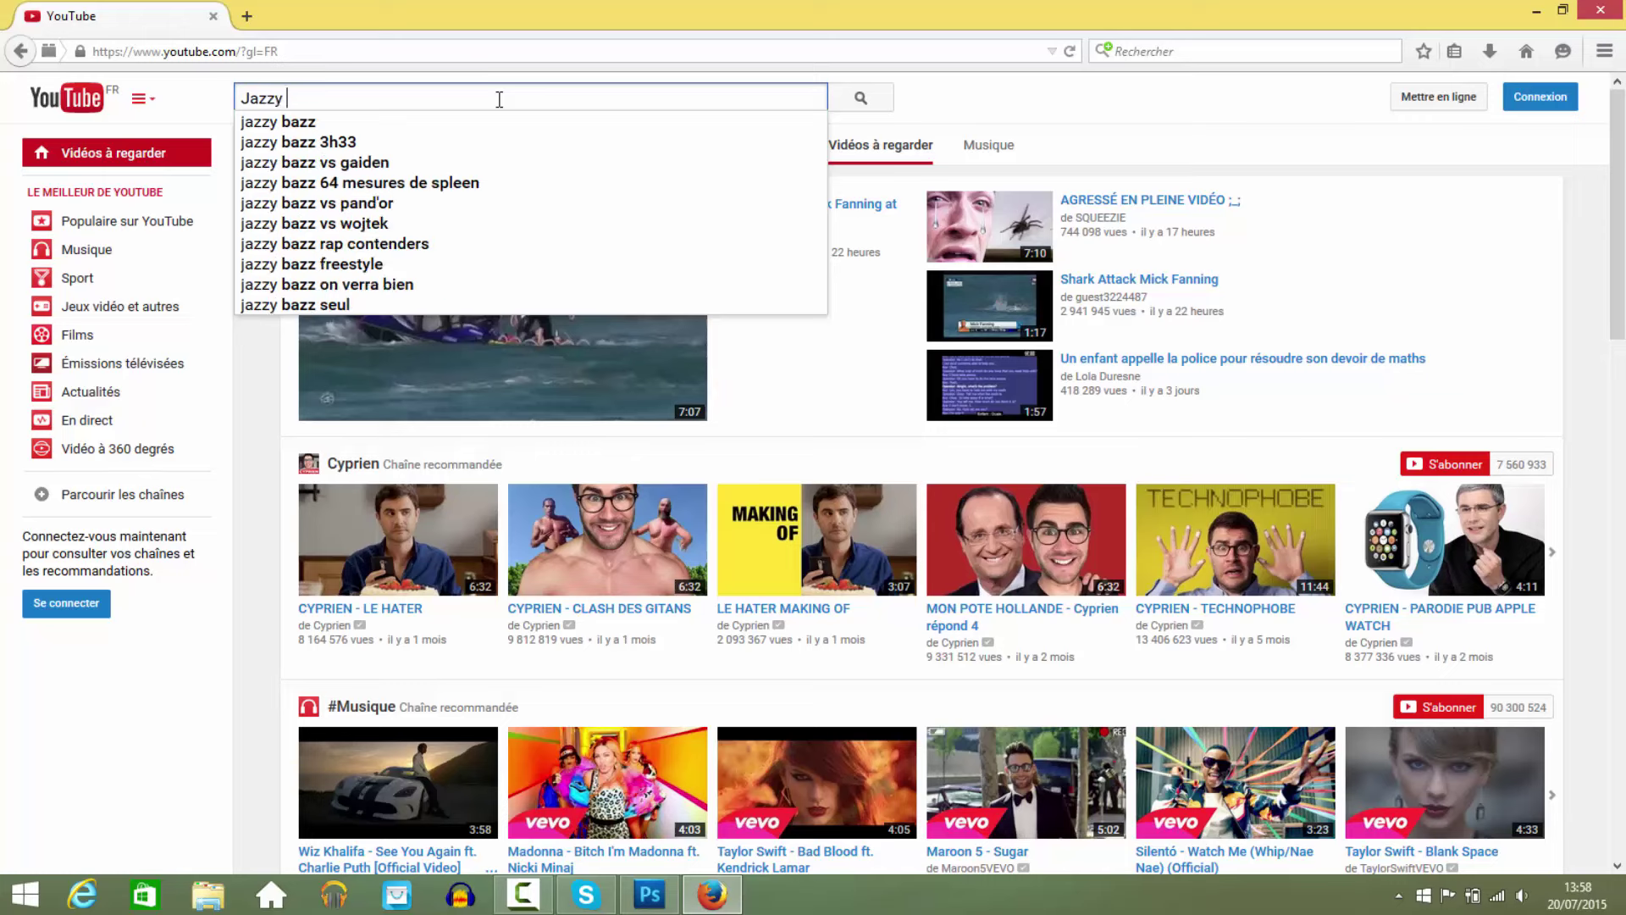
type("et S")
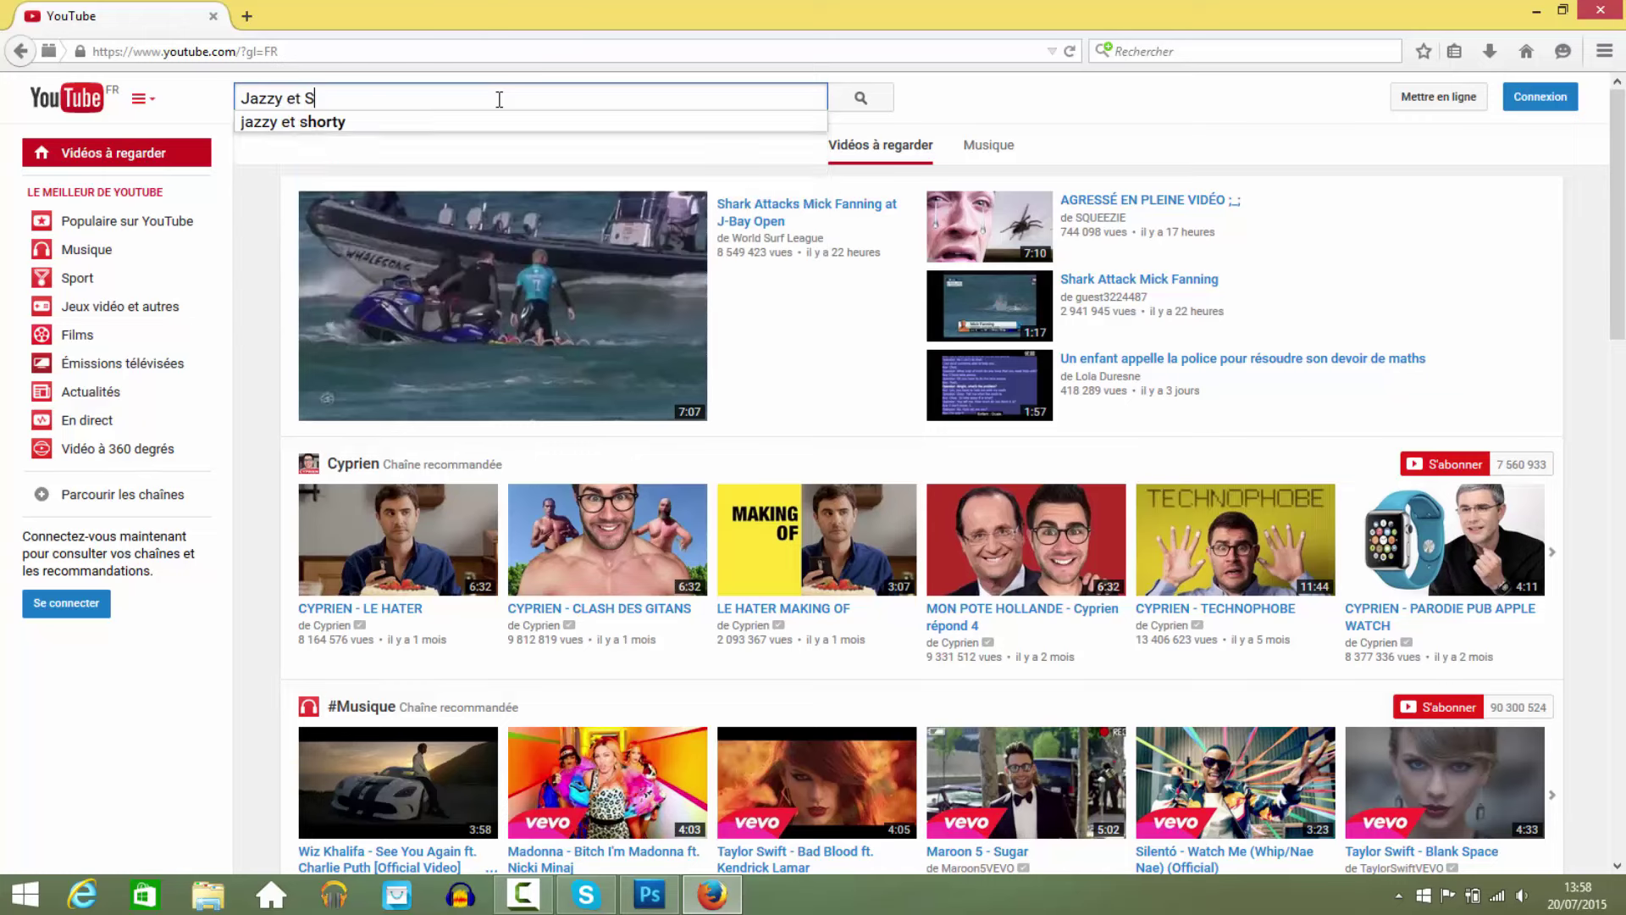
type("harty")
key("Return")
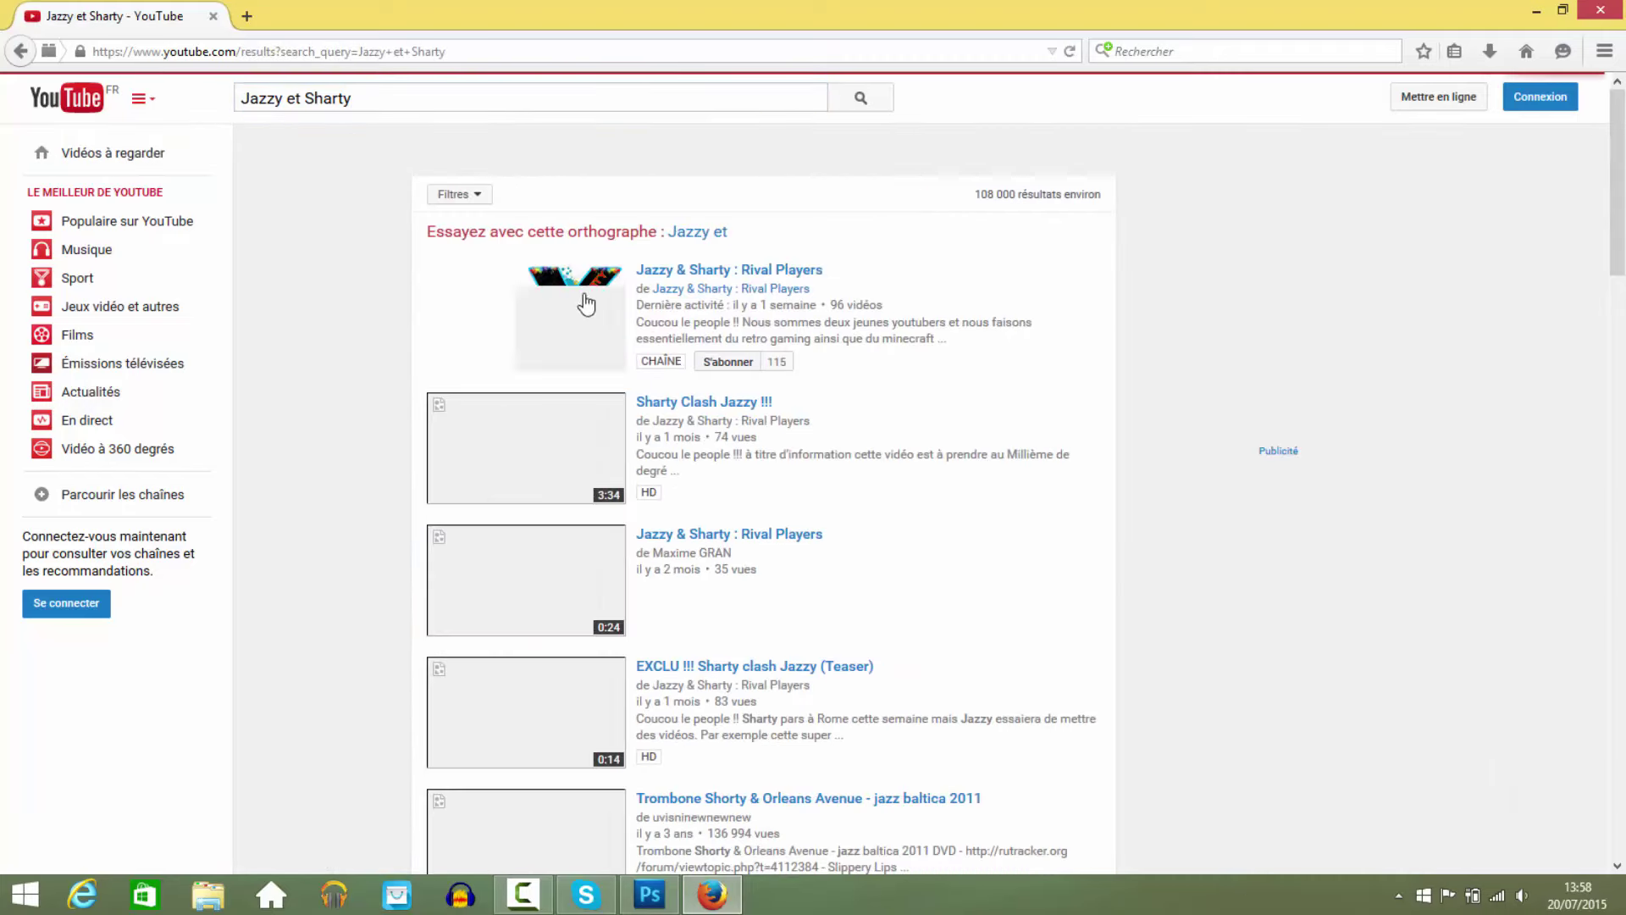
left_click(574, 302)
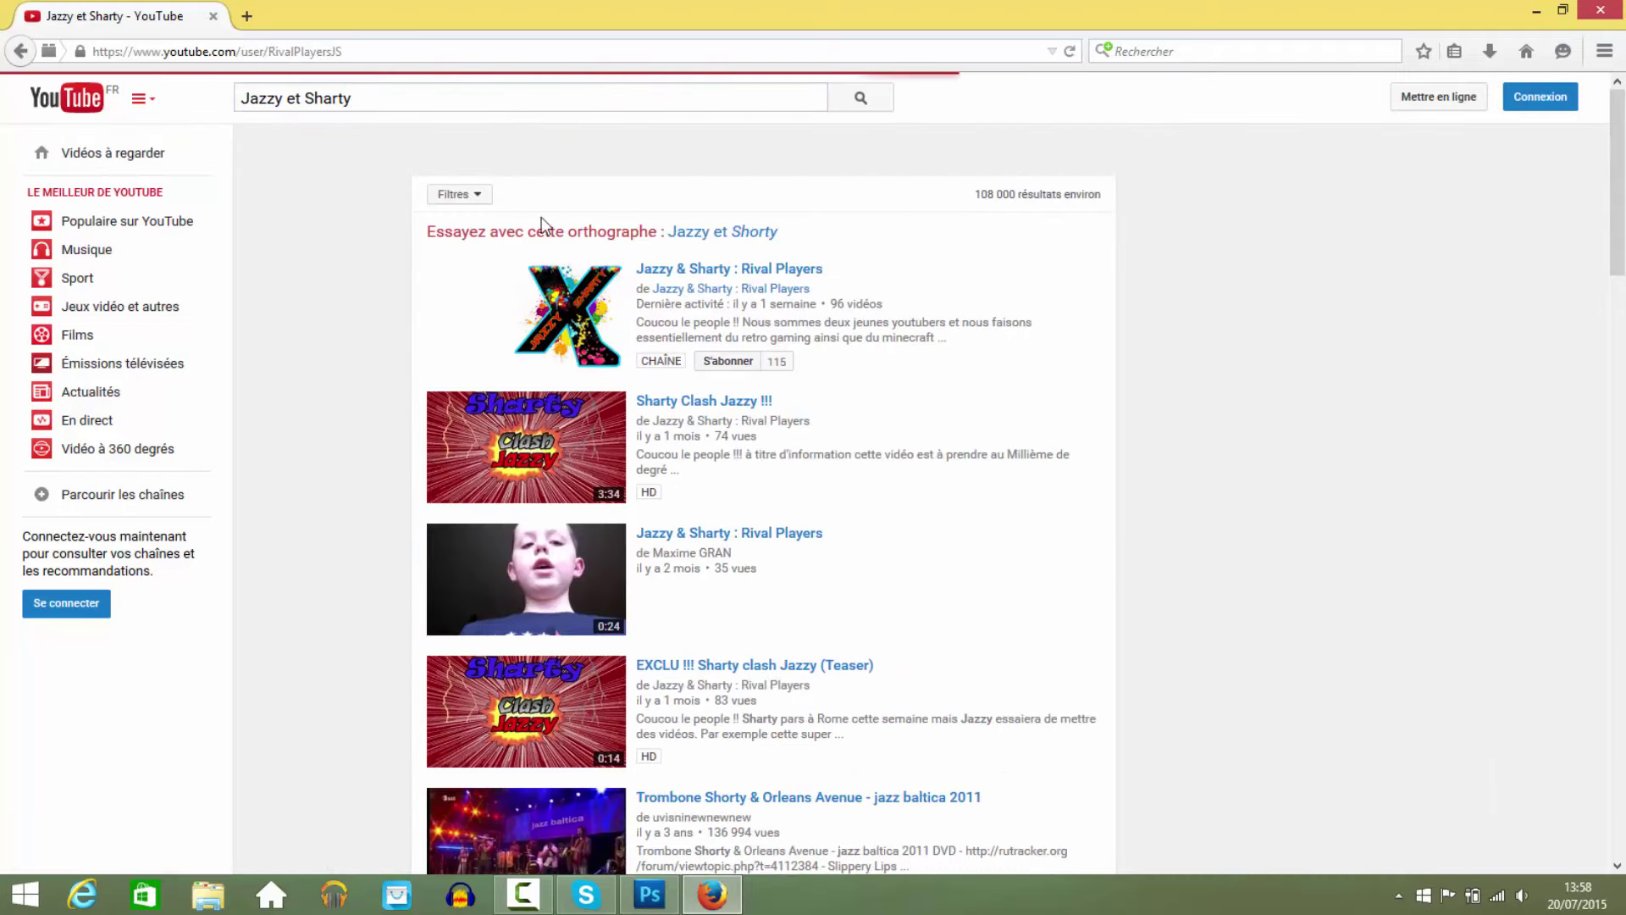
Examine the Rival Players channel's banner, profile picture and video thumbnails as examples of graphic work.
scroll(538, 499, "down", 3)
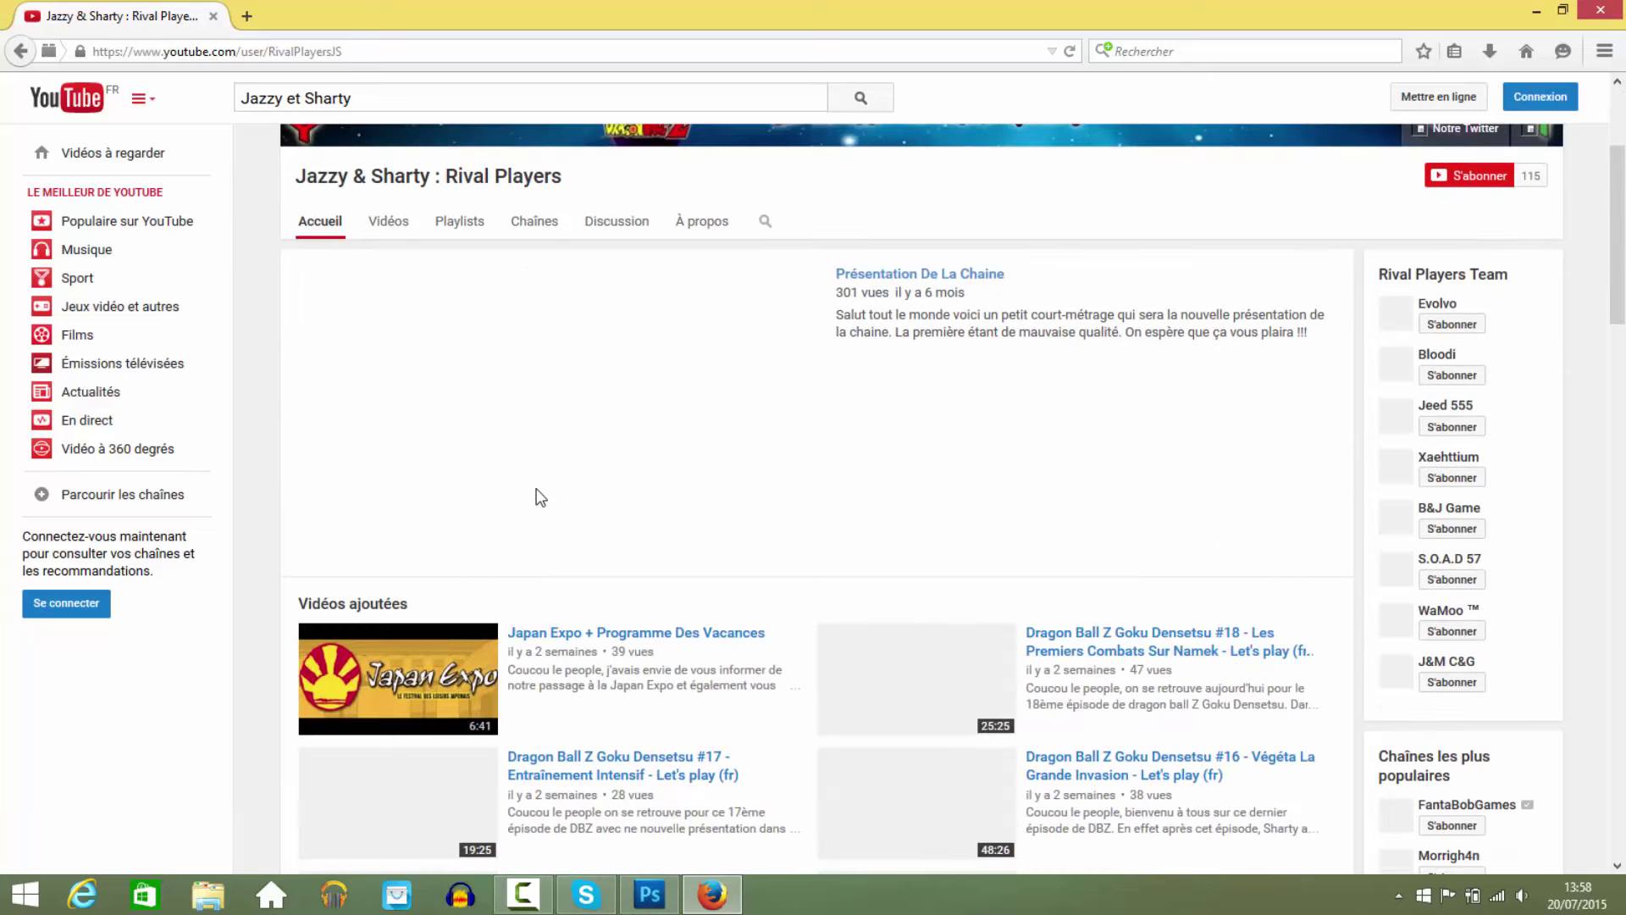
left_click(540, 408)
scroll(654, 415, "up", 3)
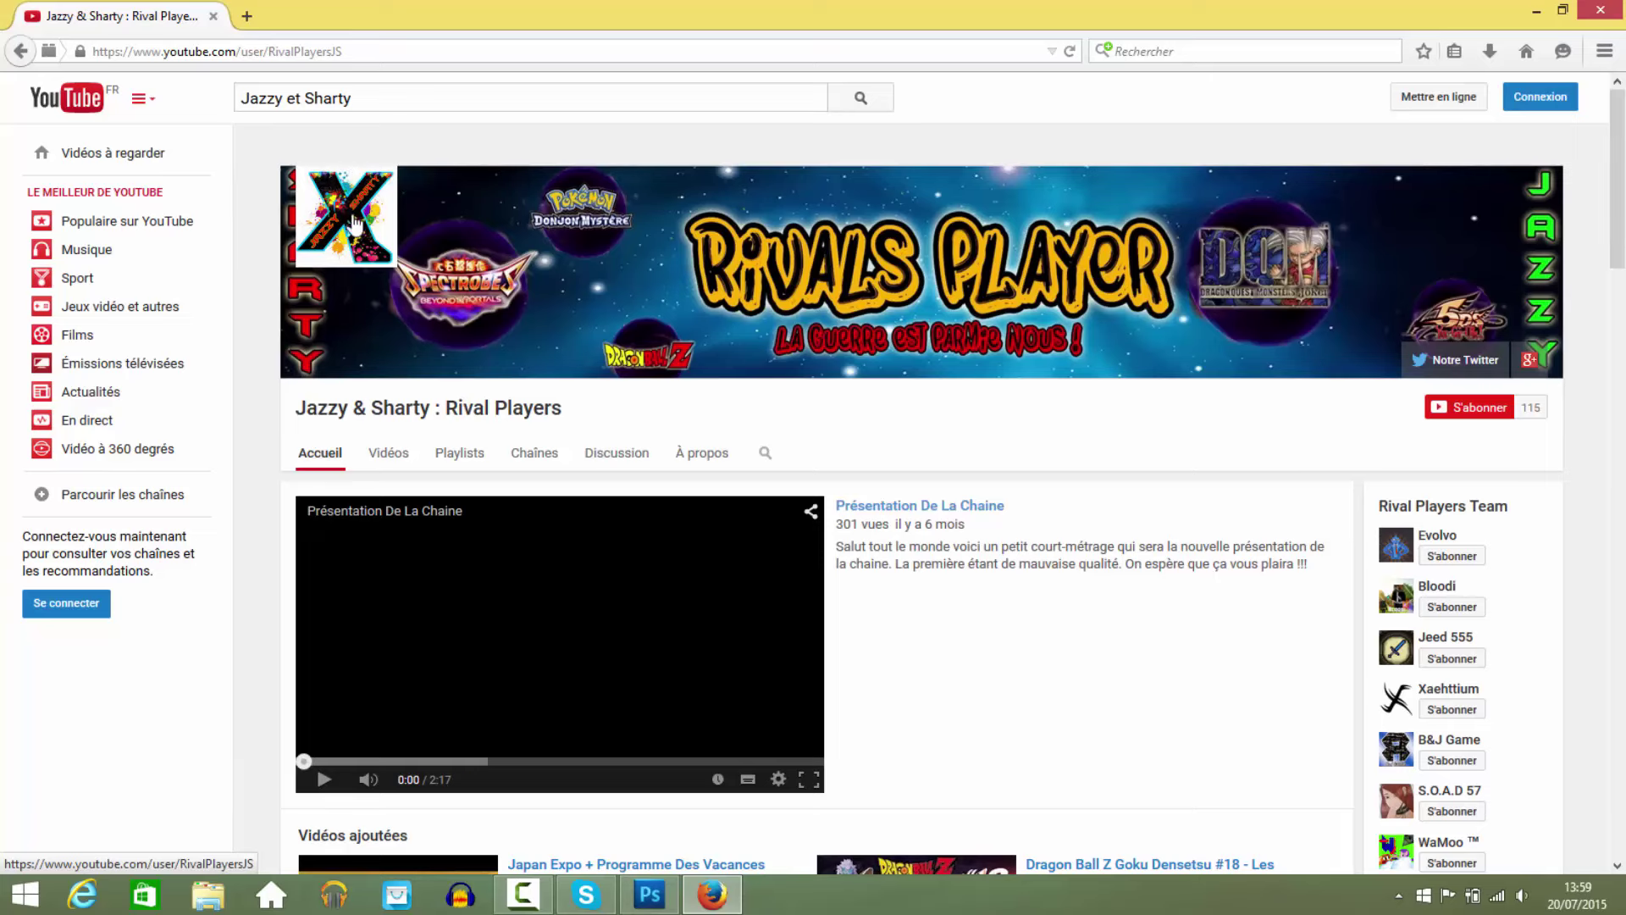
scroll(501, 240, "down", 6)
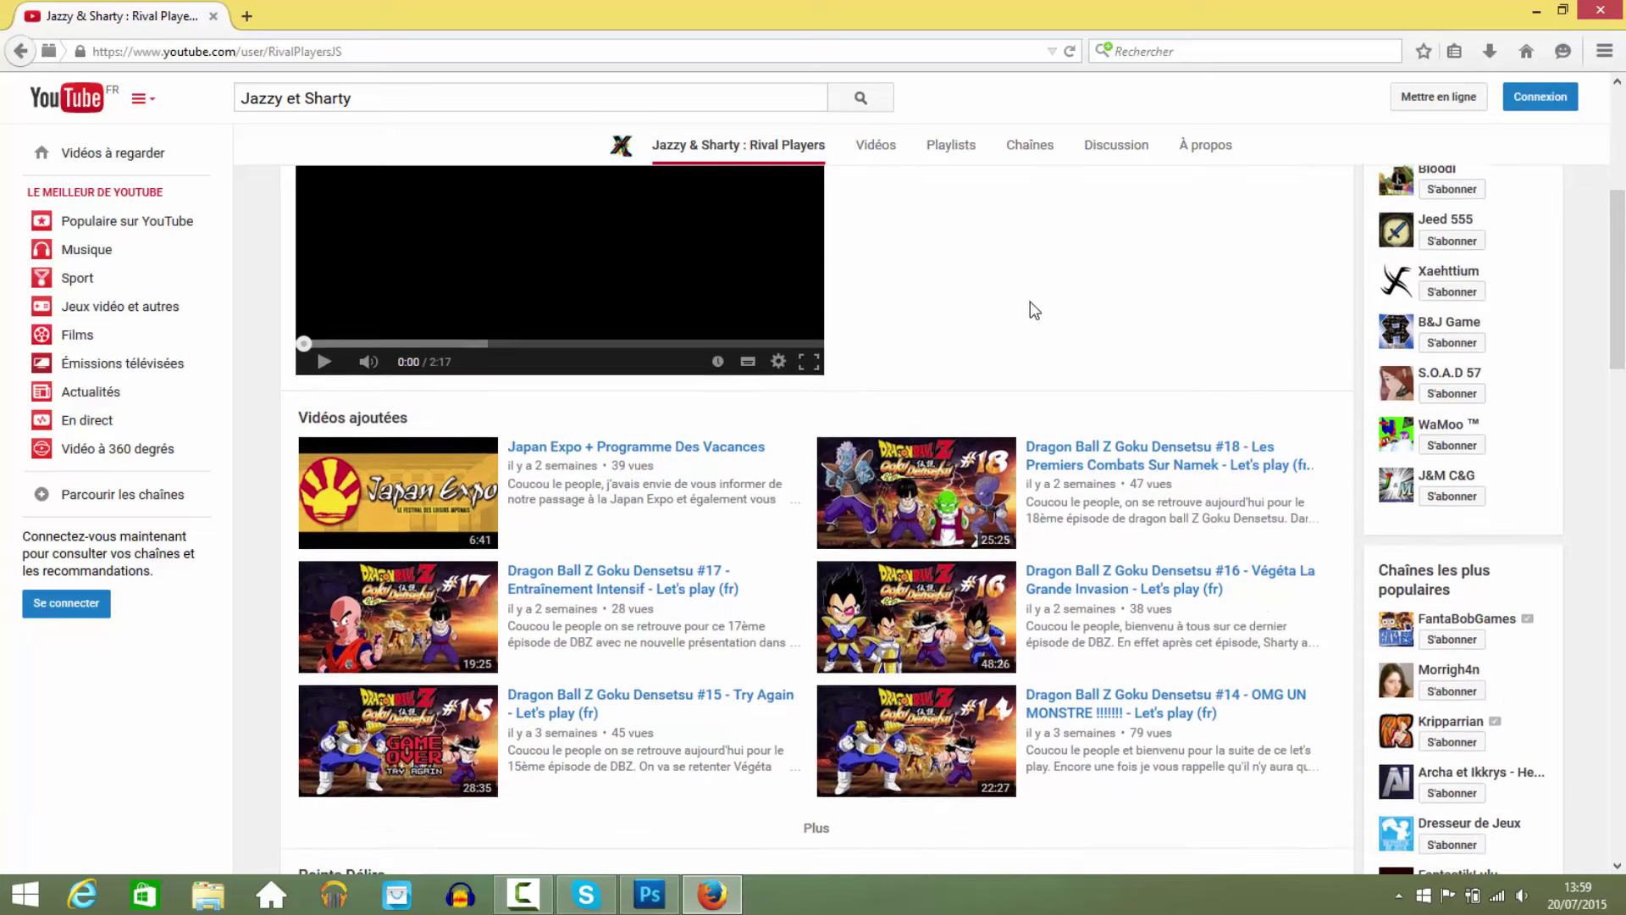
scroll(1017, 309, "down", 2)
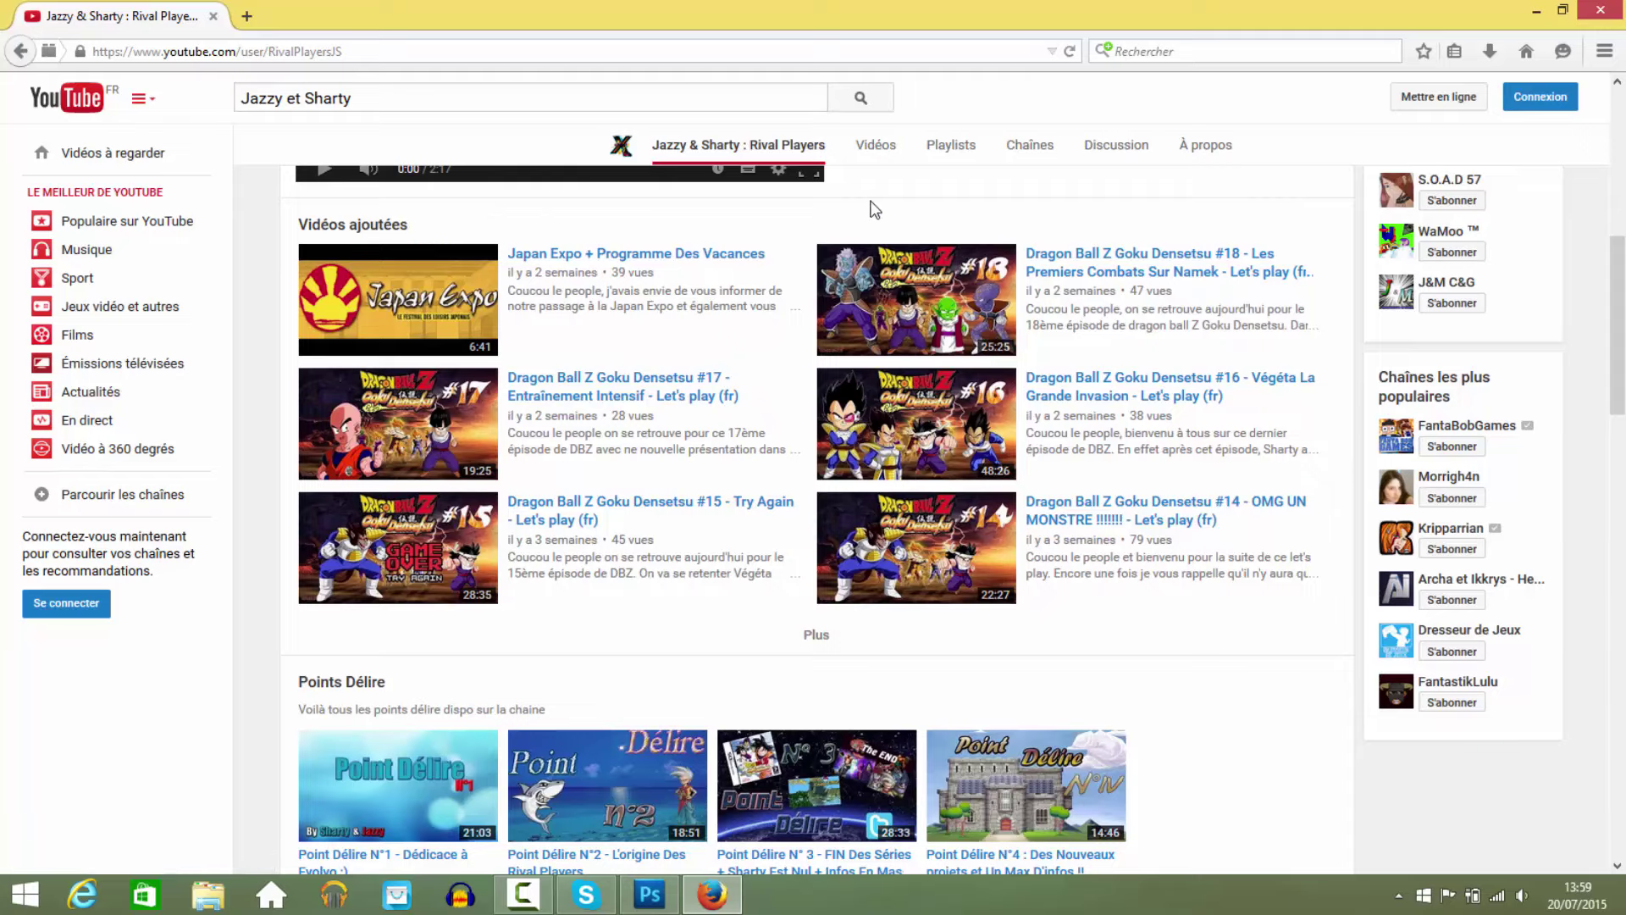
scroll(897, 213, "up", 3)
scroll(1178, 335, "up", 5)
scroll(999, 390, "down", 4)
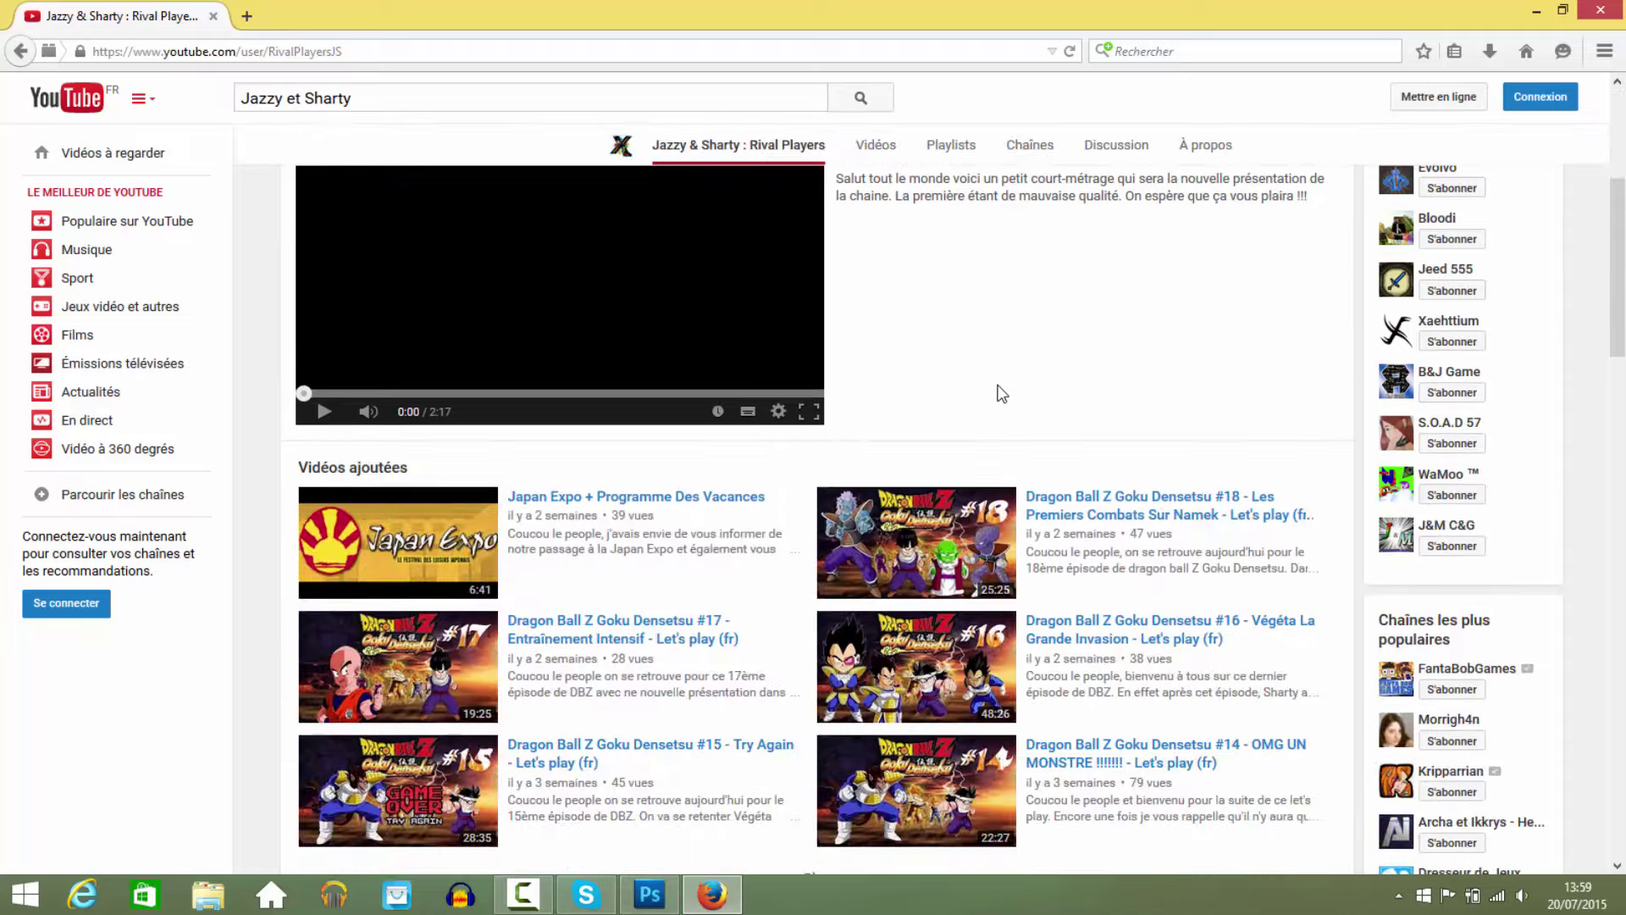
scroll(940, 389, "up", 4)
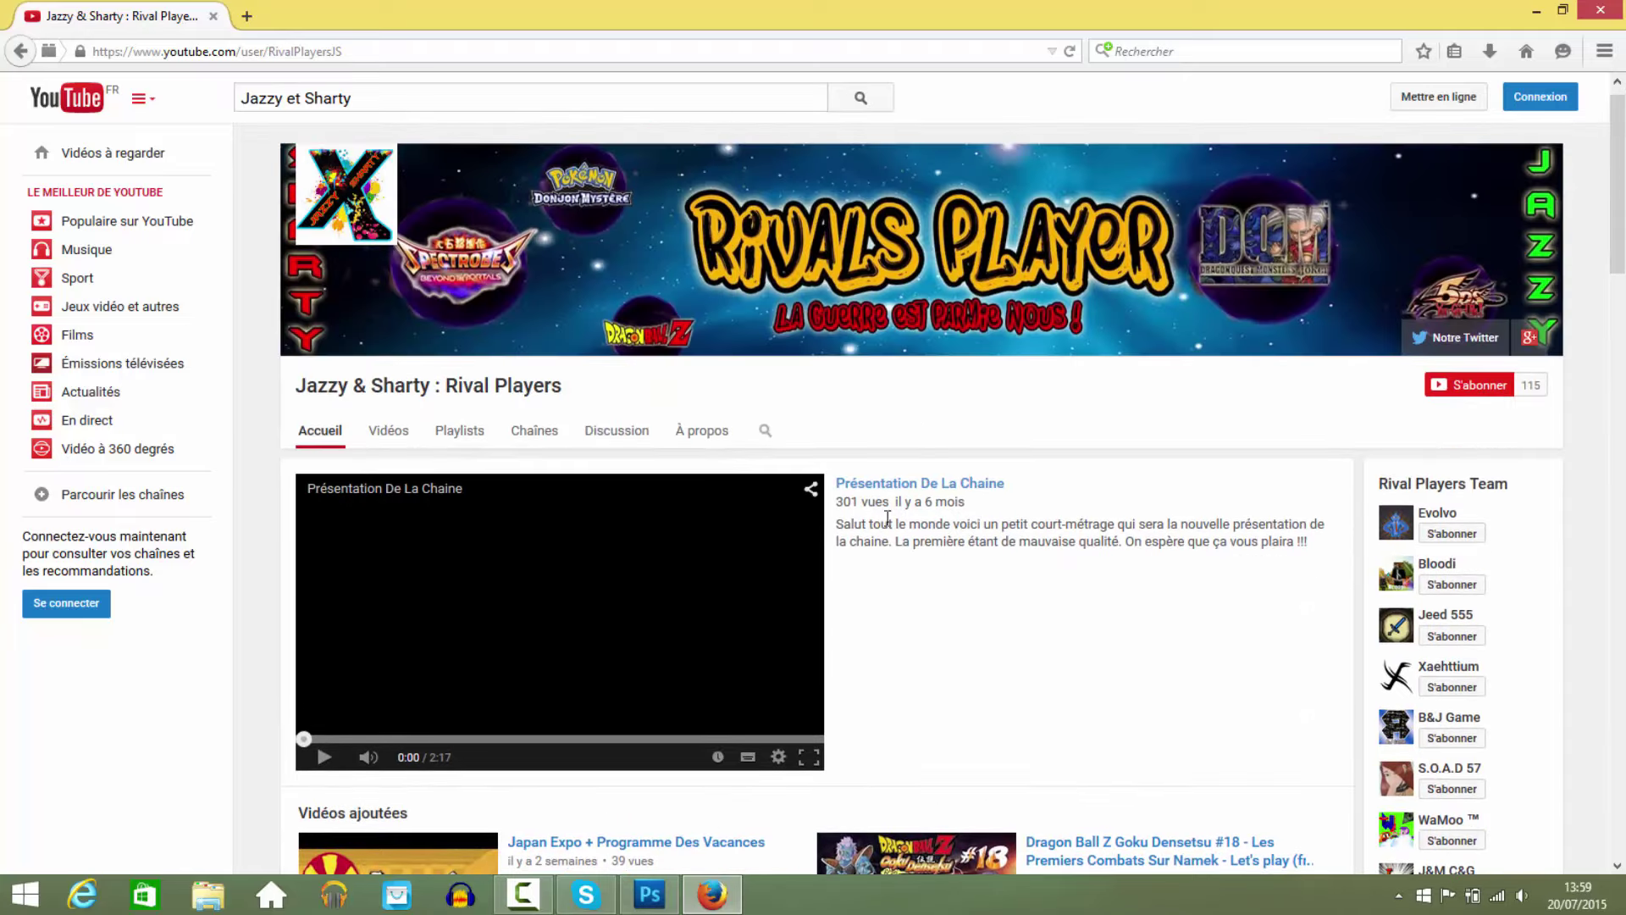
scroll(887, 519, "down", 8)
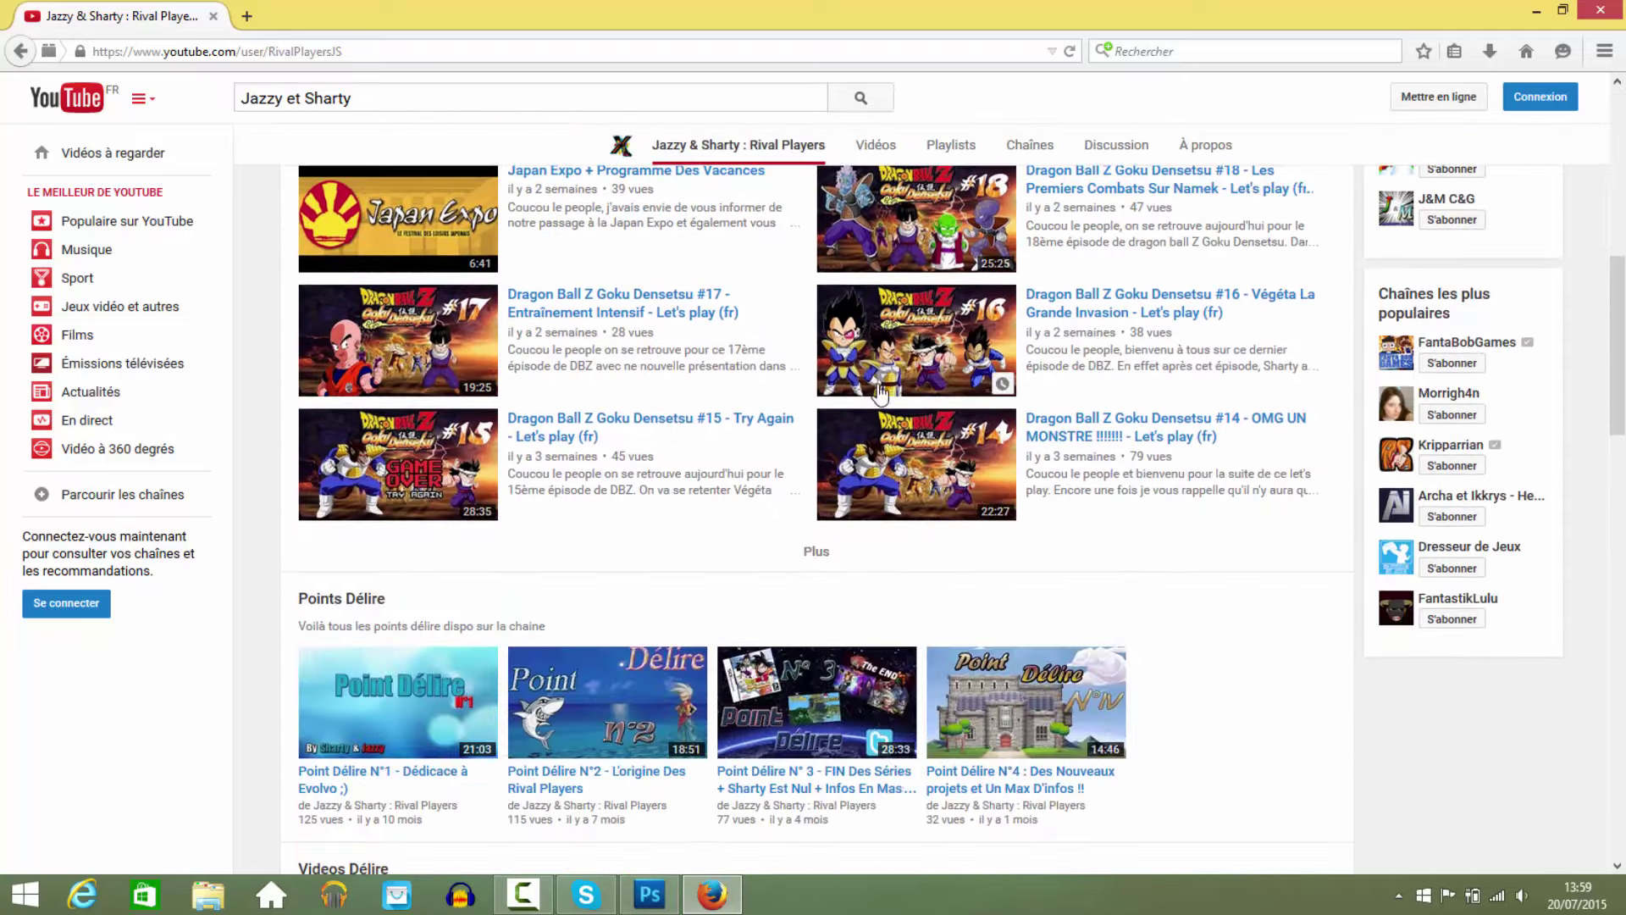
scroll(898, 386, "up", 6)
scroll(940, 390, "down", 3)
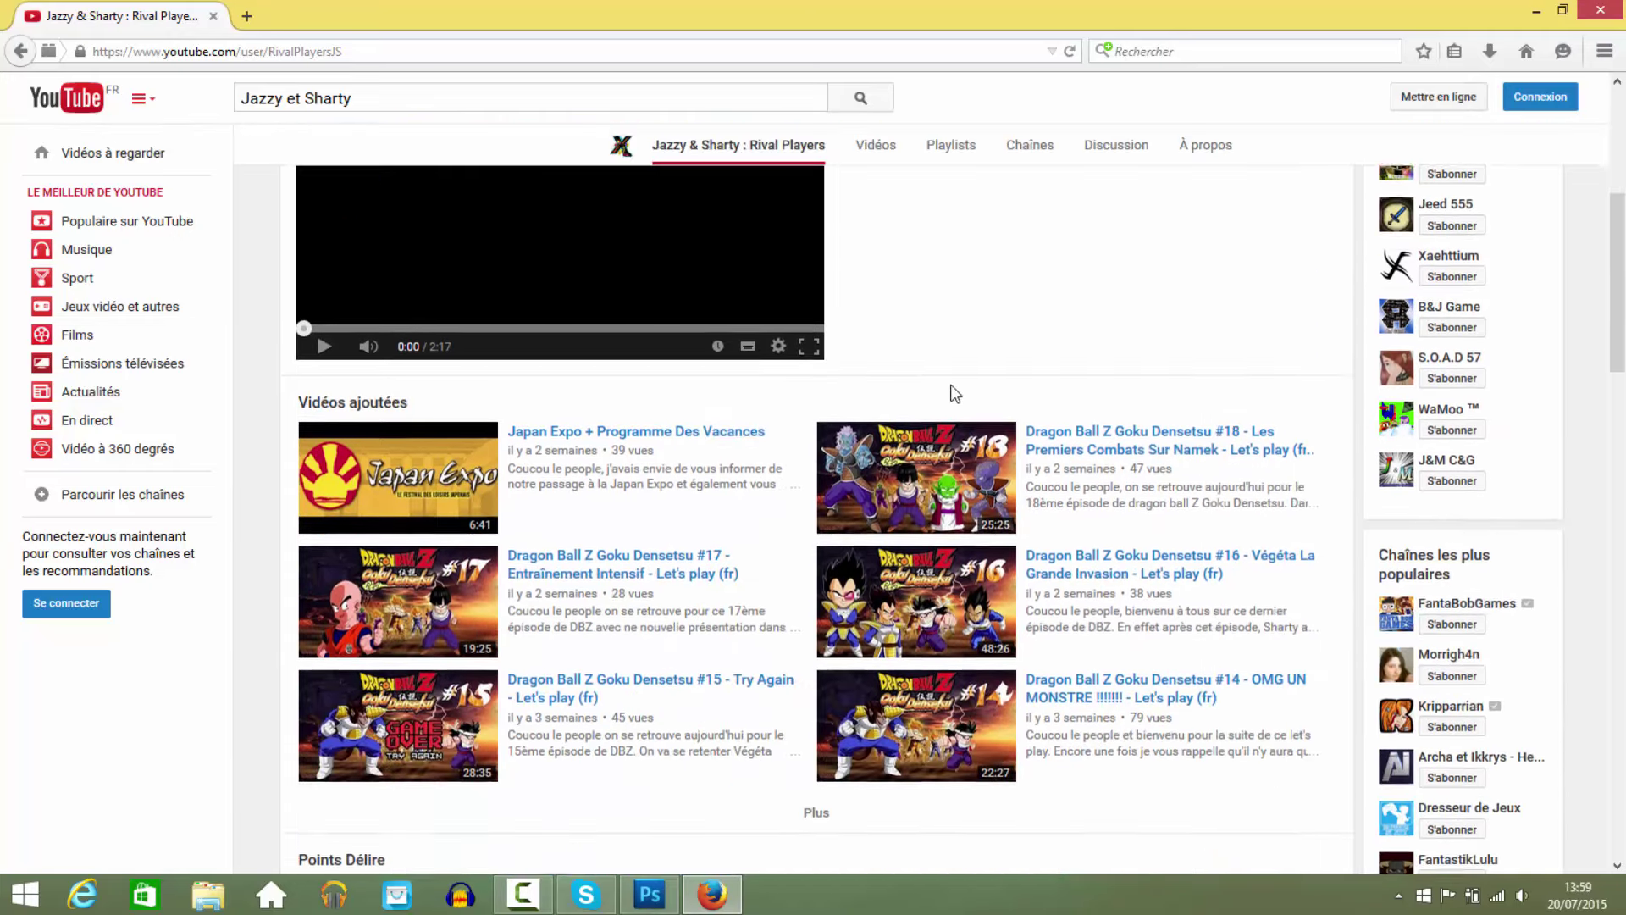
scroll(954, 393, "down", 1)
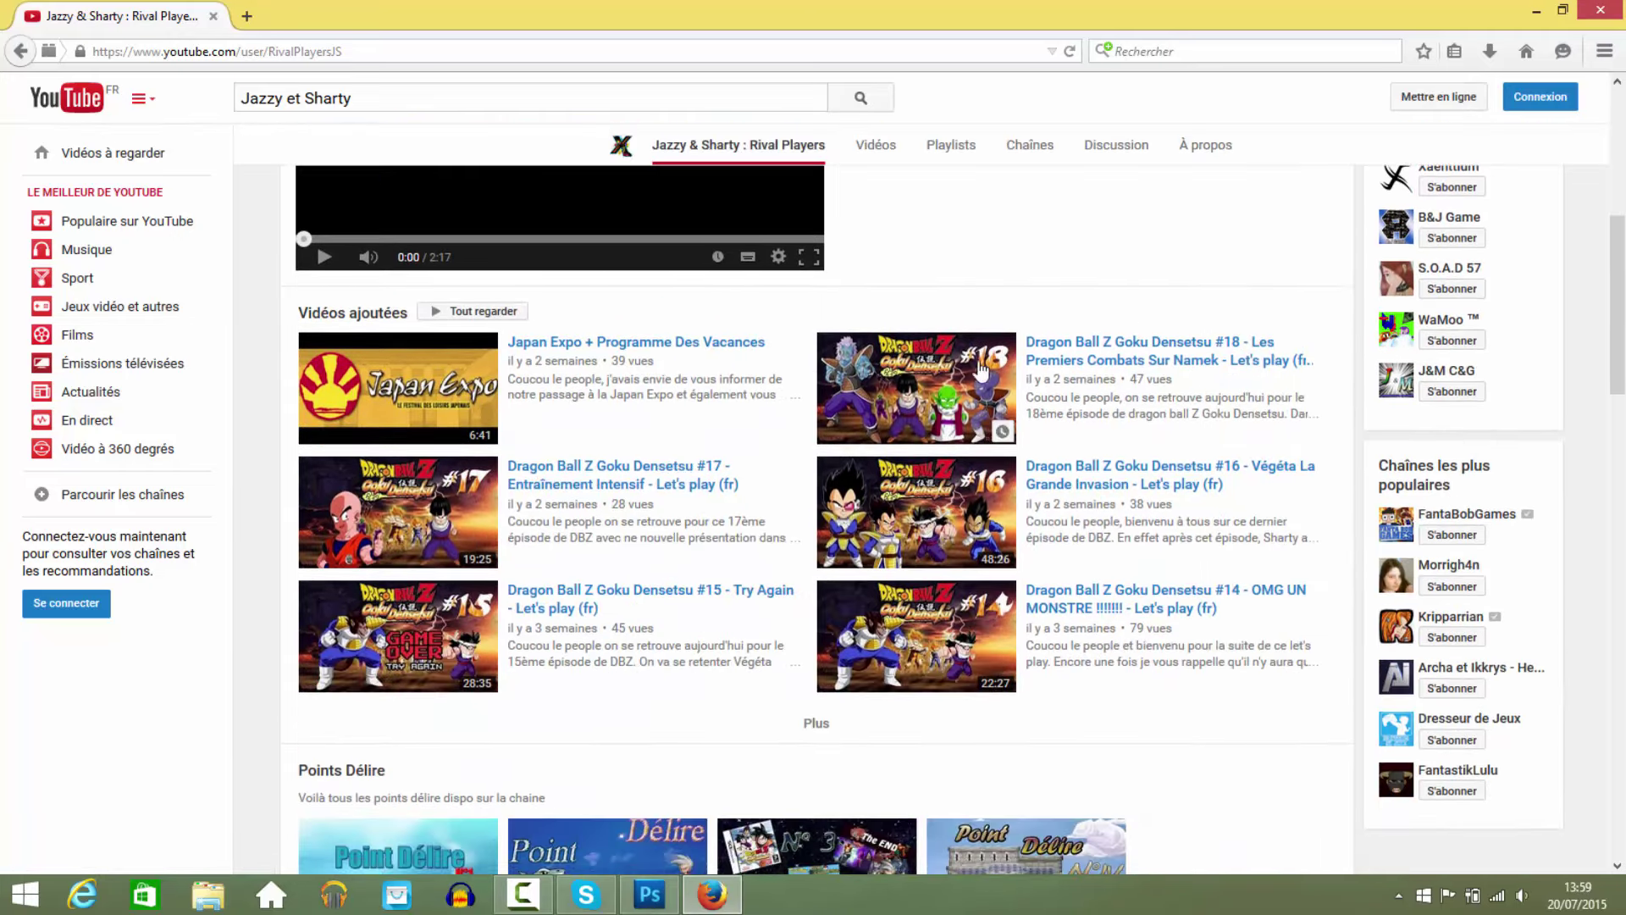
scroll(970, 348, "up", 6)
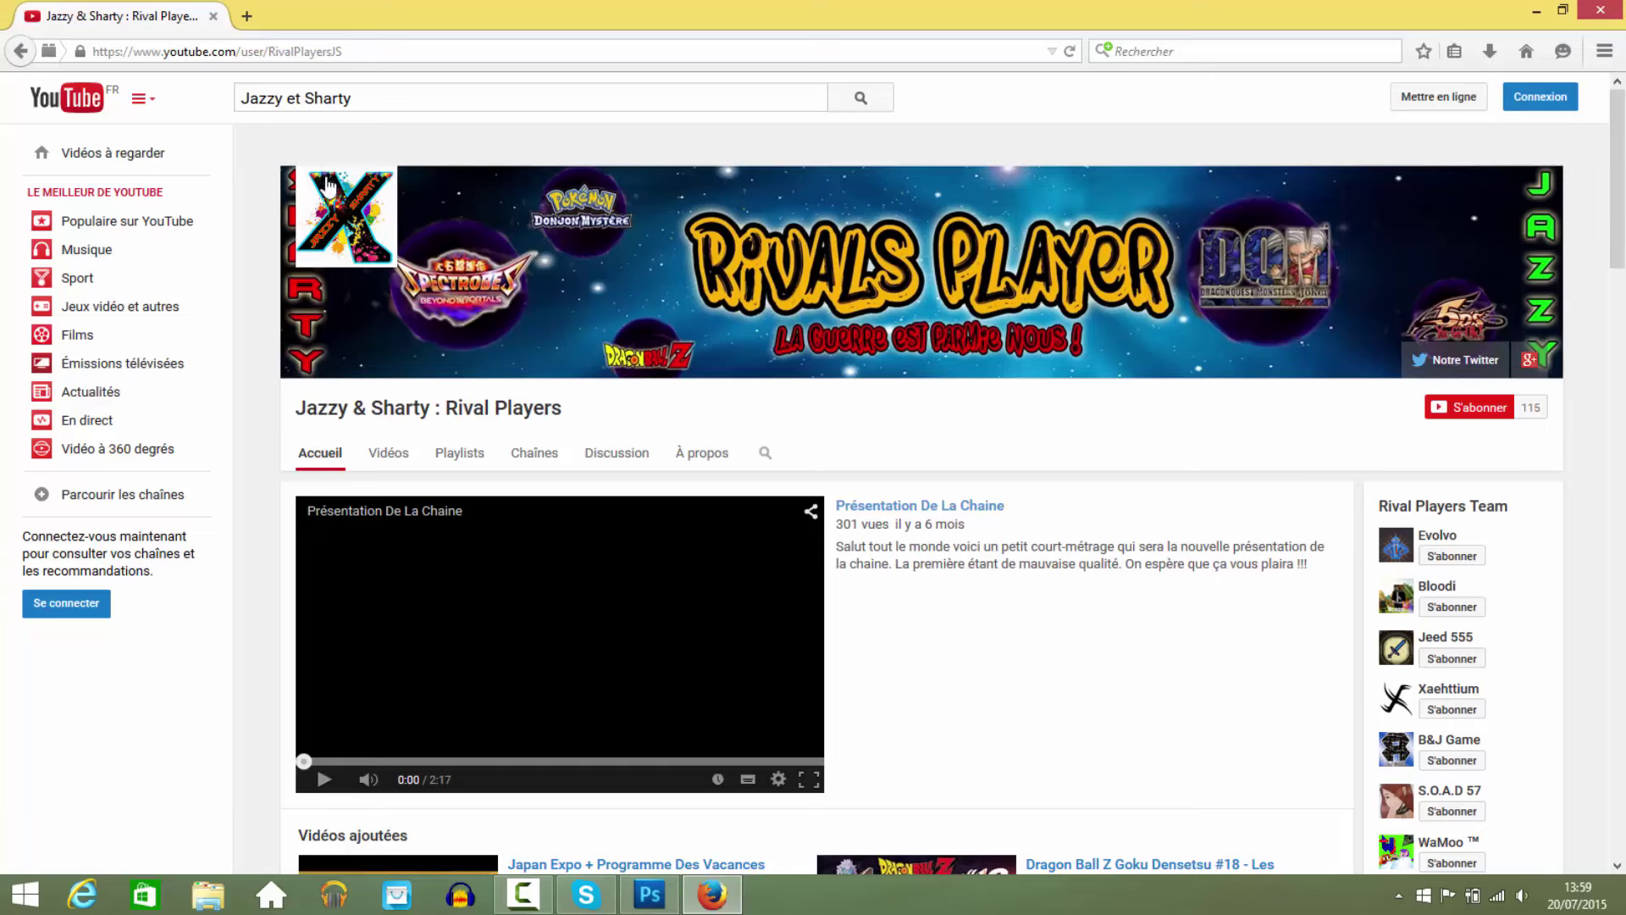
scroll(941, 410, "down", 4)
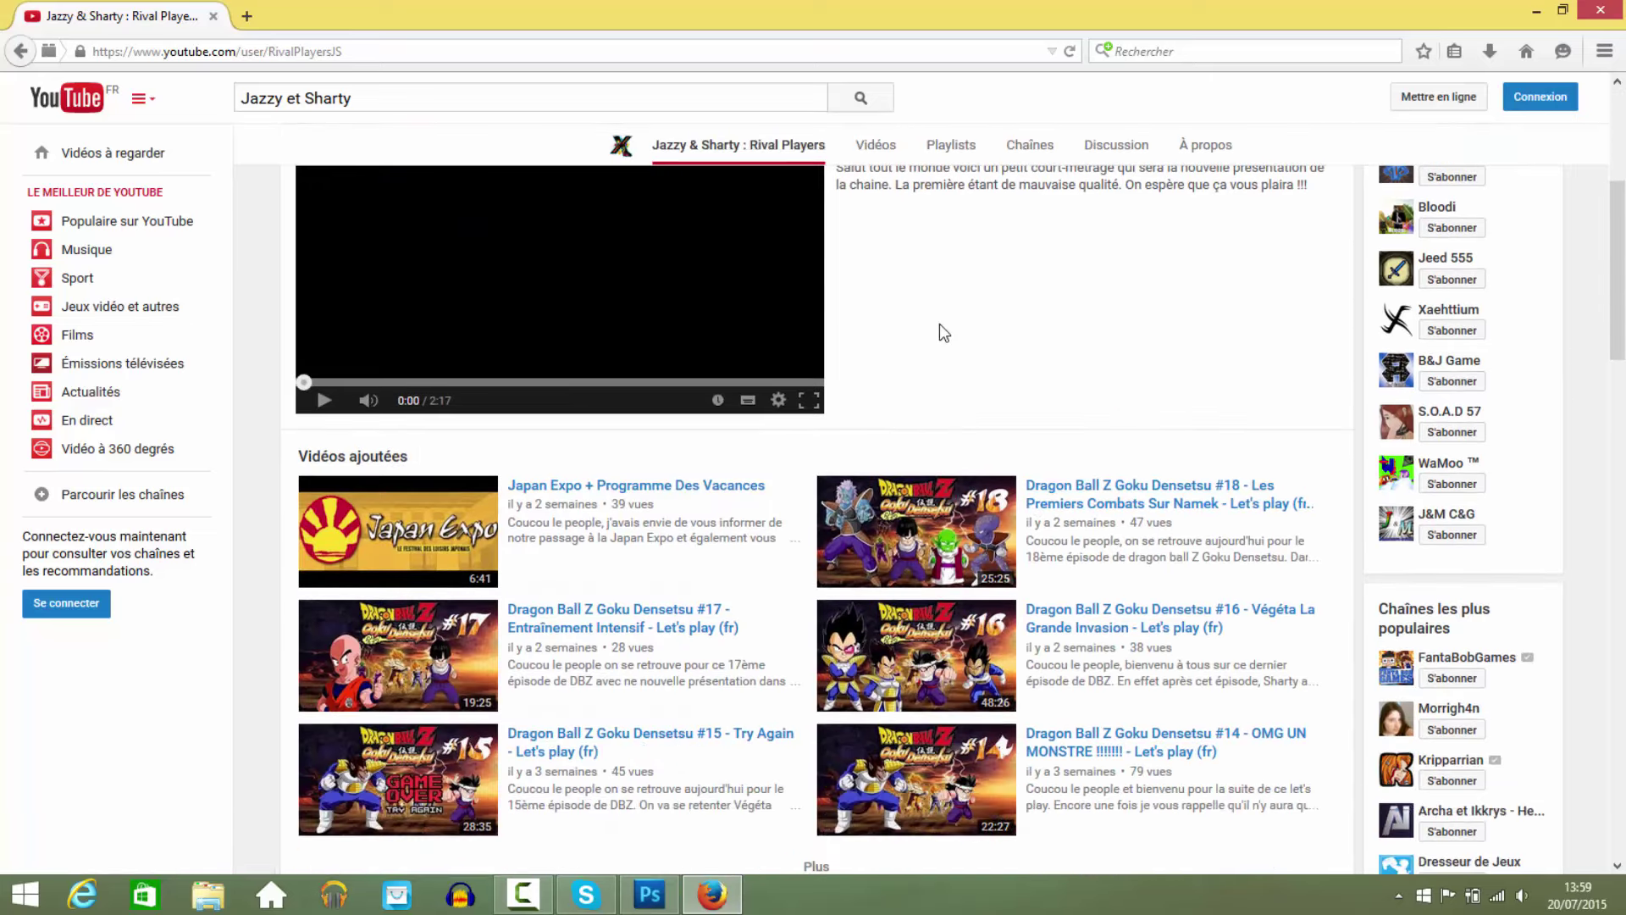
scroll(943, 332, "up", 4)
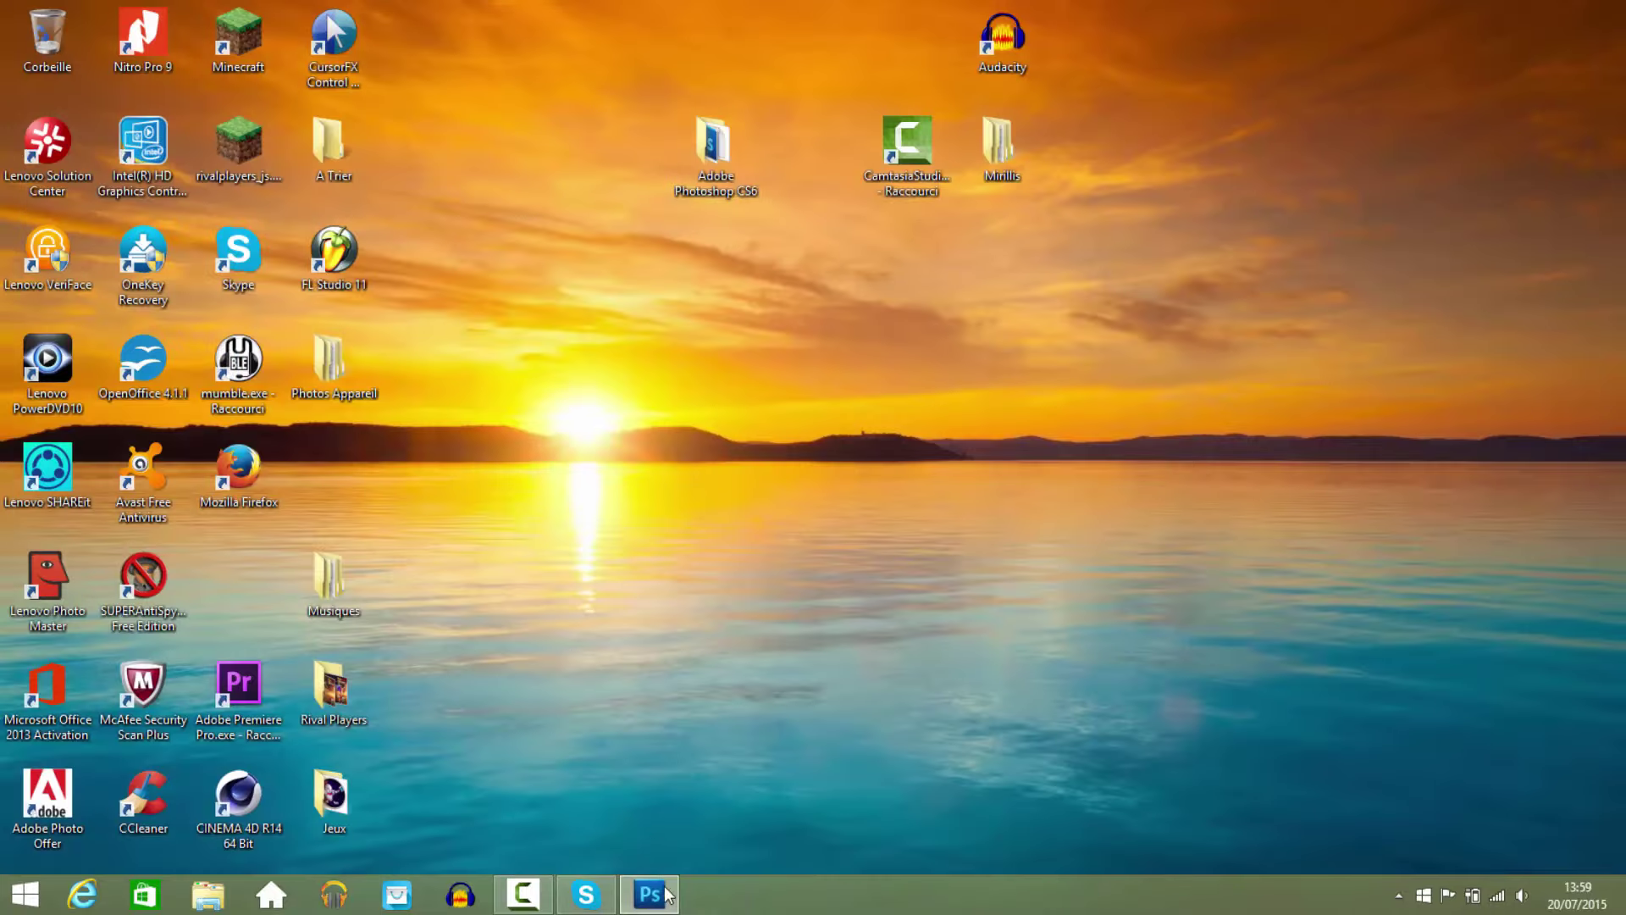
Switch to Photoshop and start a new document with dimensions in pixels and a transparent background.
left_click(650, 894)
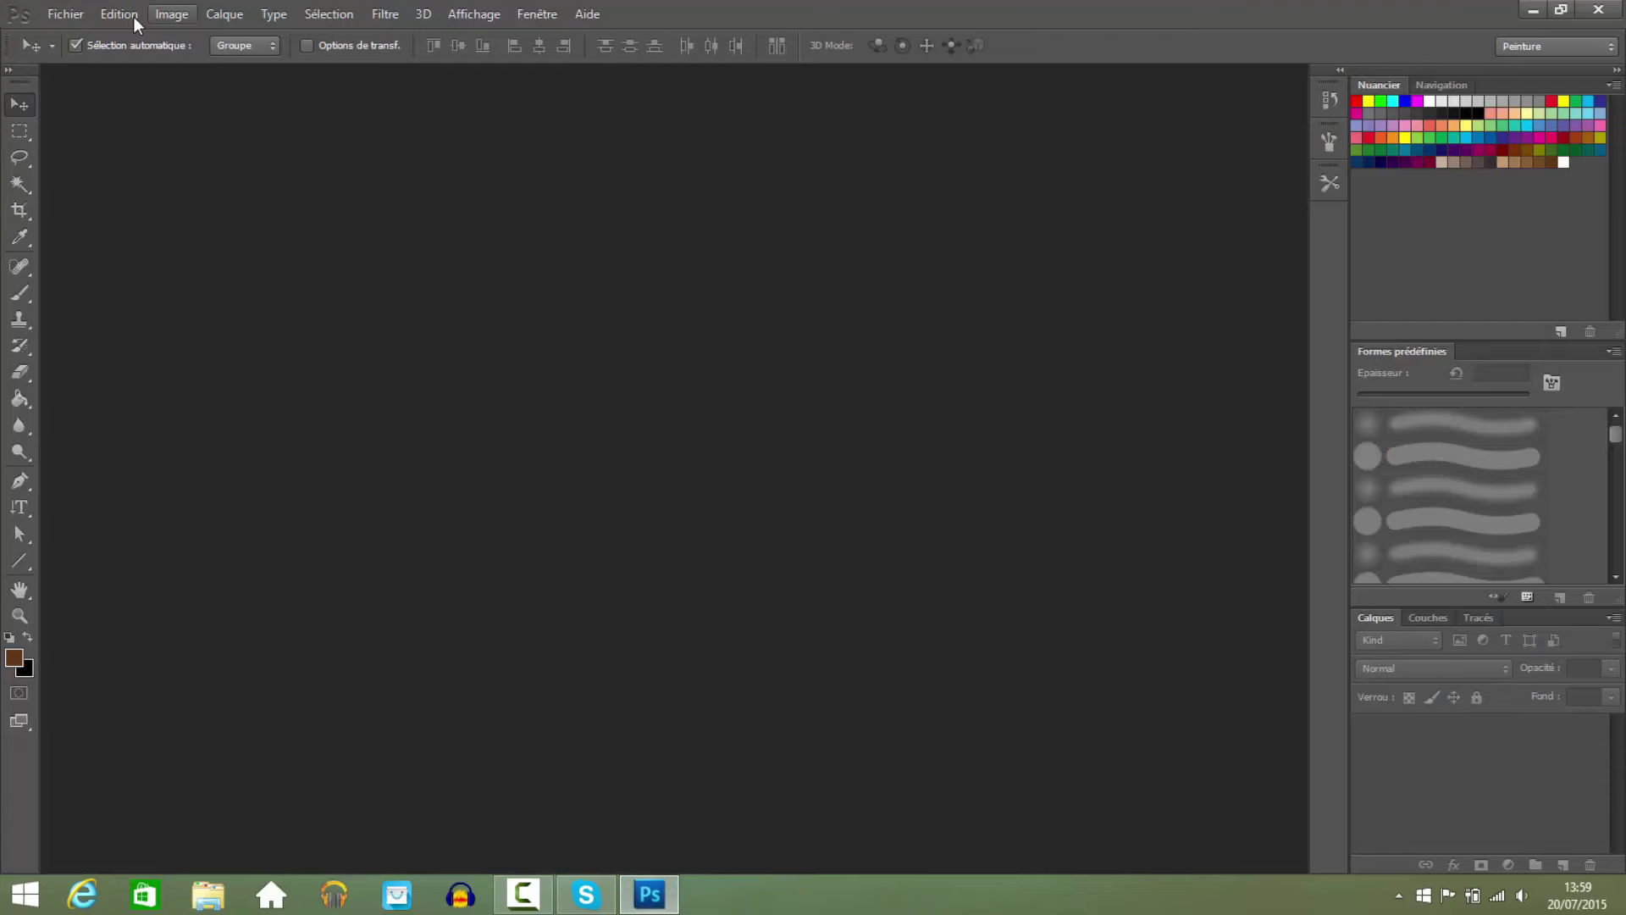
left_click(65, 14)
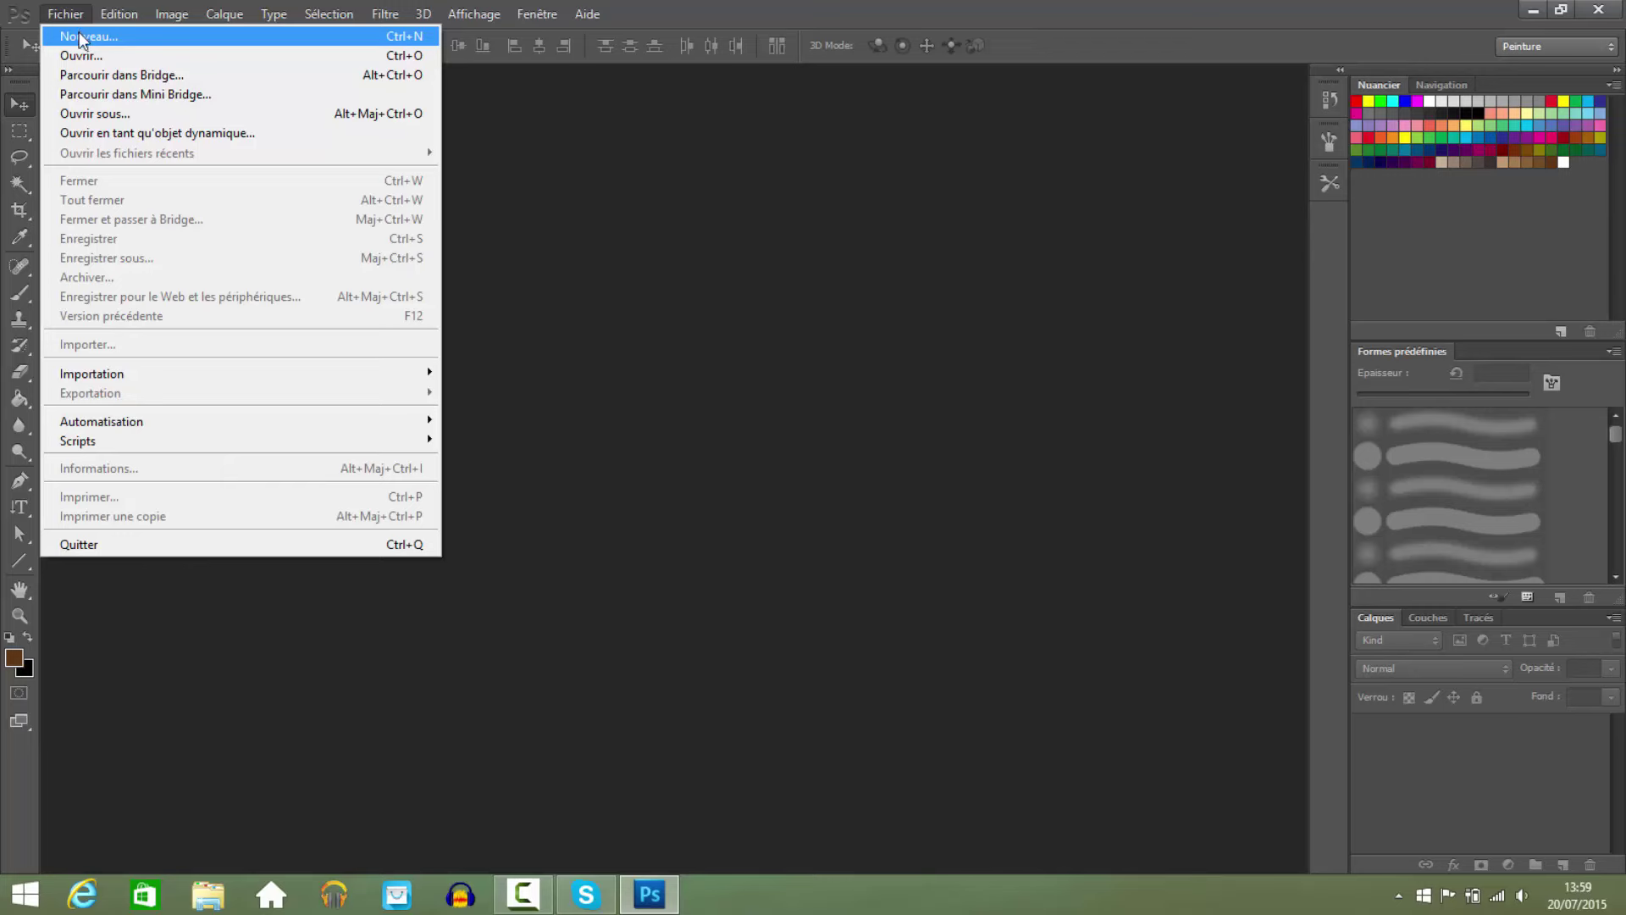
left_click(79, 34)
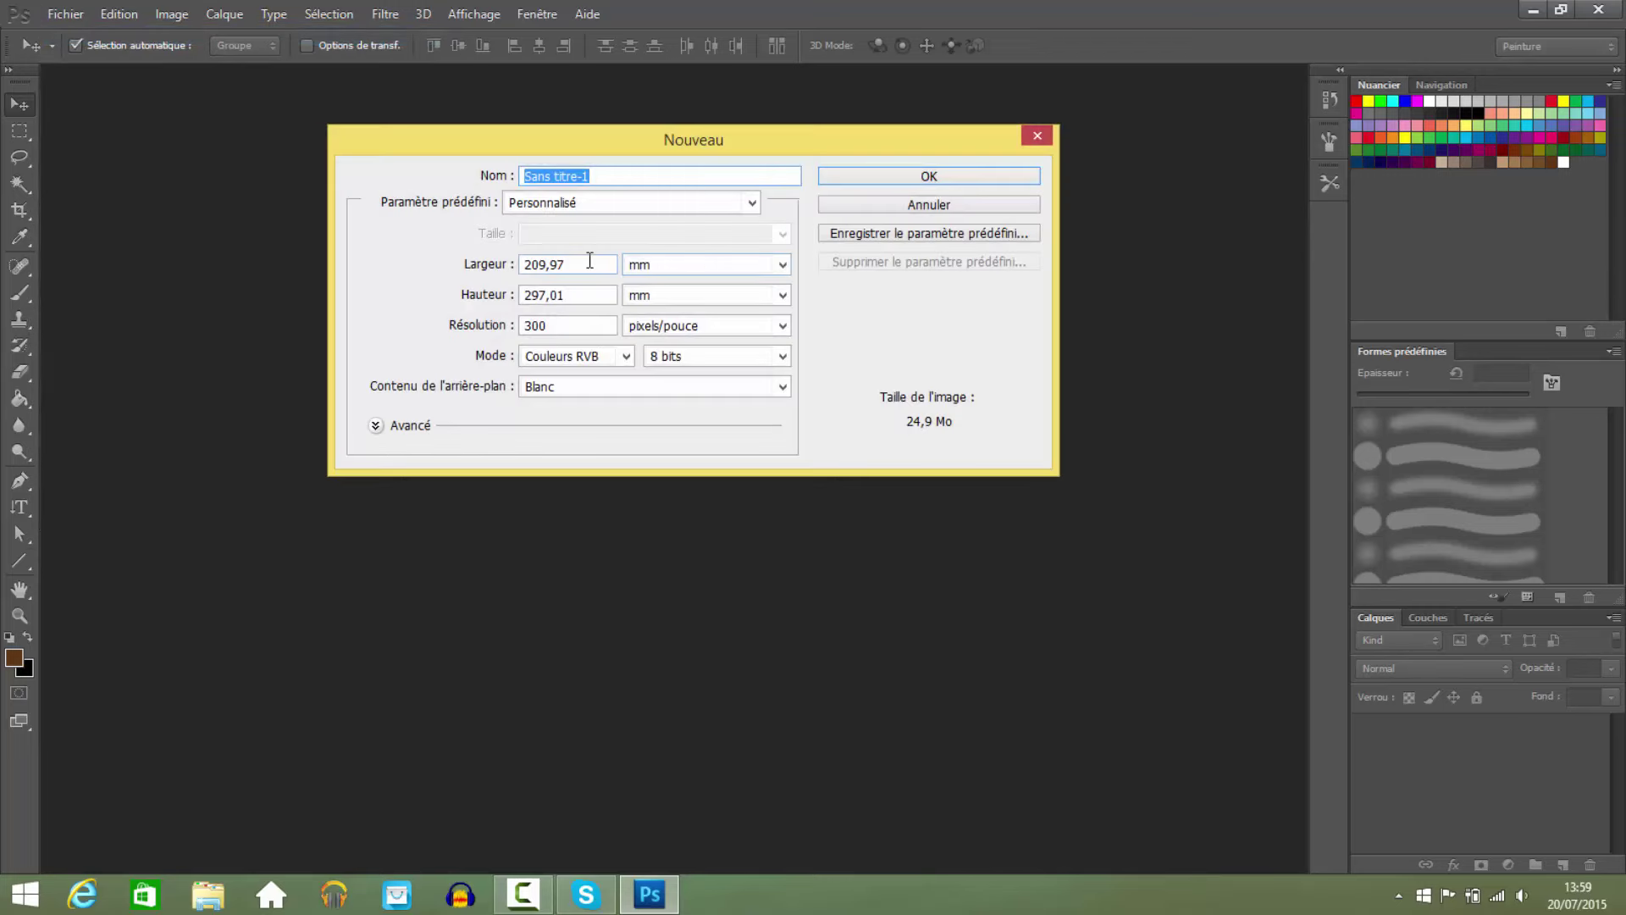
left_click(781, 264)
left_click(739, 282)
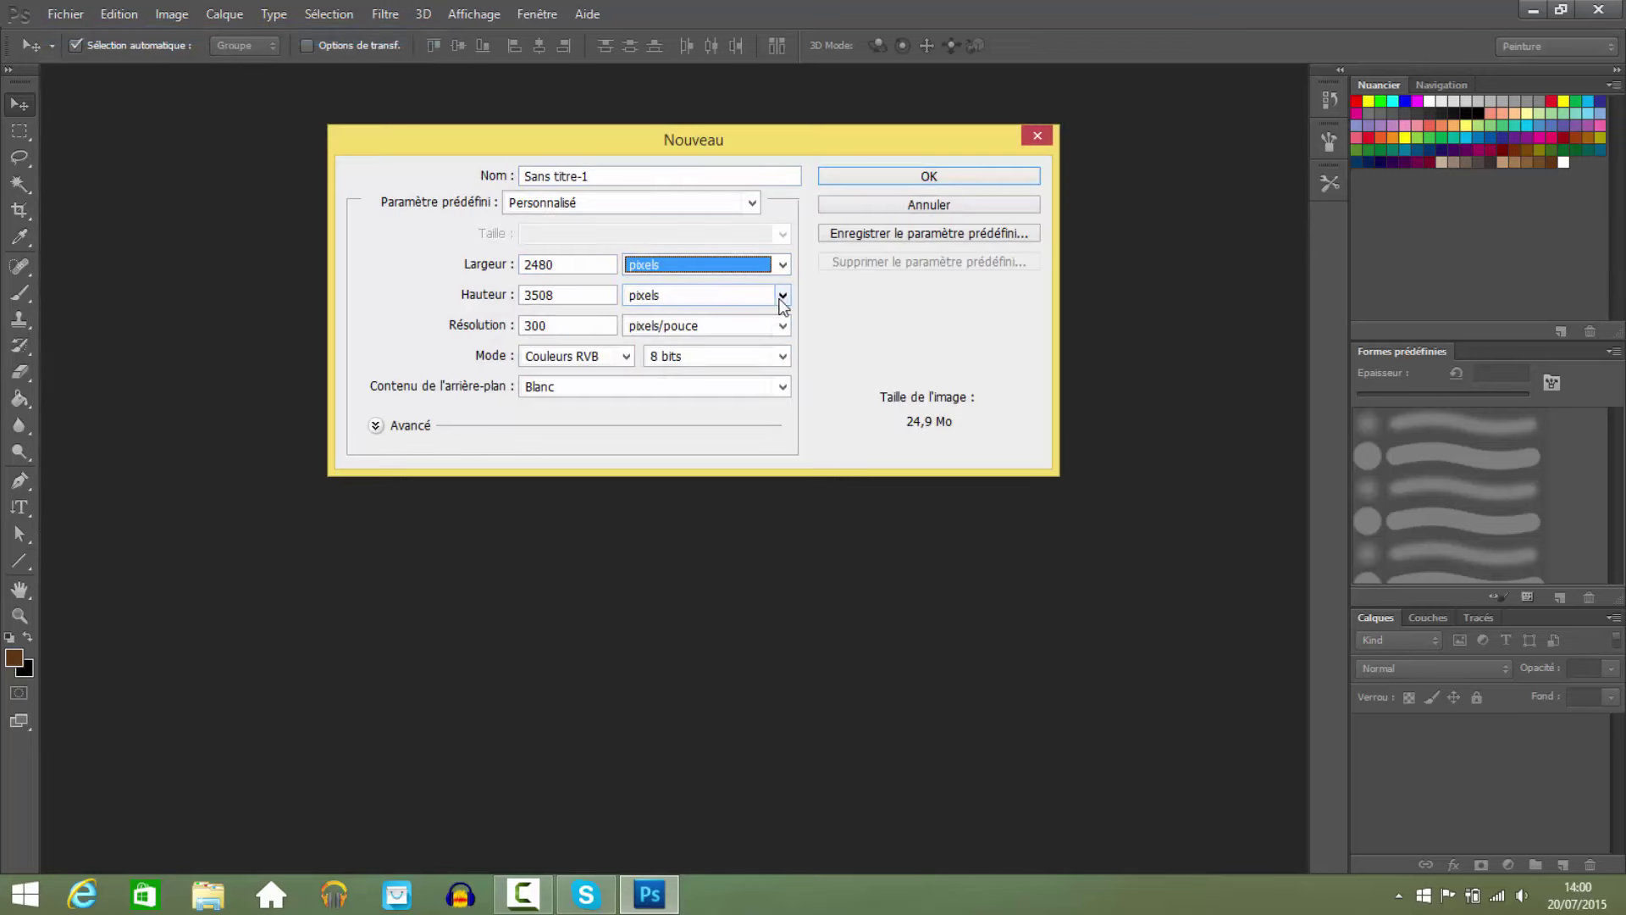
left_click(648, 386)
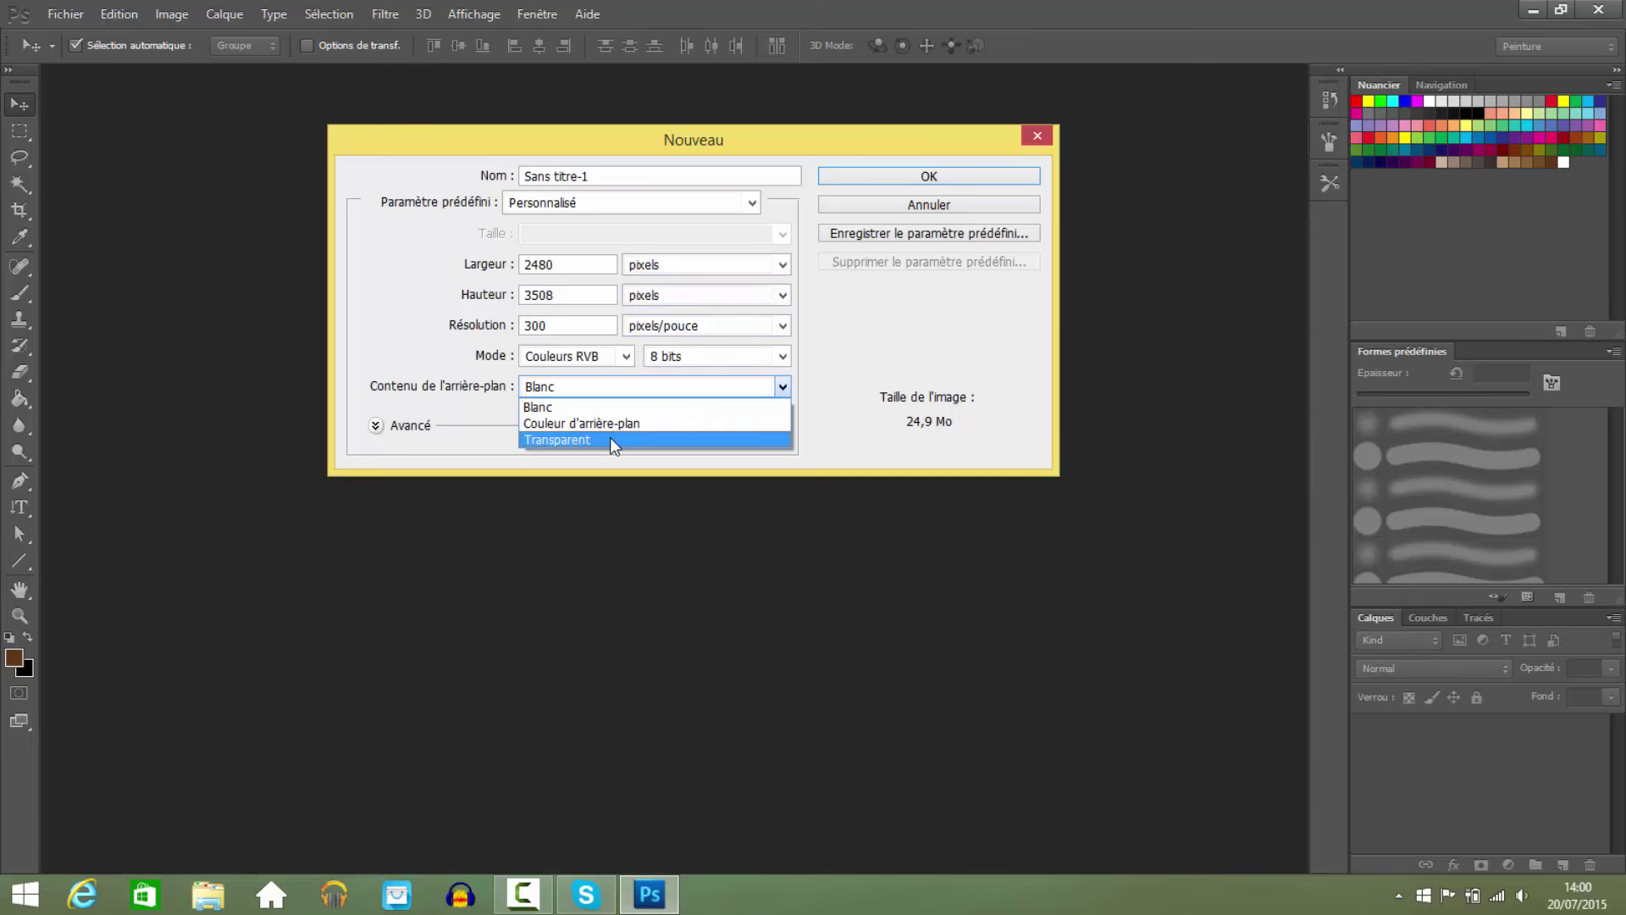
left_click(610, 437)
Set the new document's resolution to 150 pixels/inch, width to 128 pixels and height to 720 pixels, and create it.
double_click(553, 323)
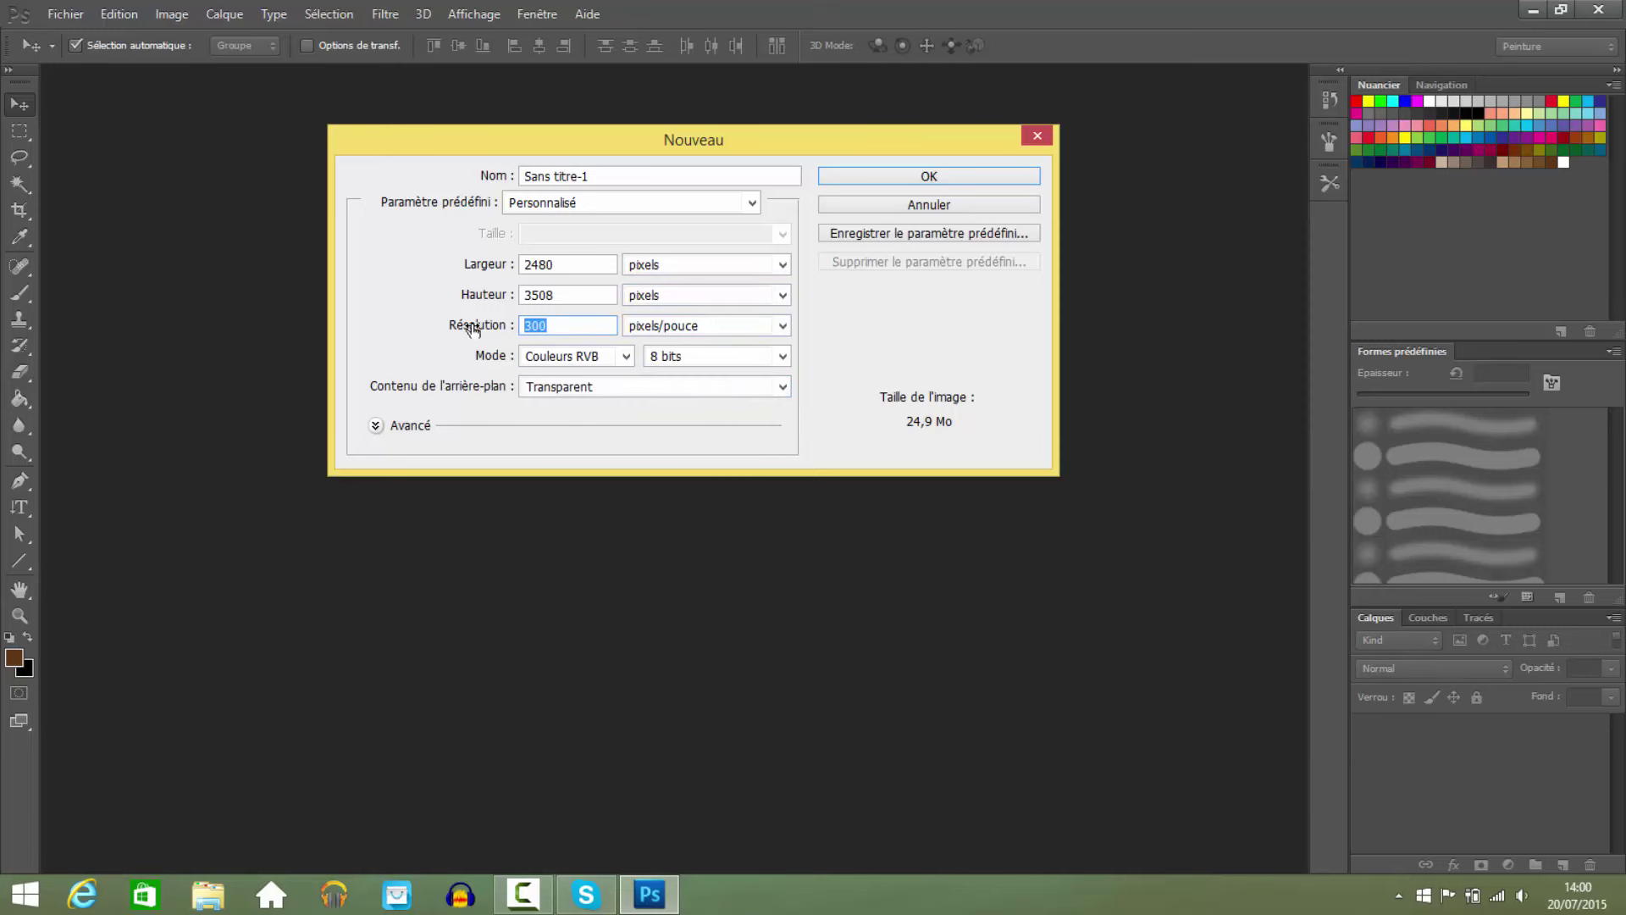
type("150")
double_click(555, 265)
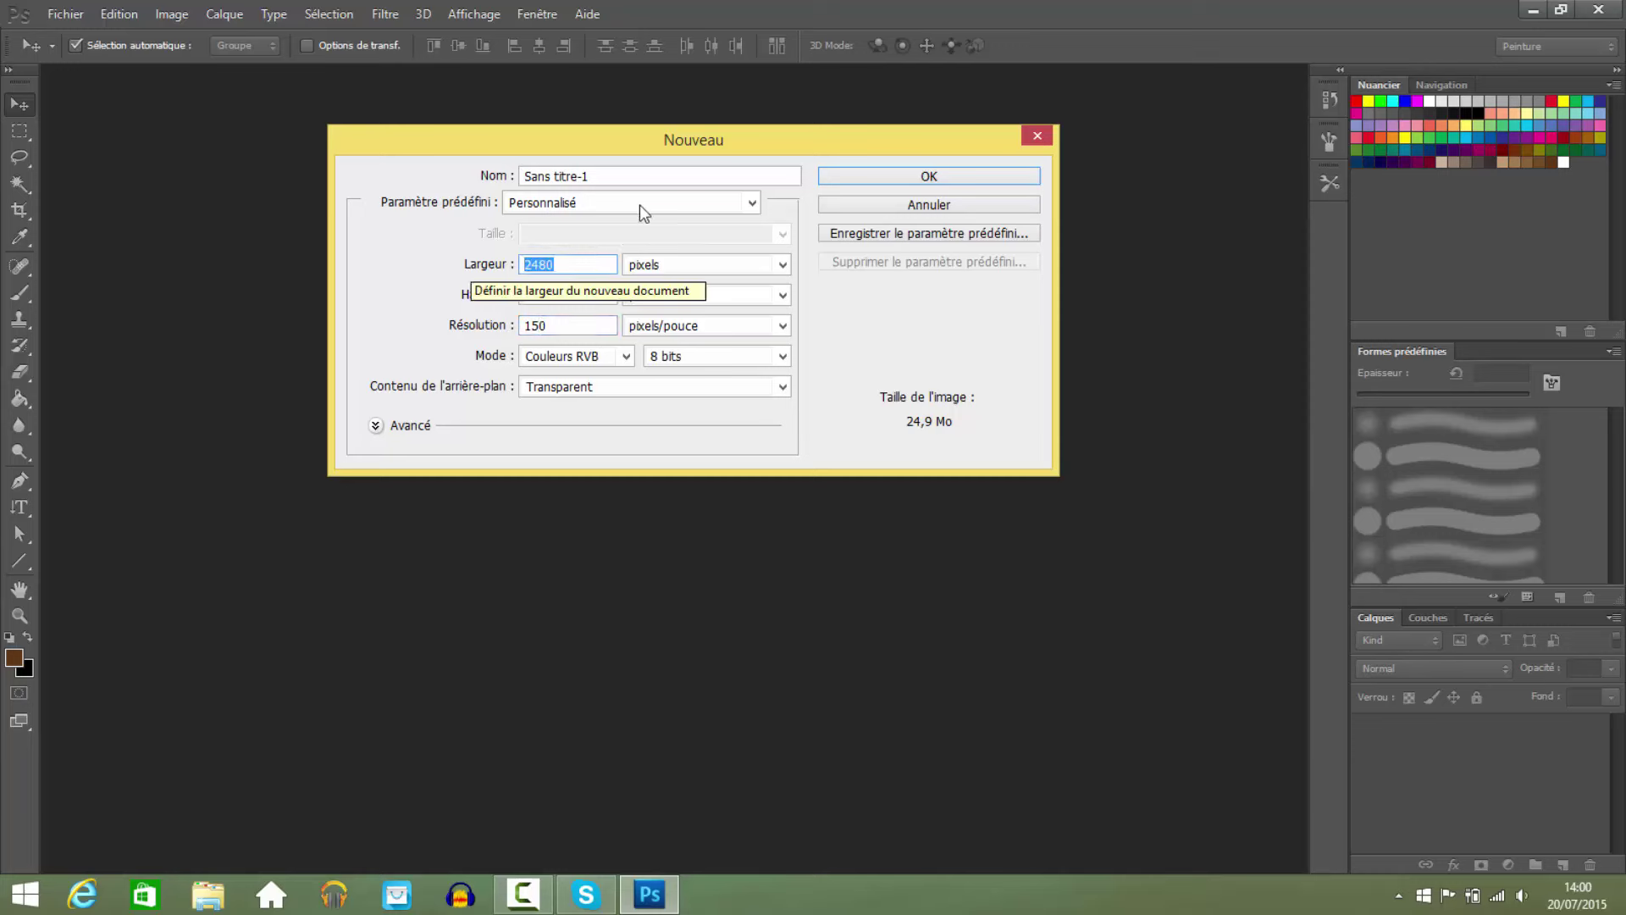
type("128")
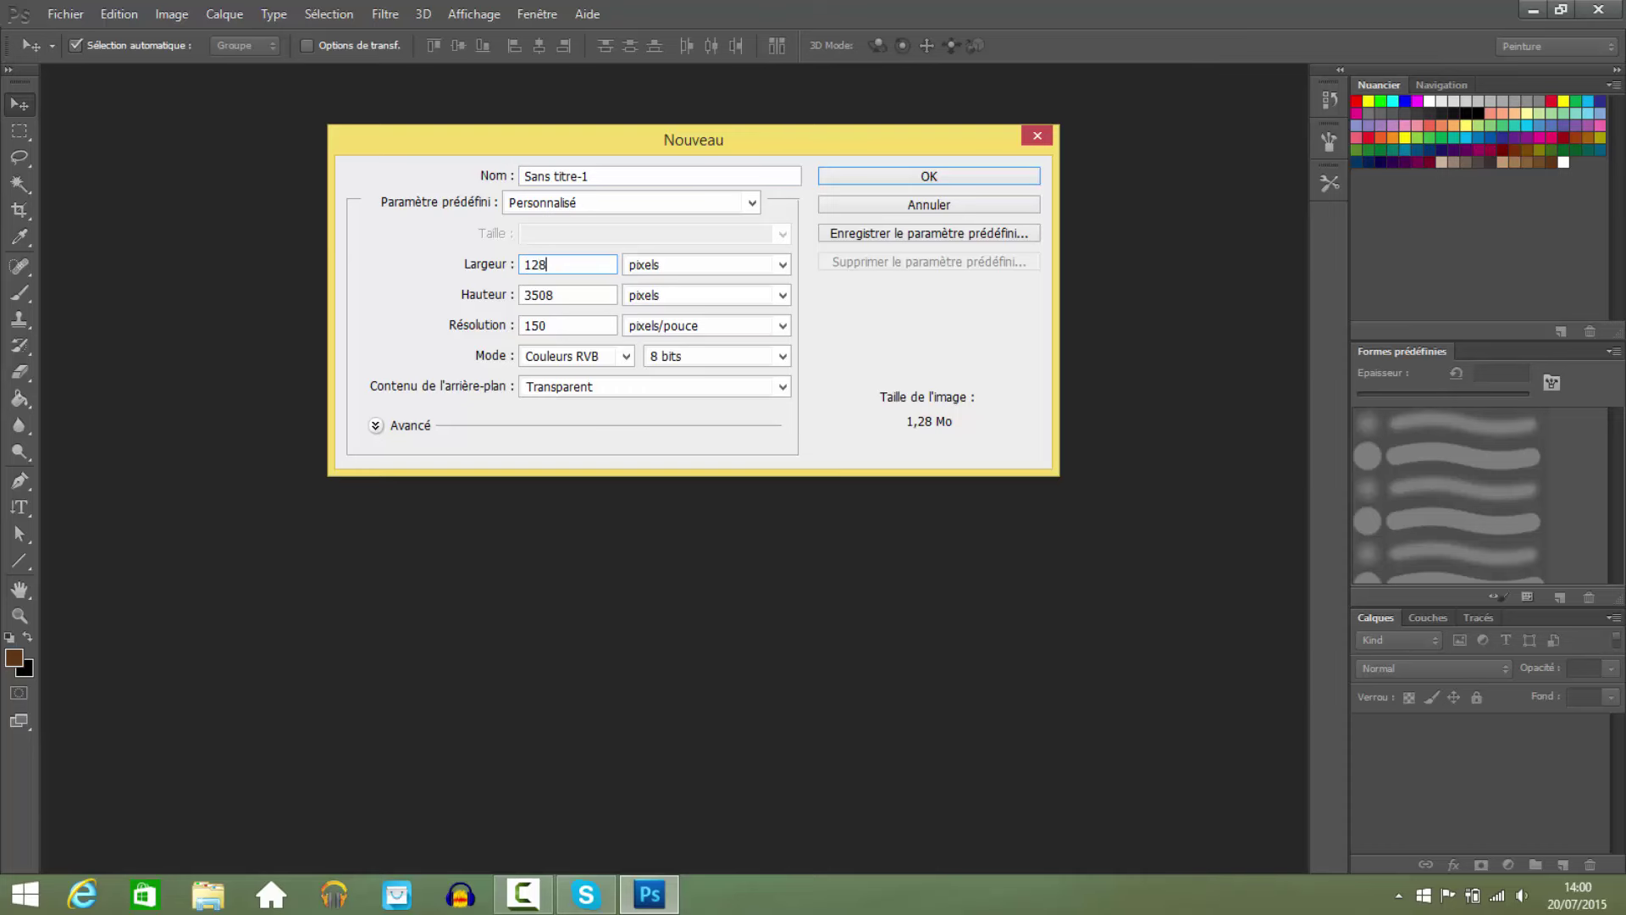
left_click_drag(577, 297, 450, 298)
type("720")
key("Return")
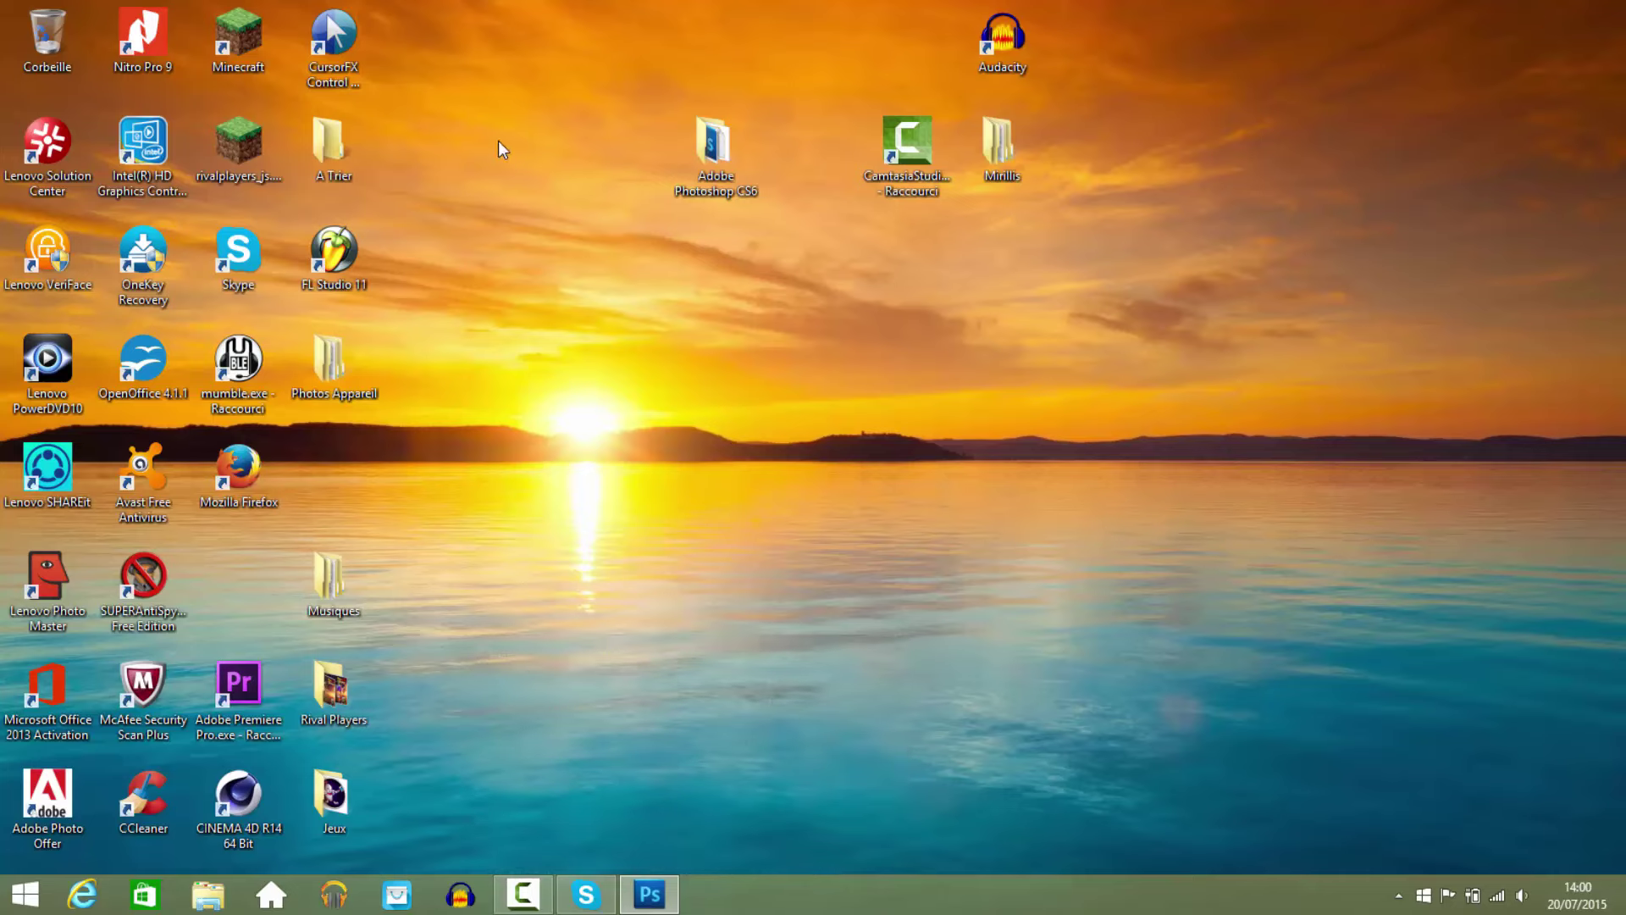
Launch Firefox on the Google home page and switch back to Photoshop.
left_click(238, 471)
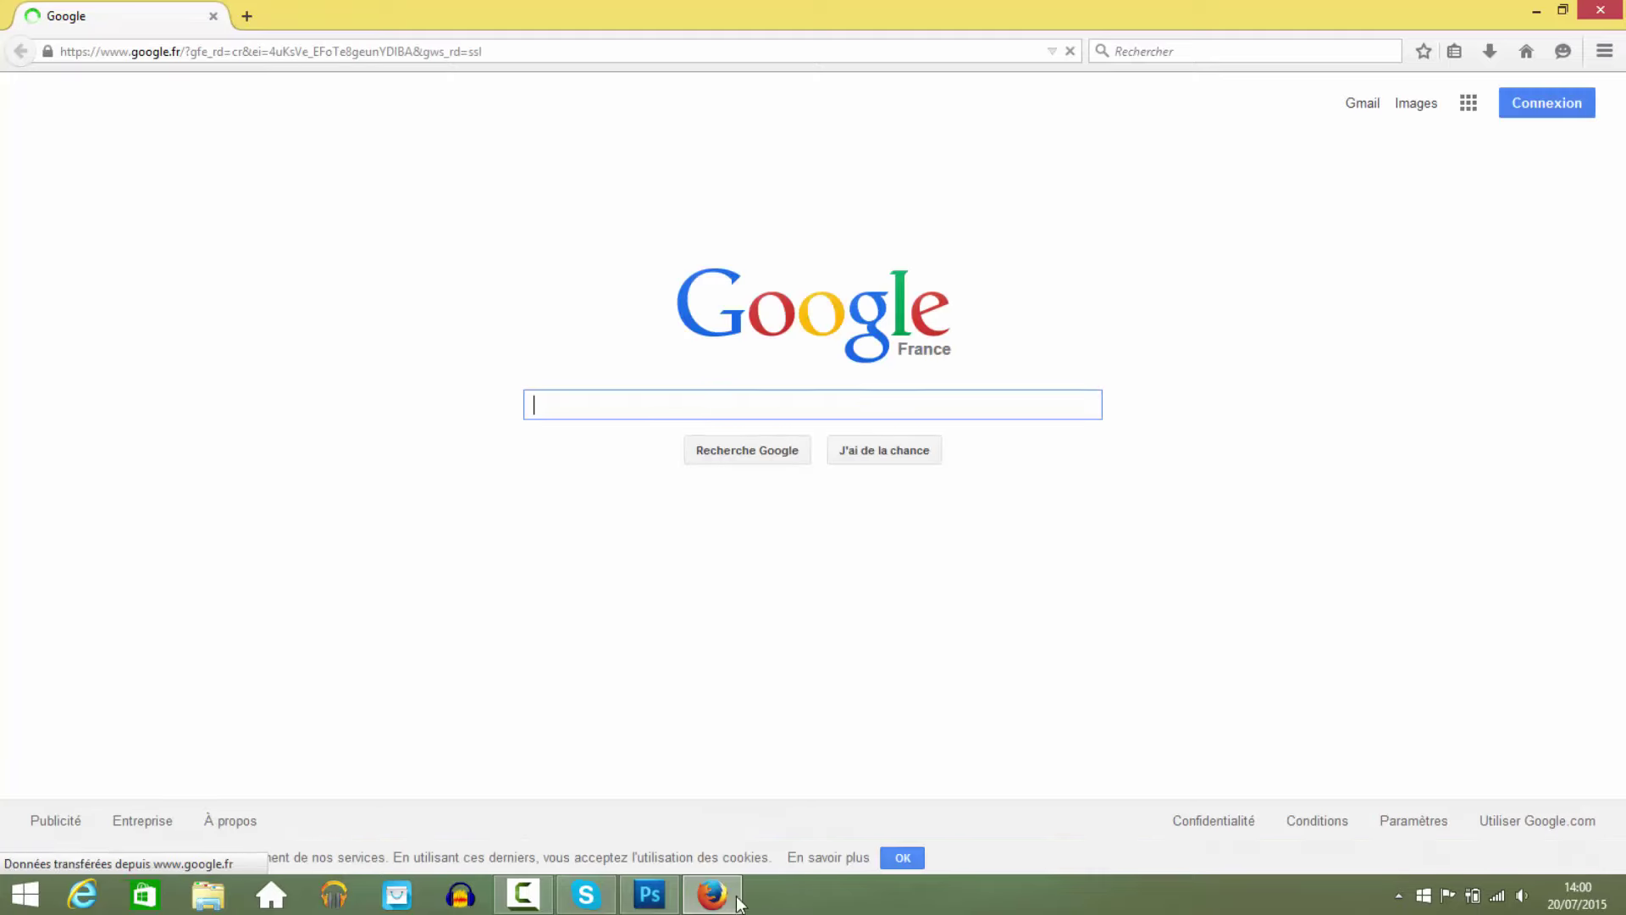
left_click(650, 894)
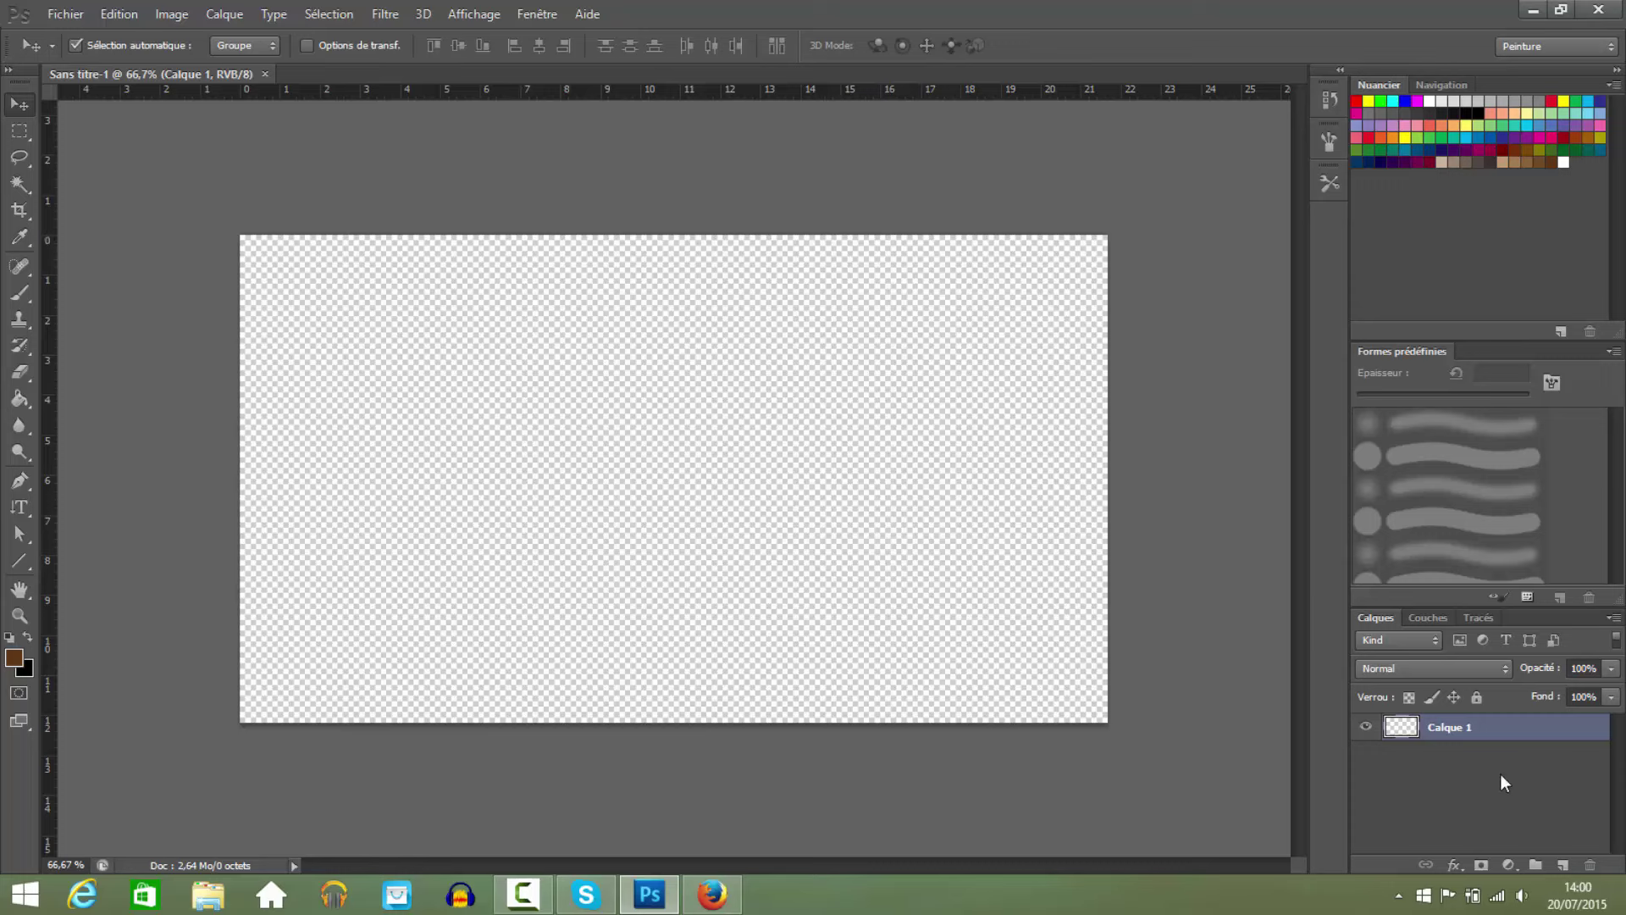
Add a layer group above Calque 1 and ungroup it.
left_click(1534, 865)
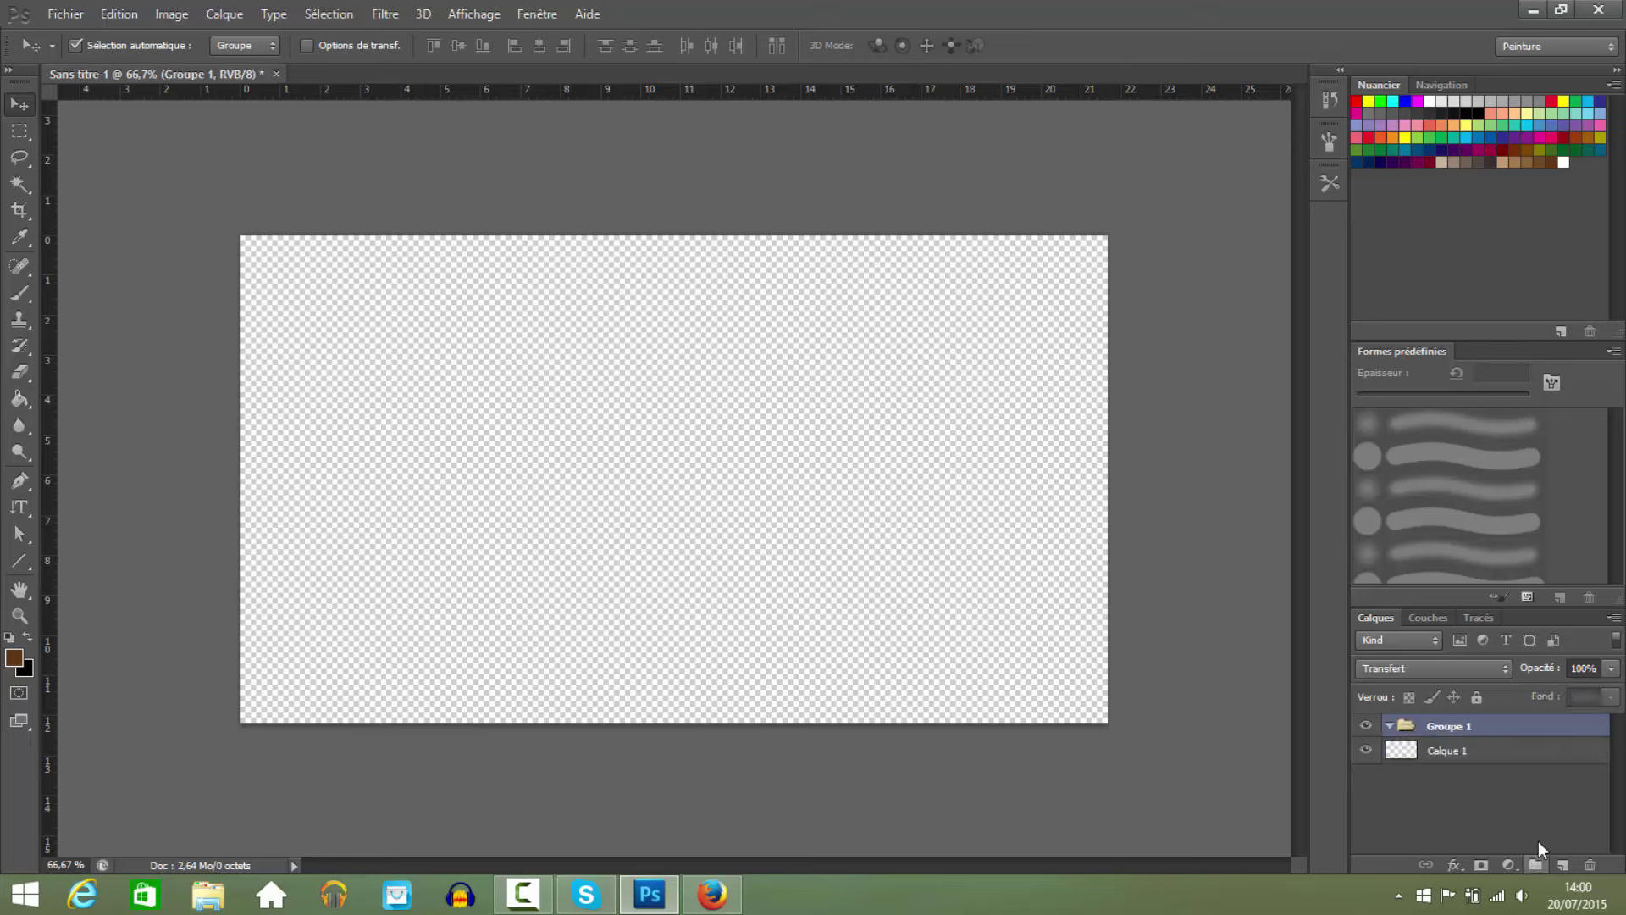
right_click(1462, 726)
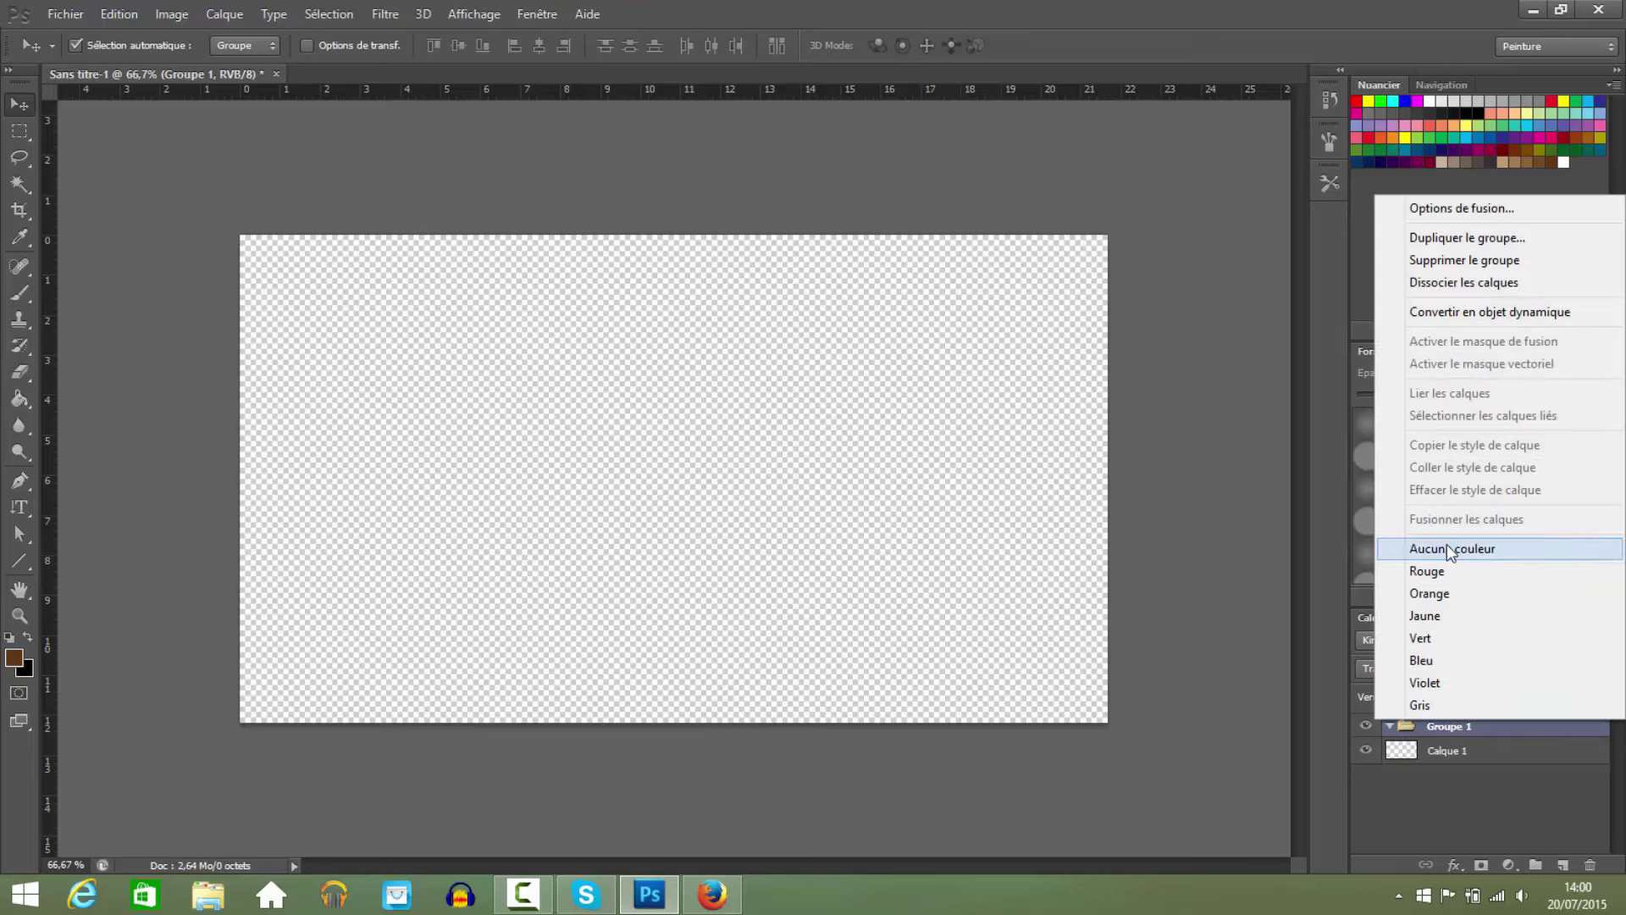
left_click(1451, 283)
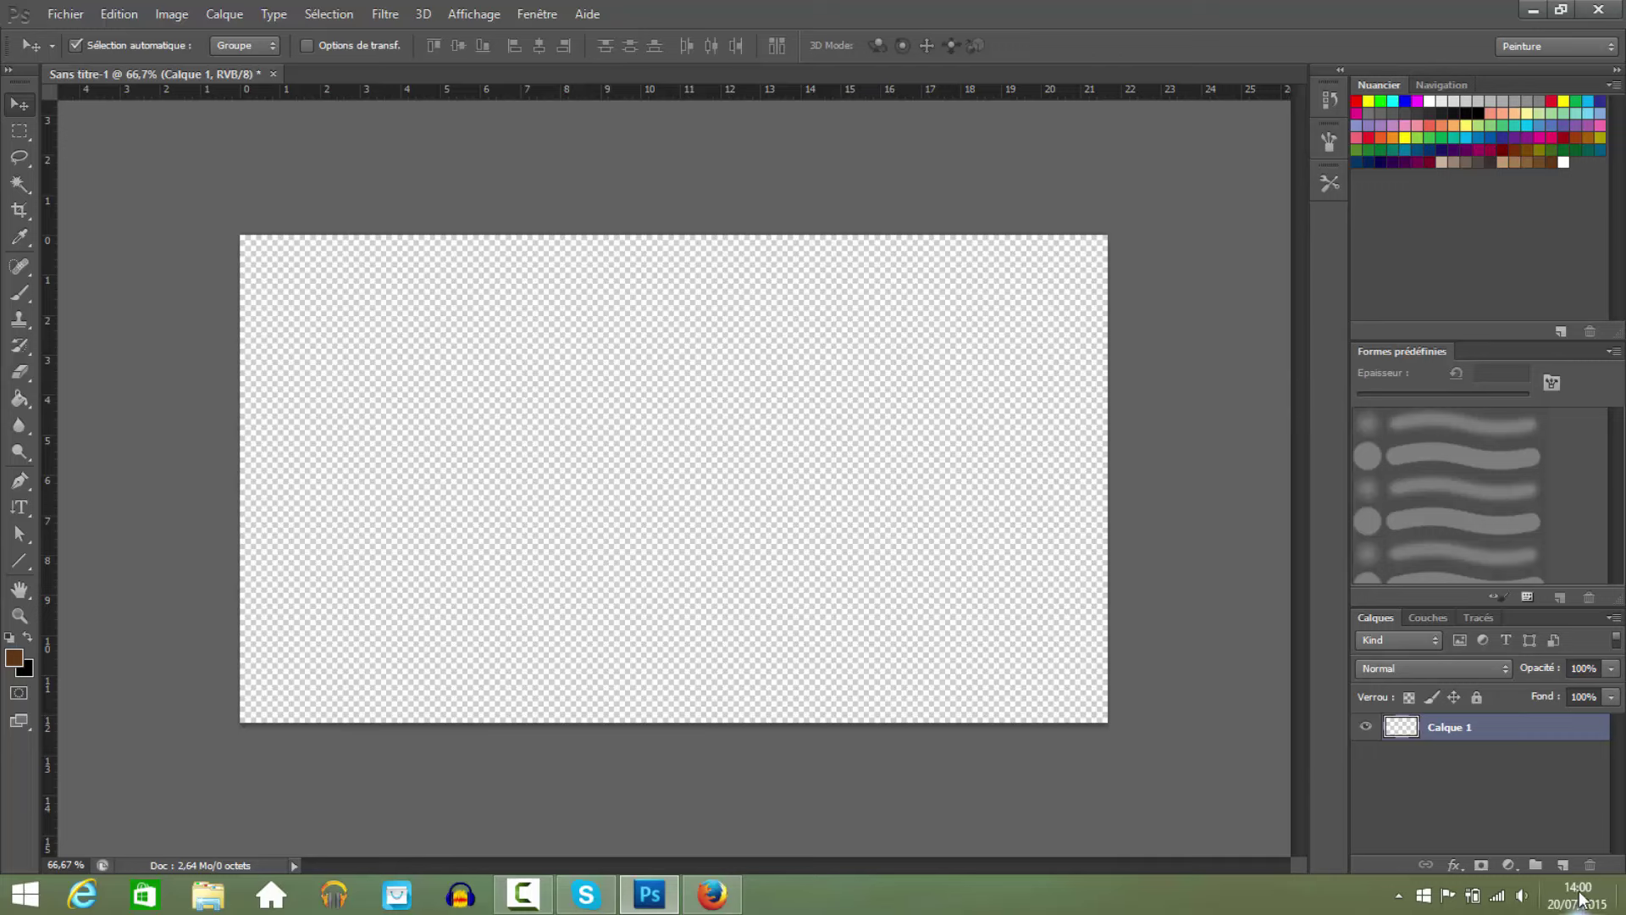
Add two empty layers above Calque 1 and delete both of them.
left_click(1563, 864)
left_click(1563, 865)
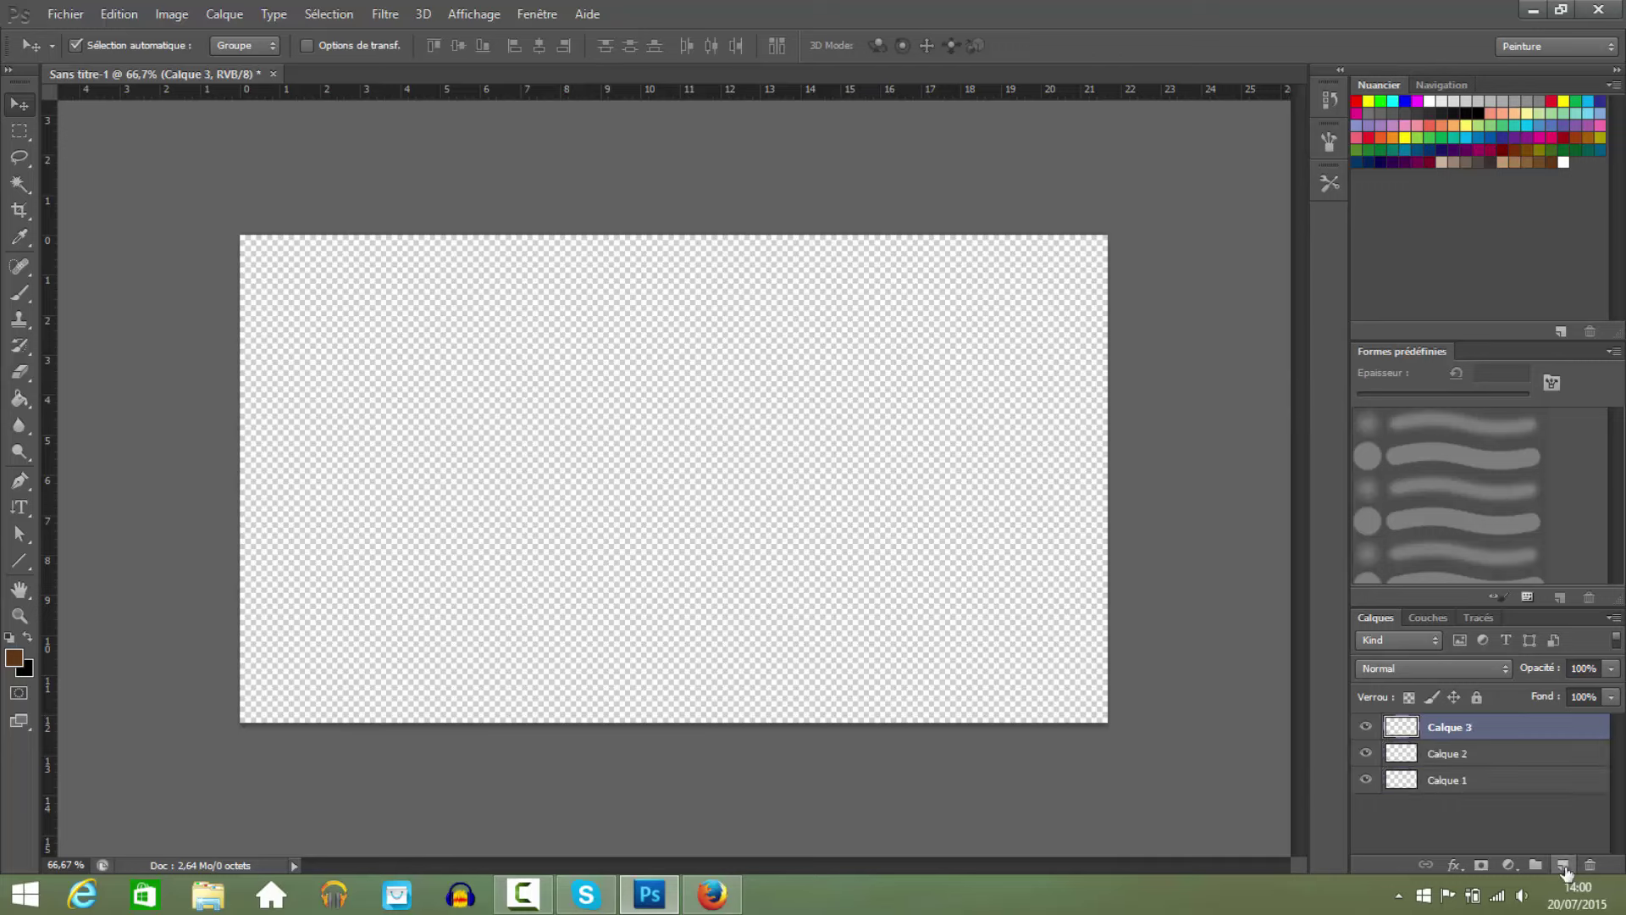
right_click(1489, 758)
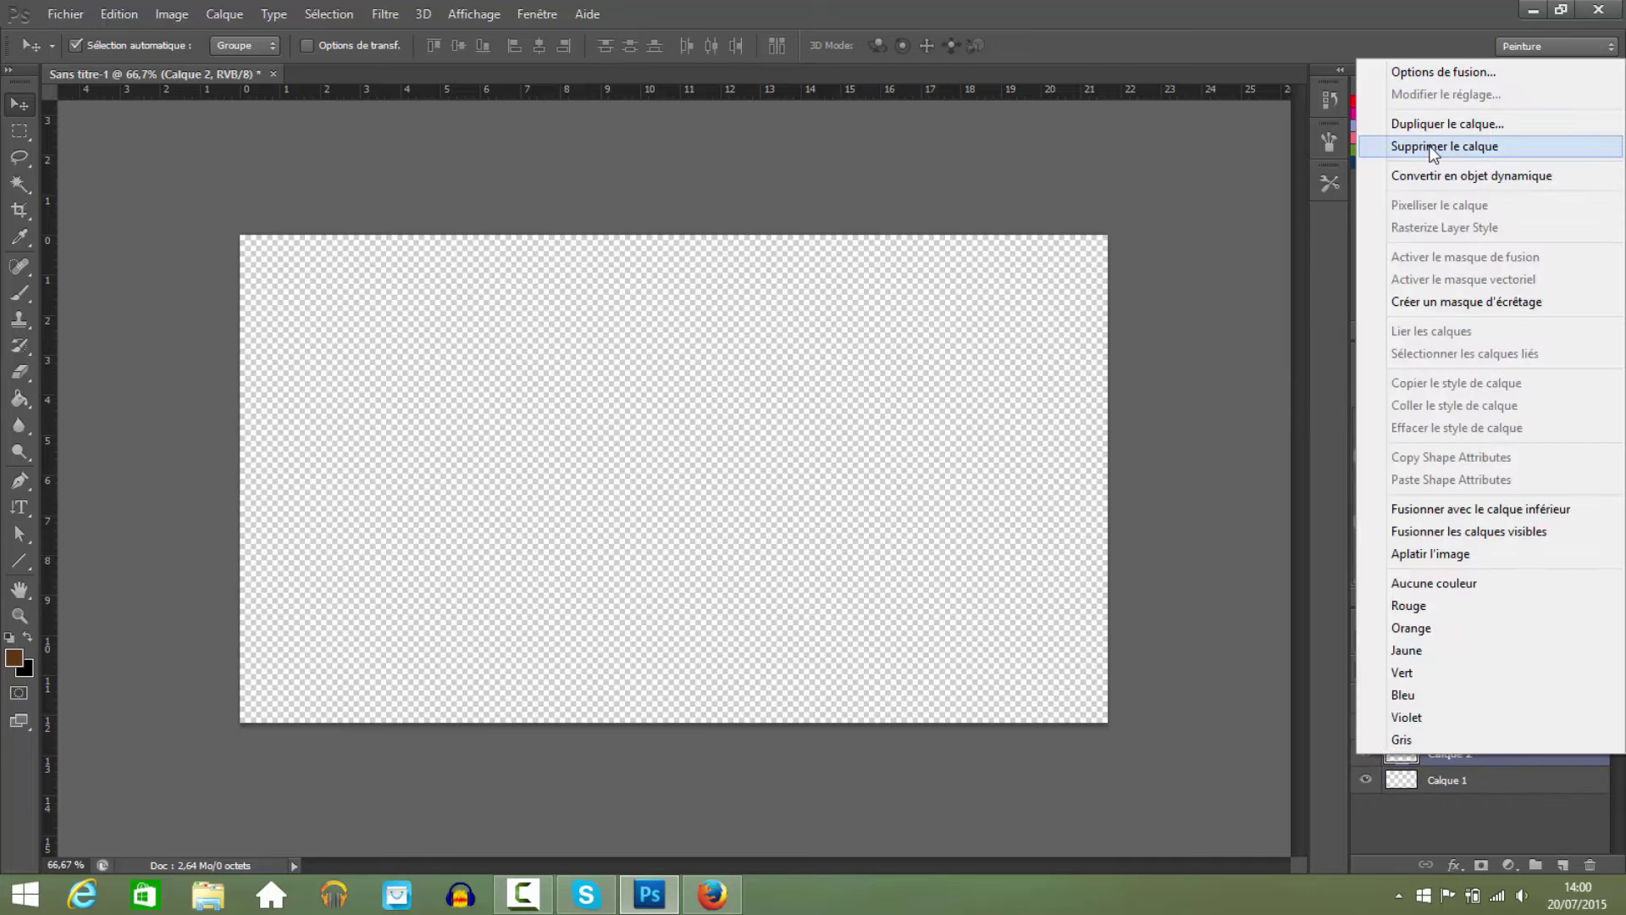
left_click(1440, 105)
left_click(780, 338)
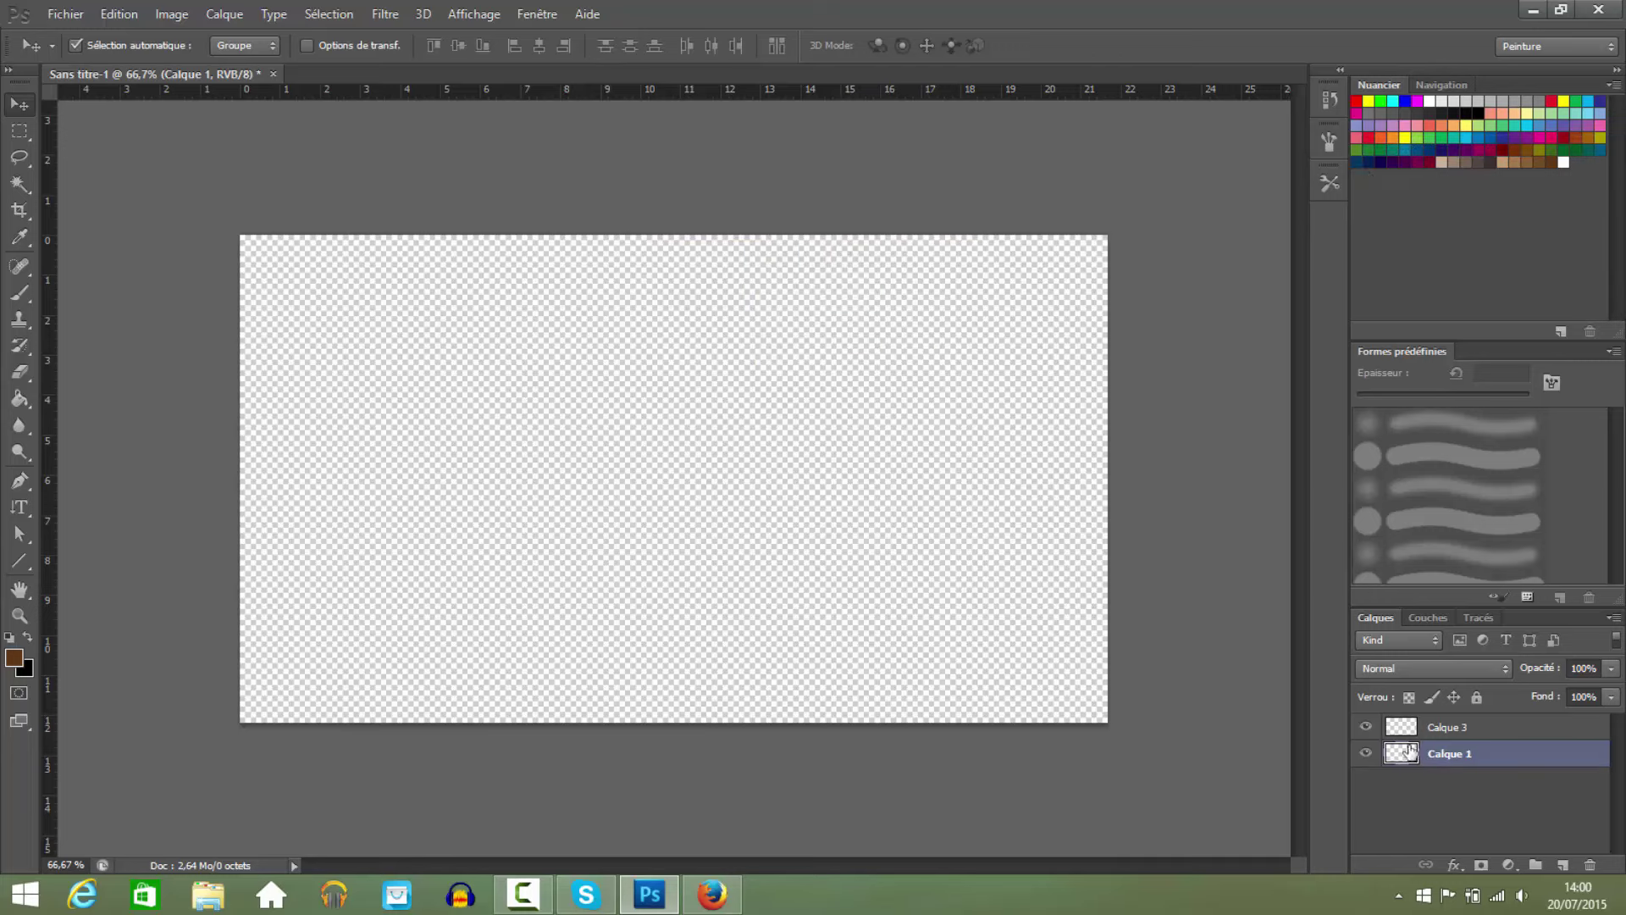
right_click(1489, 726)
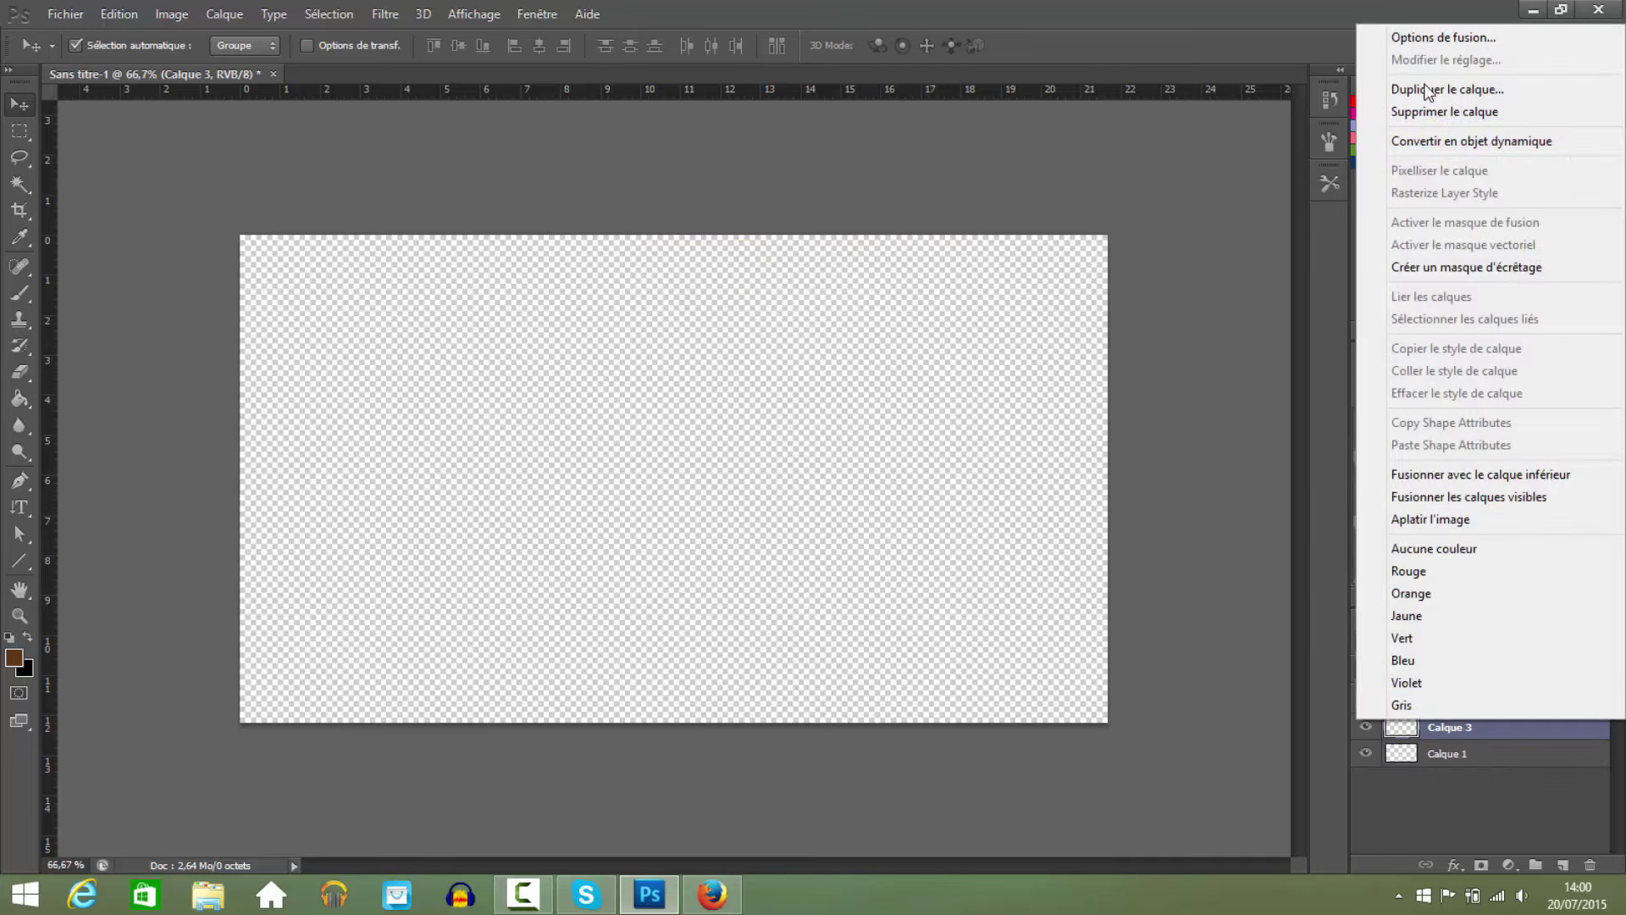
left_click(1440, 111)
left_click(750, 334)
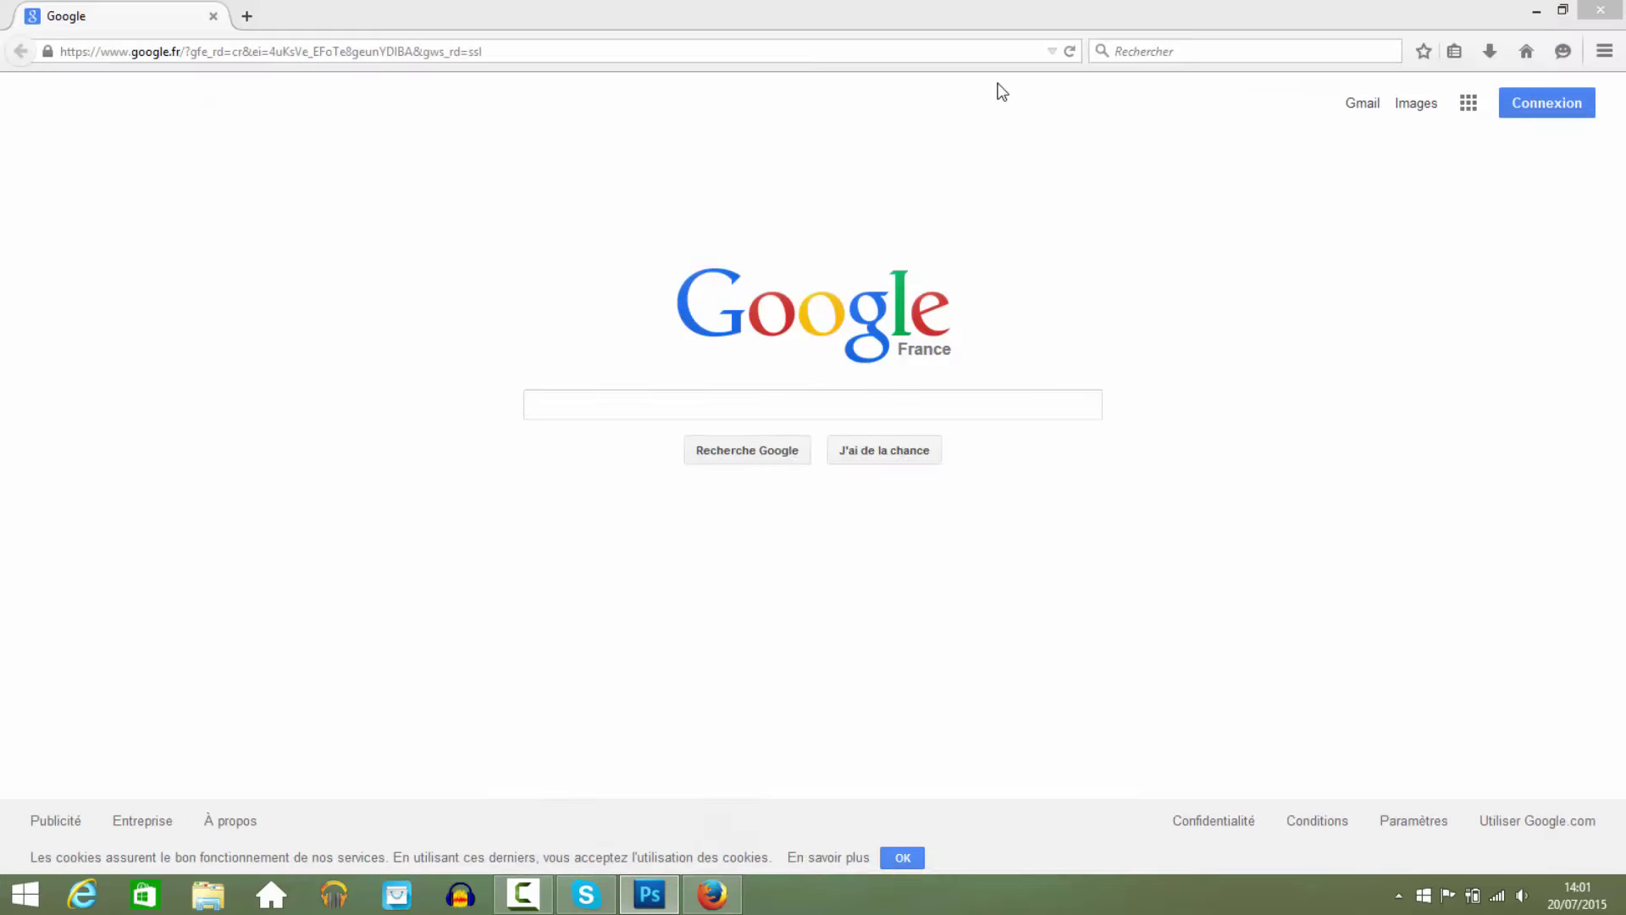
Switch to Firefox and search Google Images for "Fond vert".
left_click(1424, 108)
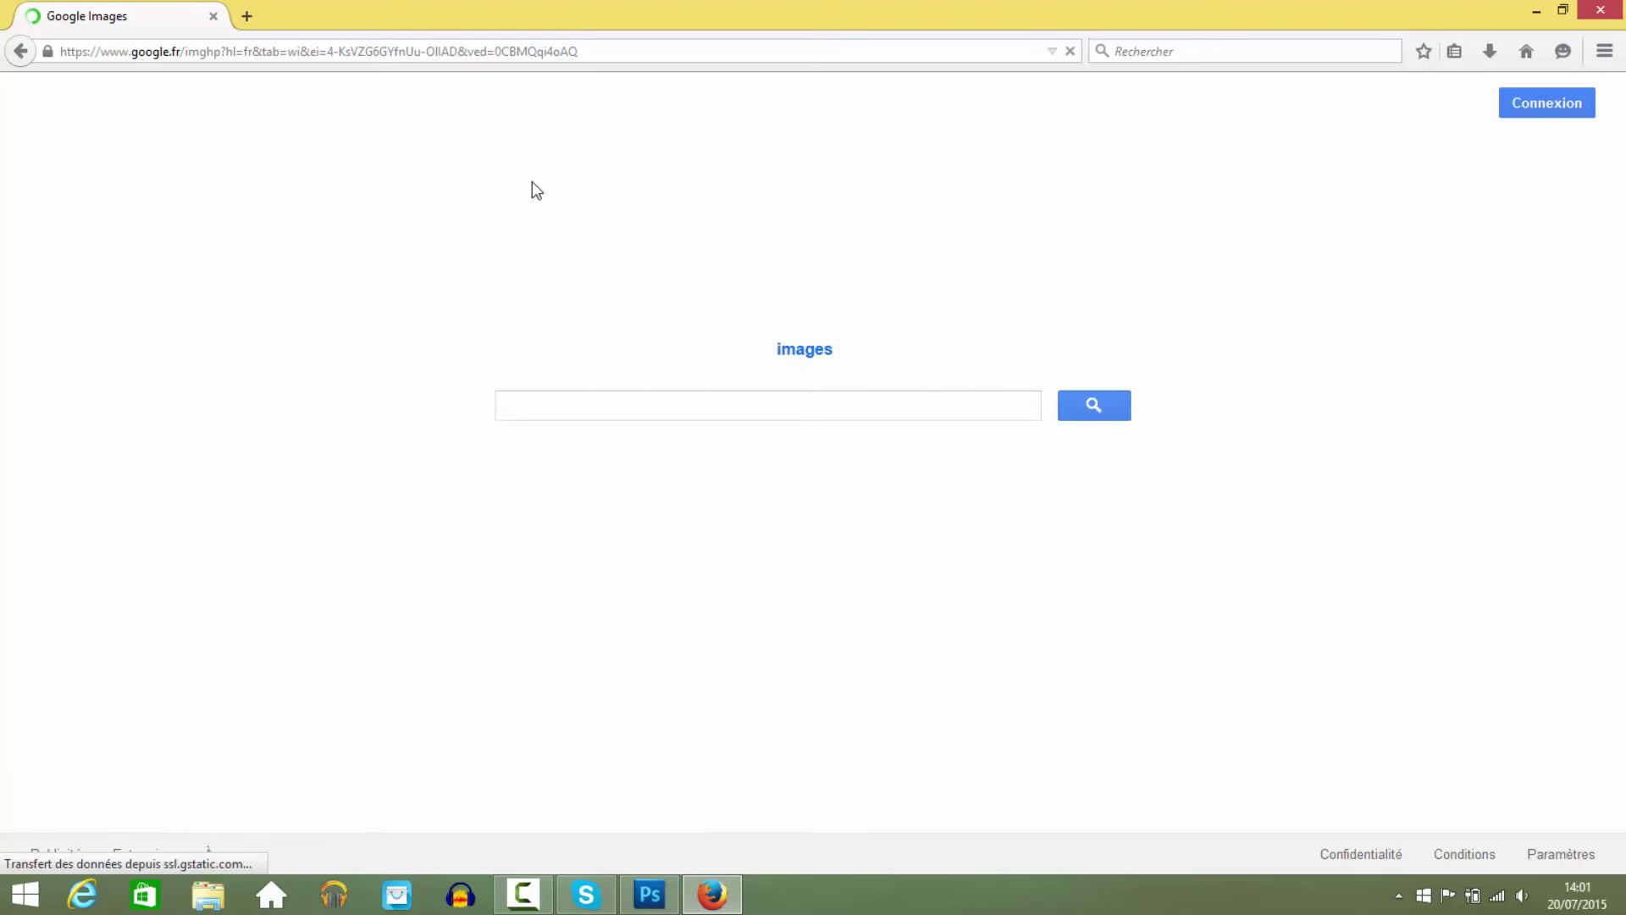
left_click(597, 399)
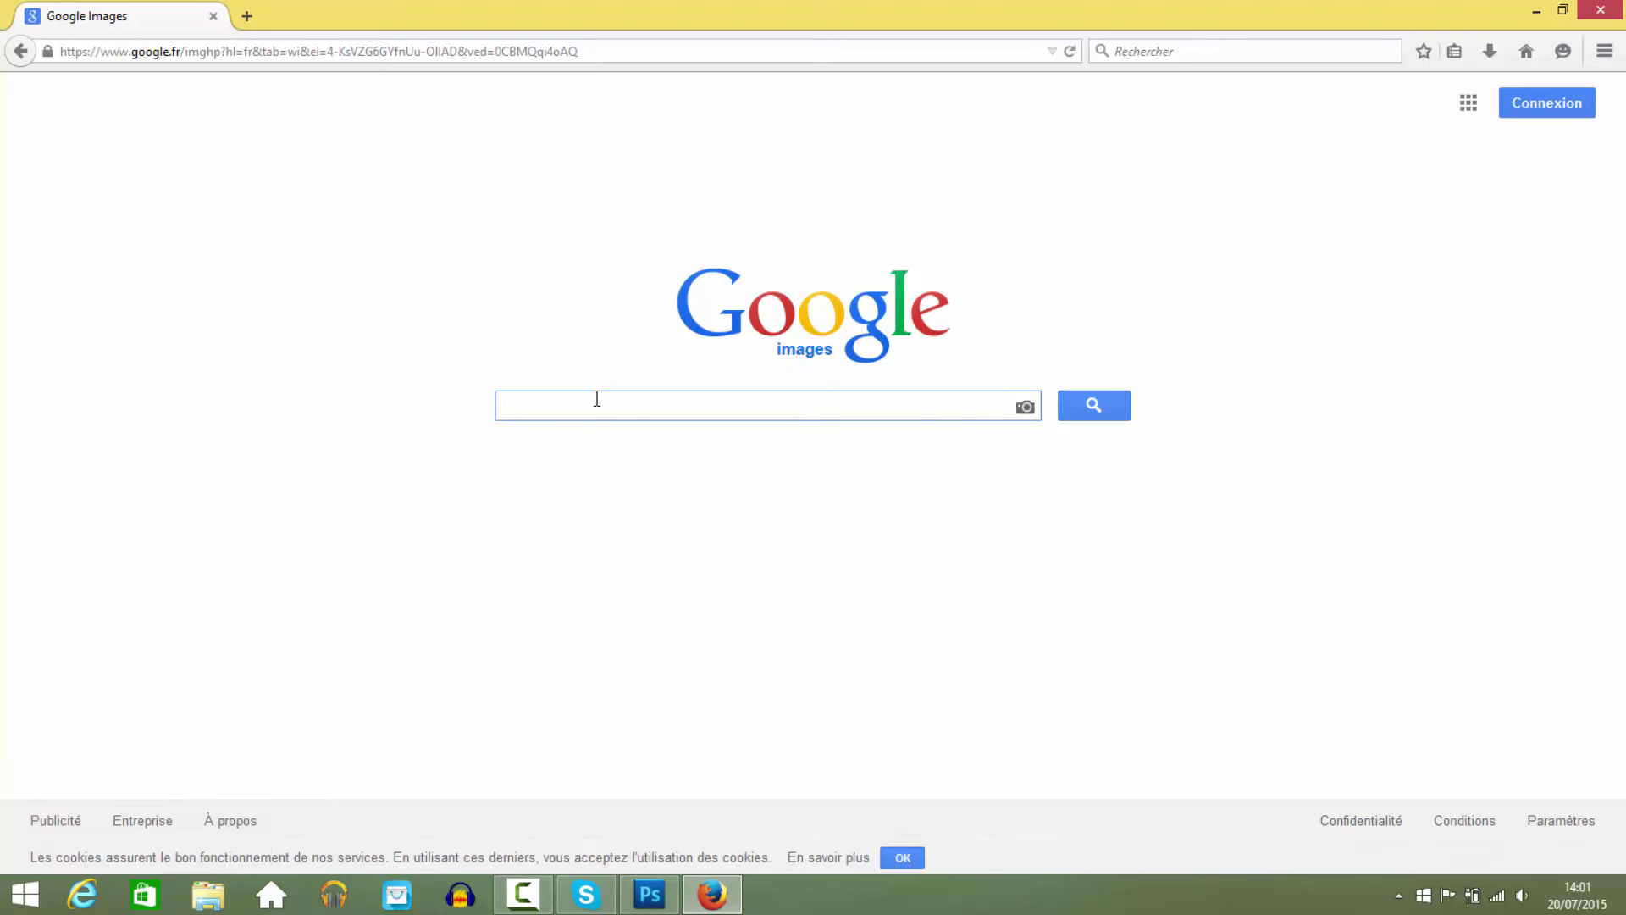
type("Fond")
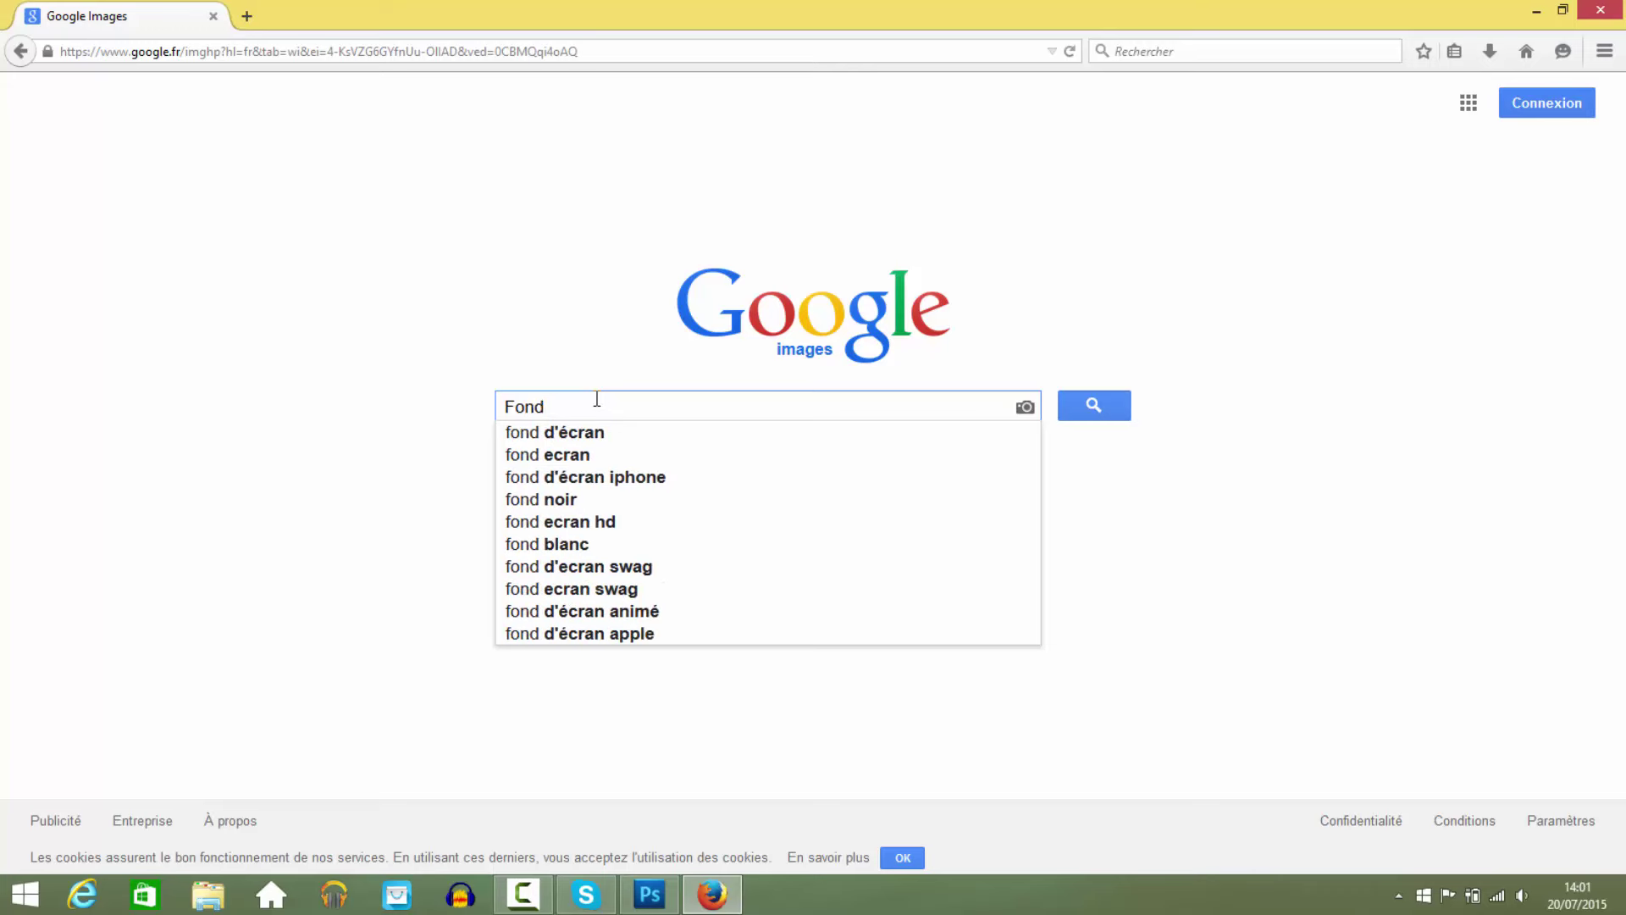
type(" vert")
key("Return")
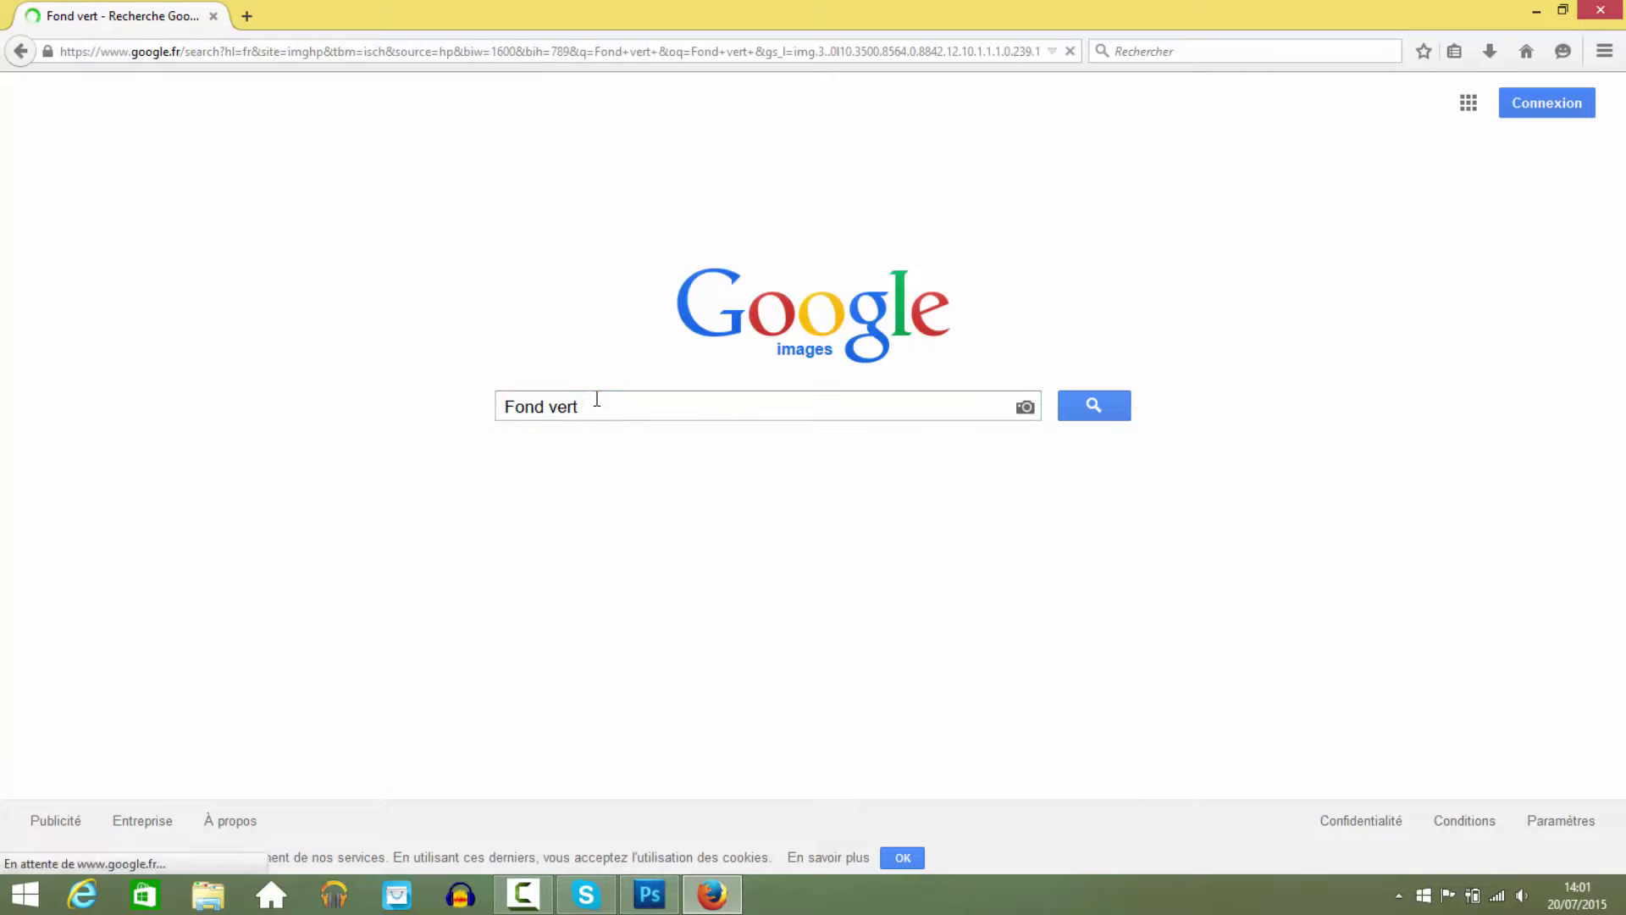
Browse the green background results and open the 1294 × 863 sunburst image from exclamation3d.com.
scroll(607, 422, "down", 3)
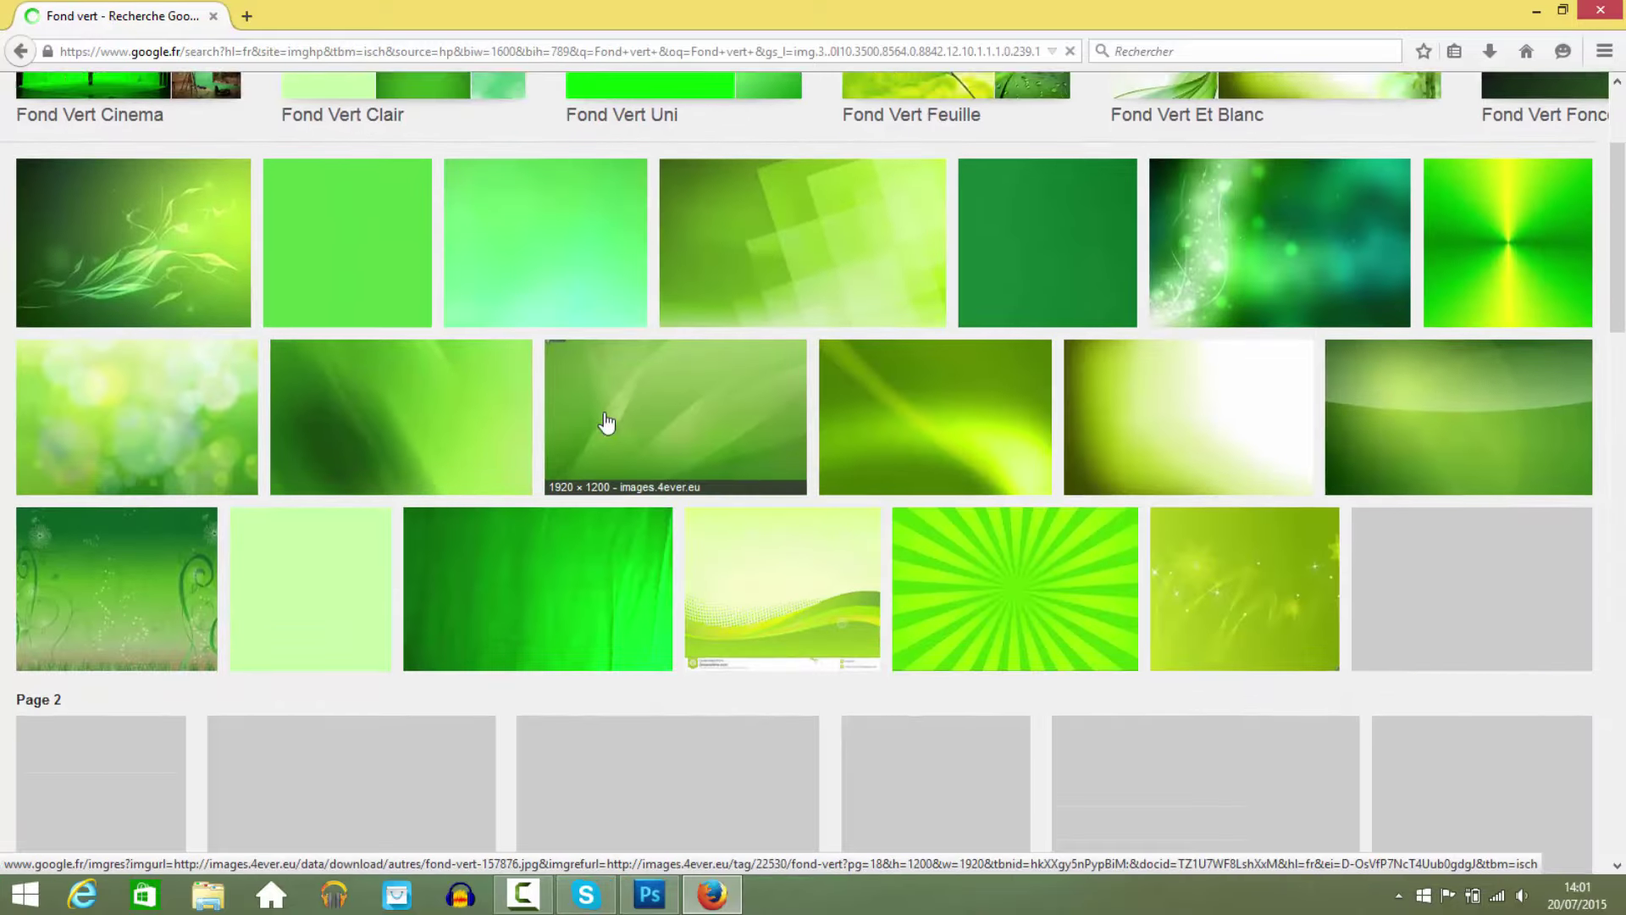
scroll(606, 422, "down", 9)
scroll(1304, 366, "up", 8)
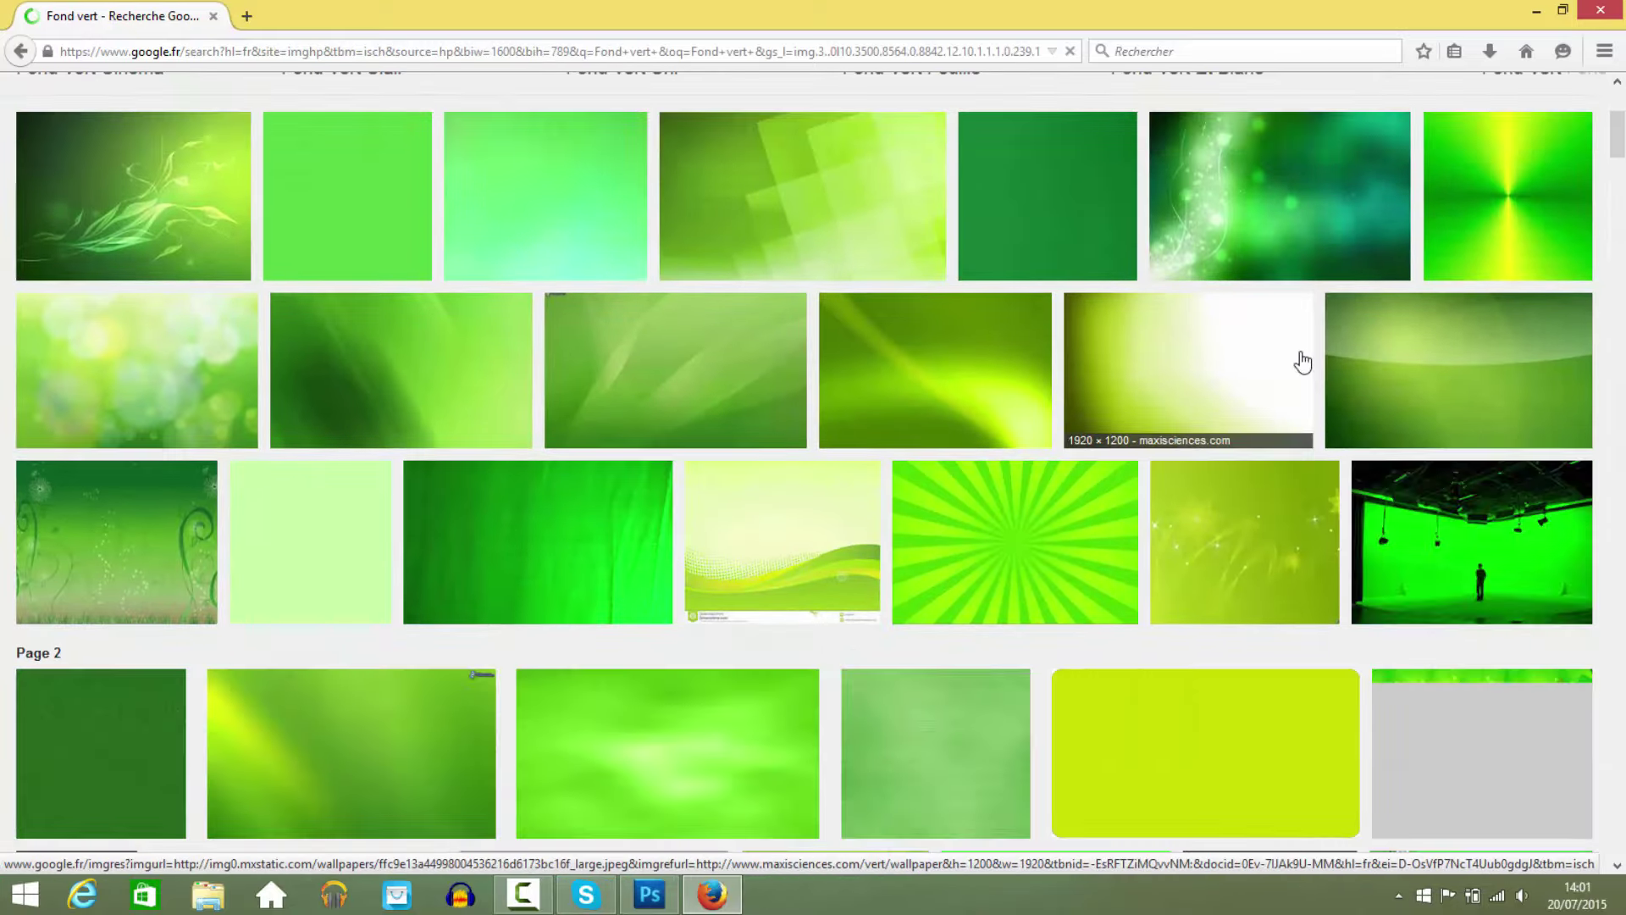
scroll(1302, 363, "up", 3)
scroll(1186, 508, "down", 1)
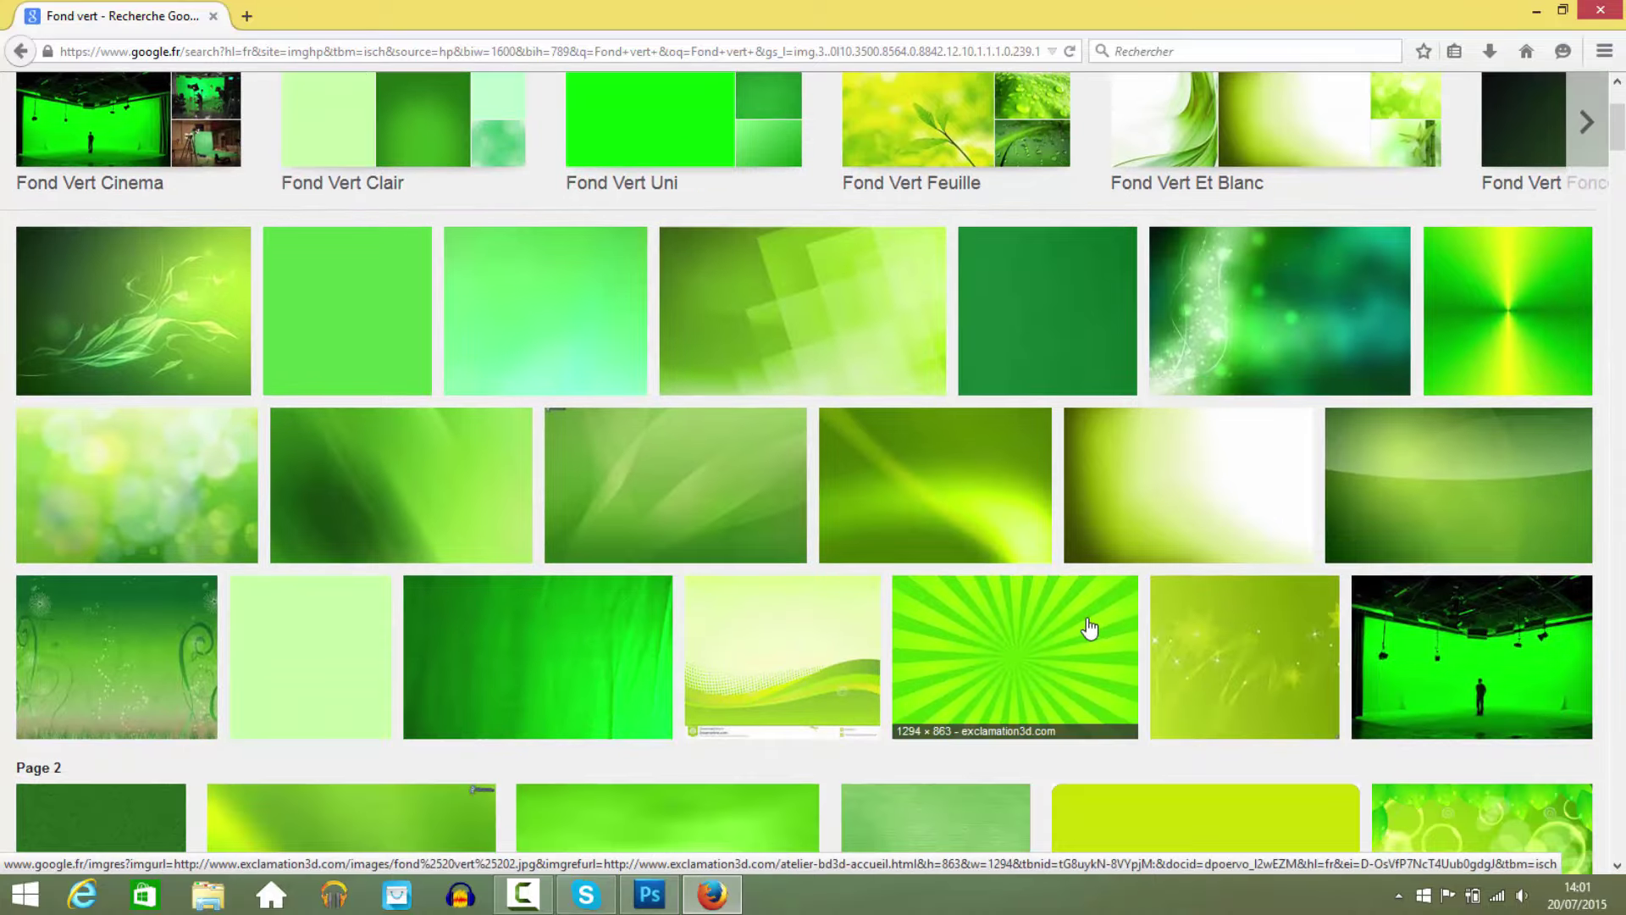
left_click(1016, 639)
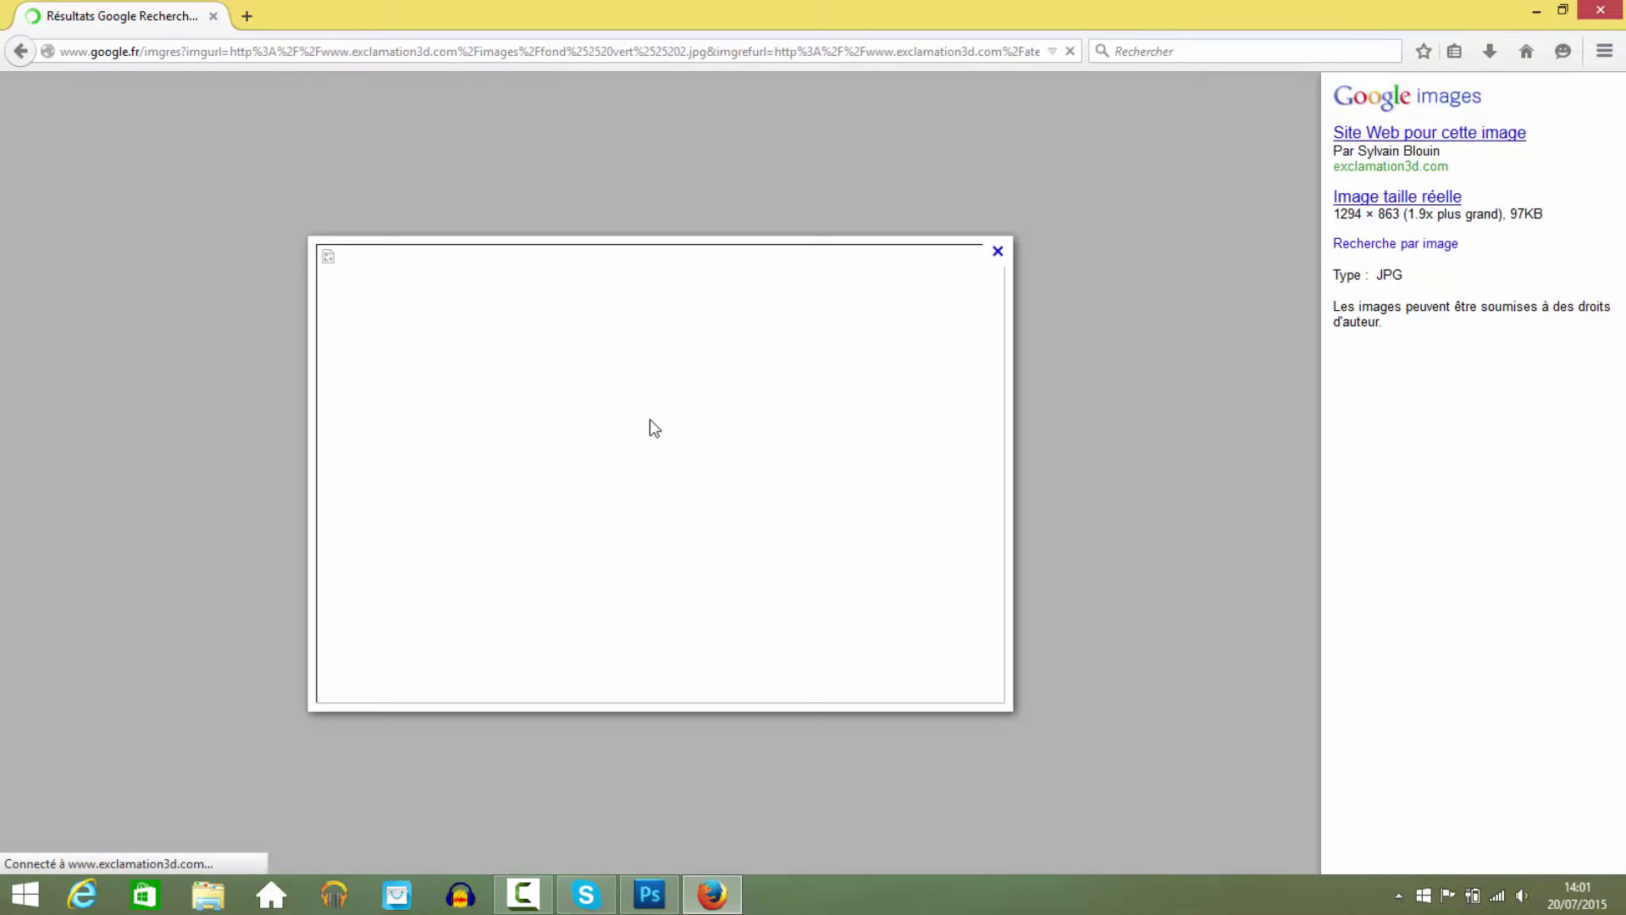
Save the sunburst image as fond vert 2.jpg in the GFX folder of Rival Players.
right_click(650, 415)
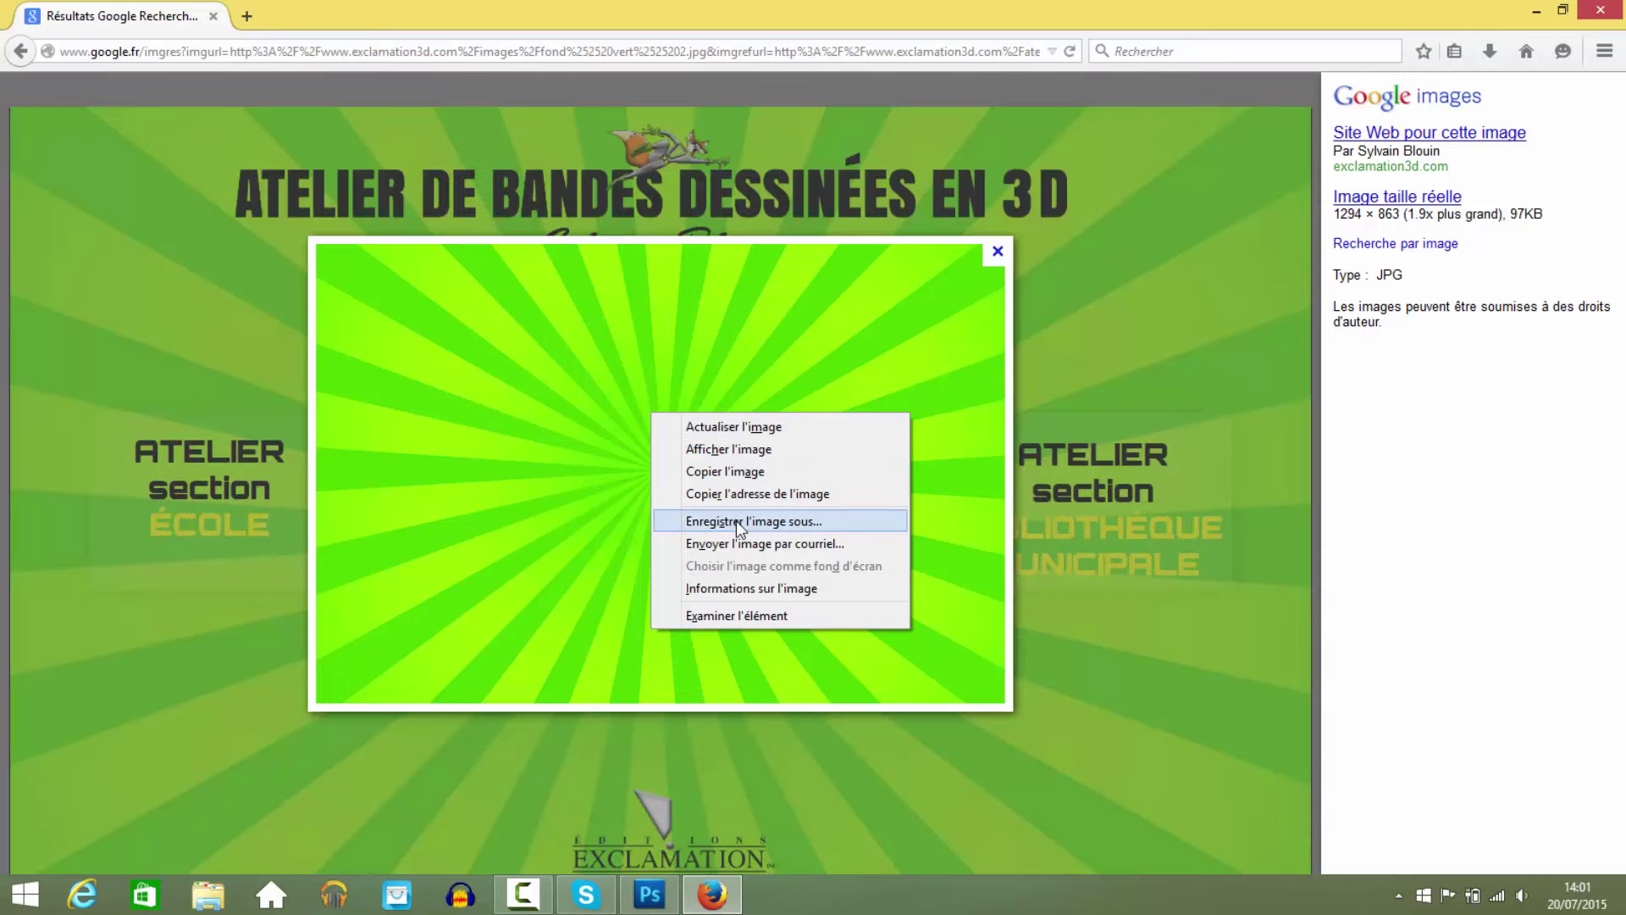
left_click(735, 521)
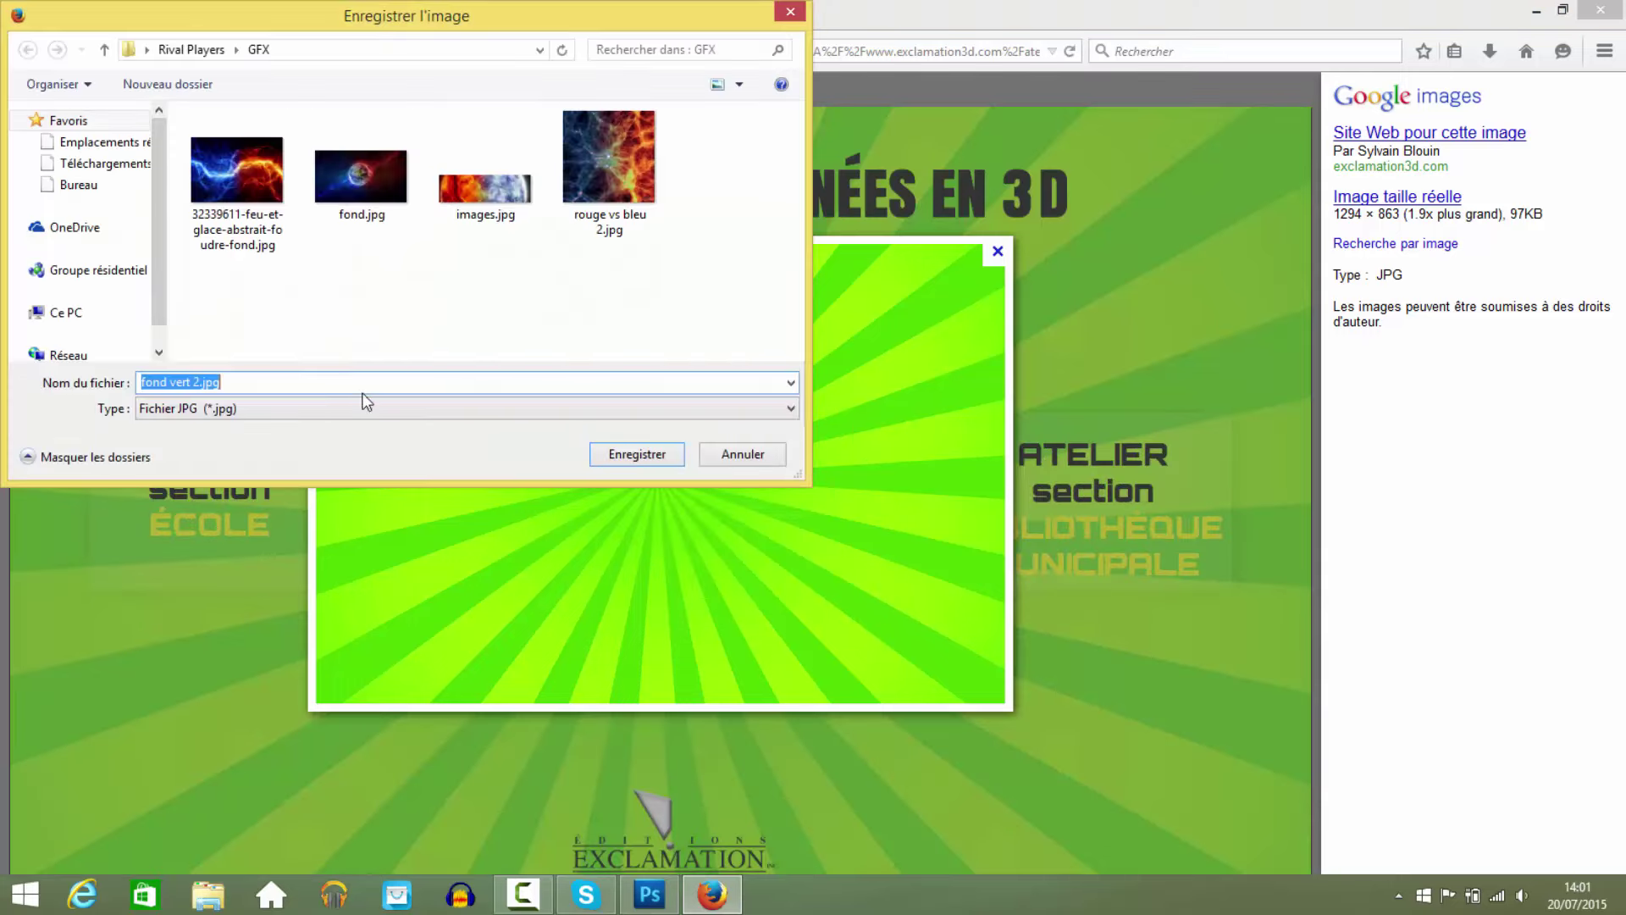
left_click(237, 381)
left_click_drag(200, 382, 131, 387)
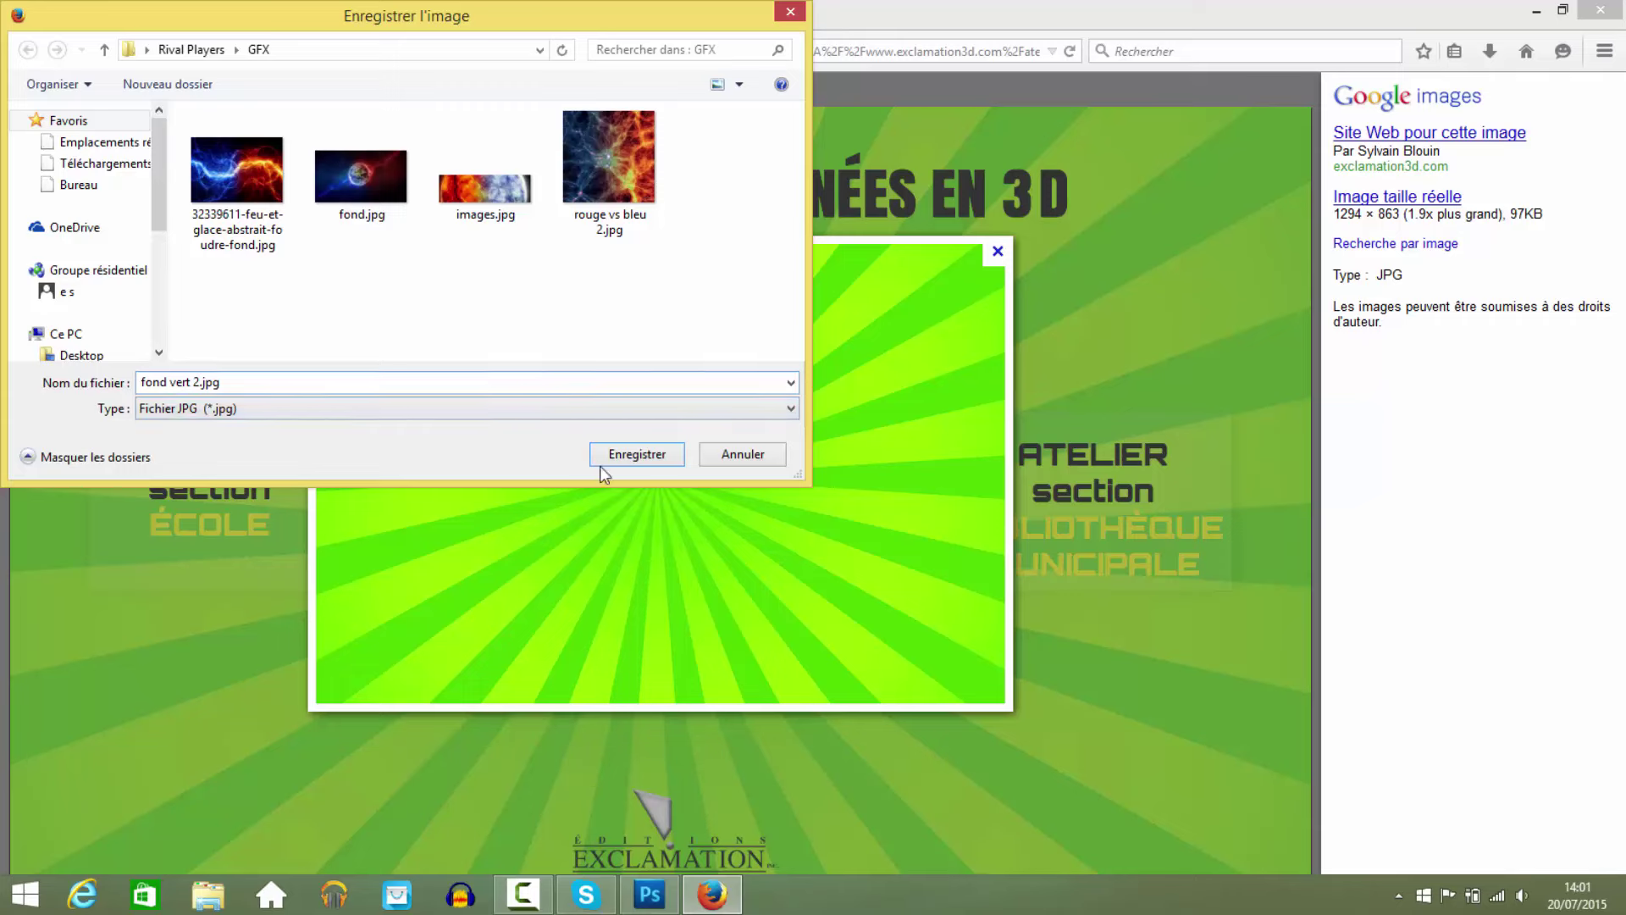
left_click(625, 454)
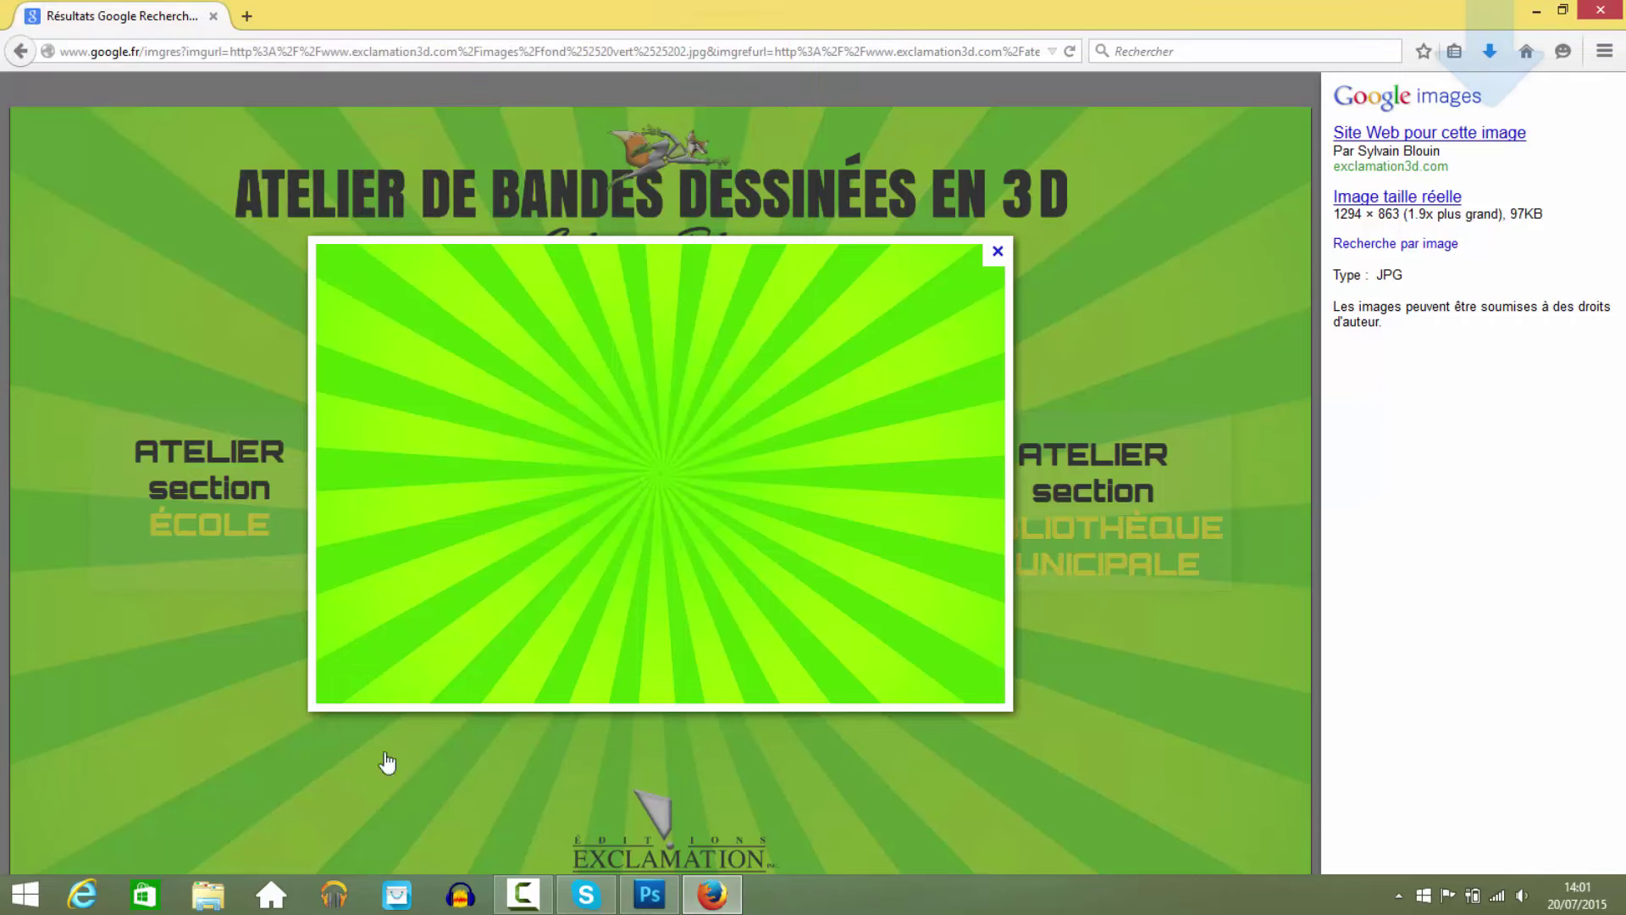
Switch to Photoshop and import fond vert 2.jpg from the desktop's Rival Players GFX folder into the document.
left_click(1536, 11)
left_click(632, 904)
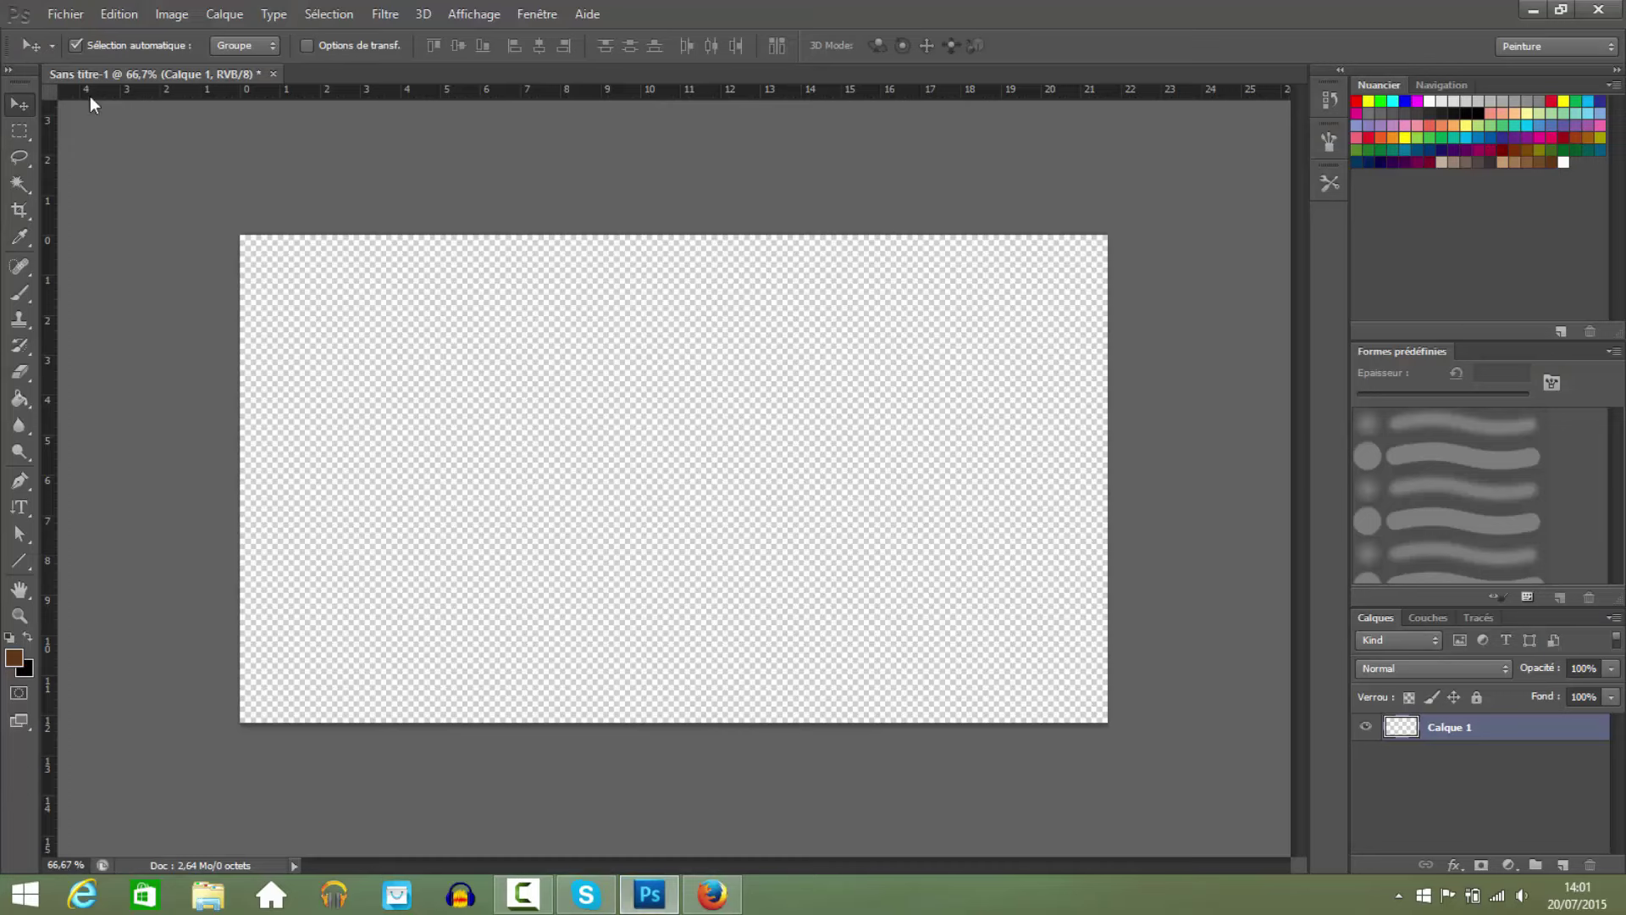
left_click(66, 14)
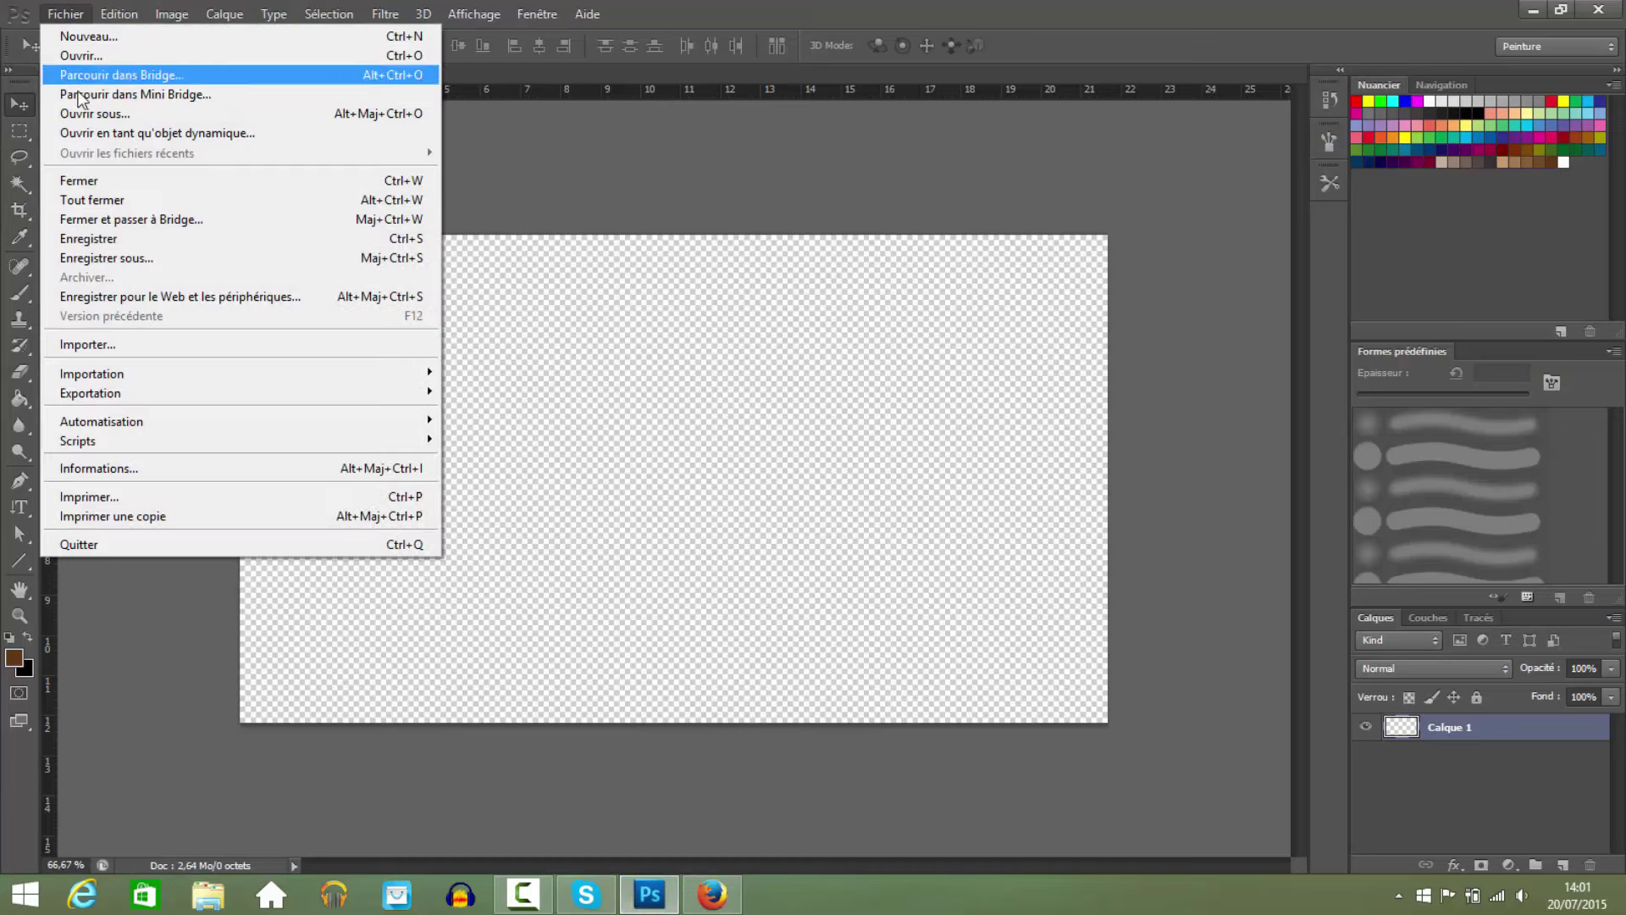
left_click(102, 345)
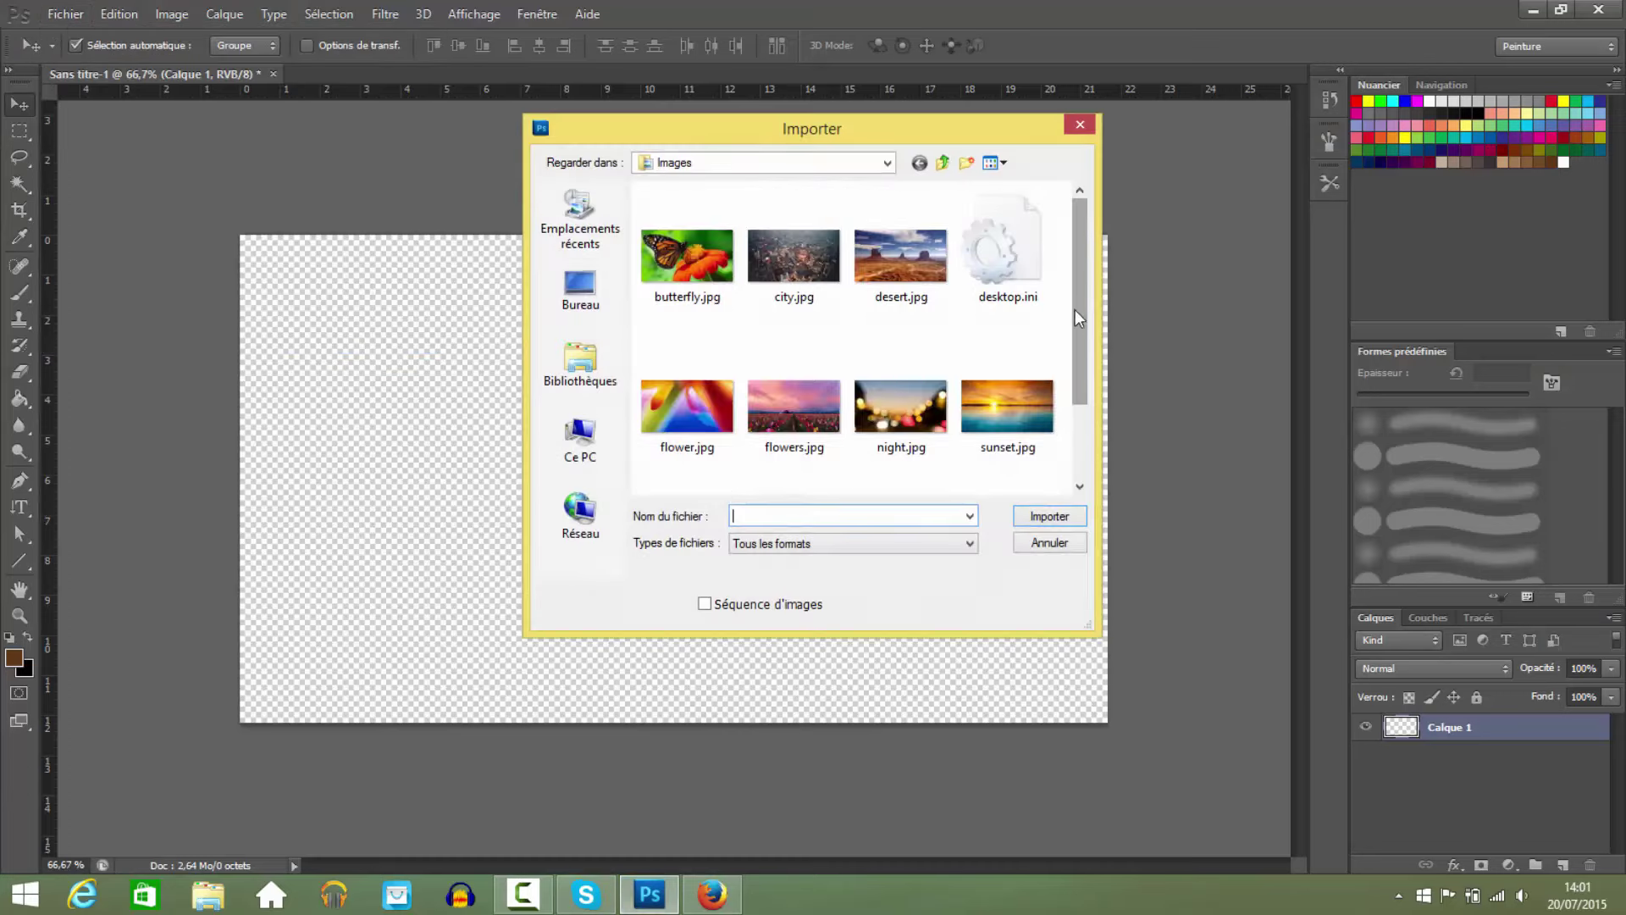
left_click(584, 305)
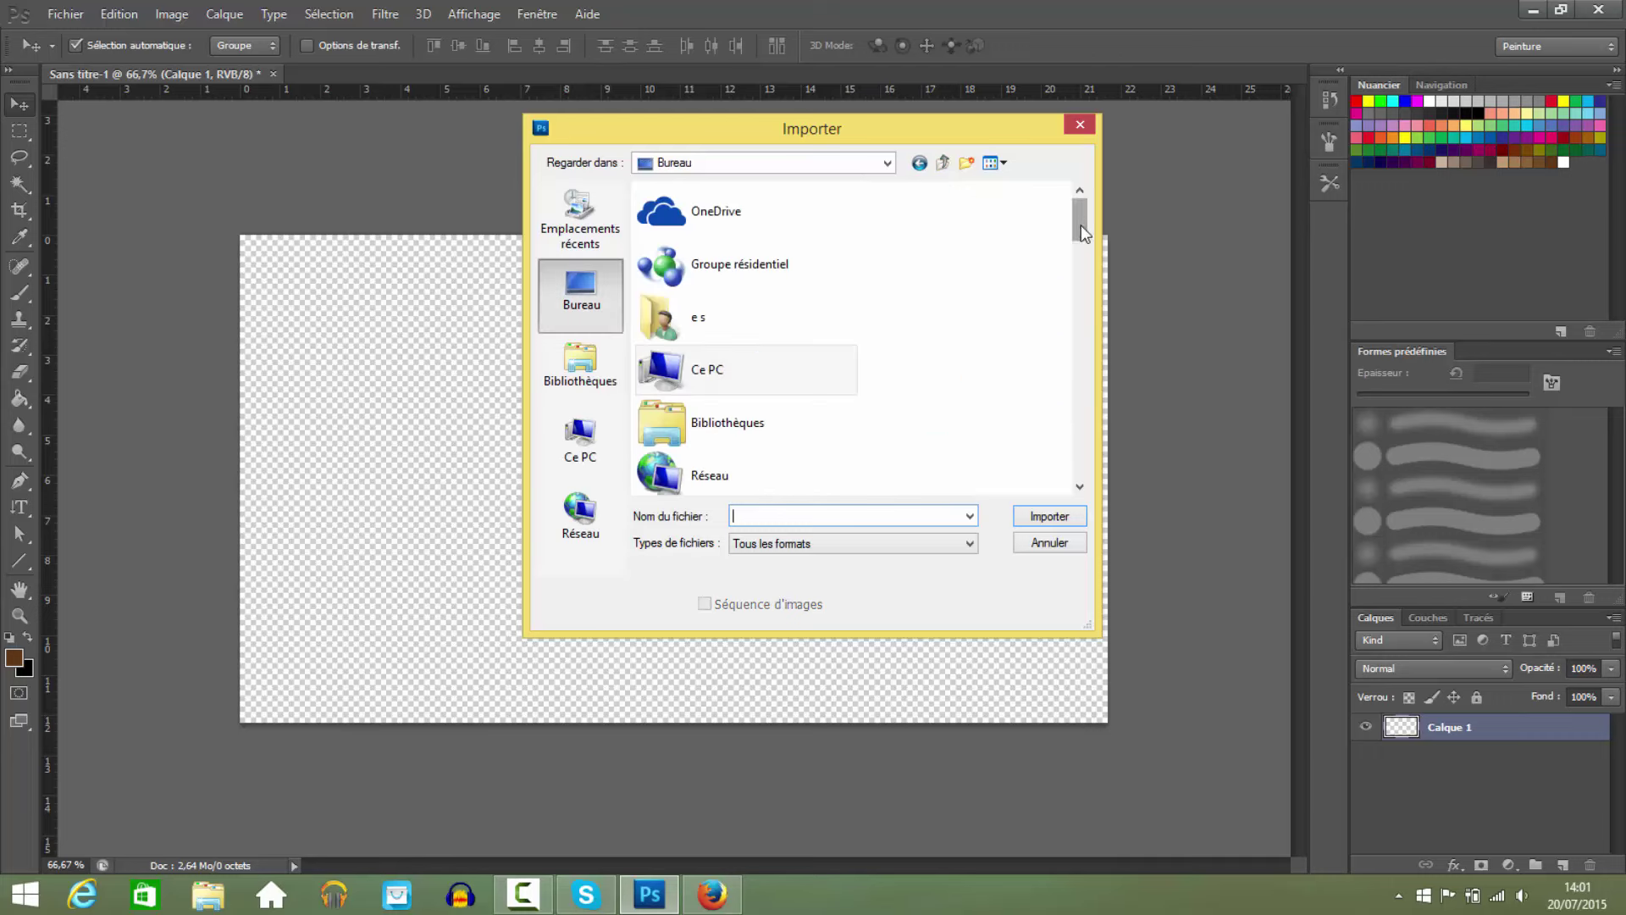
left_click_drag(1082, 232, 1075, 415)
double_click(743, 356)
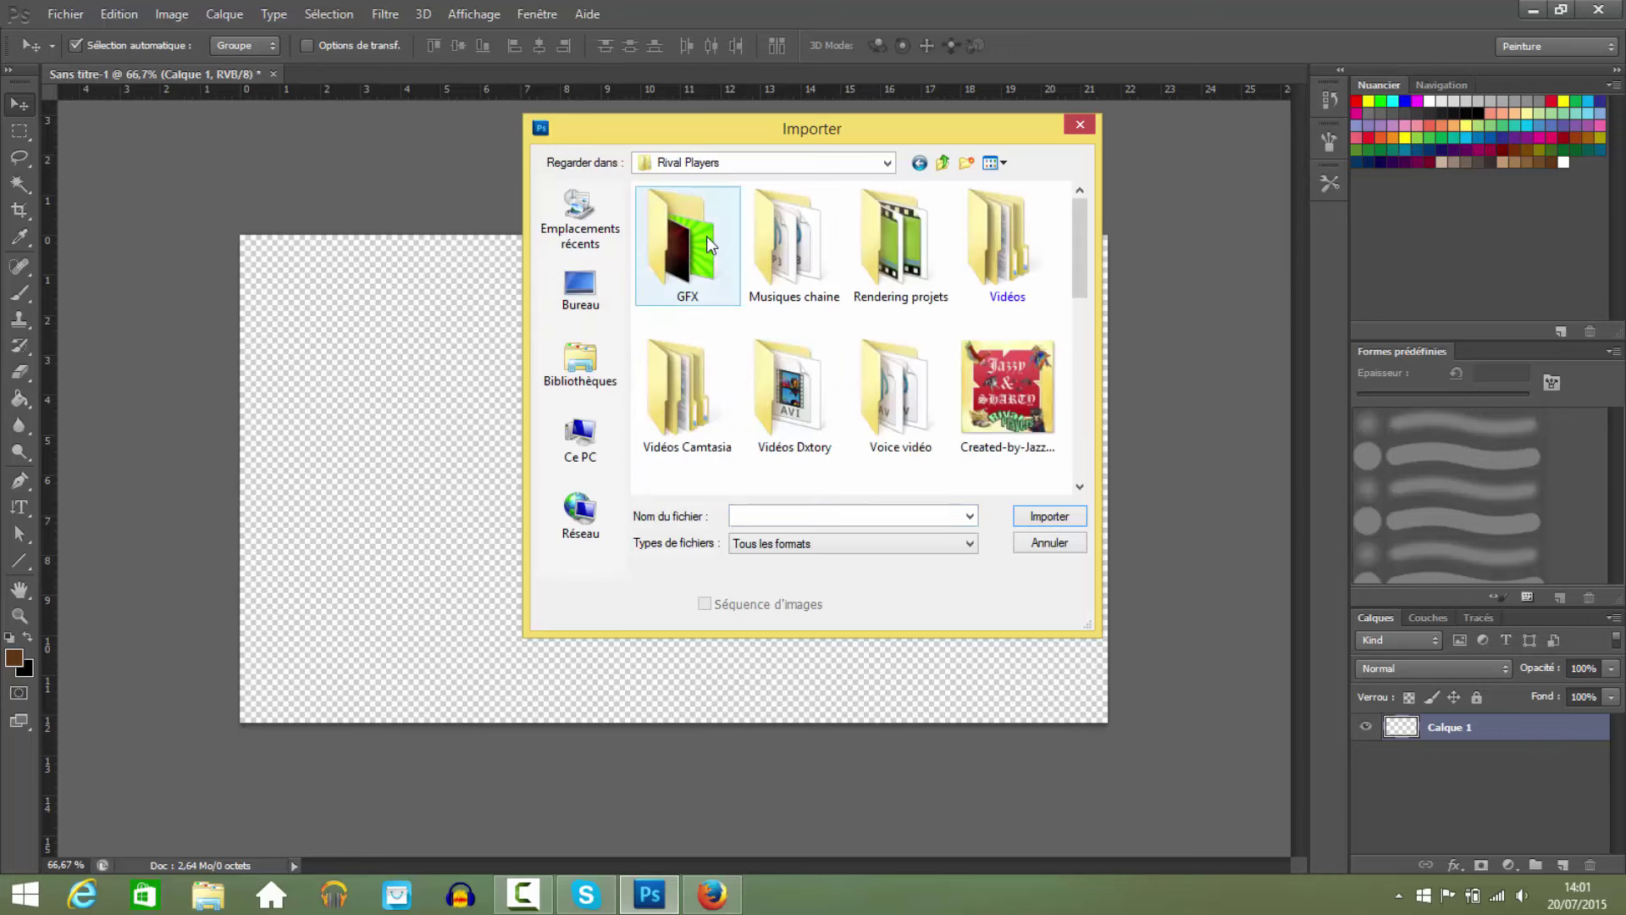
double_click(705, 246)
double_click(923, 262)
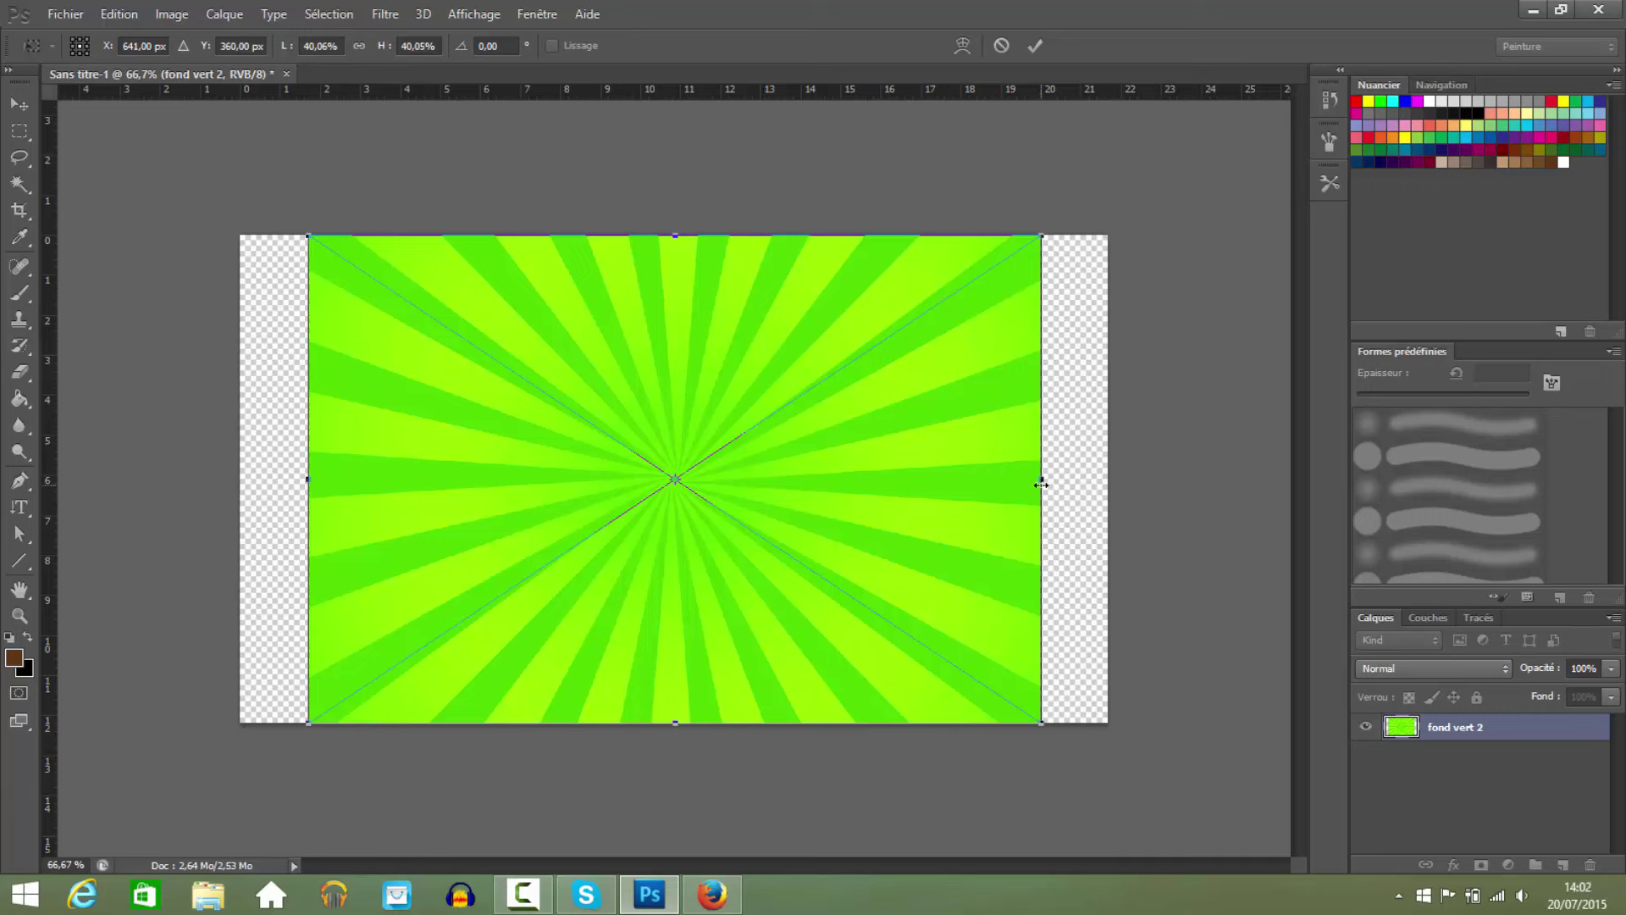
Stretch the imported background to about 47.5% width and 40% height to cover the whole canvas, and commit the placement.
mouse_move(1044, 483)
left_mouse_down()
mouse_move(1063, 476)
mouse_move(1050, 477)
left_mouse_up()
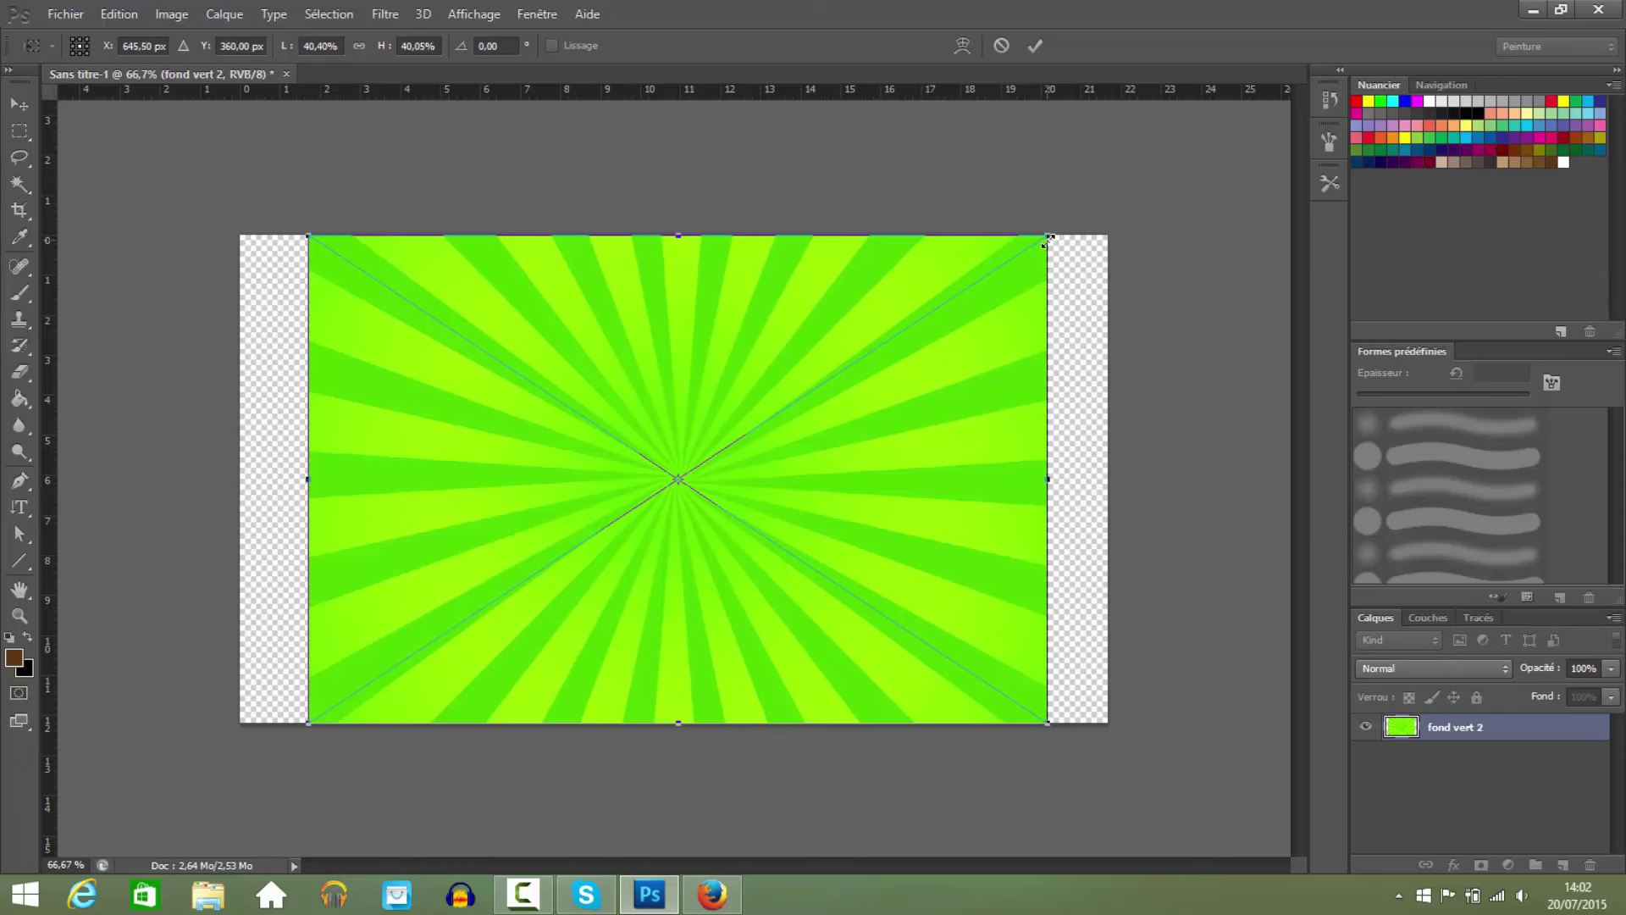
mouse_move(1048, 237)
left_mouse_down()
mouse_move(1140, 186)
mouse_move(1143, 159)
mouse_move(1042, 227)
mouse_move(1118, 204)
mouse_move(1029, 230)
mouse_move(850, 243)
mouse_move(974, 239)
mouse_move(1215, 175)
mouse_move(816, 200)
mouse_move(745, 175)
mouse_move(1063, 195)
mouse_move(1038, 236)
mouse_move(1097, 222)
mouse_move(1047, 236)
left_mouse_up()
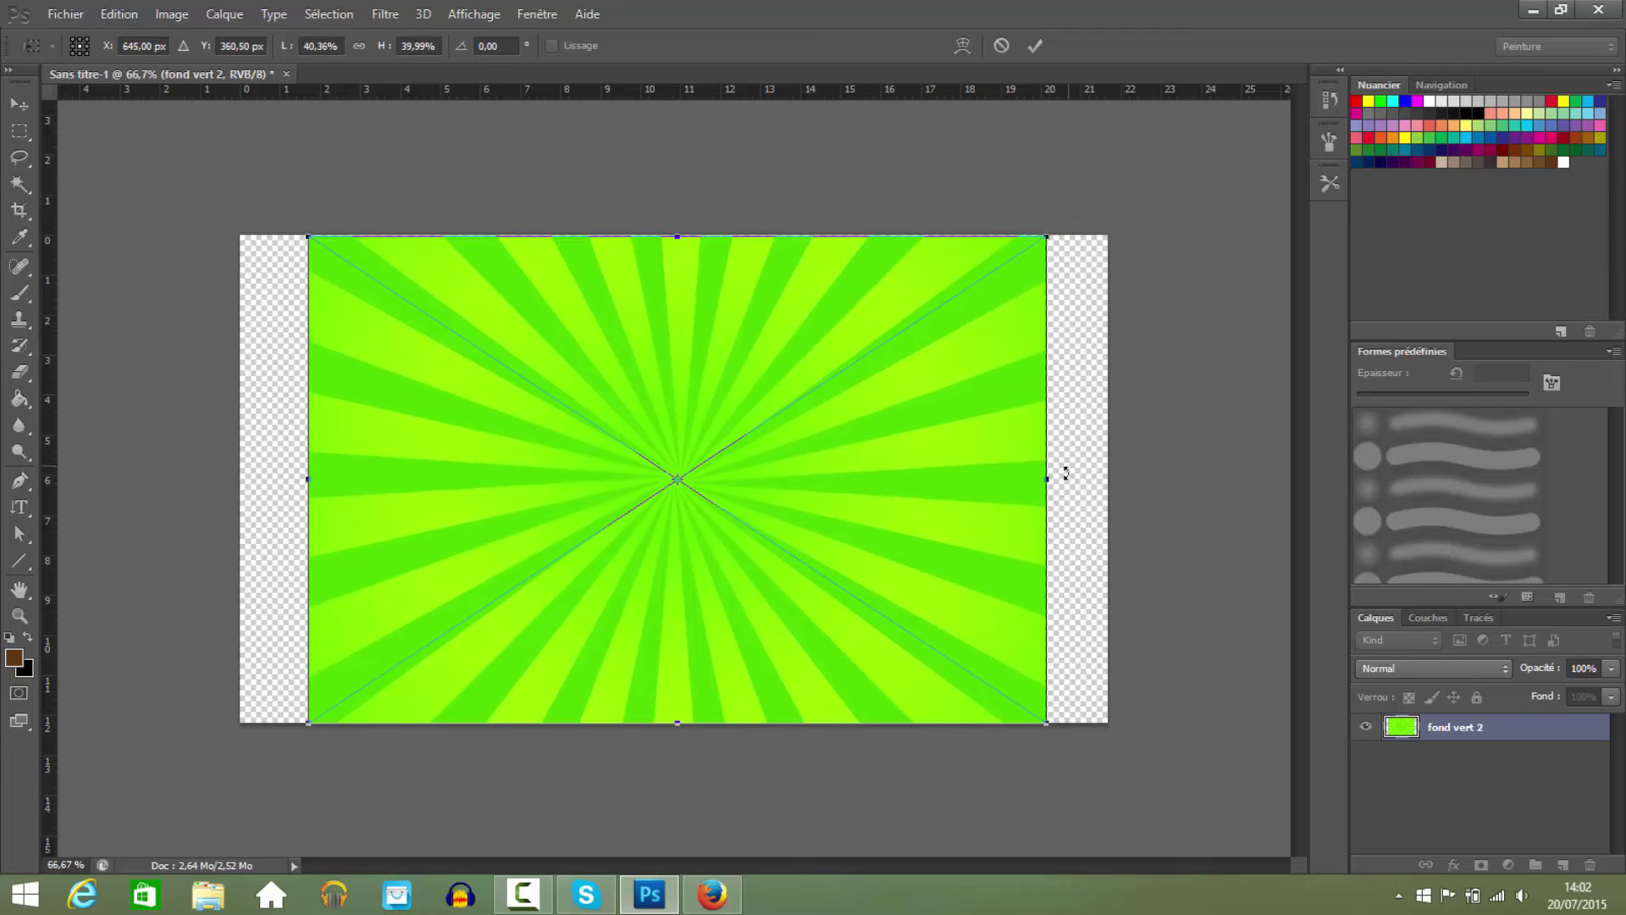
left_click_drag(1040, 478, 1109, 478)
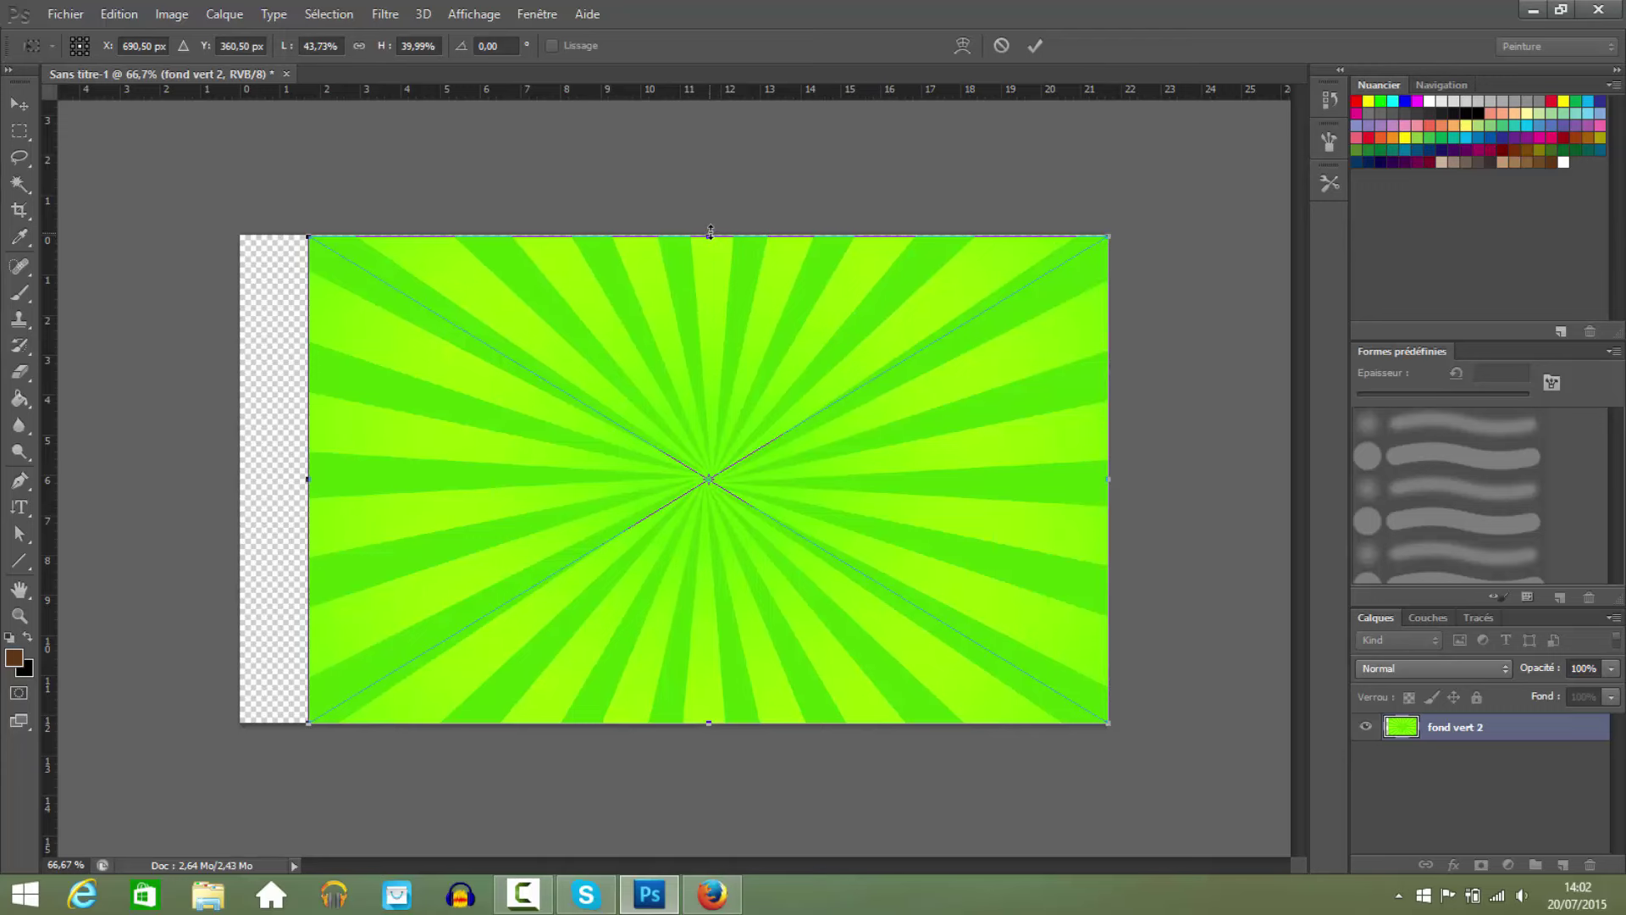
left_click_drag(710, 232, 709, 231)
left_click_drag(304, 480, 243, 463)
right_click(527, 412)
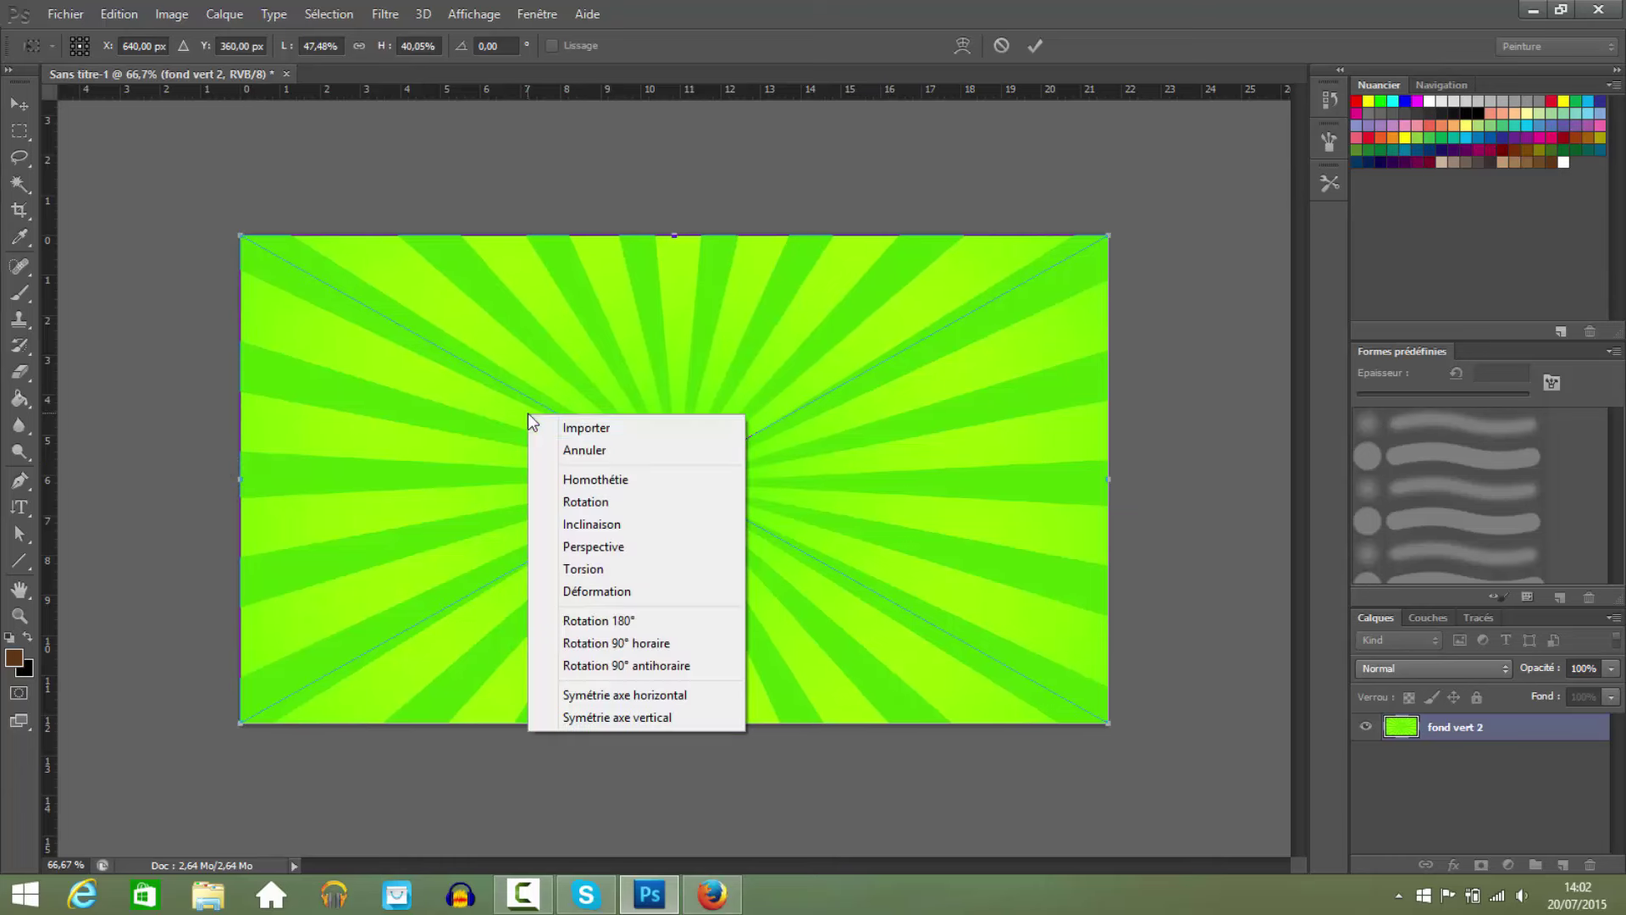
left_click(584, 424)
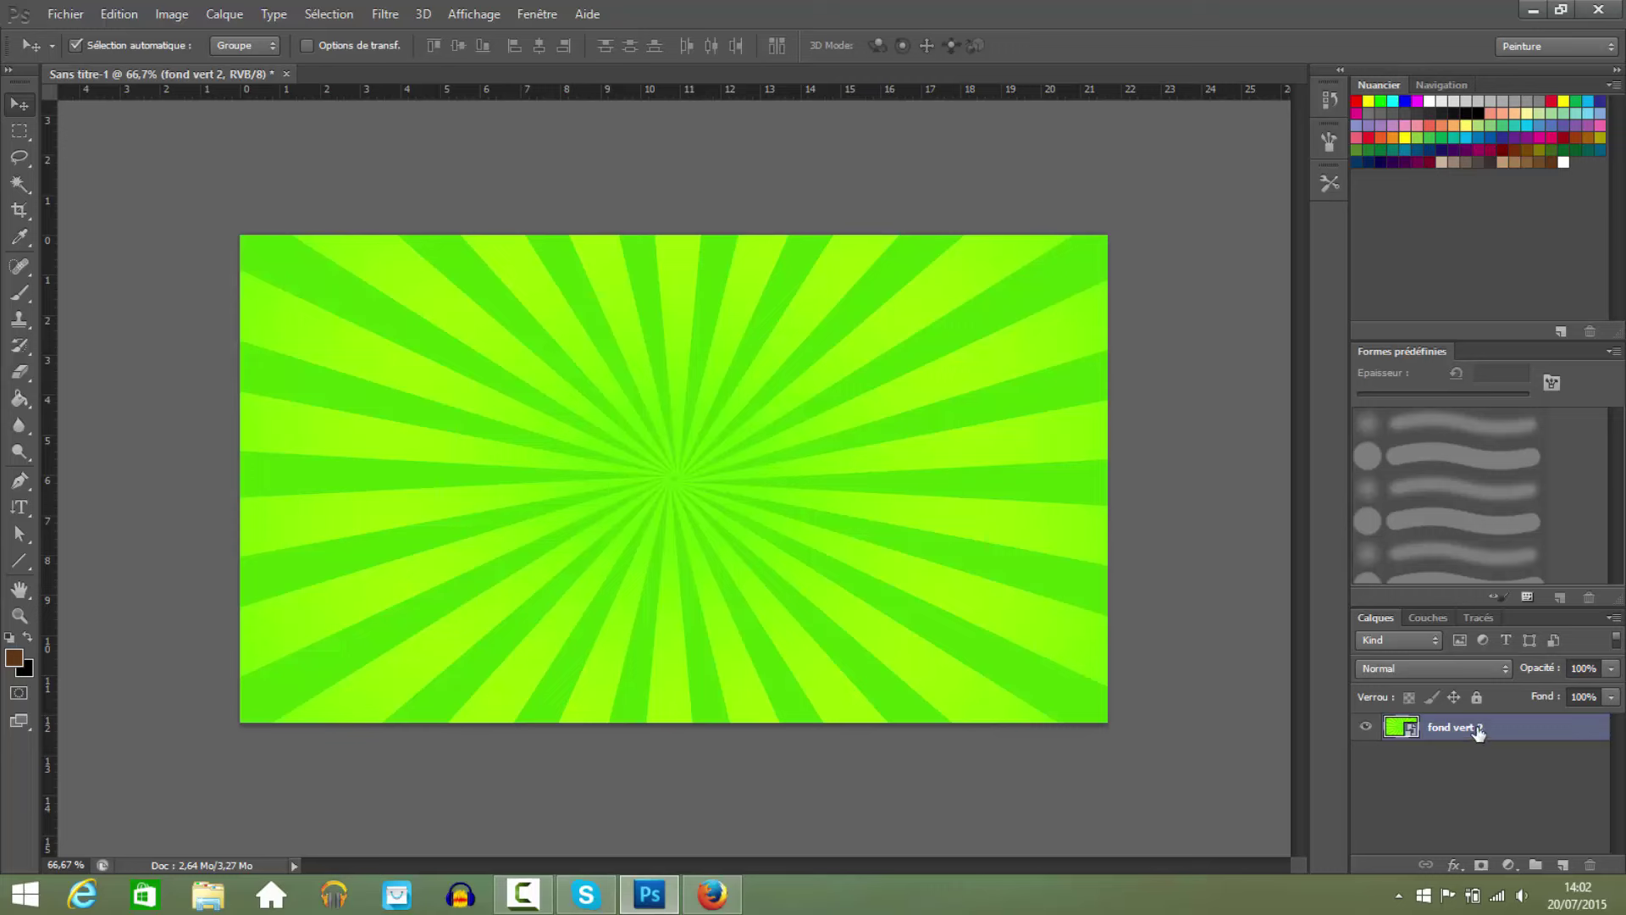
Add a new layer above the sunburst background and draw a horizontal text box across the canvas's left and middle area.
left_click(1567, 864)
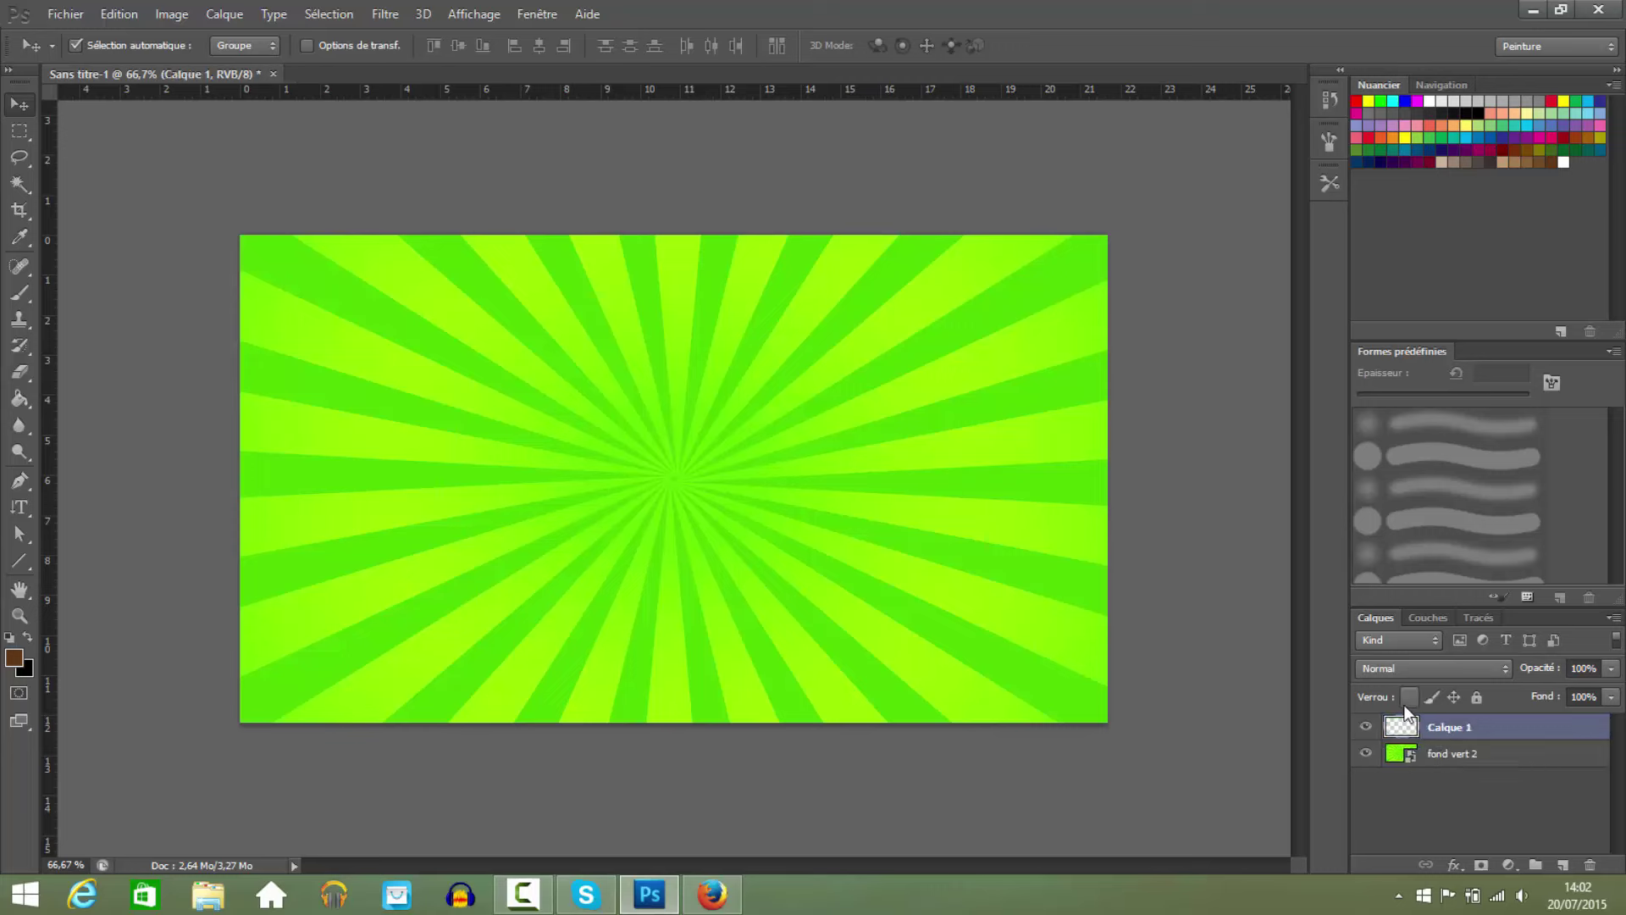
left_click(24, 508)
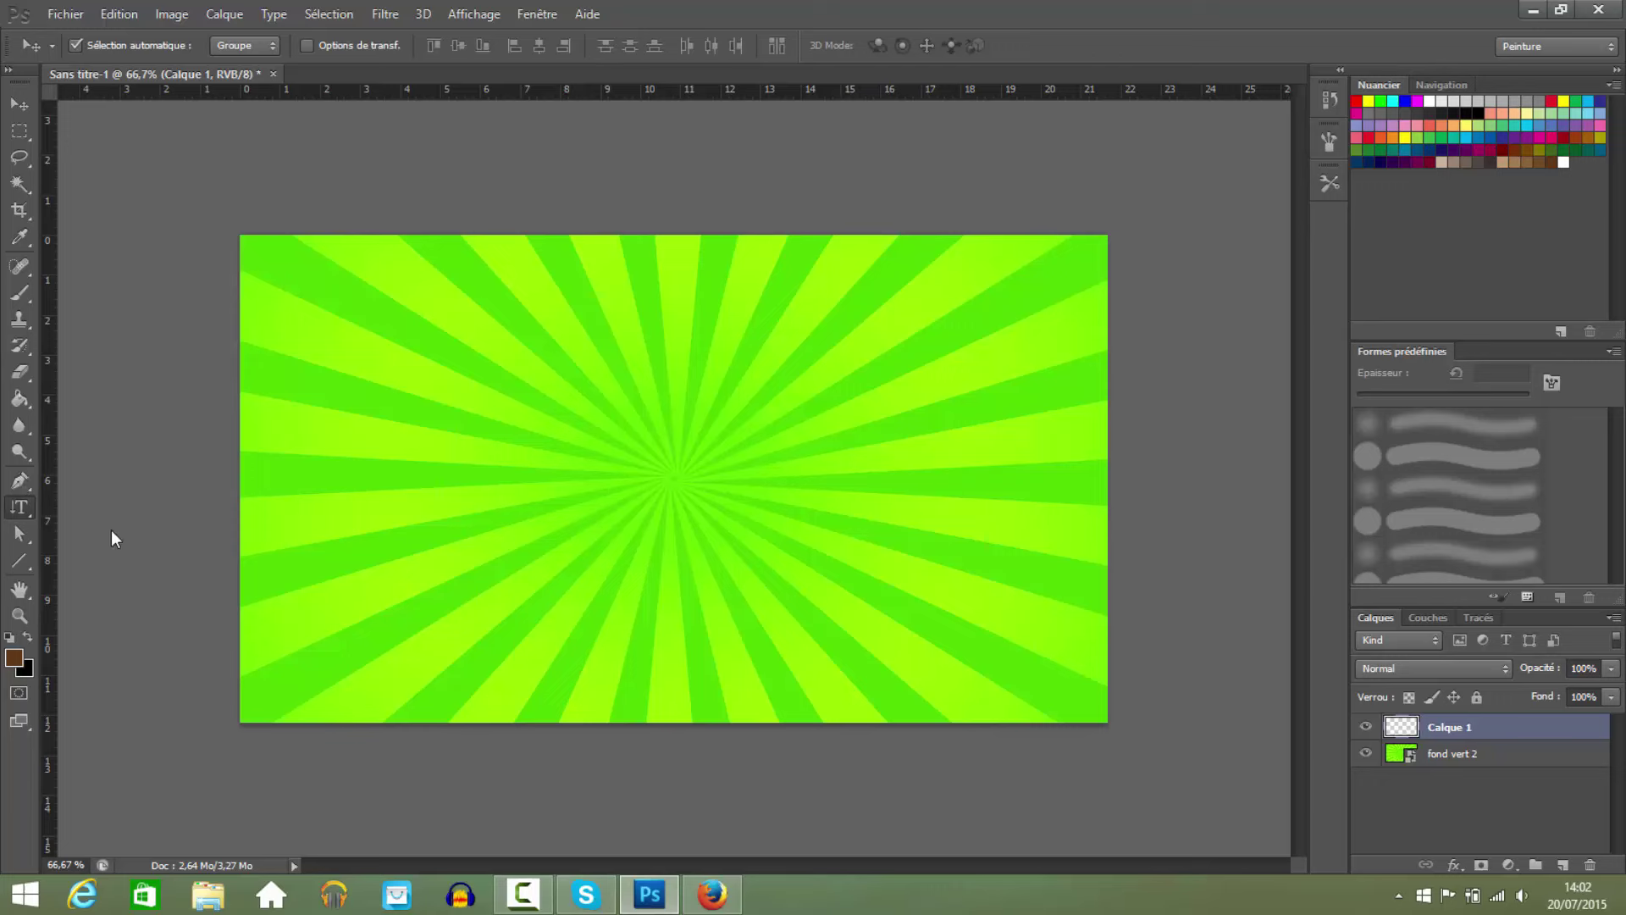
key("p")
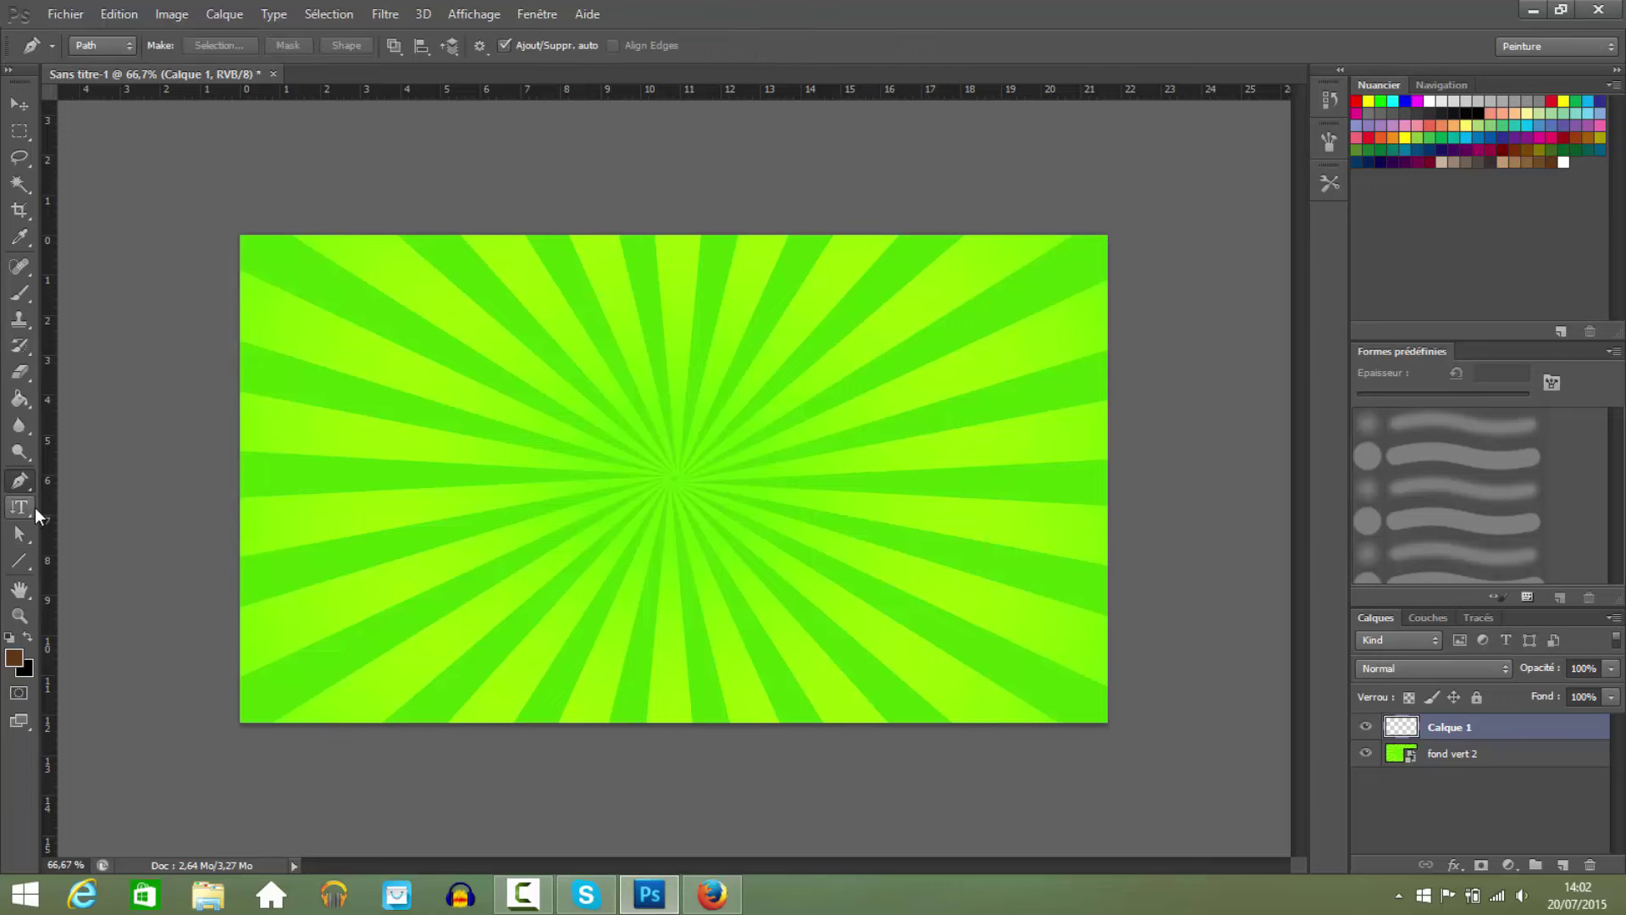
left_click(26, 514)
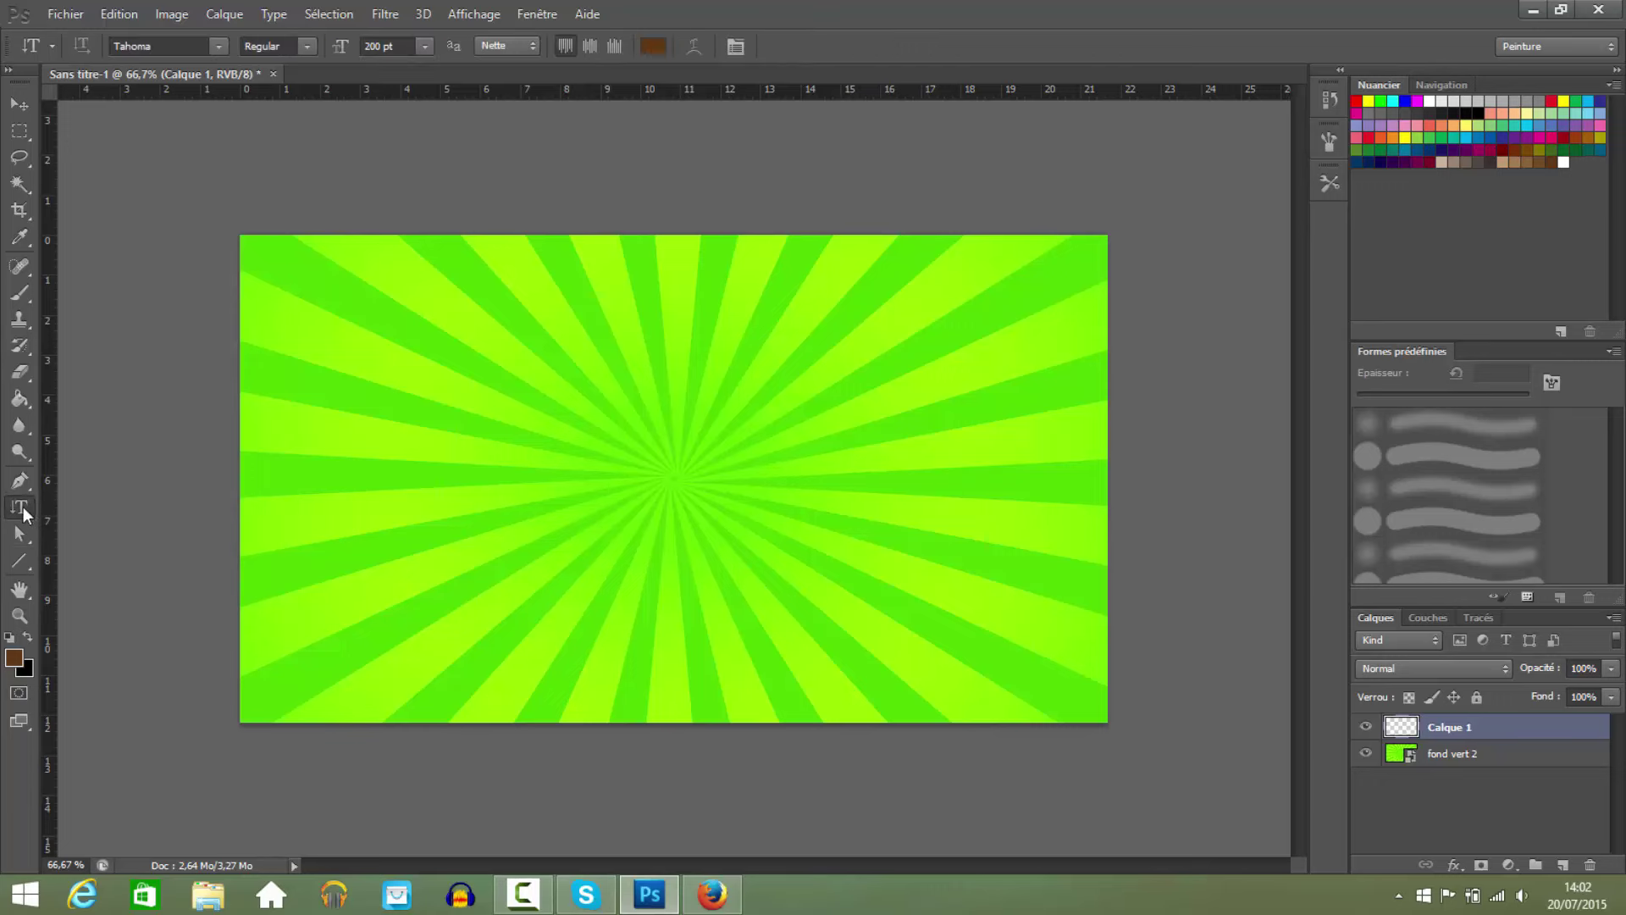
left_click(22, 510)
left_click(92, 506)
left_click_drag(286, 317, 870, 634)
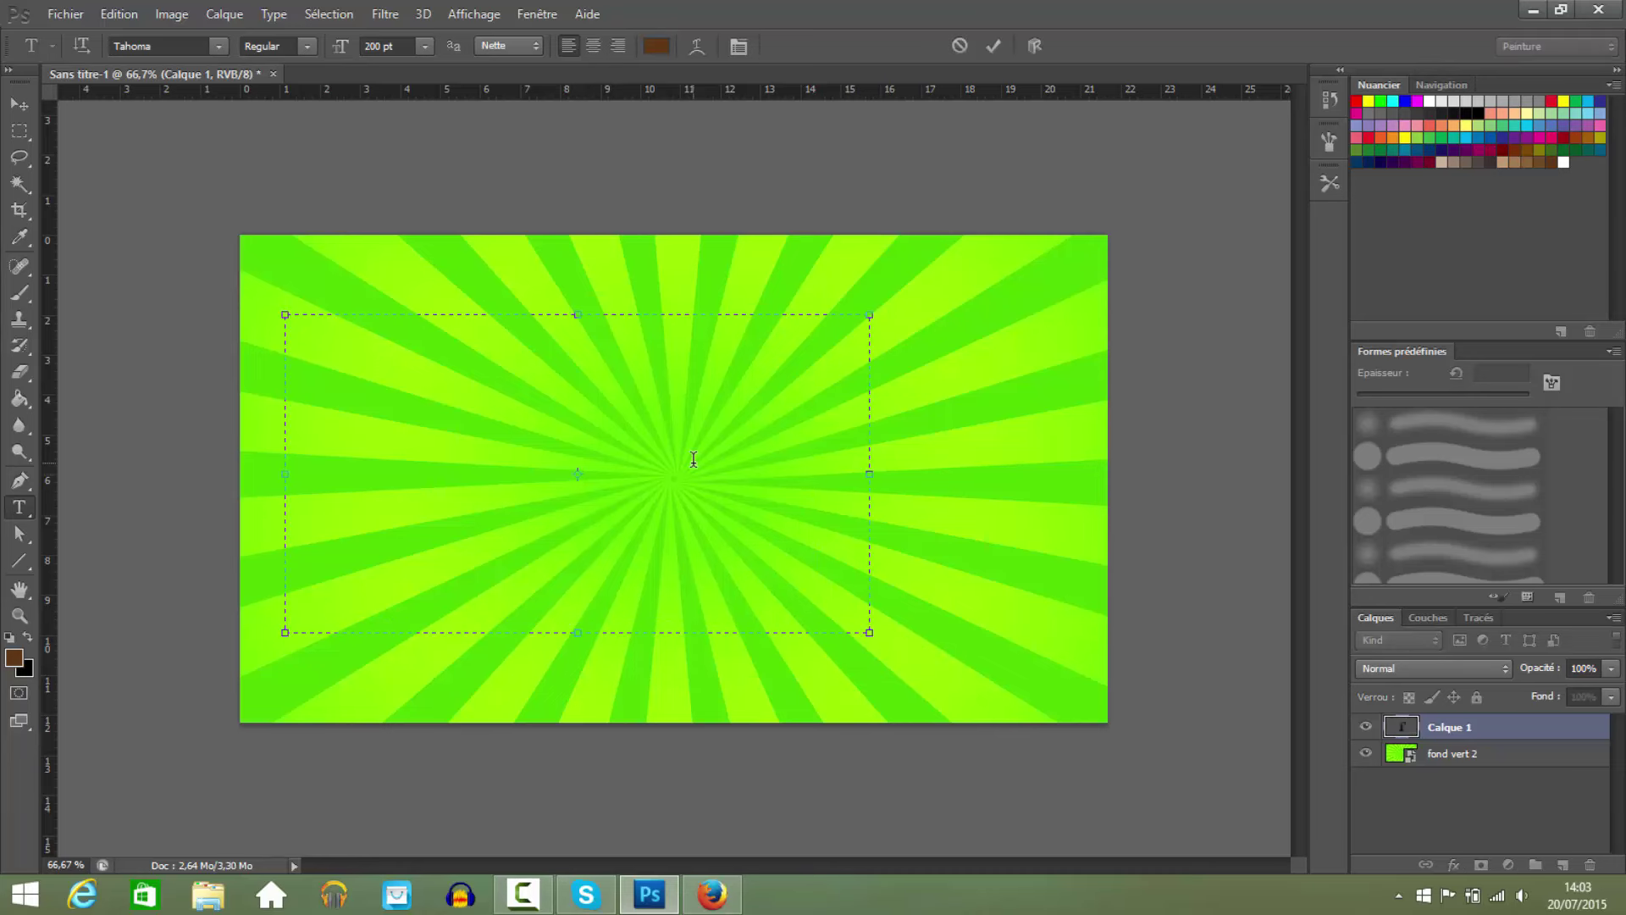
Enter "Tuto" in the text box and set its font size to 36 pt.
type("D")
key("BackSpace")
type("Tuto")
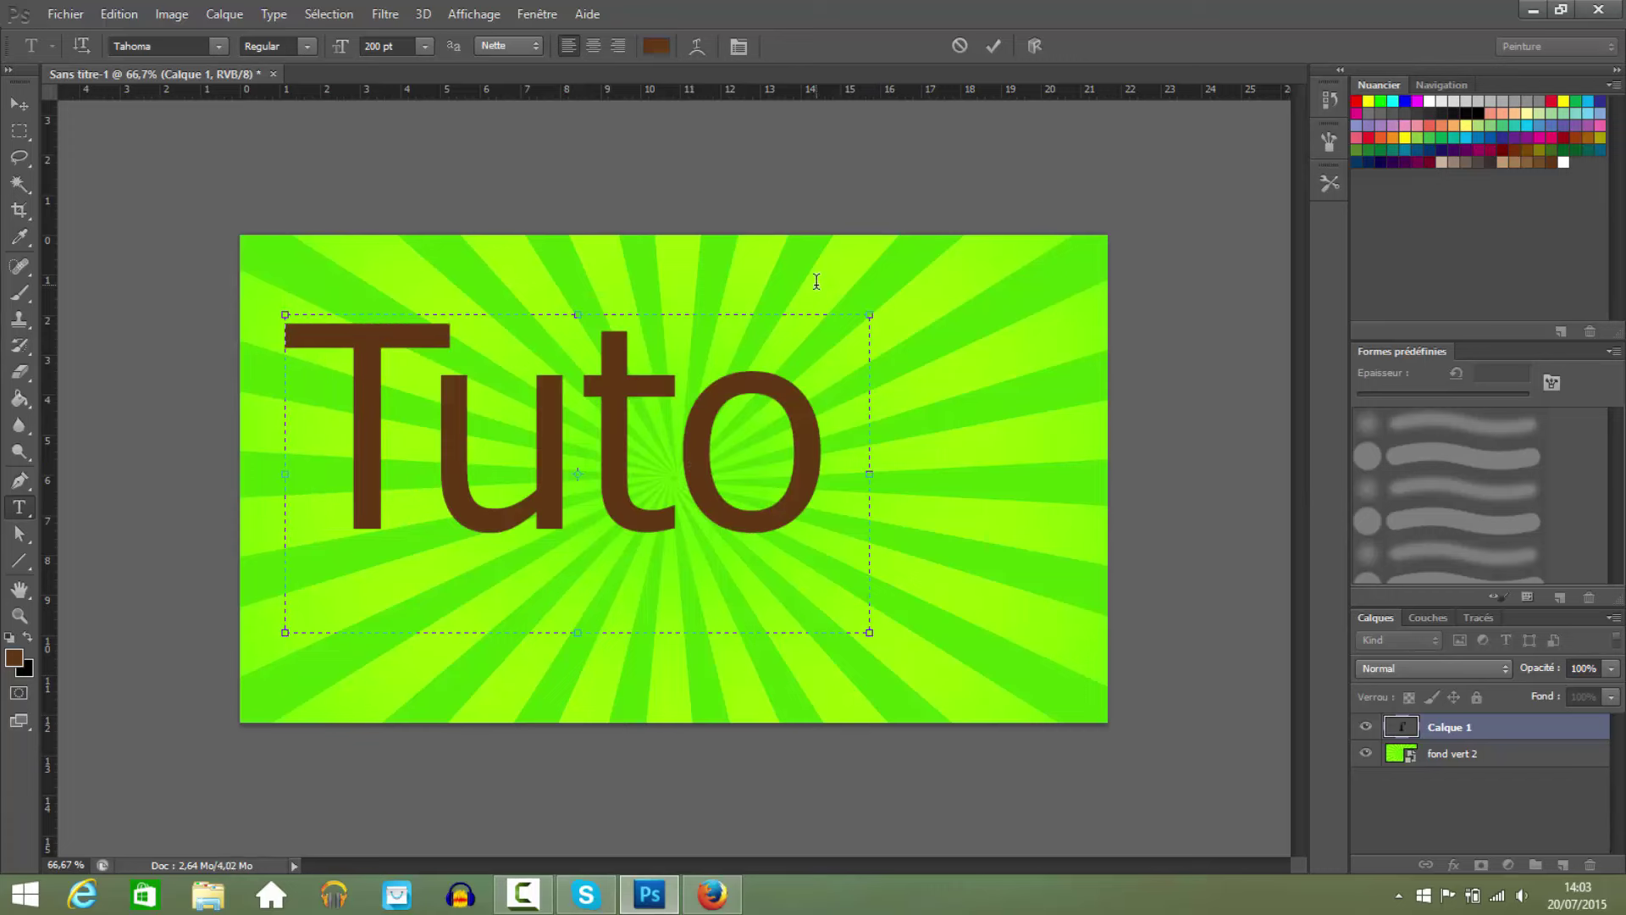
left_click_drag(749, 437, 326, 299)
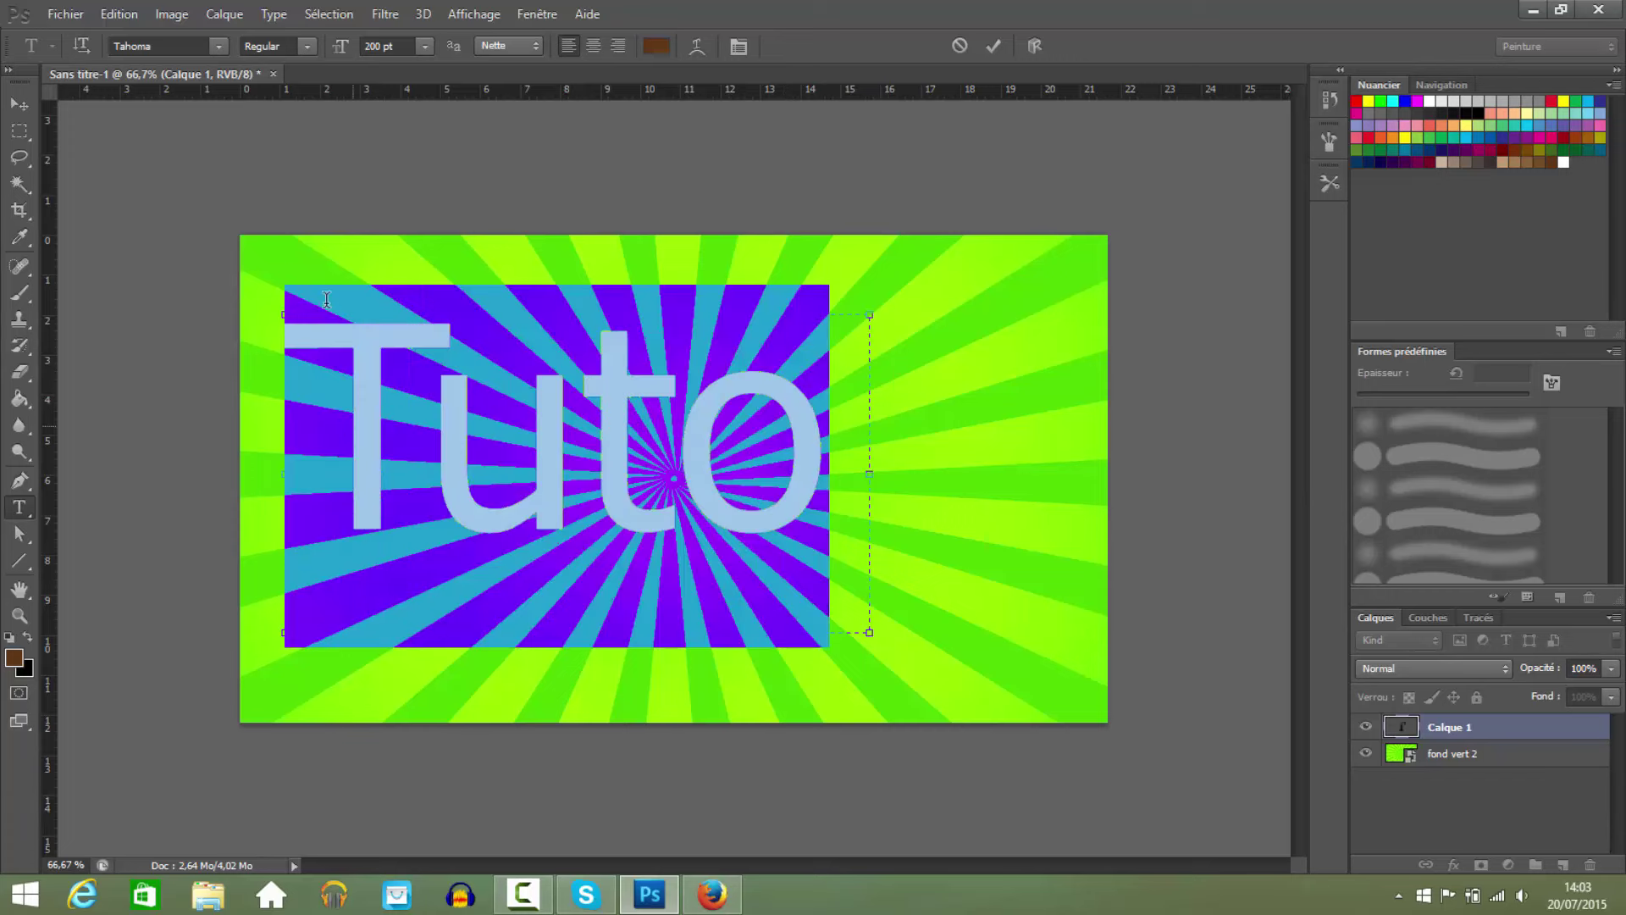
left_click(419, 47)
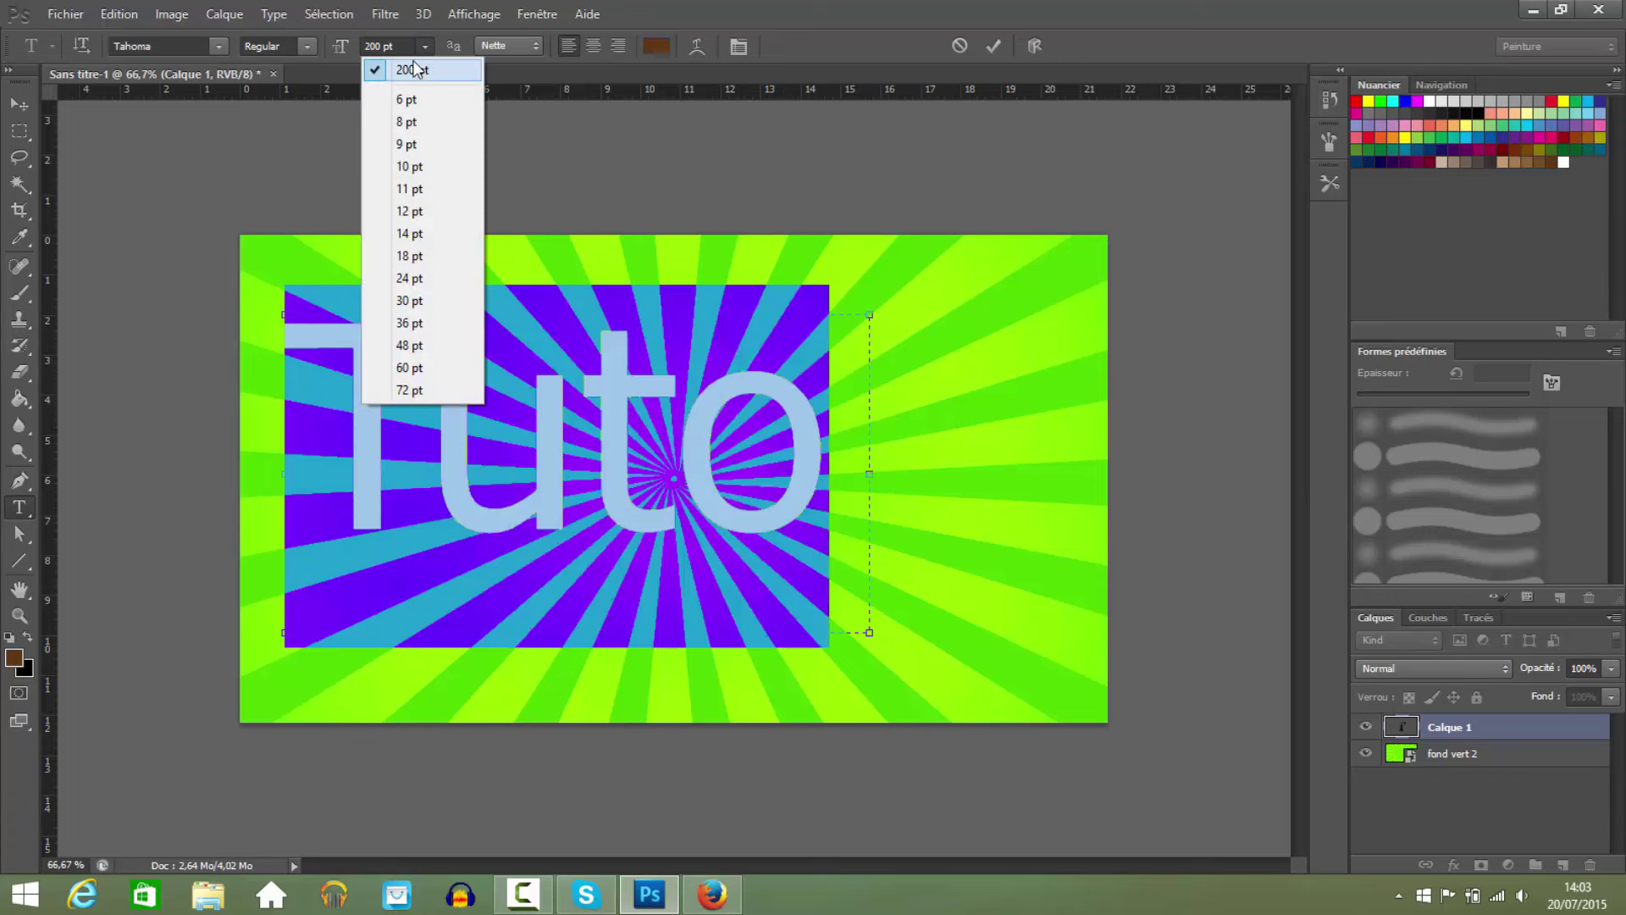
left_click(420, 323)
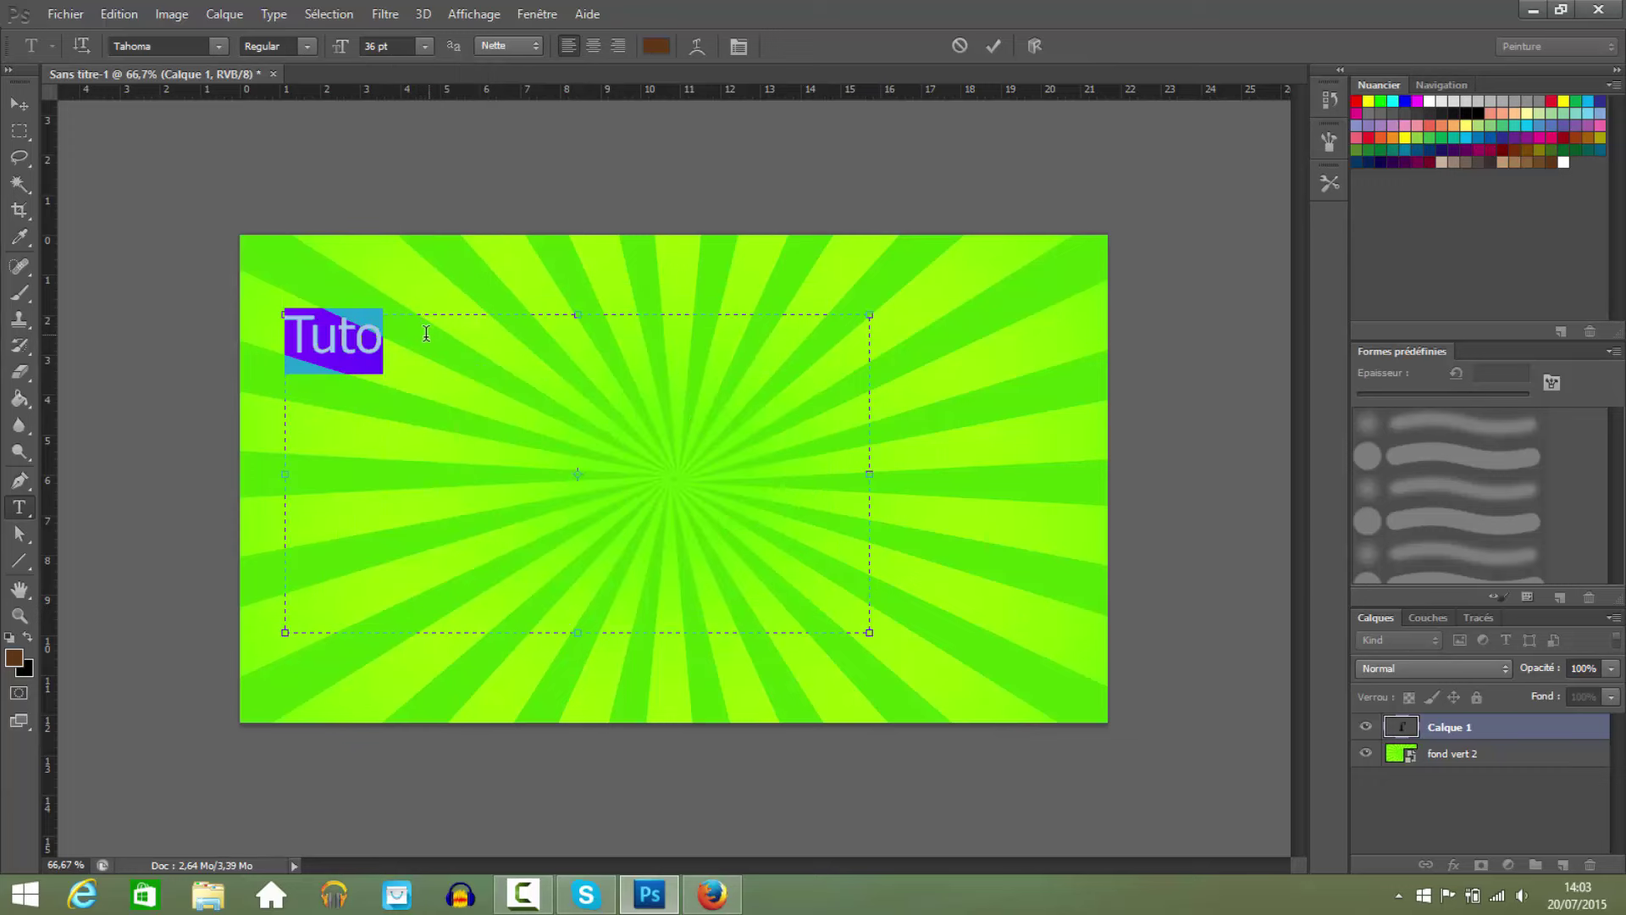
Extend the text to read "Tuto Photosho Cs 6", shrink the text box to fit the single line, and select all the text.
left_click(424, 335)
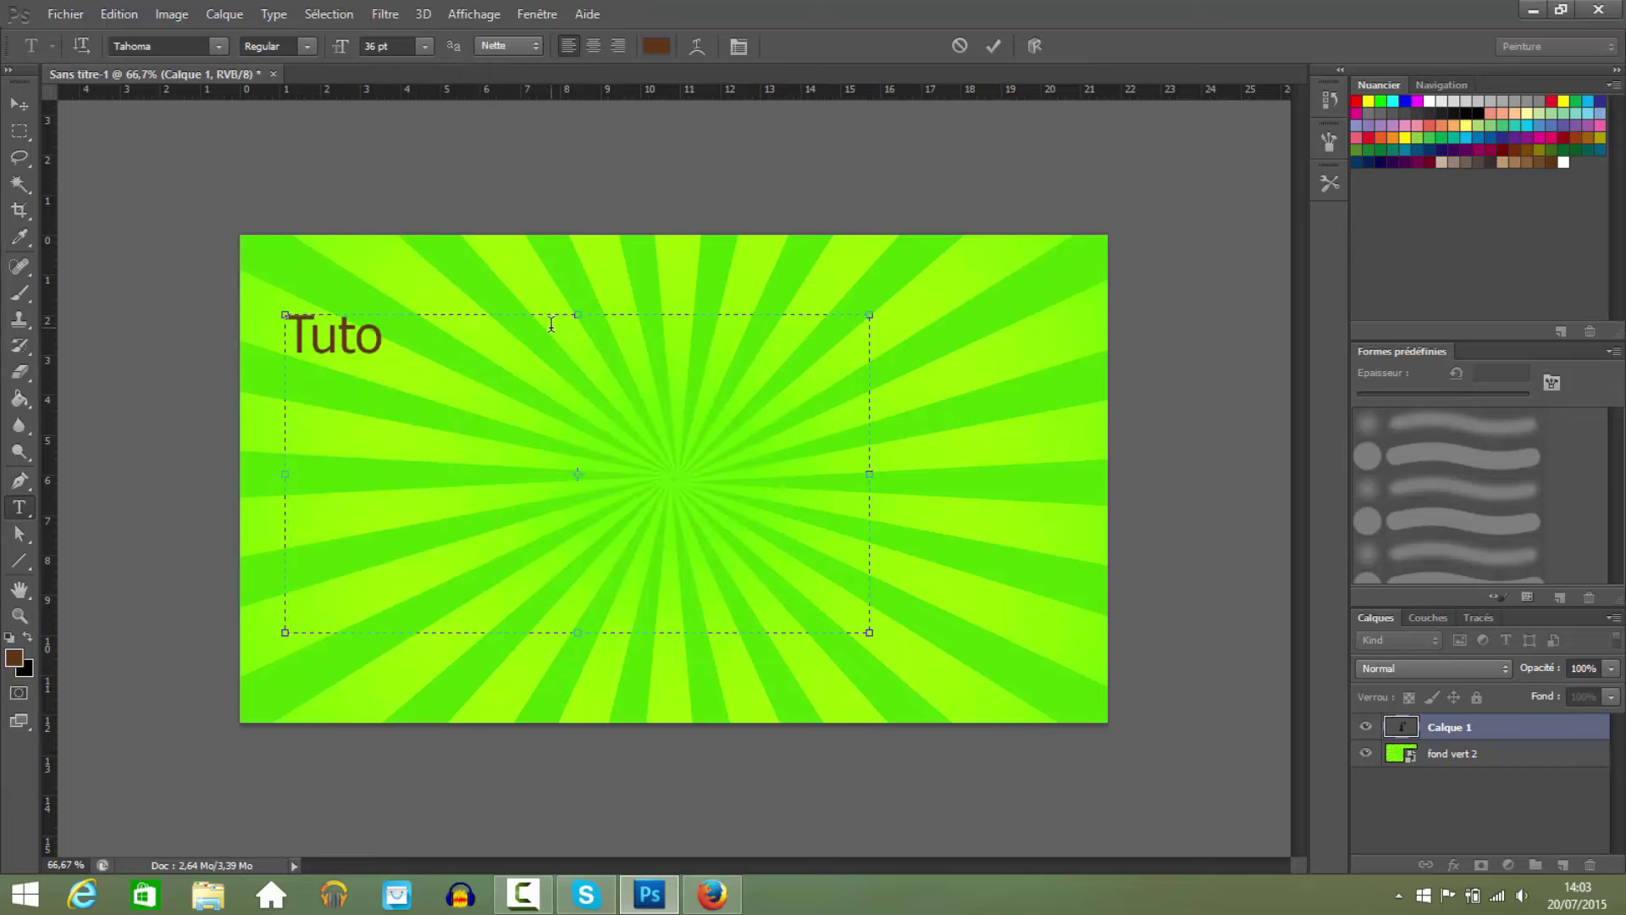
type("Phot")
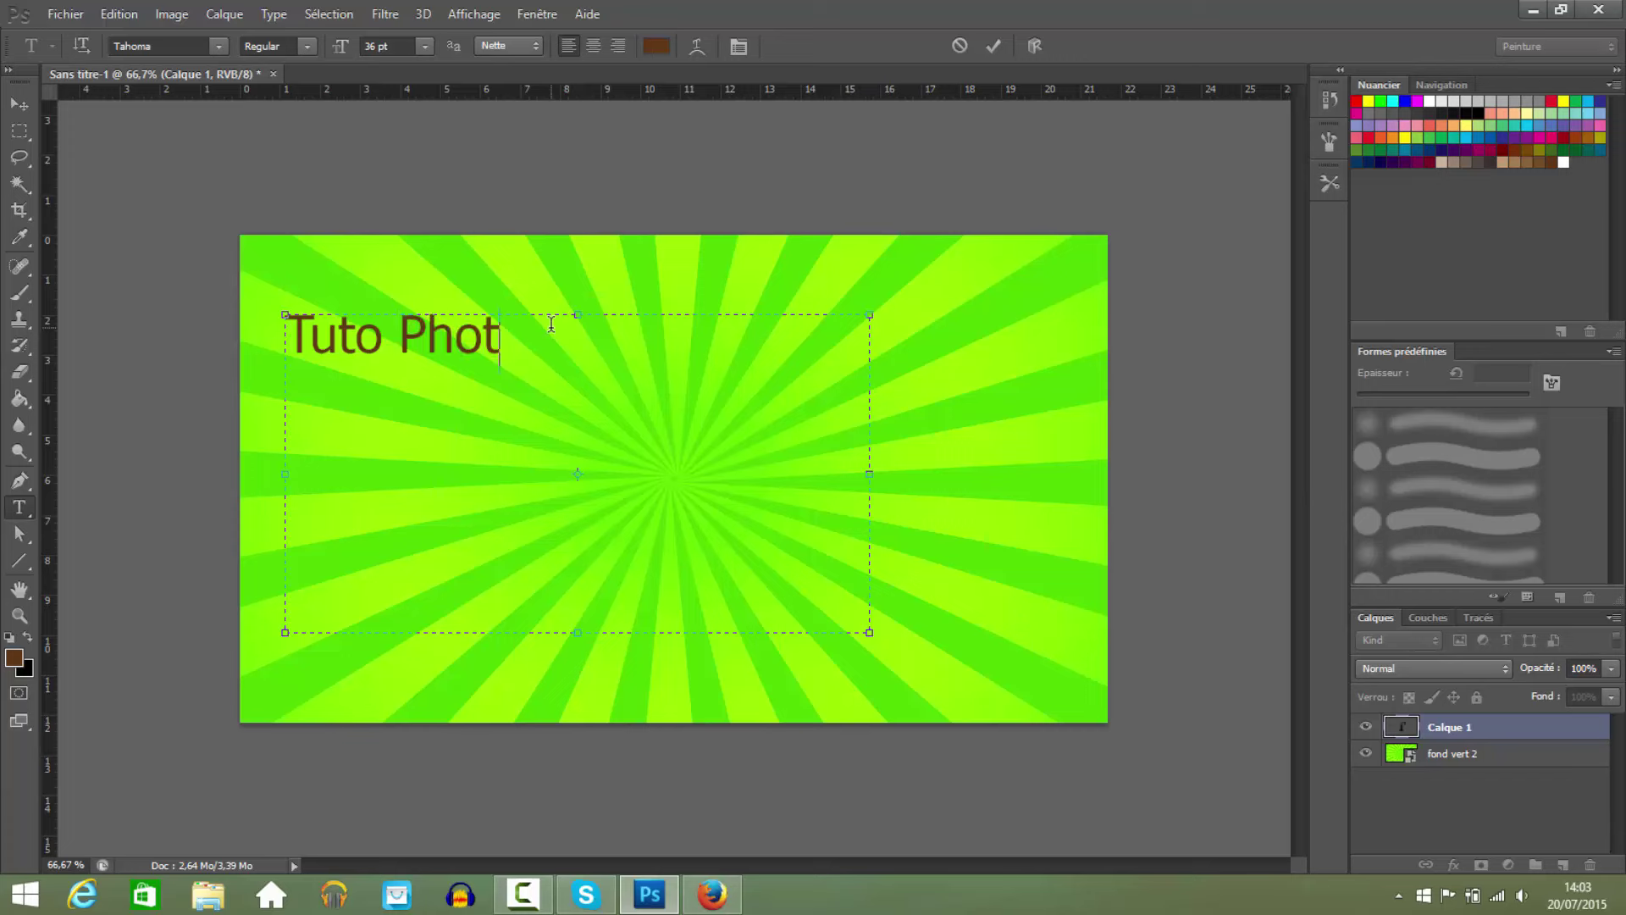
type("osho ")
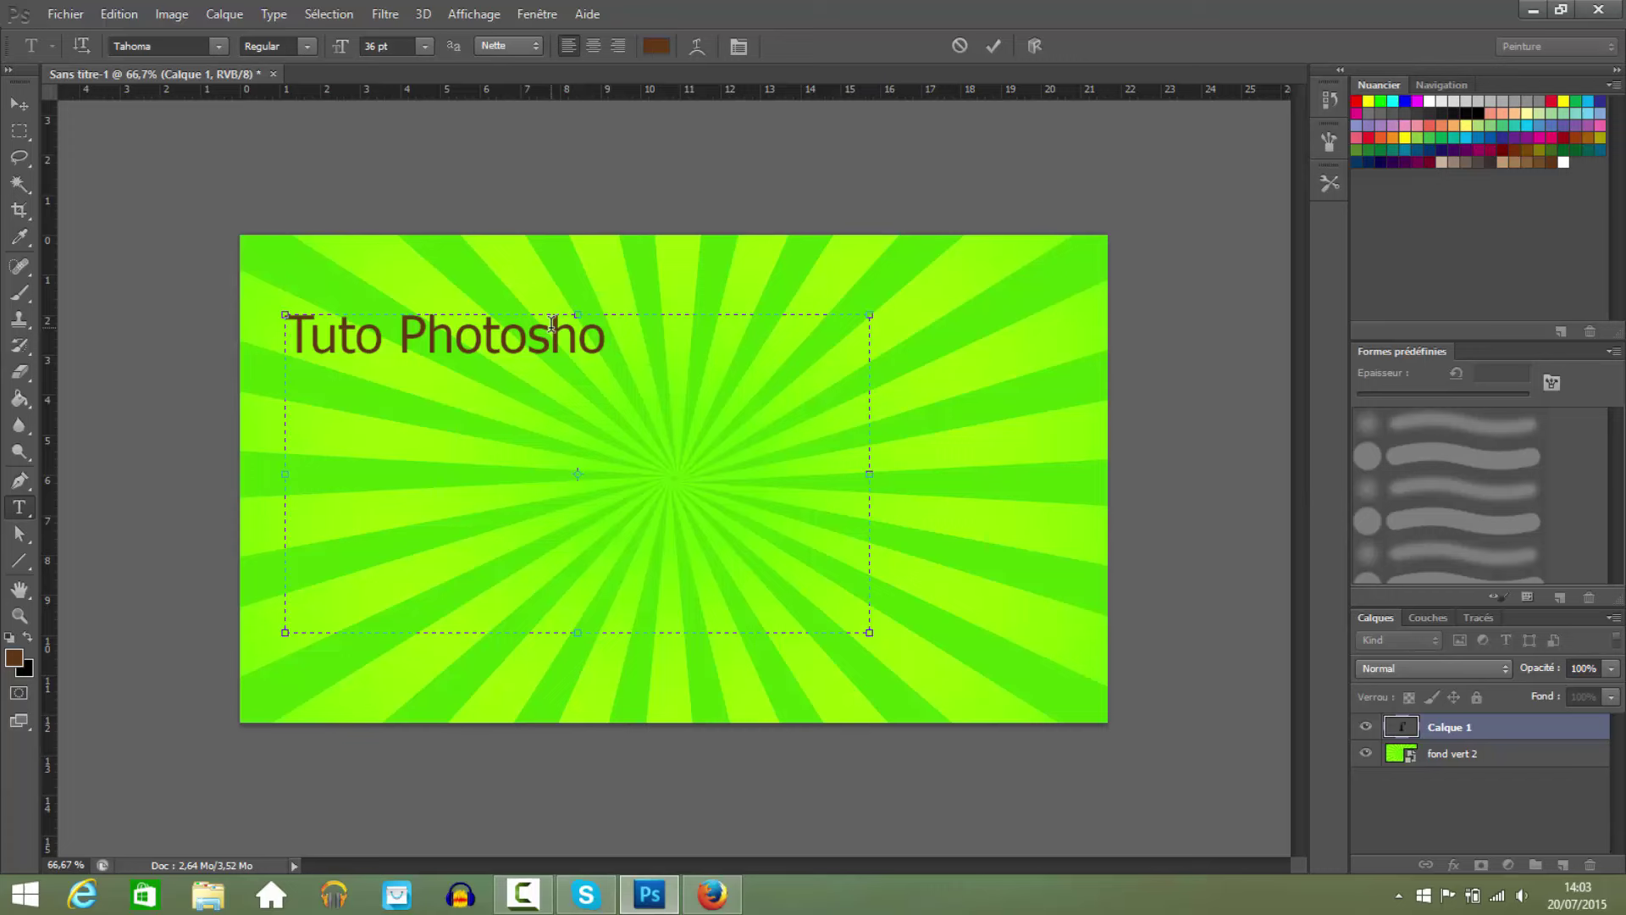
type("Cs 6")
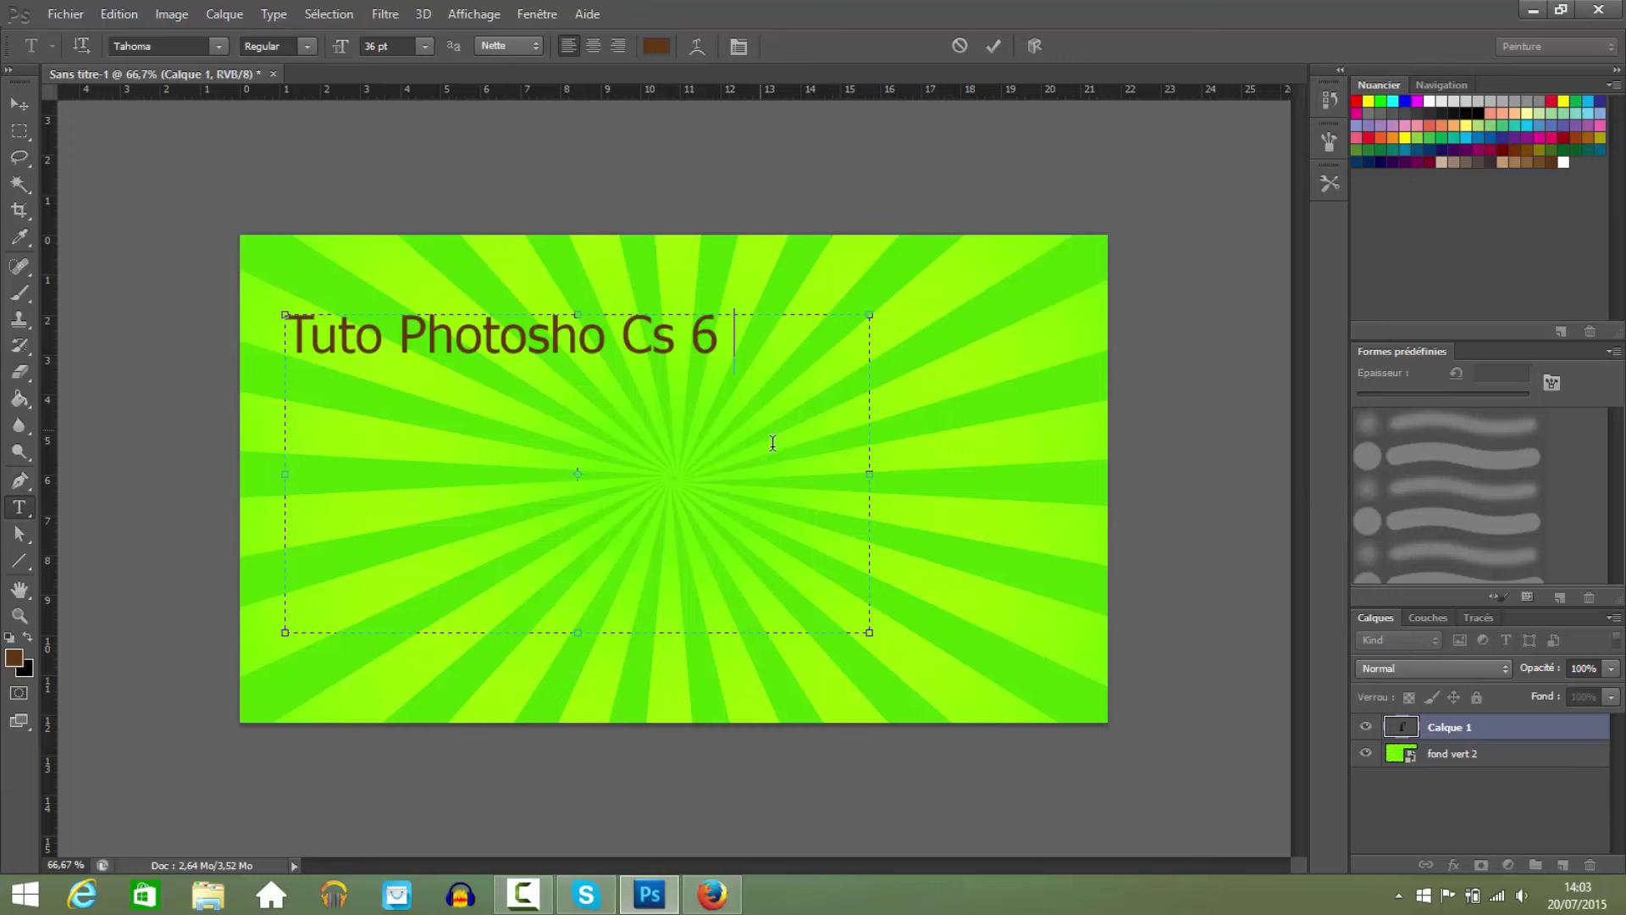
left_click_drag(869, 632, 263, 334)
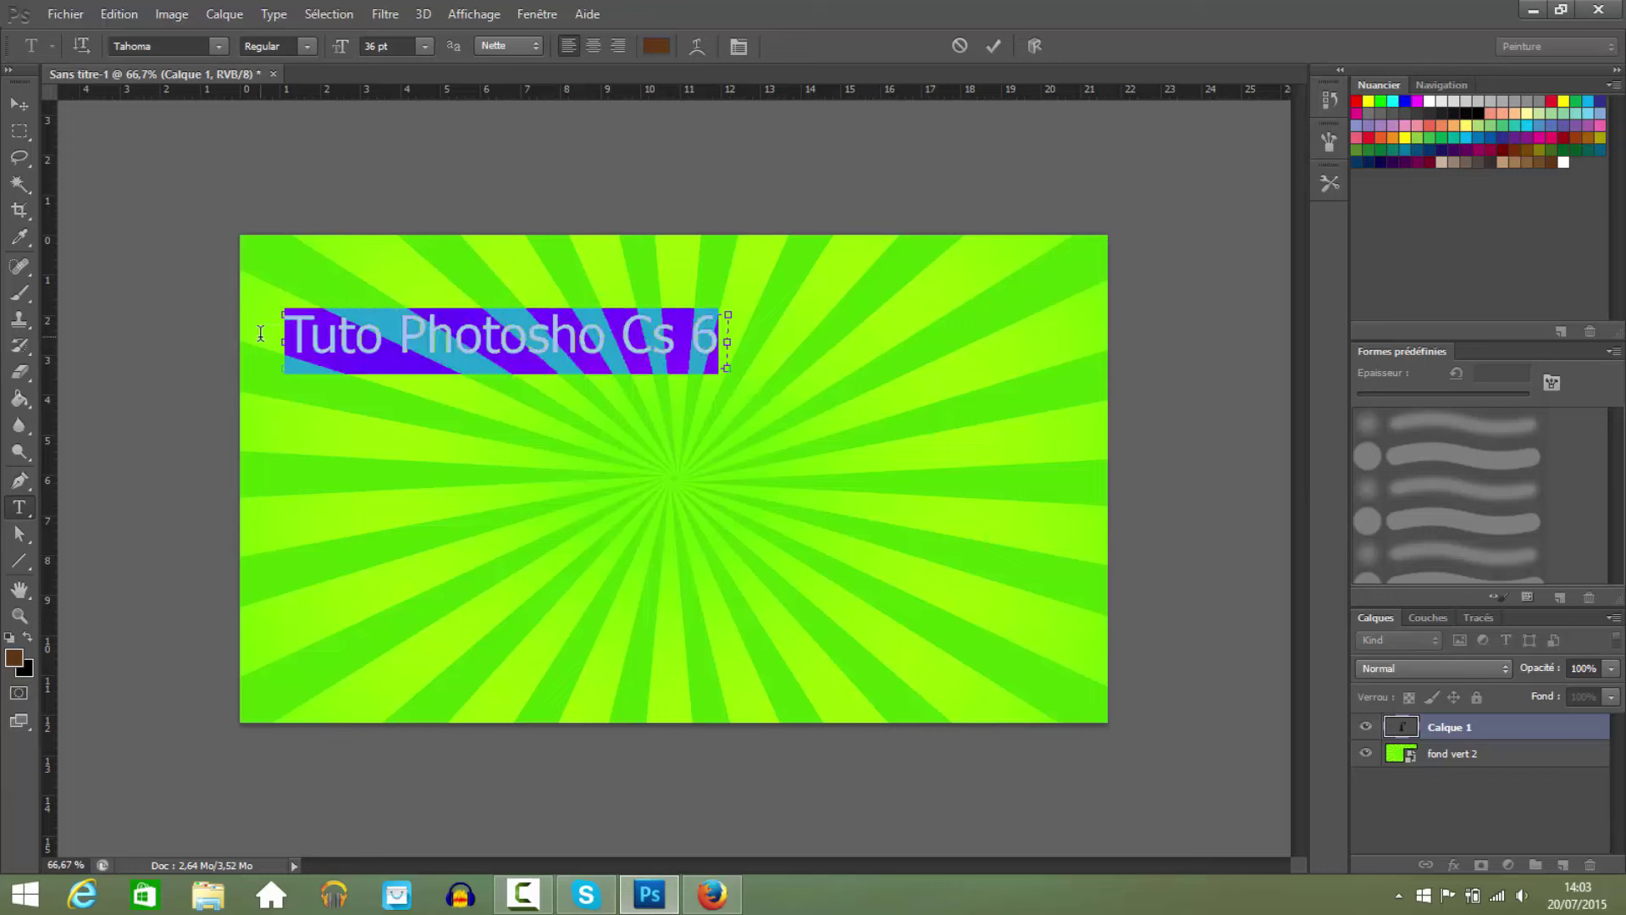
Browse the available fonts and try MoolBoran on the selected text.
left_click(212, 46)
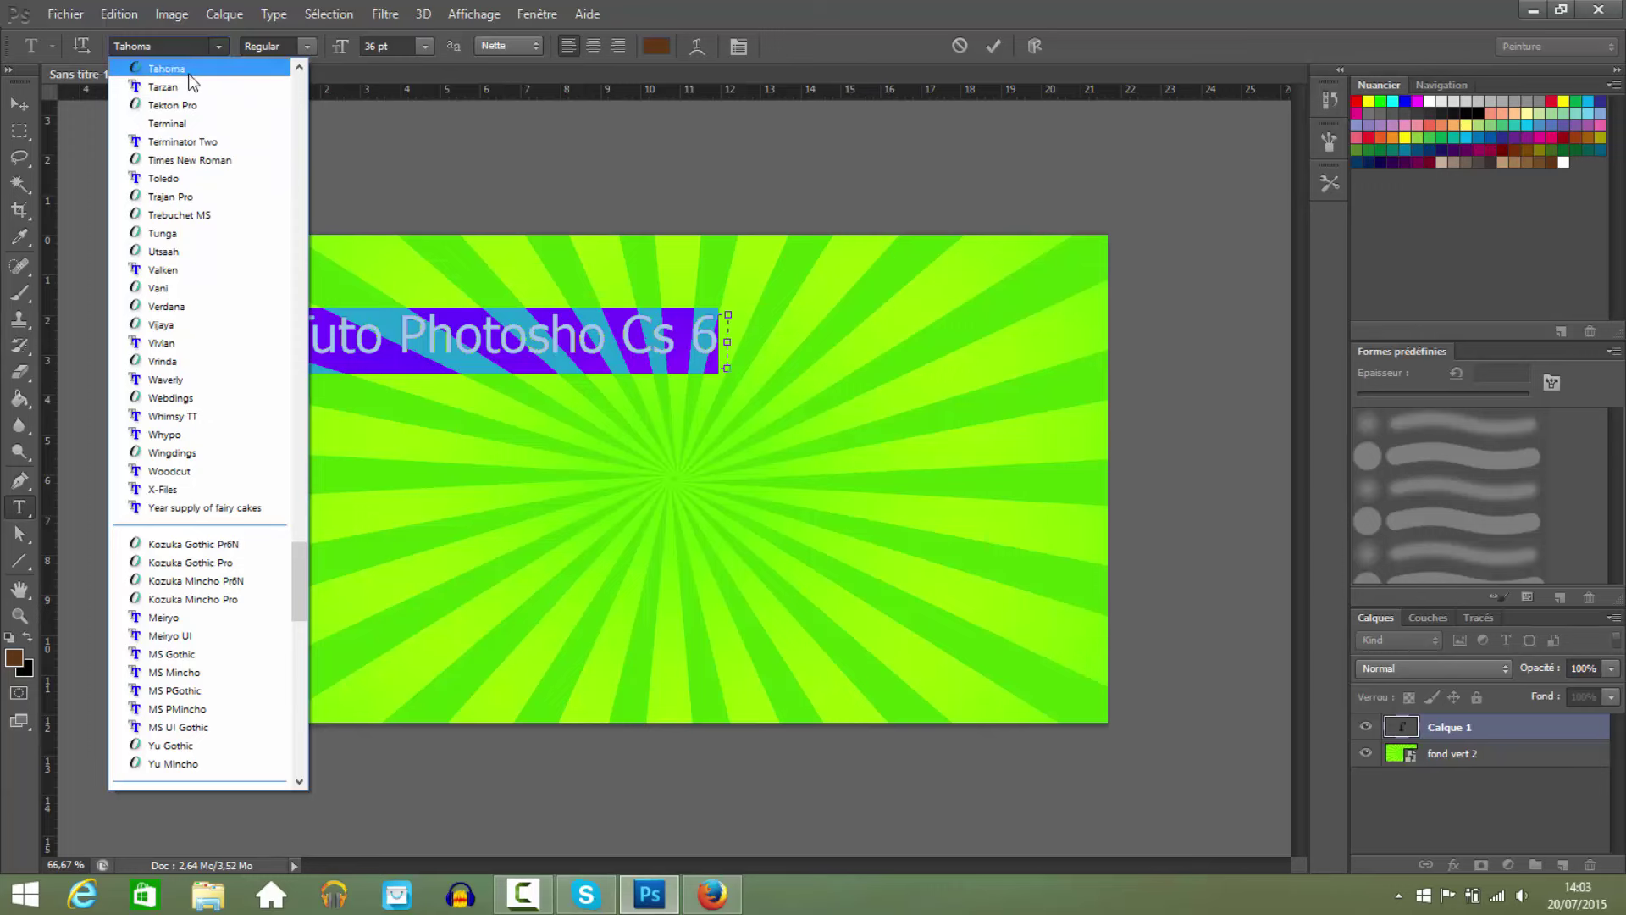
scroll(207, 161, "down", 6)
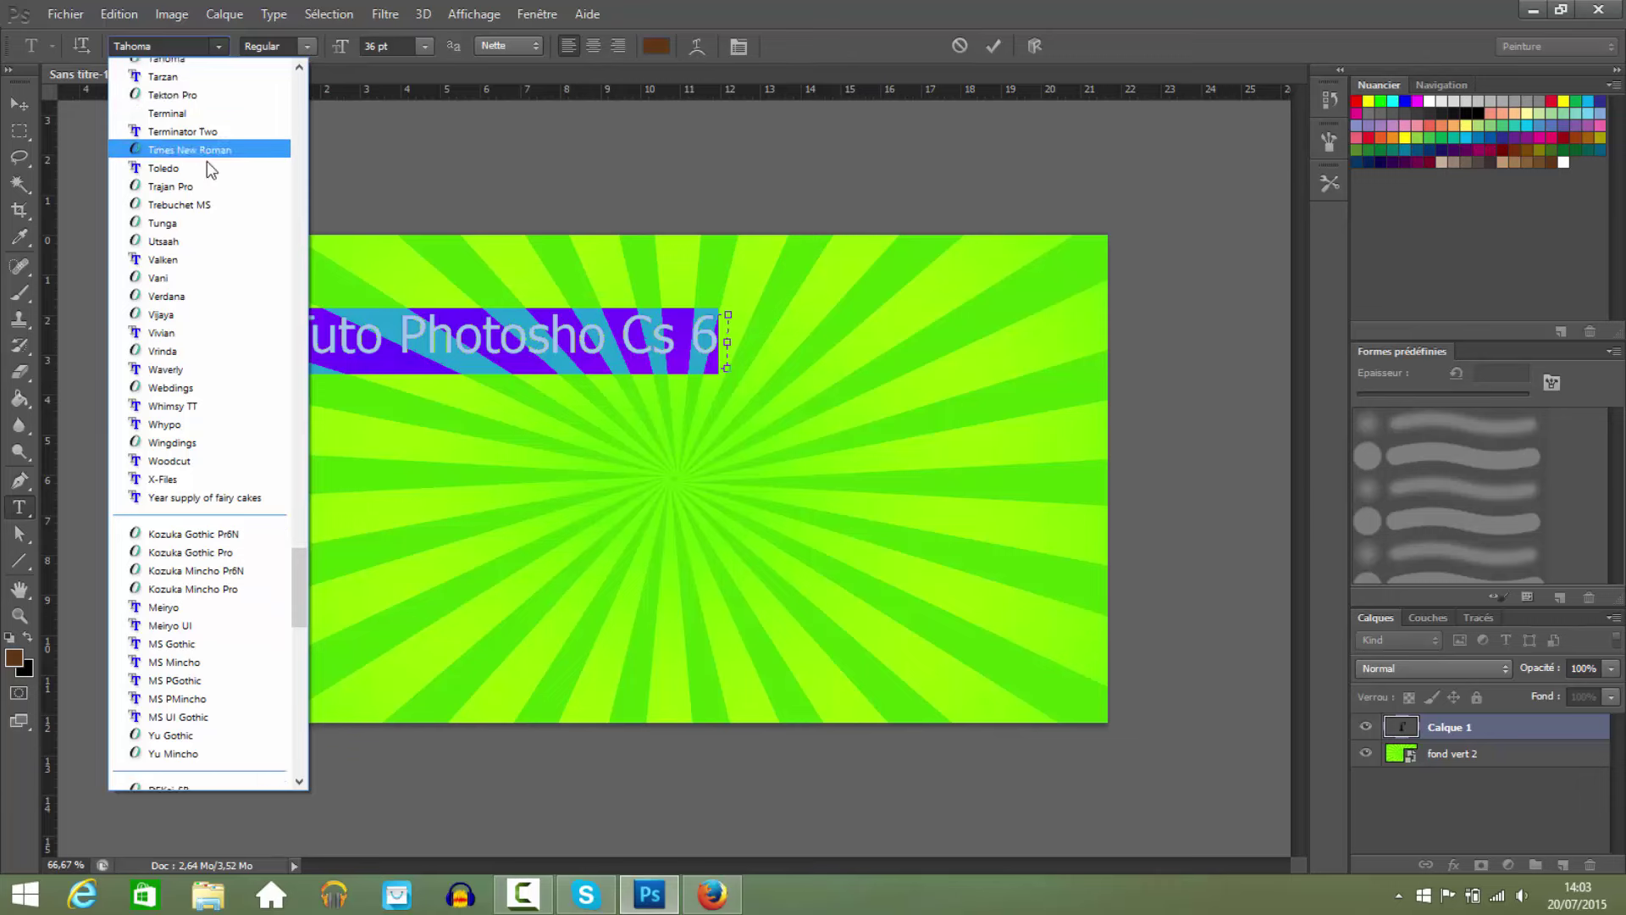
scroll(286, 319, "up", 12)
scroll(286, 320, "up", 8)
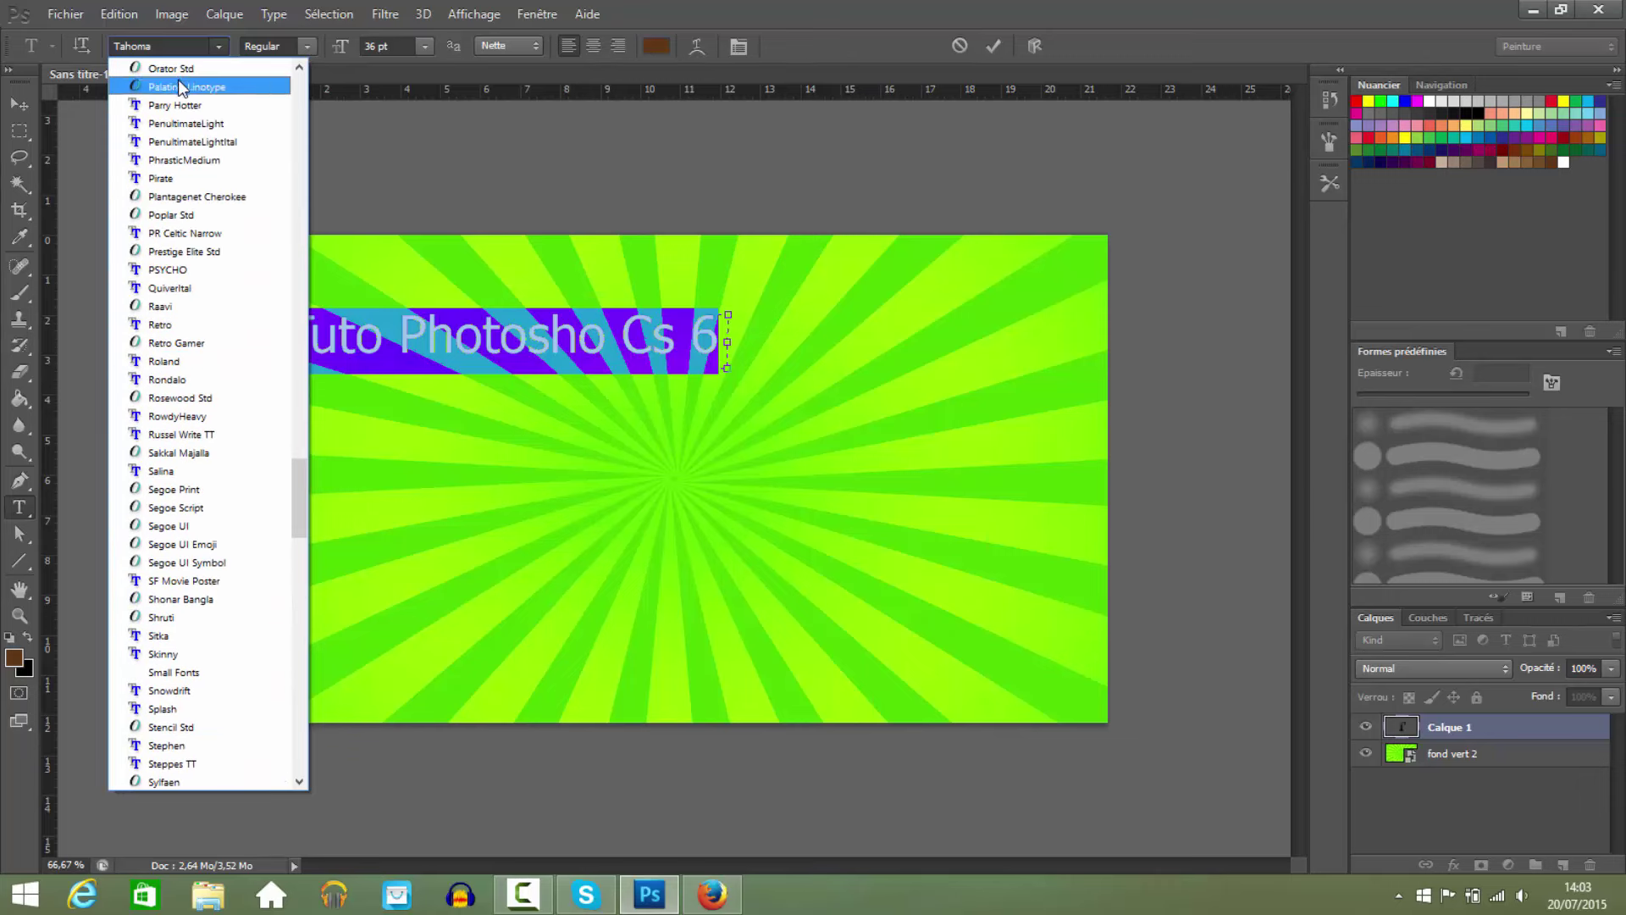
scroll(190, 94, "down", 3)
scroll(212, 119, "down", 6)
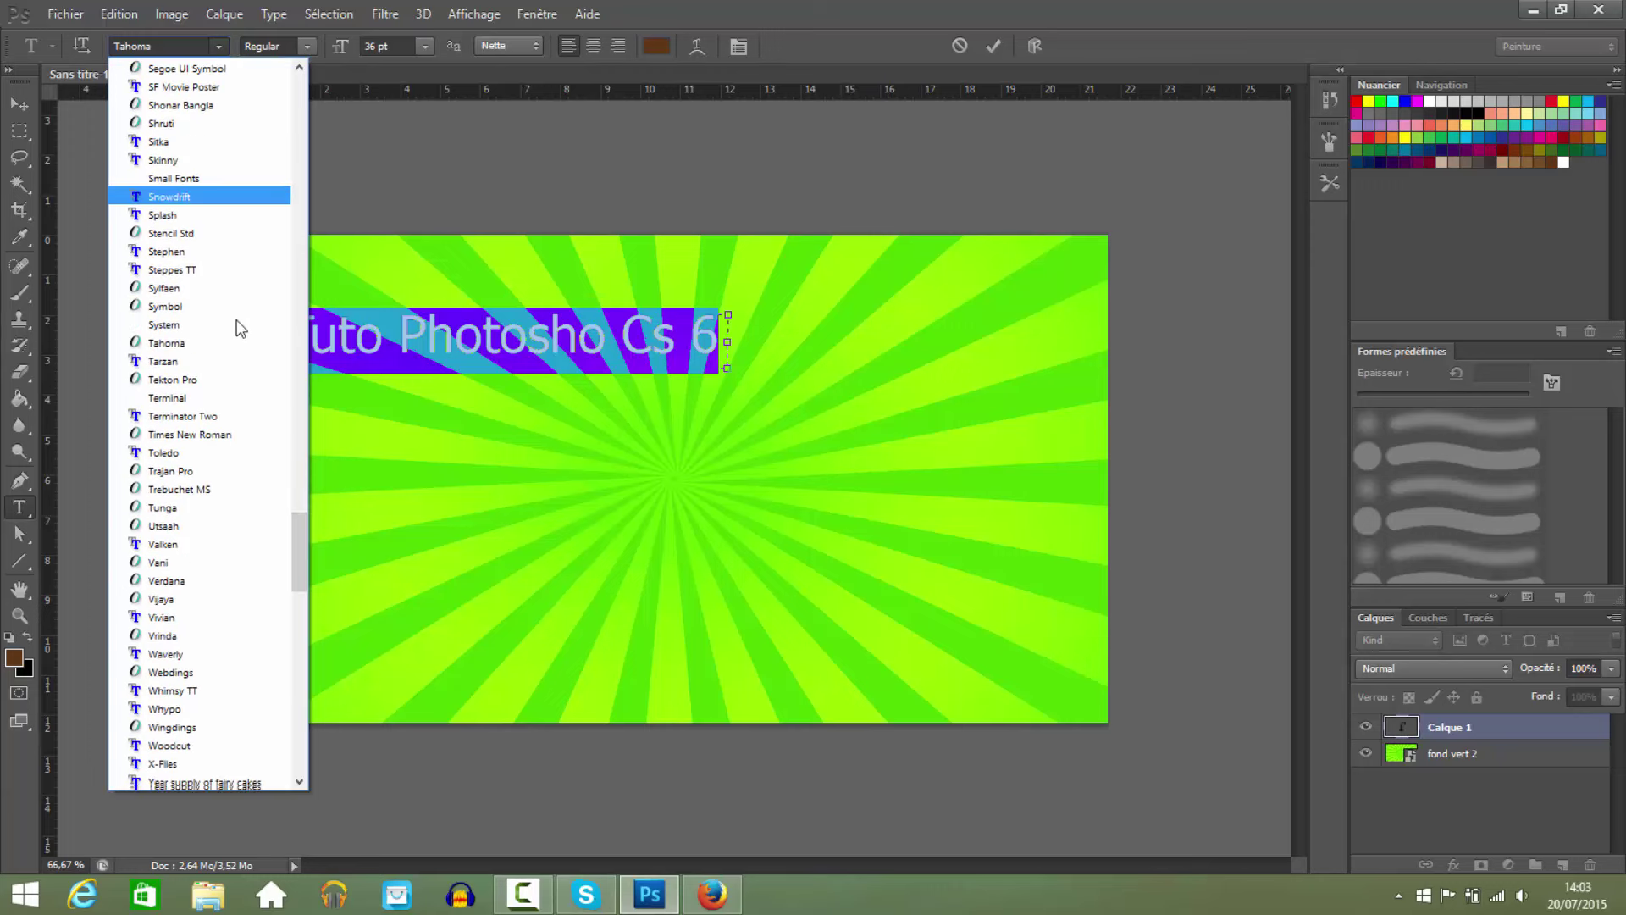
left_click_drag(306, 535, 290, 427)
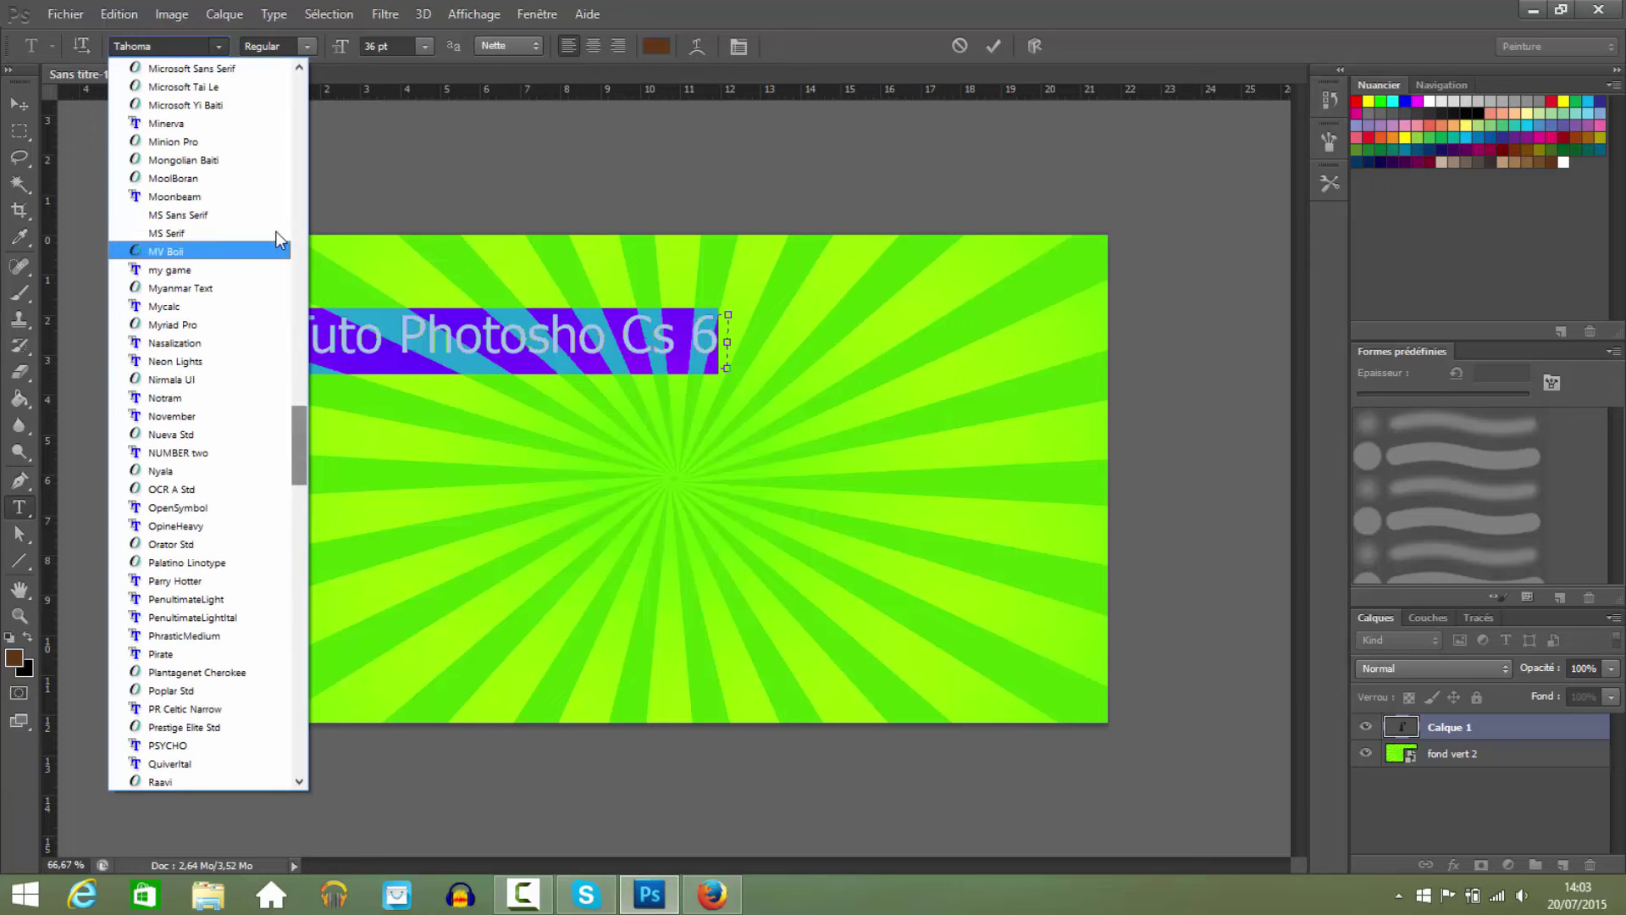
left_click(210, 174)
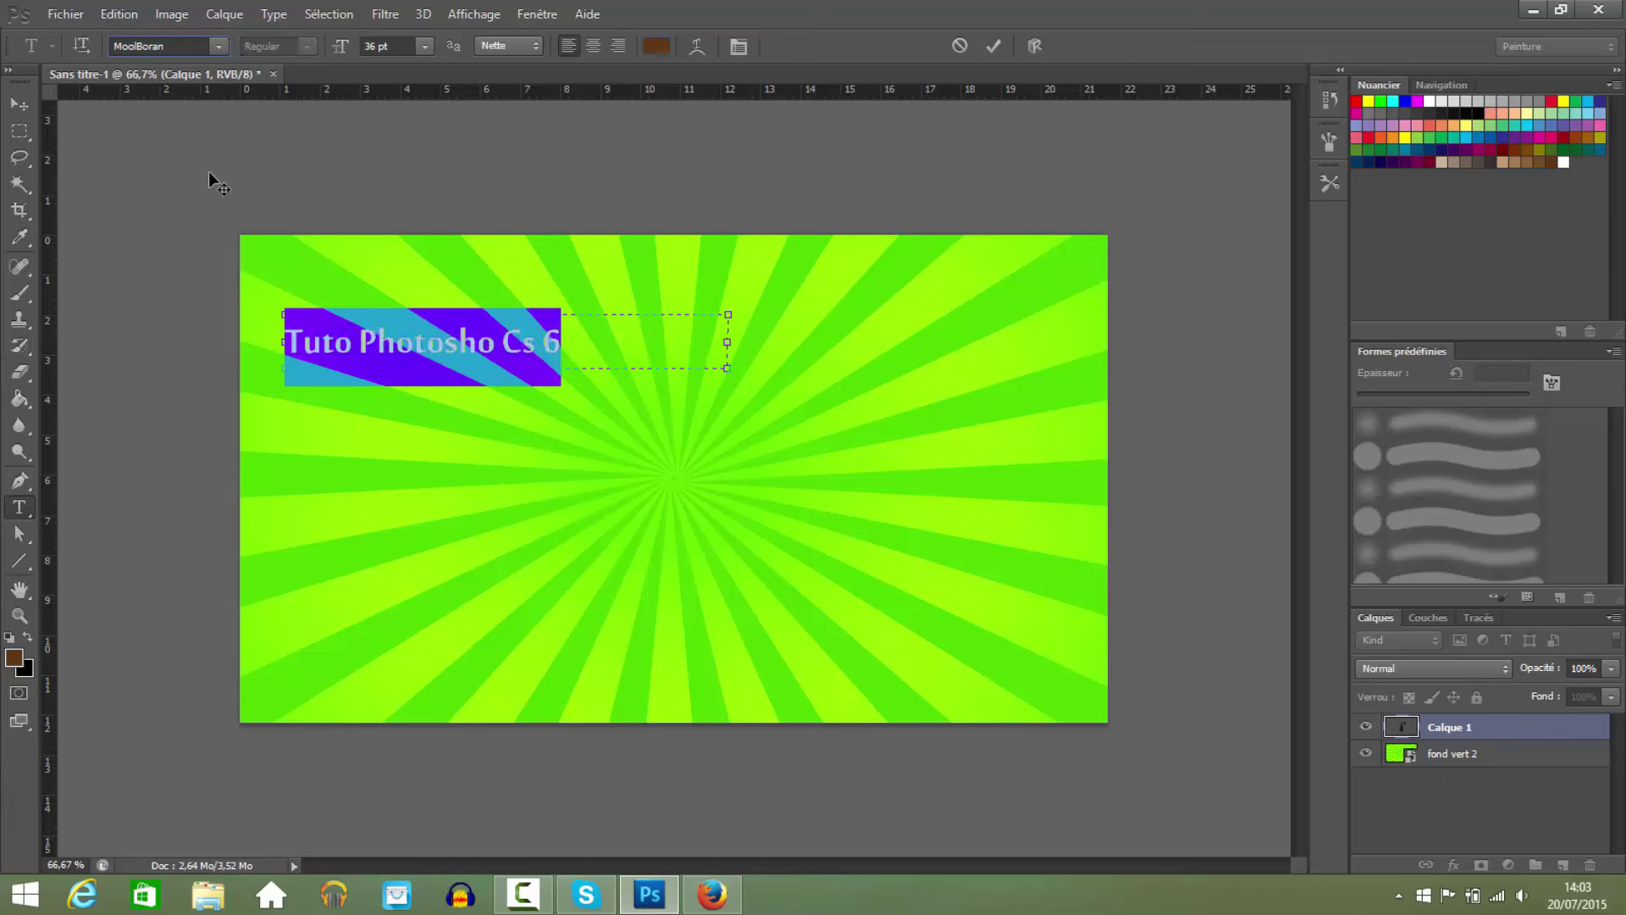
Try the Nyala and PSYCHO fonts on the text and check how the lettering looks unselected.
left_click(218, 43)
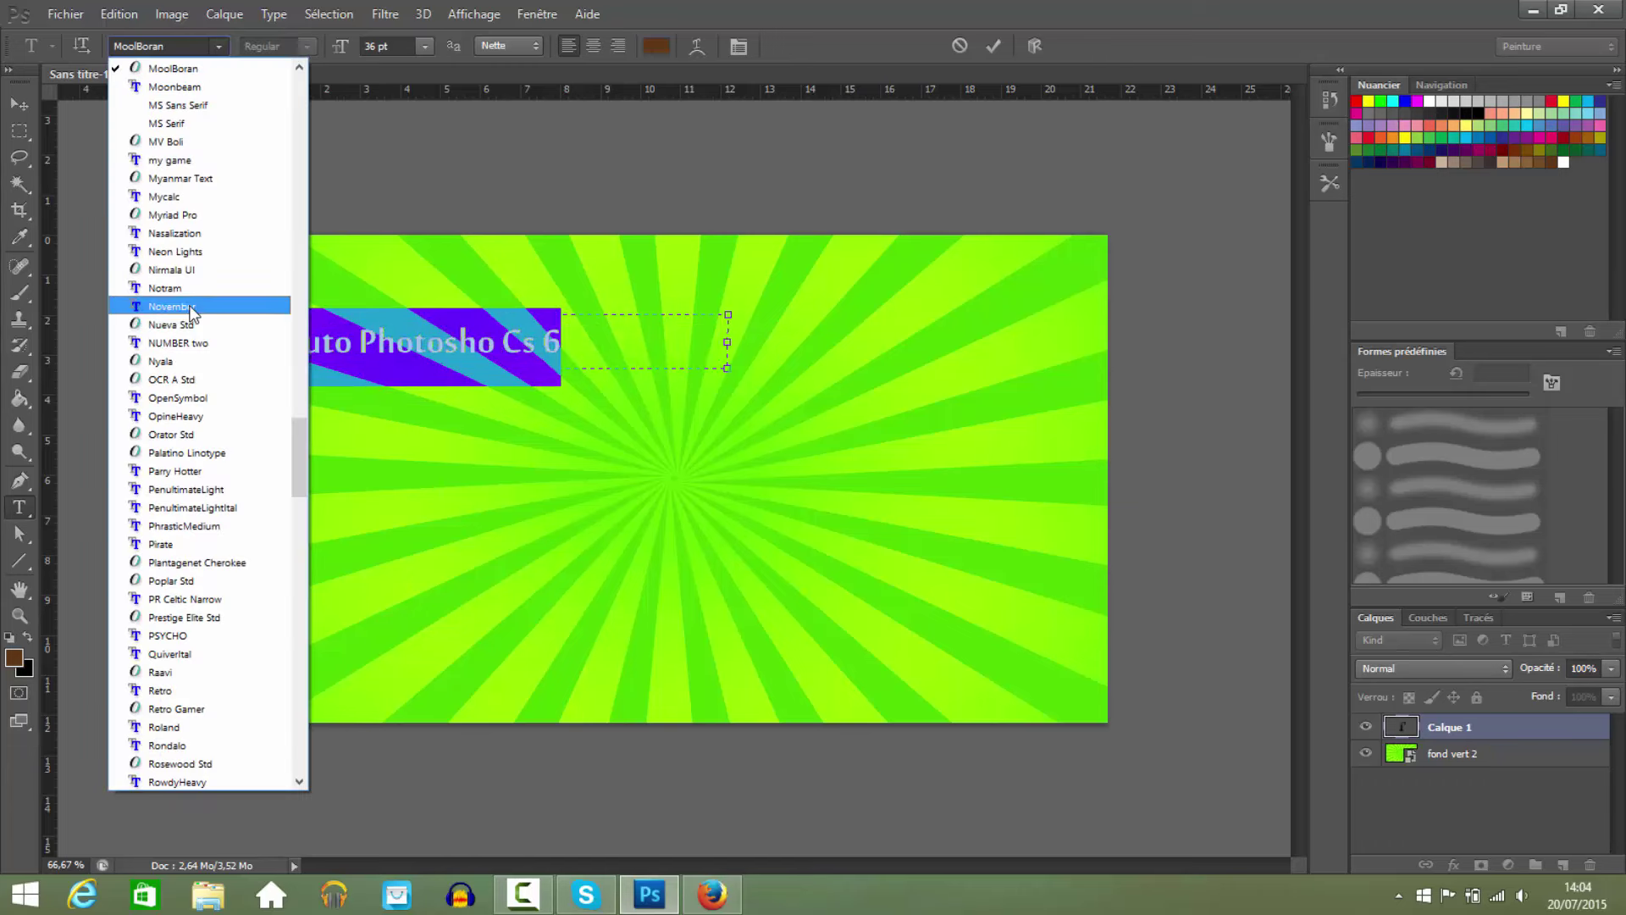
left_click(190, 368)
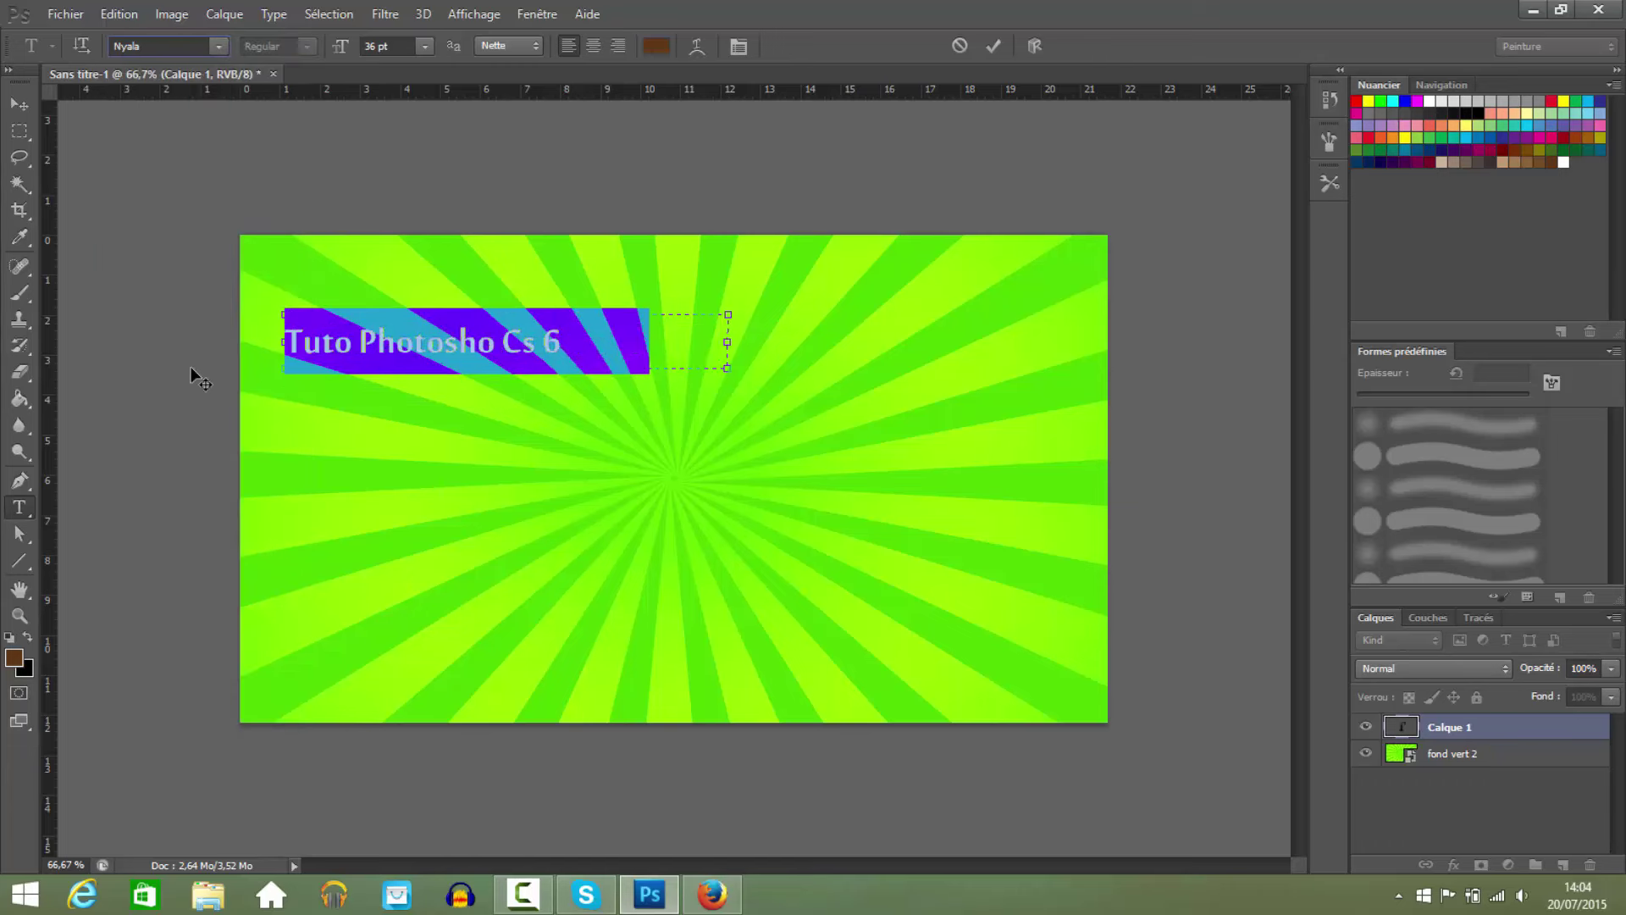
left_click(219, 45)
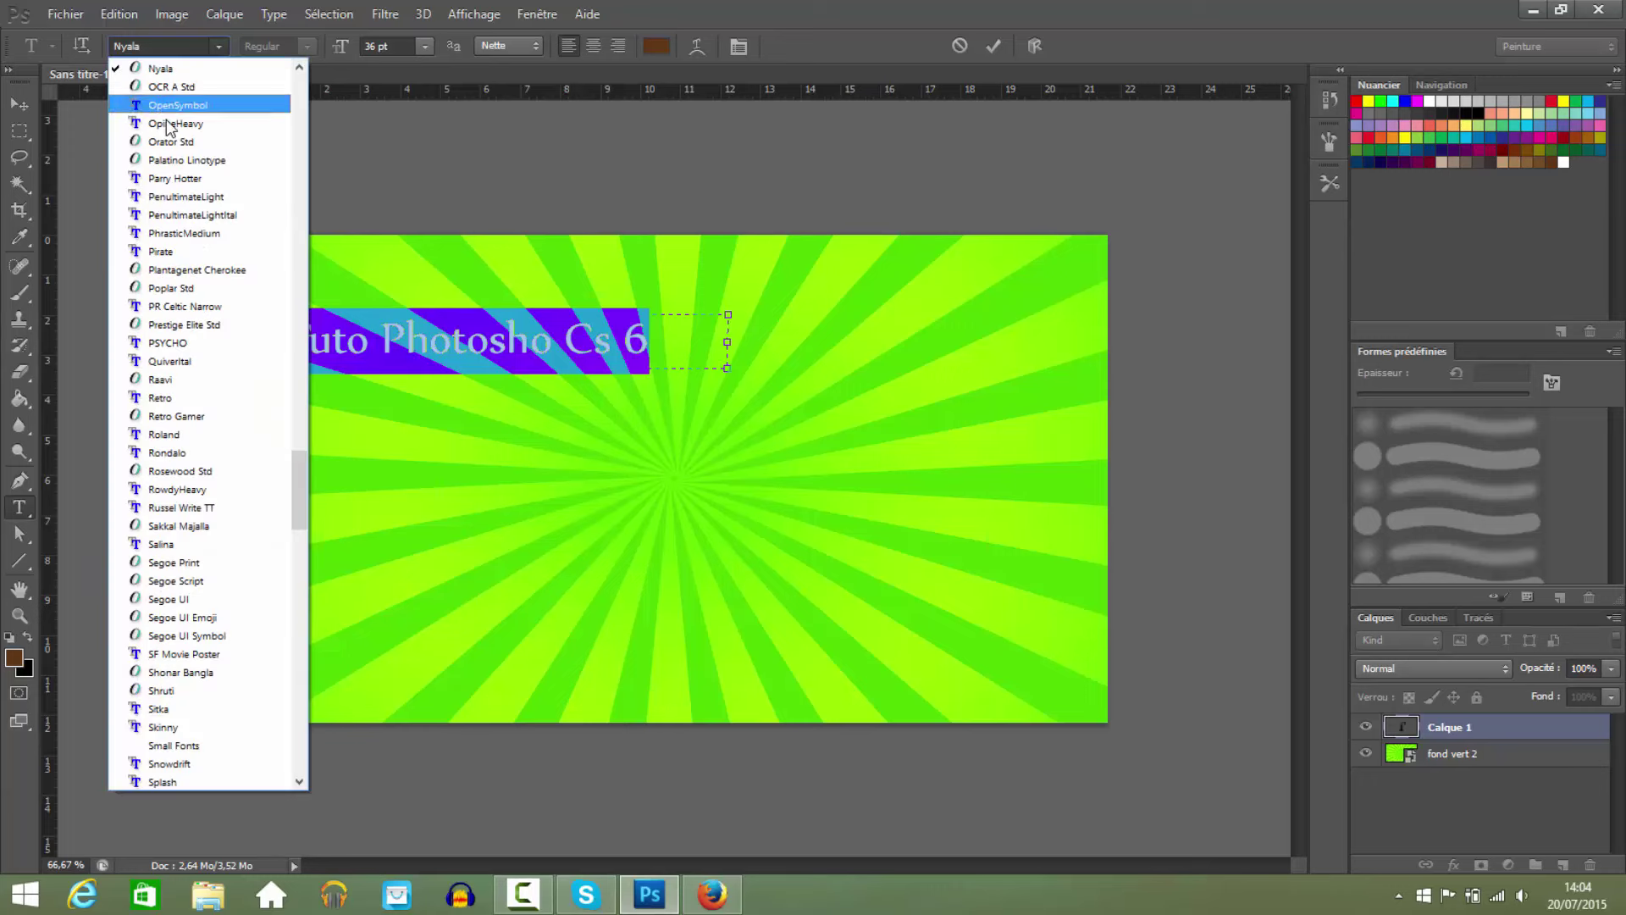
left_click_drag(292, 456, 303, 481)
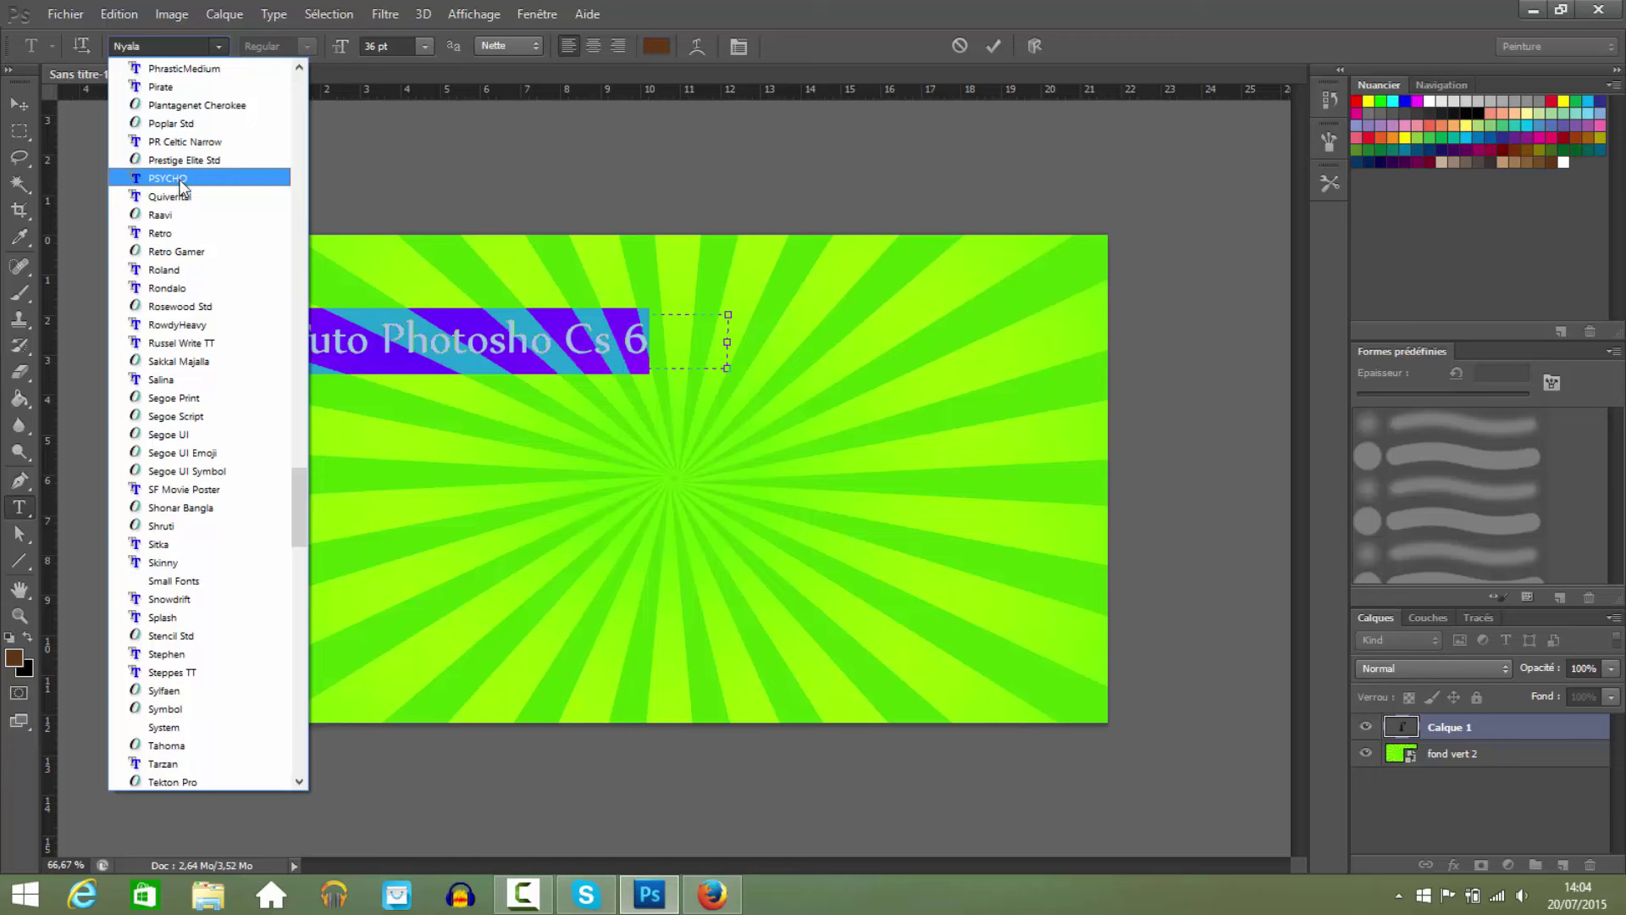
left_click(180, 180)
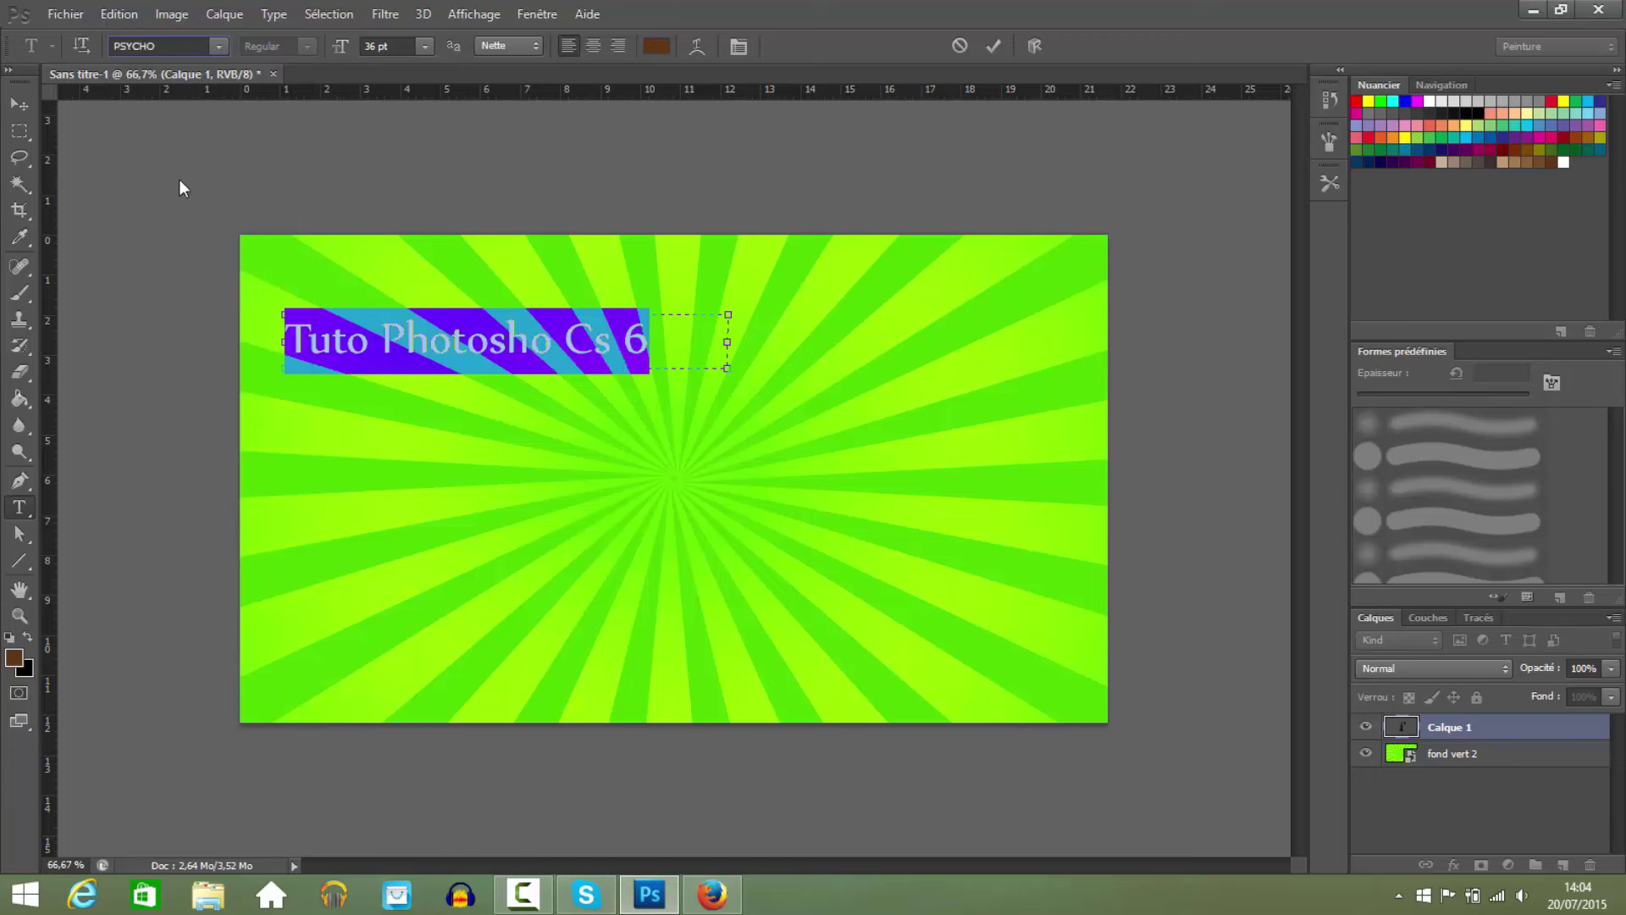
left_click(692, 335)
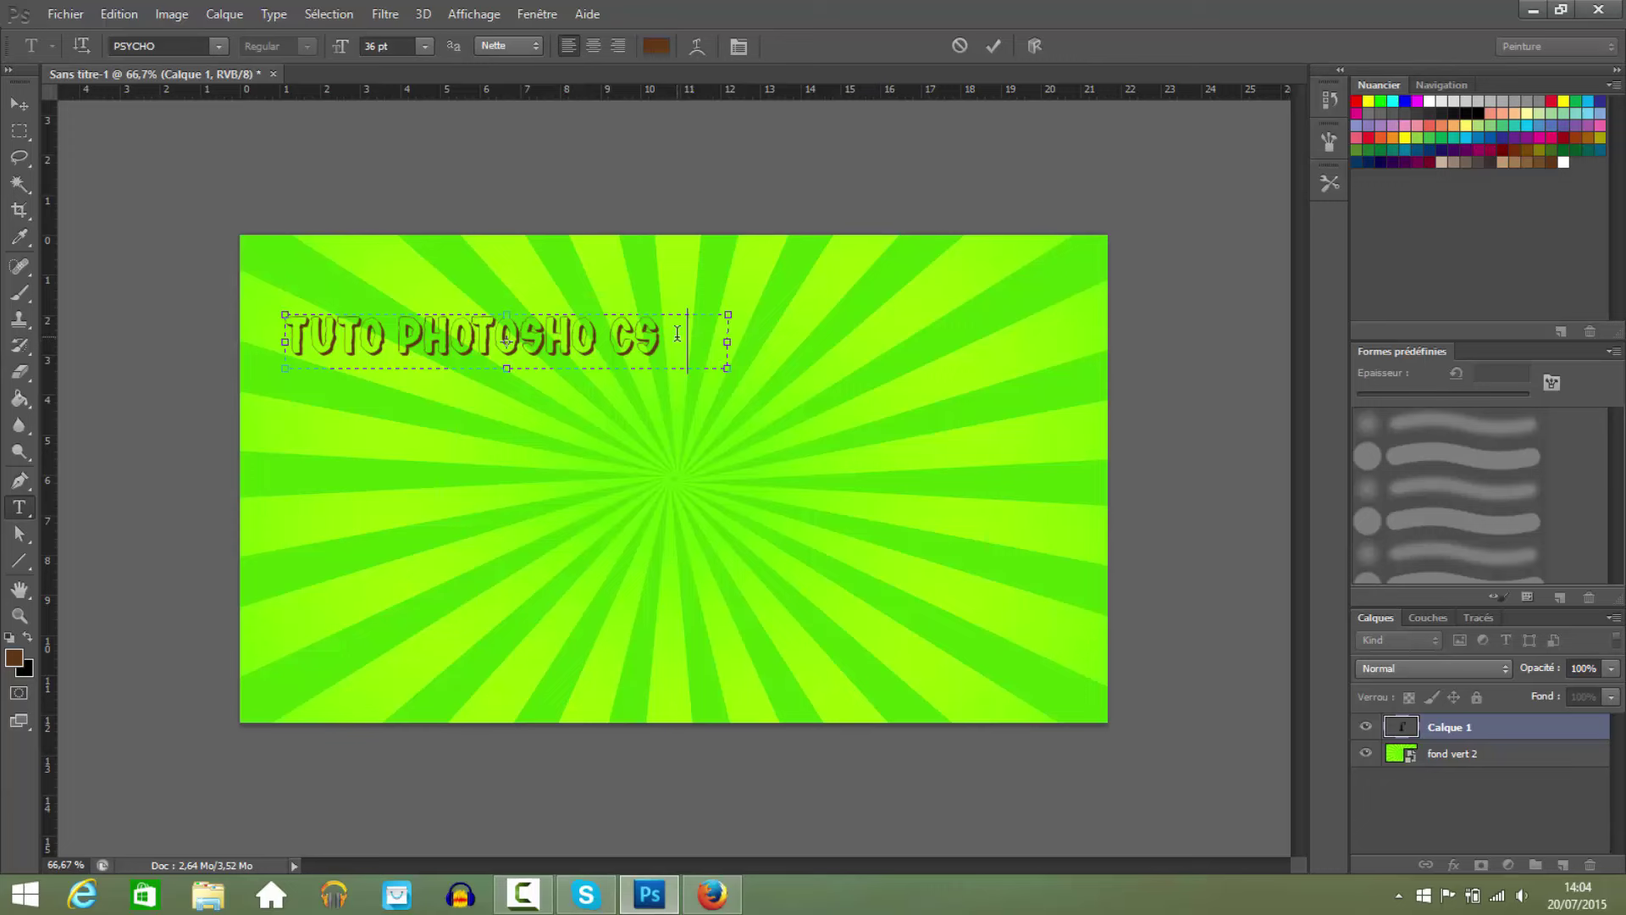
Reselect the whole text line and try the Raavi font on it.
left_click_drag(677, 333, 275, 316)
left_click_drag(703, 335, 284, 330)
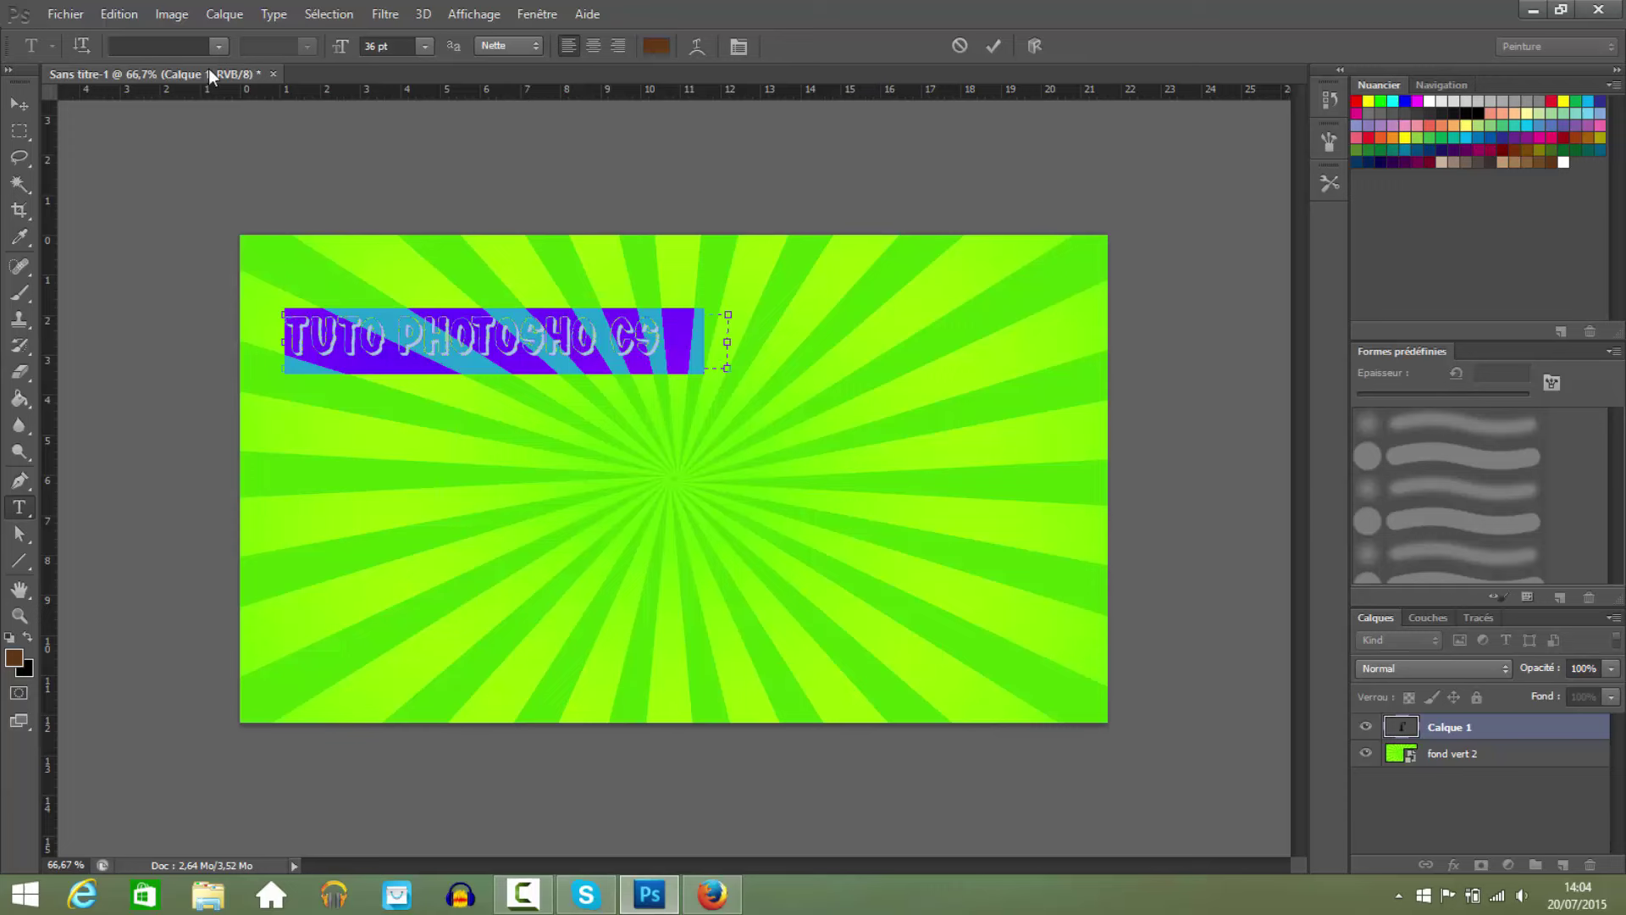
left_click(211, 49)
left_click(176, 107)
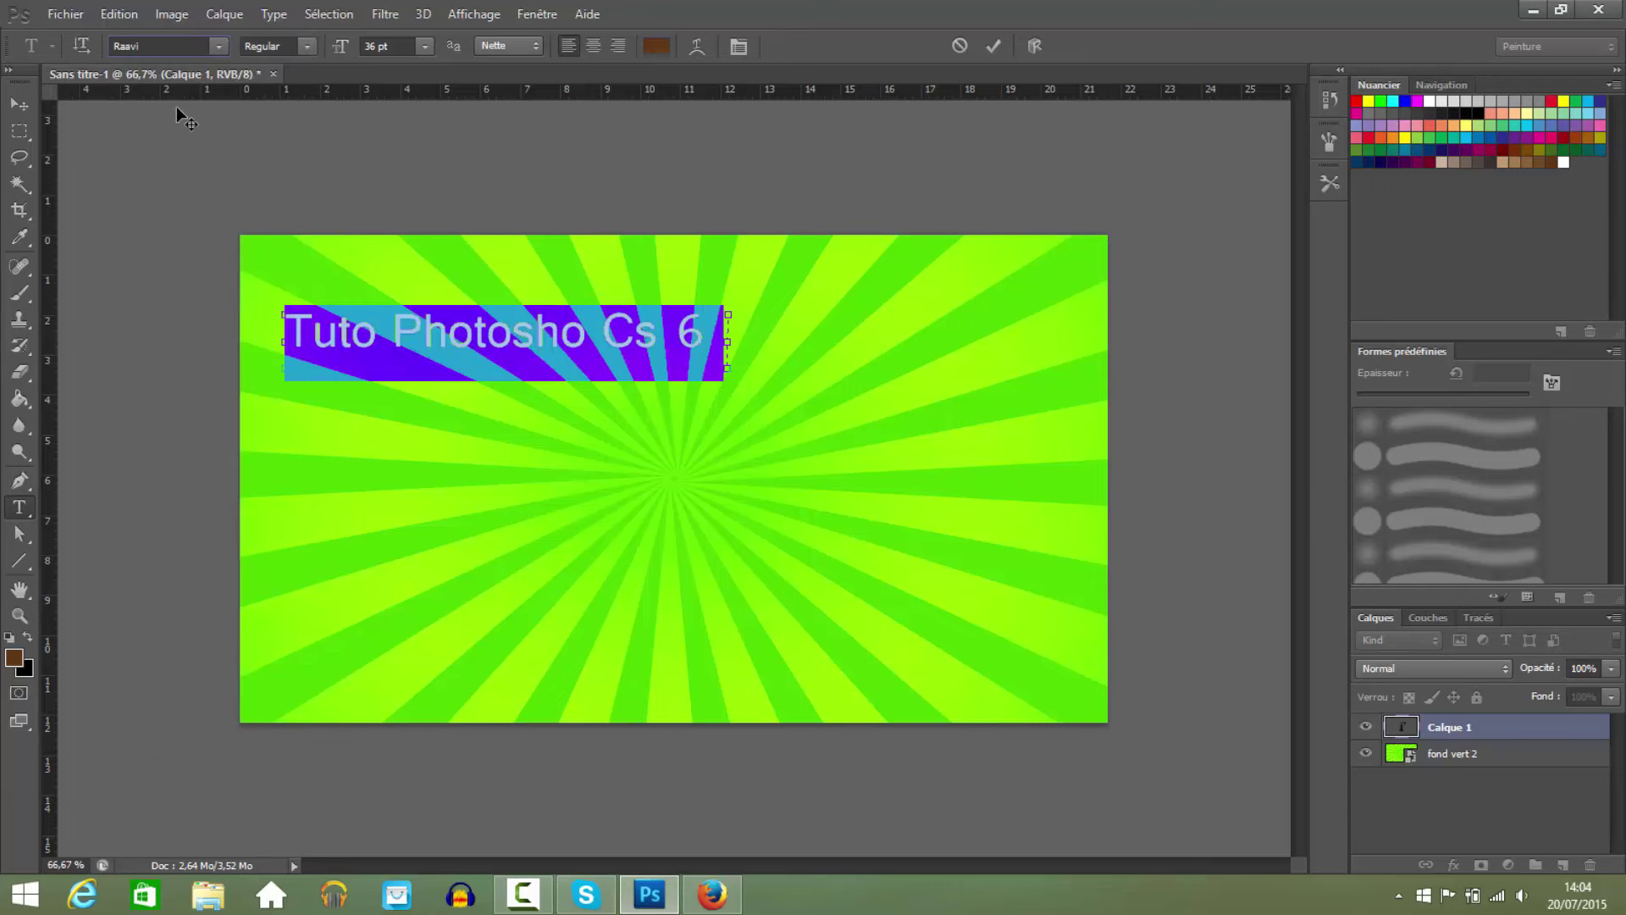
Change the selected text's font to 18thCentury.
left_click(208, 44)
left_click(211, 49)
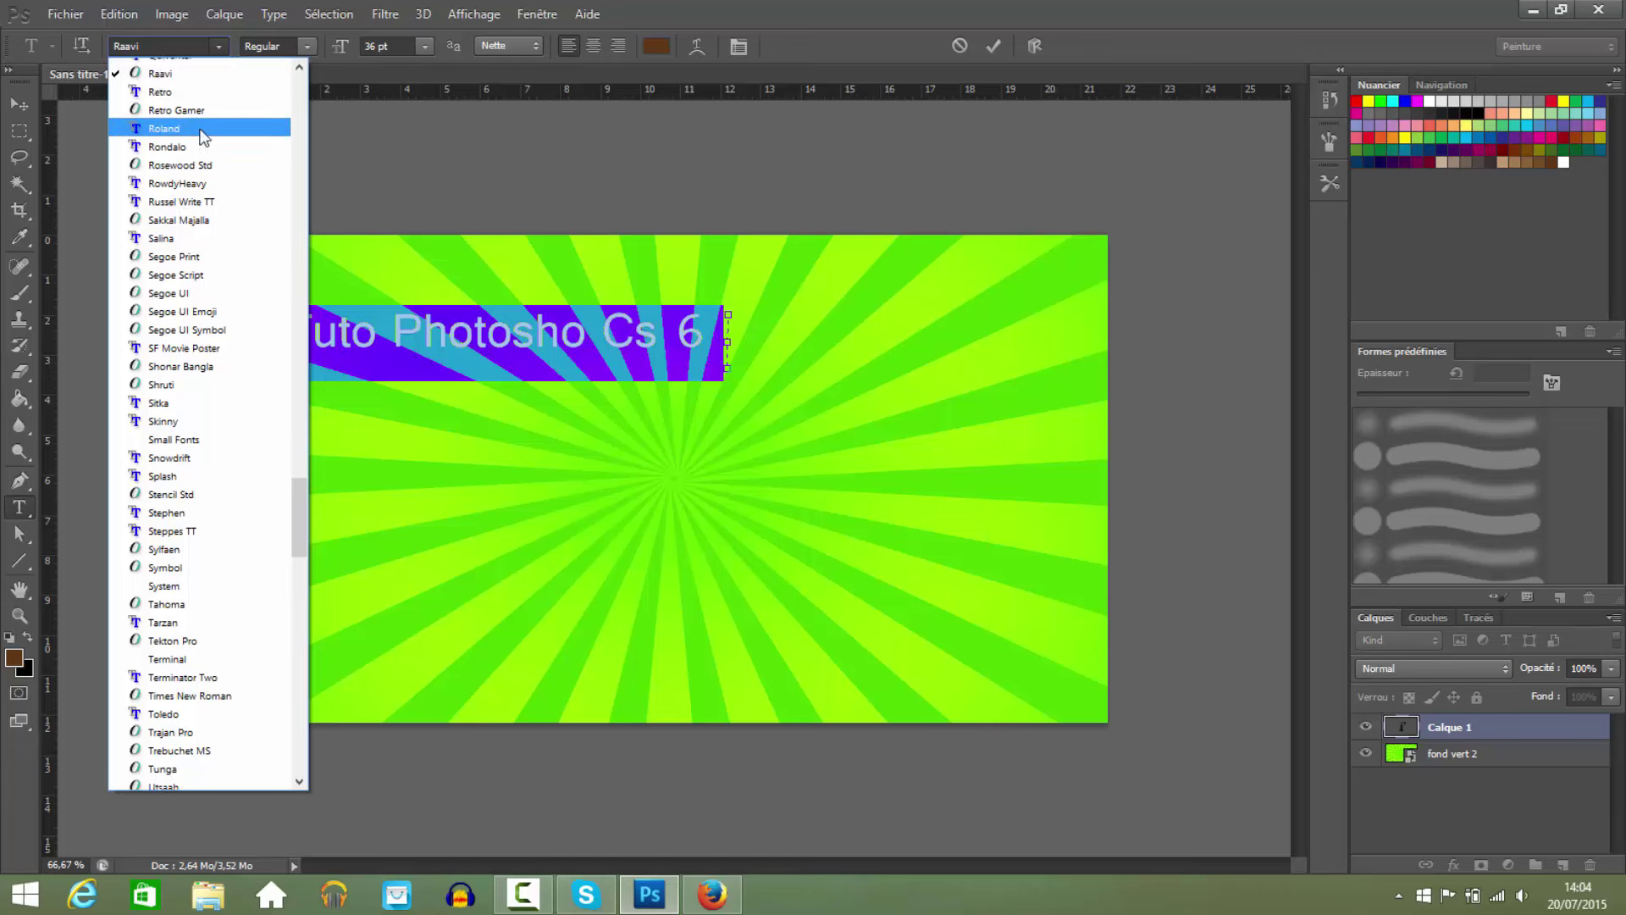
scroll(204, 136, "up", 2)
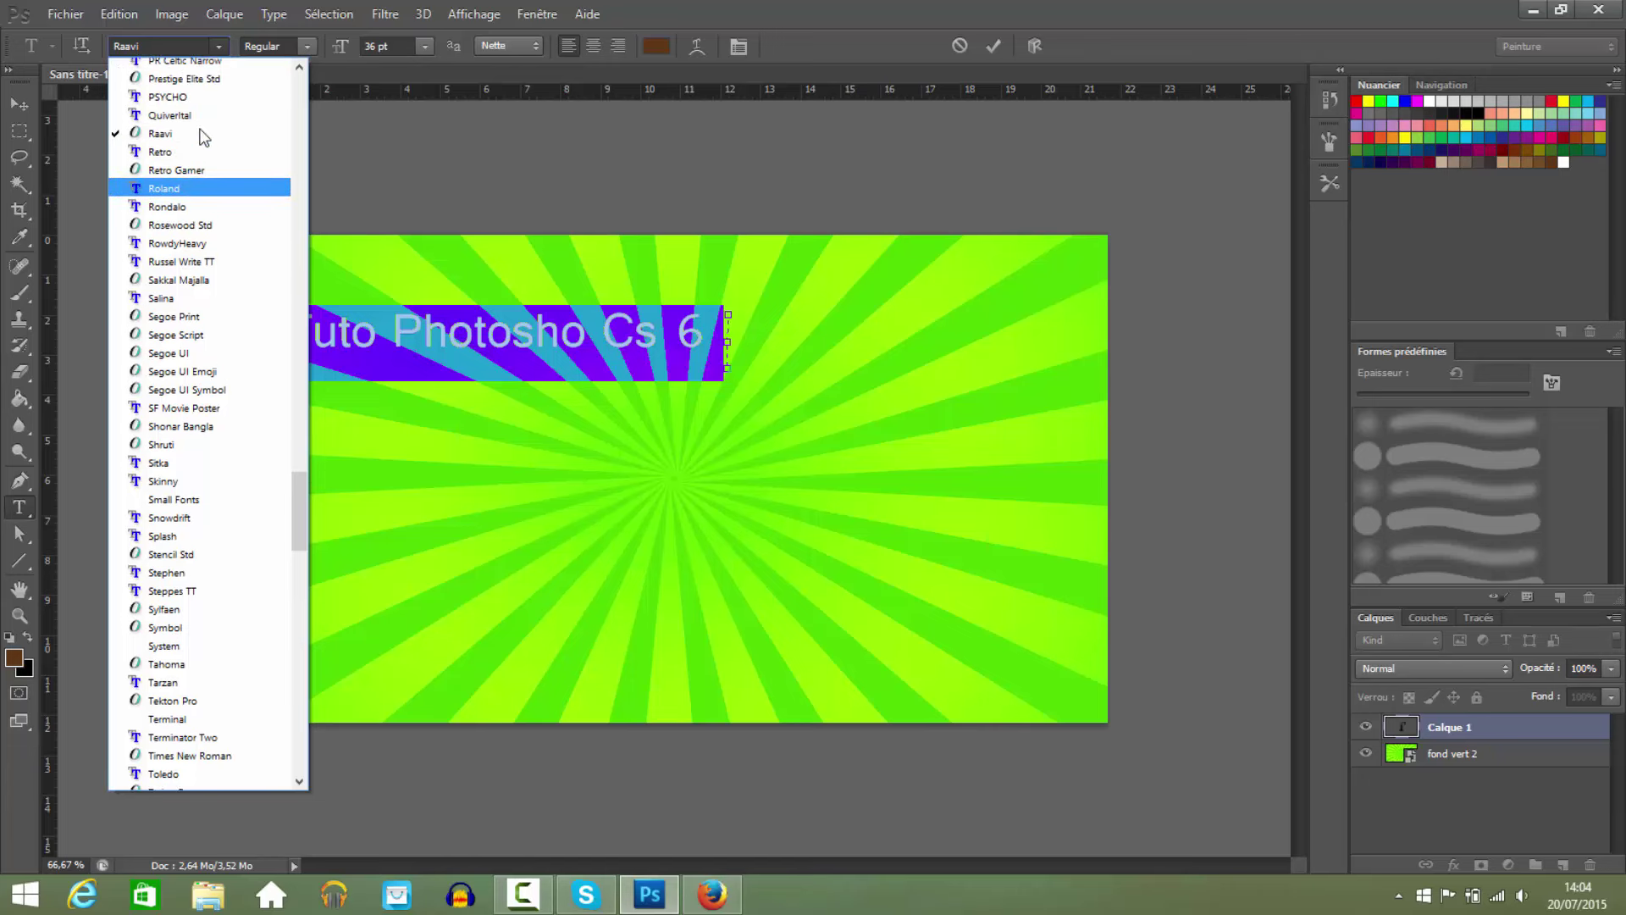
left_click(141, 42)
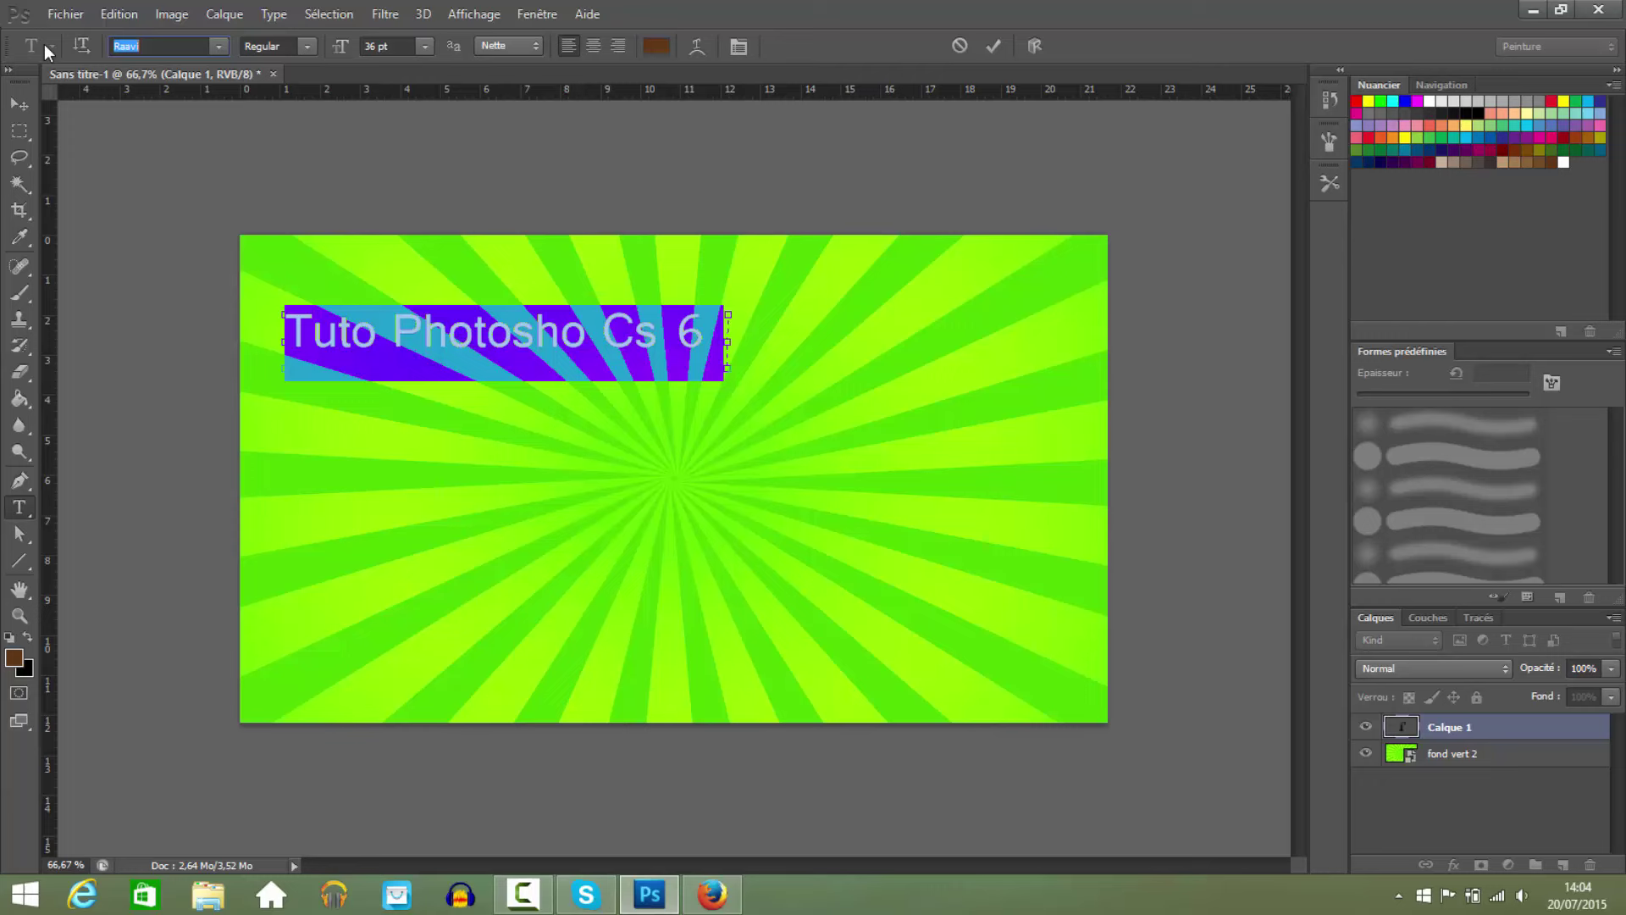
type("Ra")
key("BackSpace")
key("BackSpace")
key("BackSpace")
Try AR DECODE on the text, and change its font to BOUTON International Symbols.
left_click(215, 53)
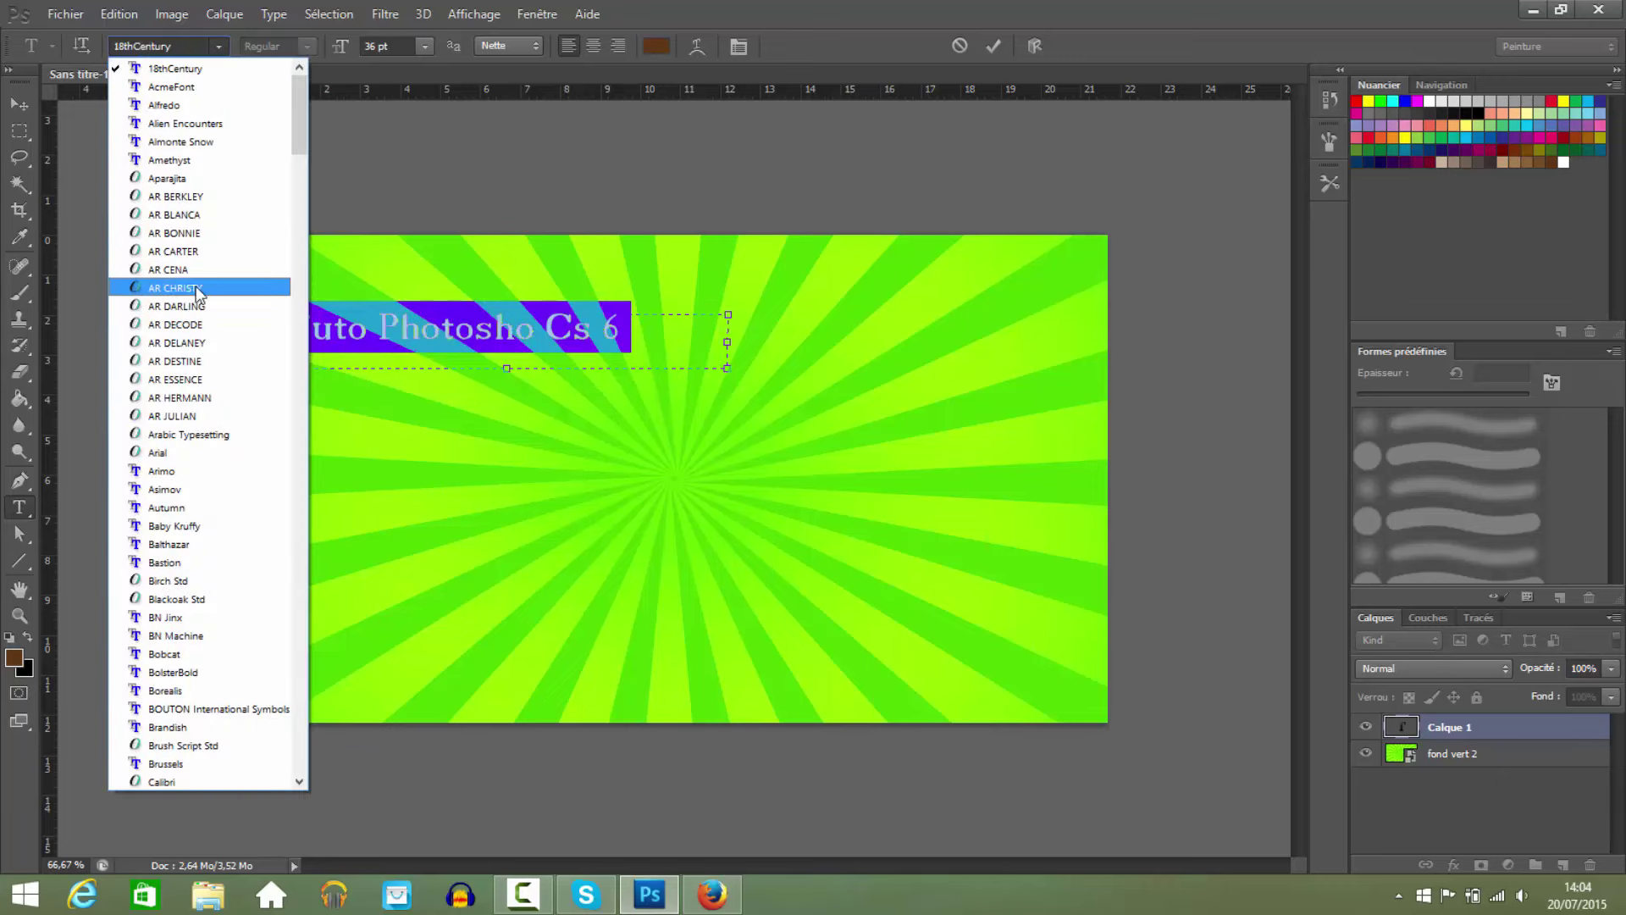
left_click(187, 326)
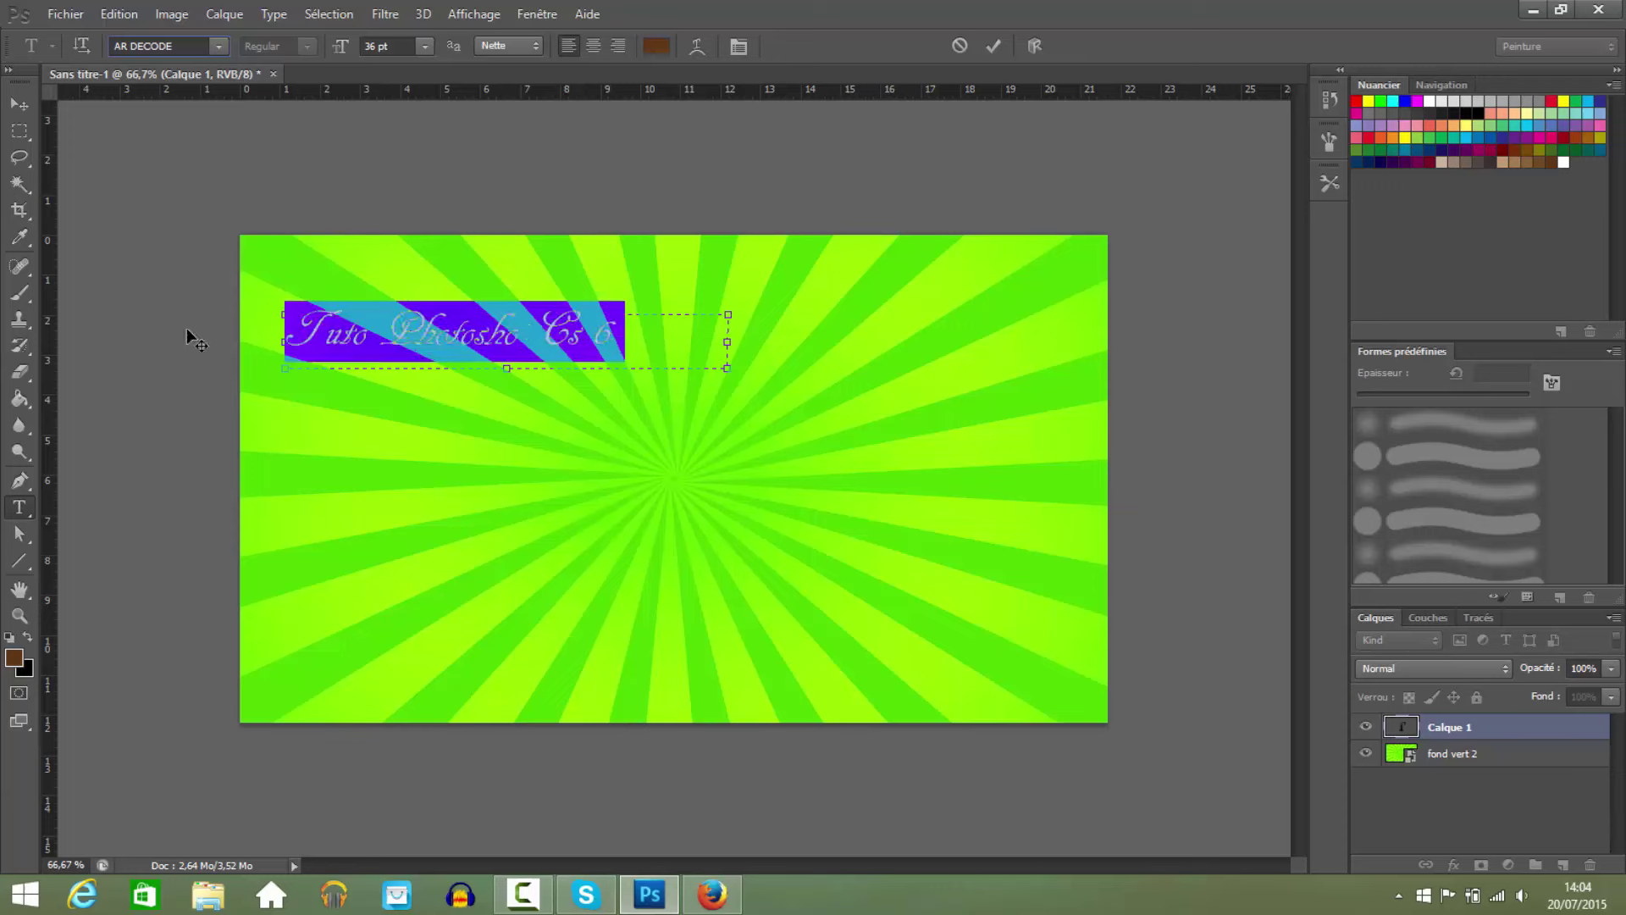
left_click(204, 56)
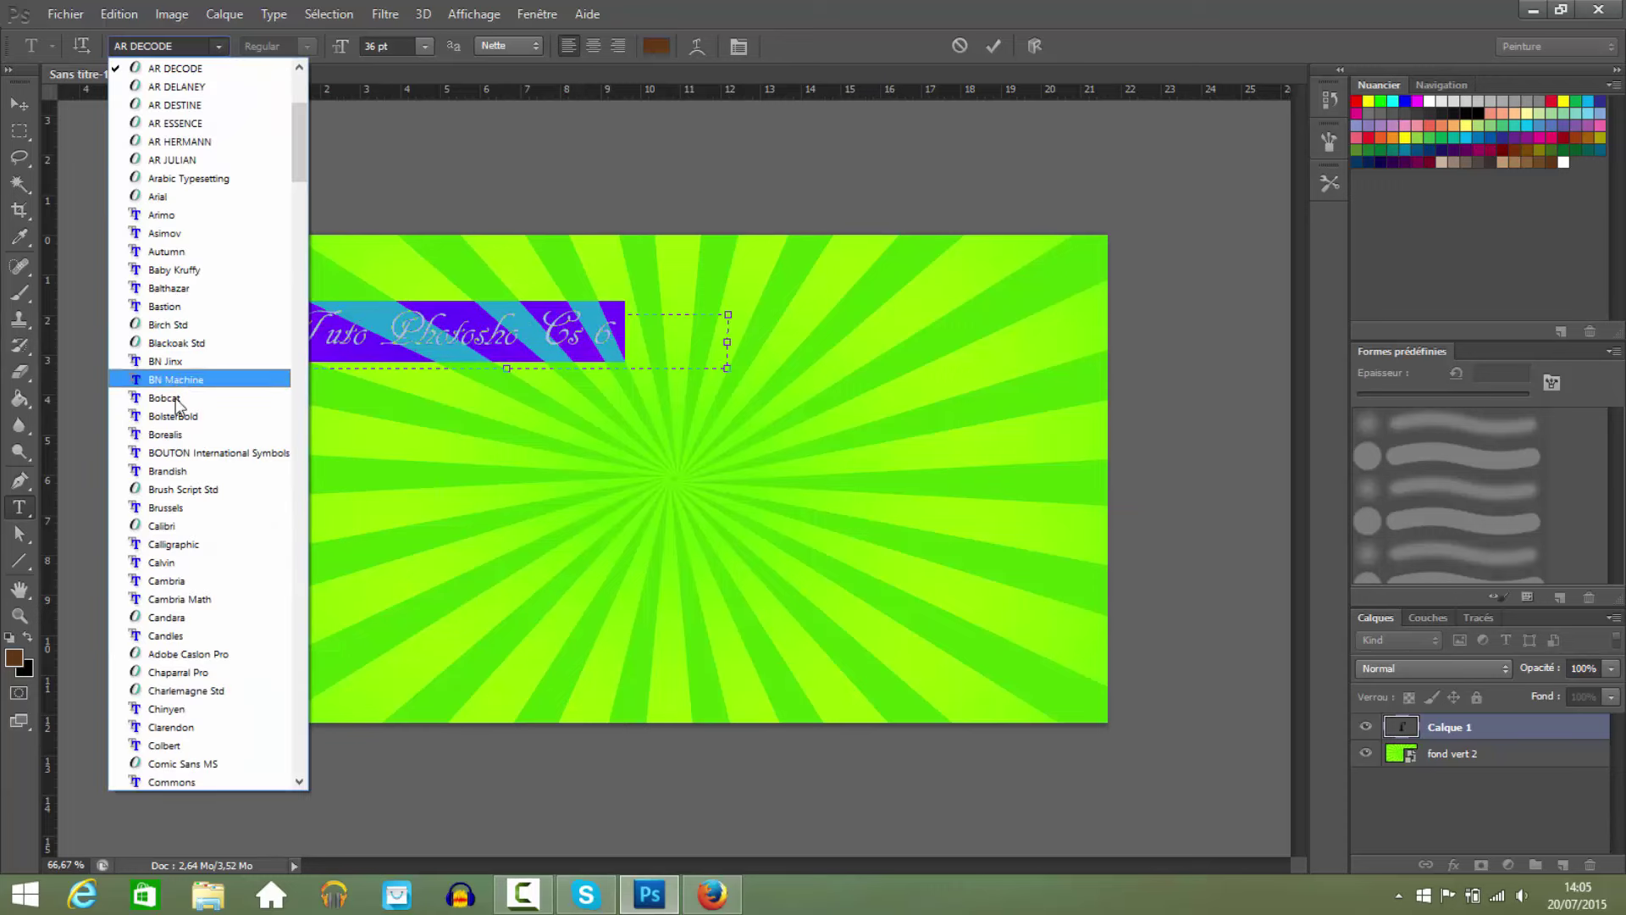
left_click(190, 454)
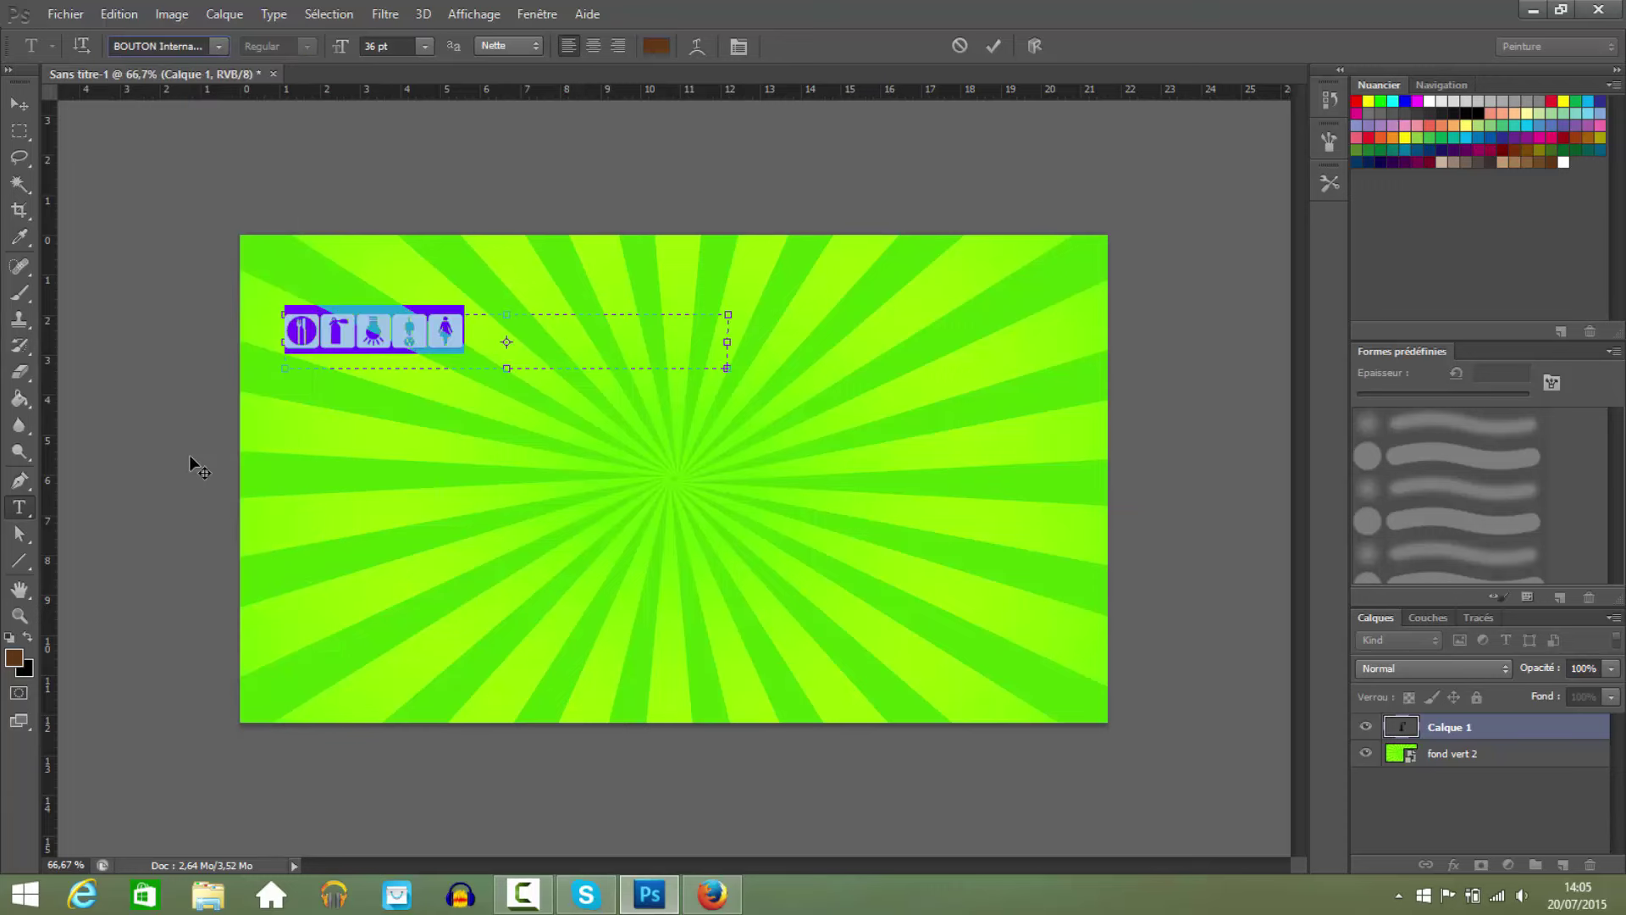
Try the Colbert font on the selected text, and change its font to Eagle Strike.
left_click(214, 46)
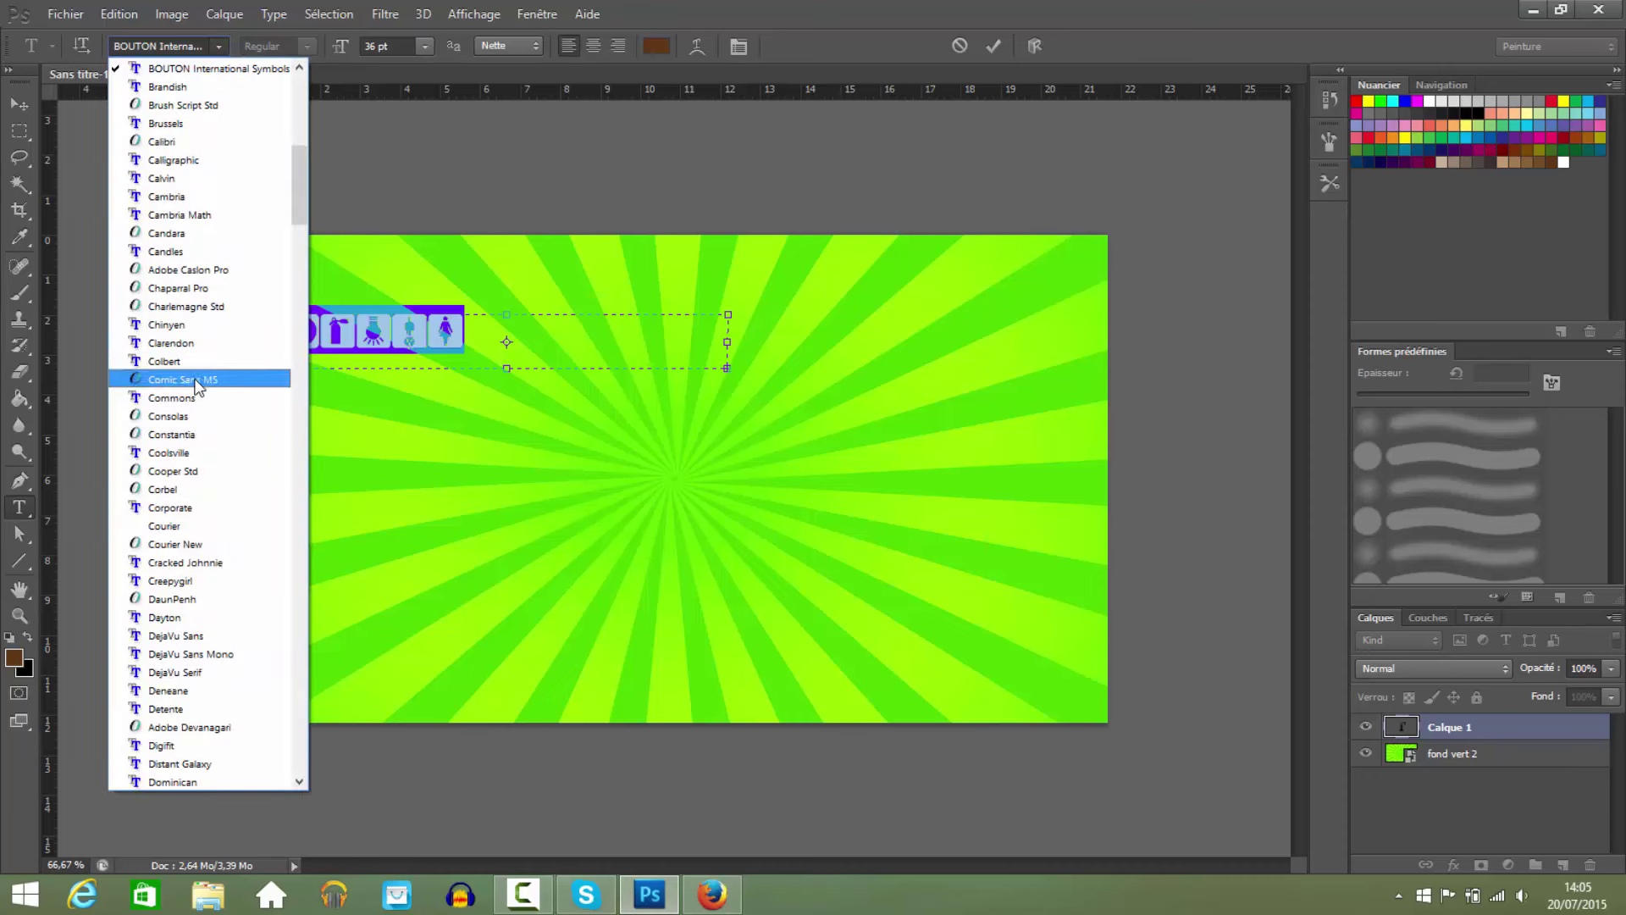
left_click(195, 361)
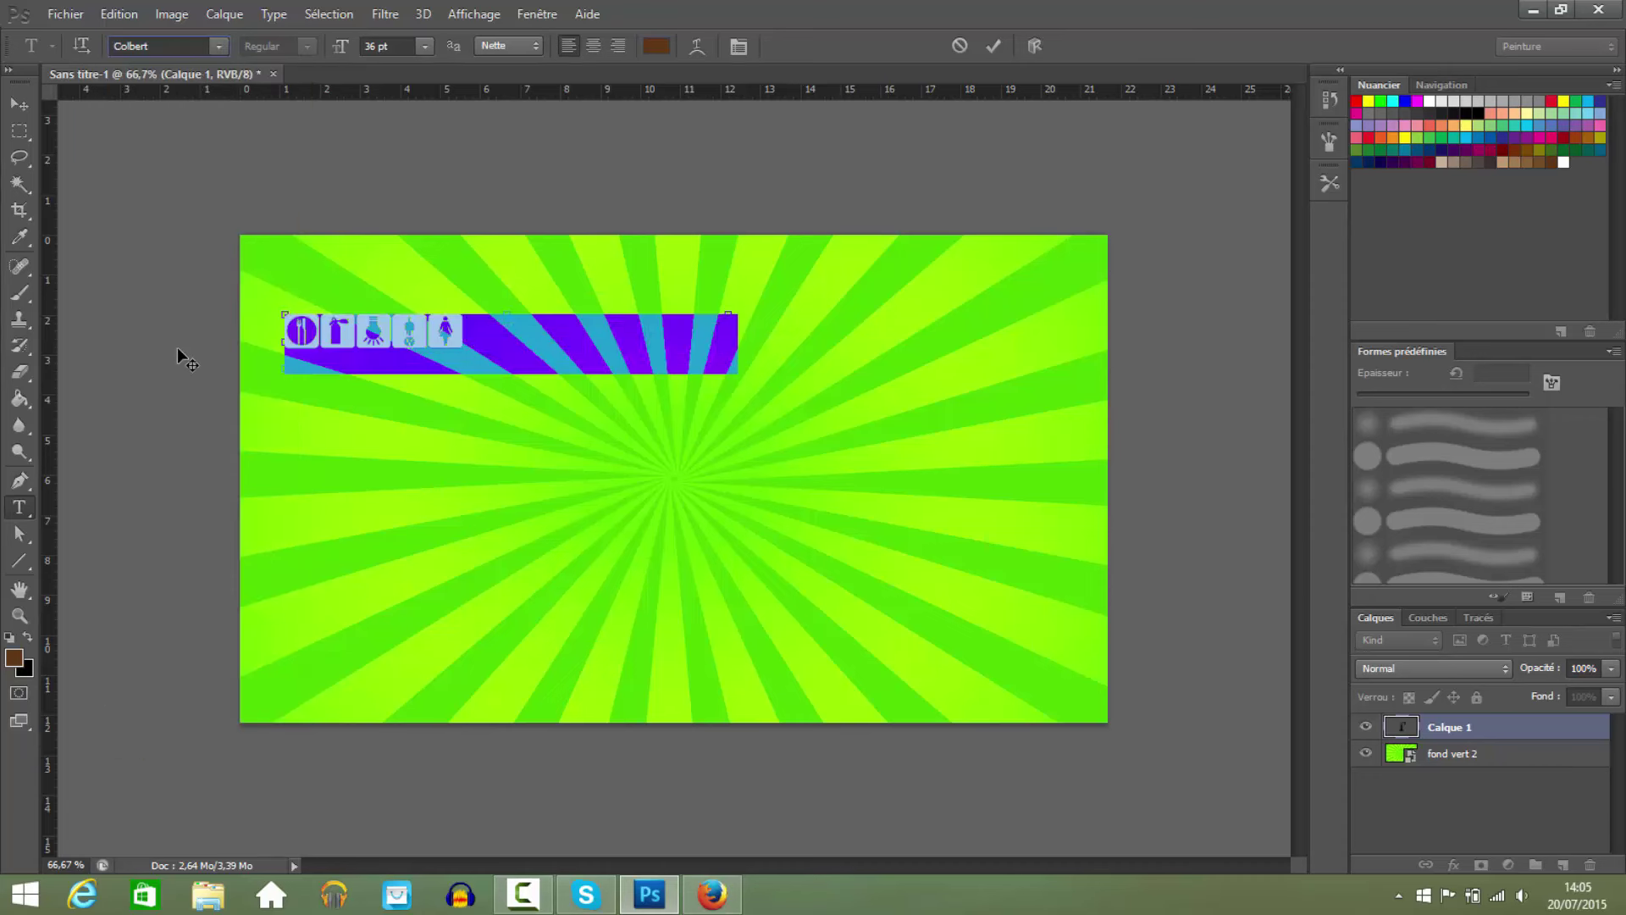
left_click(207, 42)
left_click(211, 562)
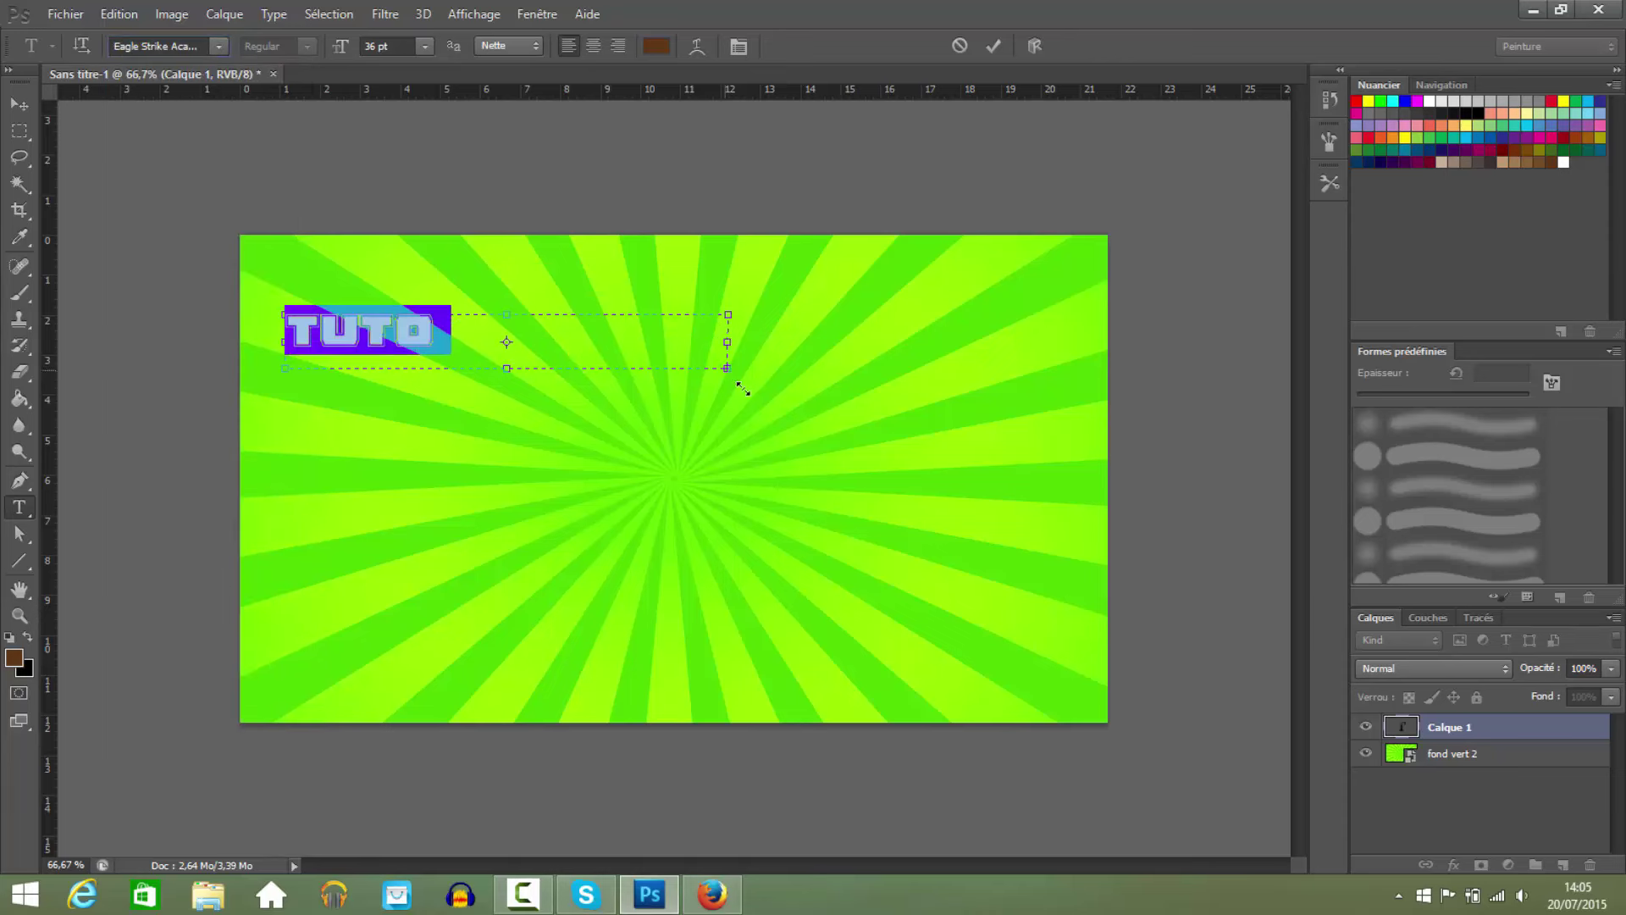
Enlarge the text box until the whole title fits on one line, and move the title toward the middle of the canvas.
left_click_drag(743, 389, 917, 503)
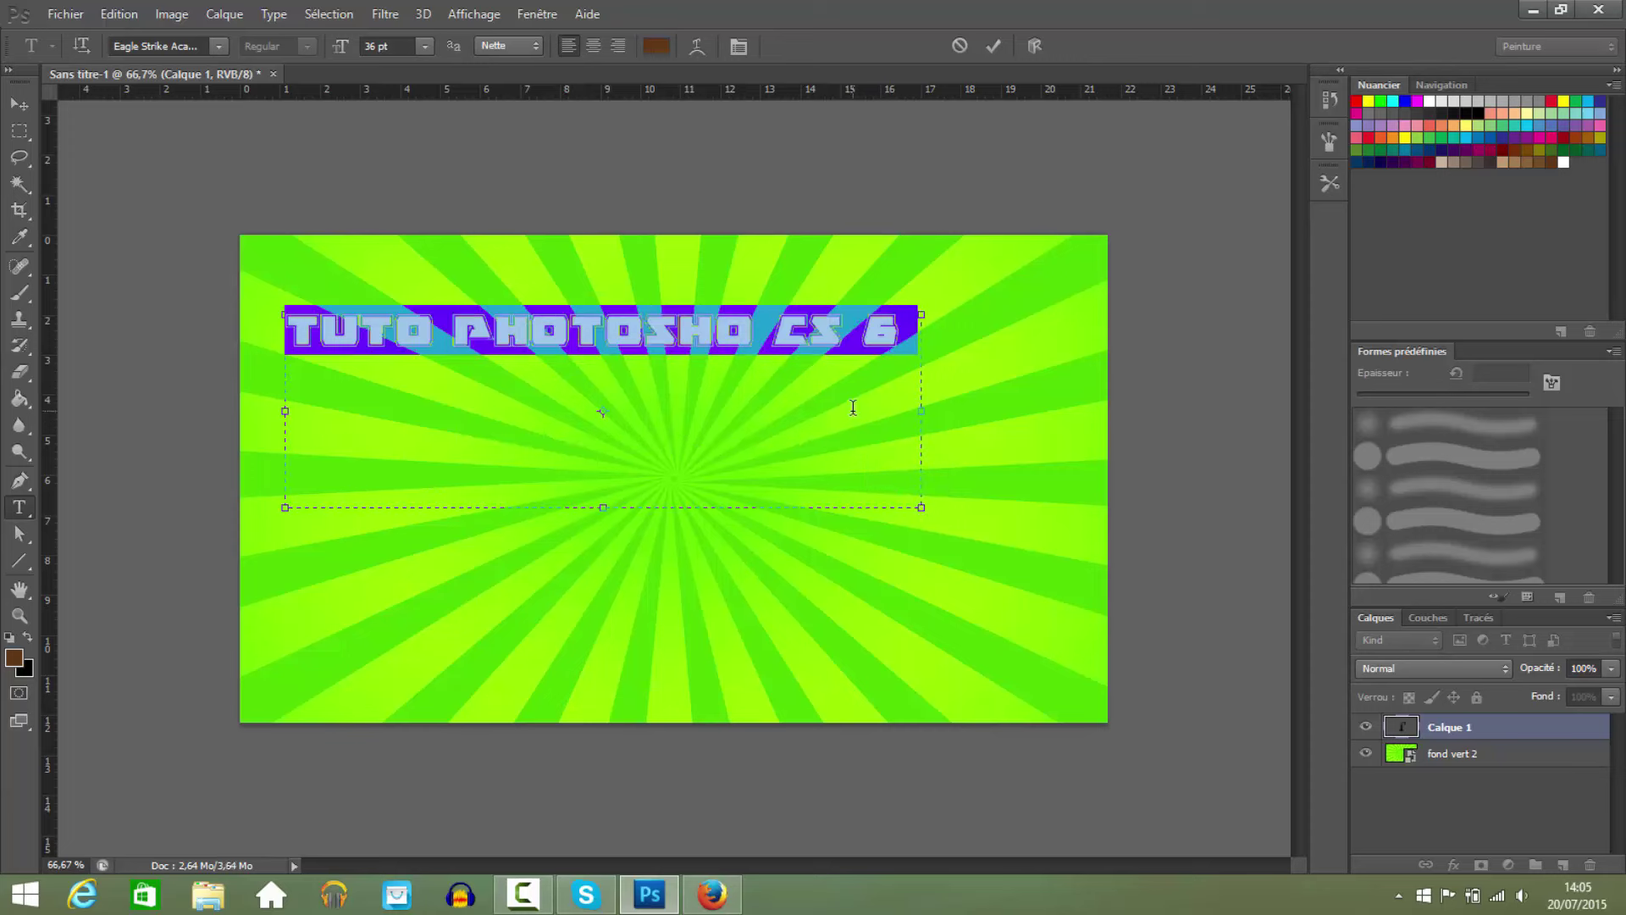
left_click(853, 407)
left_click(20, 103)
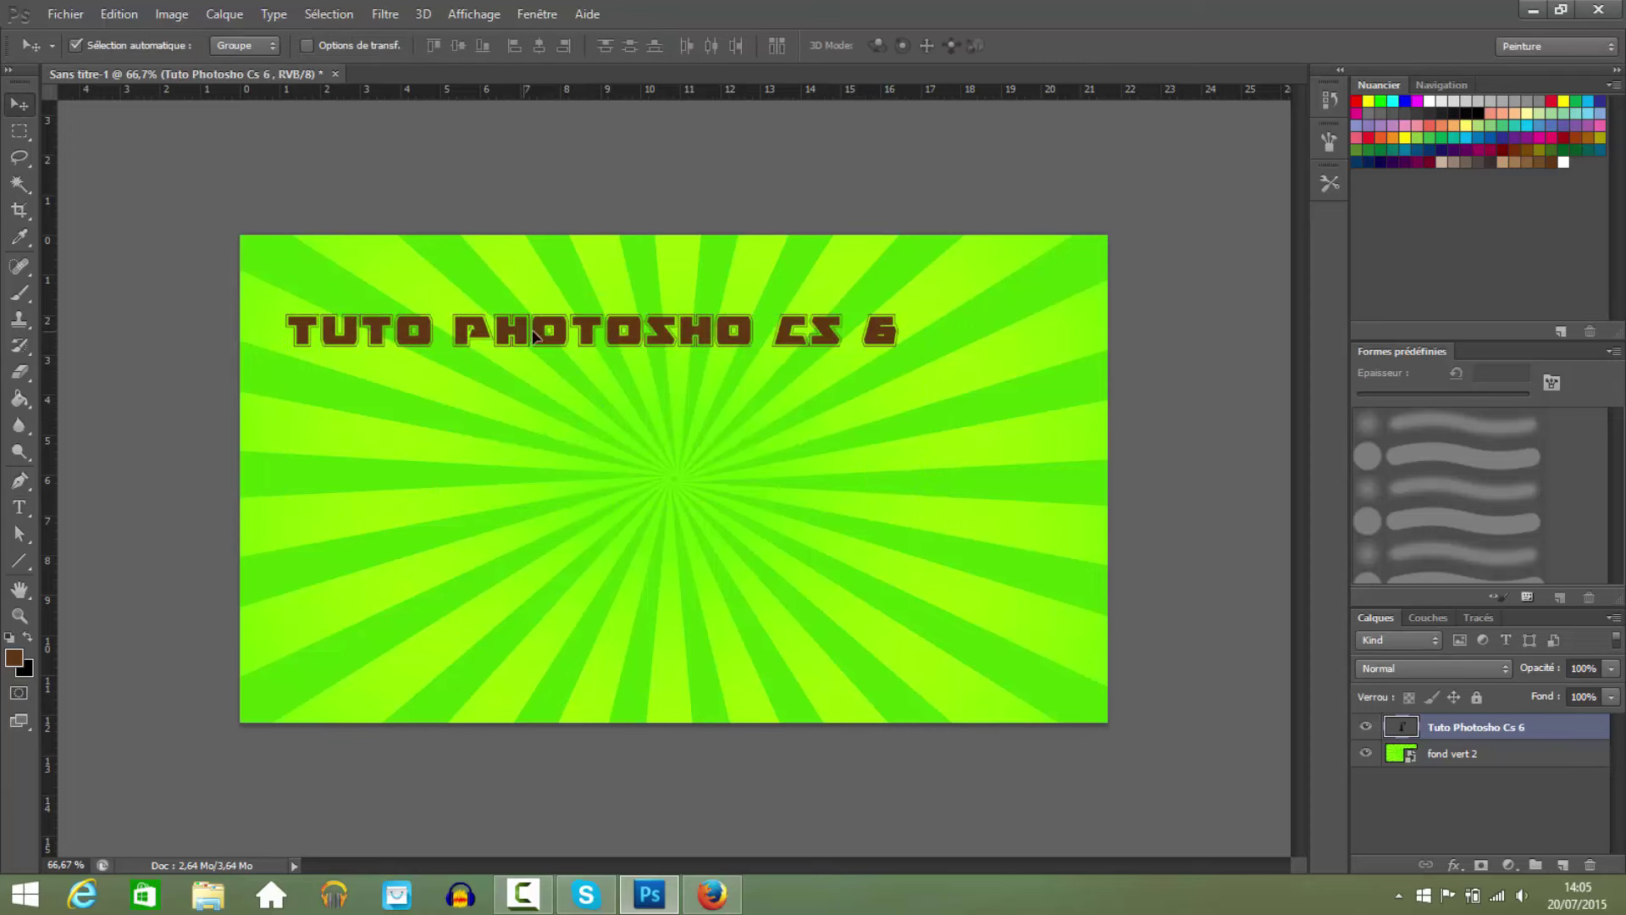
left_click_drag(533, 333, 593, 446)
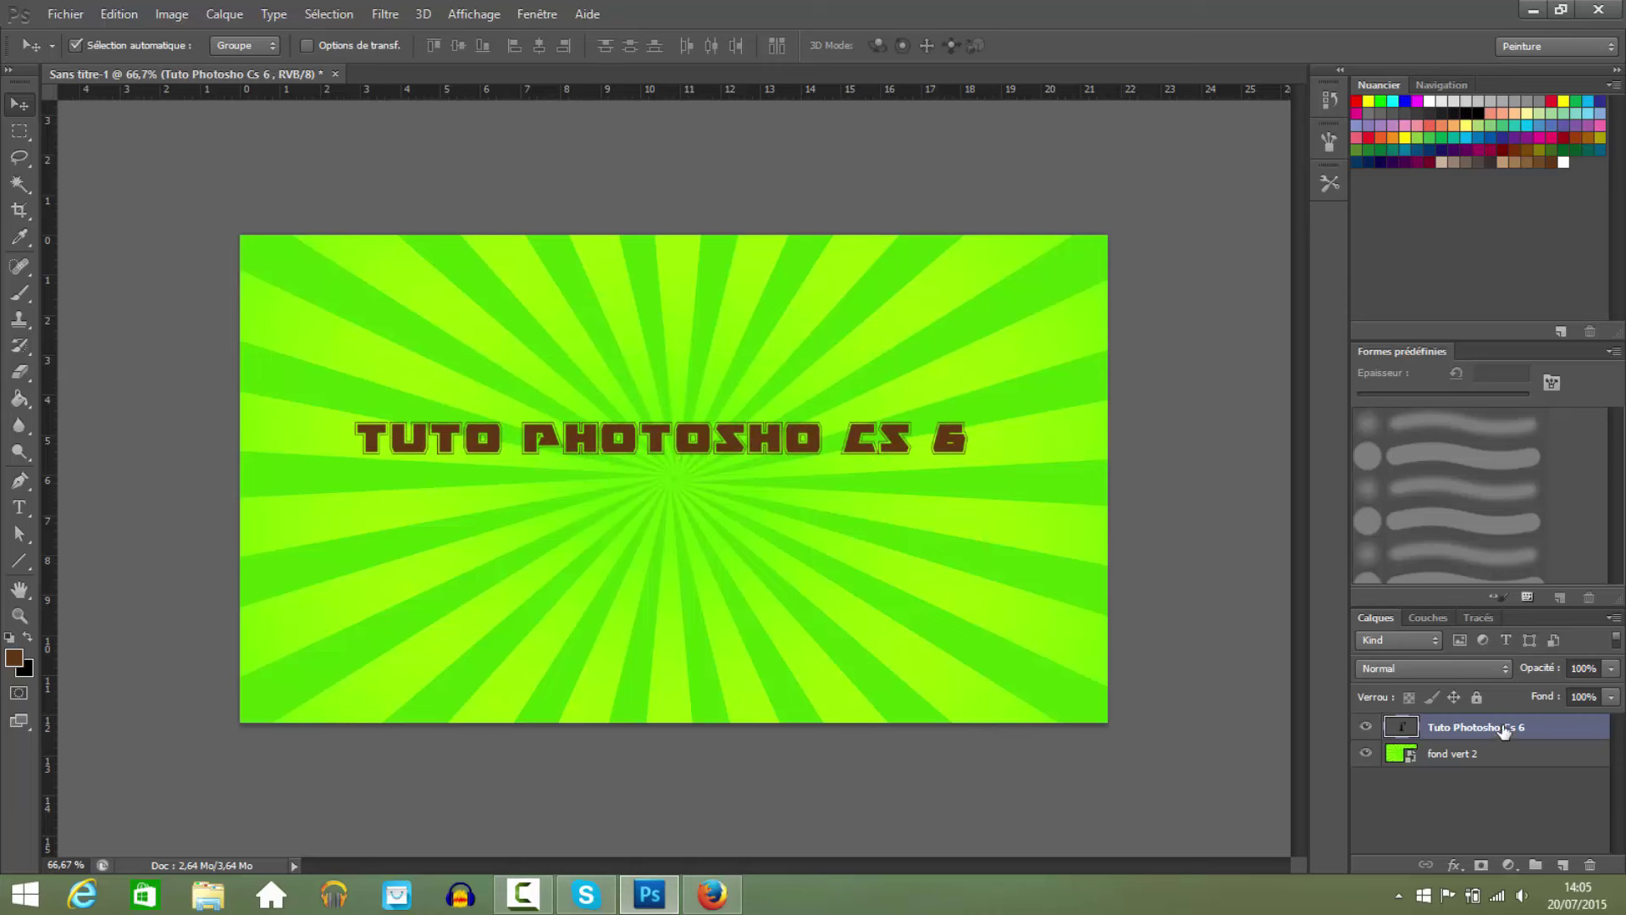
mouse_move(722, 441)
left_mouse_down()
mouse_move(771, 430)
mouse_move(715, 425)
left_mouse_up()
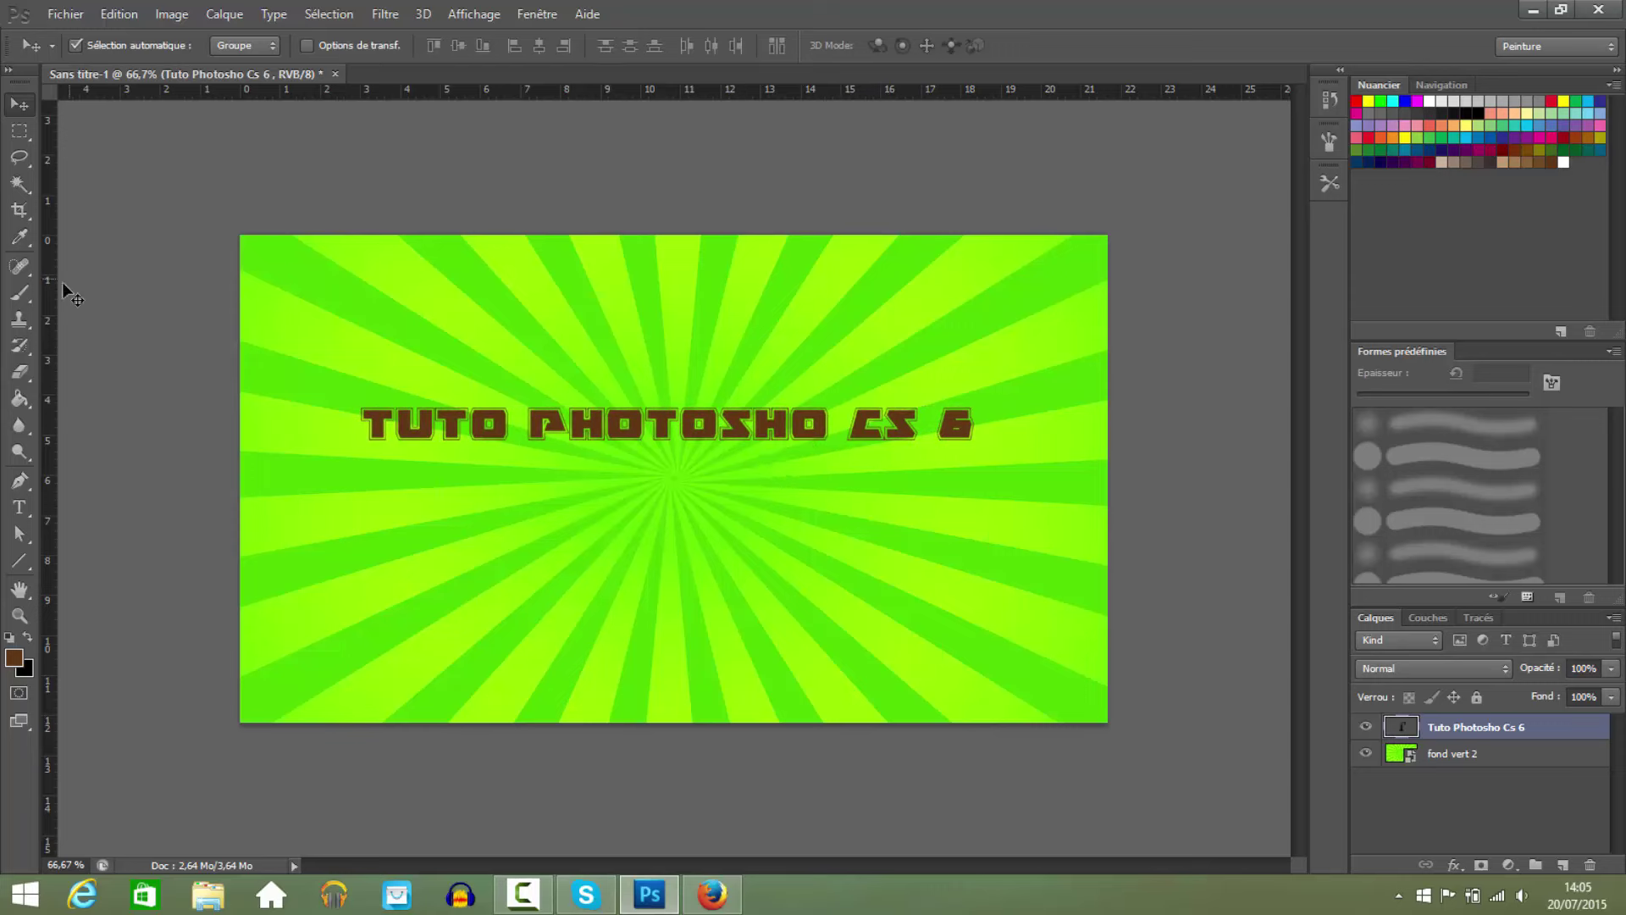
Add the missing P so the title reads "Tuto Photoshop Cs 6", and resize the text box to hold it on one line.
left_click(19, 506)
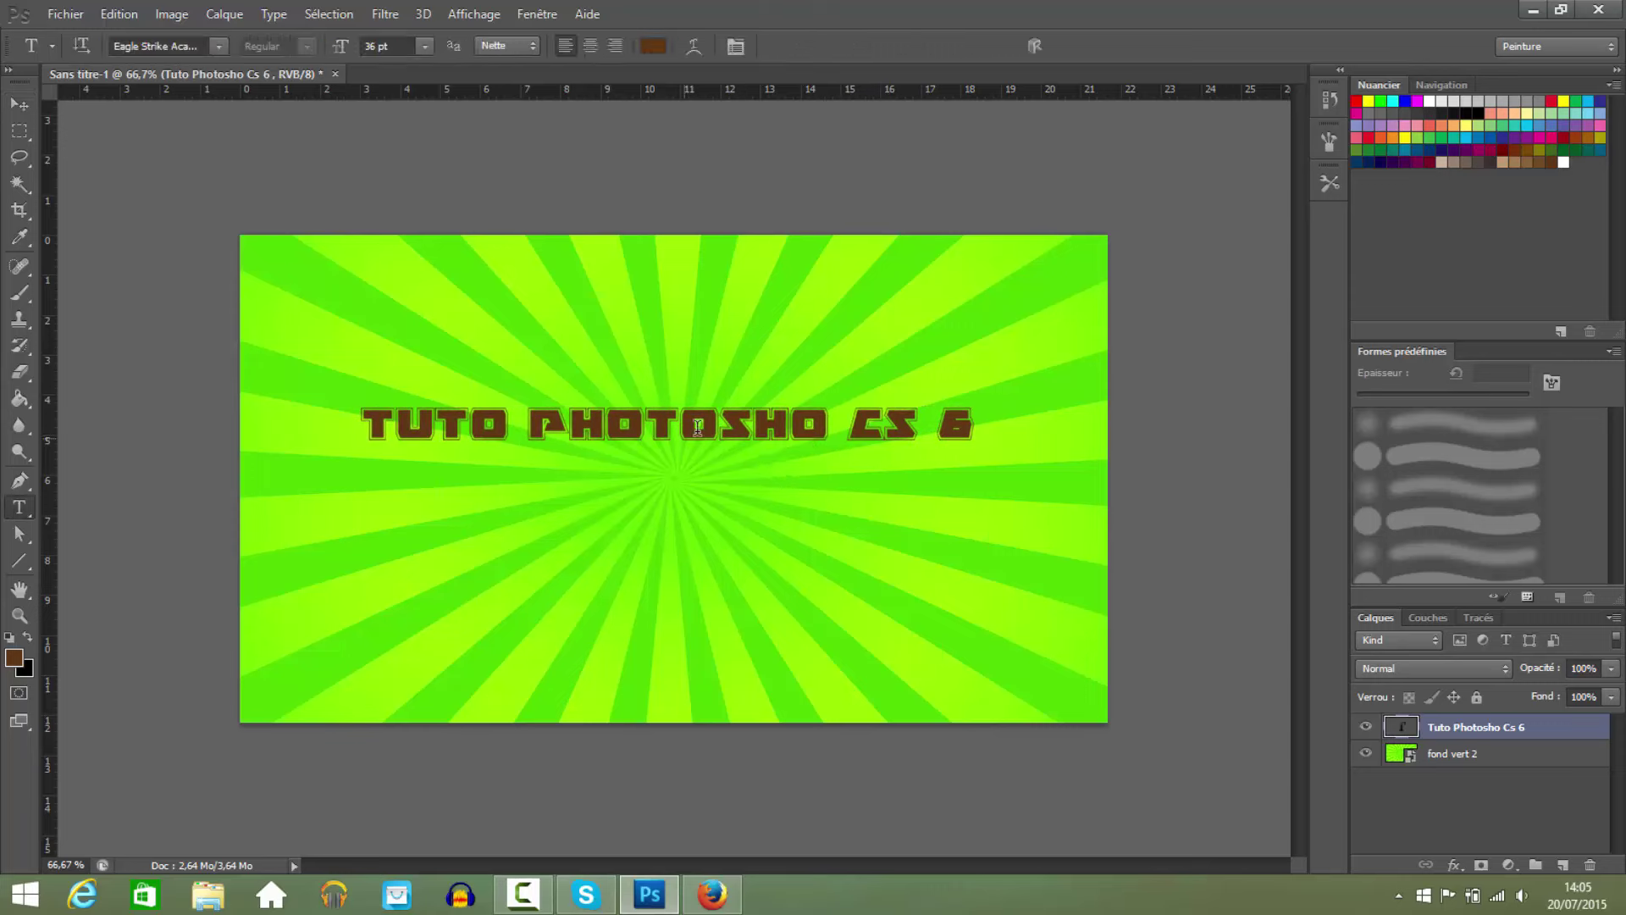
left_click(818, 421)
type("P")
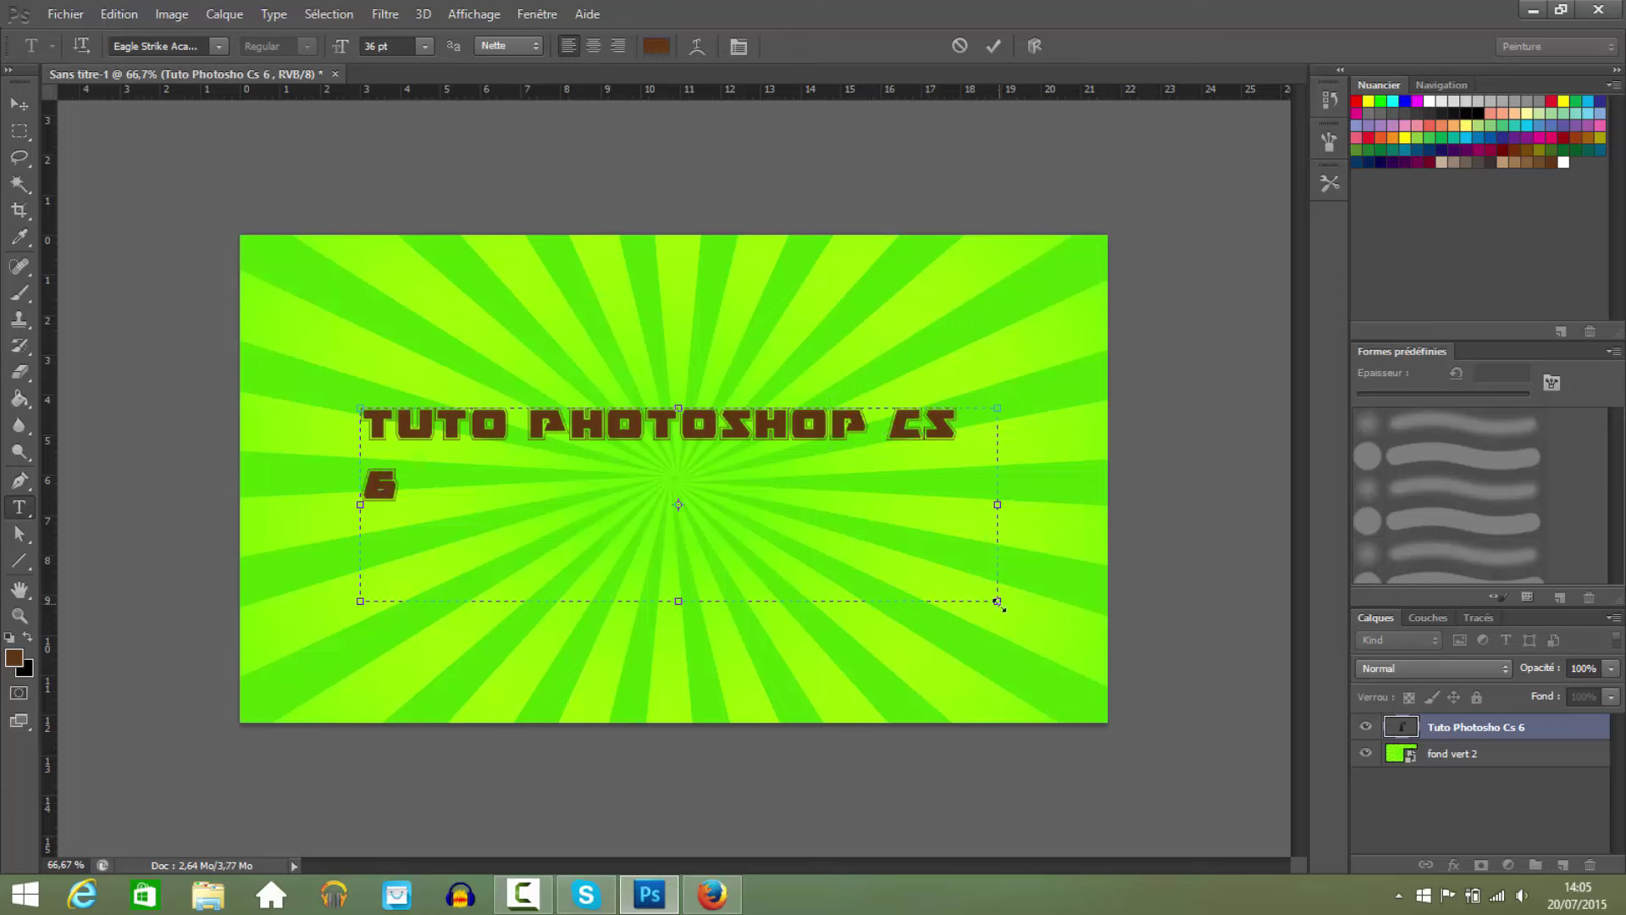
left_click_drag(998, 601, 1084, 673)
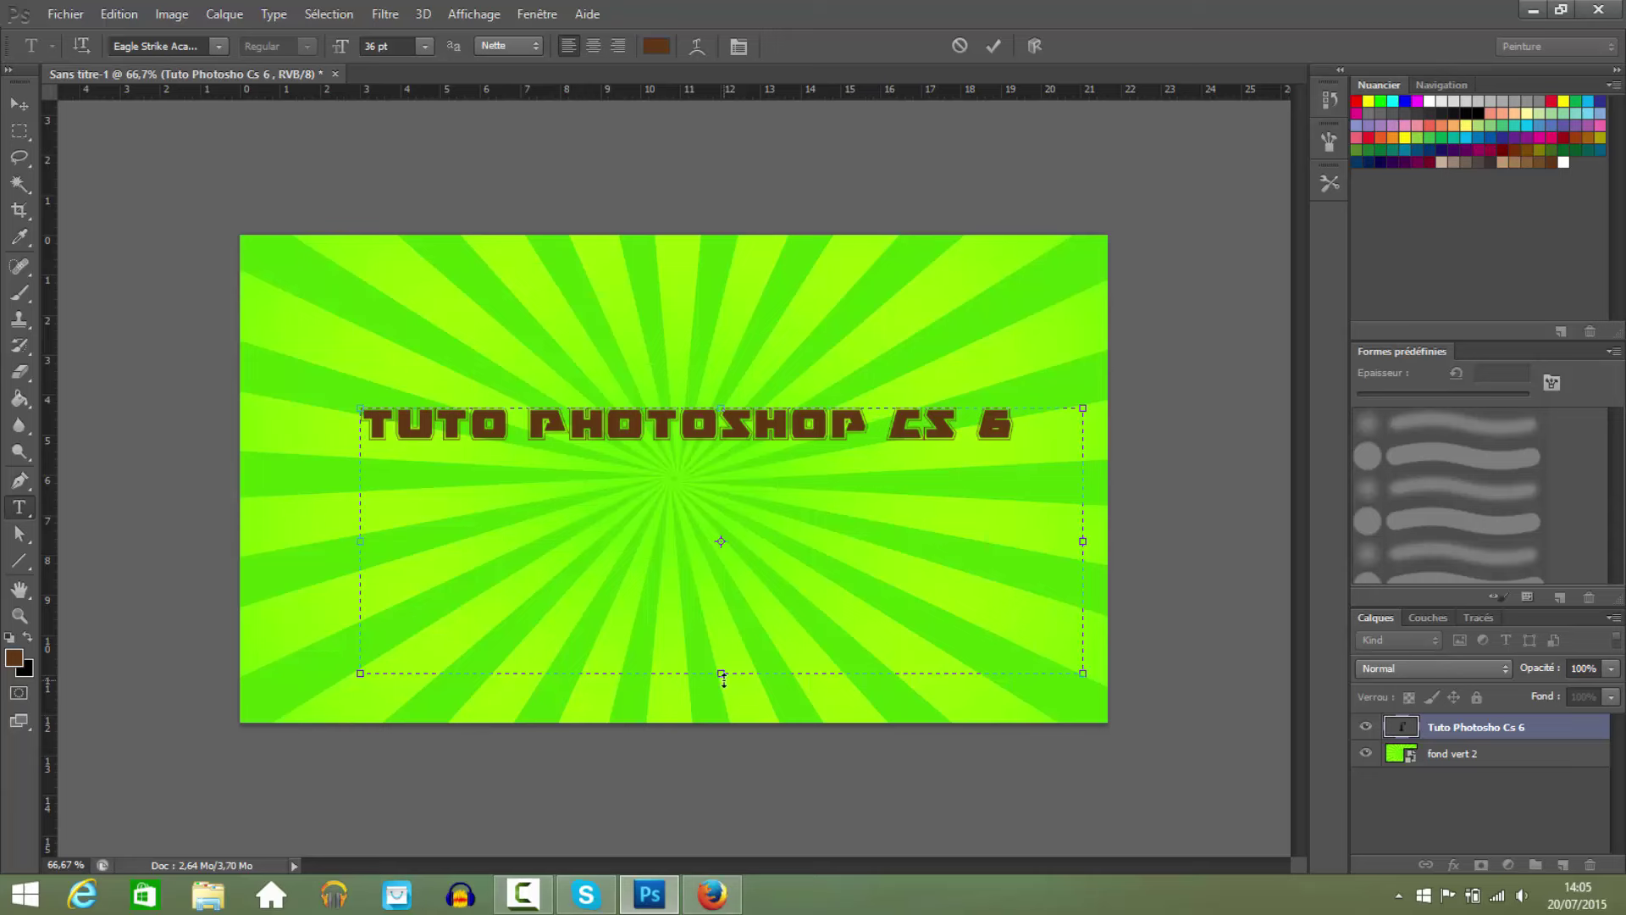
left_click_drag(721, 675, 690, 473)
left_click(22, 103)
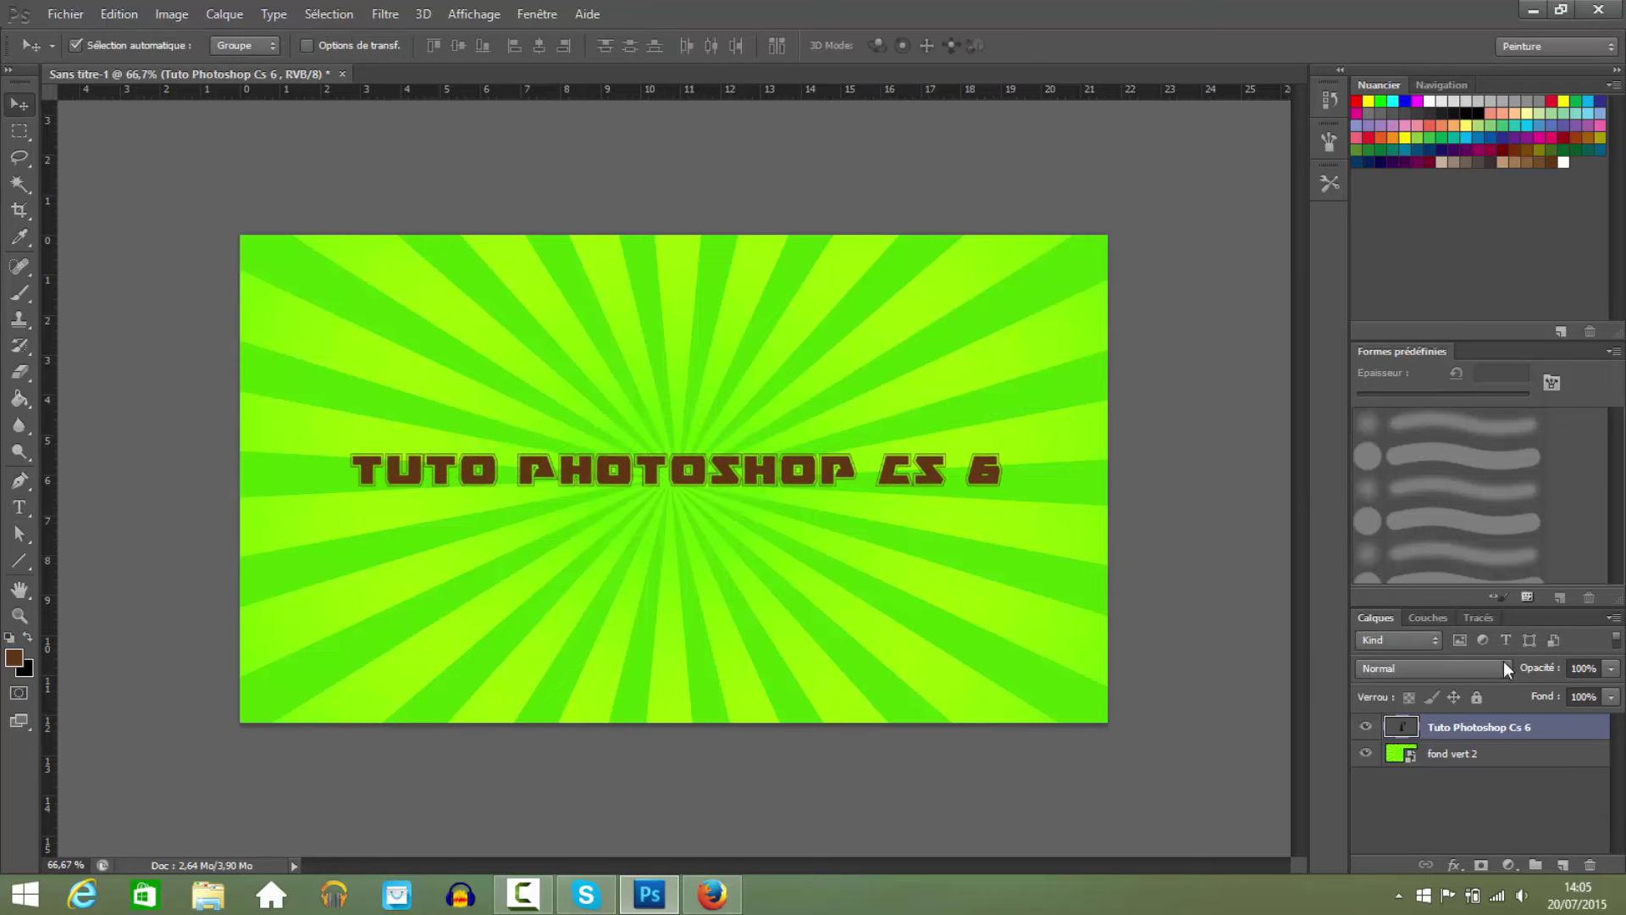
Open the blending options of the Tuto Photoshop Cs 6 layer and enable a Contour (stroke) effect with its settings shown.
right_click(1501, 734)
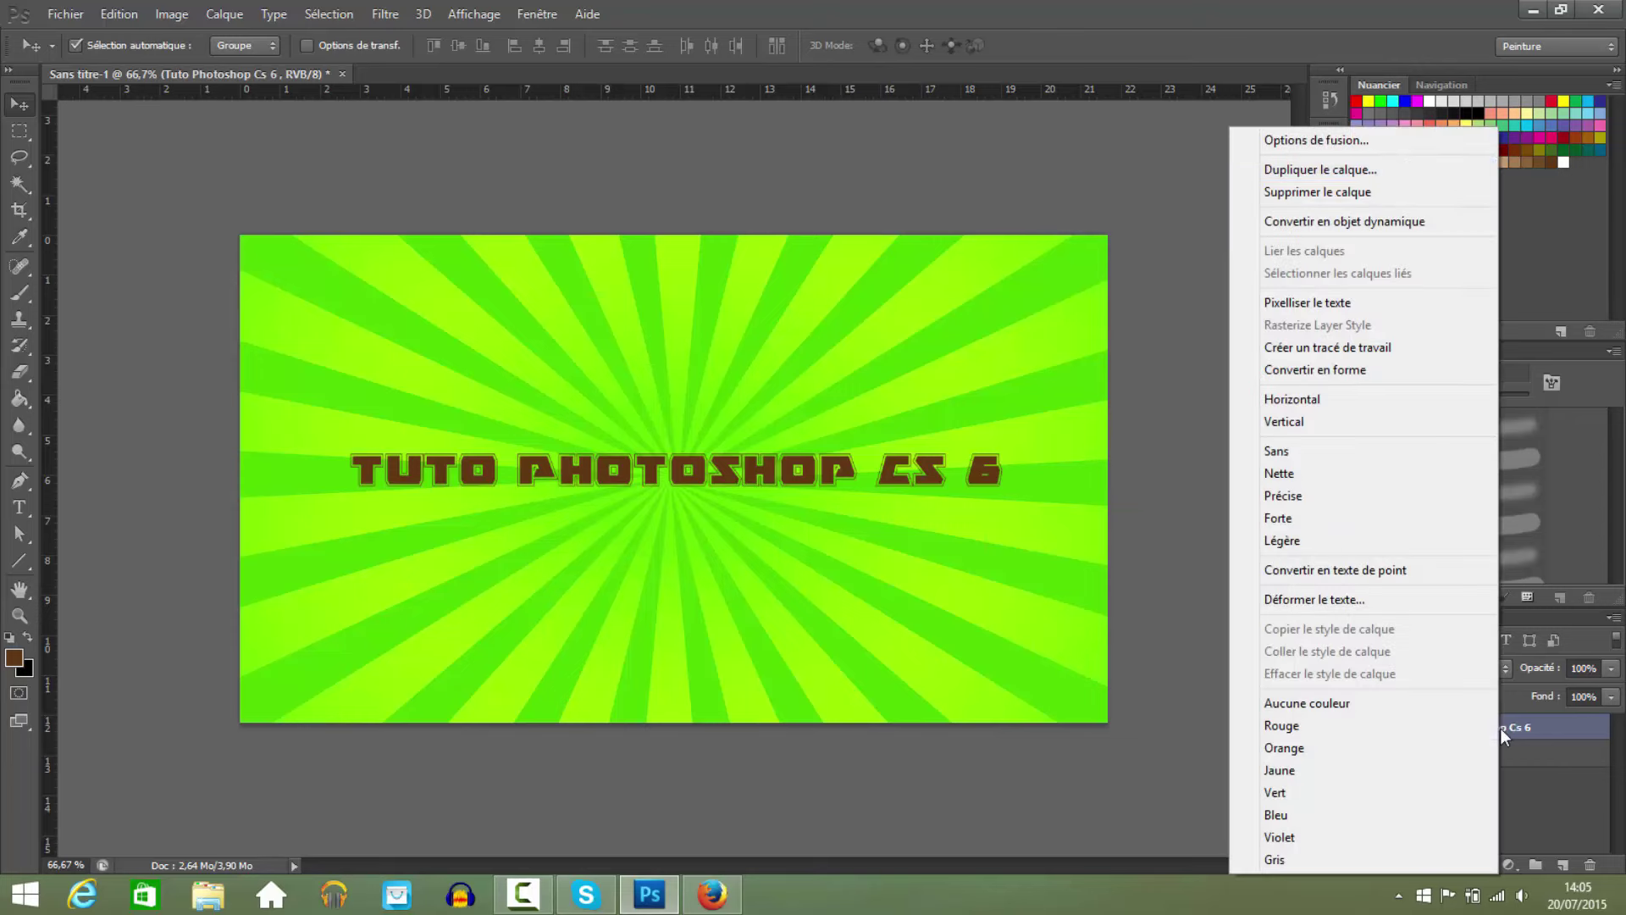
left_click(1330, 141)
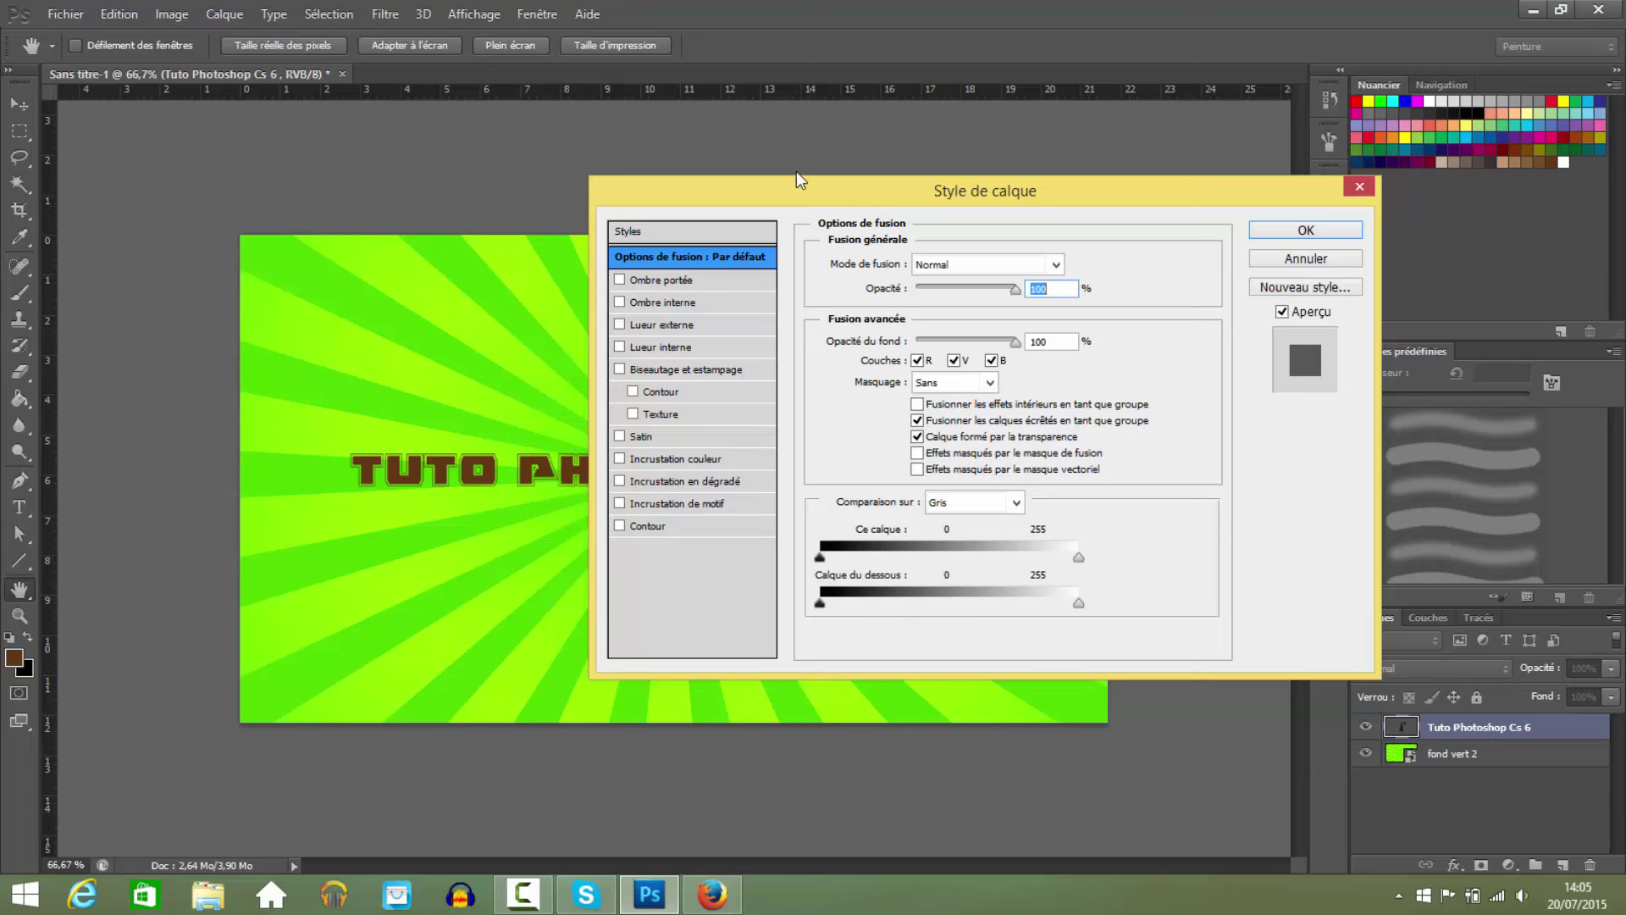
left_click_drag(736, 202, 812, 192)
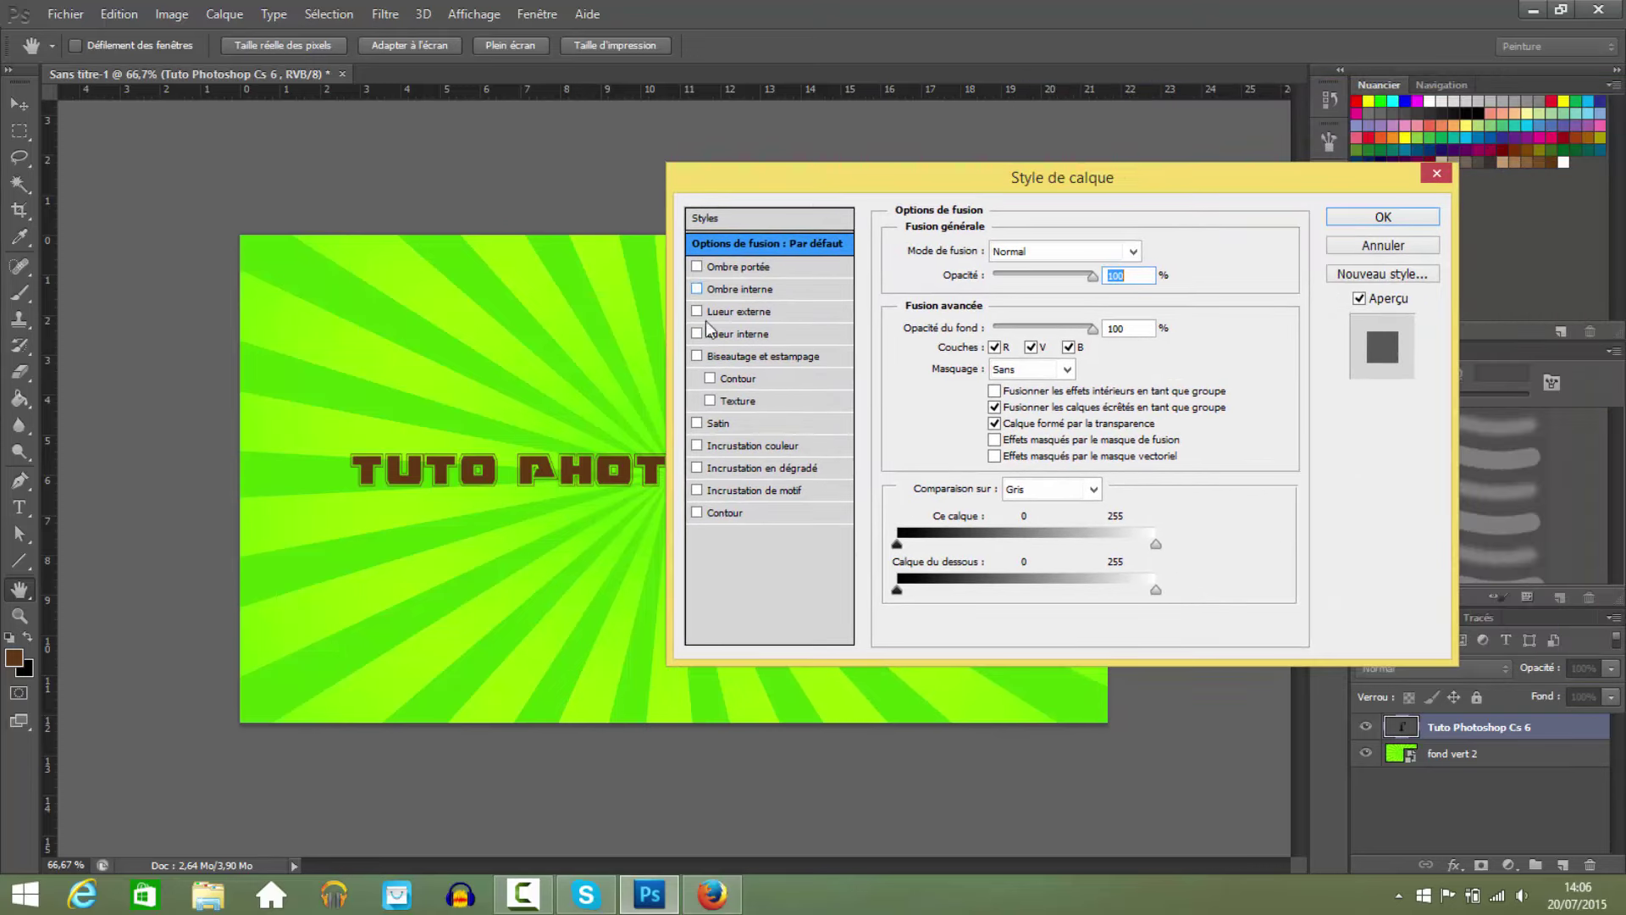
left_click(697, 512)
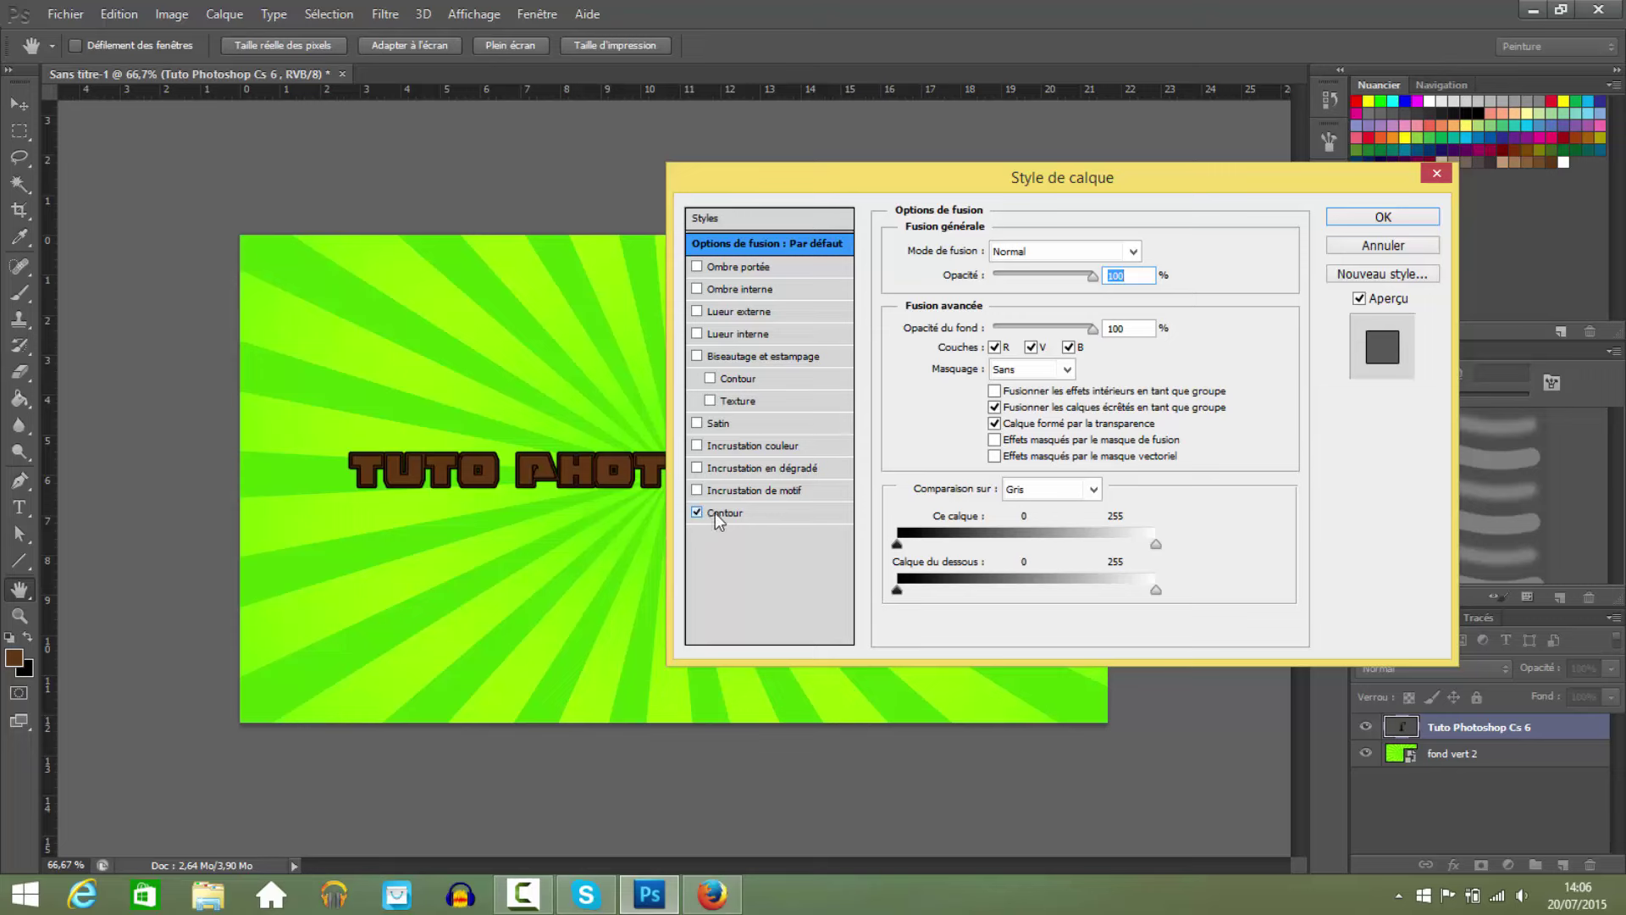
left_click(717, 512)
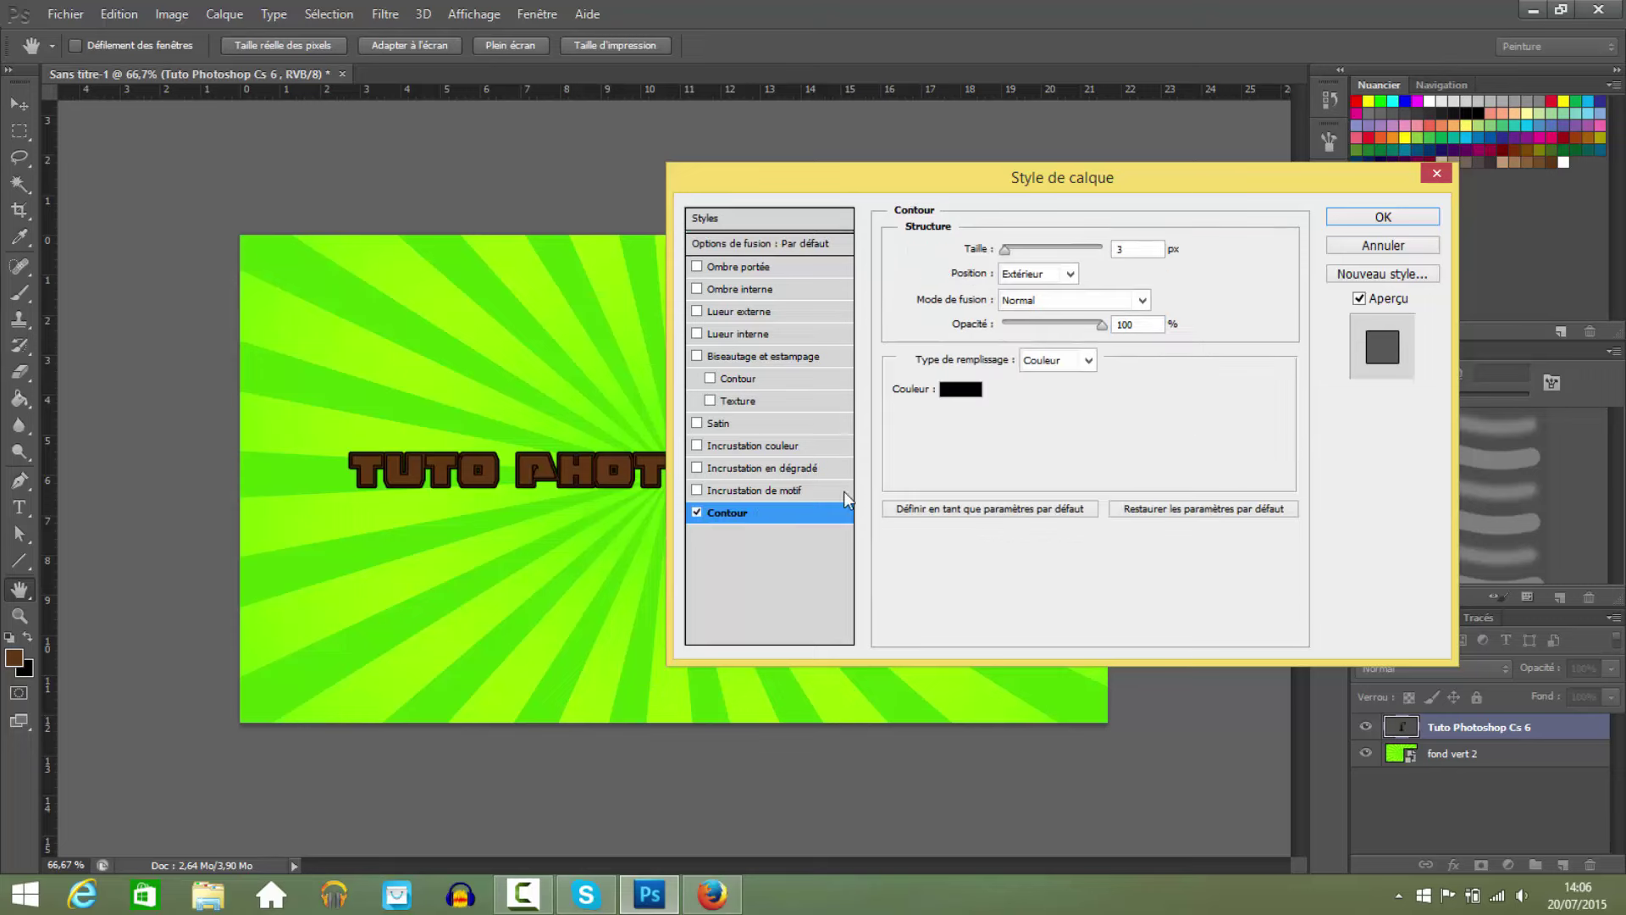
Try a purple stroke colour, bf52de, and restore the stroke to black.
left_click(956, 390)
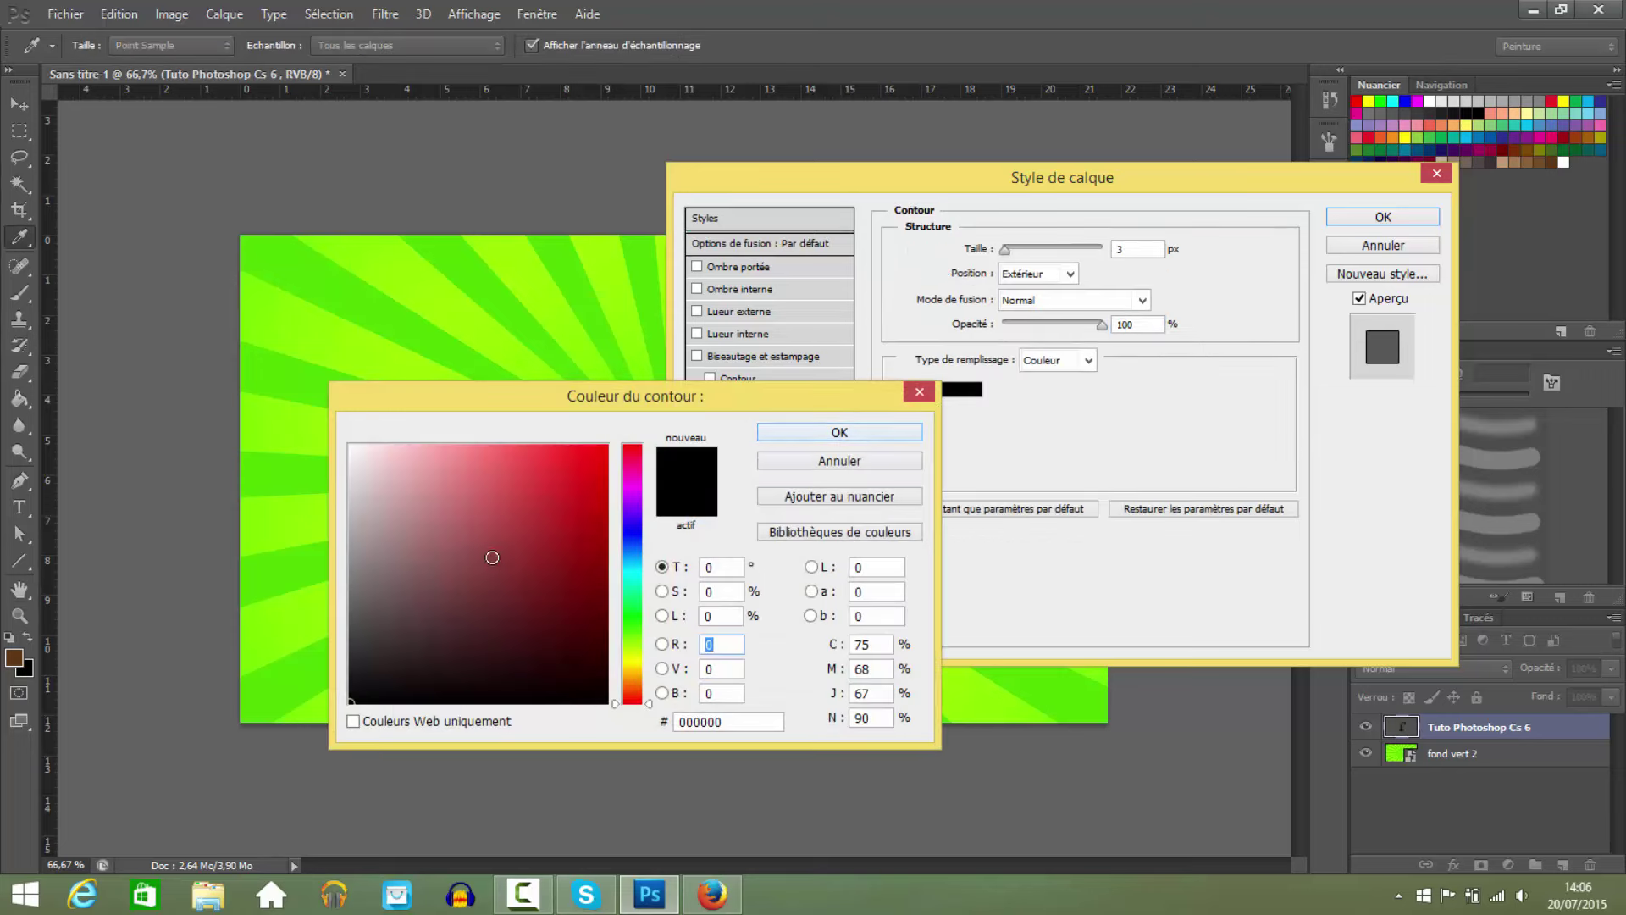
left_click_drag(492, 558, 519, 475)
left_click(632, 497)
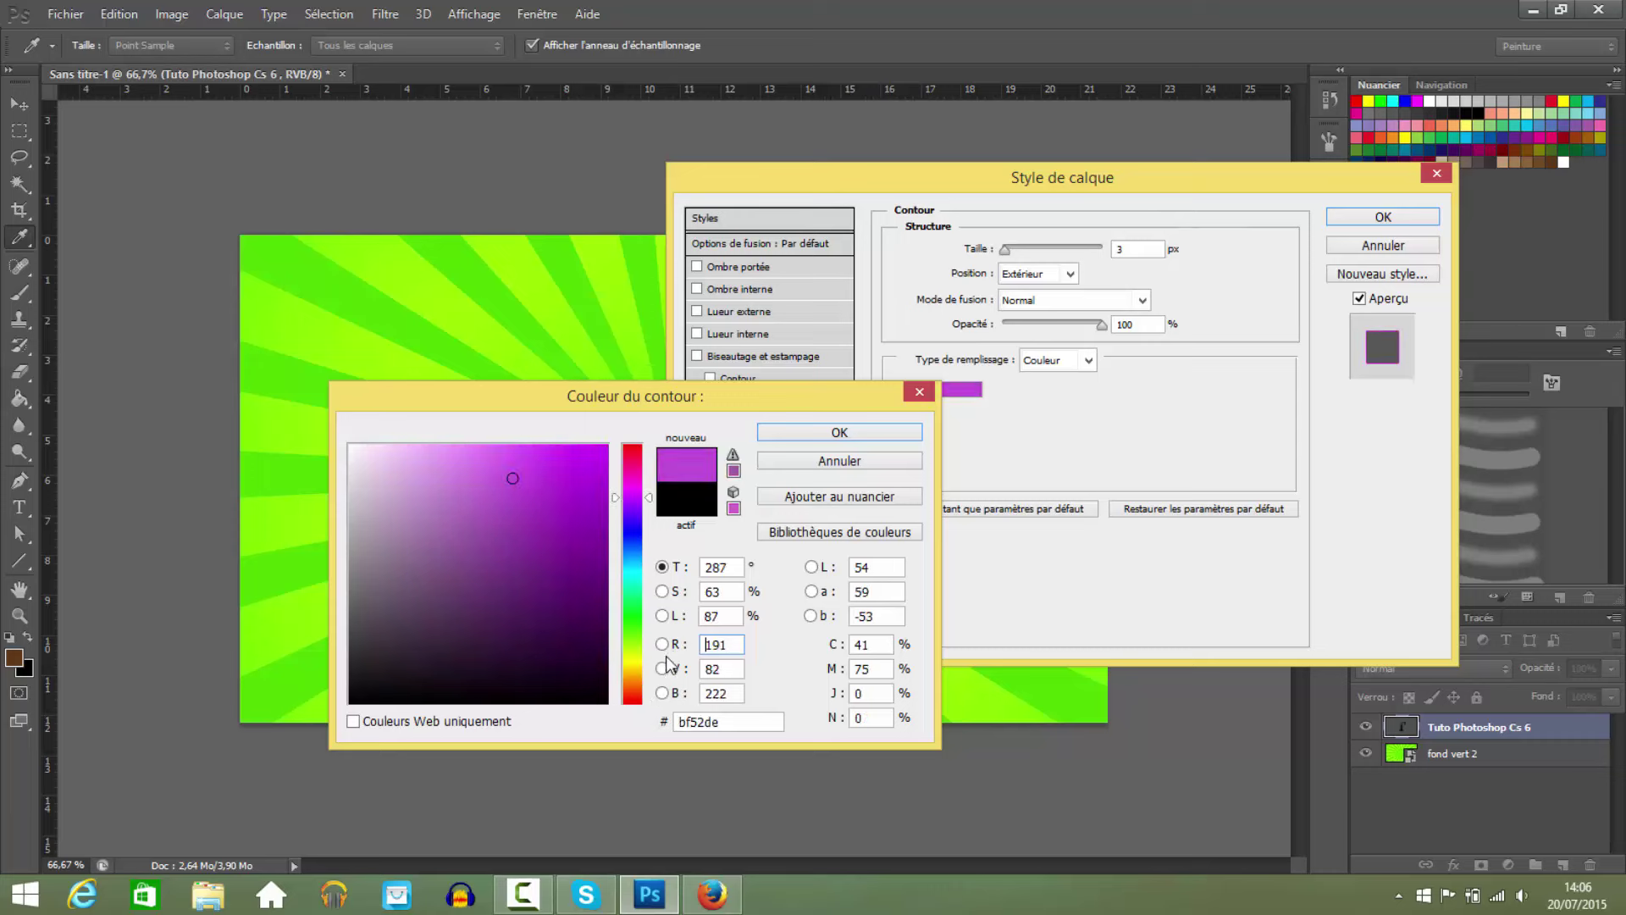
left_click(691, 502)
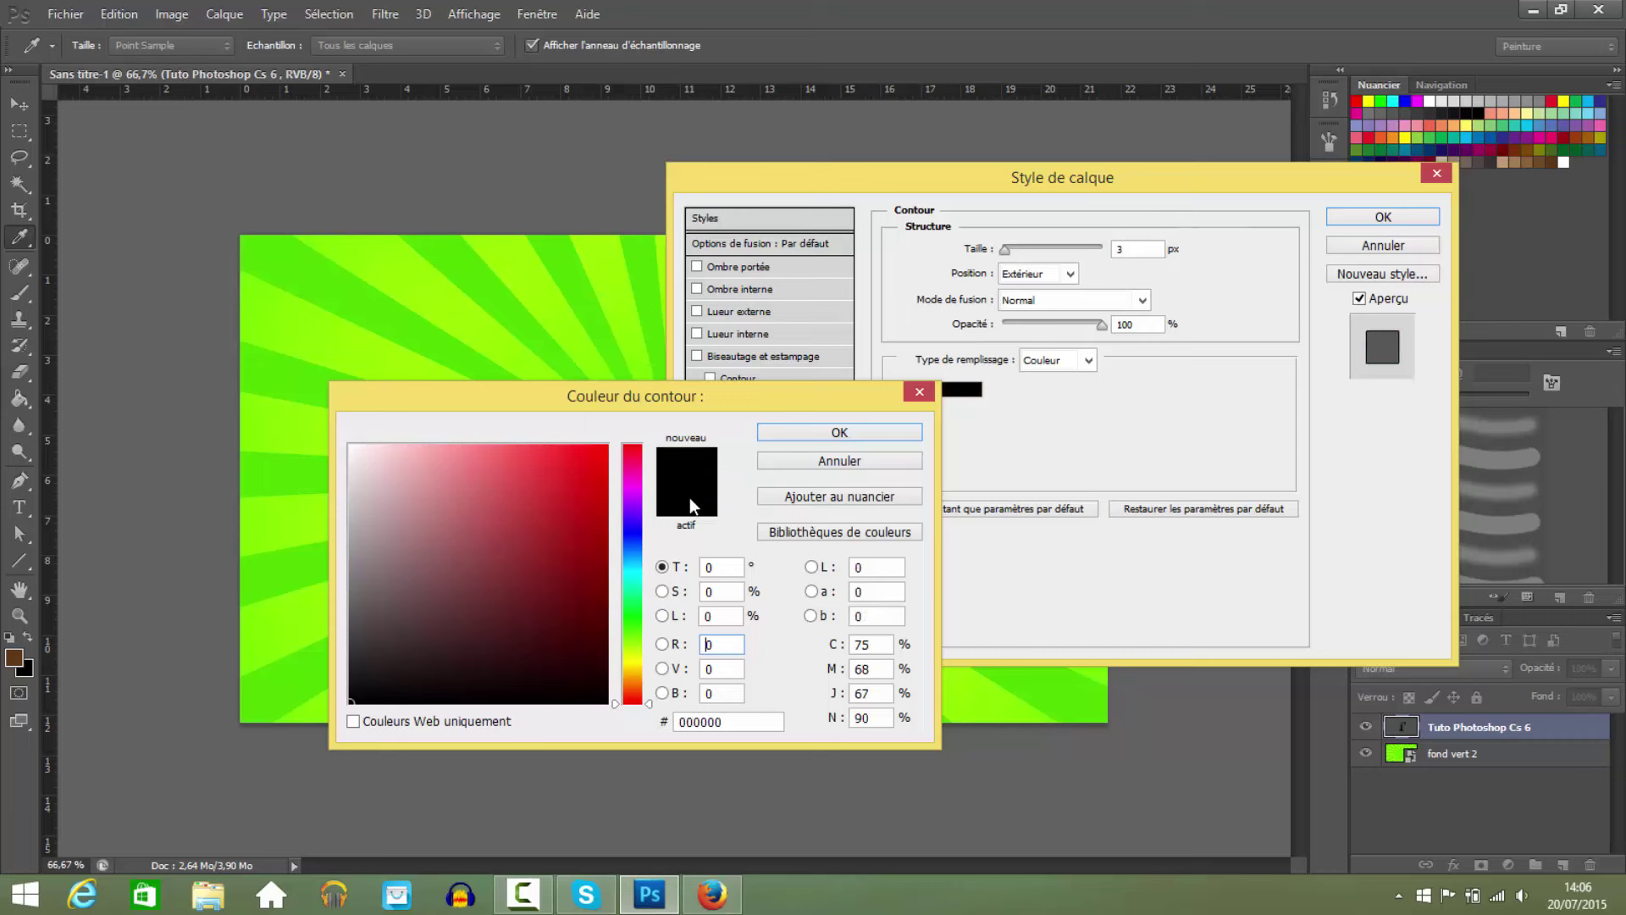
left_click(796, 432)
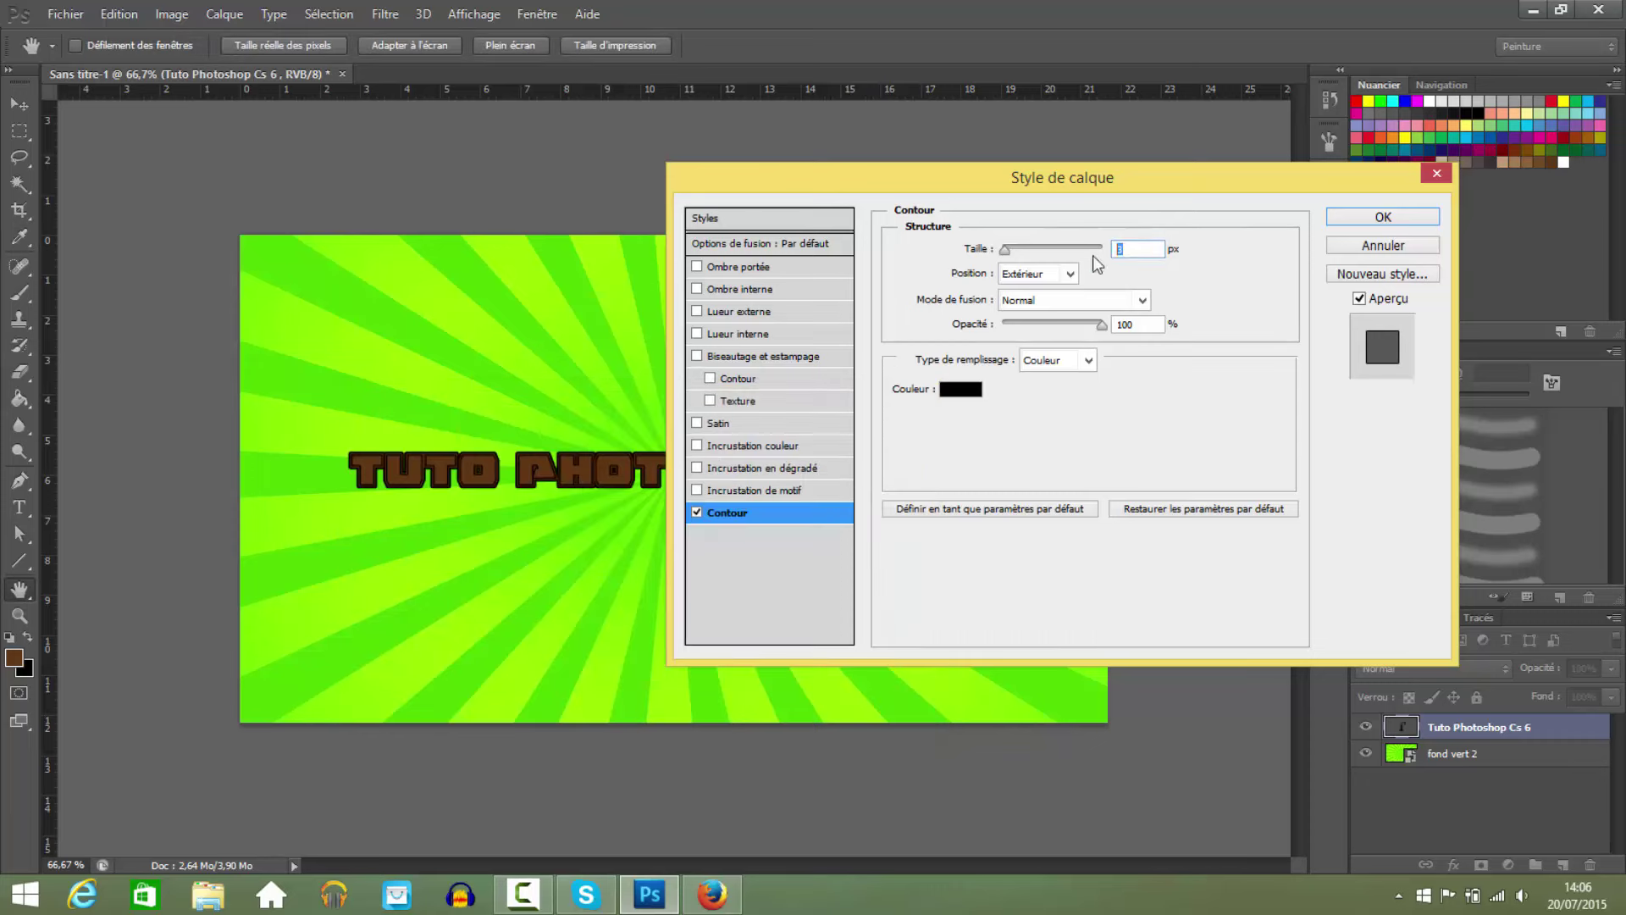
Set the stroke size to 10 px and, after comparing Intérieur, Centre and Extérieur, set its position to Centre.
left_click_drag(1006, 250, 1016, 252)
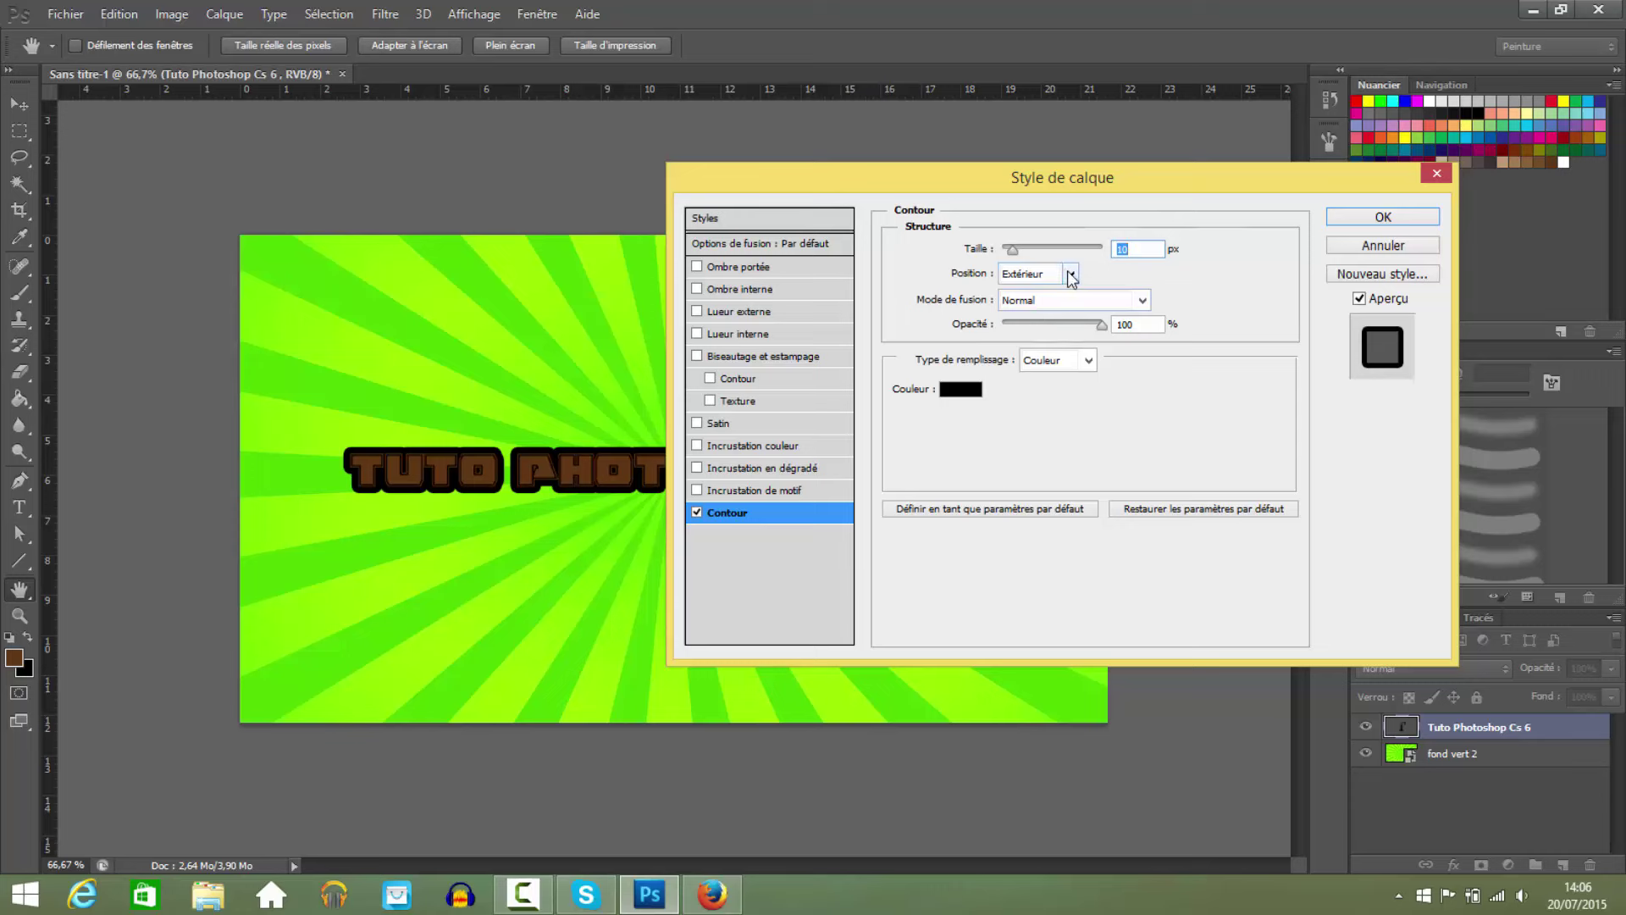
left_click(1071, 275)
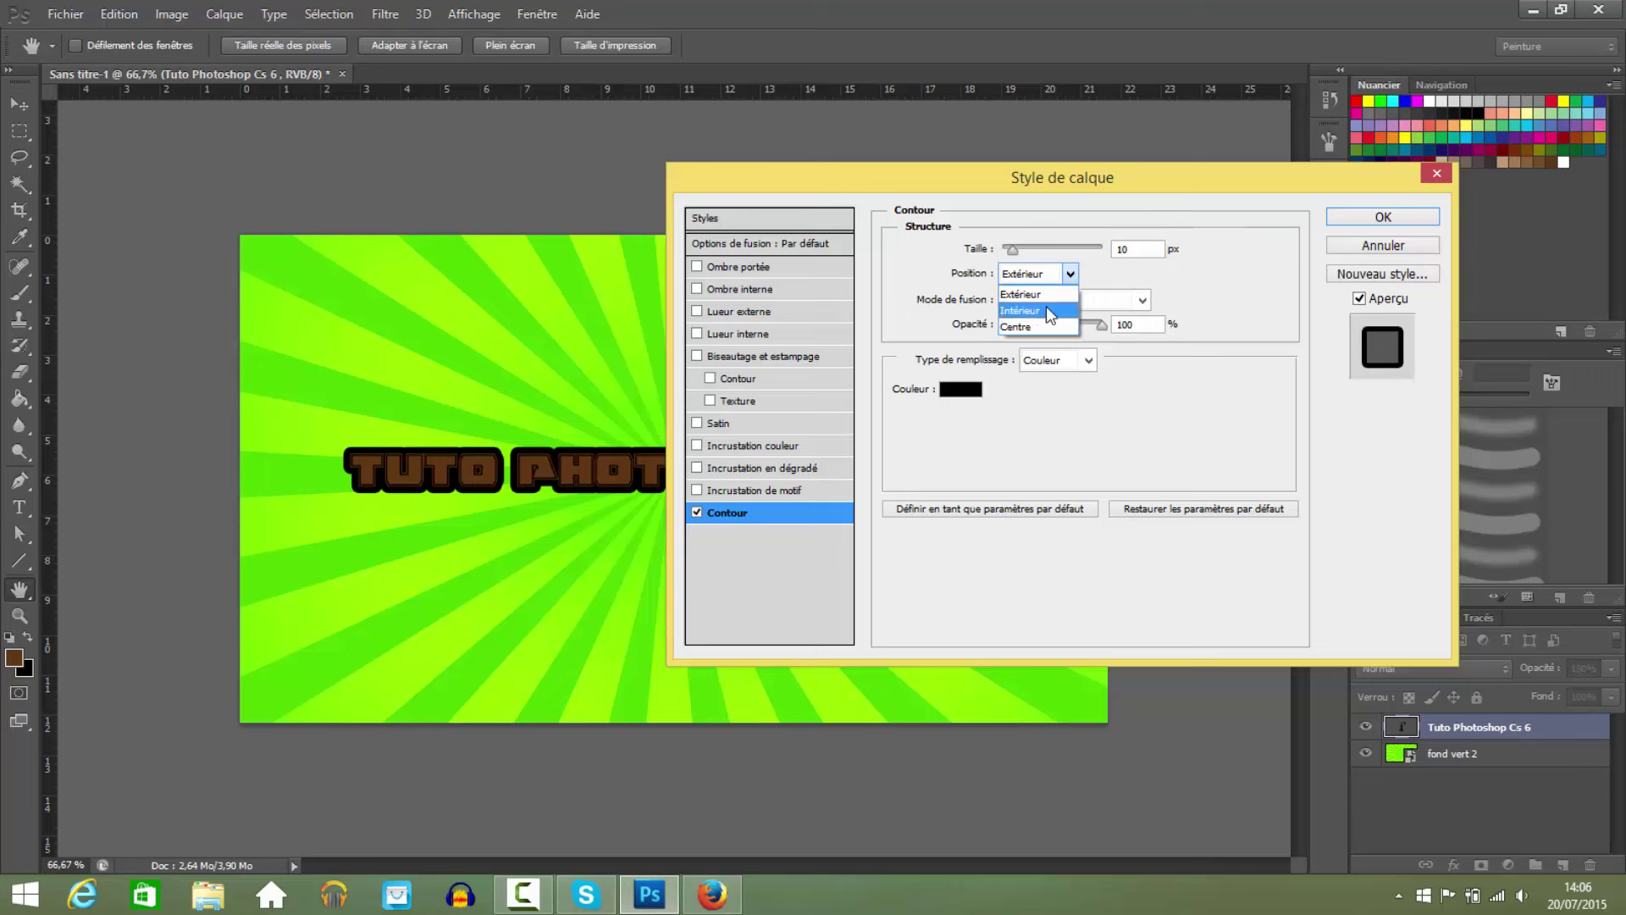
left_click(1045, 310)
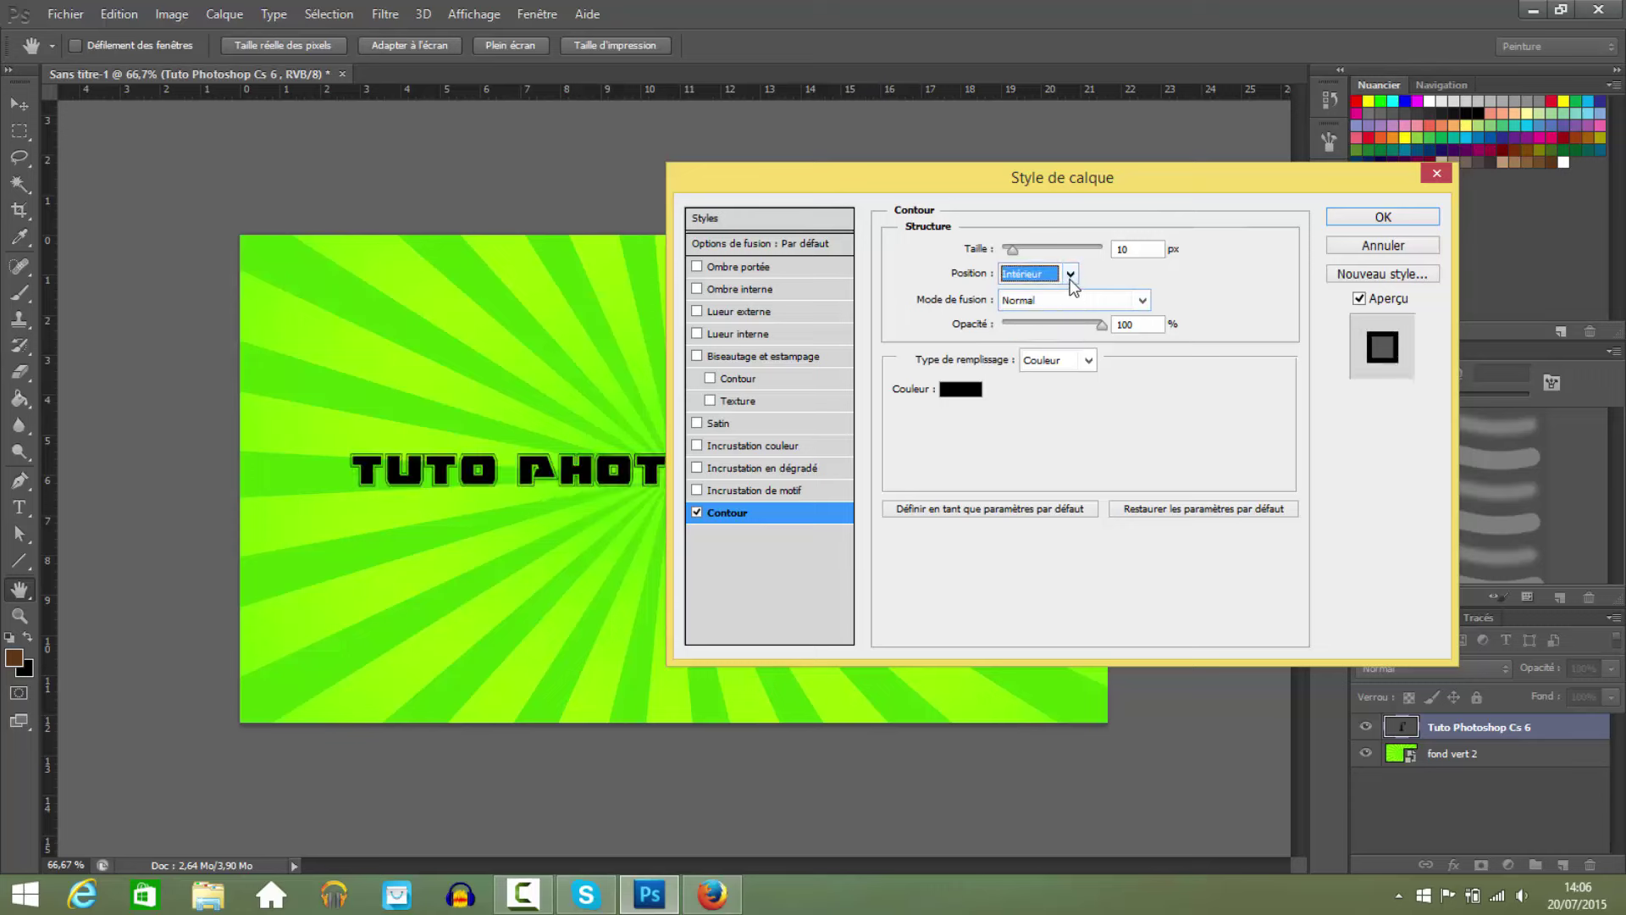
left_click(1071, 274)
left_click(1044, 325)
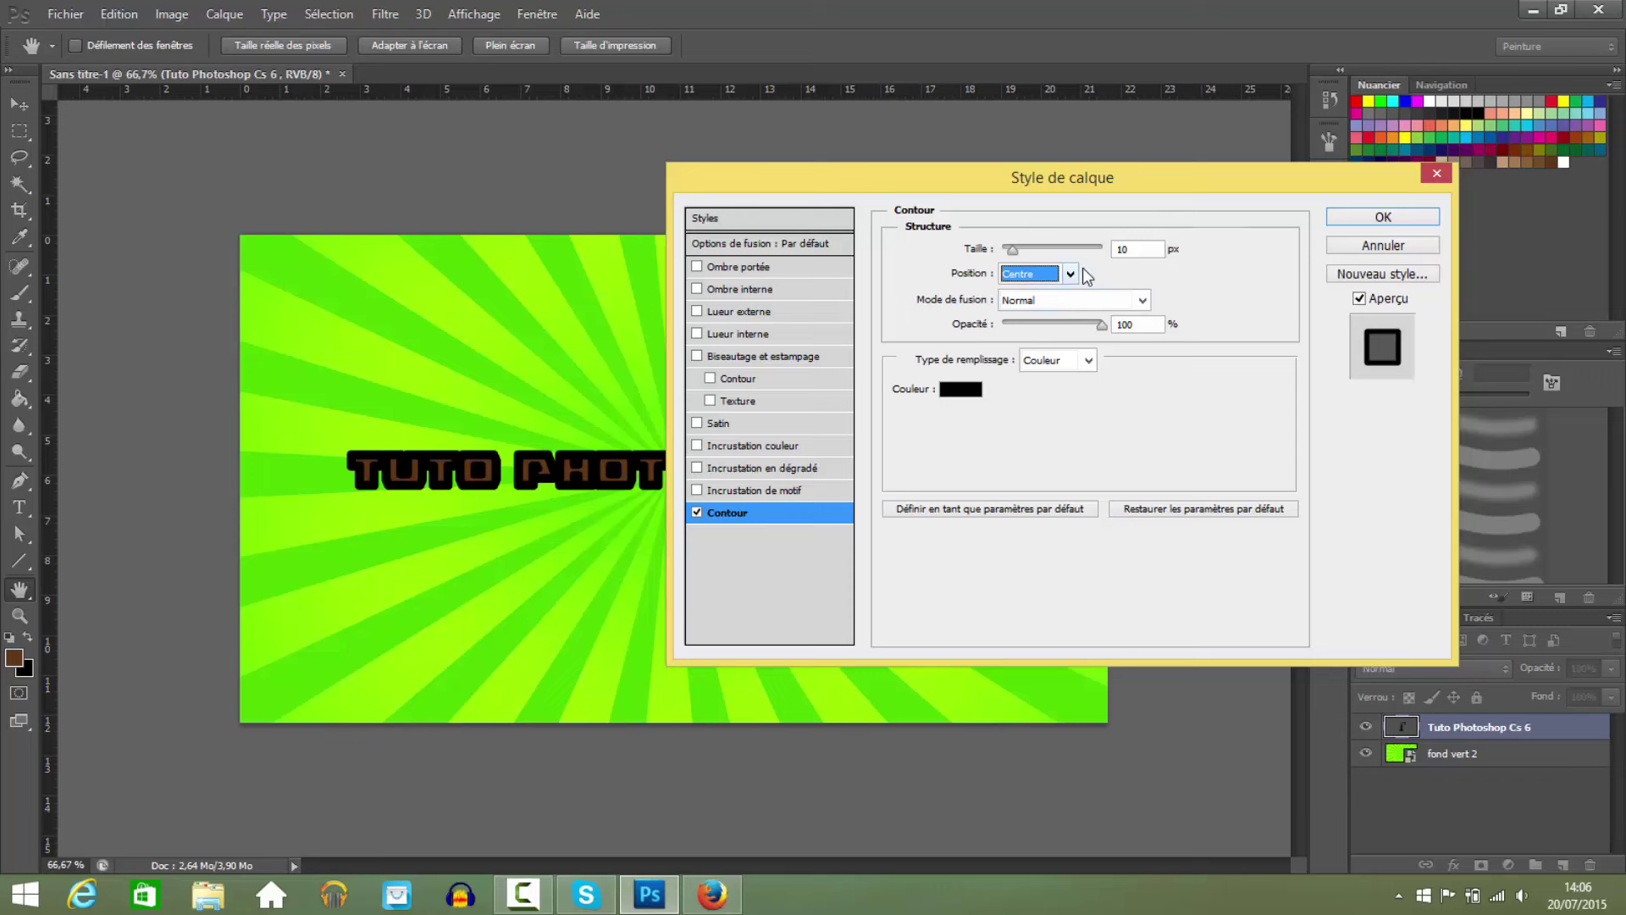
left_click(1070, 274)
left_click(1035, 293)
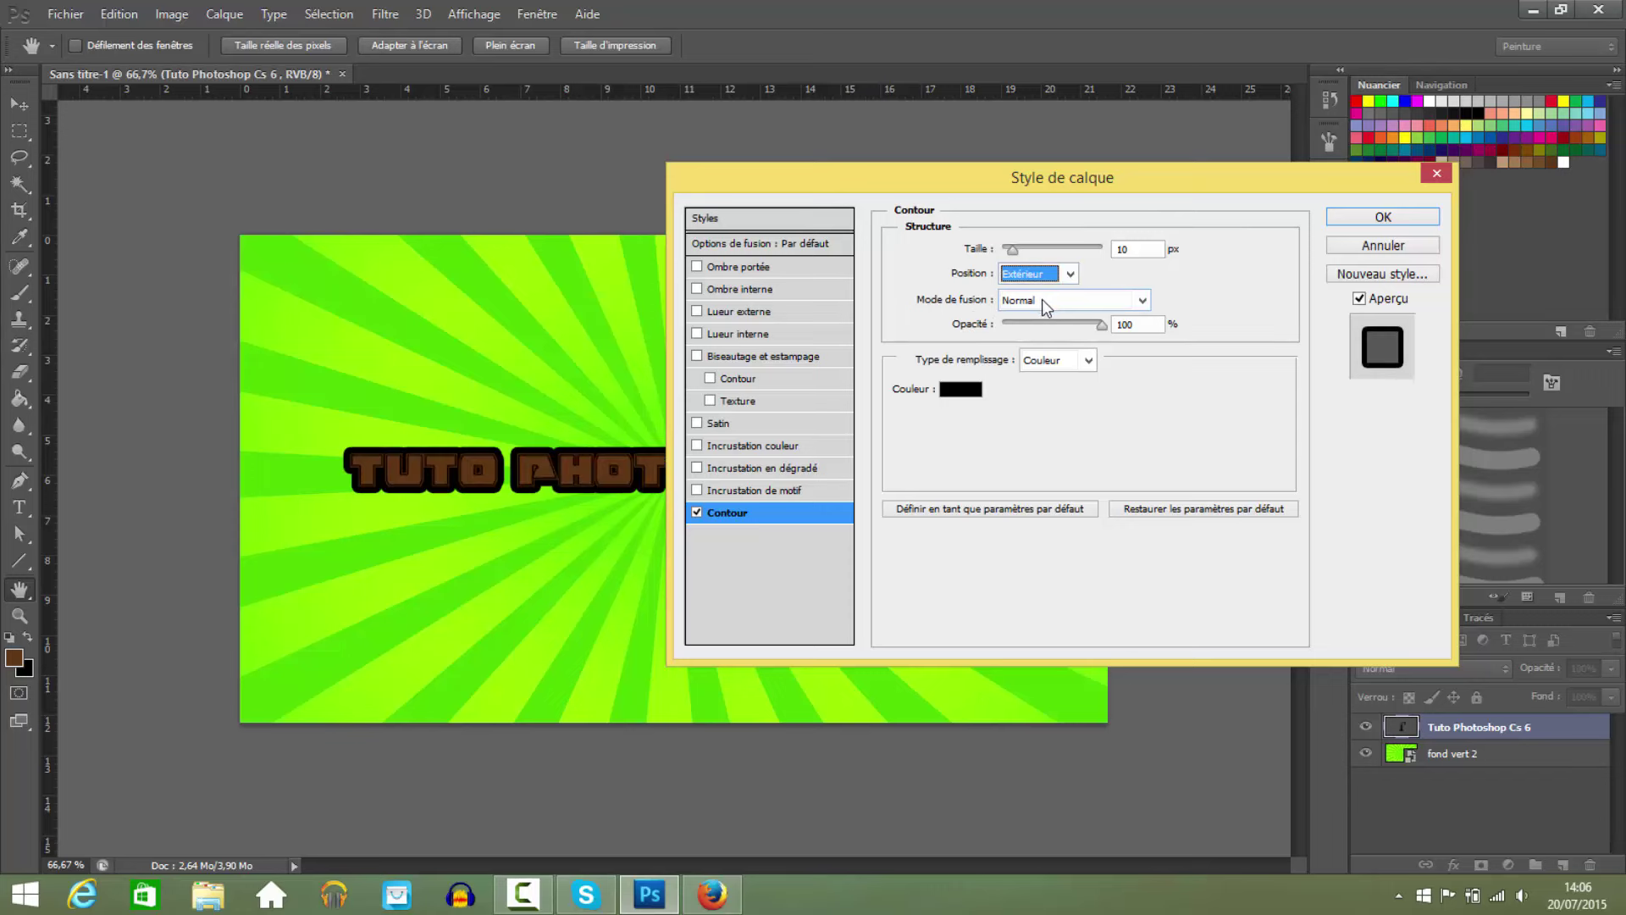
left_click(1070, 274)
left_click(1025, 328)
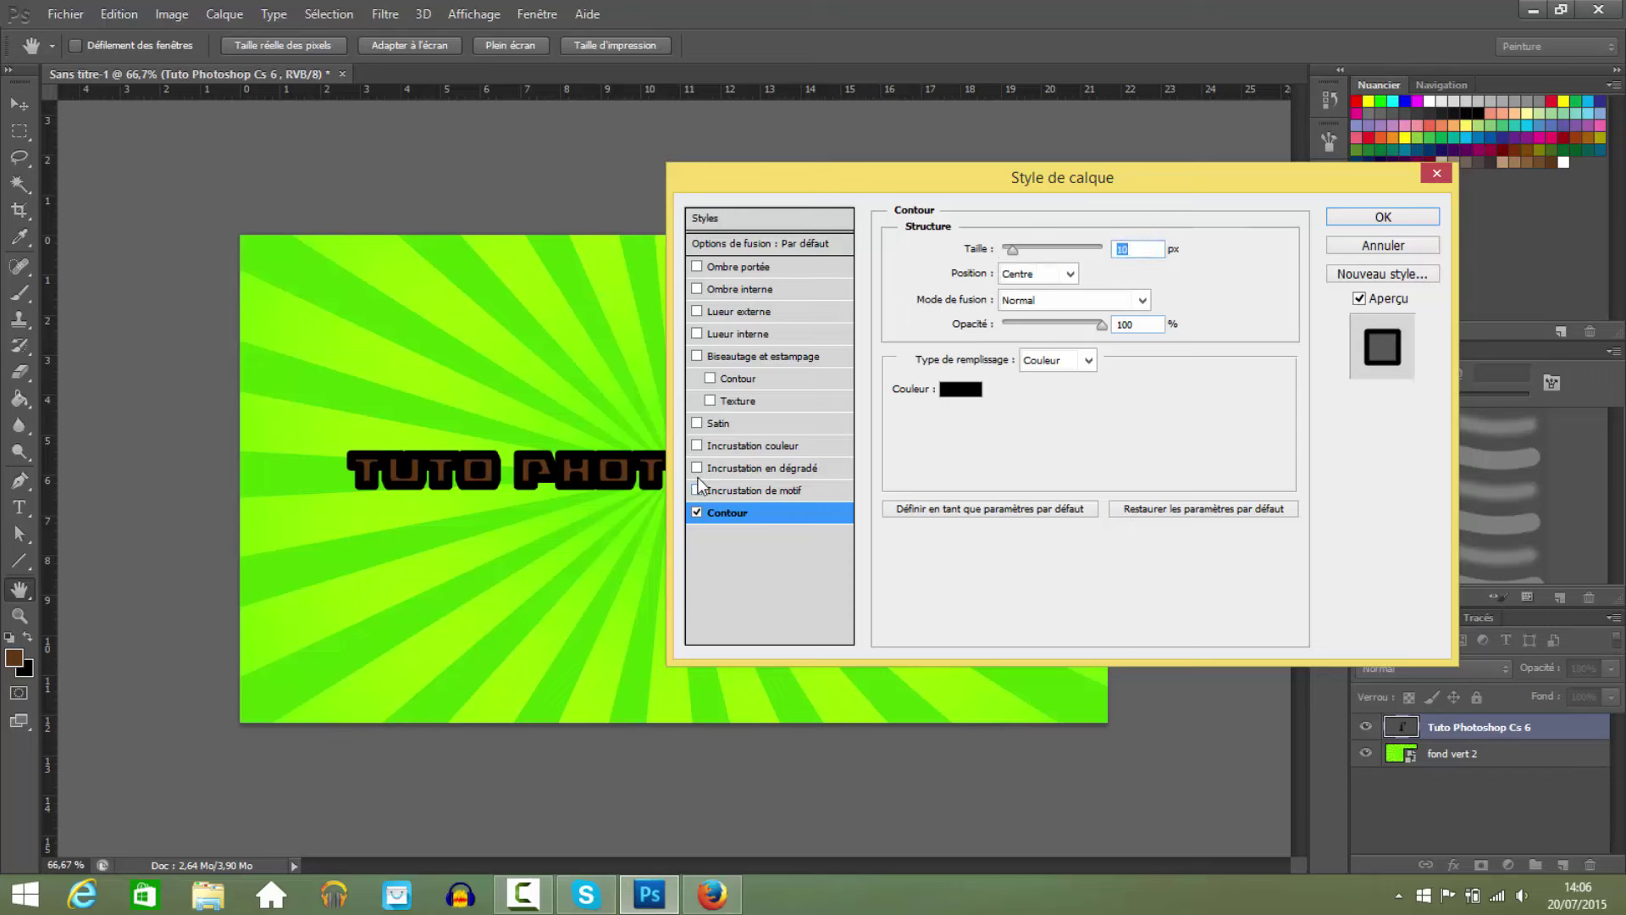
Try an Incrustation couleur overlay on the title in grey and dark red, discard the colour change and disable the overlay.
left_click(696, 445)
left_click(720, 442)
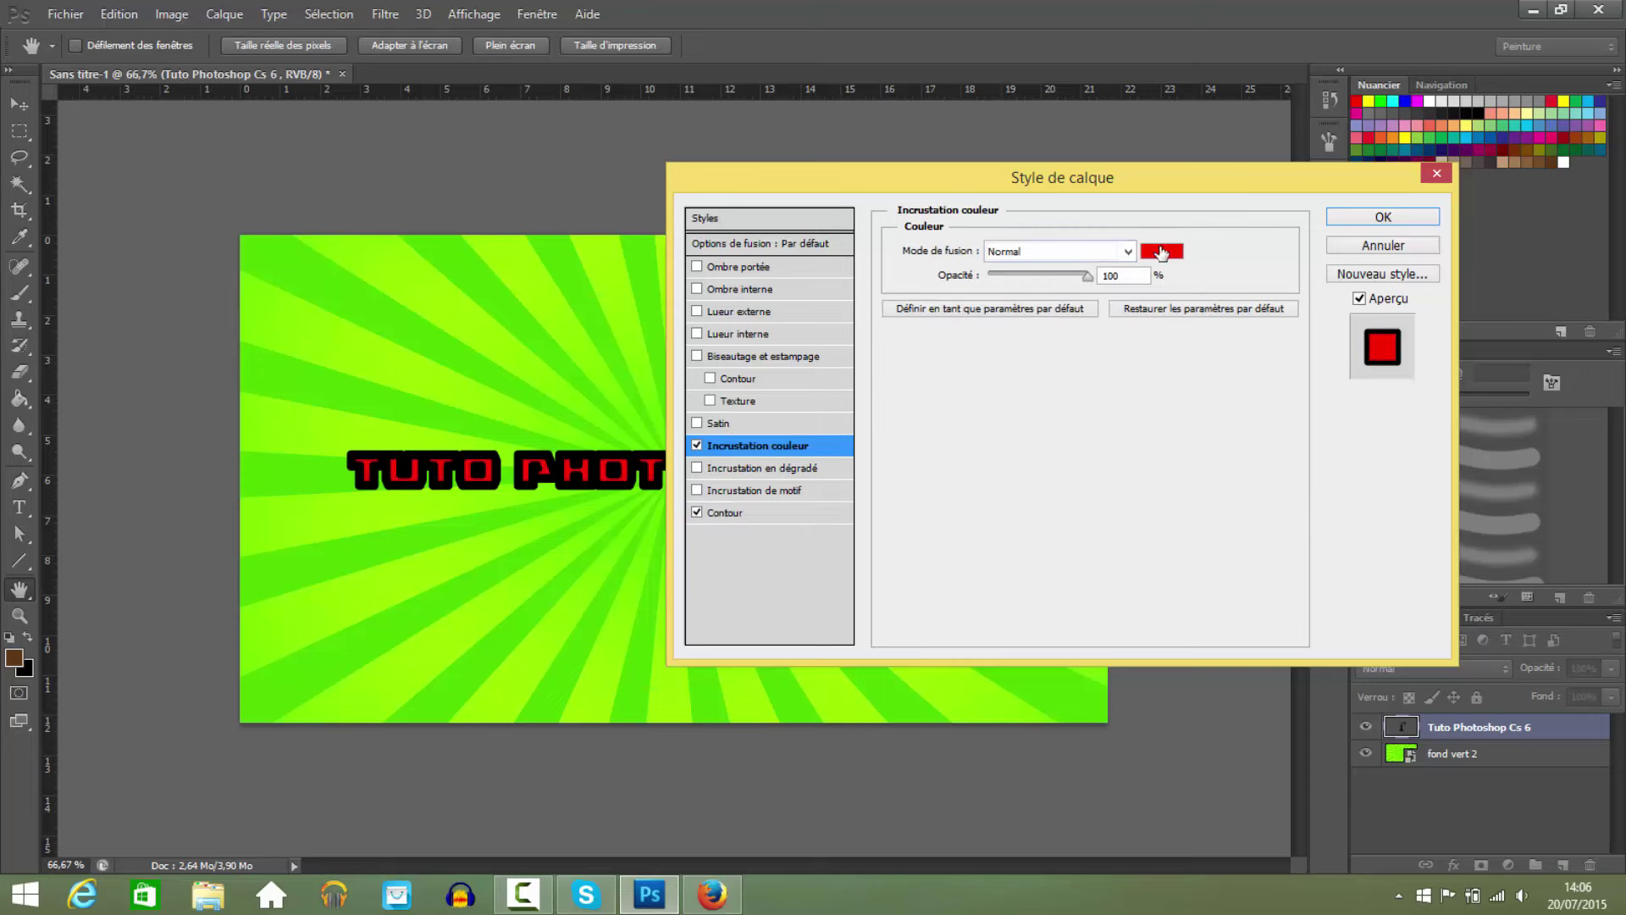
left_click(1161, 251)
left_click_drag(637, 386, 1051, 227)
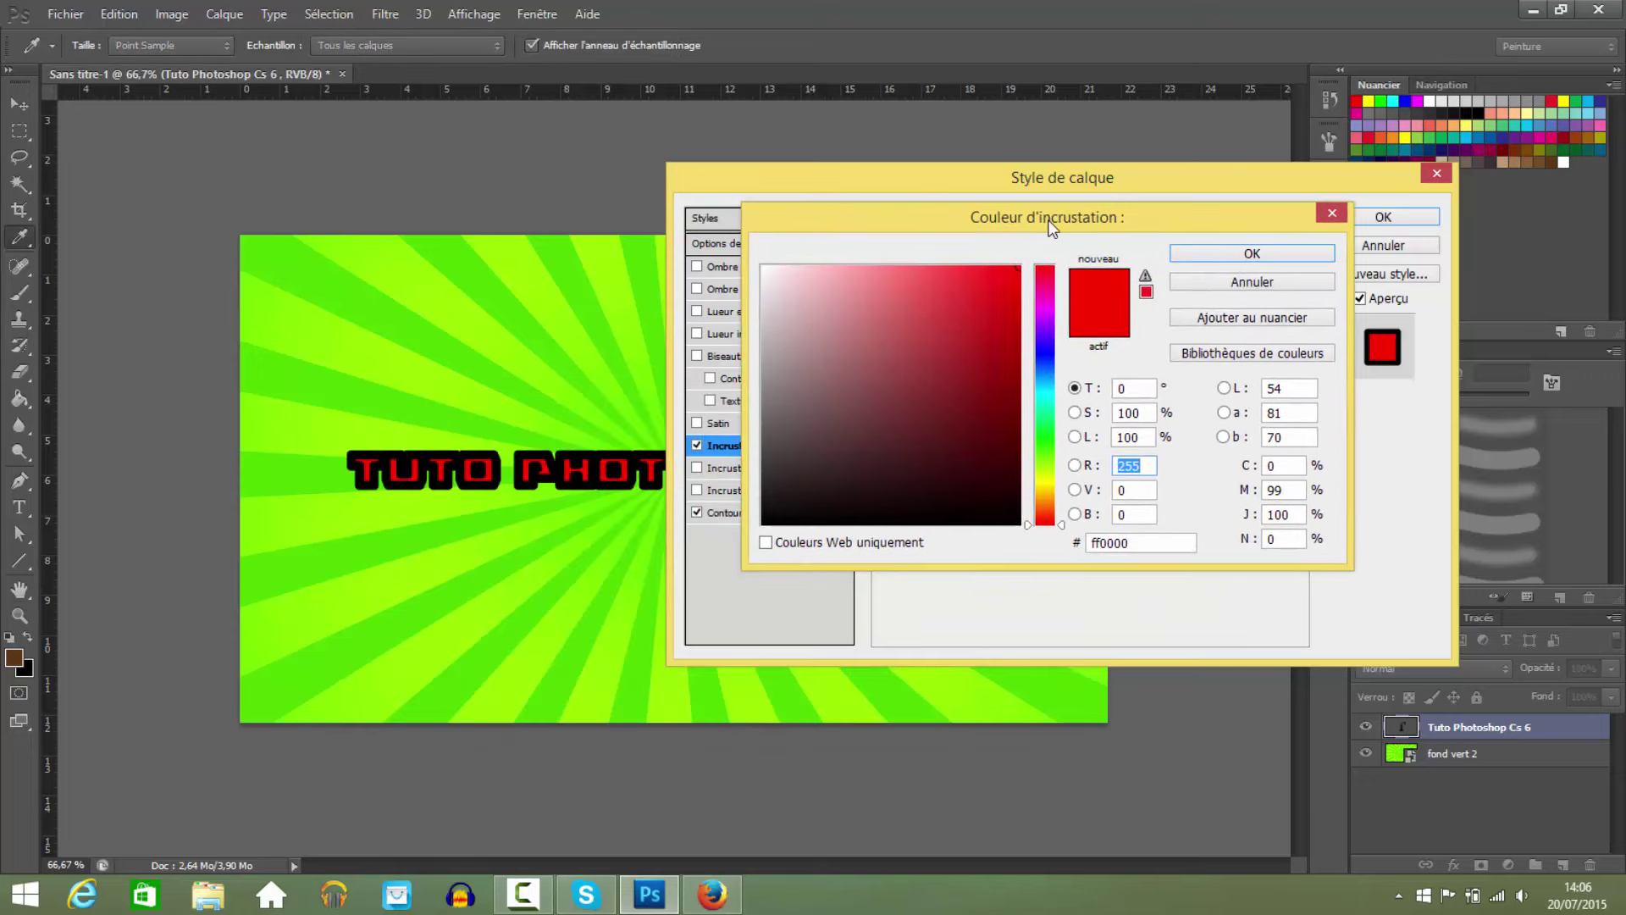
left_click(786, 367)
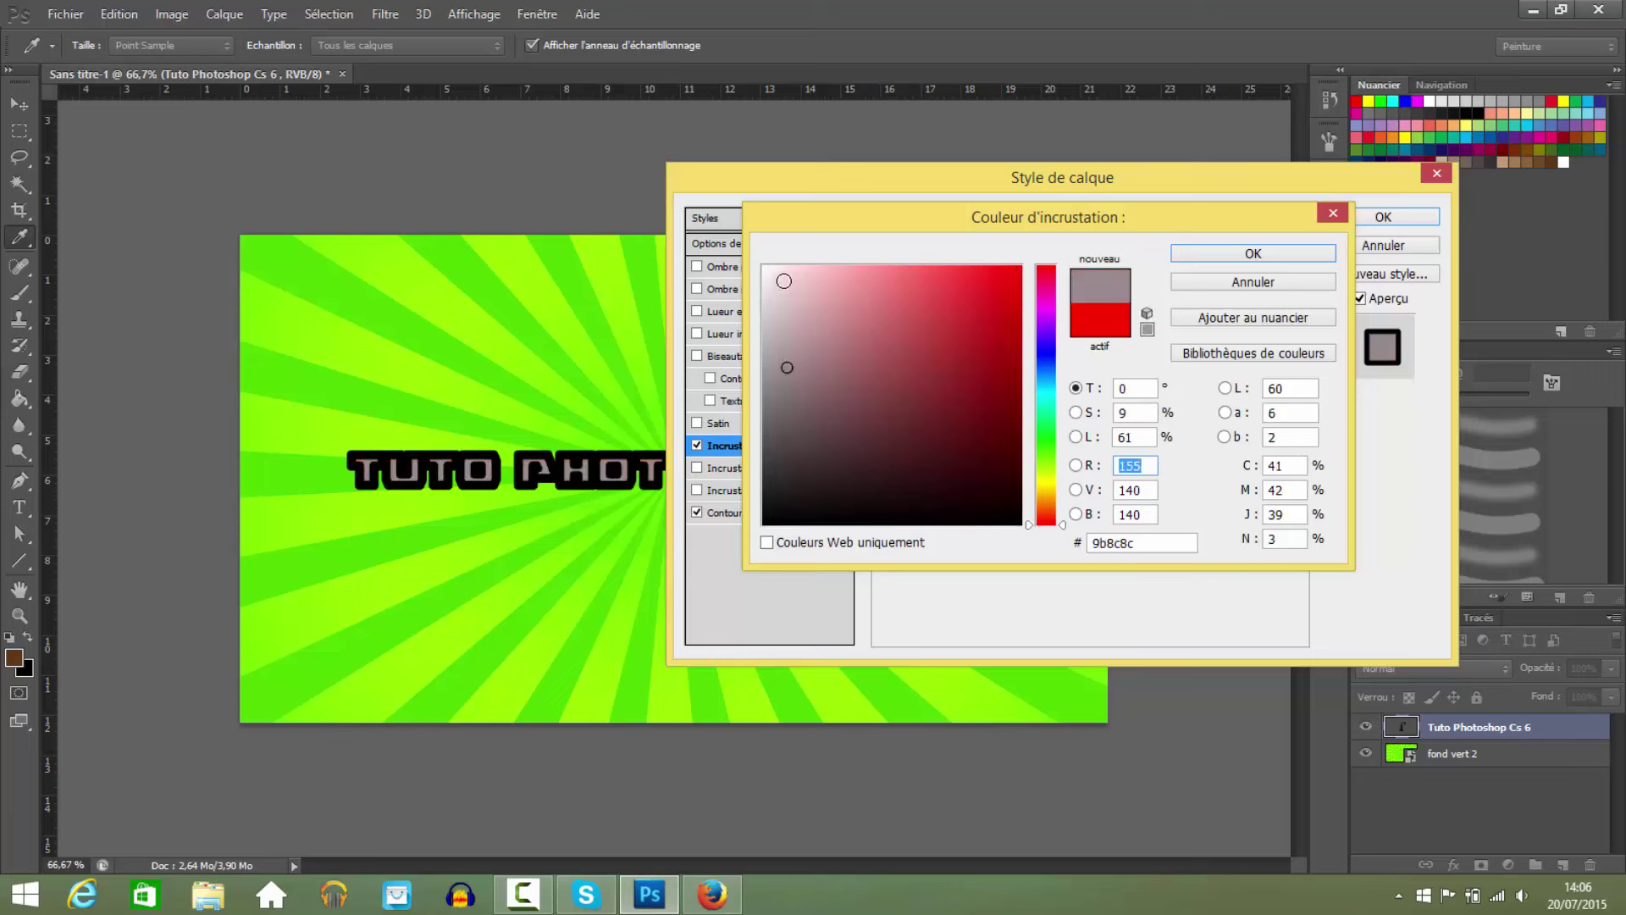
mouse_move(783, 280)
left_mouse_down()
mouse_move(974, 305)
mouse_move(1002, 345)
mouse_move(971, 397)
left_mouse_up()
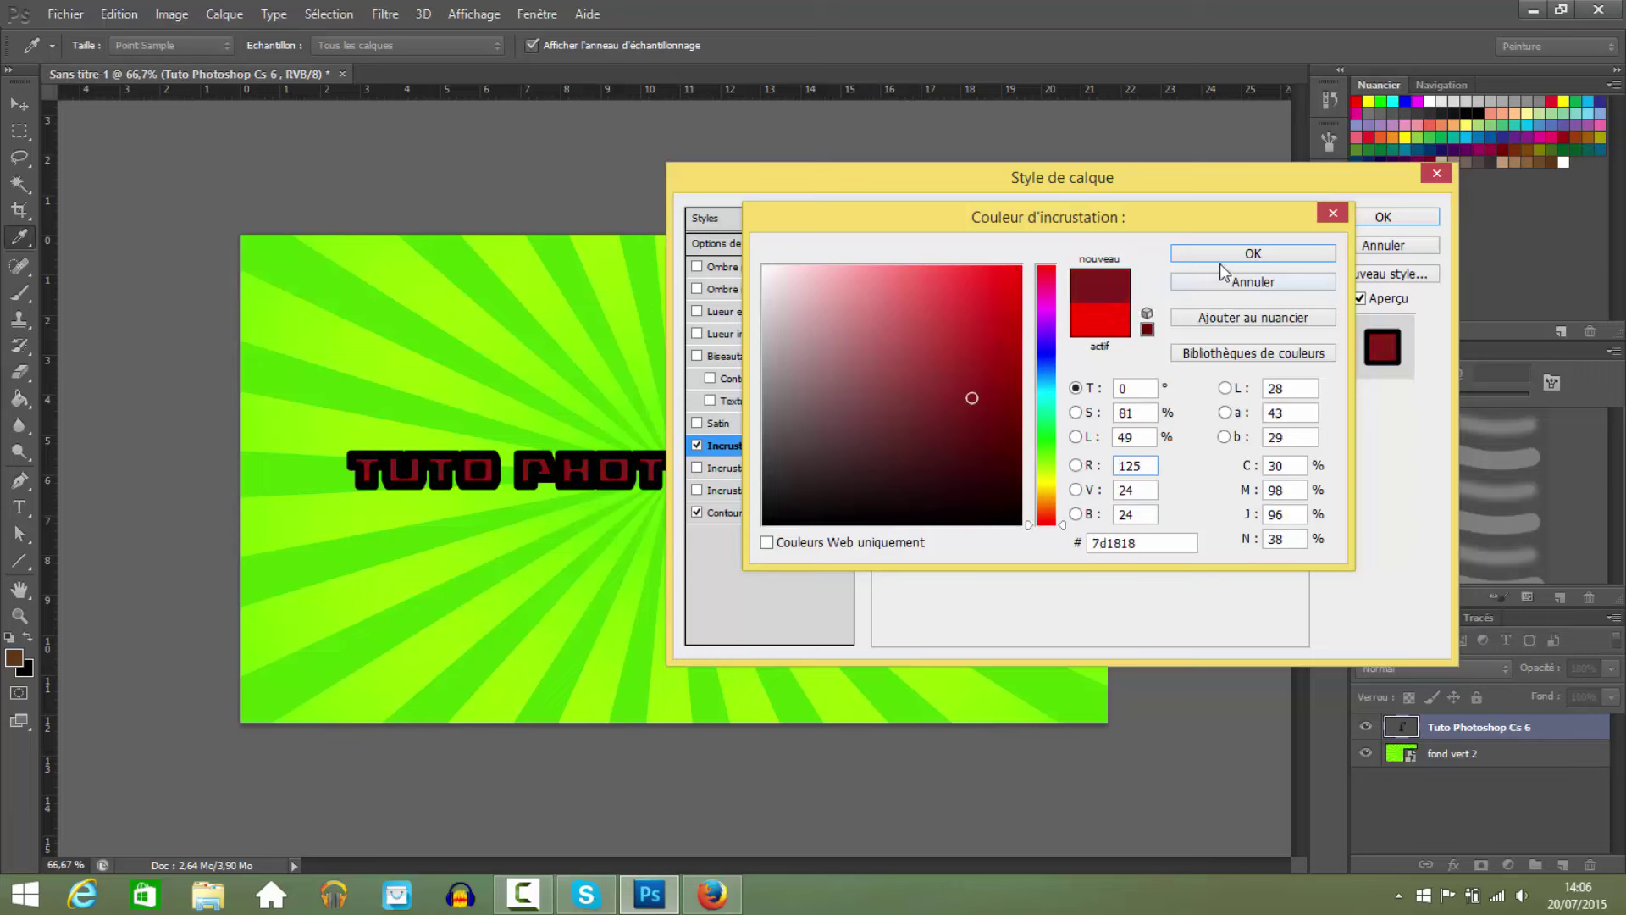
left_click(1333, 212)
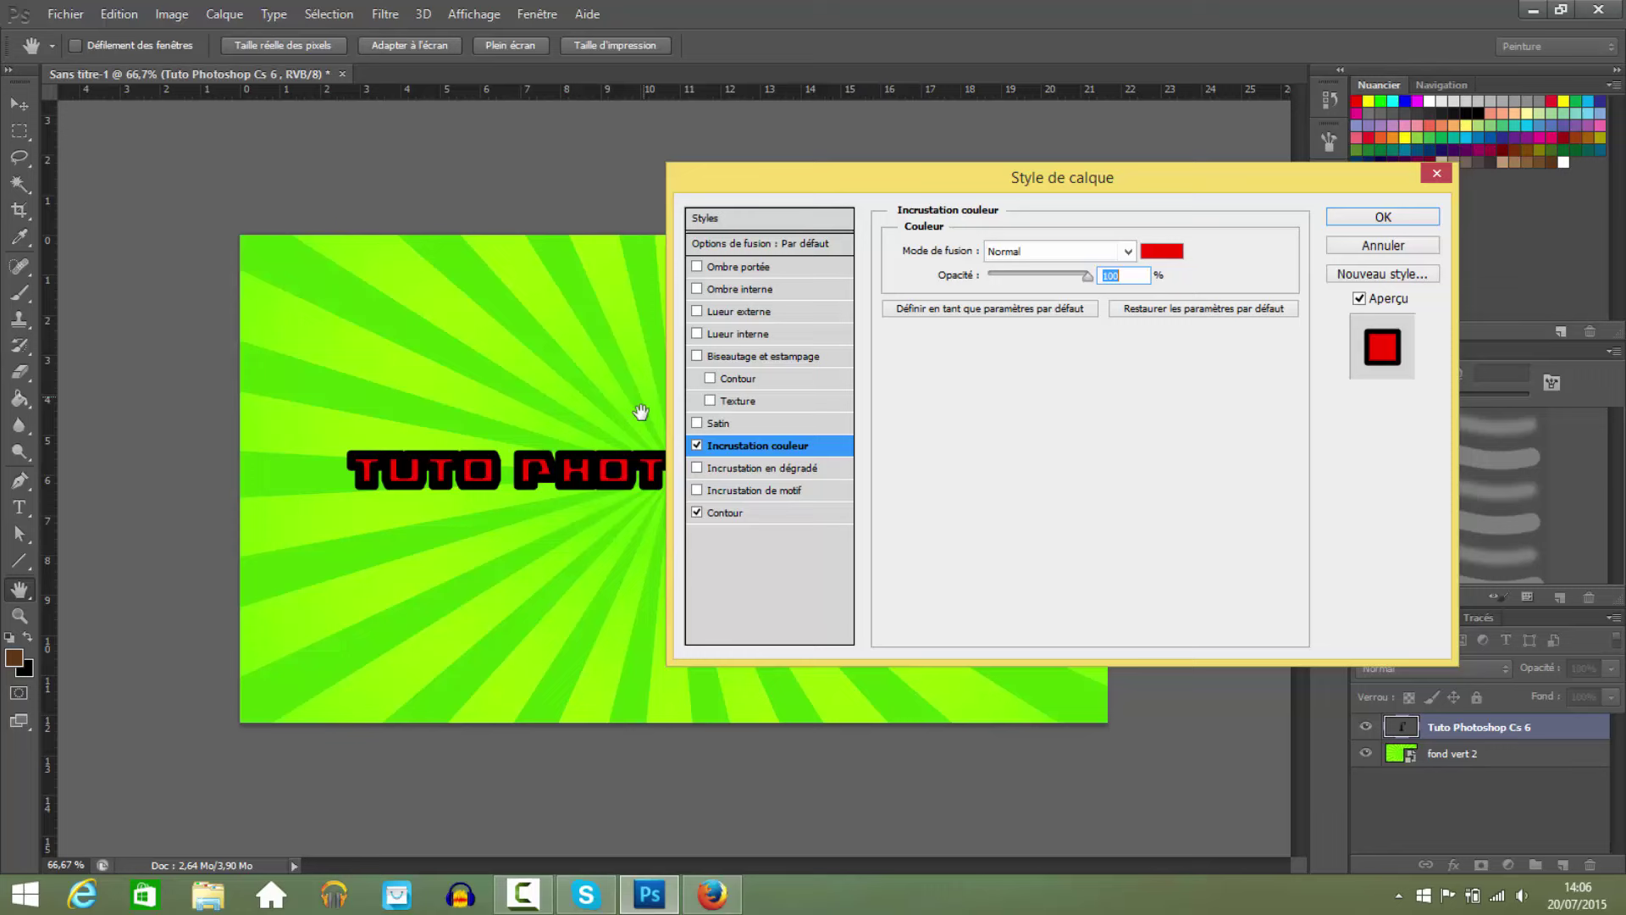
left_click(699, 444)
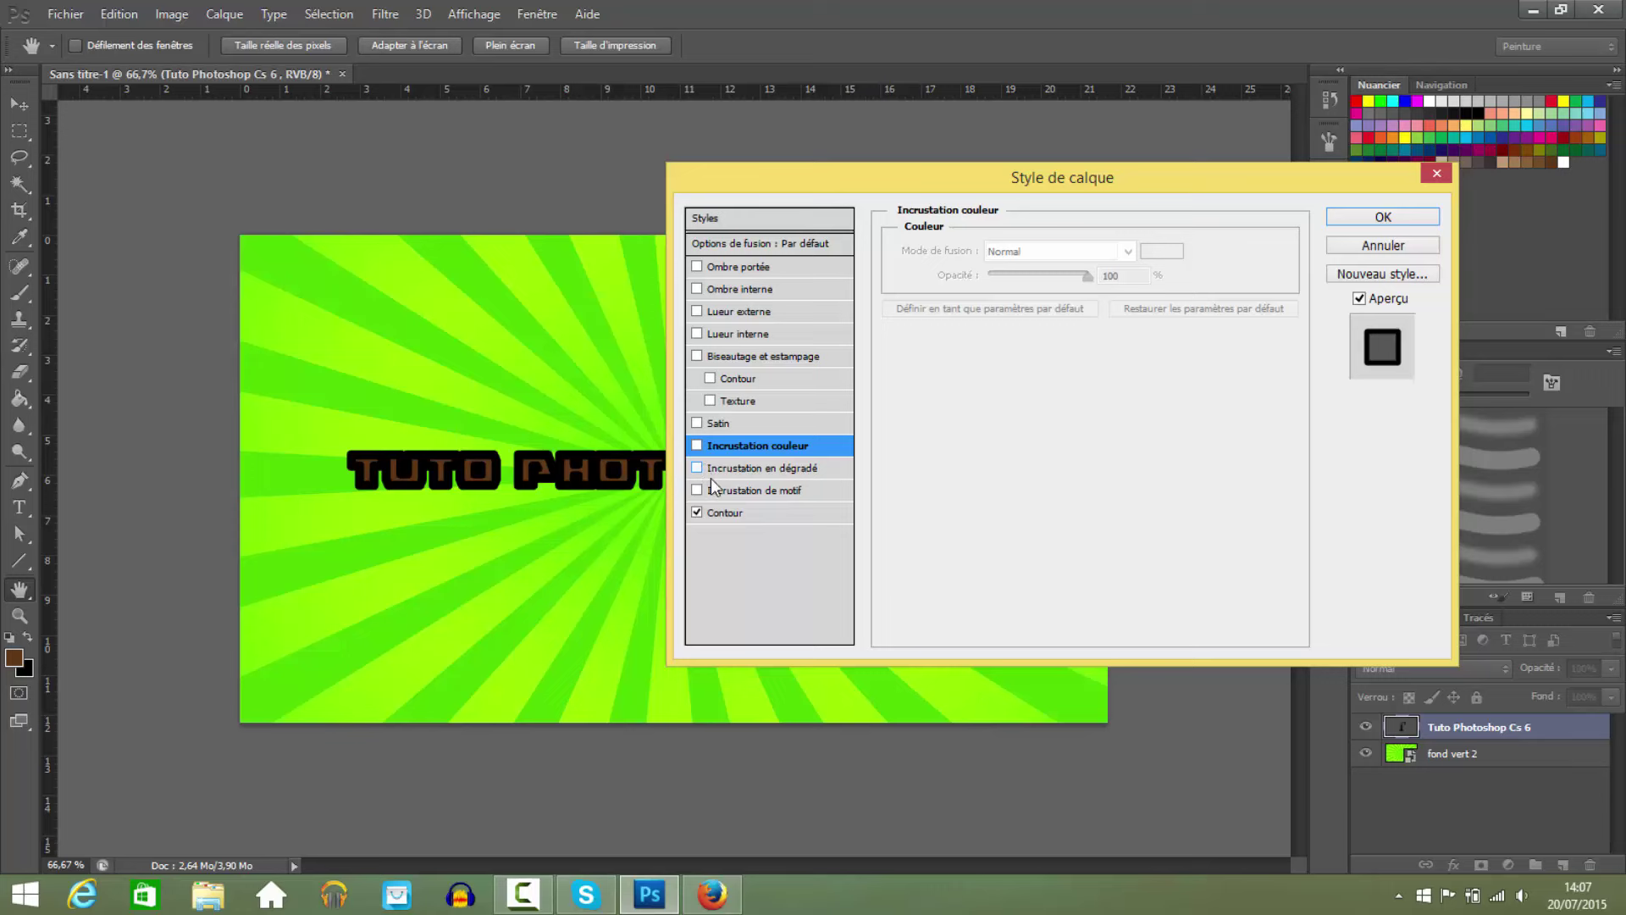
Enable Incrustation en dégradé on the title and choose the orange, yellow, orange gradient preset.
left_click(698, 467)
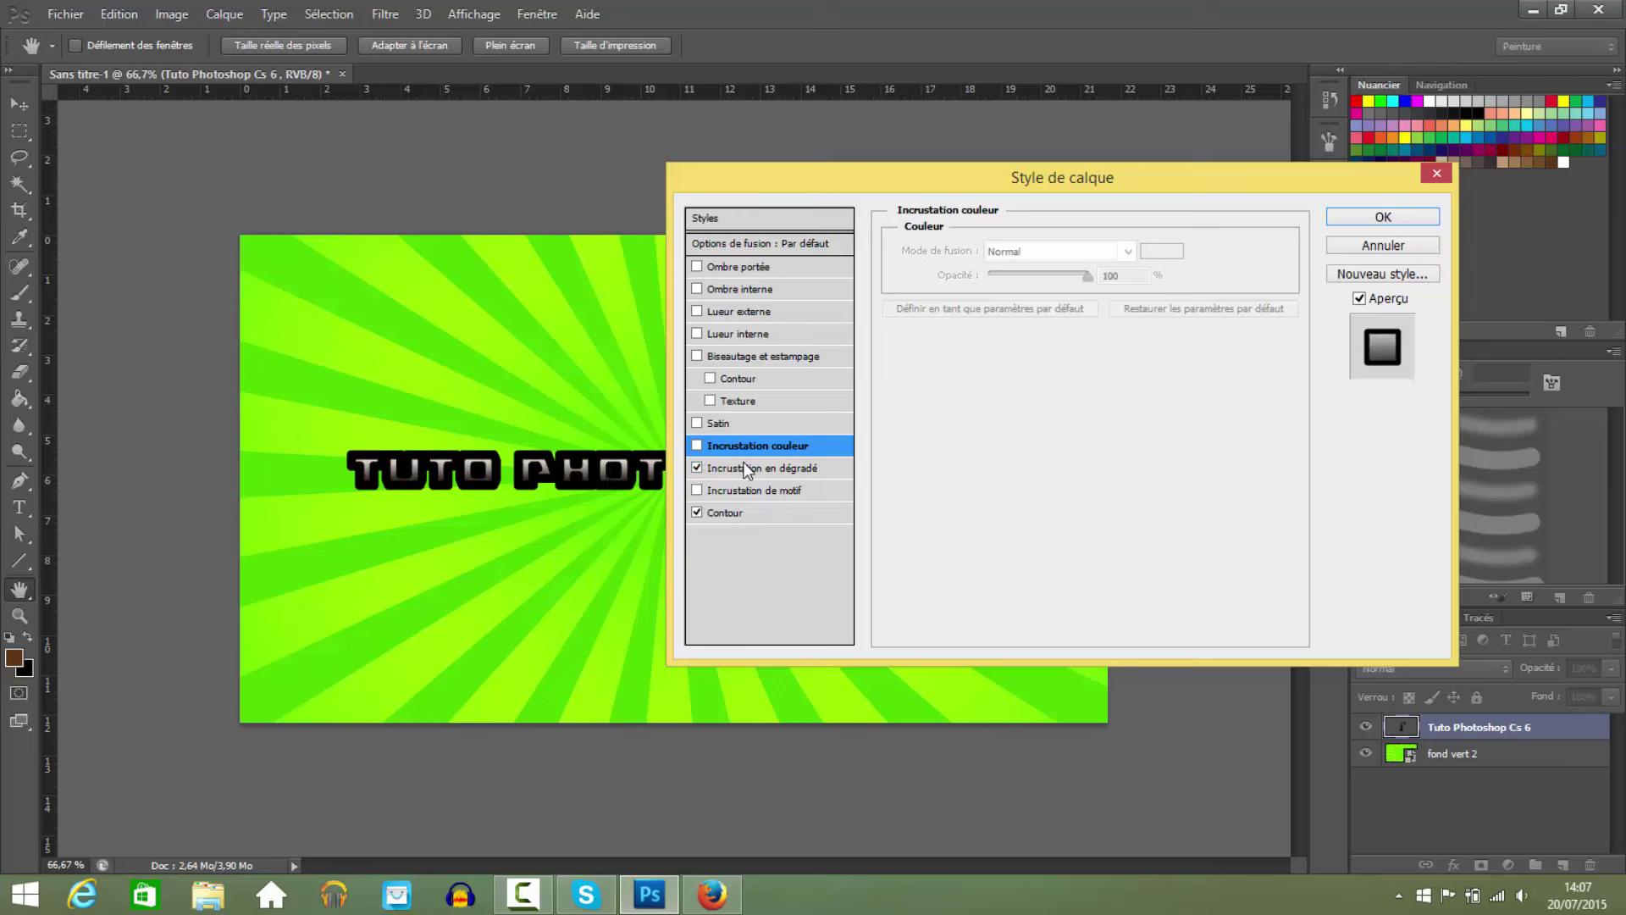
left_click(744, 467)
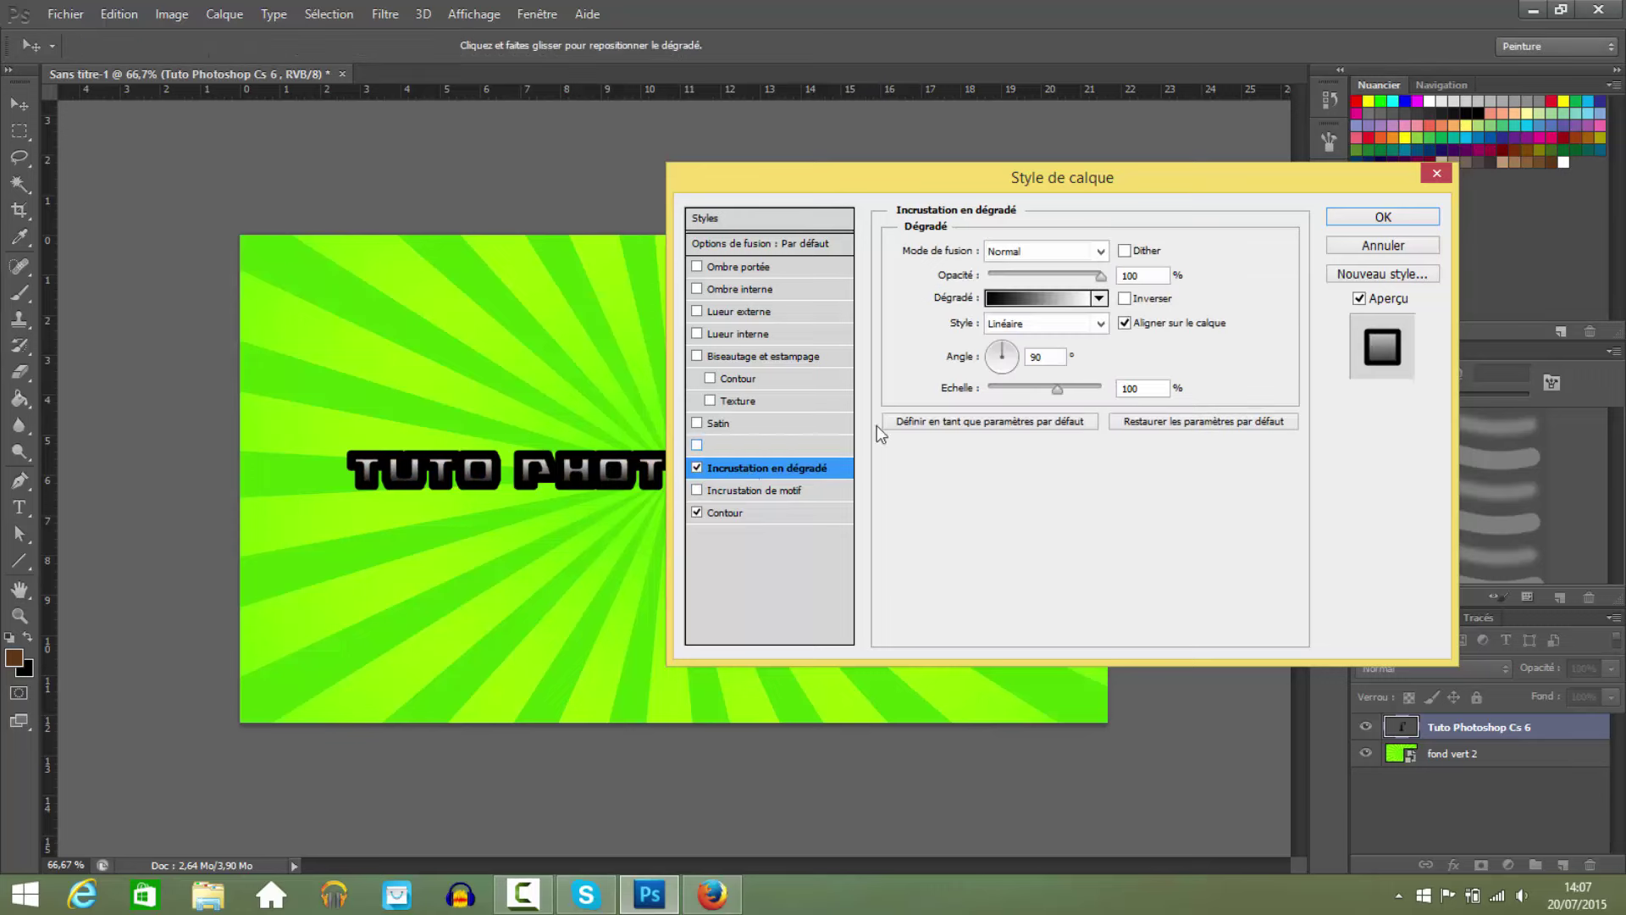
left_click(1099, 298)
left_click(1098, 298)
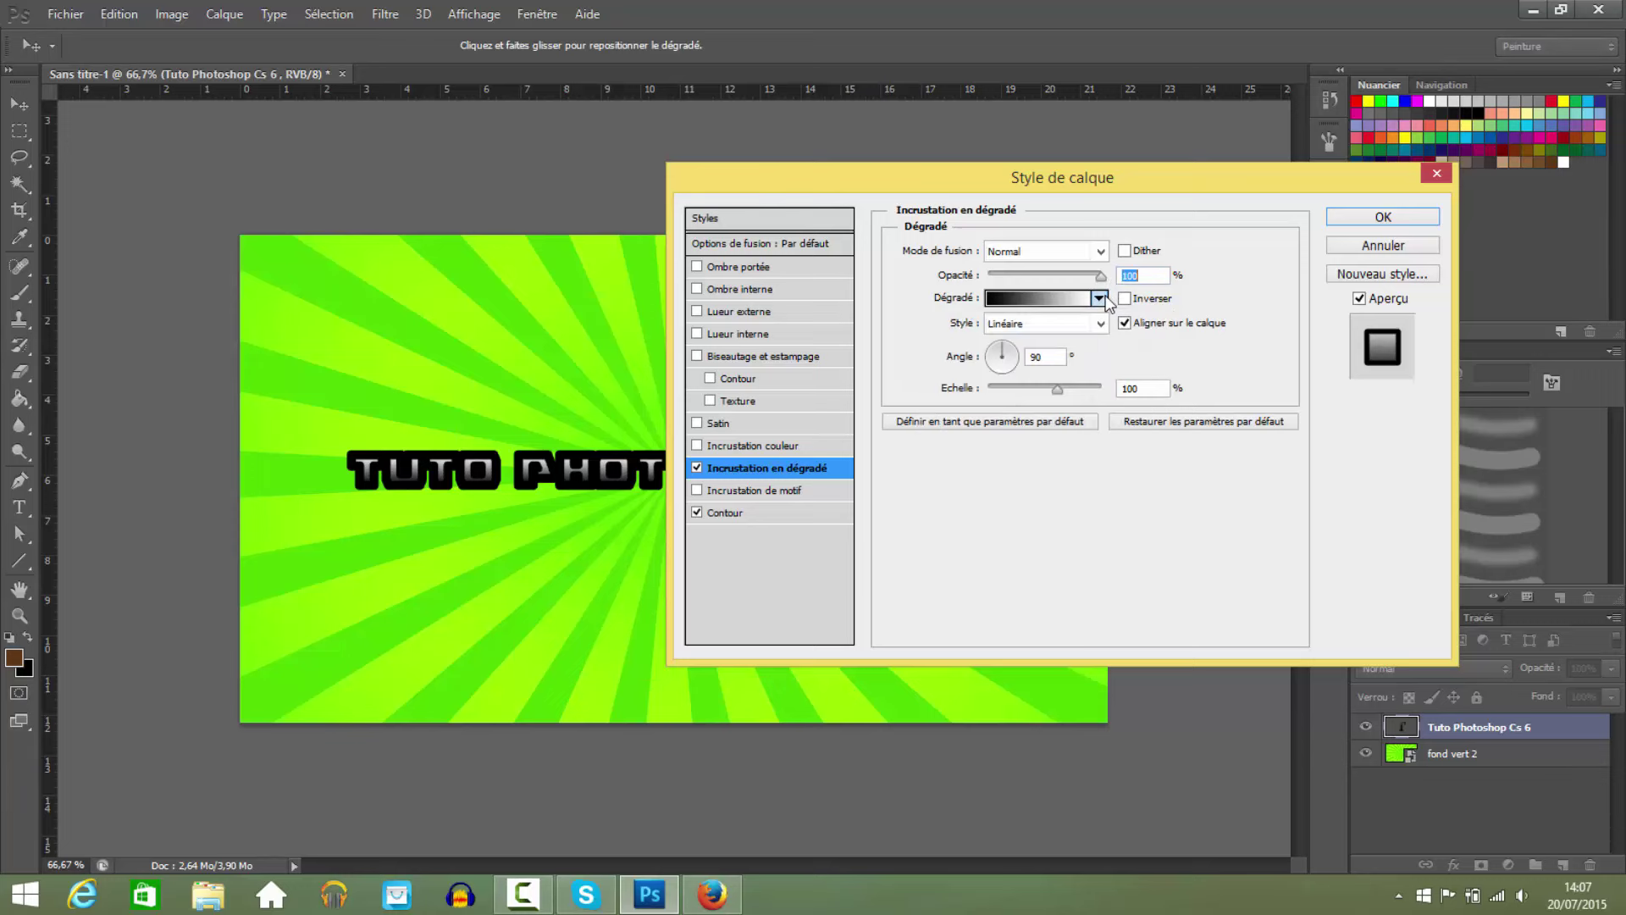
left_click(1101, 298)
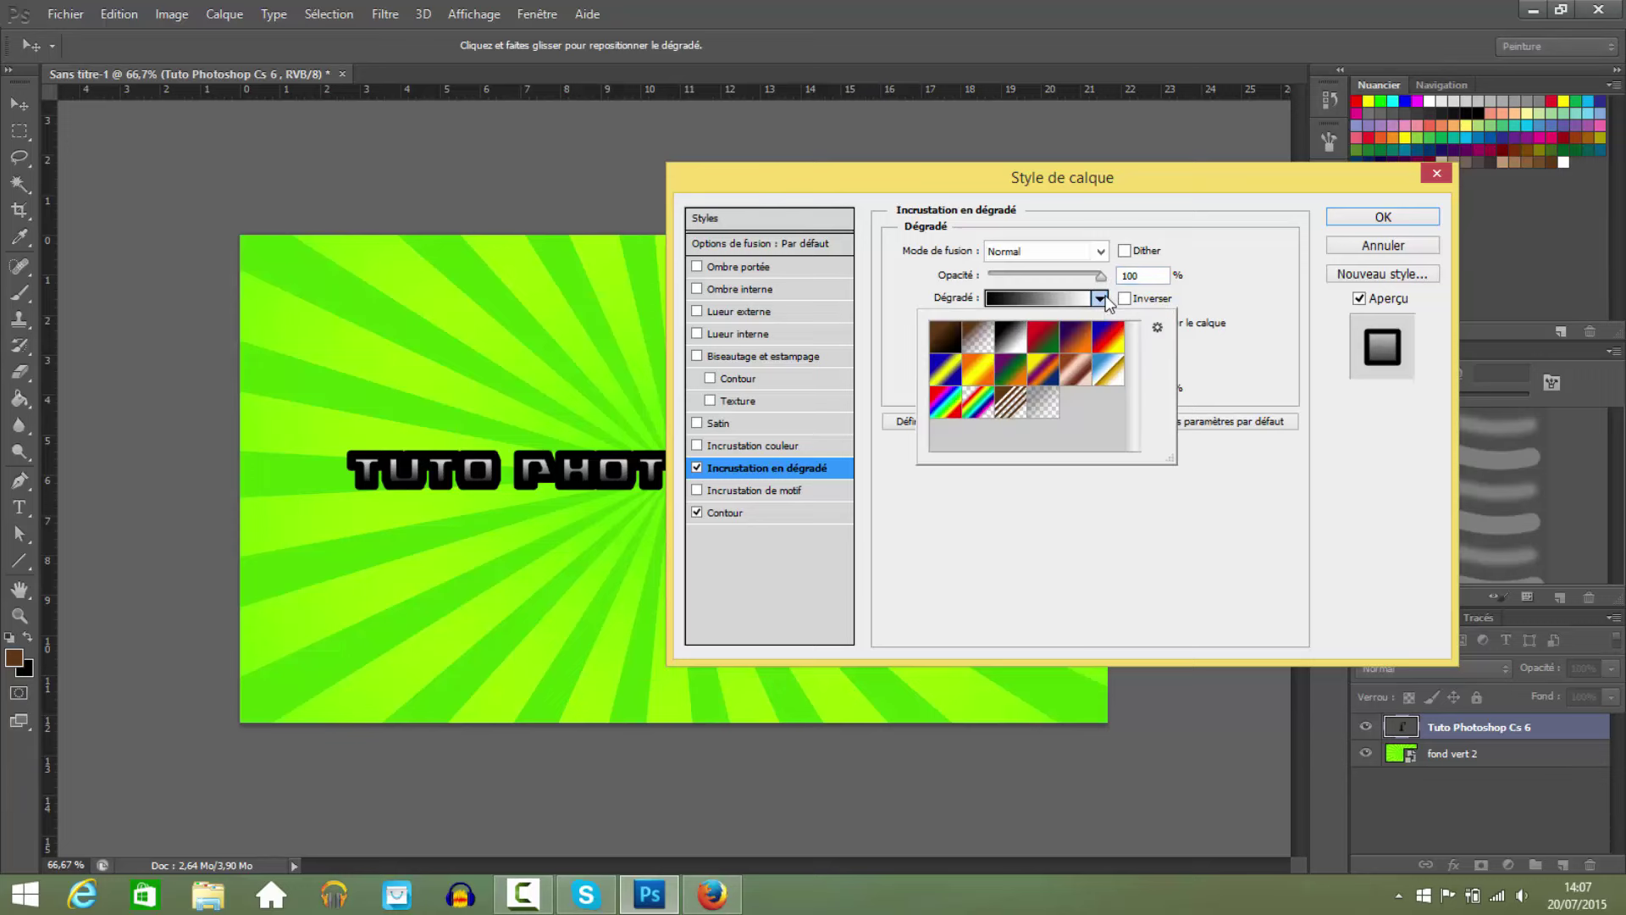
left_click(956, 374)
left_click(981, 370)
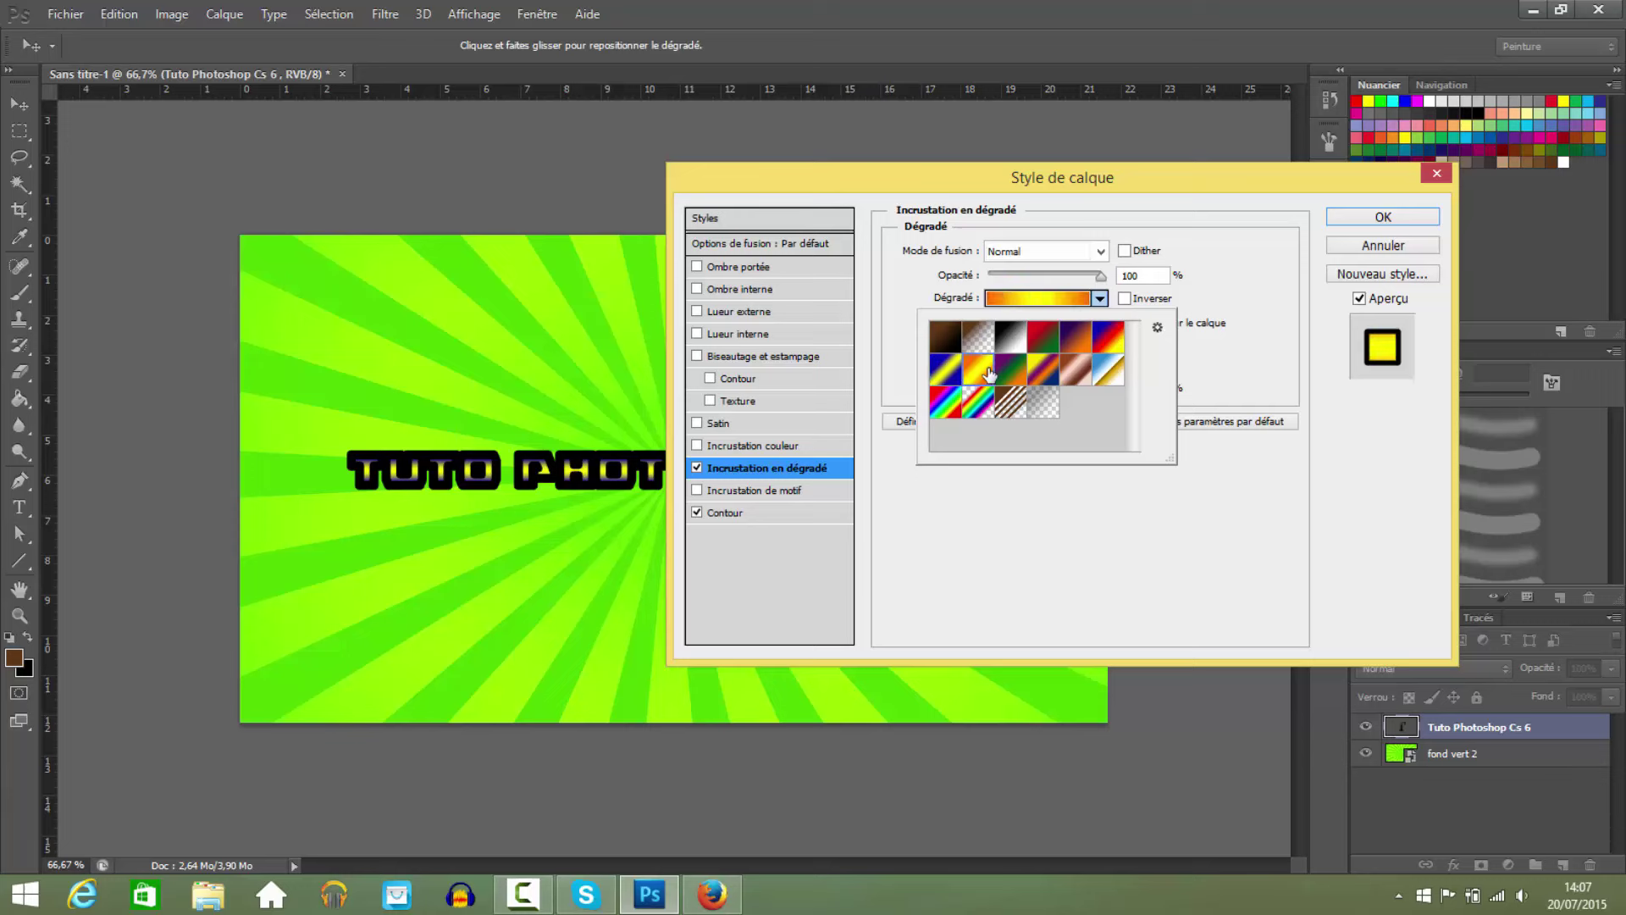
left_click(1243, 358)
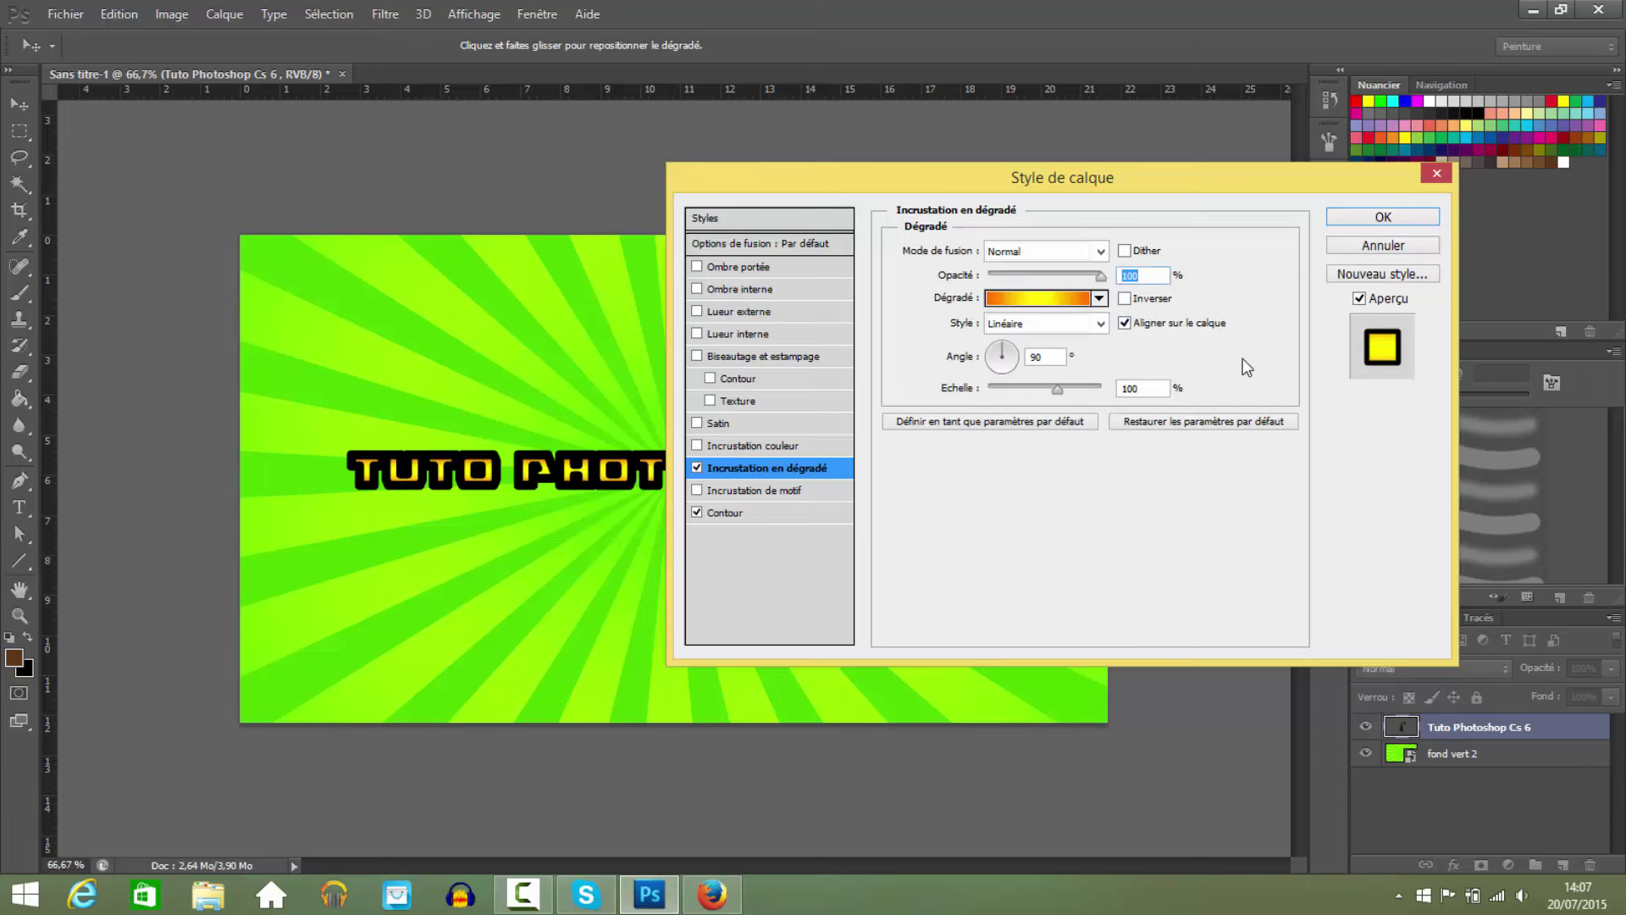
Set the gradient overlay's scale to 97% and its blending mode to Incrustation.
left_click(1057, 392)
left_click_drag(1057, 395, 1019, 388)
left_click(1101, 253)
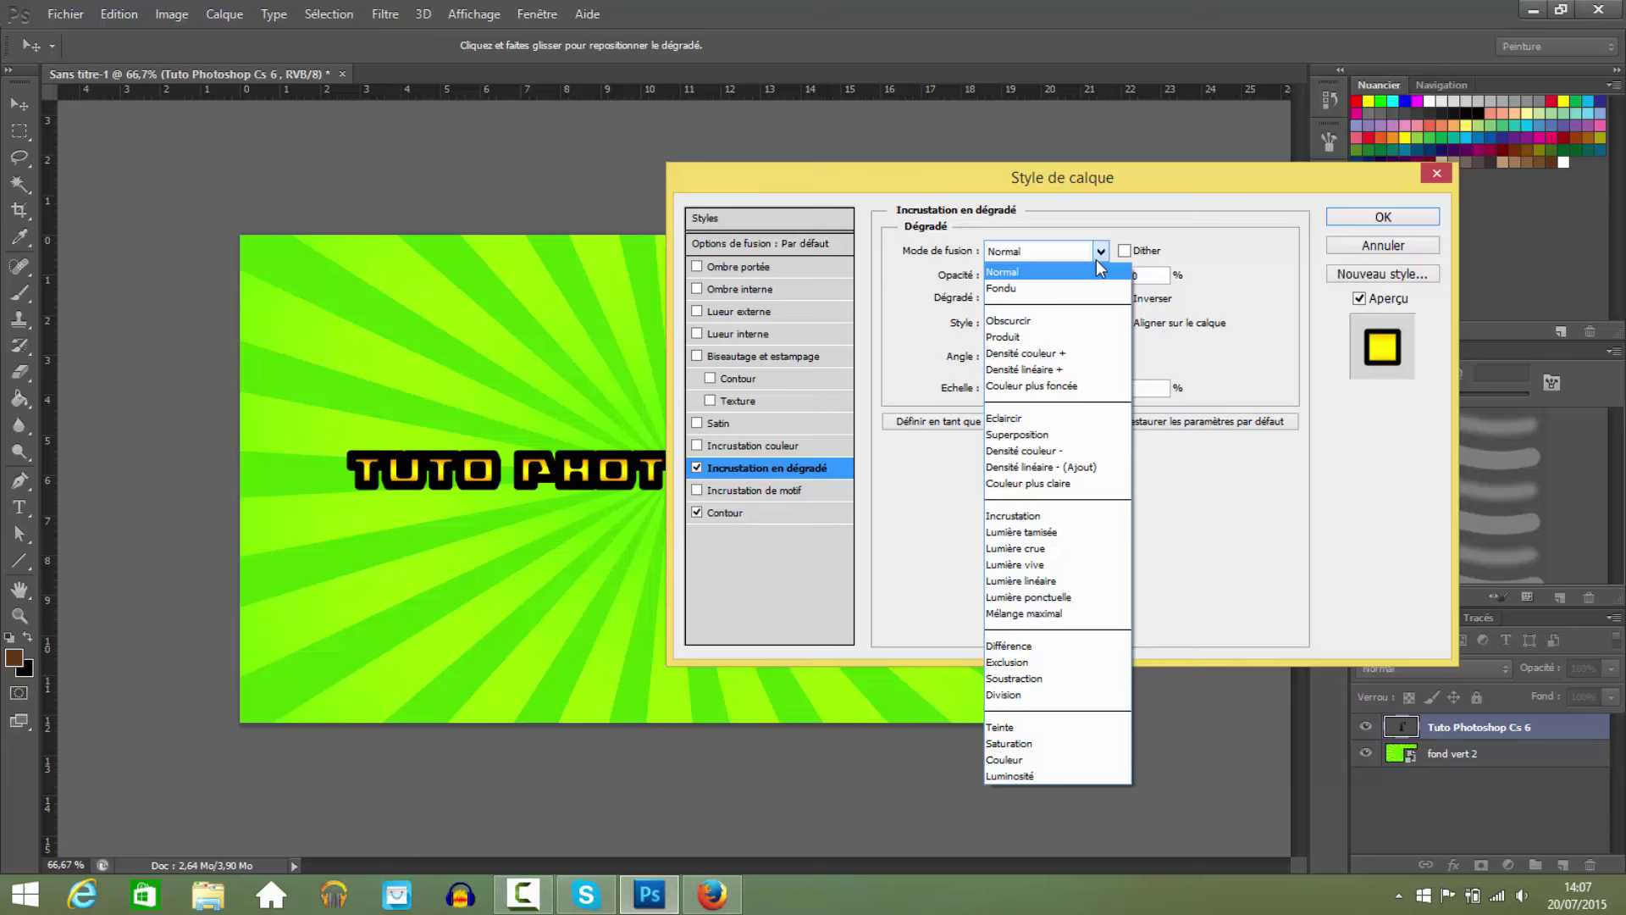
left_click(1027, 506)
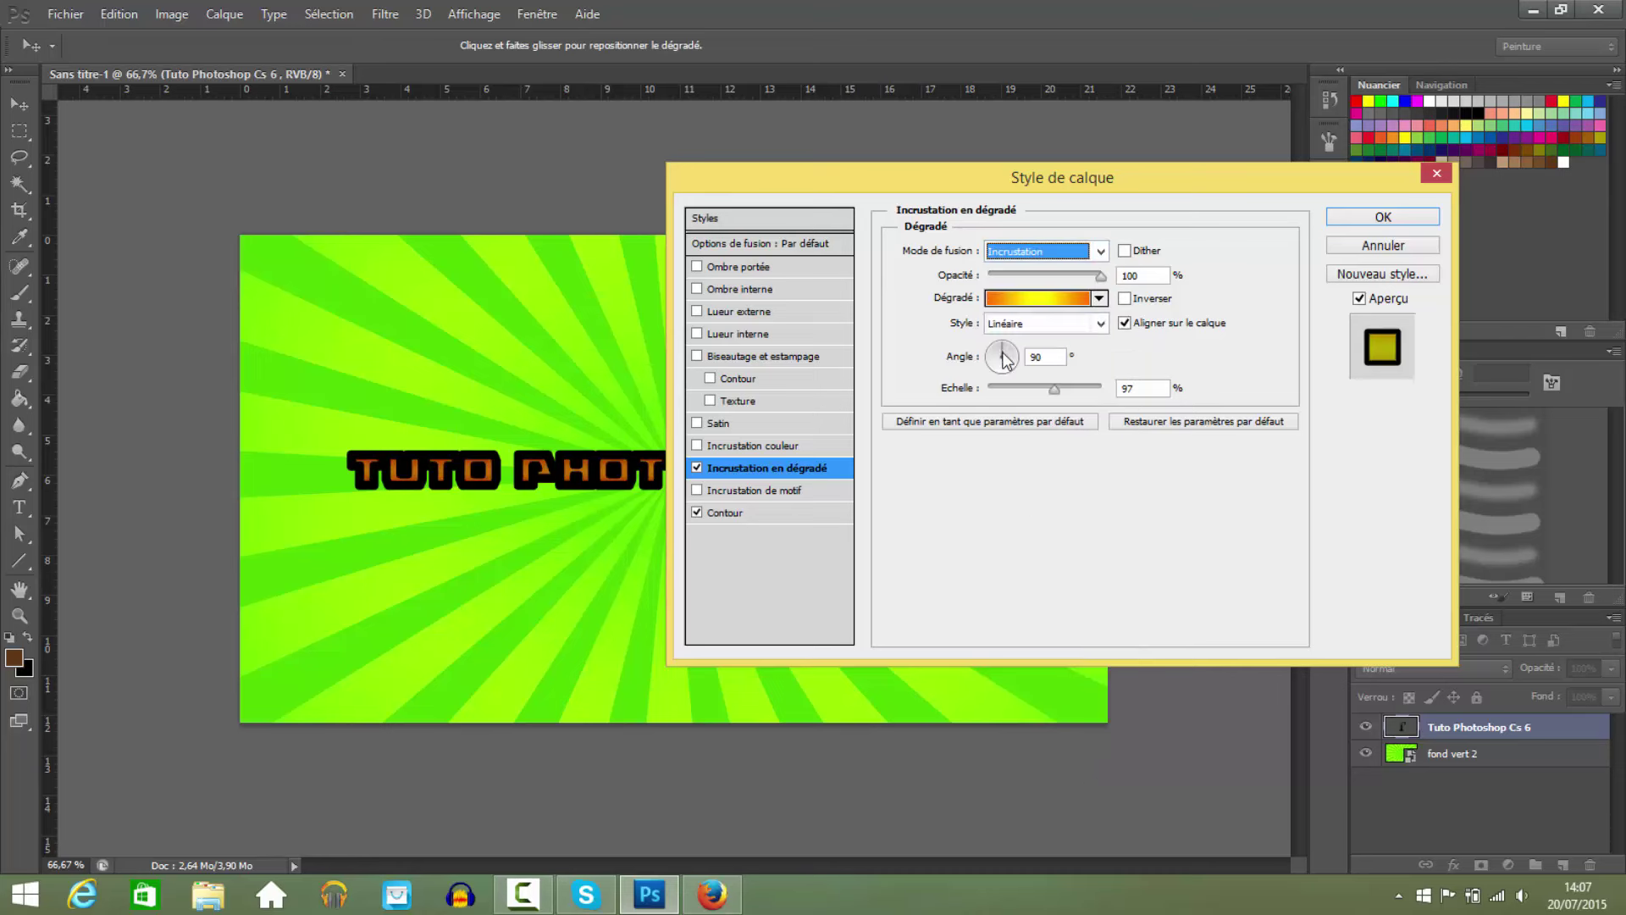
Try the Radial style for the gradient overlay and restore it to Linéaire.
left_click(1101, 324)
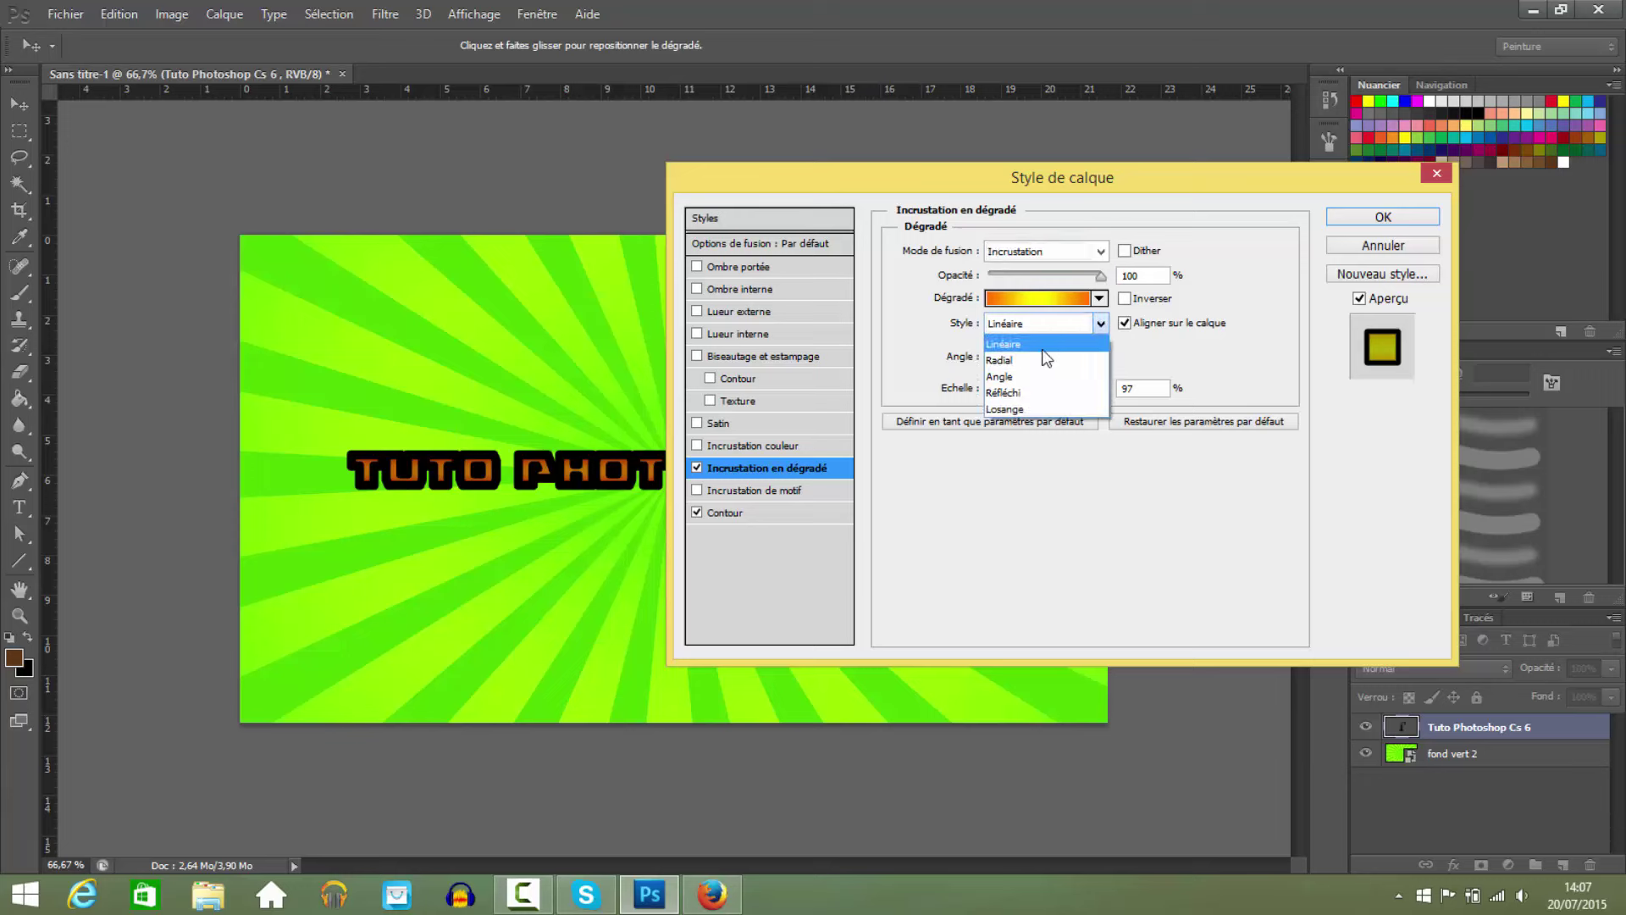
left_click(1039, 359)
left_click(1100, 324)
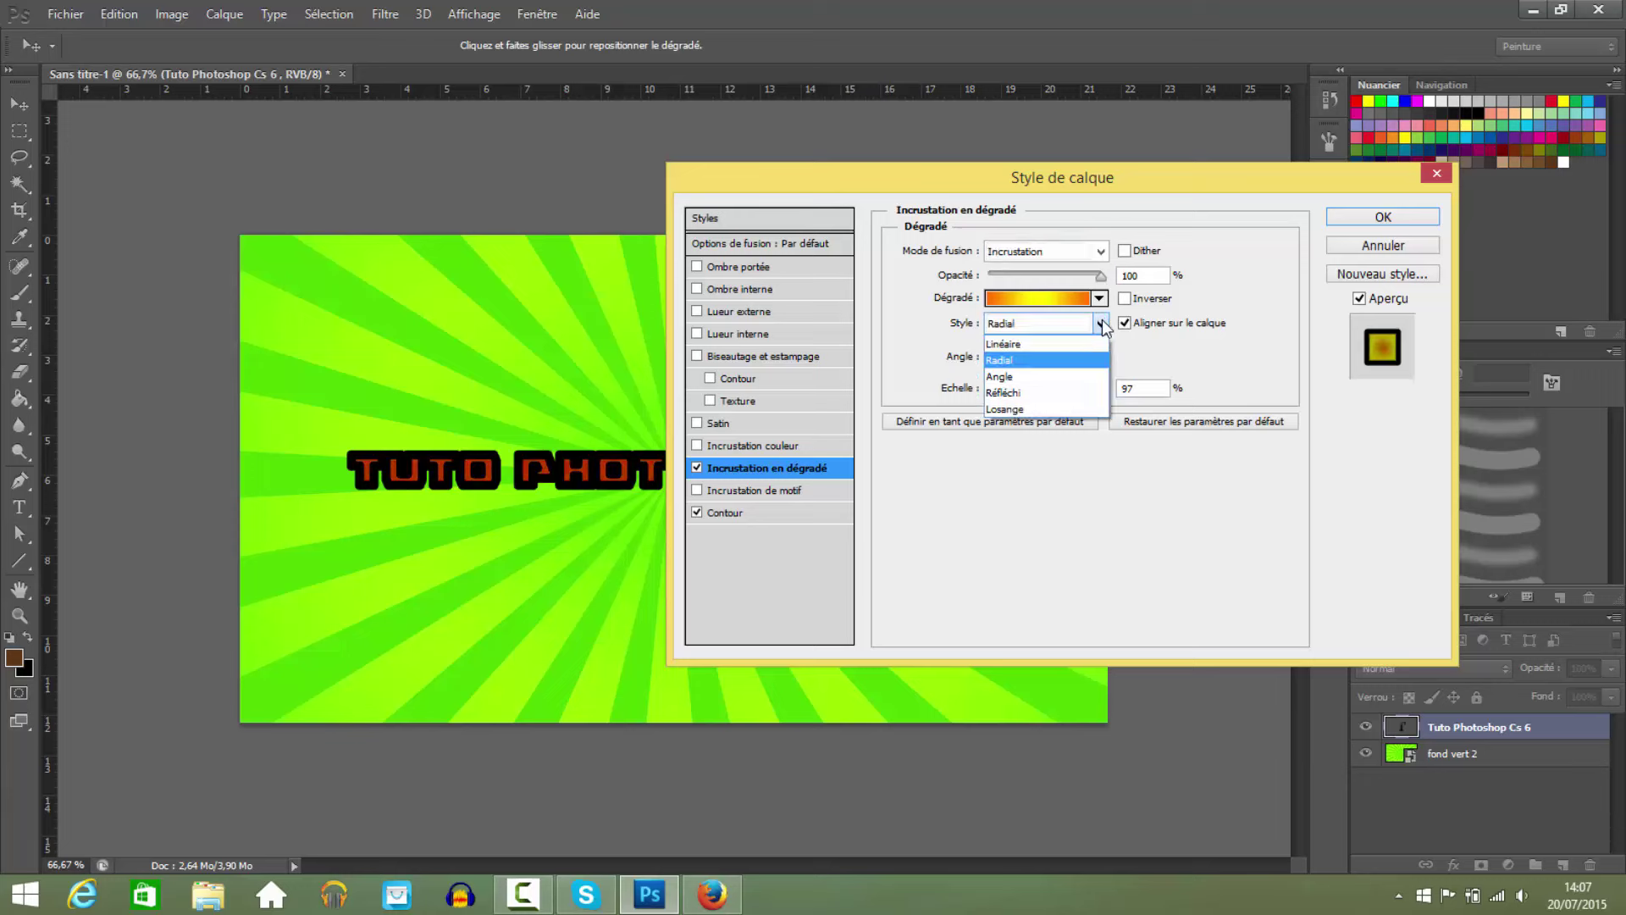
left_click(1040, 344)
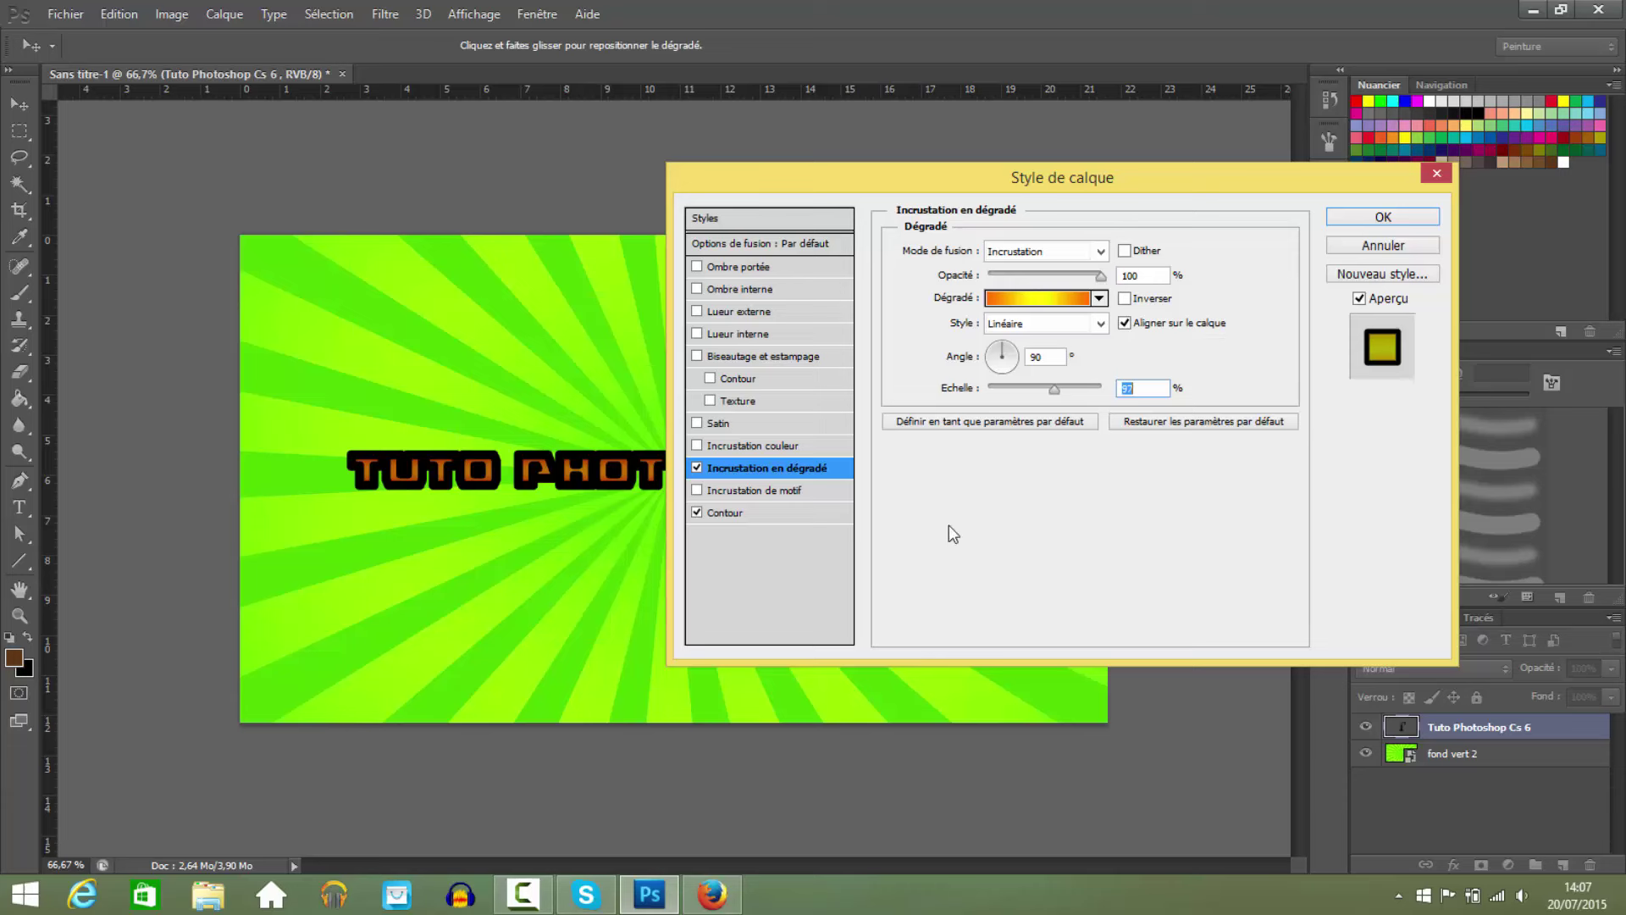
Try the Satin effect and Biseautage et estampage with its Contour option on the title, and disable them.
left_click(697, 423)
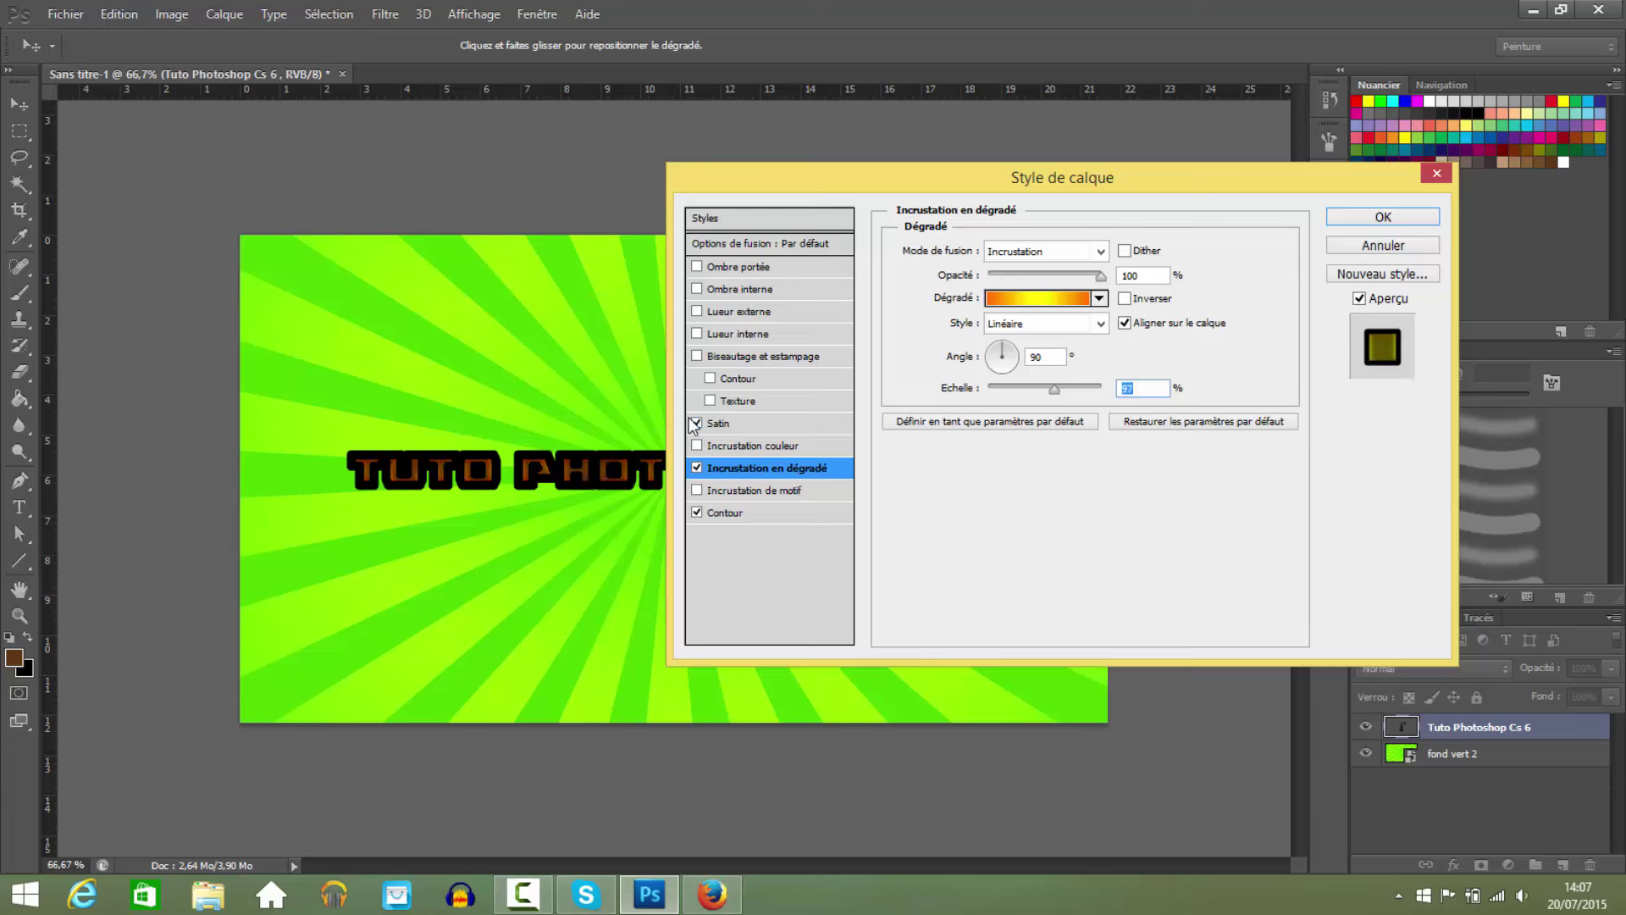
left_click(696, 424)
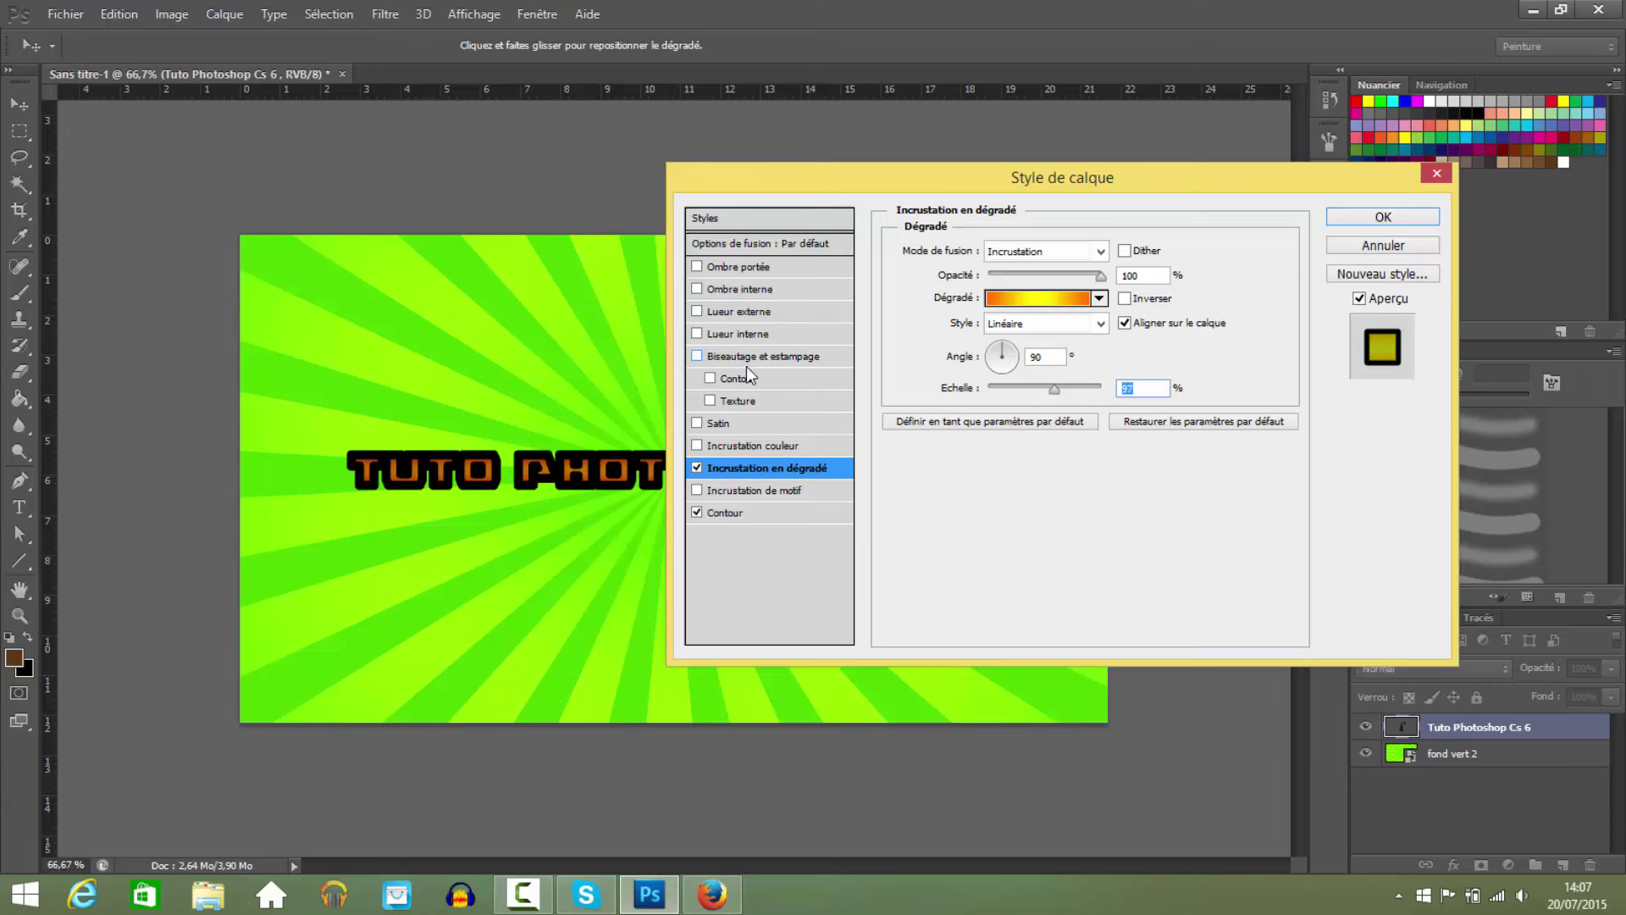
left_click(697, 356)
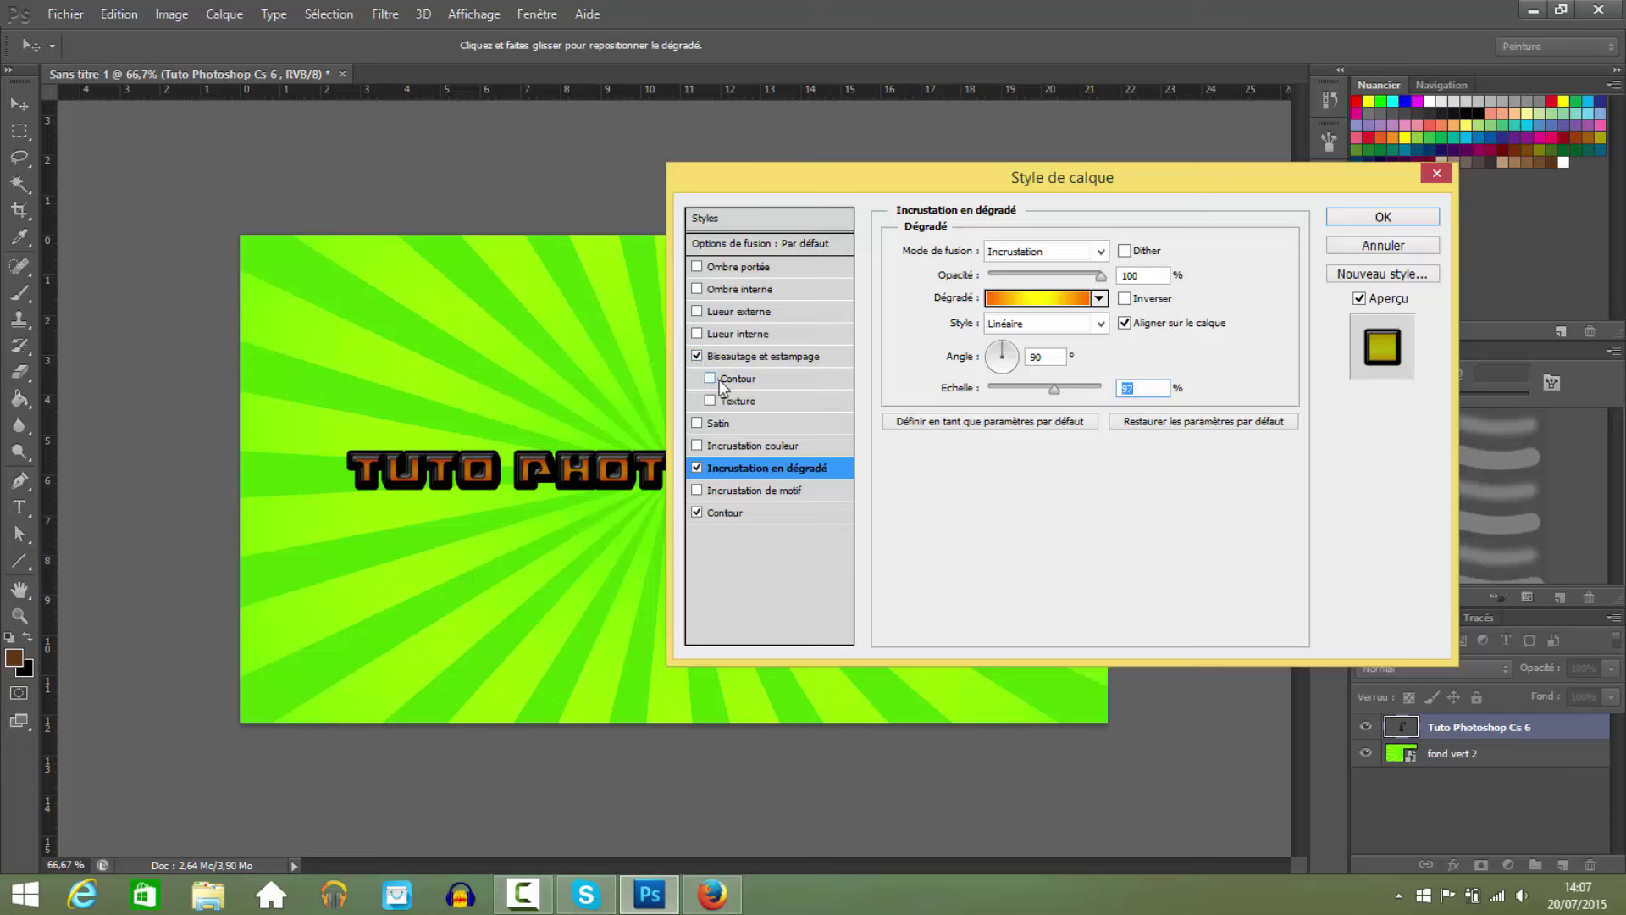
left_click(719, 379)
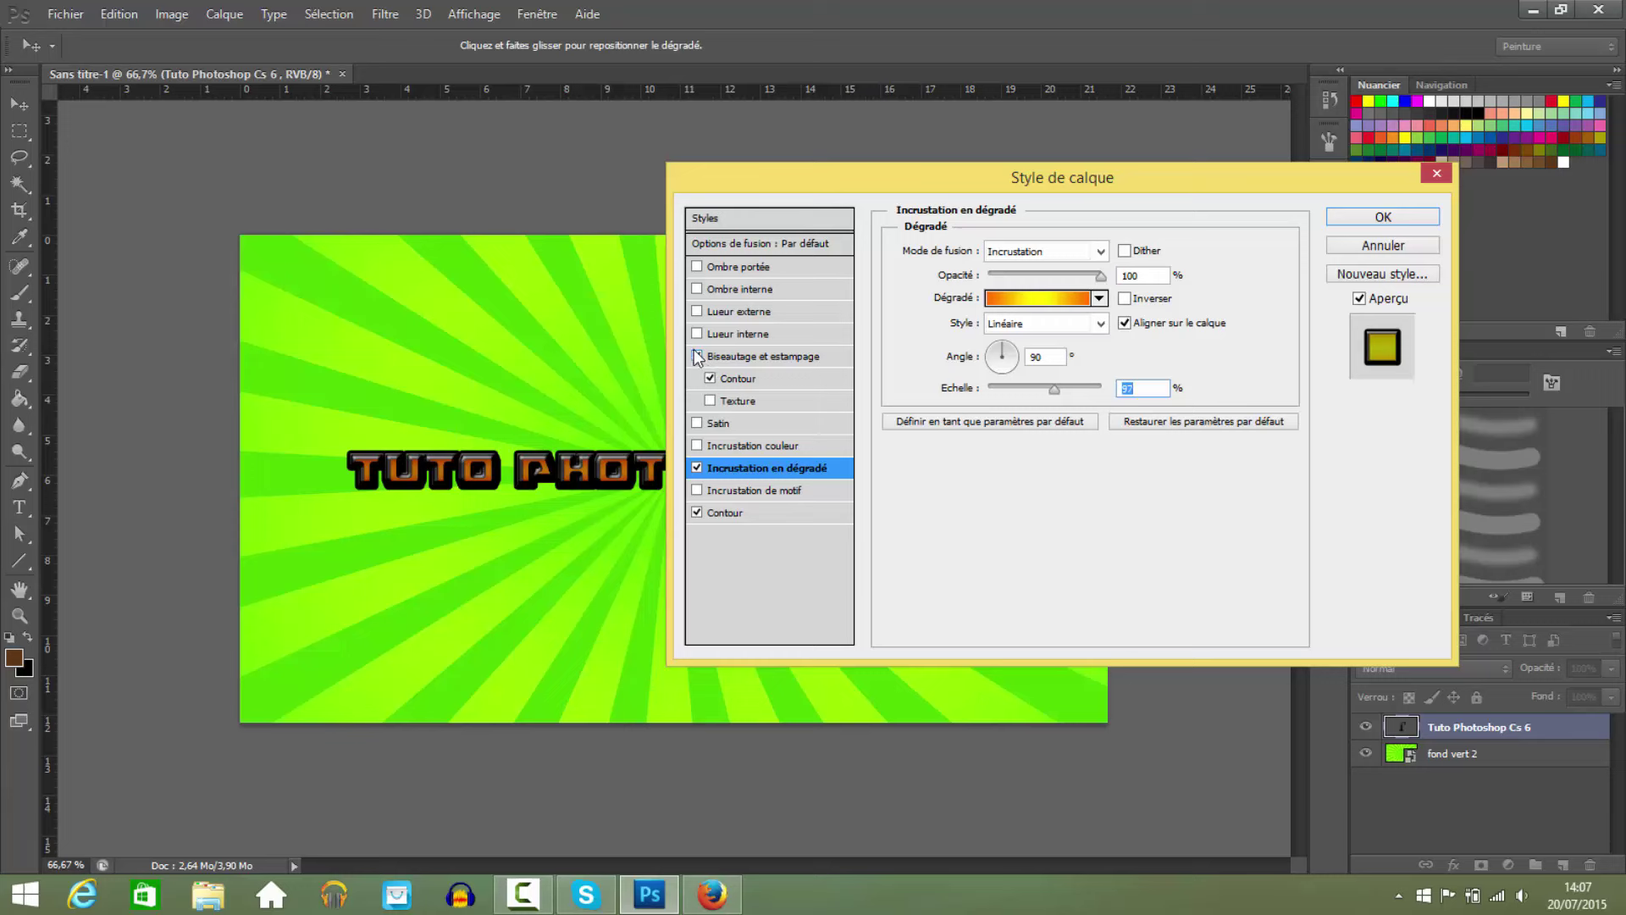
left_click(696, 357)
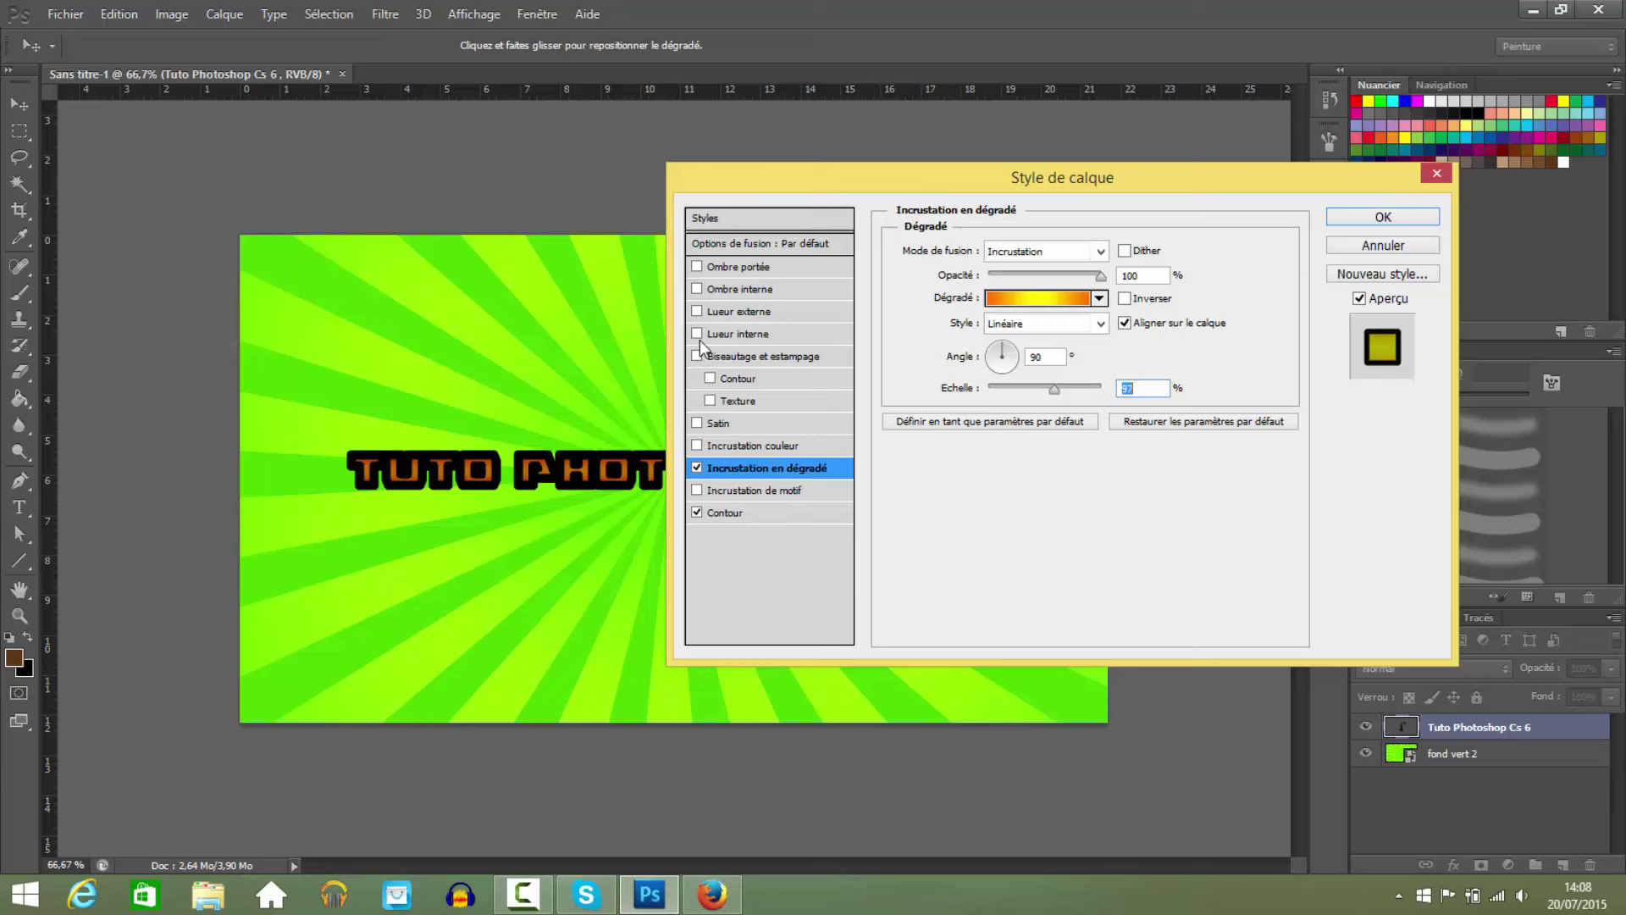
Add an Ombre portée to the title with a distance of about 37 px and apply the layer style.
left_click(725, 268)
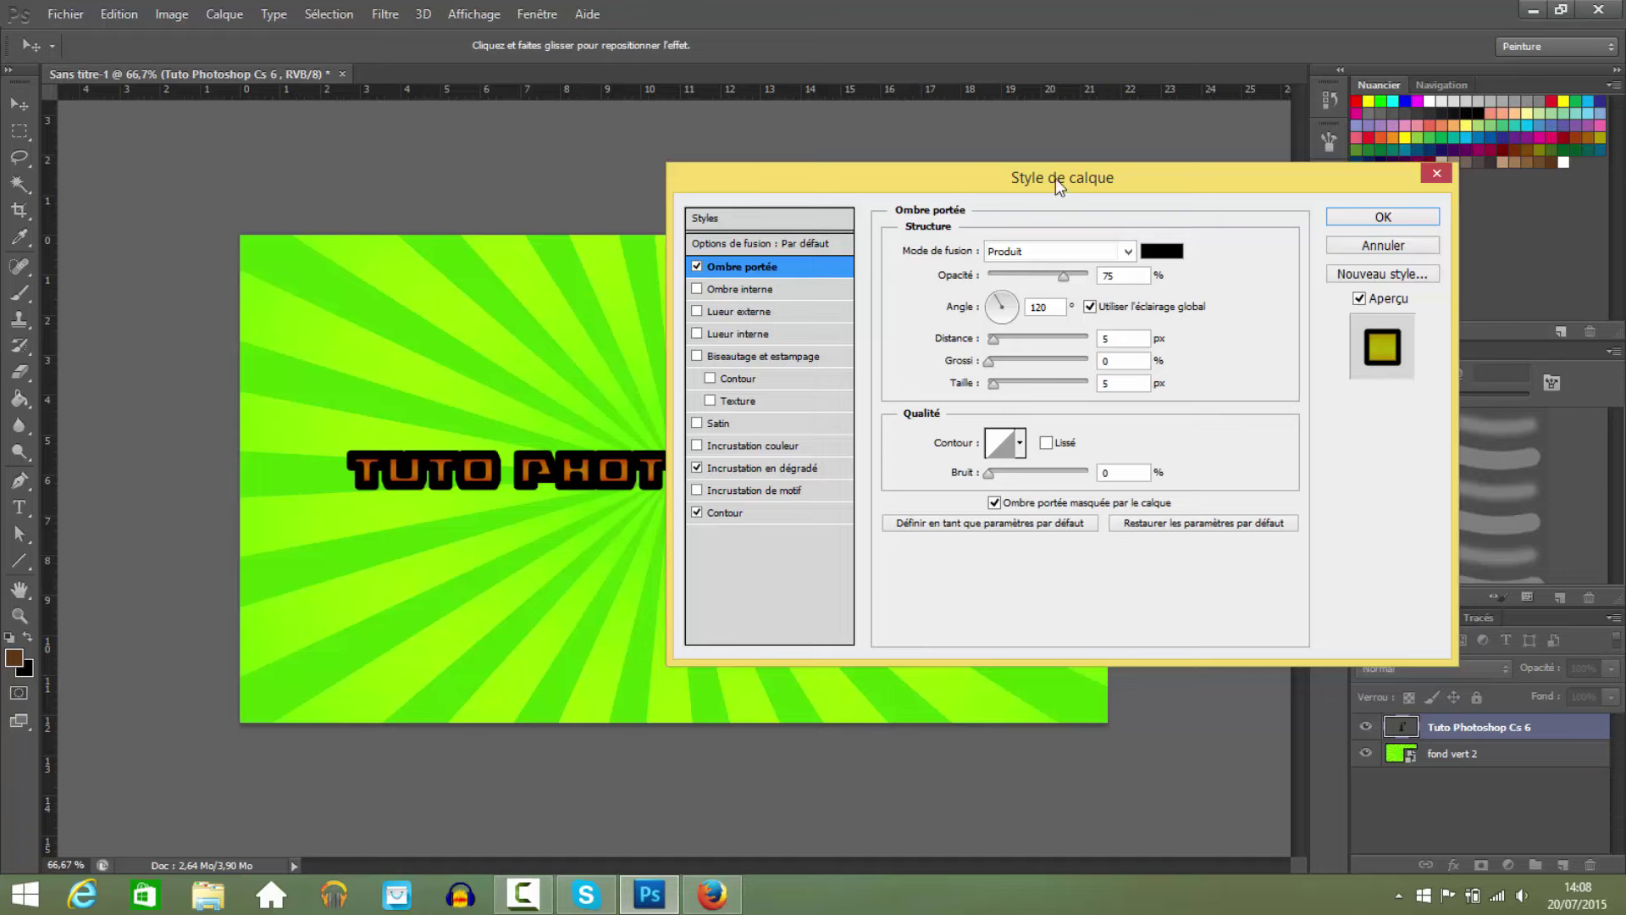
left_click_drag(1055, 178, 1050, 506)
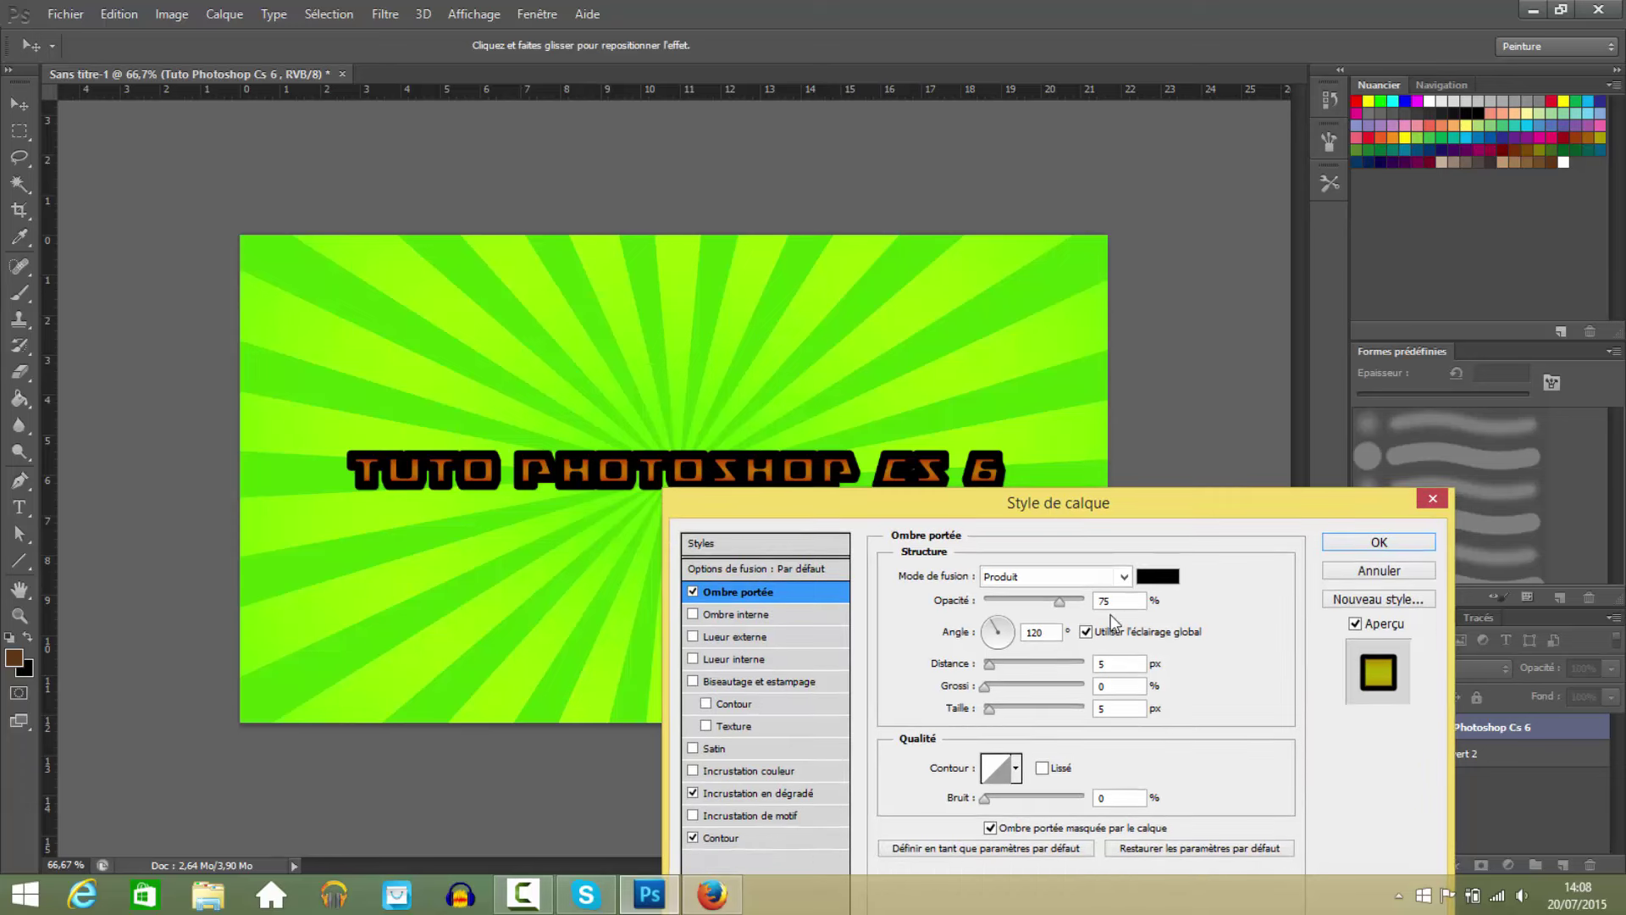
left_click_drag(989, 667, 1024, 663)
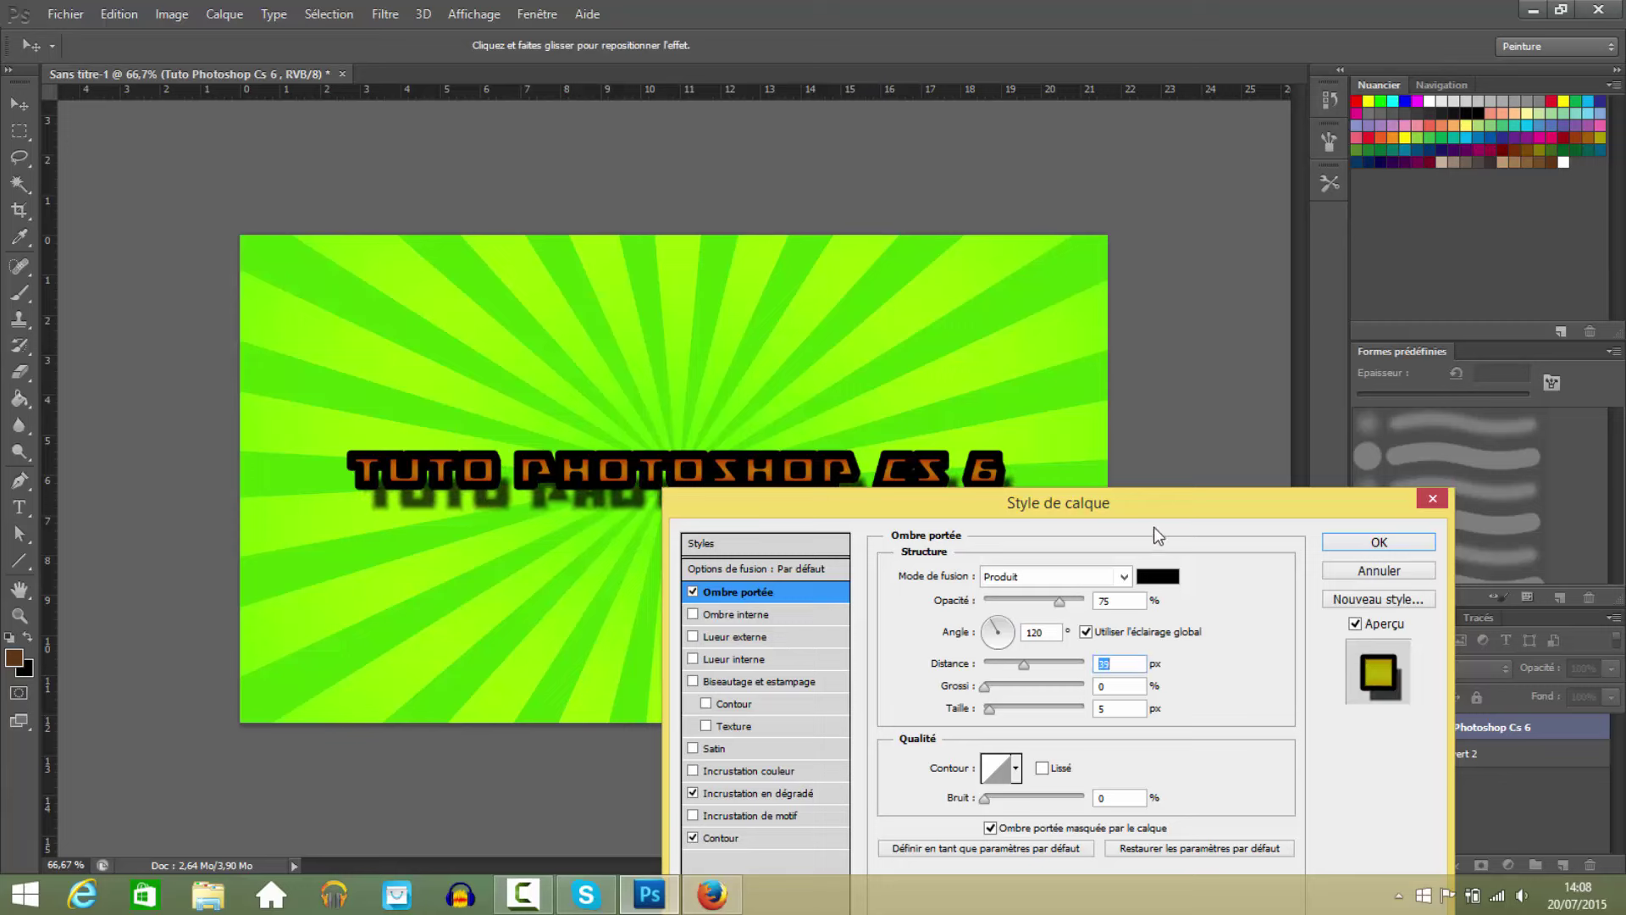
left_click_drag(1279, 491, 1625, 15)
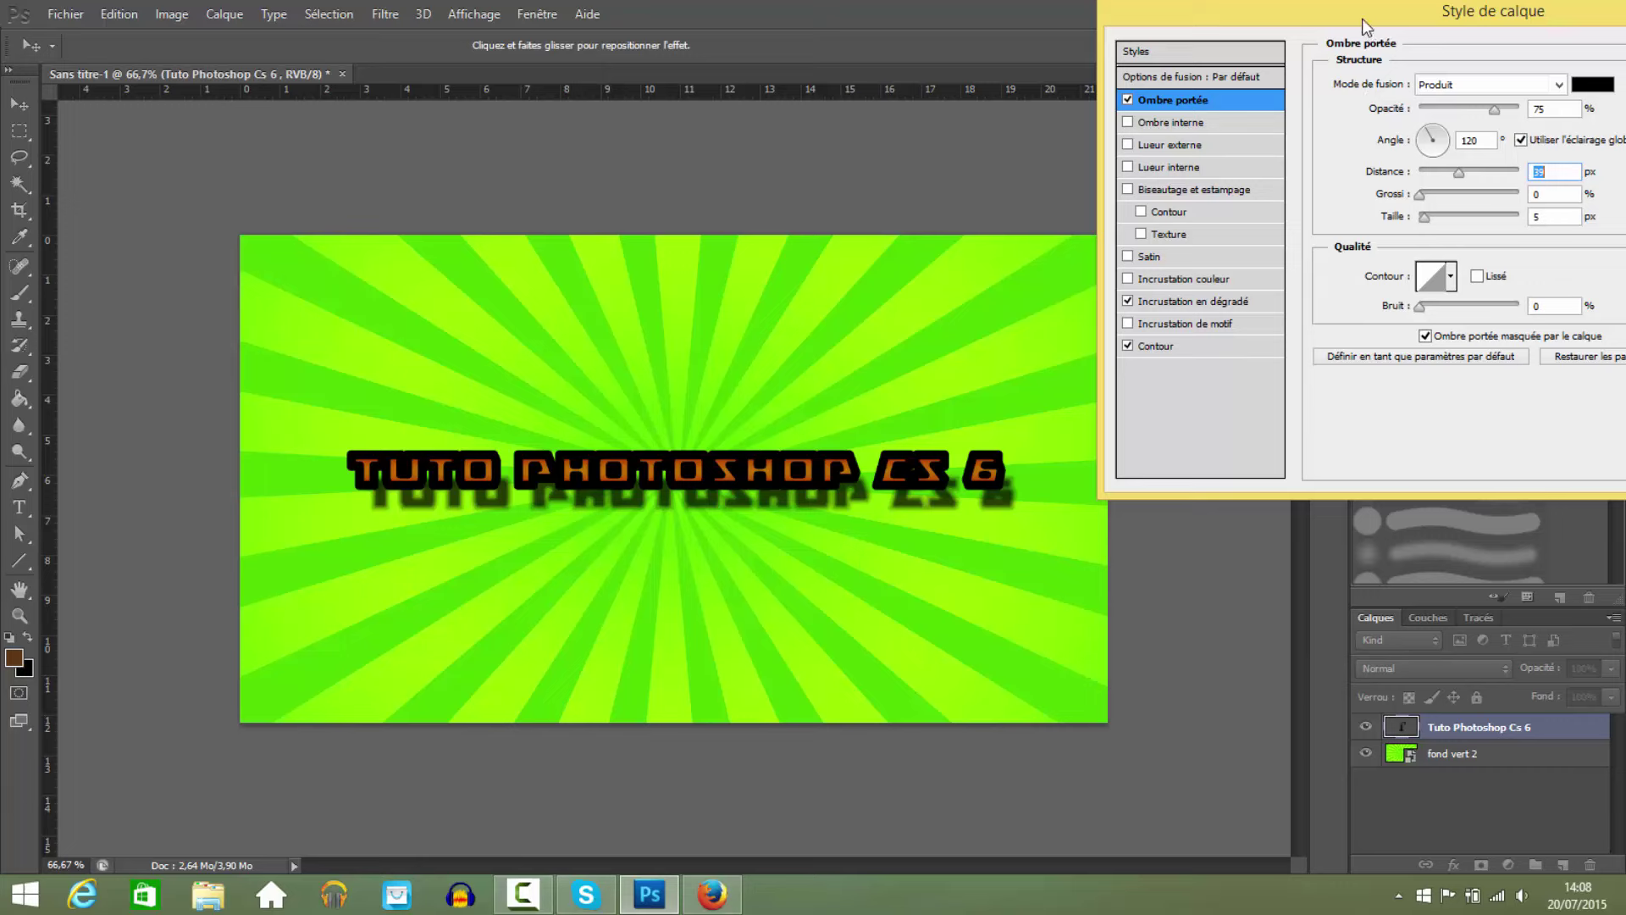
left_click_drag(1362, 18, 1155, 19)
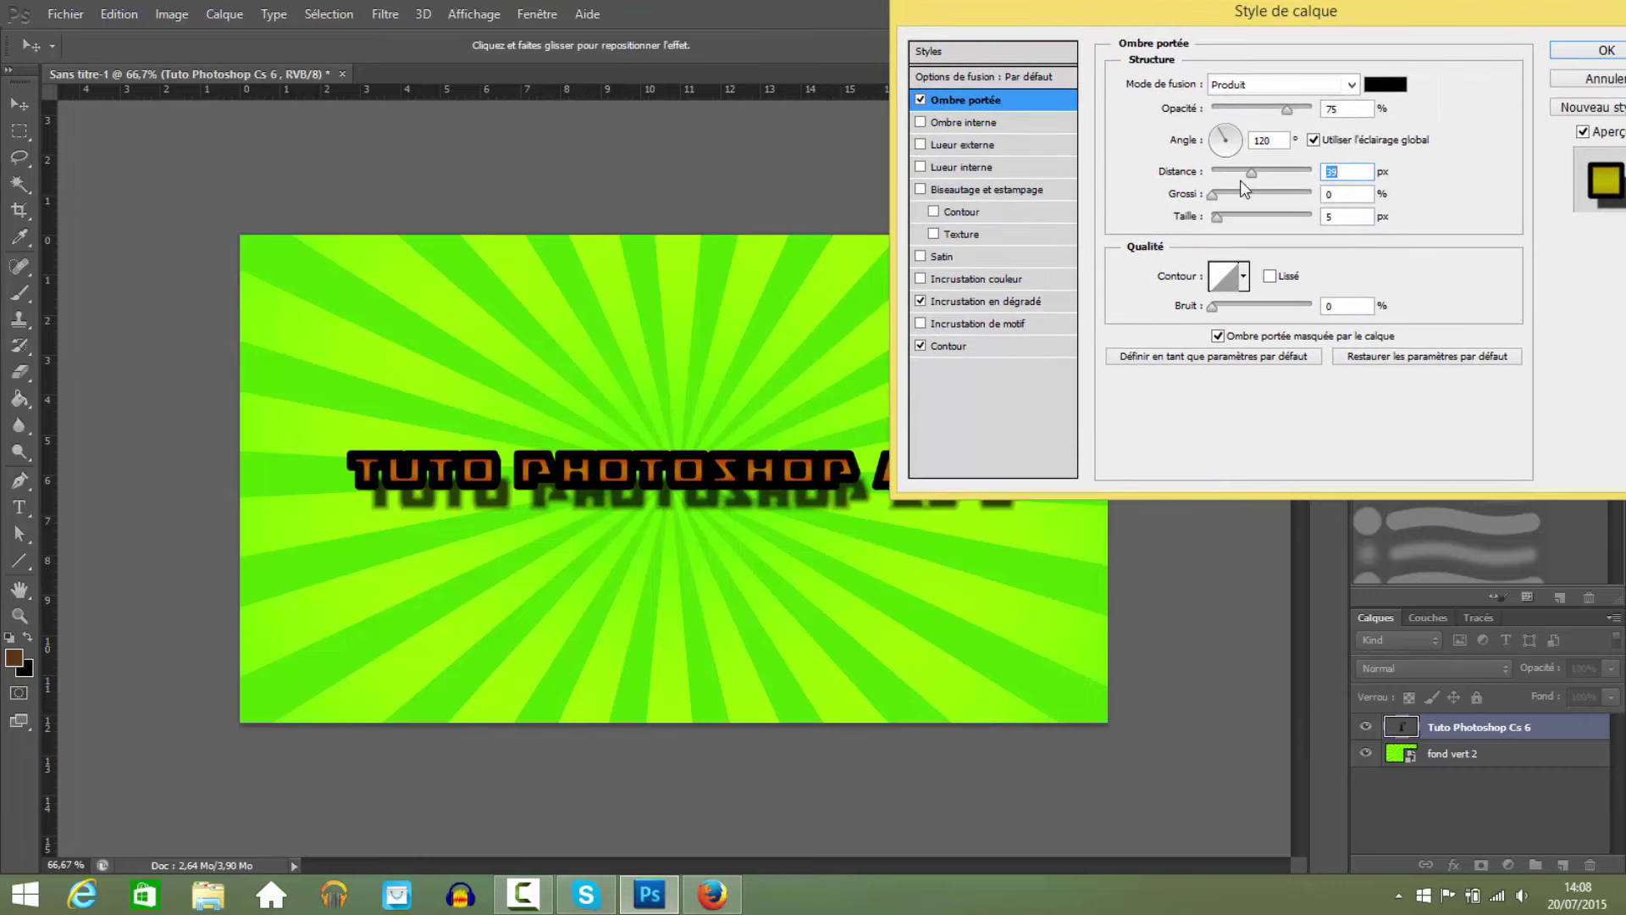
mouse_move(1251, 174)
left_mouse_down()
mouse_move(1414, 167)
mouse_move(1249, 160)
left_mouse_up()
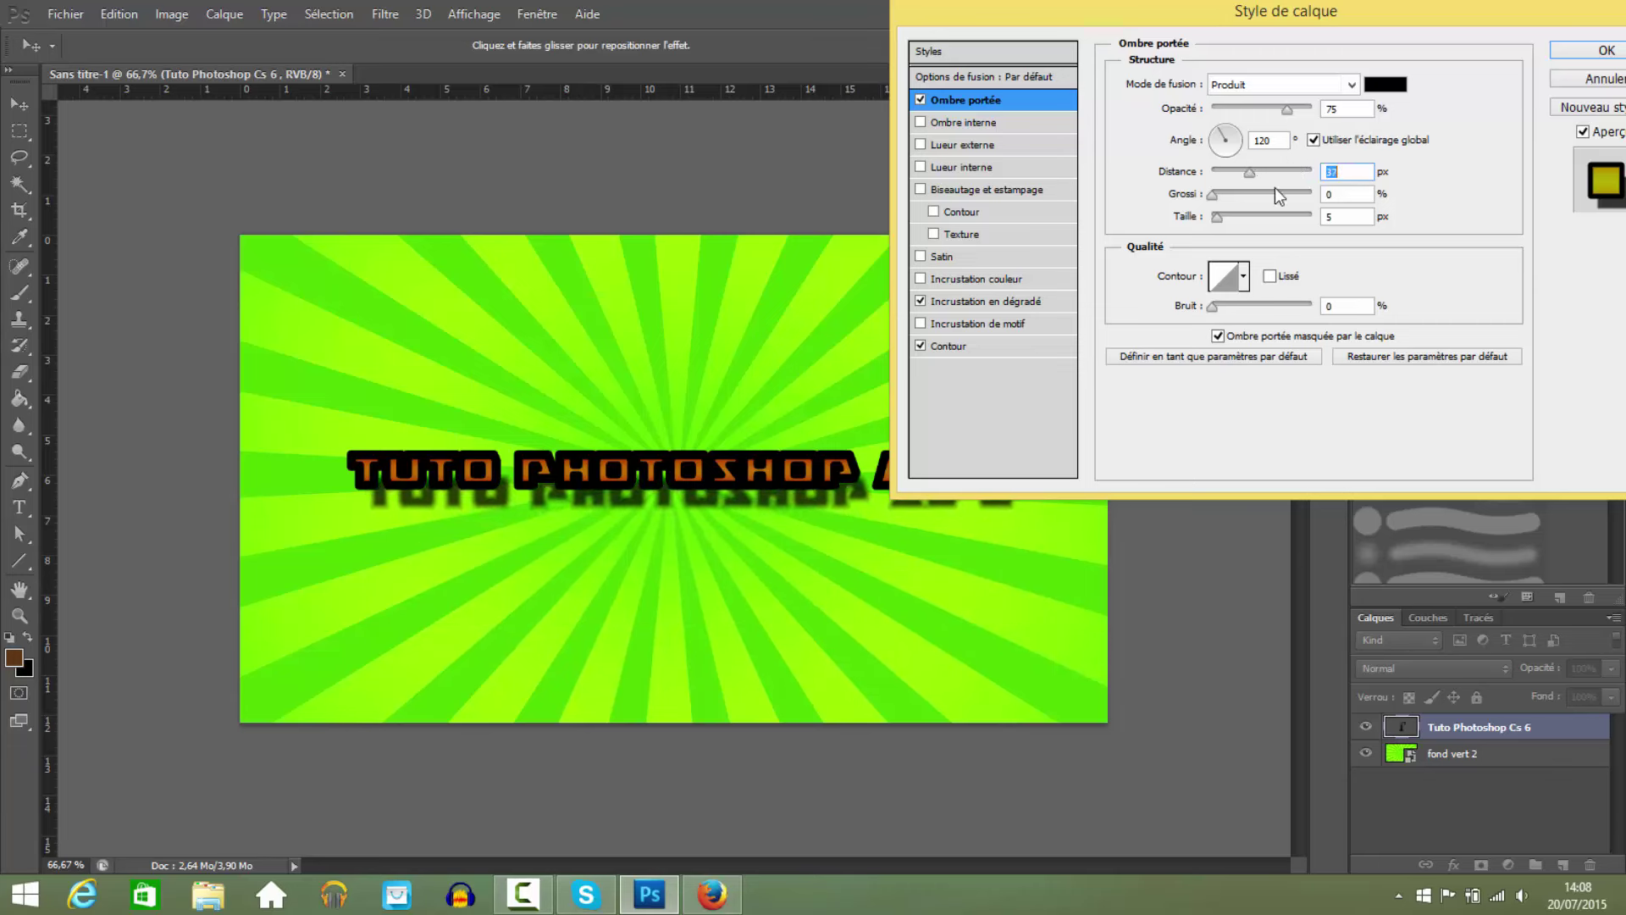
left_click(1607, 50)
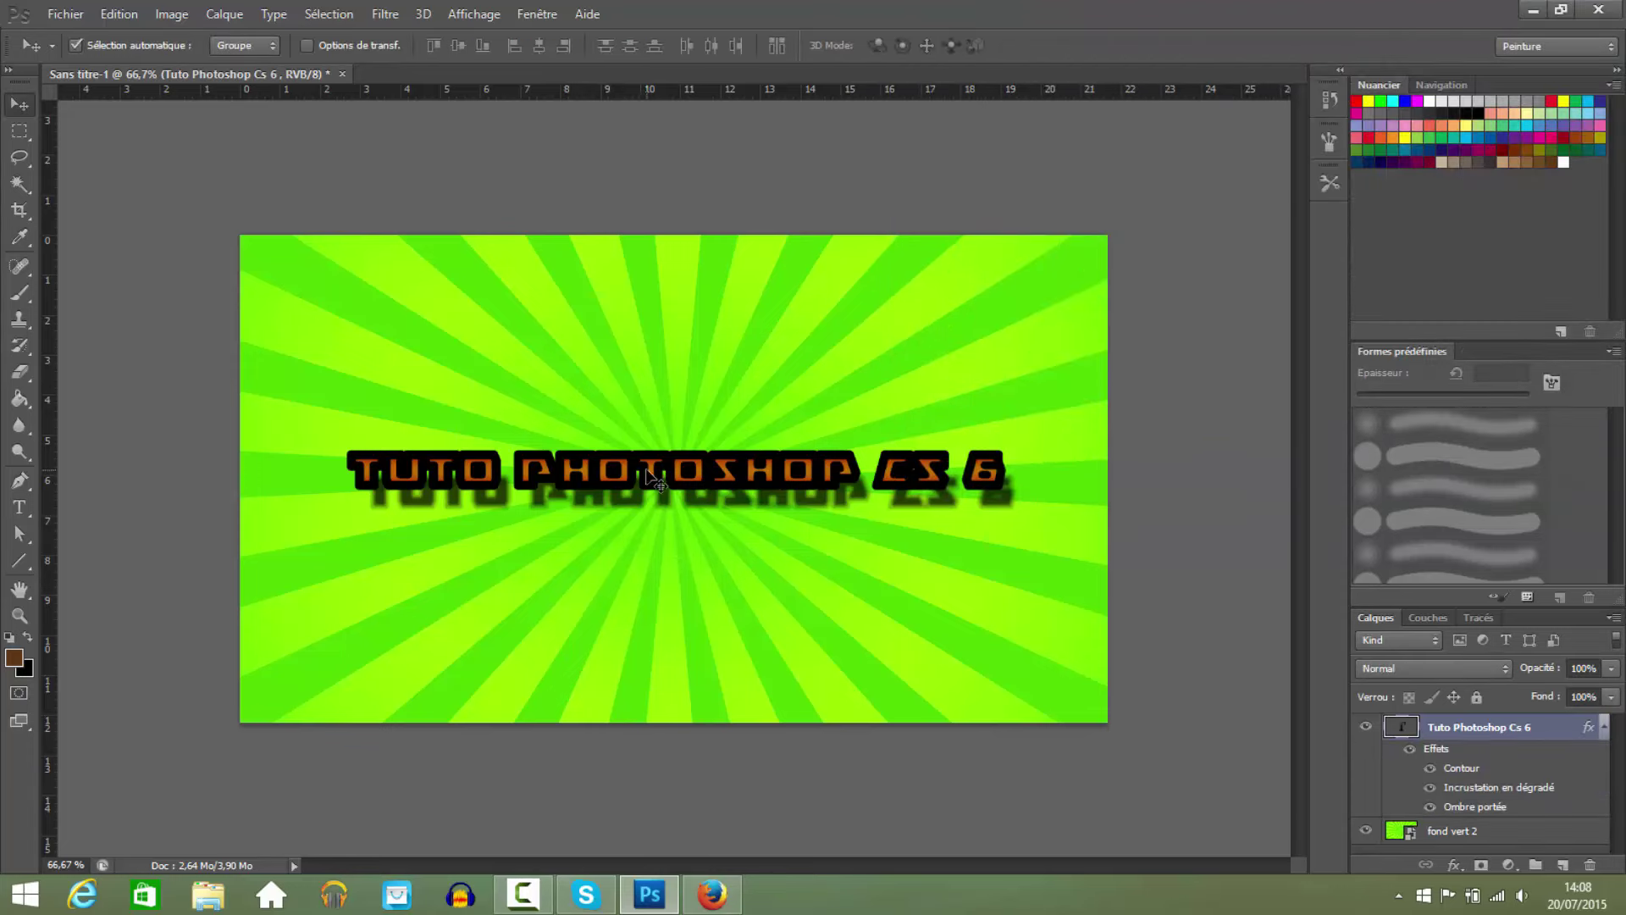
Collapse the title layer's effects list and move the title slightly upward on the canvas.
left_click(1604, 729)
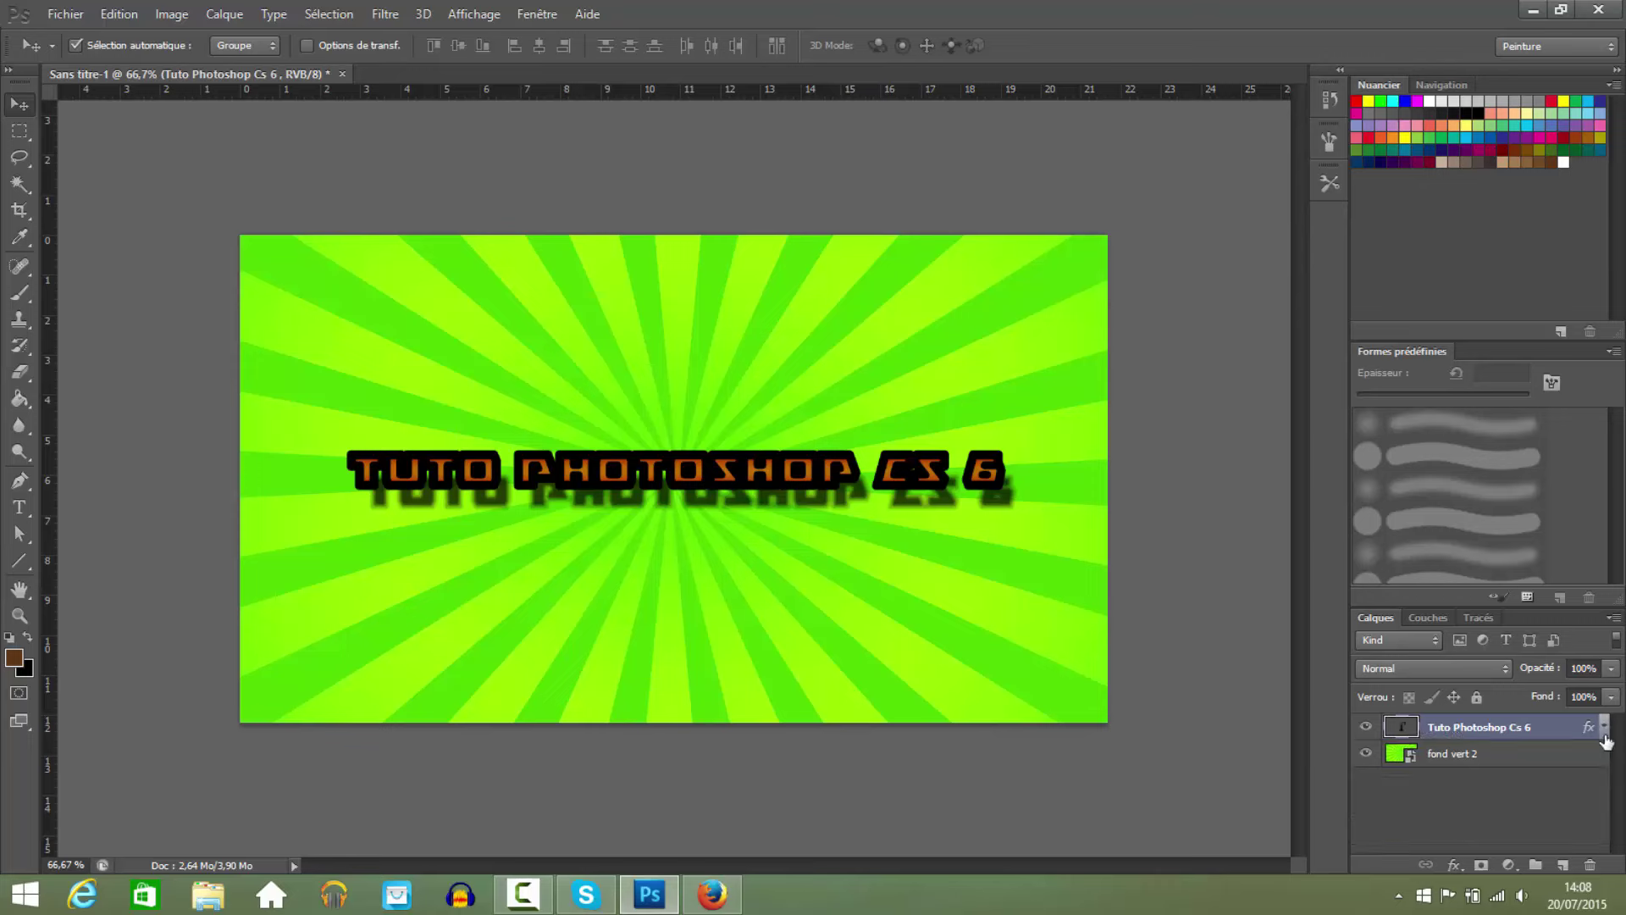
mouse_move(824, 459)
left_mouse_down()
mouse_move(827, 475)
mouse_move(824, 453)
left_mouse_up()
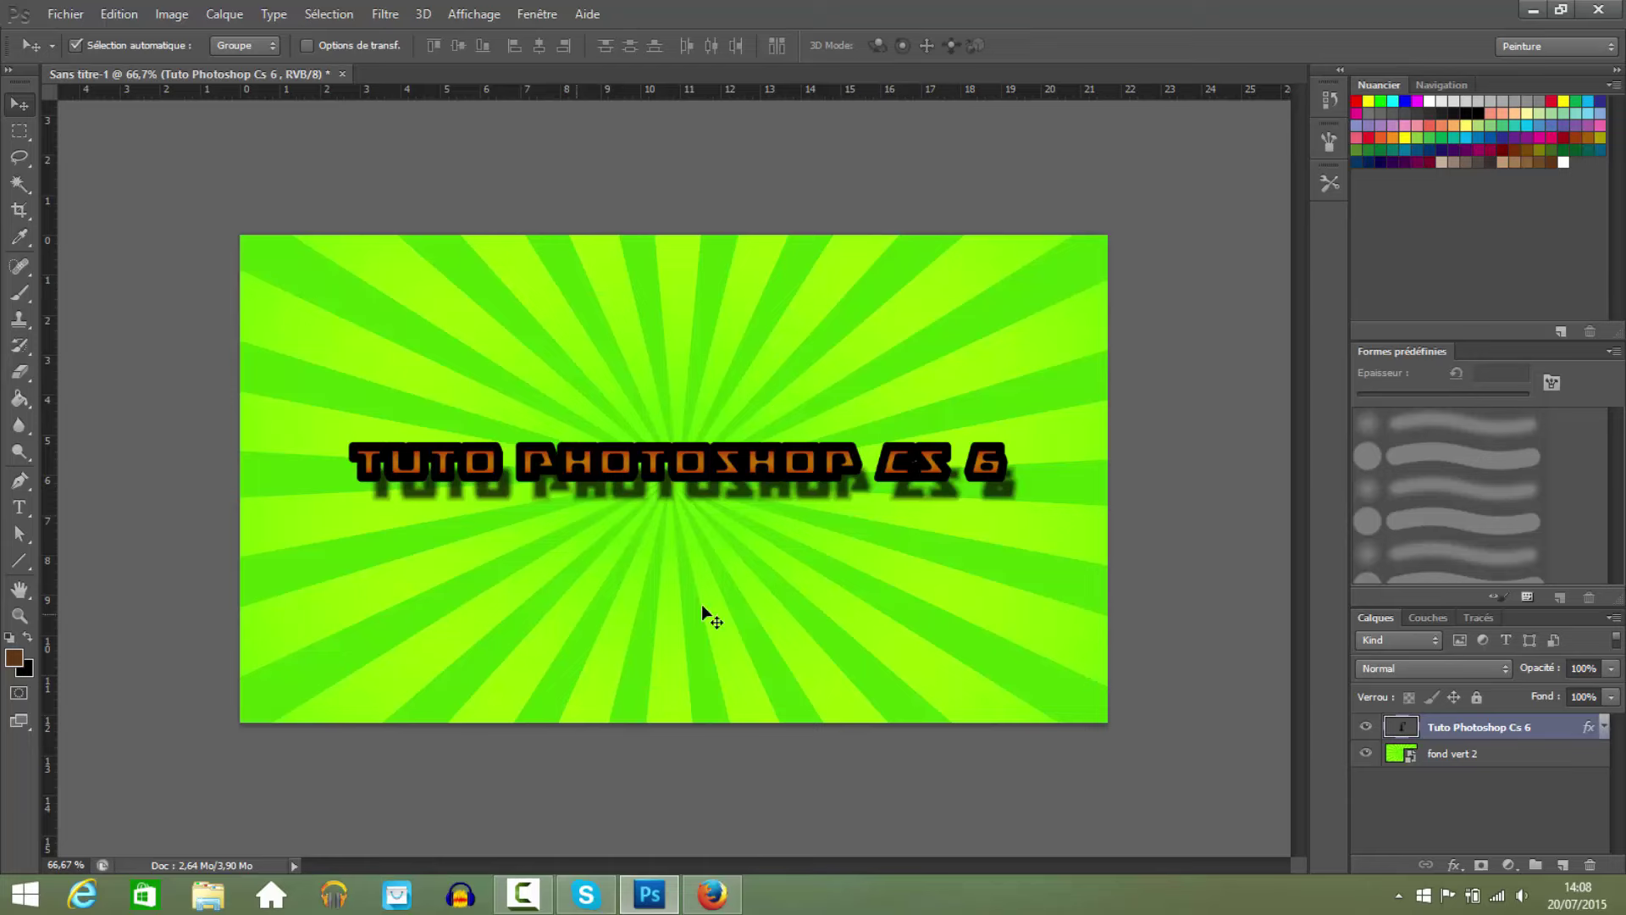
Switch to Firefox, return to the Google Images results and search for "Dragon ball z sangoku".
left_click(1531, 12)
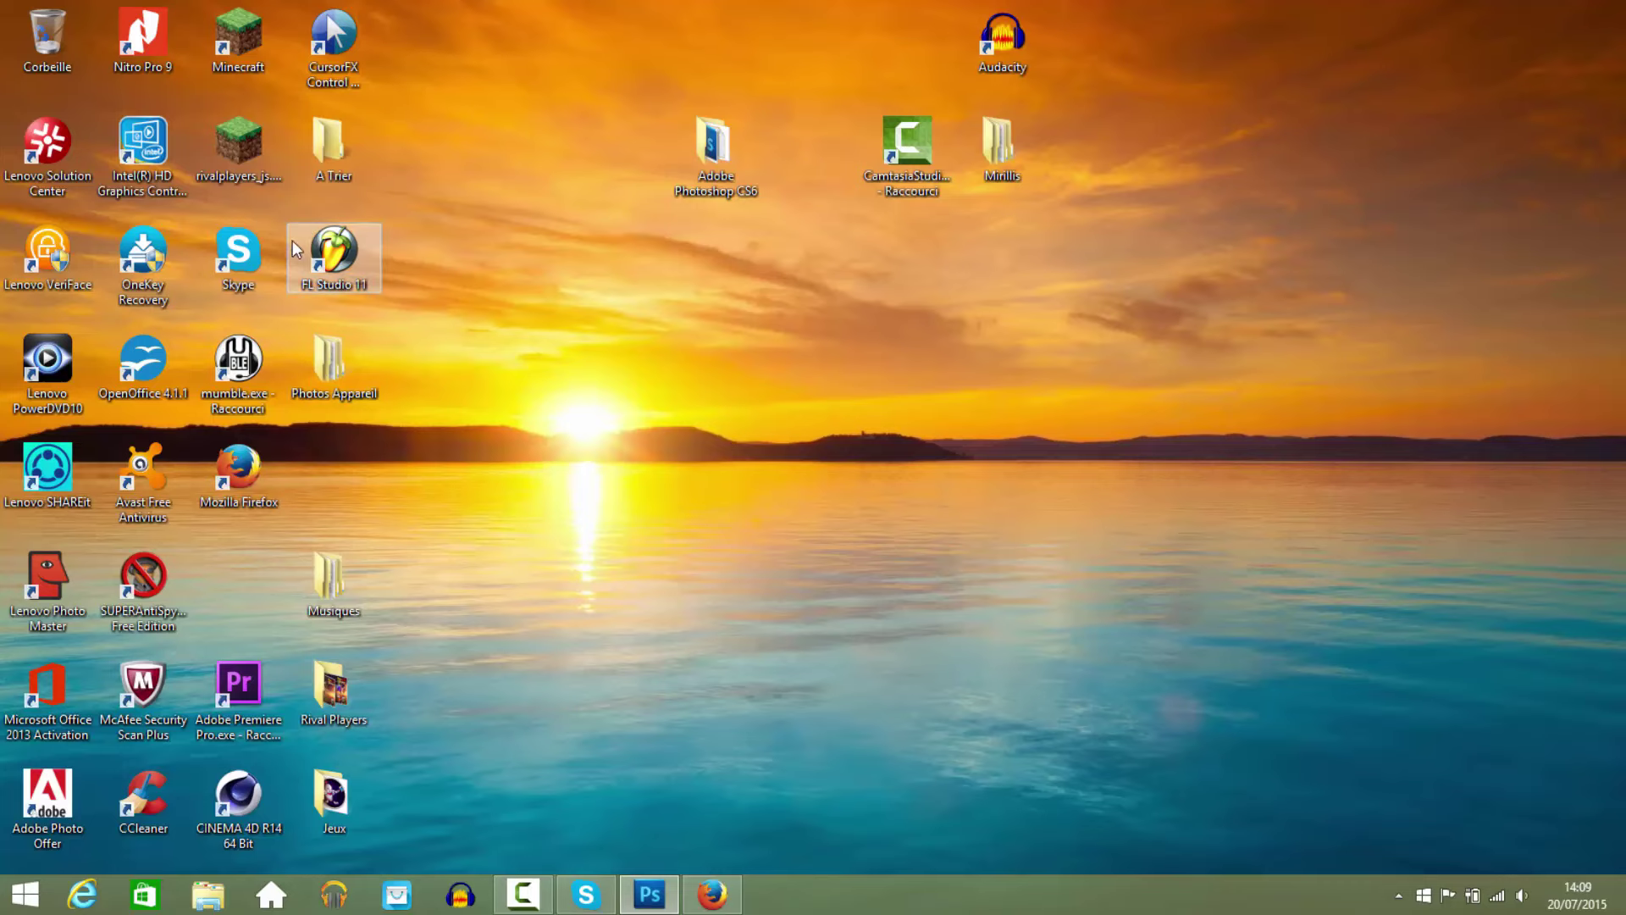
left_click(712, 894)
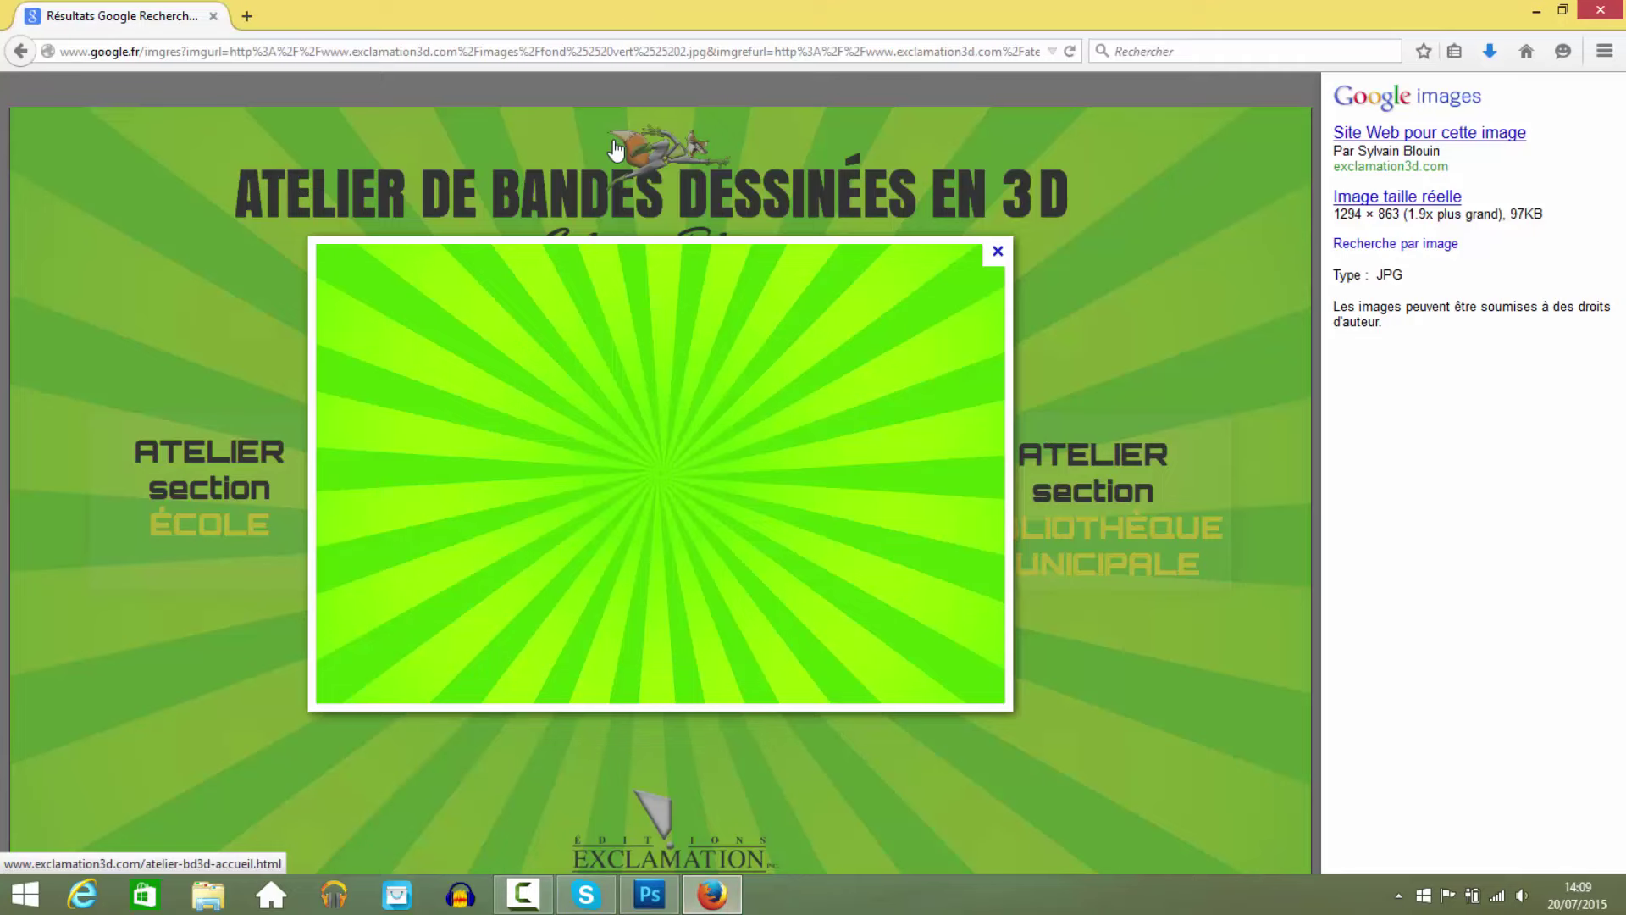
key("alt+Left")
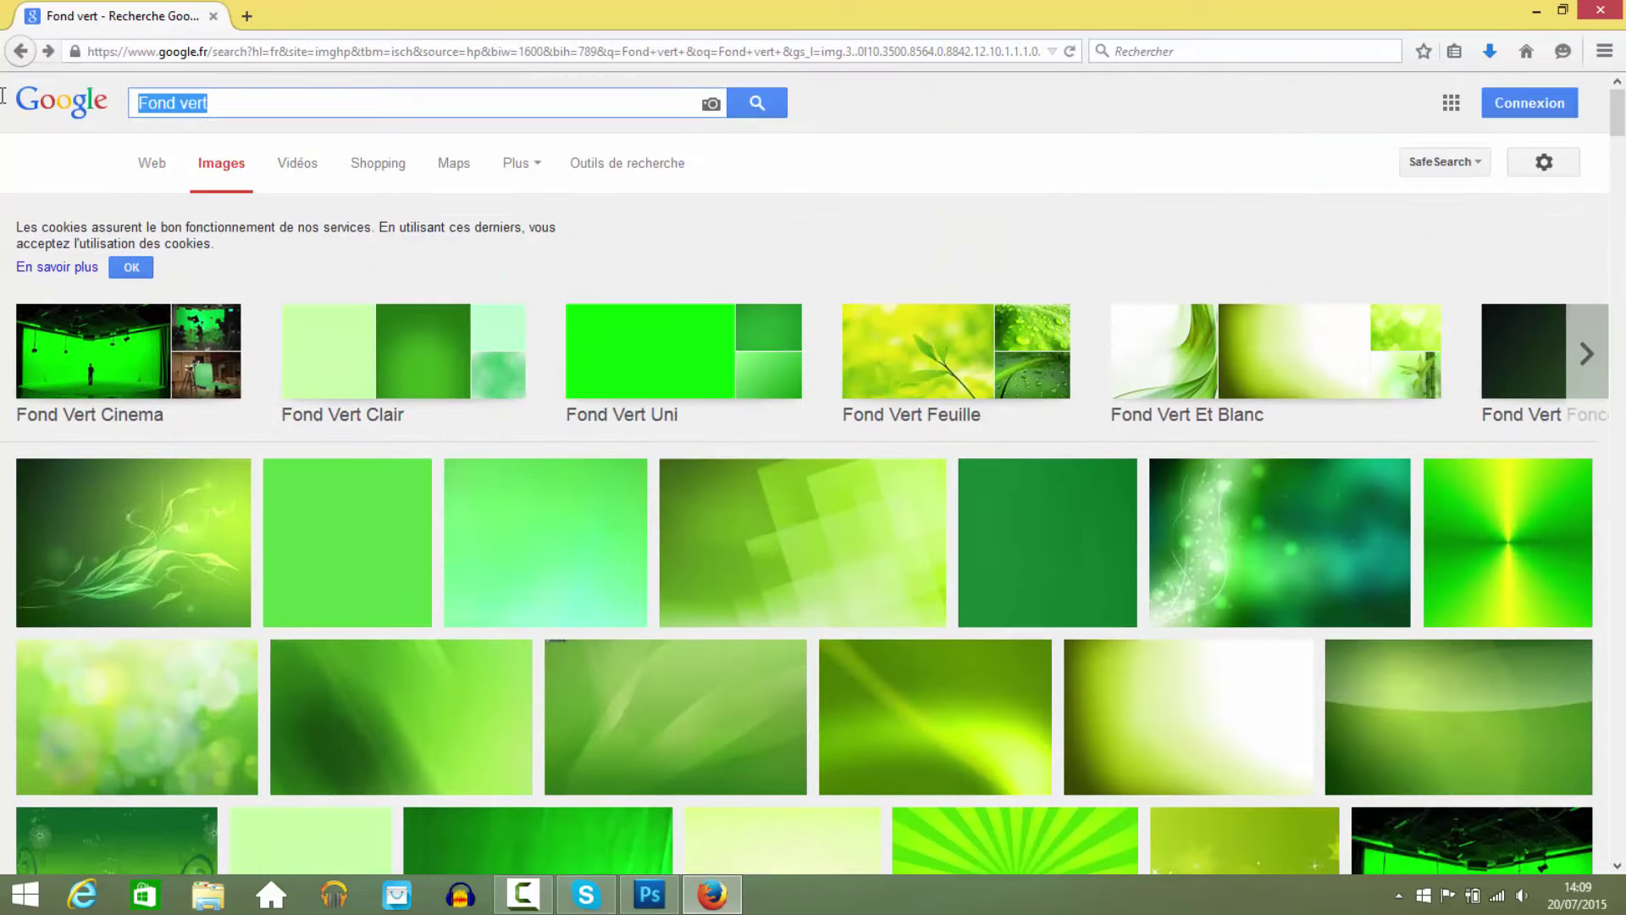
key("BackSpace")
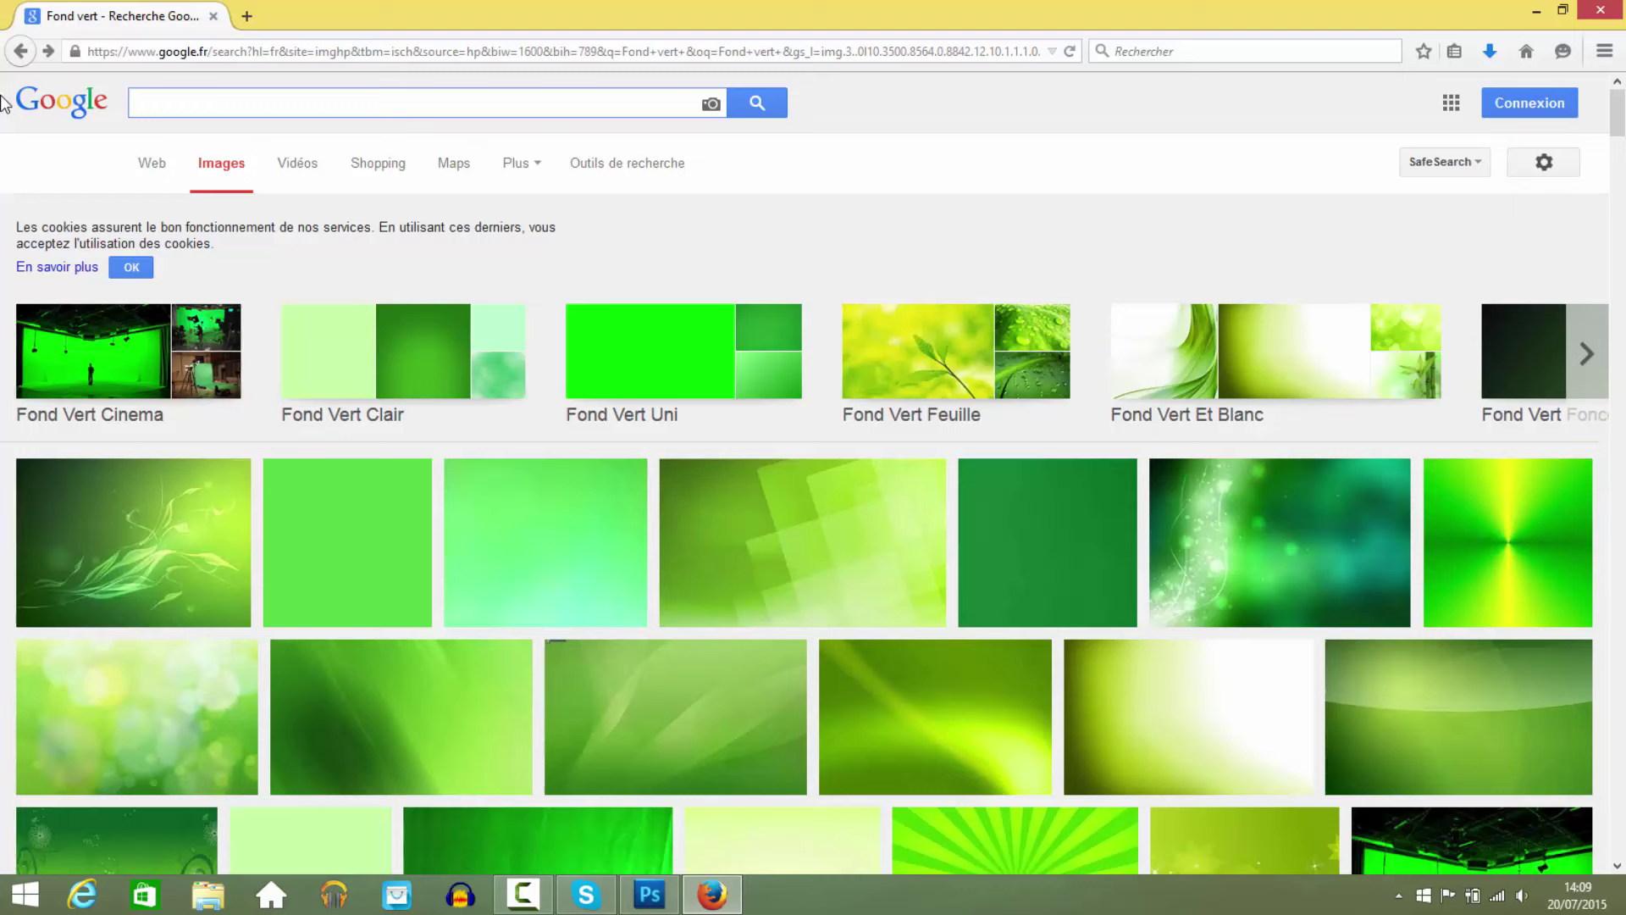
type("D")
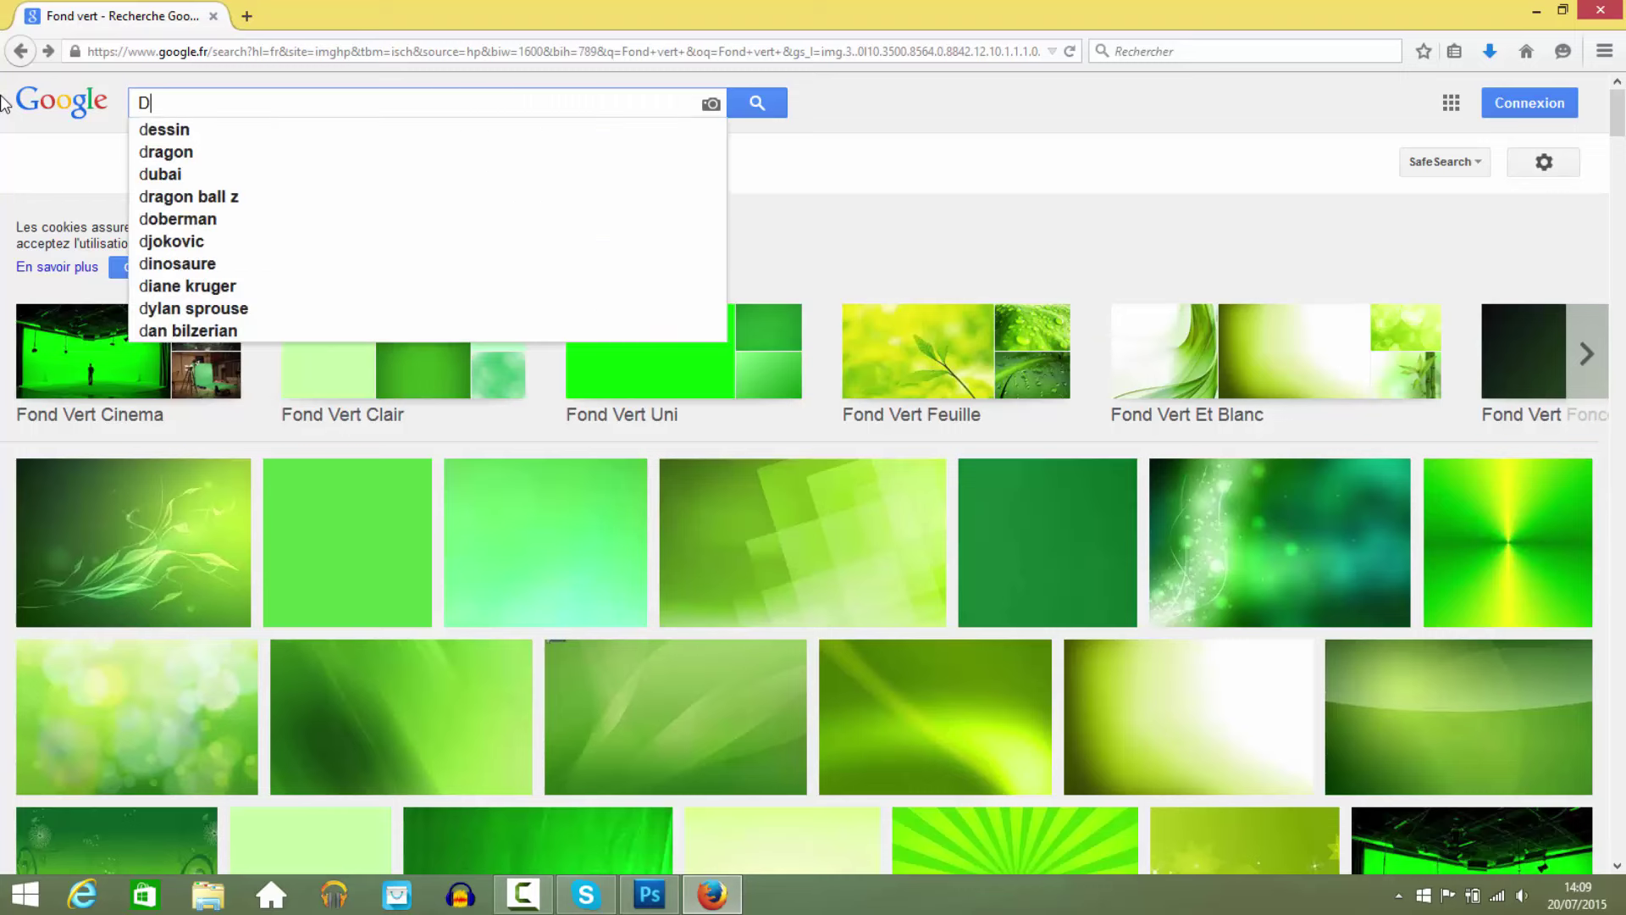
type("rago")
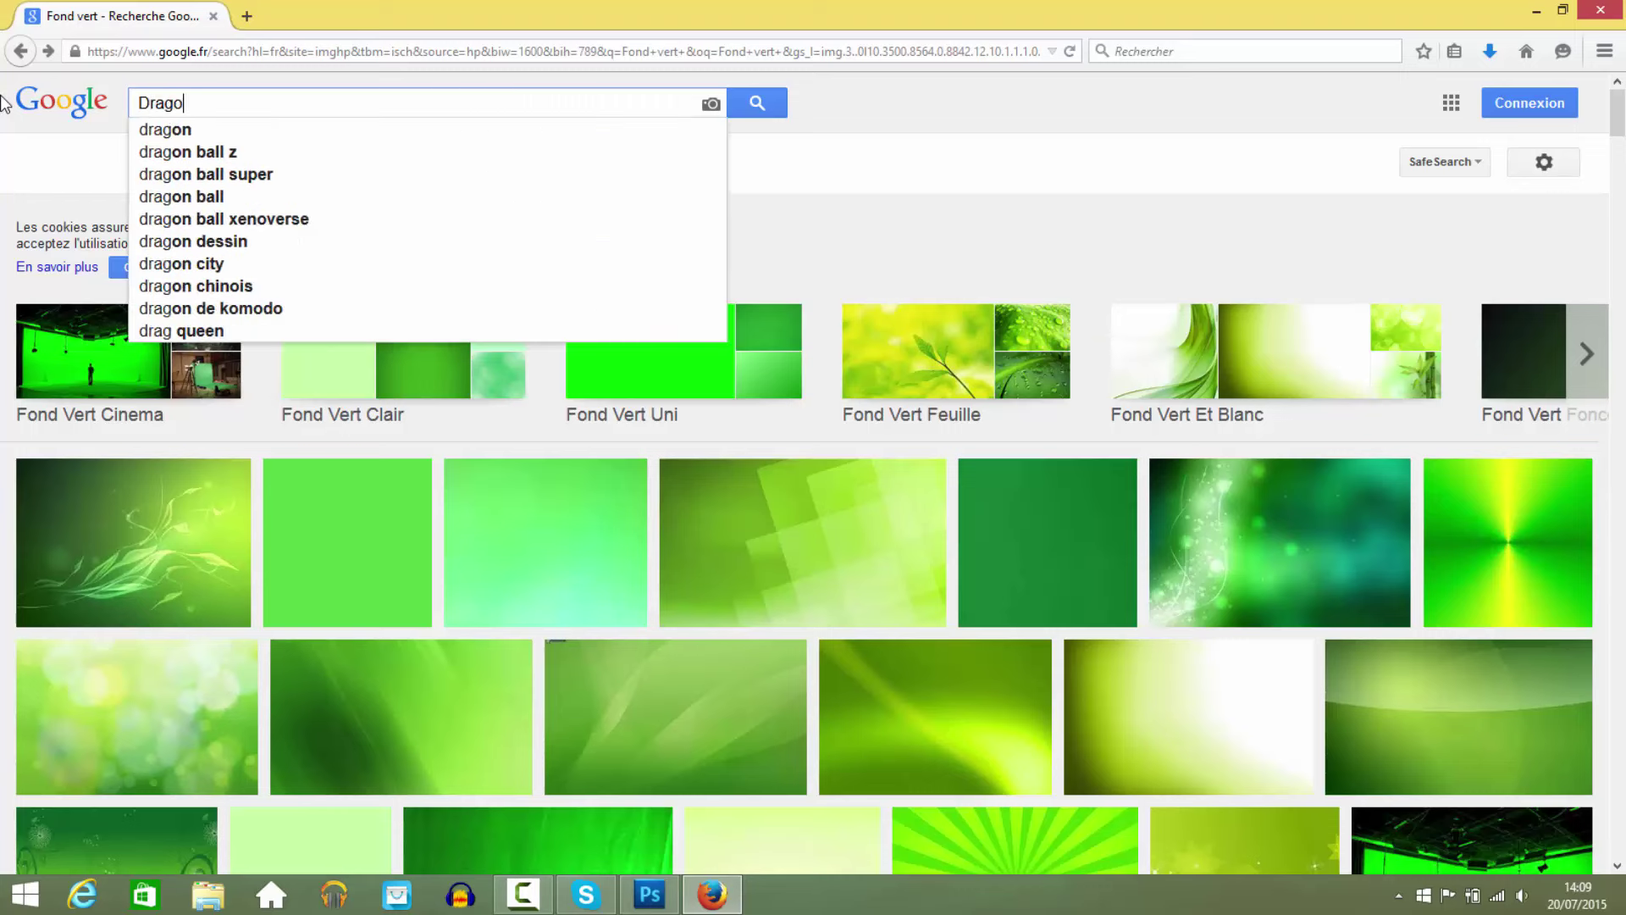
type("n ball ")
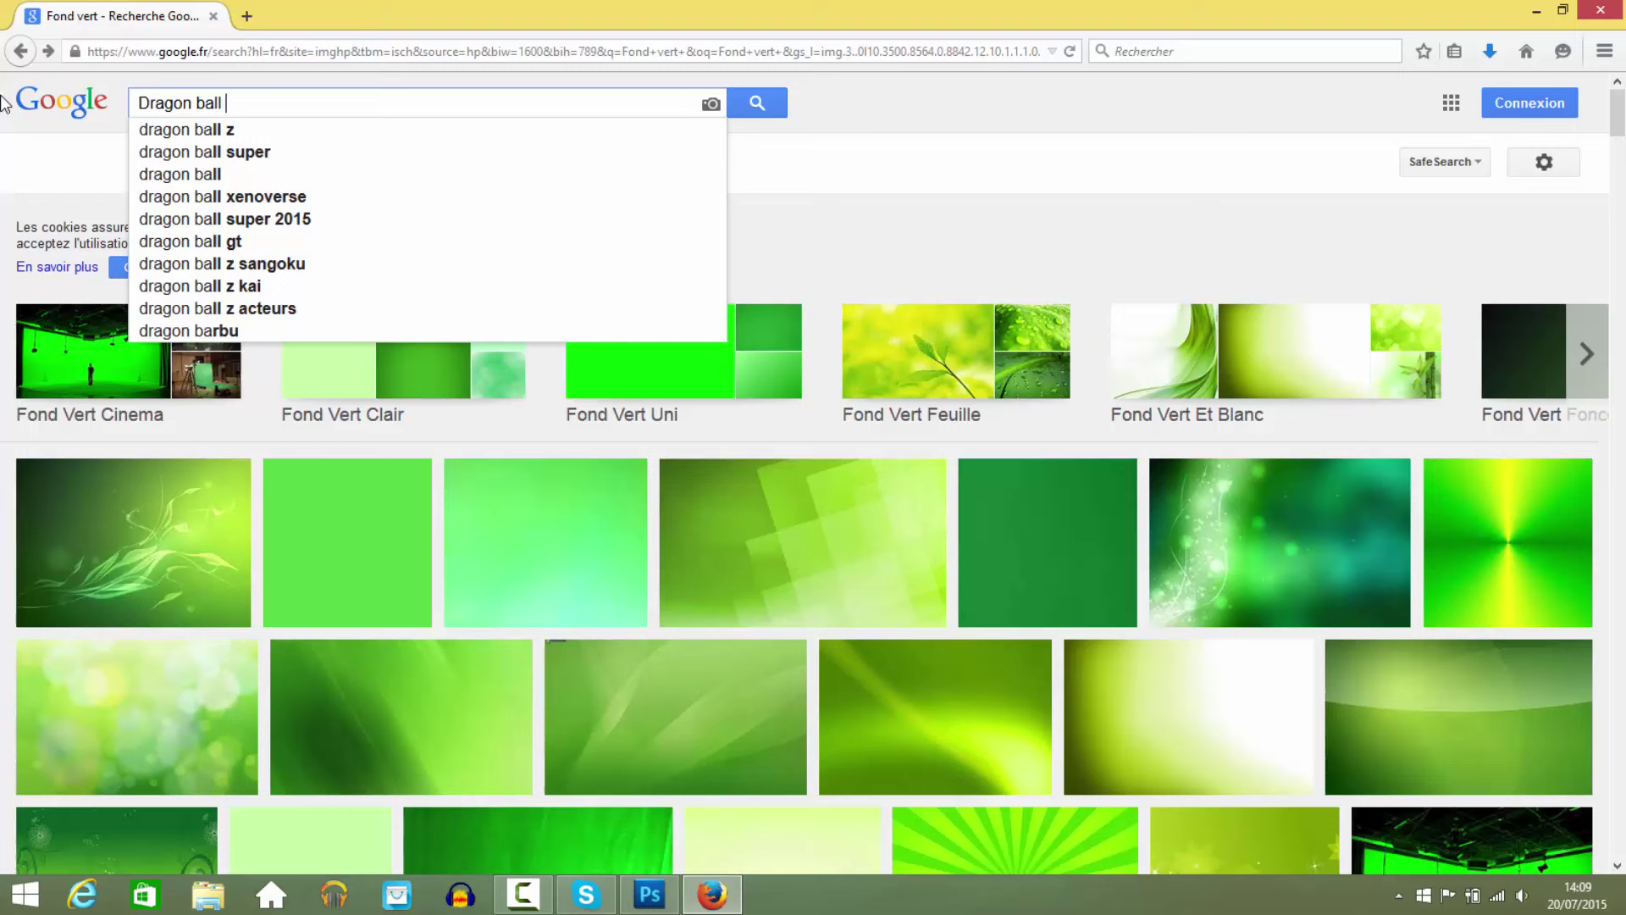
type("z ")
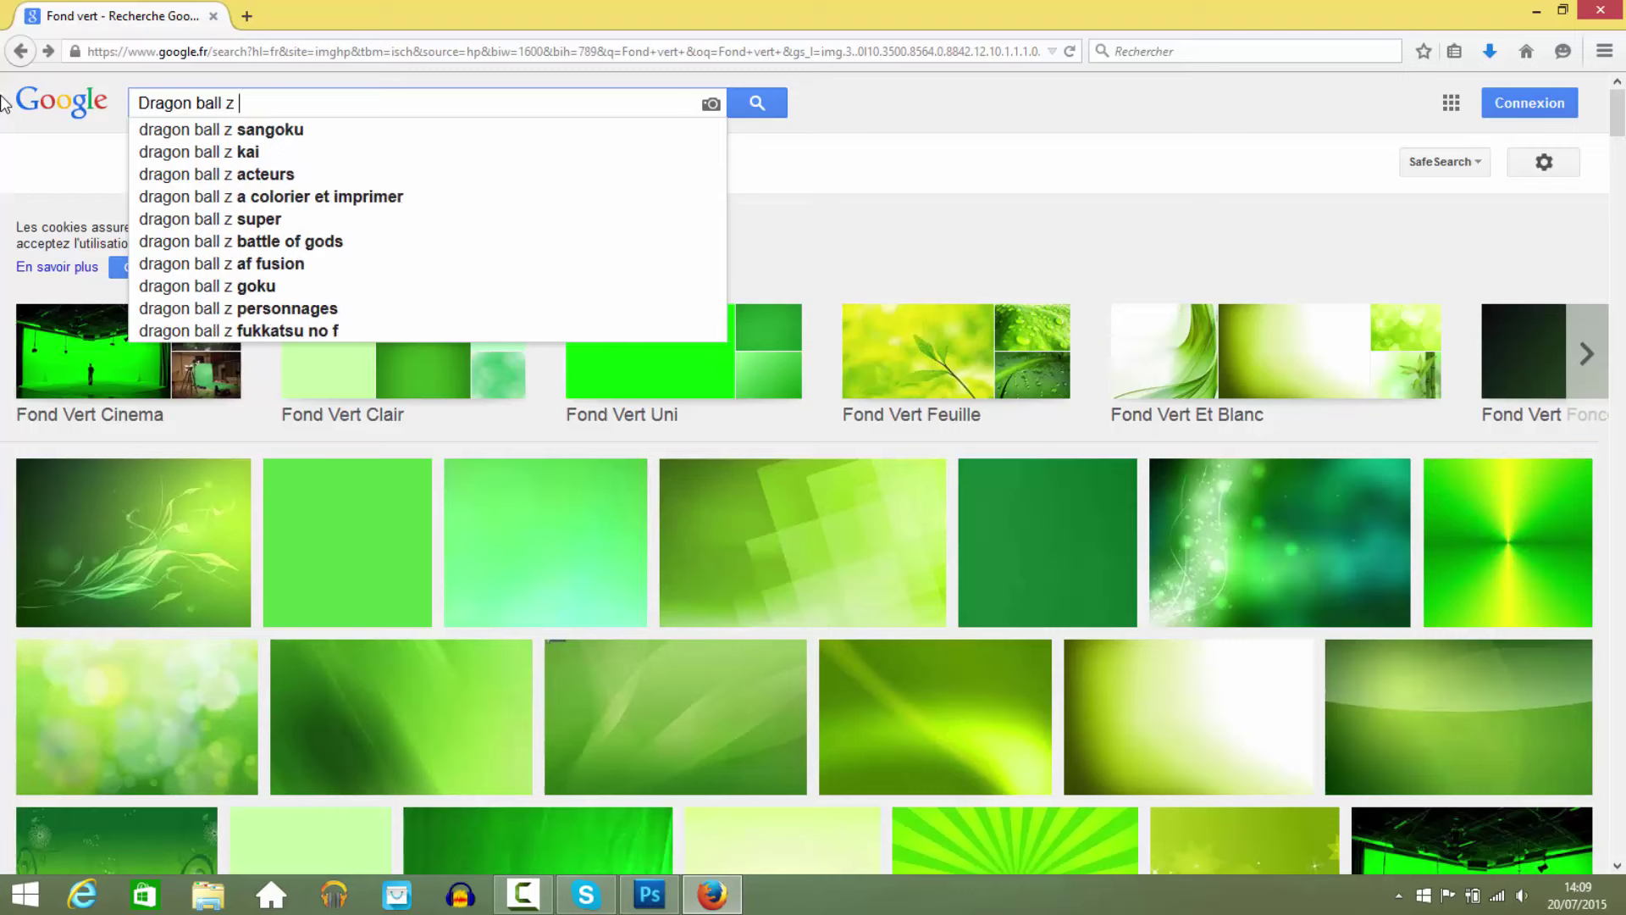
type("sangok")
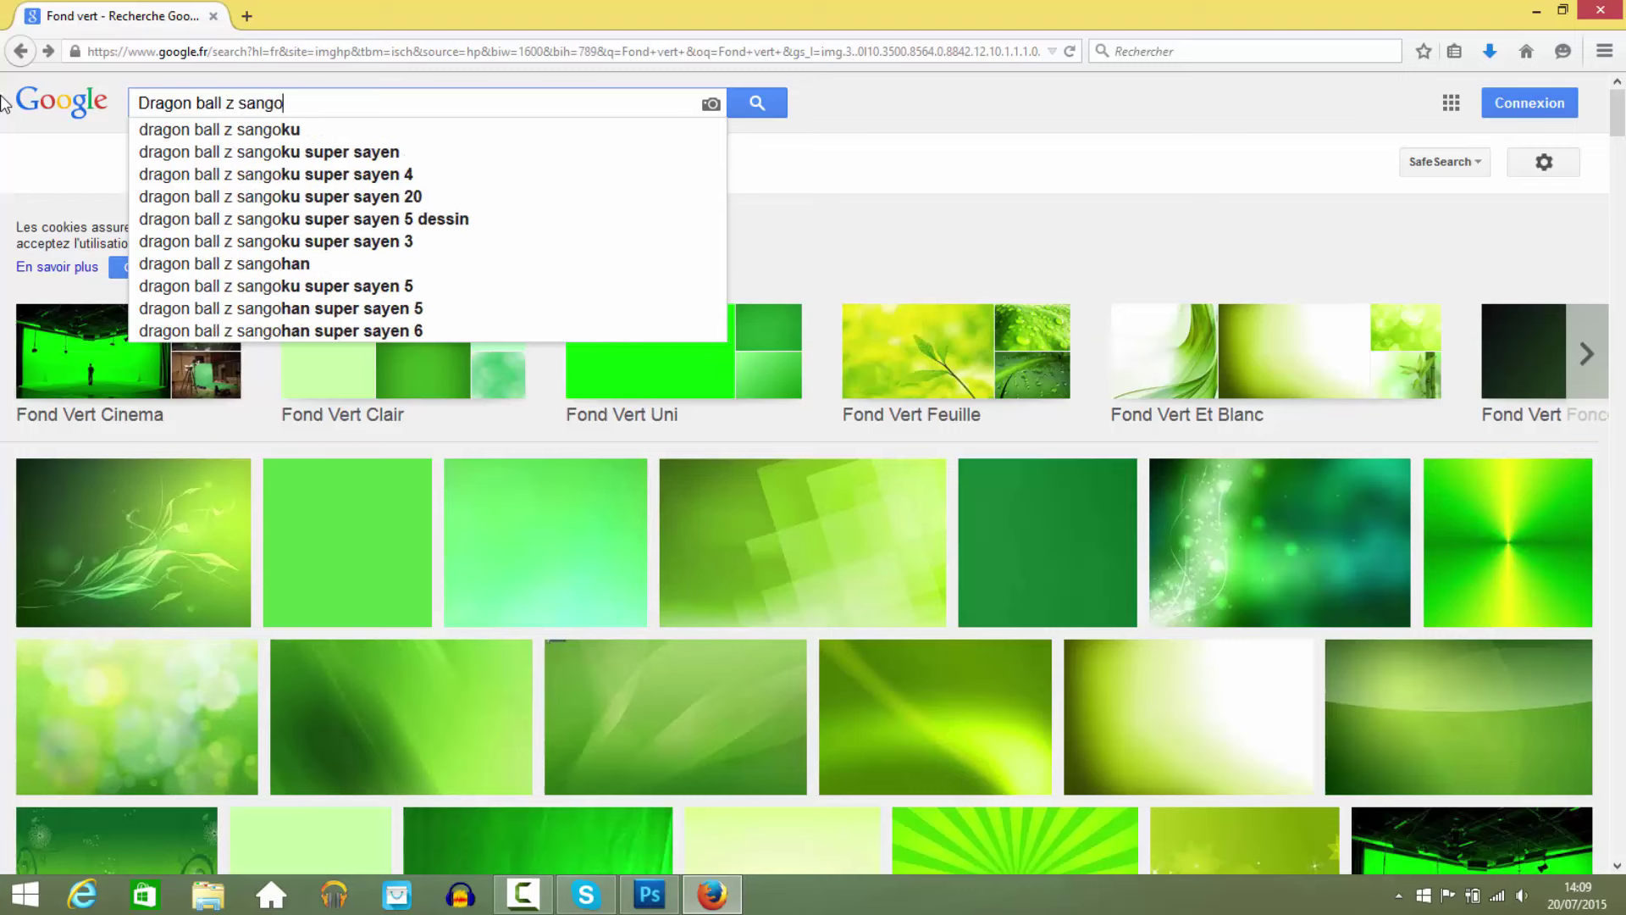
type("u")
key("Return")
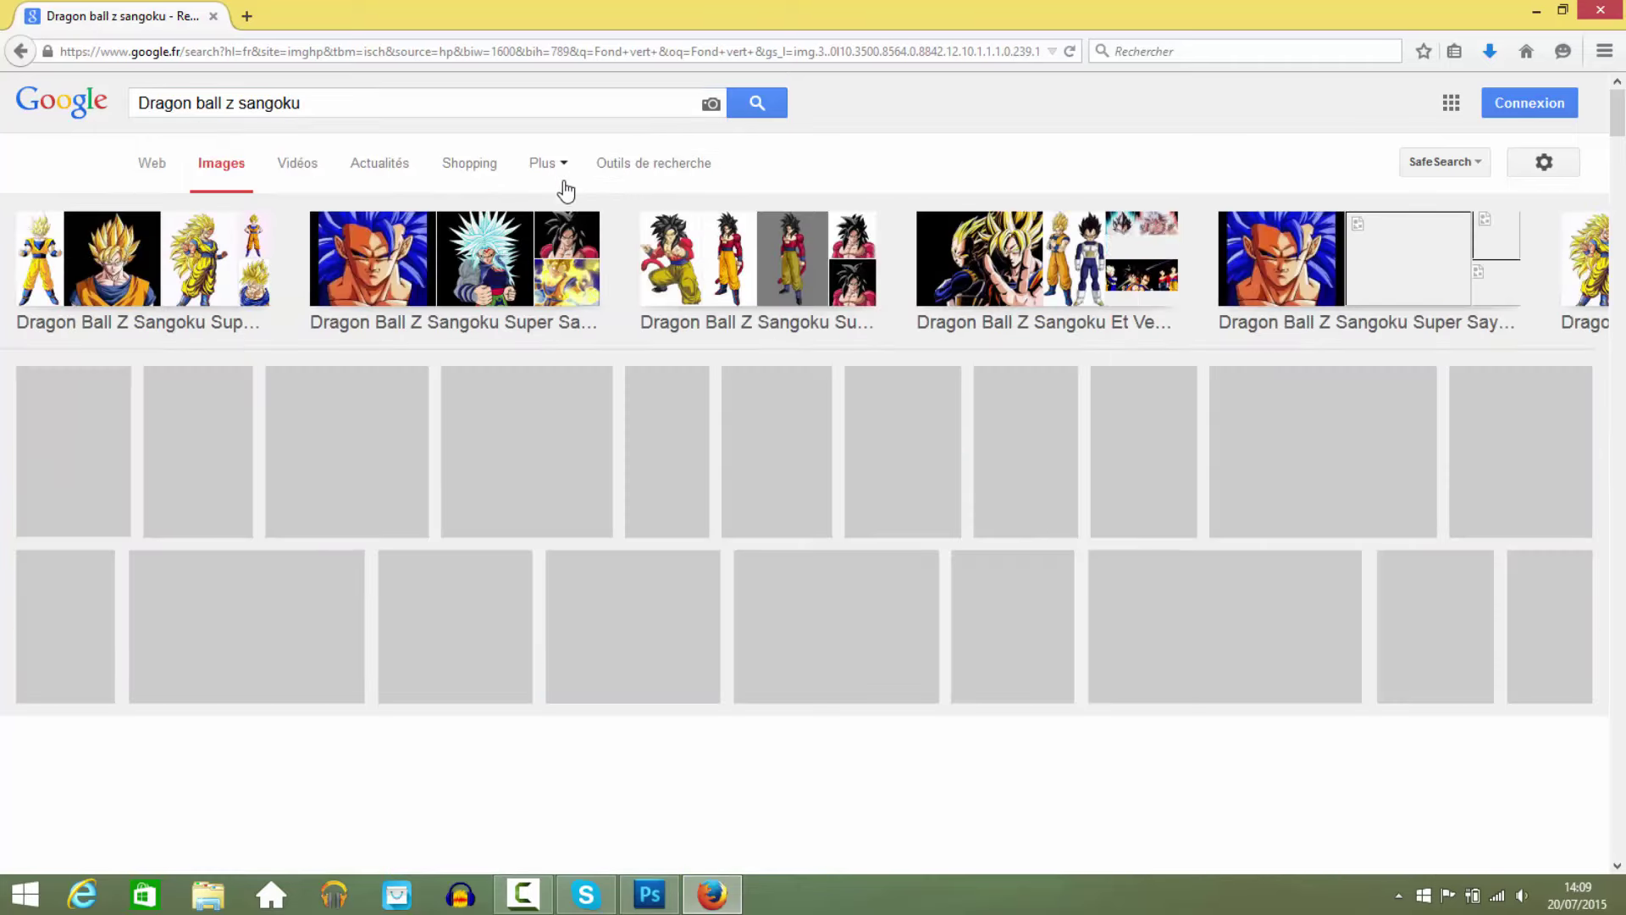
Browse the Sangoku image results and open the picture of Sangoku sitting cross-legged with folded arms on a grey background.
scroll(1118, 319, "down", 4)
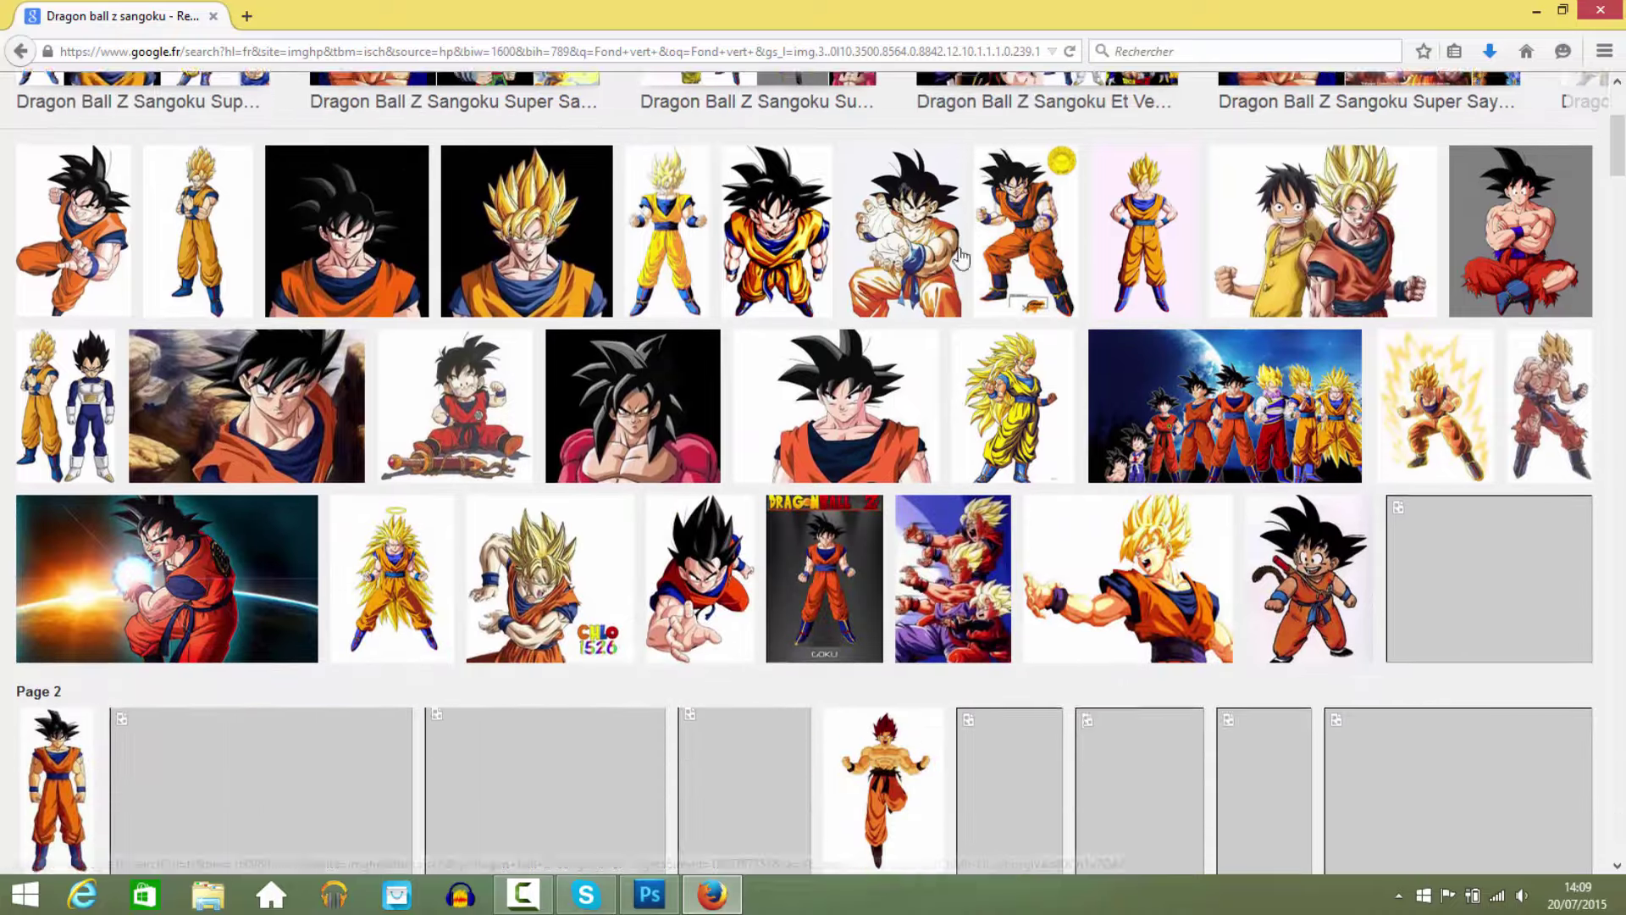
scroll(1118, 319, "down", 5)
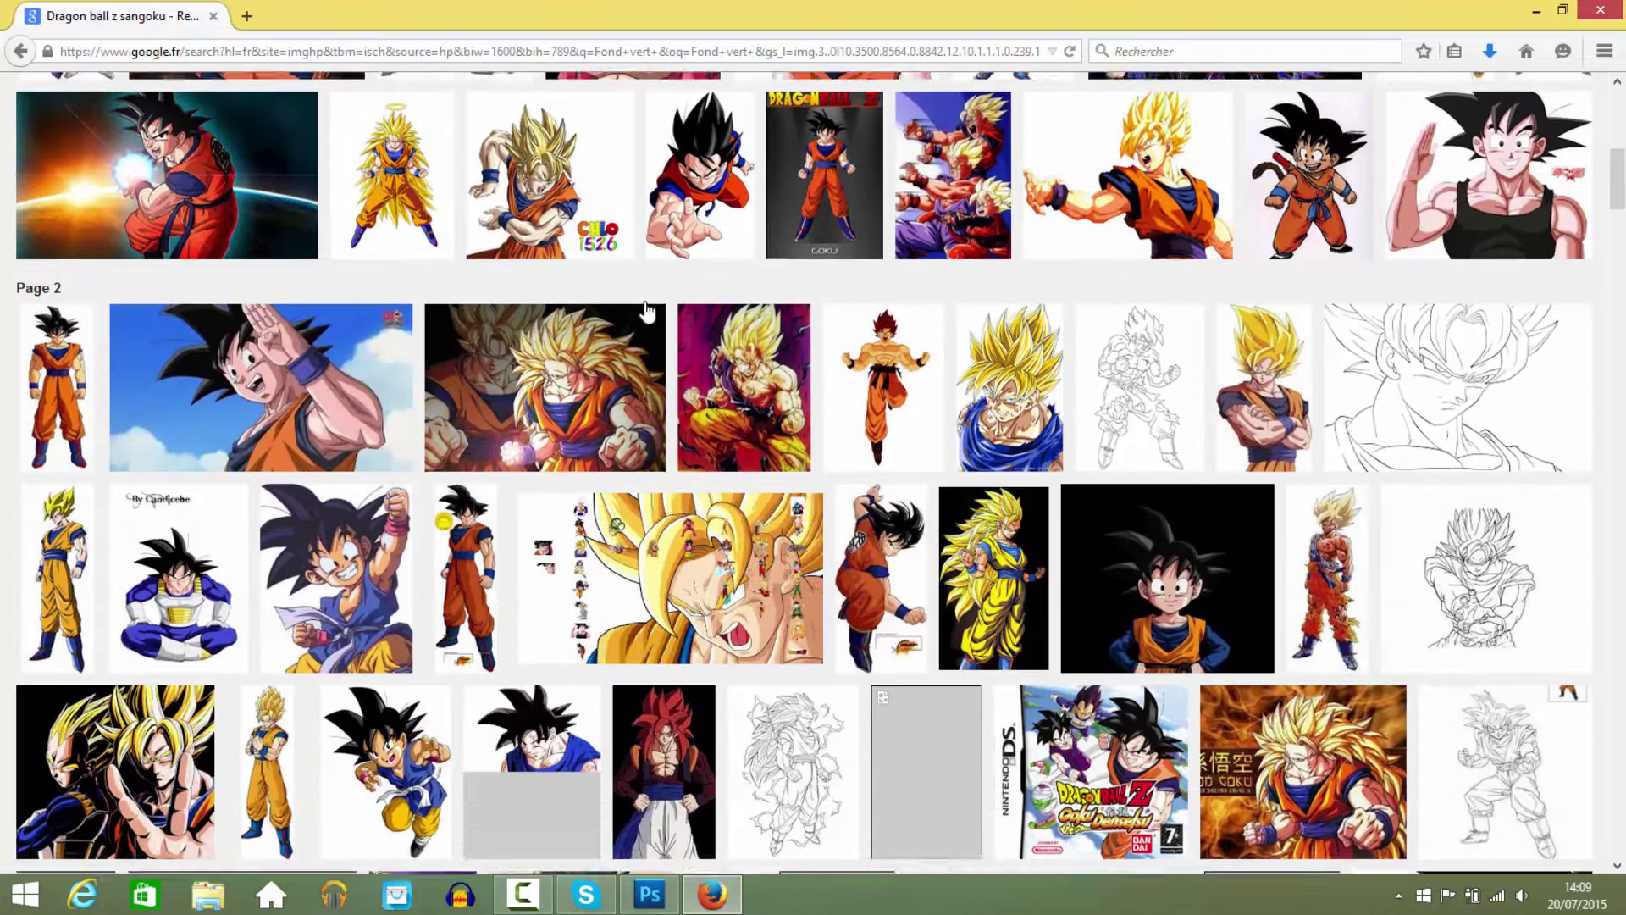
scroll(804, 328, "down", 8)
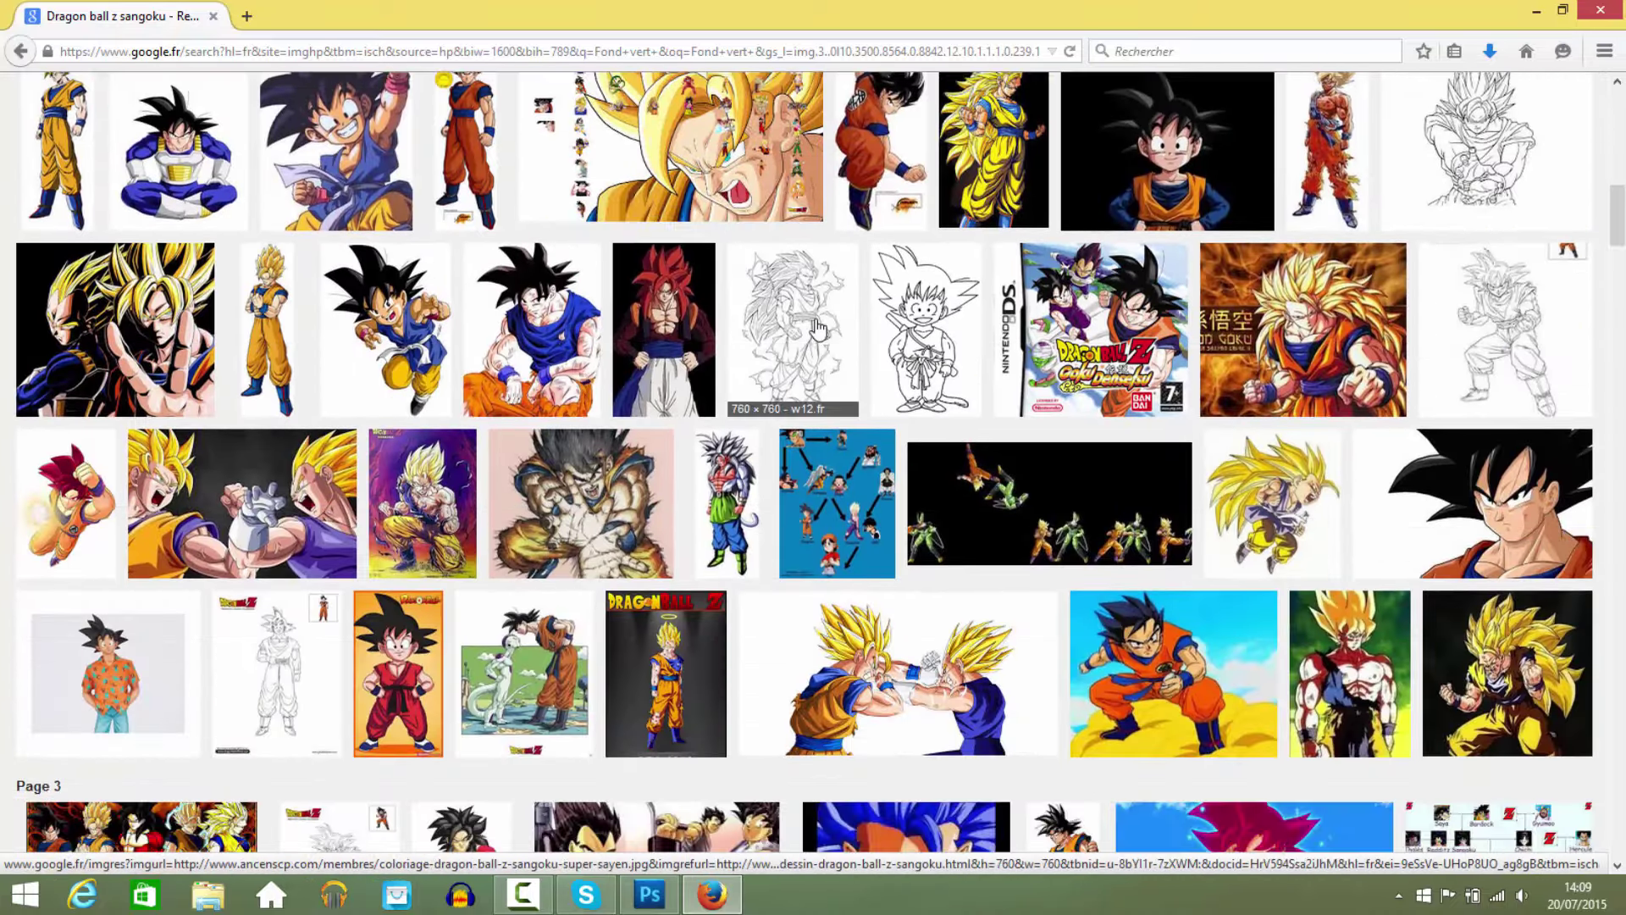
scroll(817, 329, "down", 4)
scroll(818, 329, "up", 10)
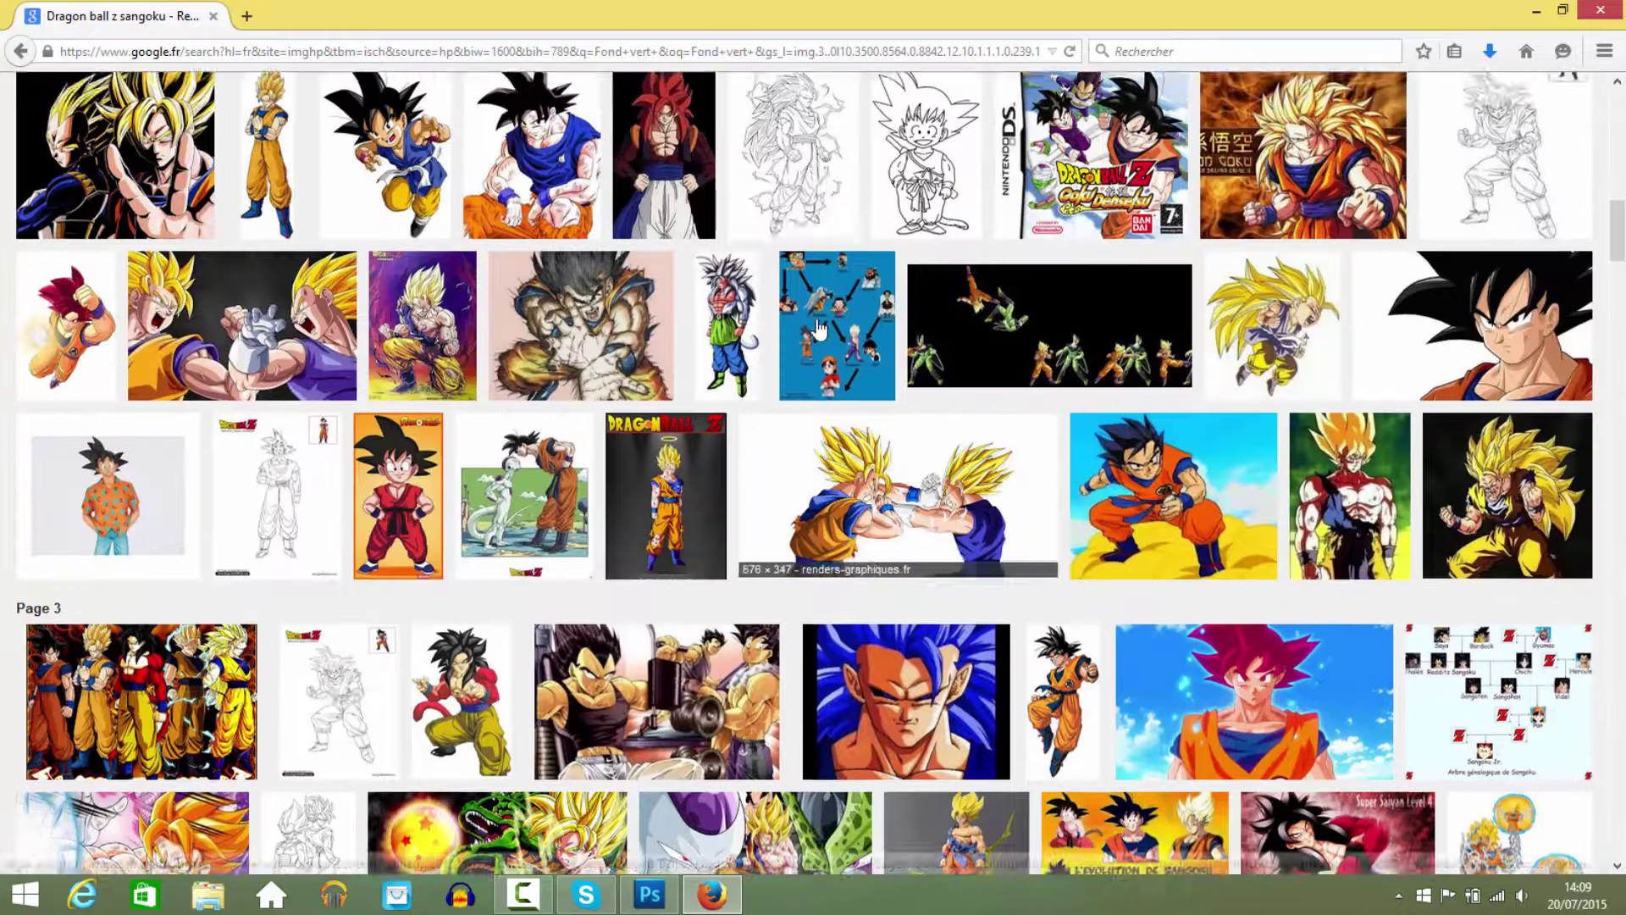
scroll(818, 328, "up", 20)
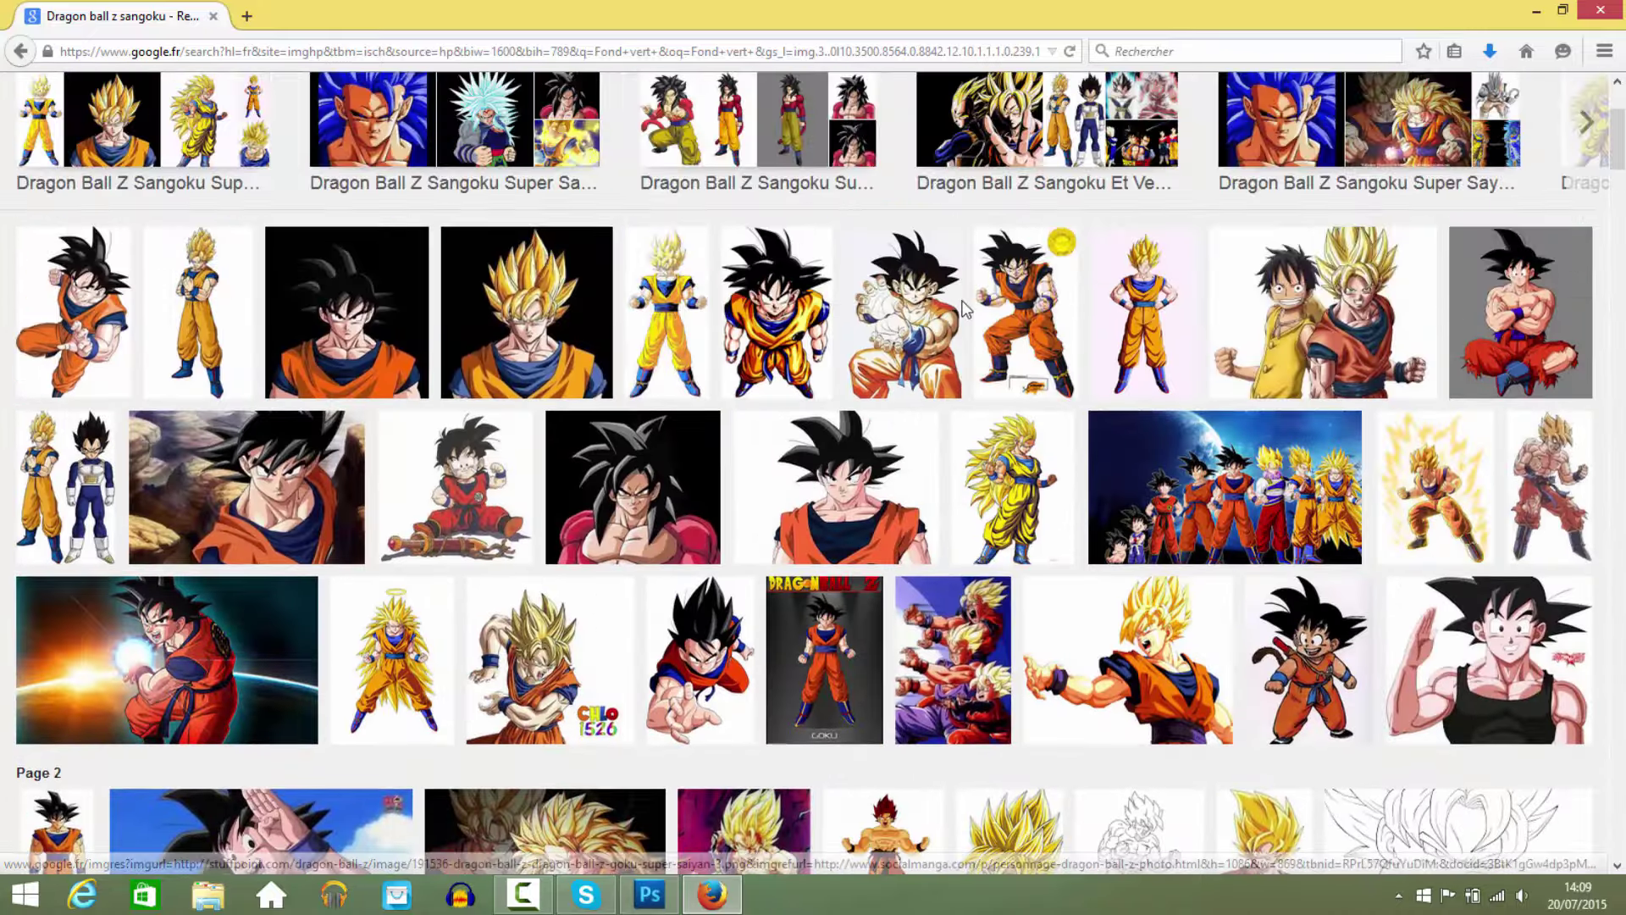
scroll(989, 315, "up", 2)
scroll(542, 289, "down", 4)
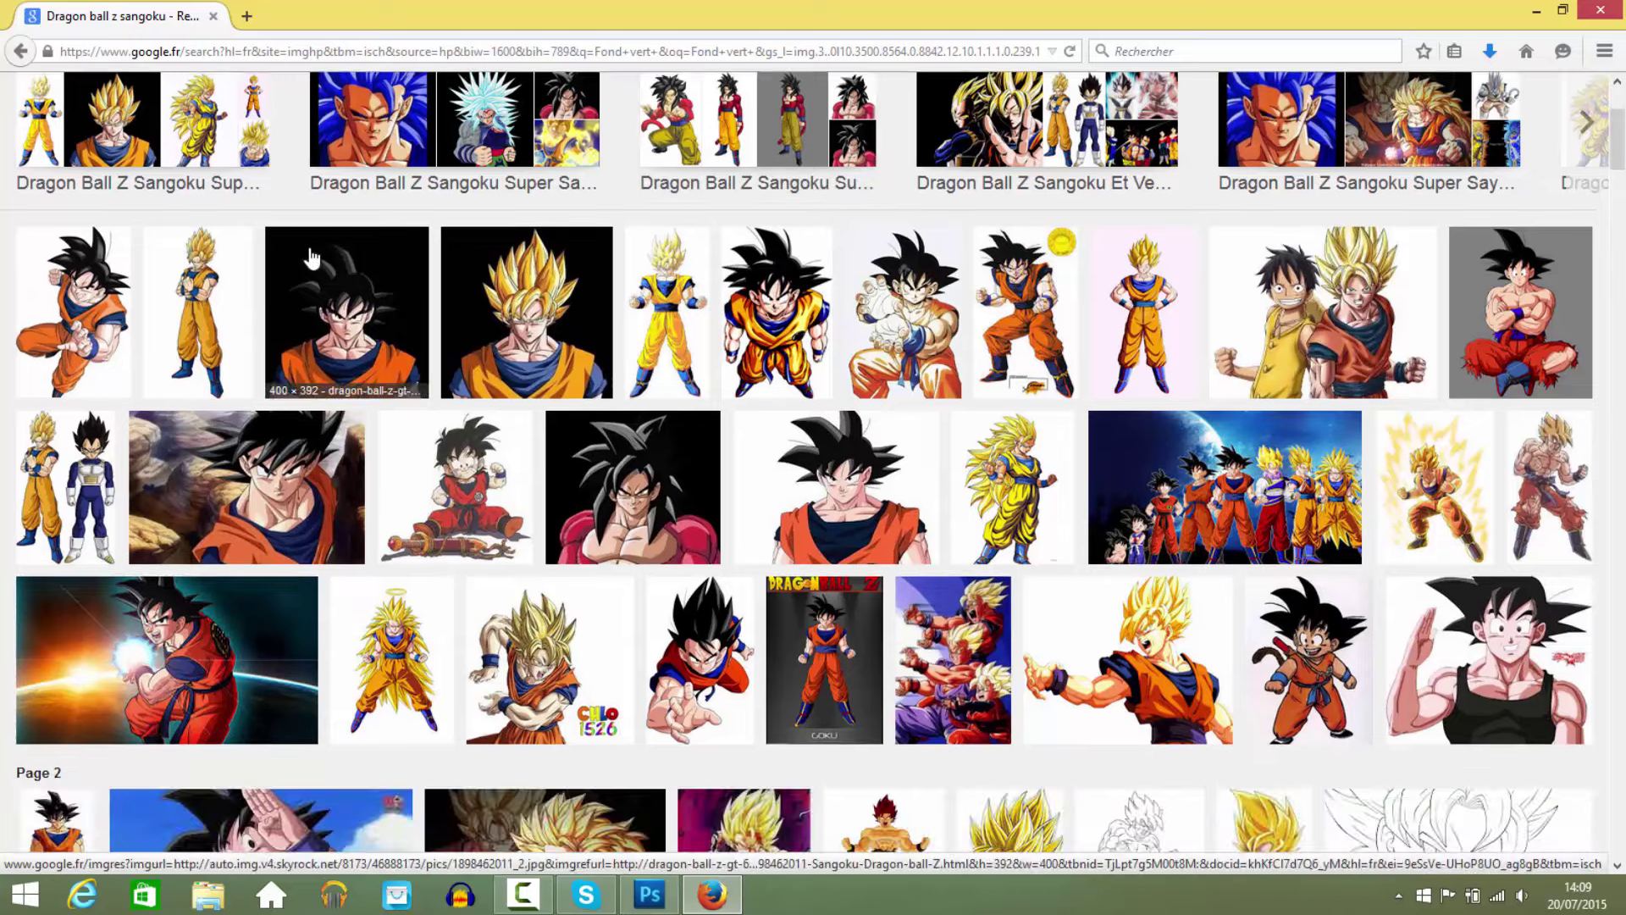
scroll(816, 288, "down", 2)
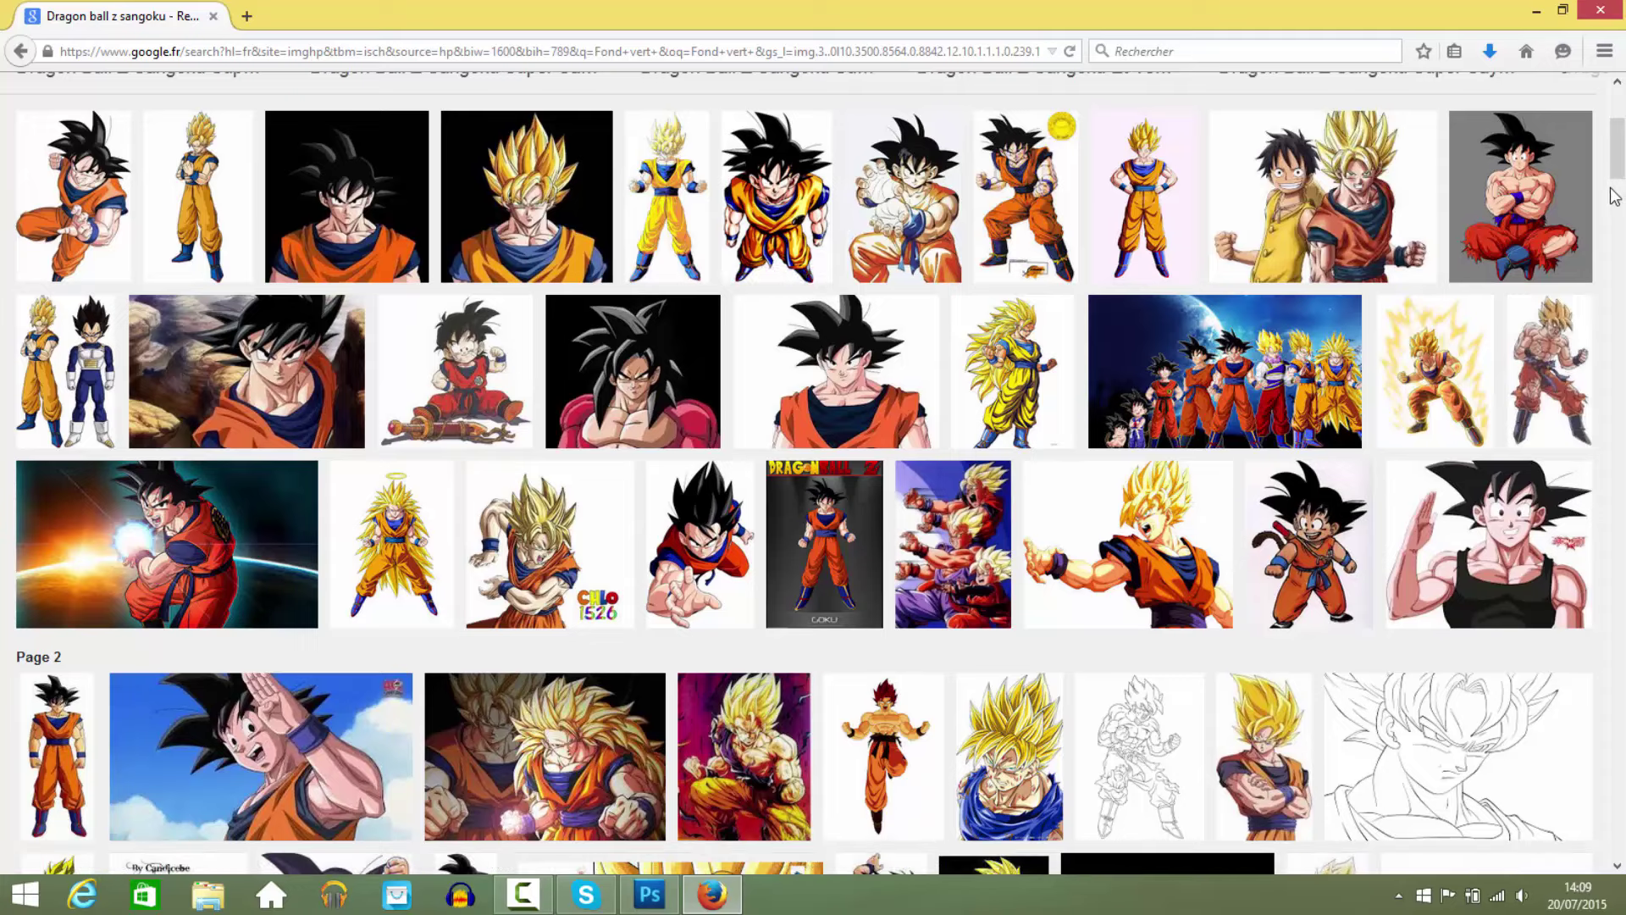
left_click(1566, 192)
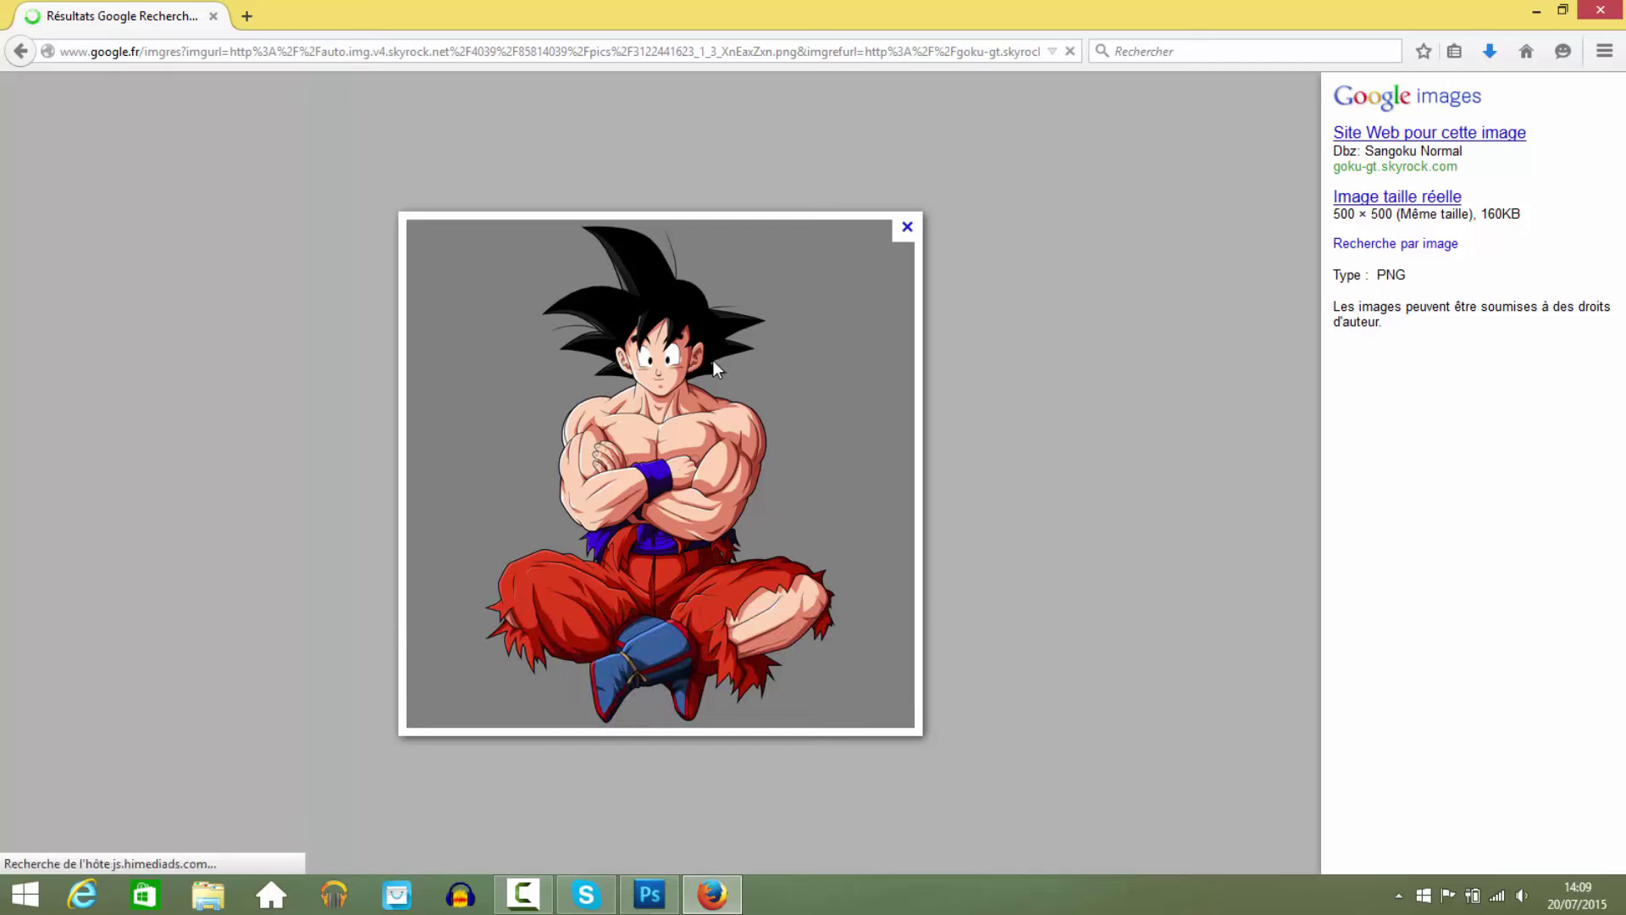
Save the opened Sangoku picture as a PNG file named "Sangoku" in the GFX folder.
right_click(709, 363)
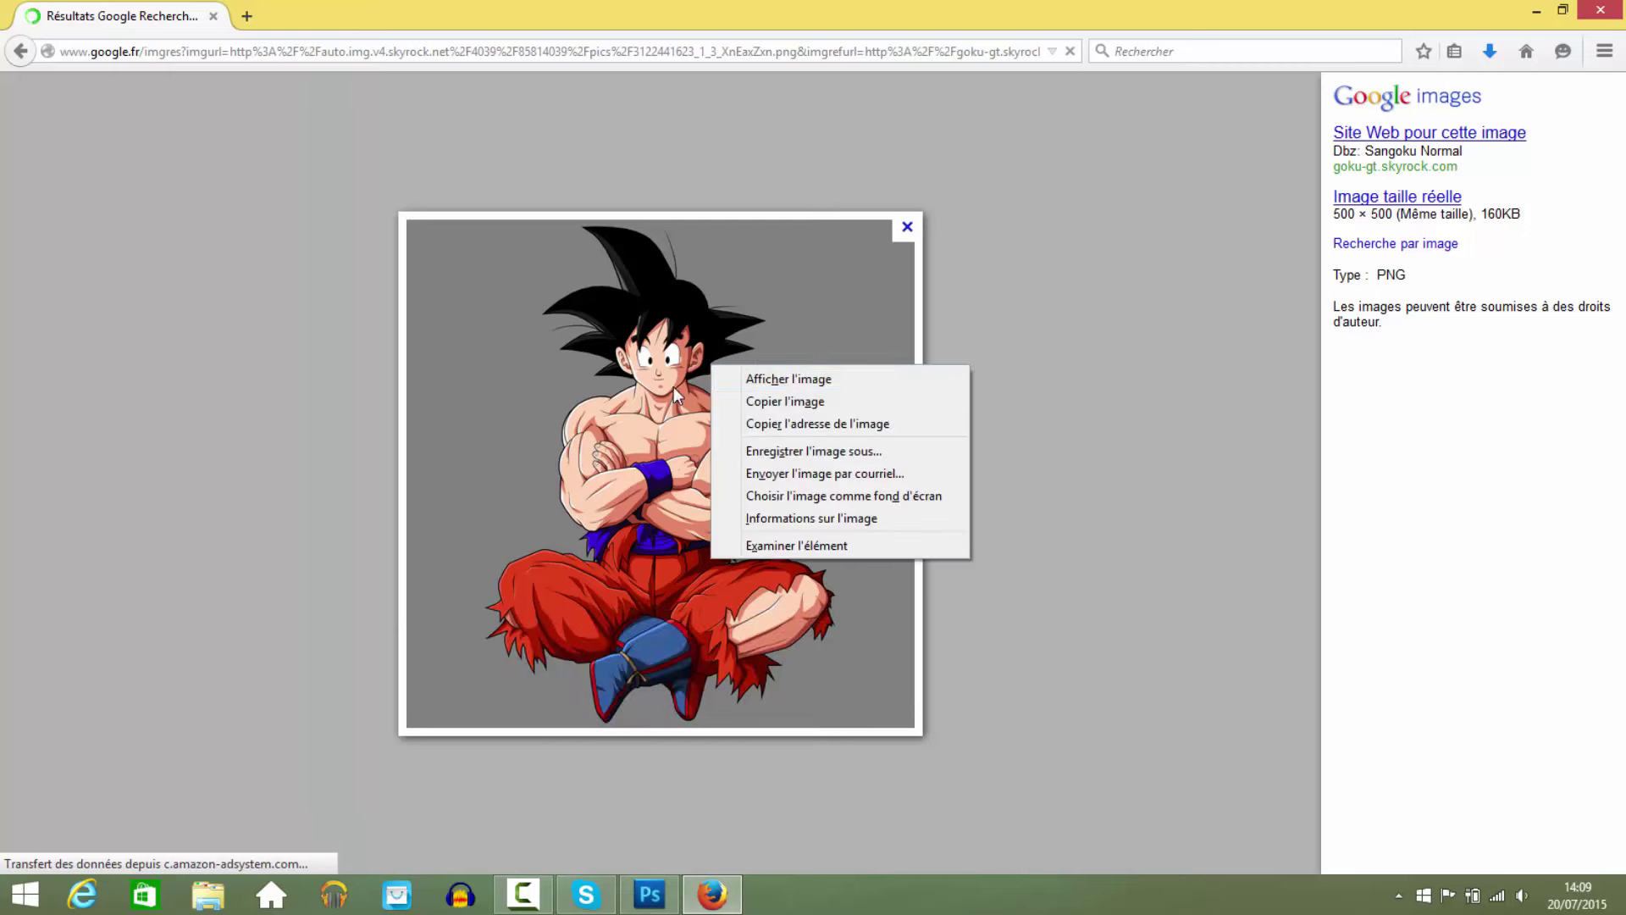
left_click(790, 450)
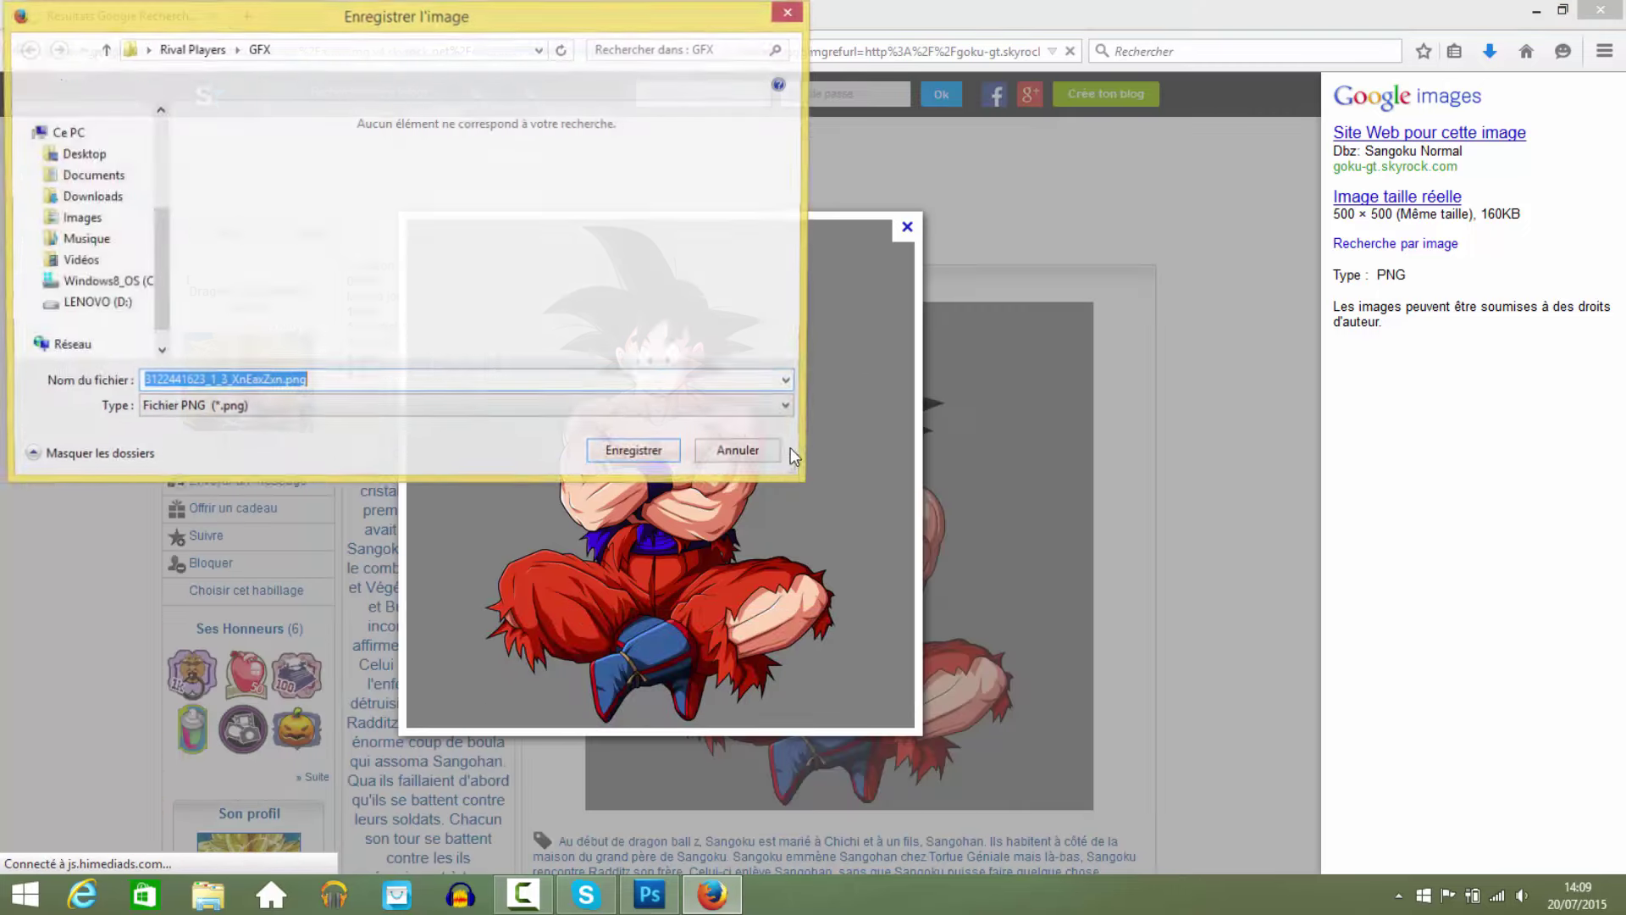
key("BackSpace")
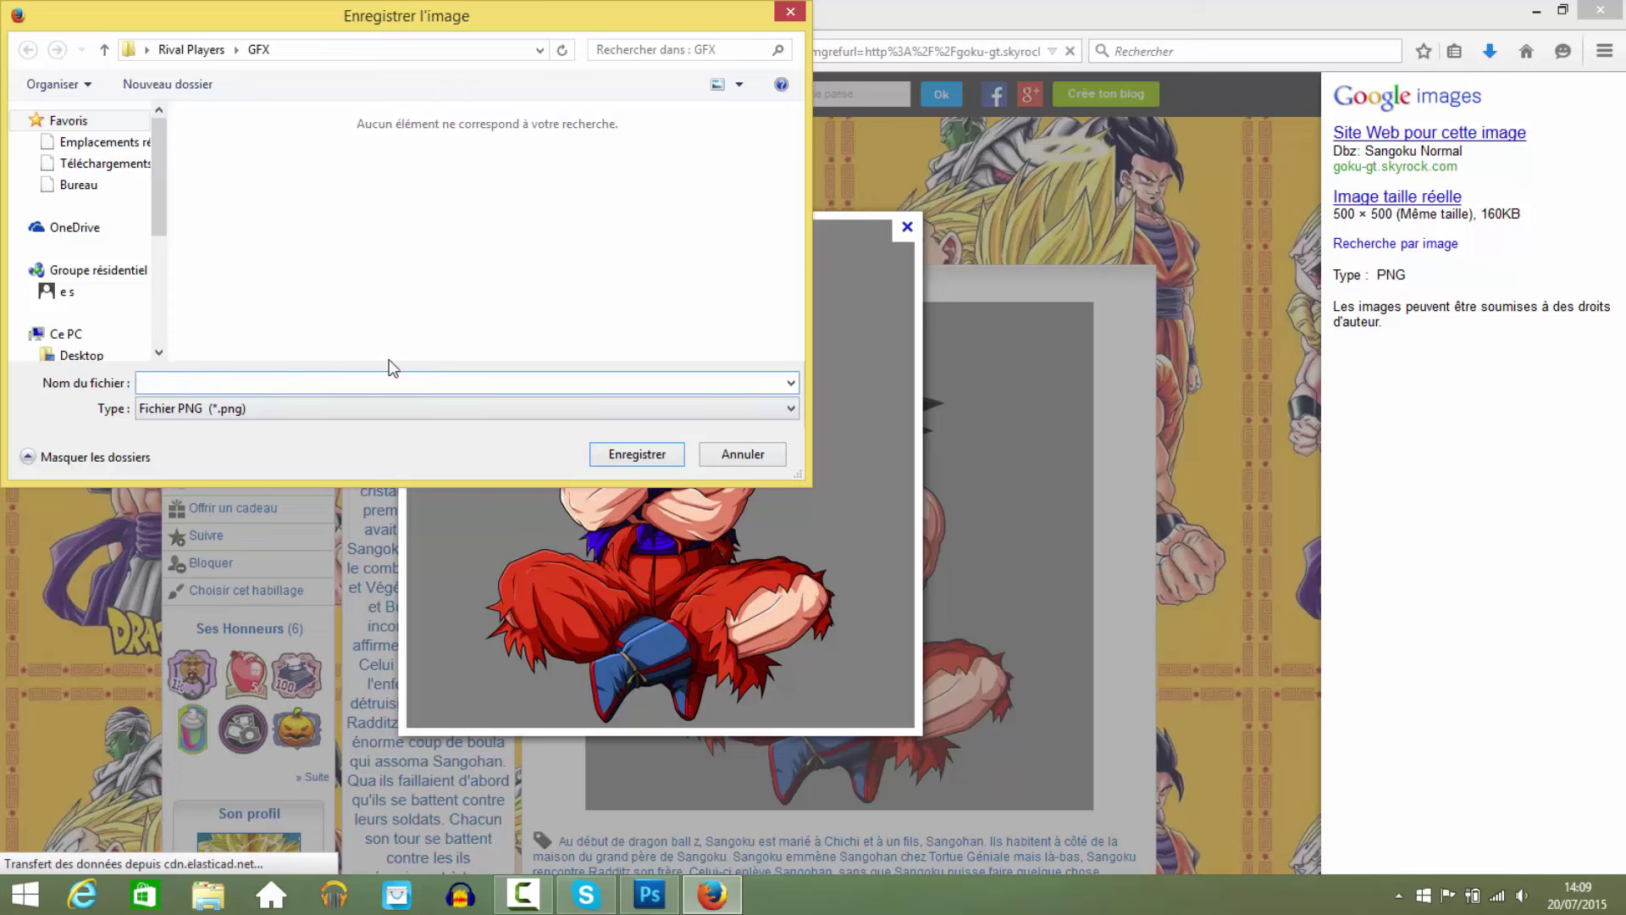
type("Sangoku")
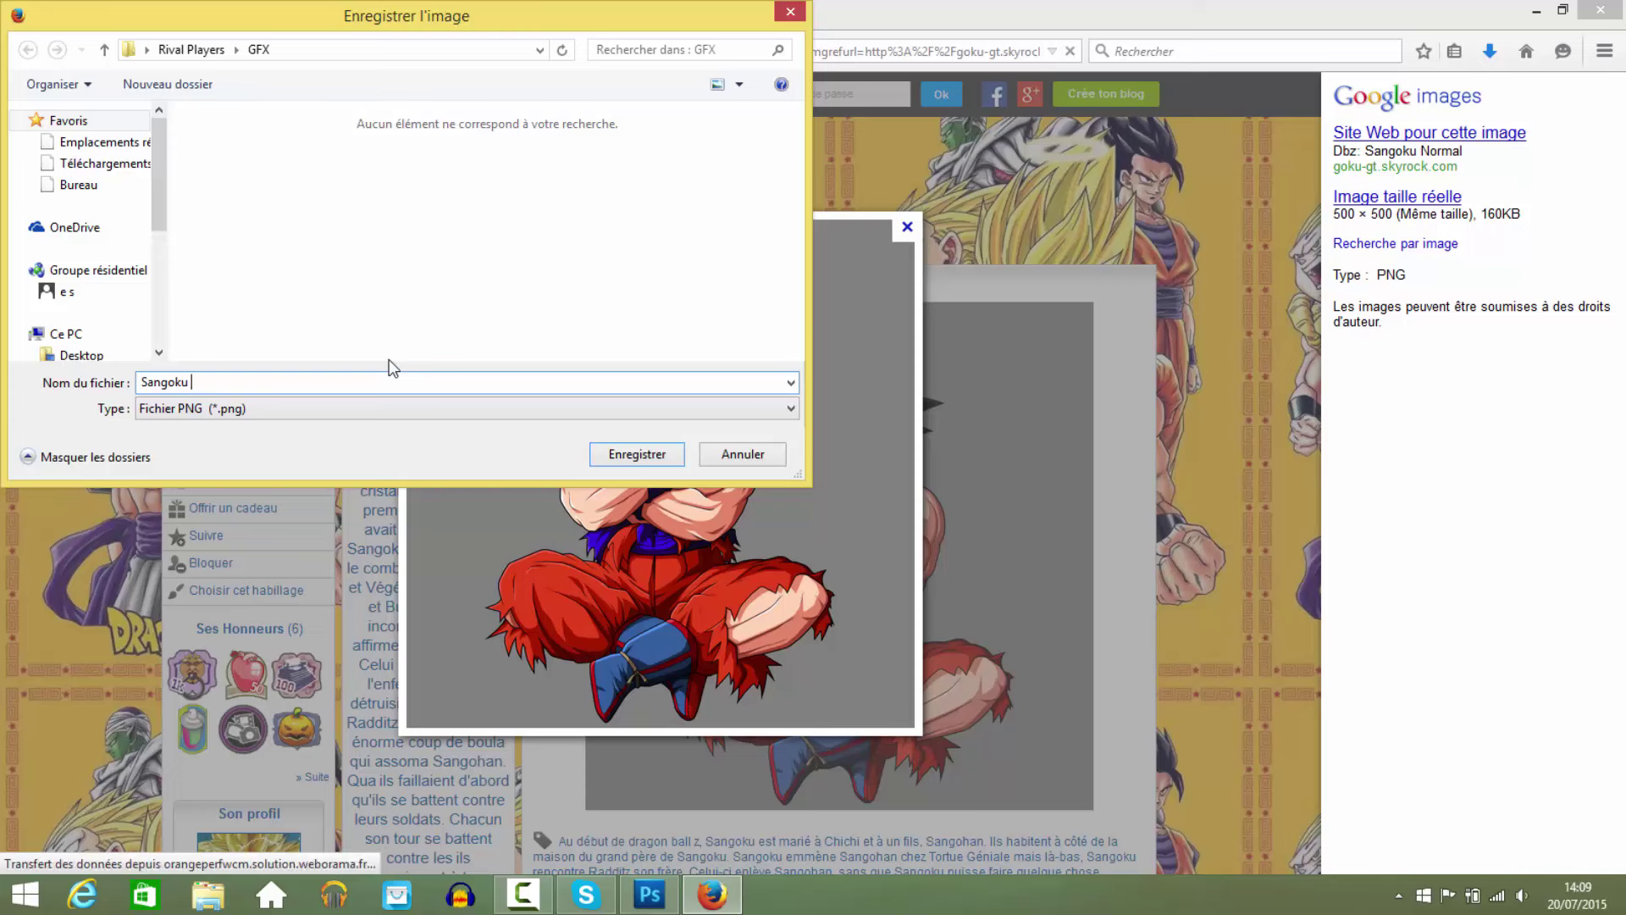
key("Return")
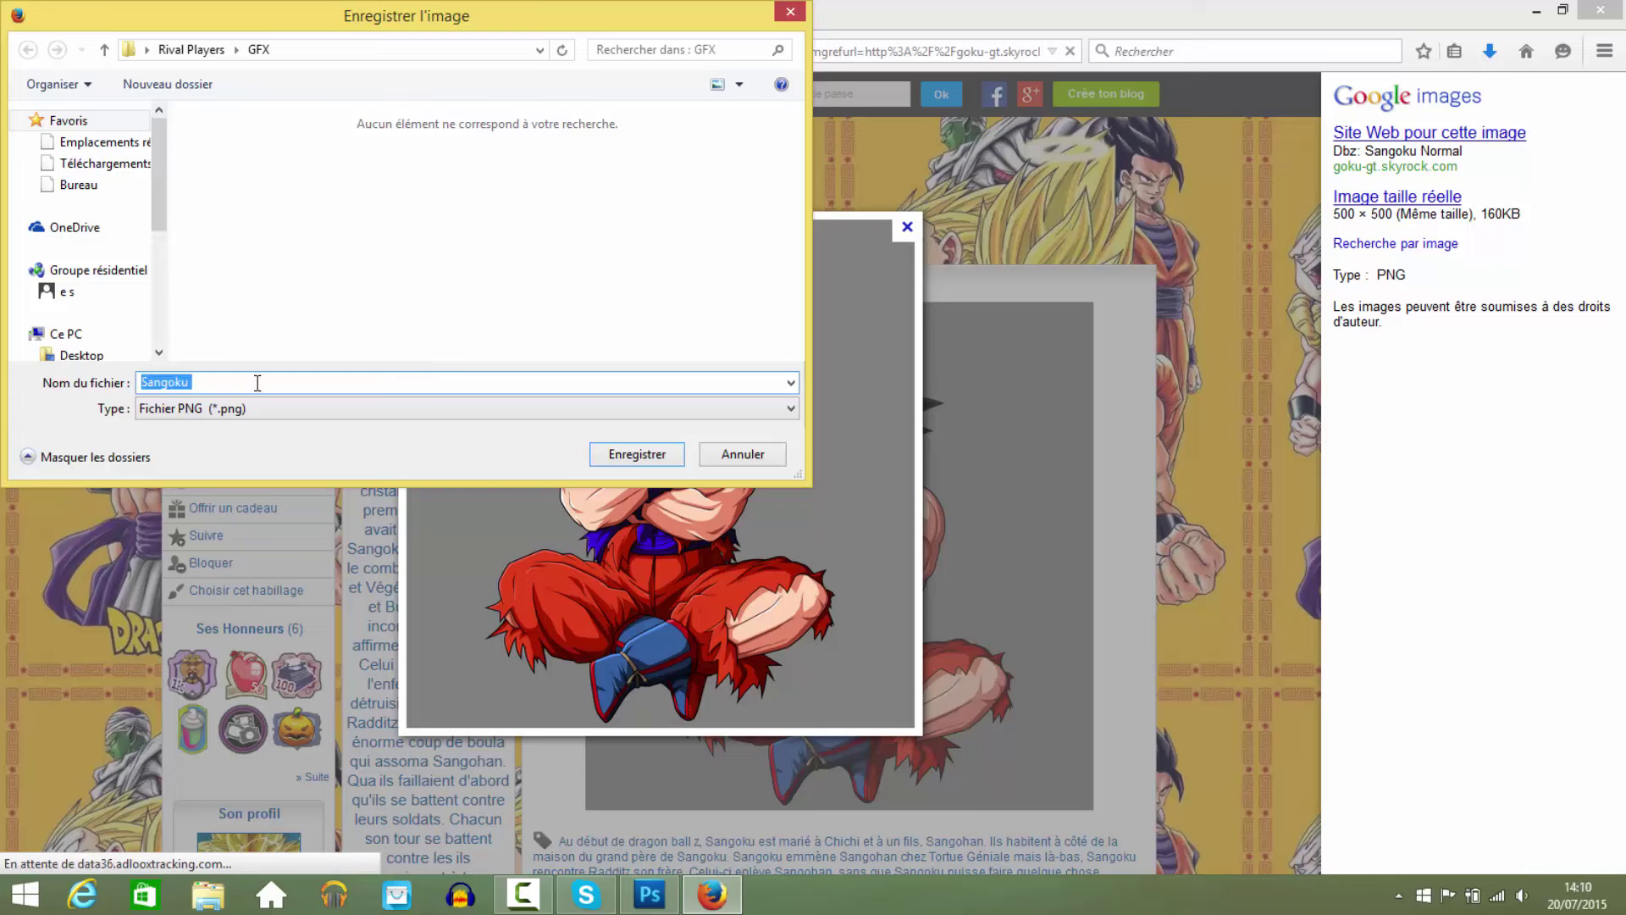
left_click(639, 454)
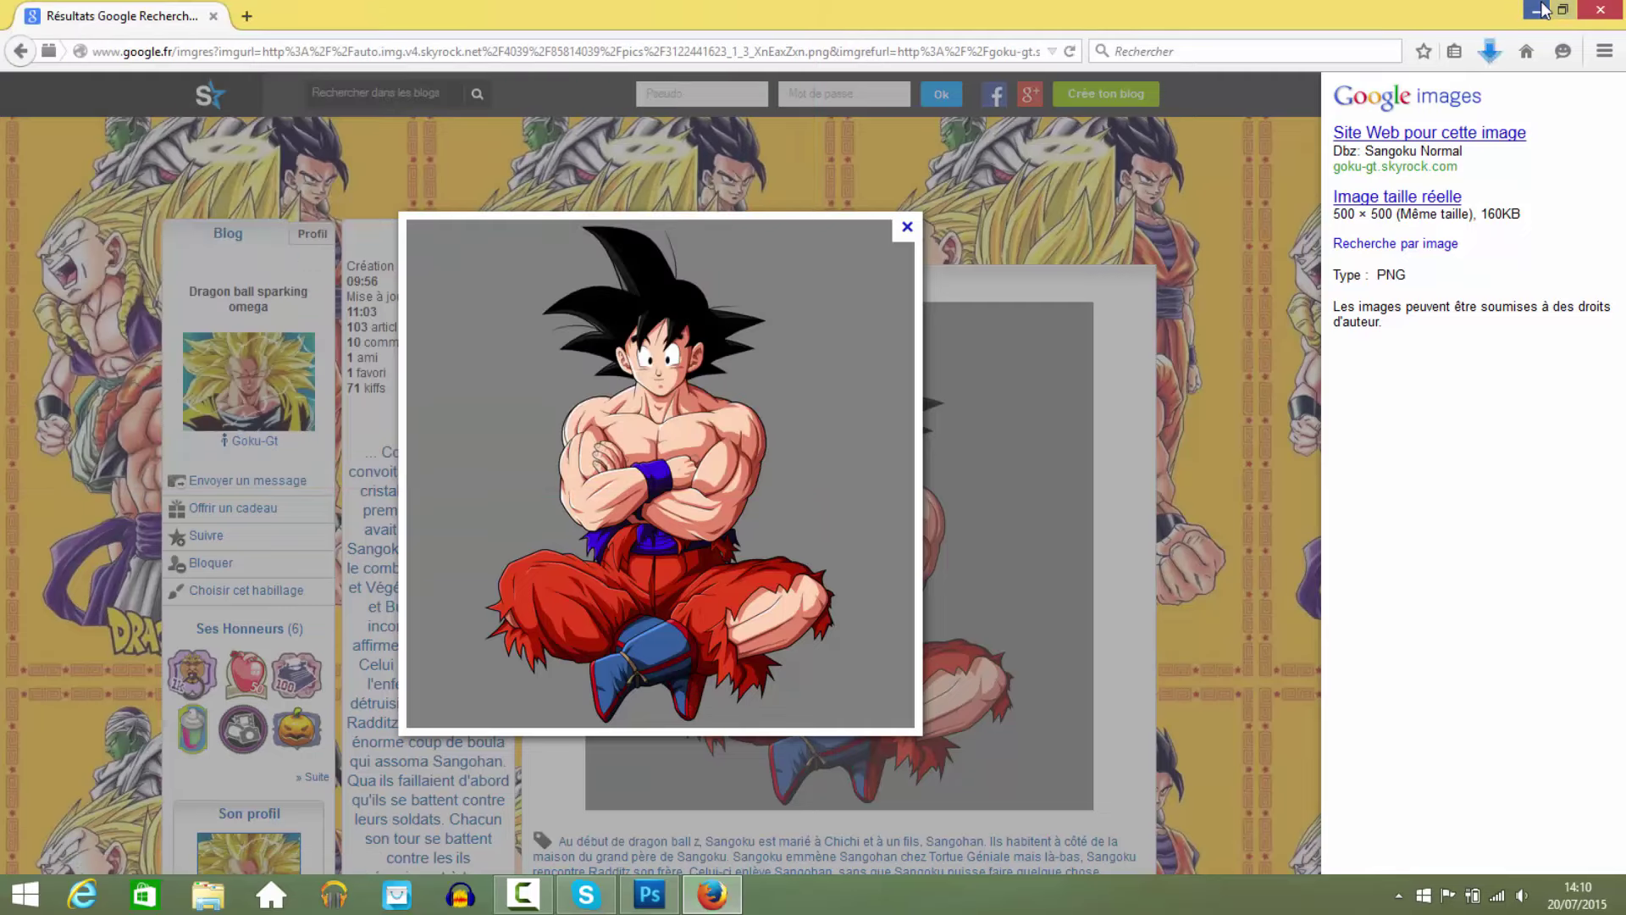
Switch to Photoshop, import Sangoku.png into the document and shift the placed image slightly to the right on the canvas.
left_click(1543, 10)
left_click(646, 892)
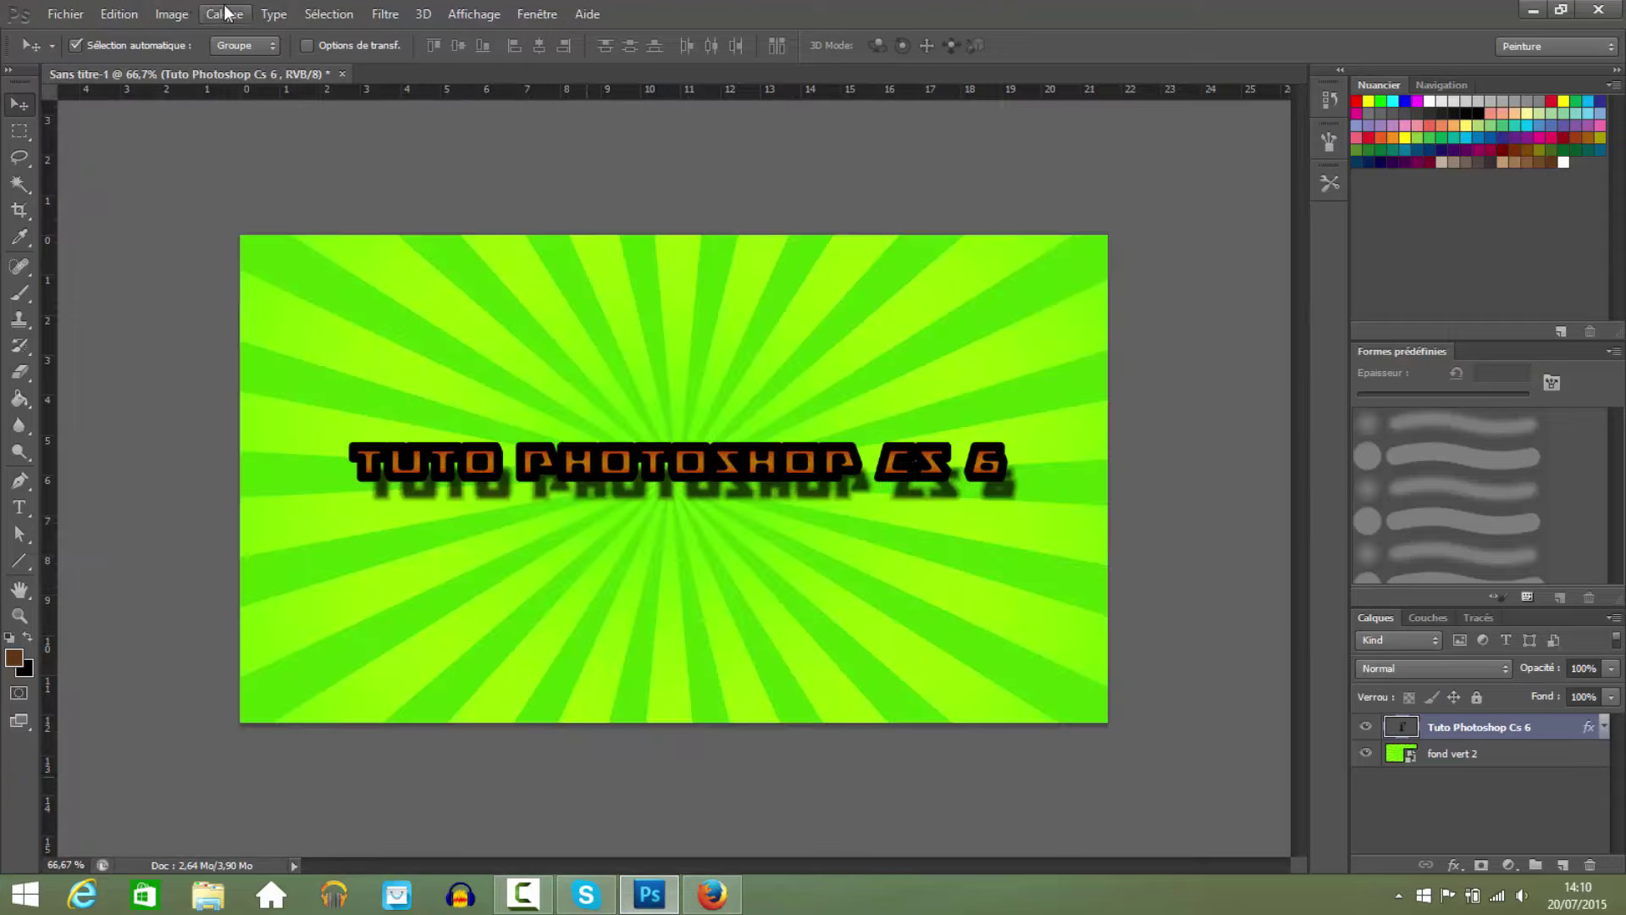
left_click(49, 20)
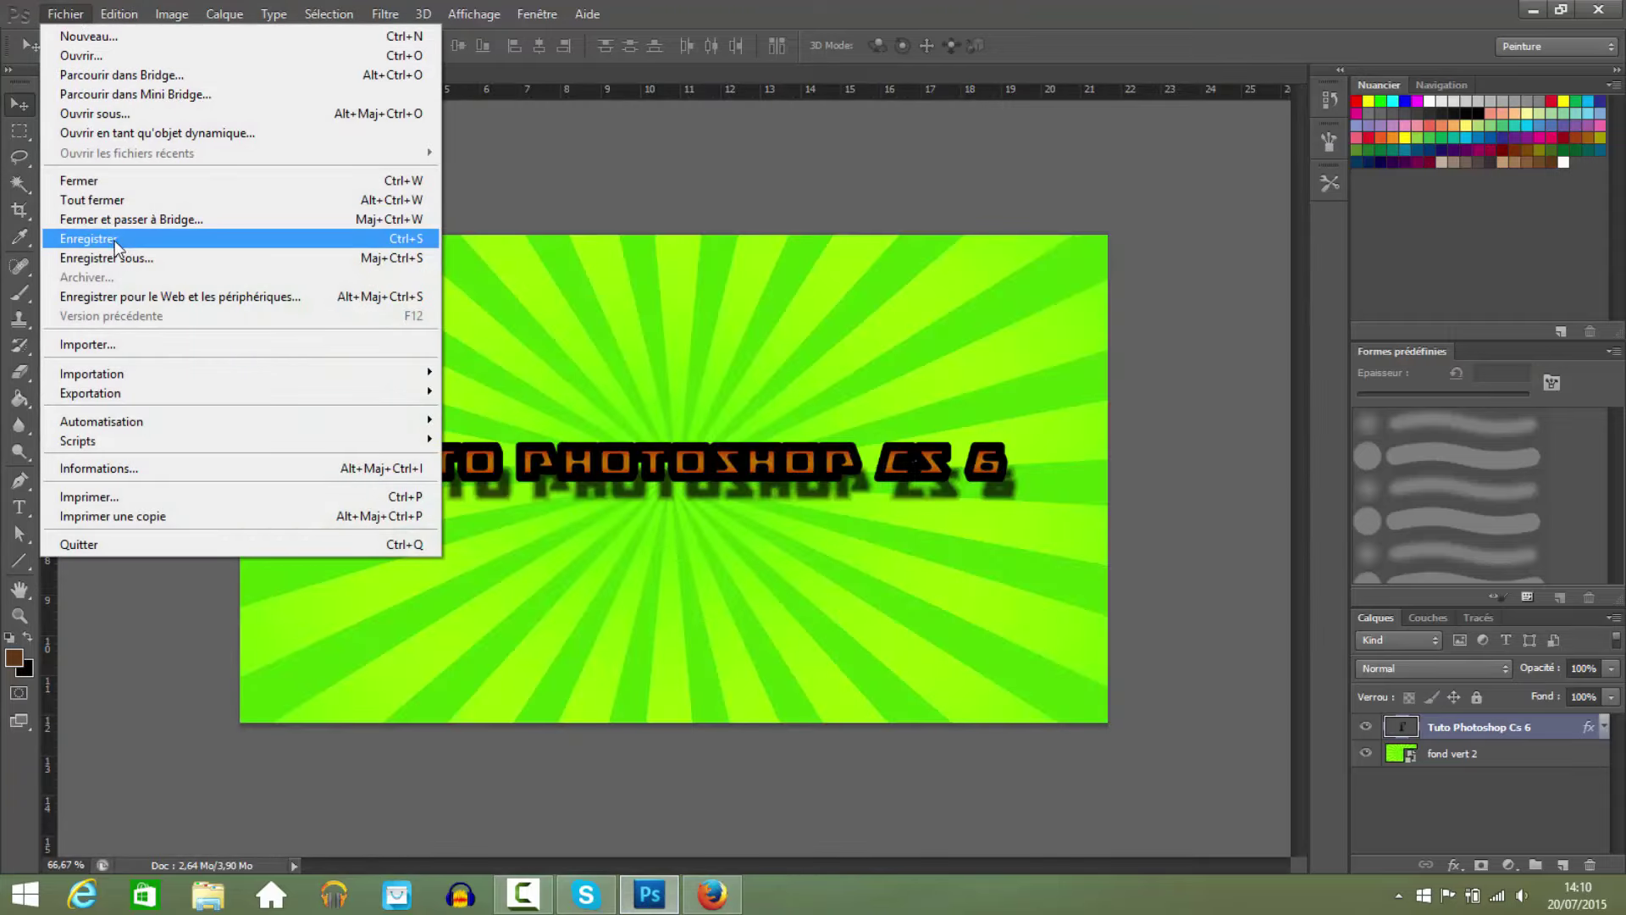
left_click(121, 342)
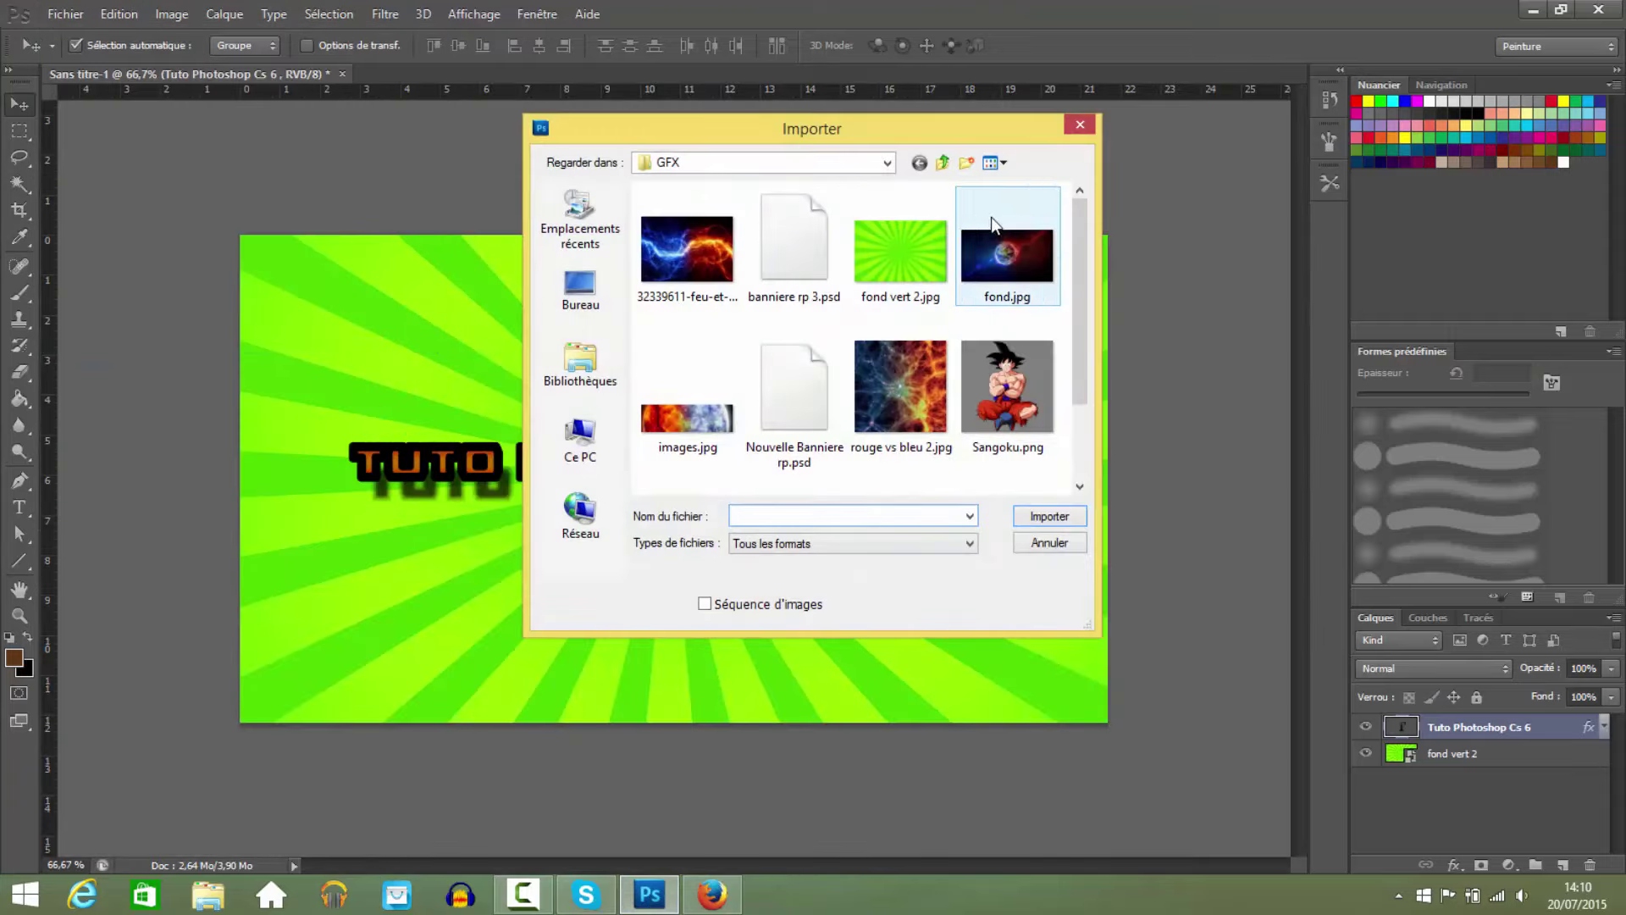
double_click(1019, 364)
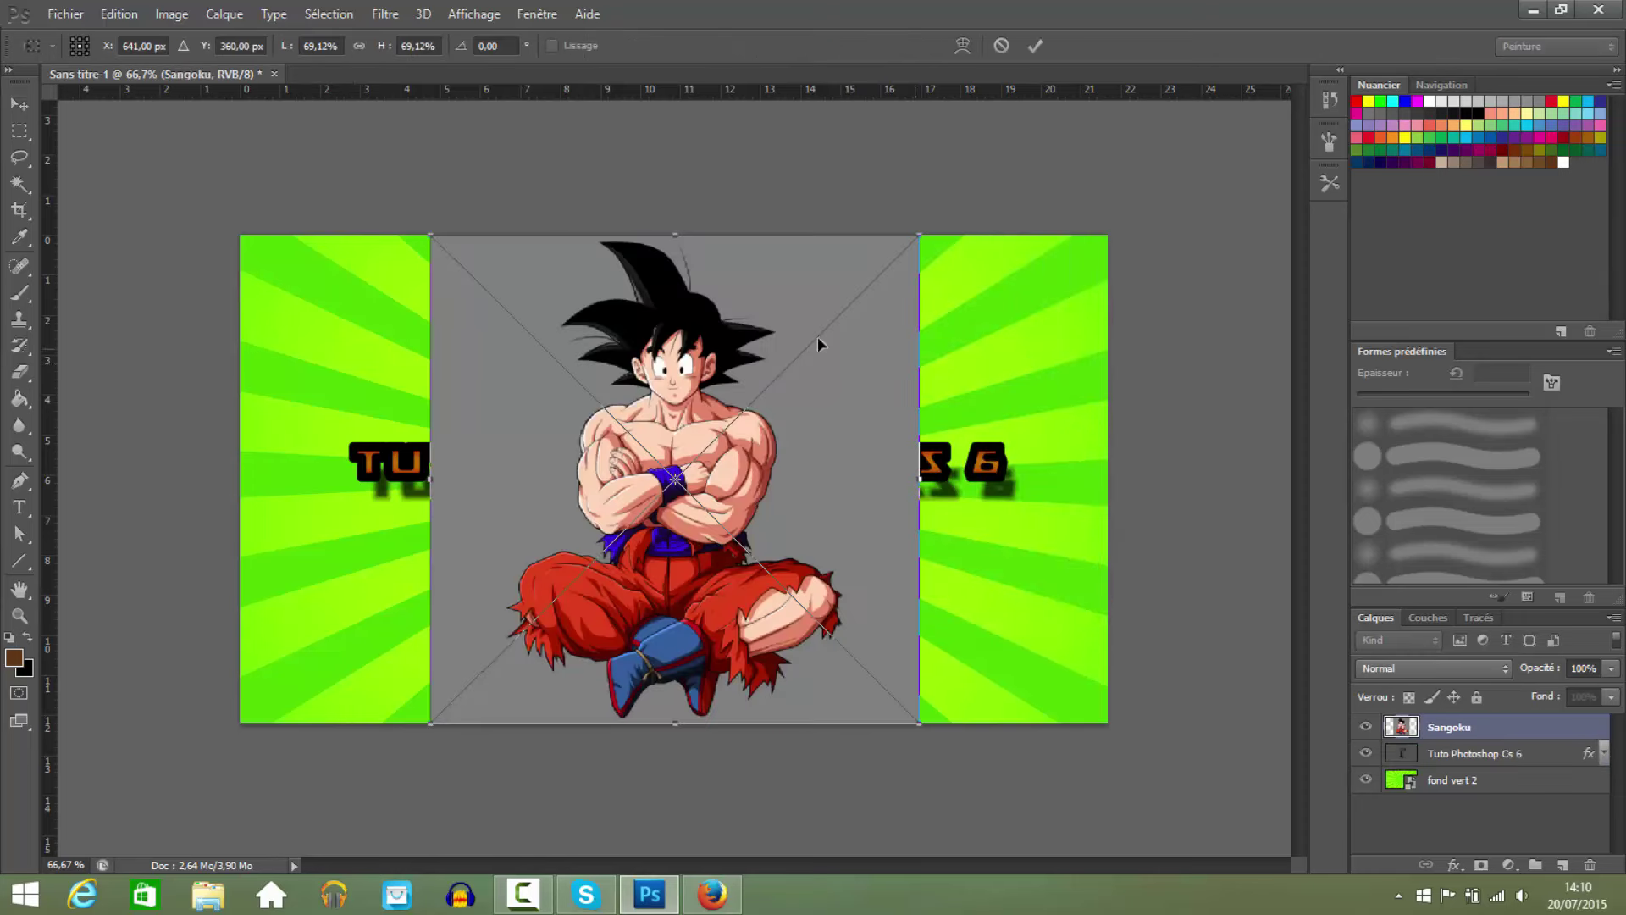
right_click(733, 337)
left_click(791, 344)
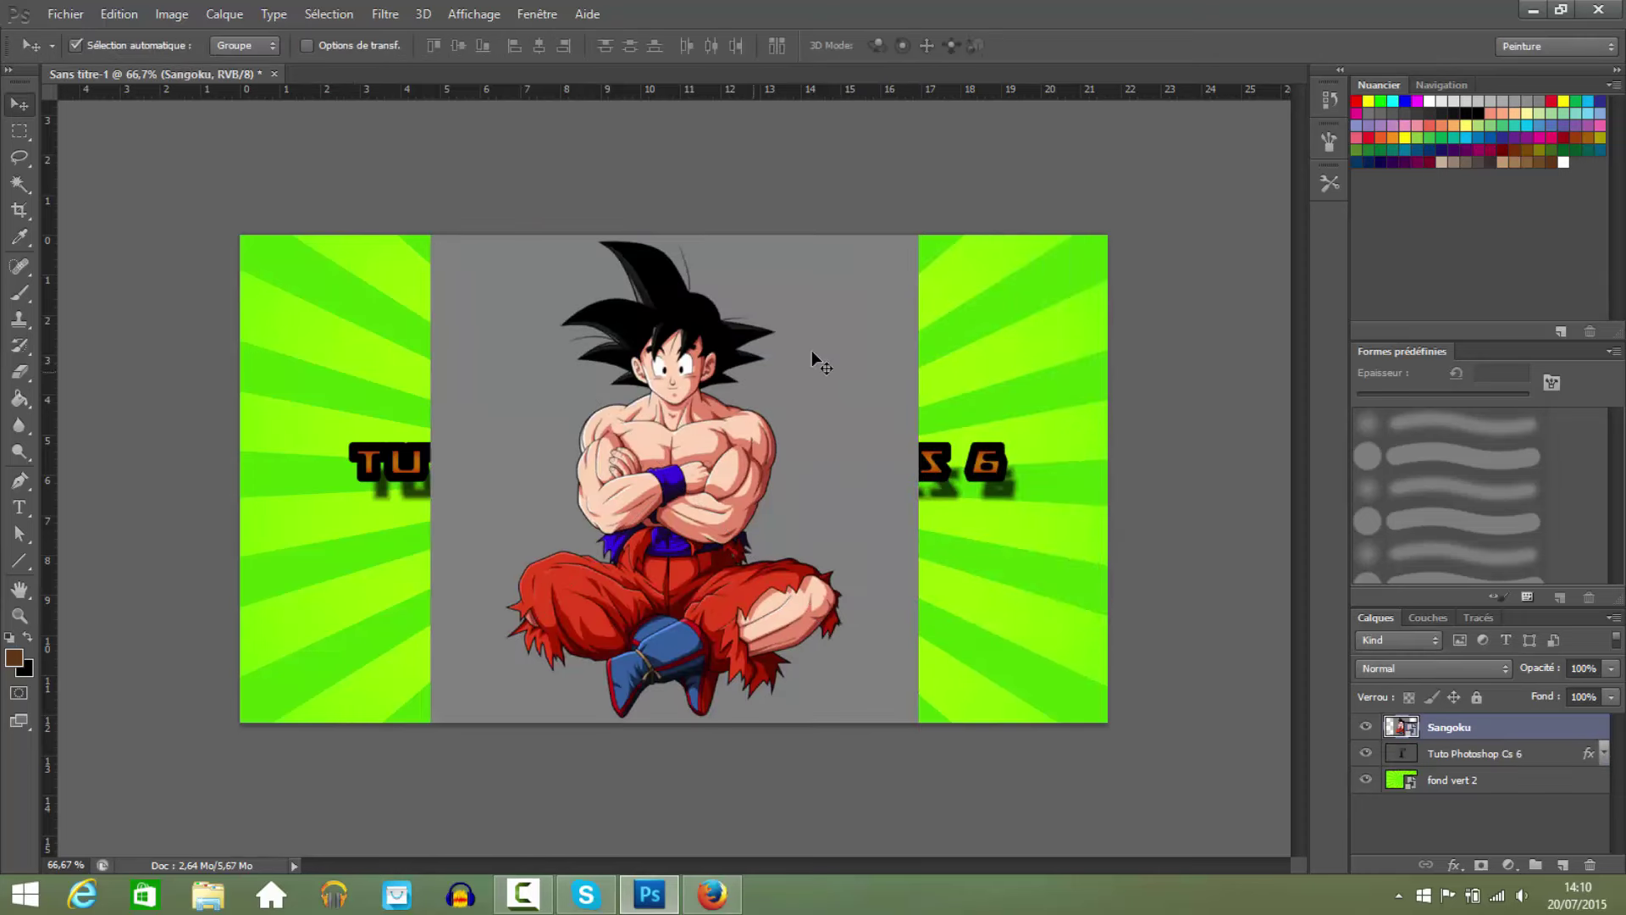
left_click_drag(627, 355, 684, 360)
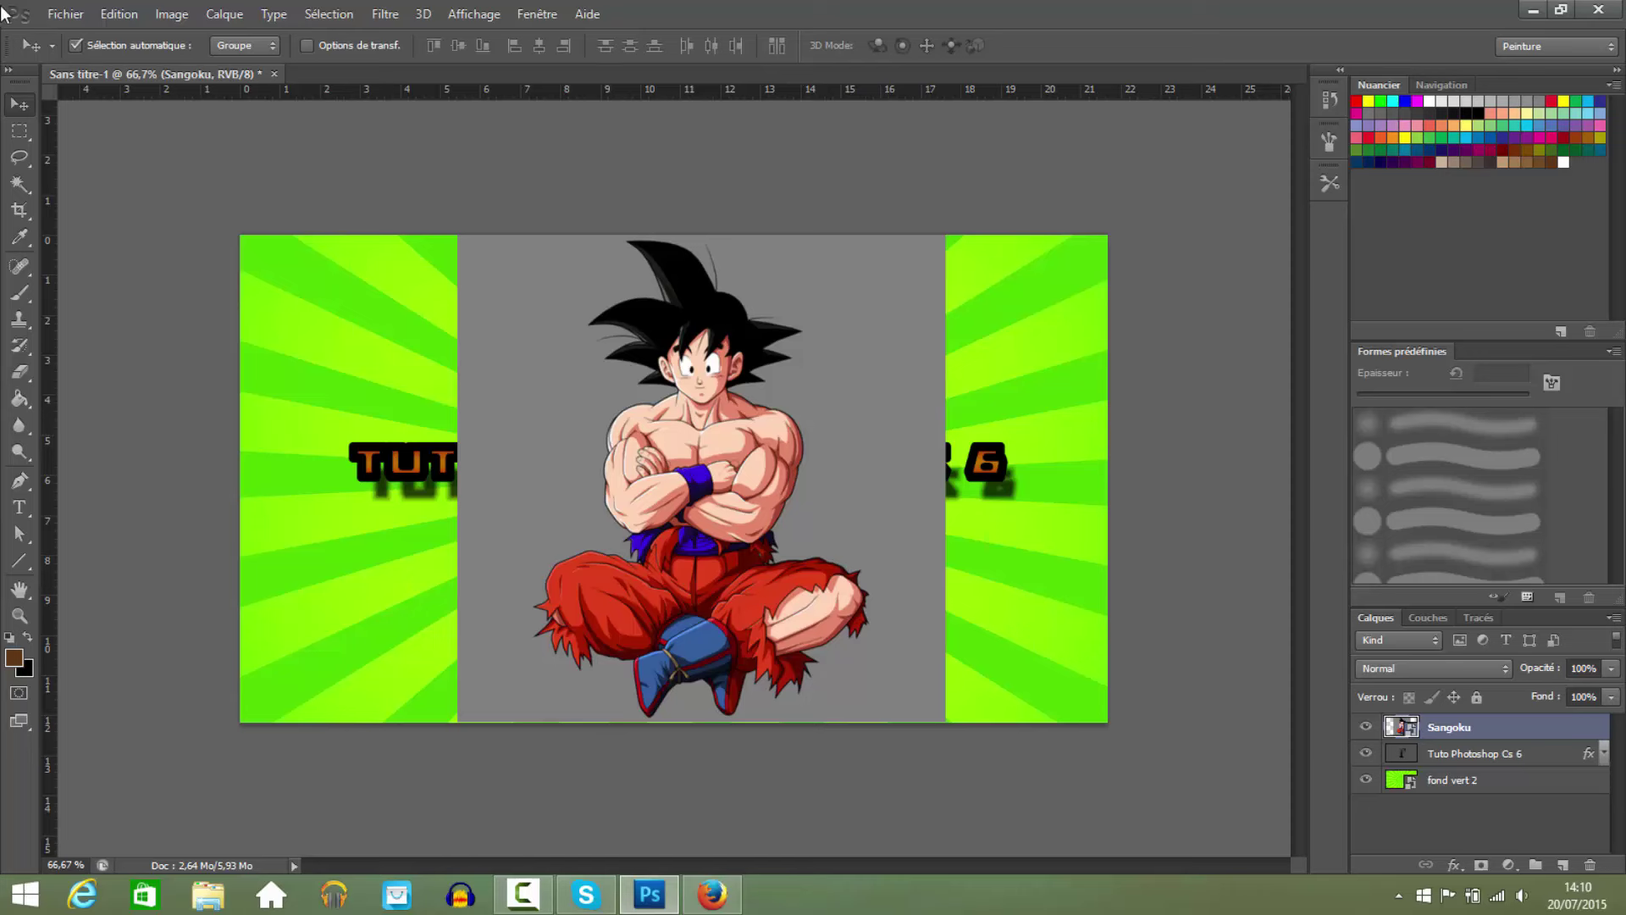
Select the grey background around Sangoku with the Magic Wand at a tolerance of 50, and rasterize the Sangoku layer.
left_click(20, 157)
left_click(22, 183)
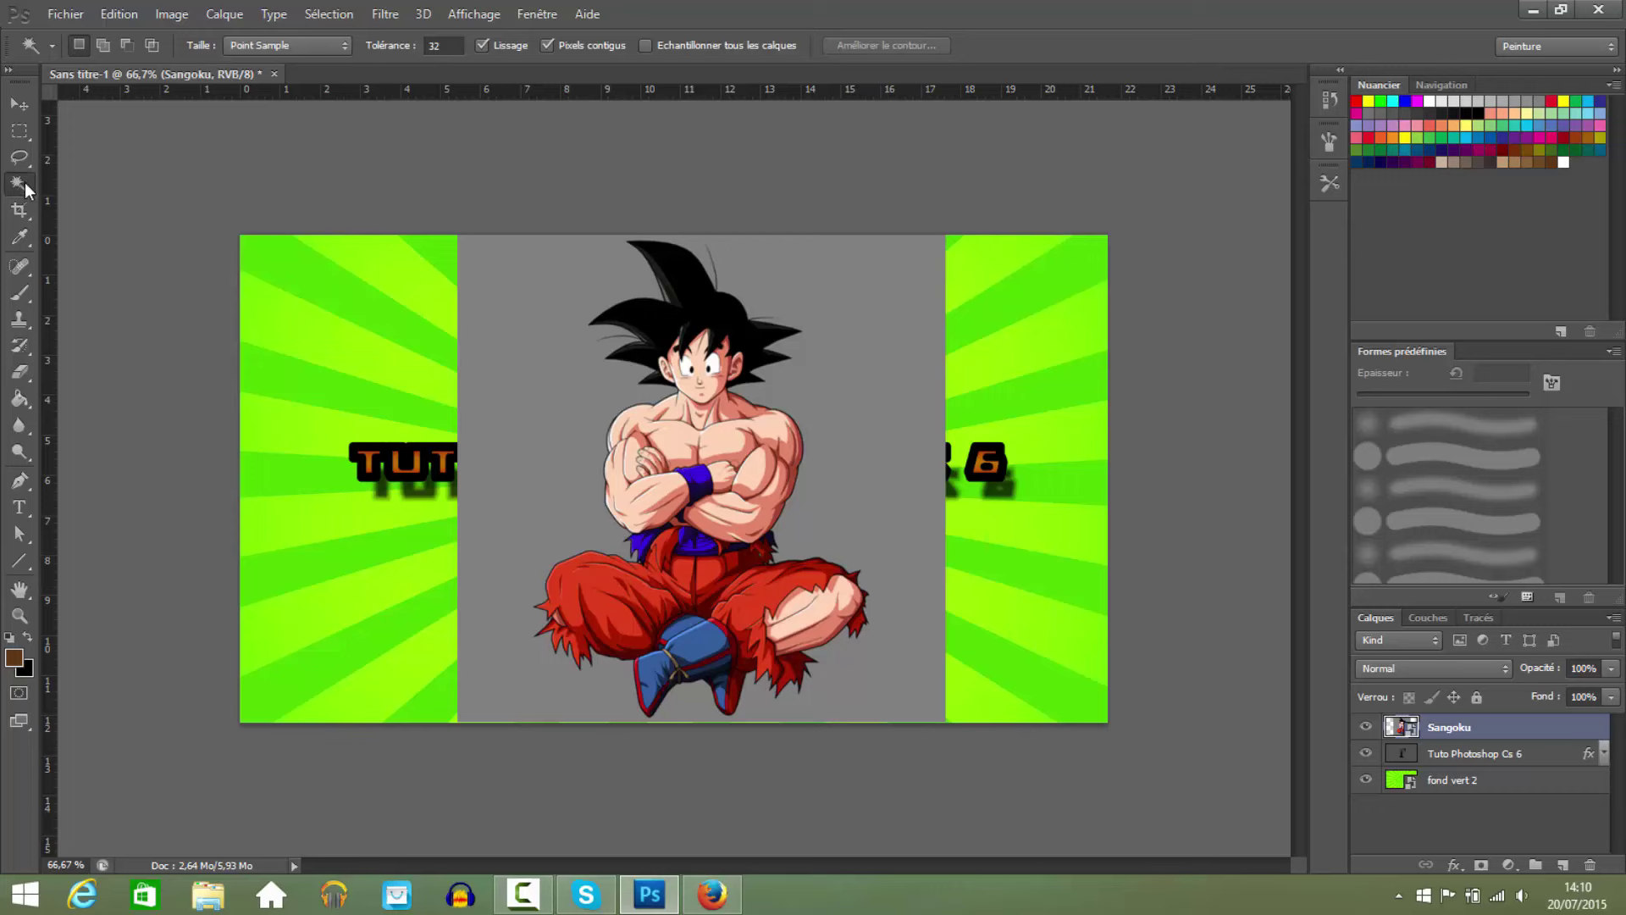
right_click(24, 181)
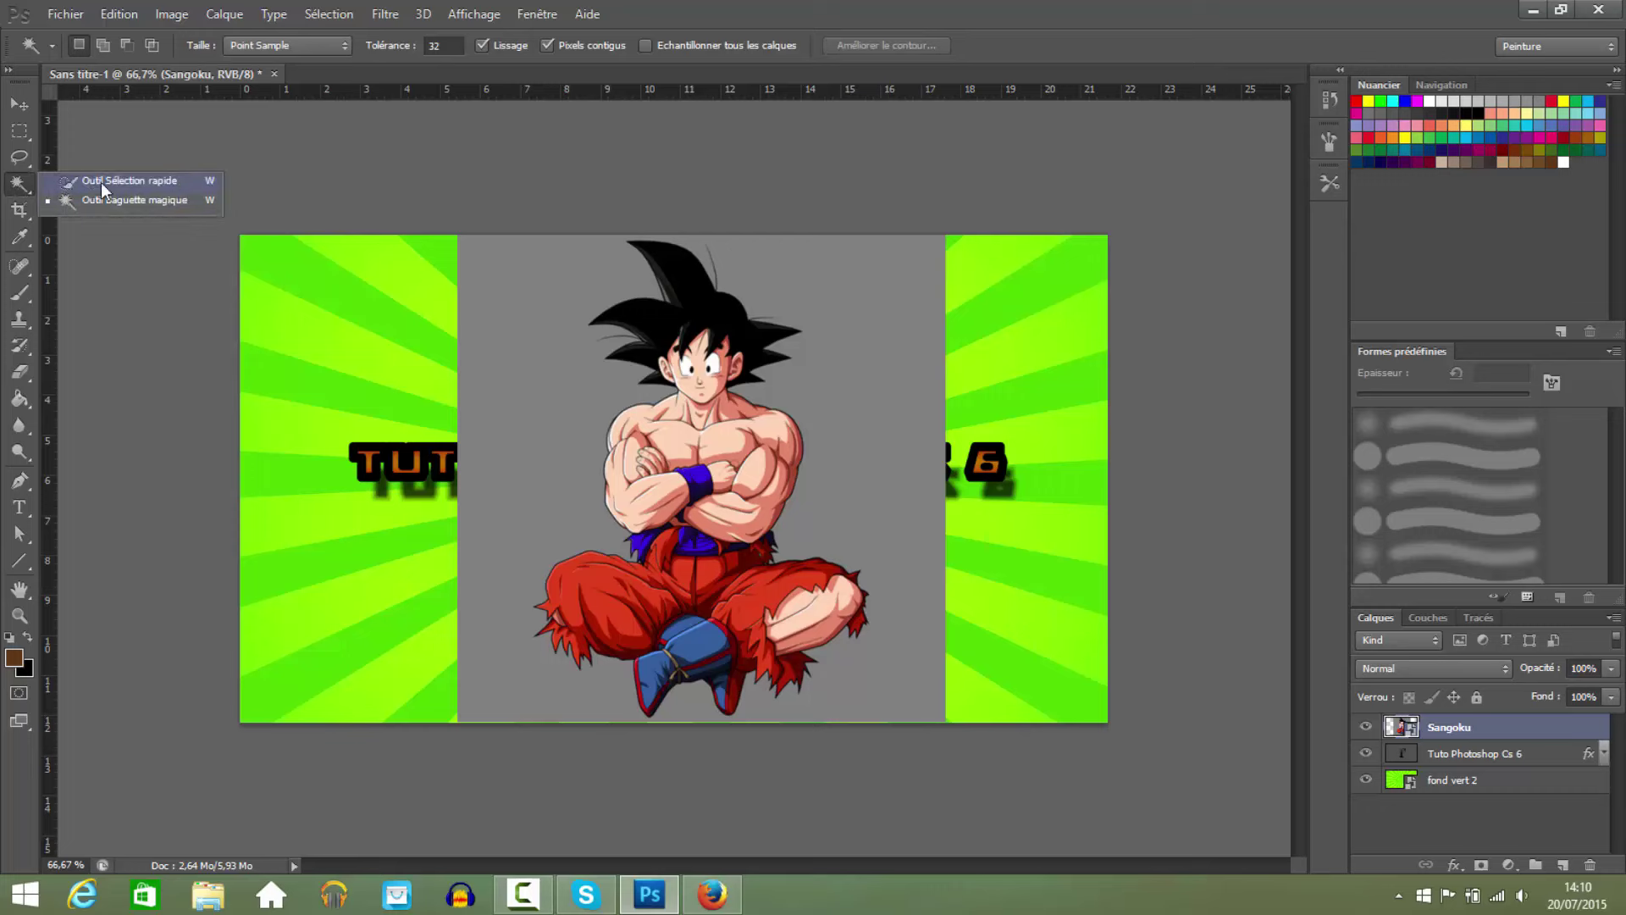
left_click(25, 187)
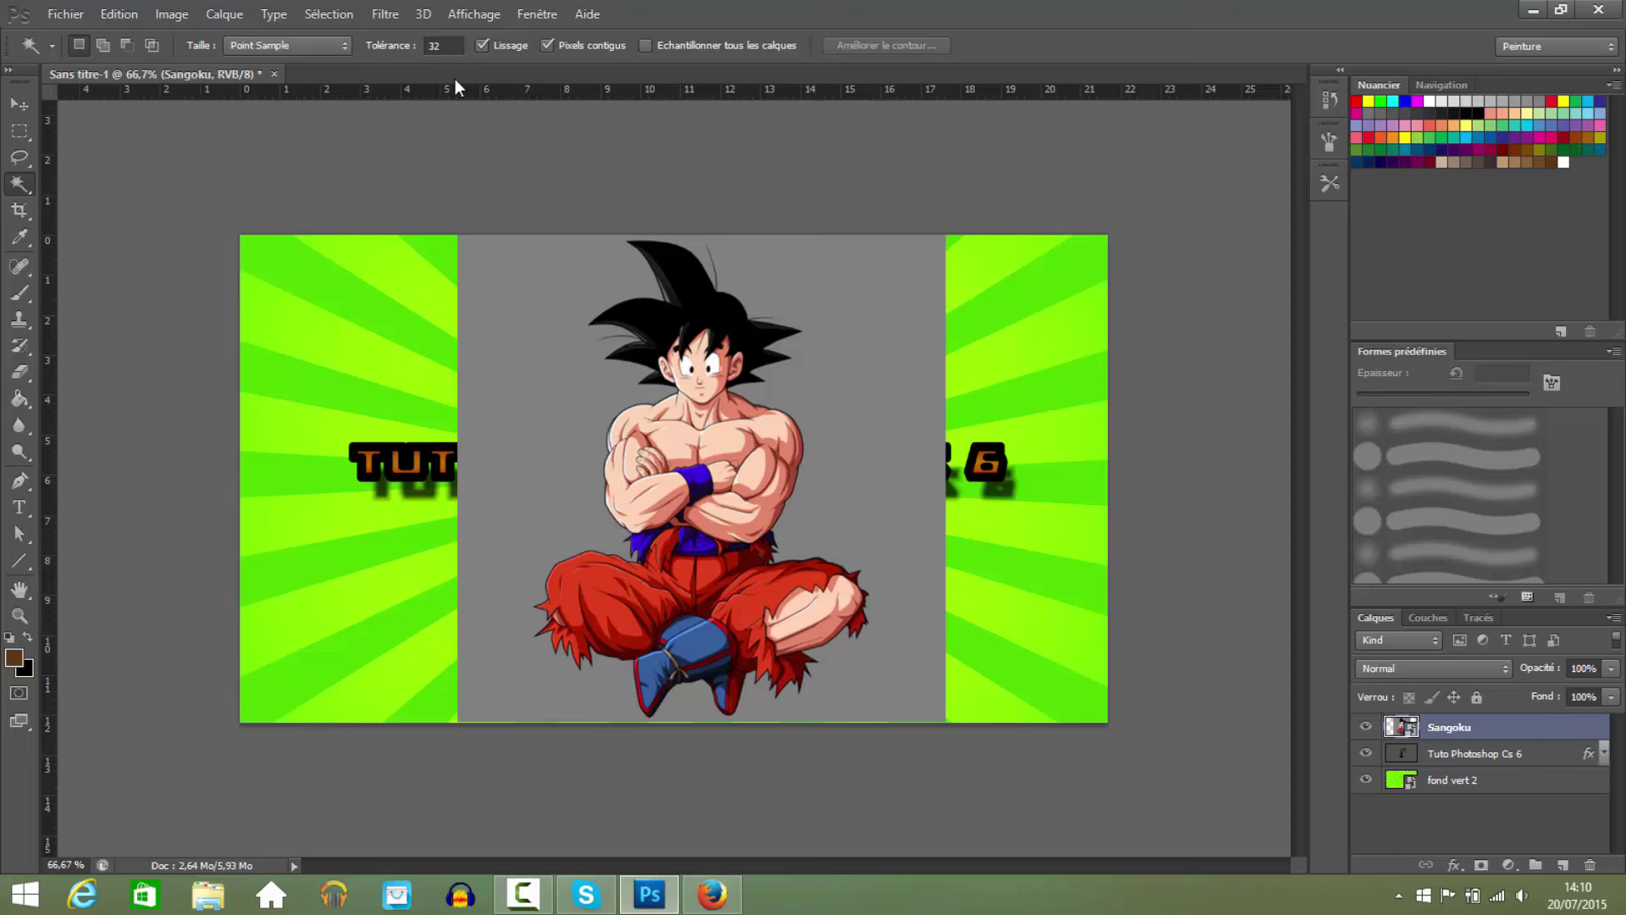
type("50")
left_click(555, 336)
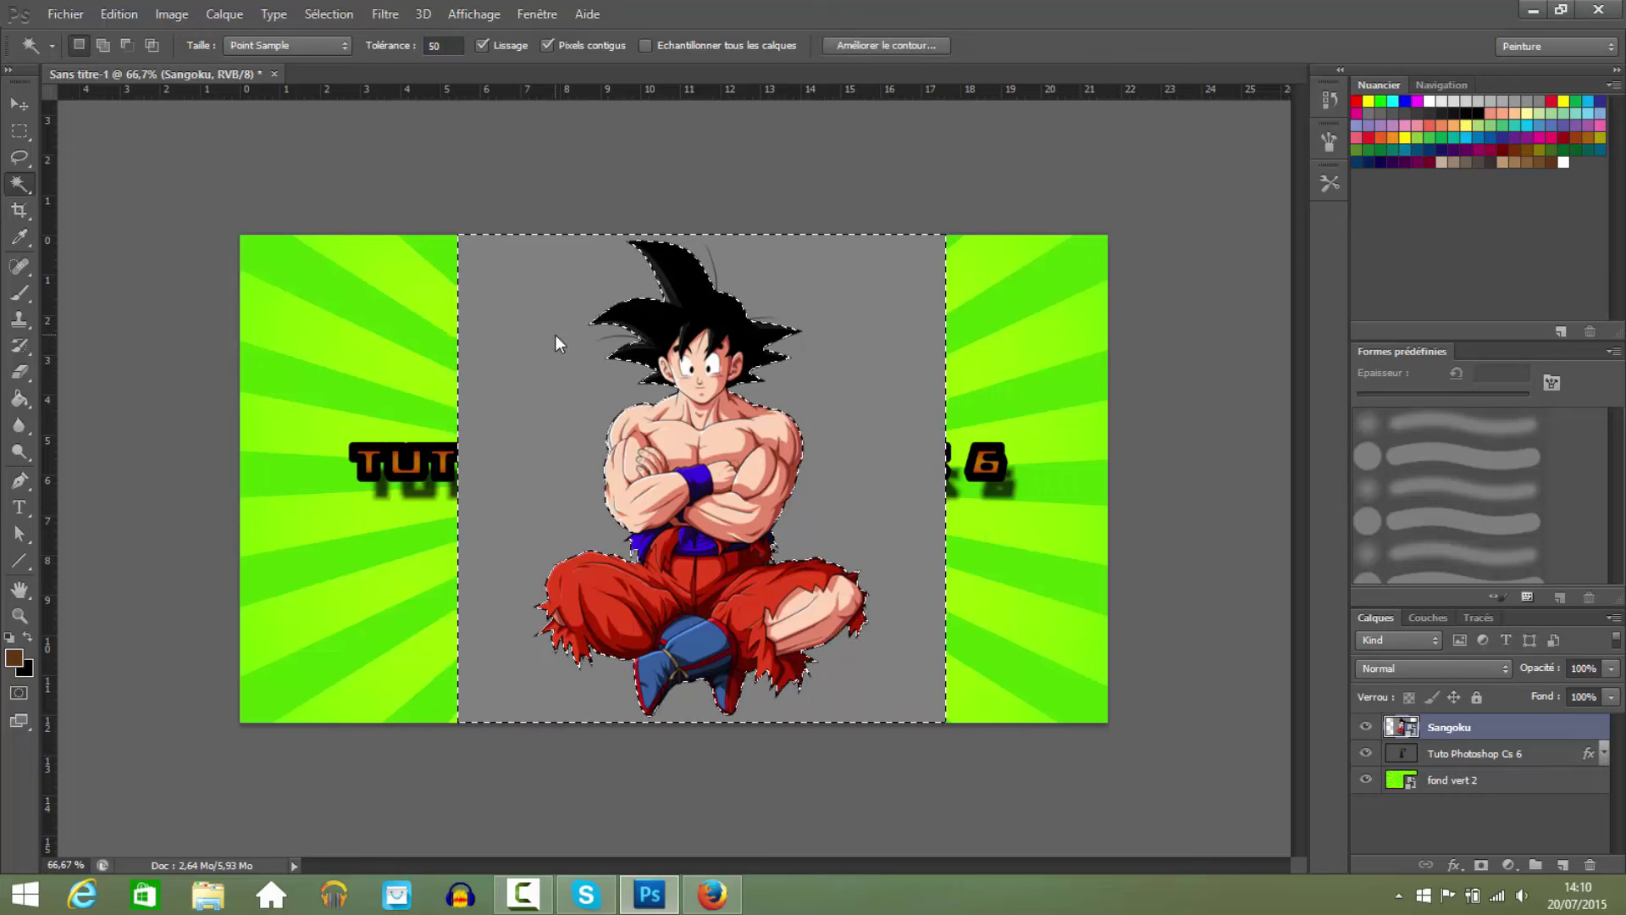
right_click(1497, 727)
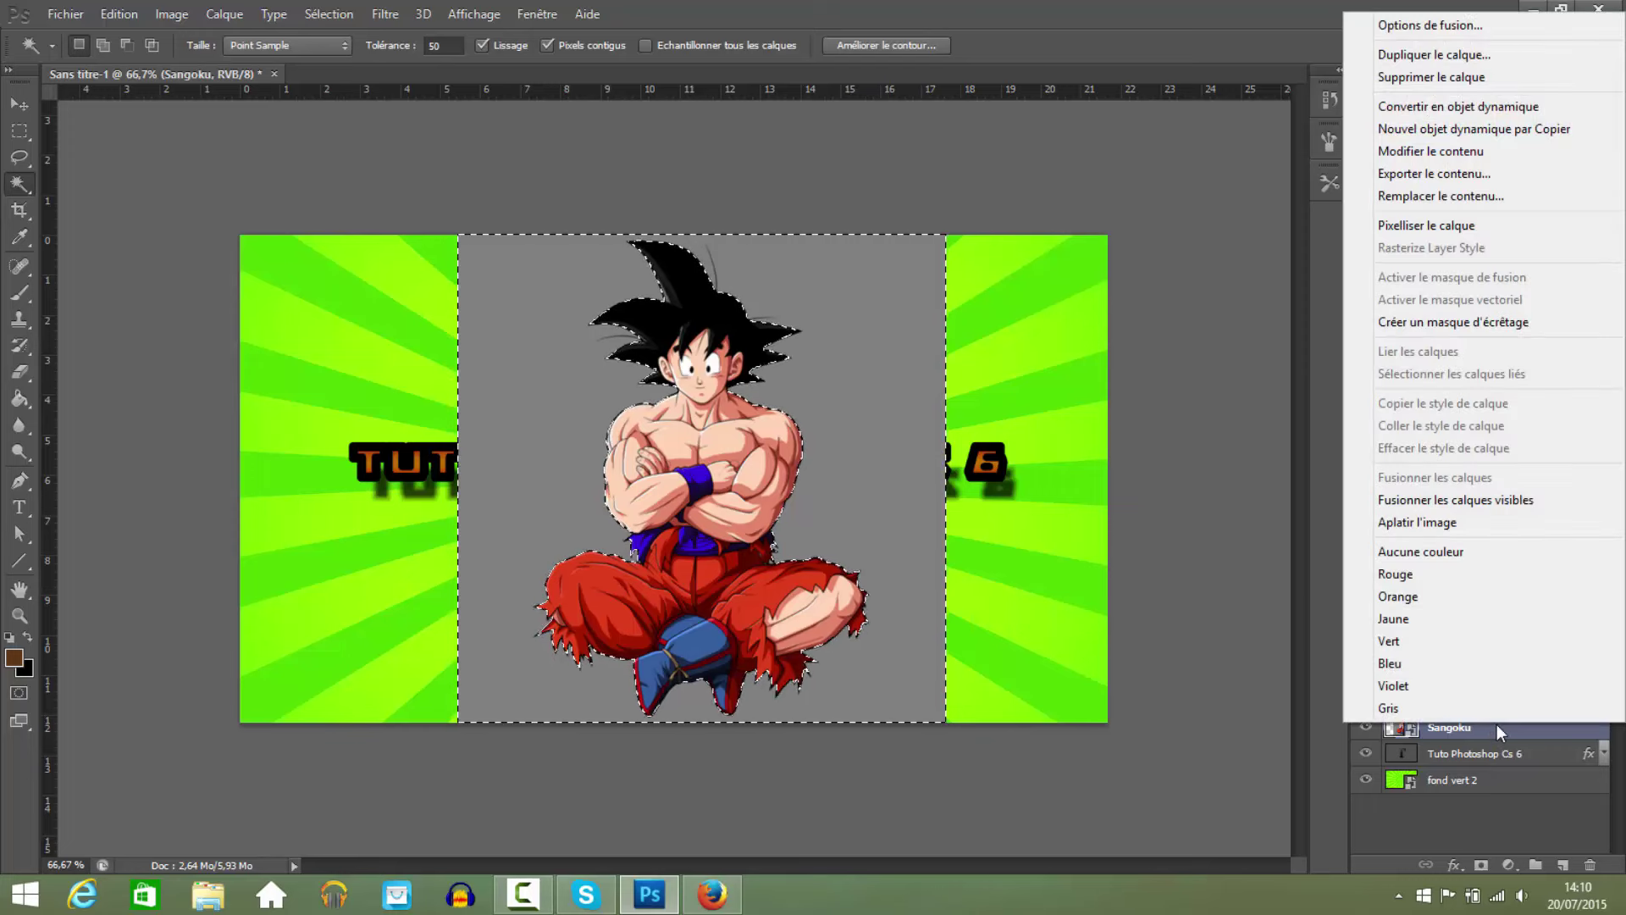
left_click(1403, 227)
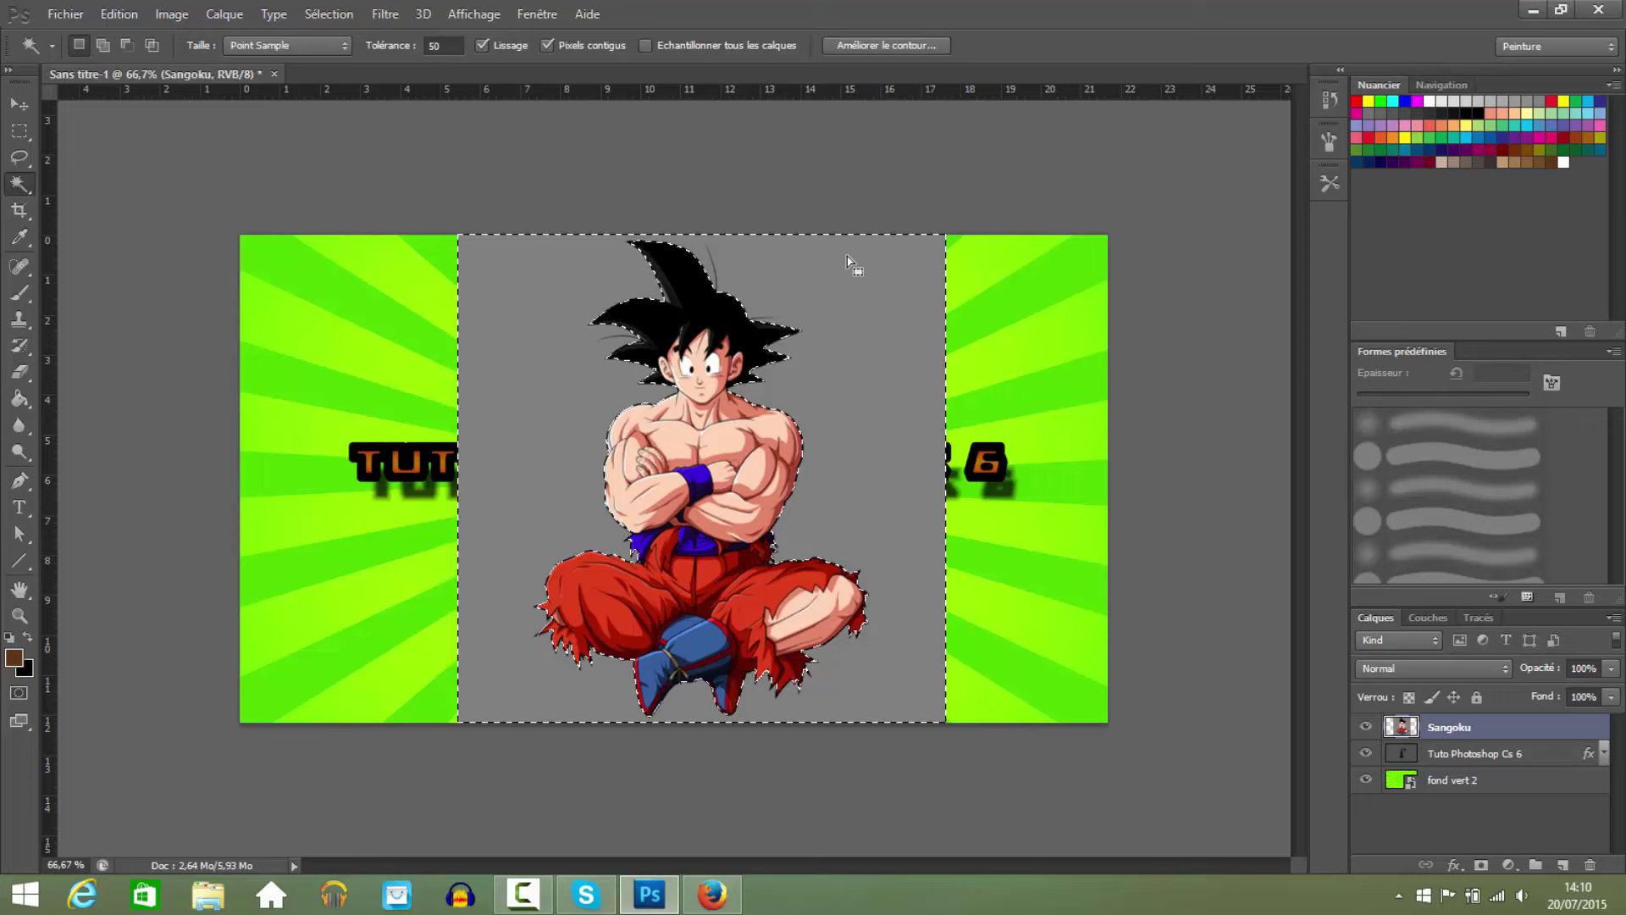
Delete the selected grey background, clear the selection and move Sangoku down and left over the title.
key("Delete")
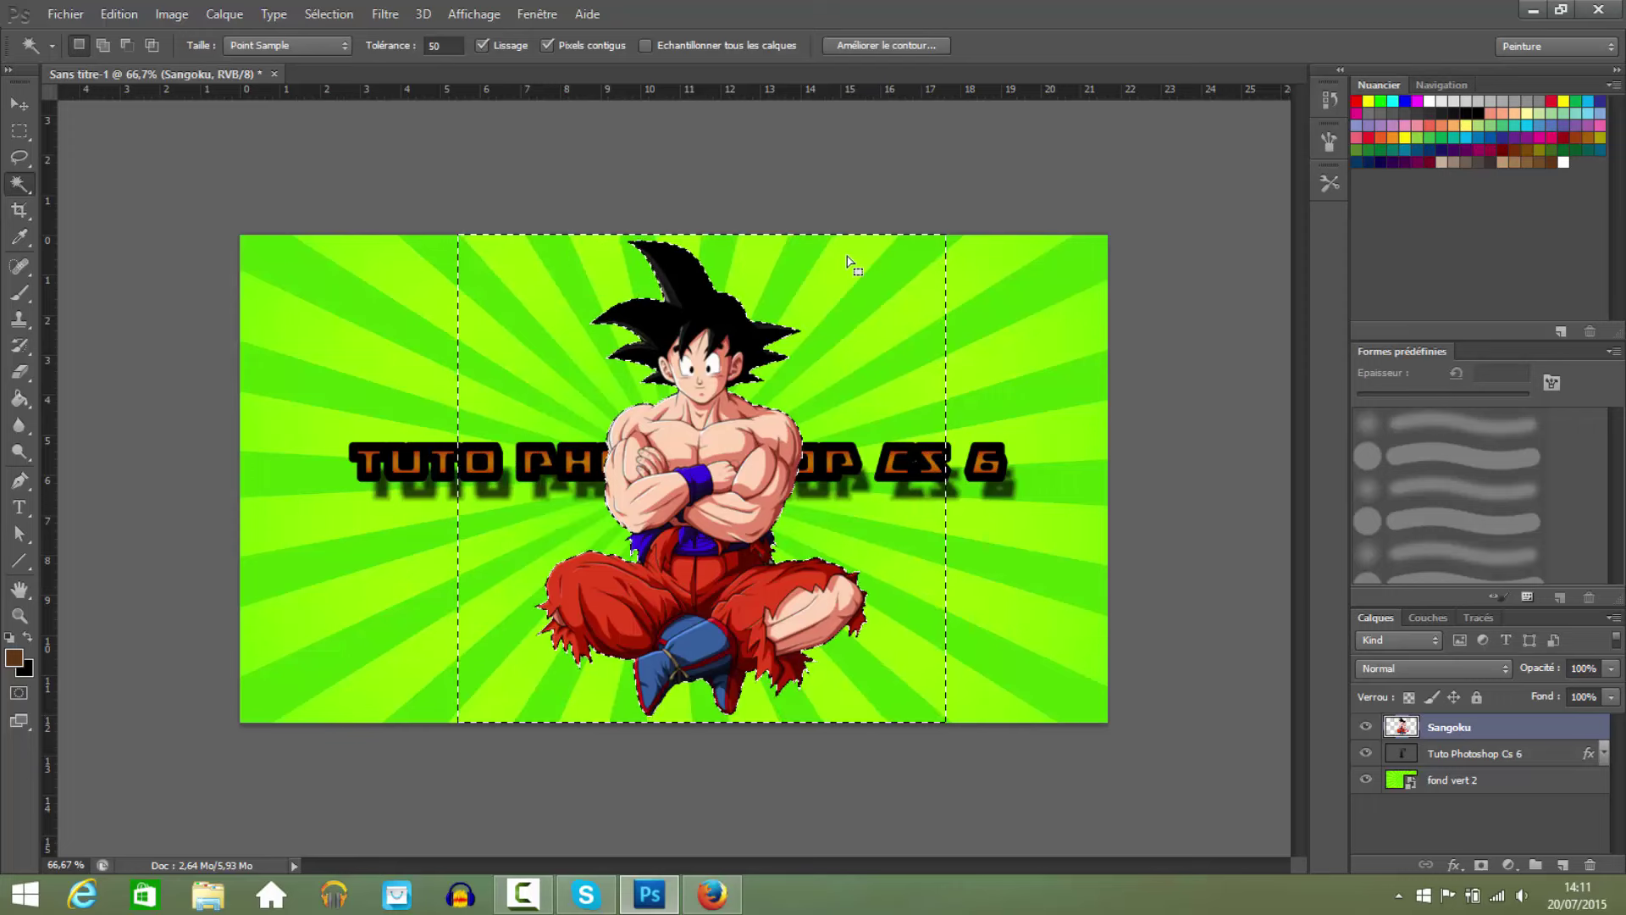
key("ctrl+d")
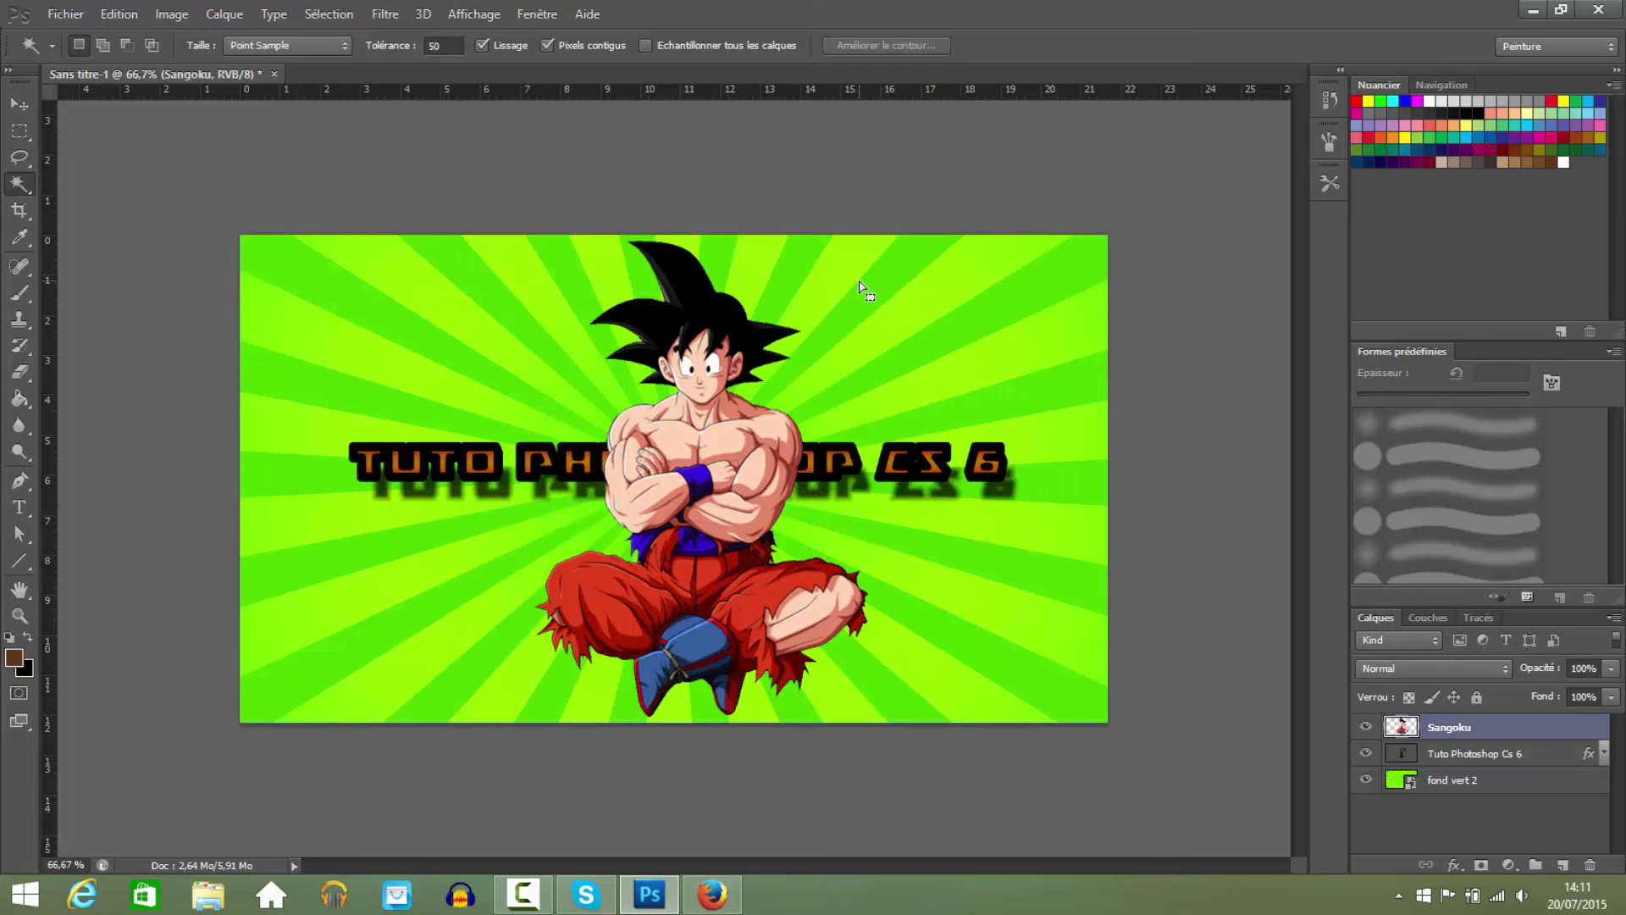
left_click(19, 103)
left_click_drag(651, 449, 578, 498)
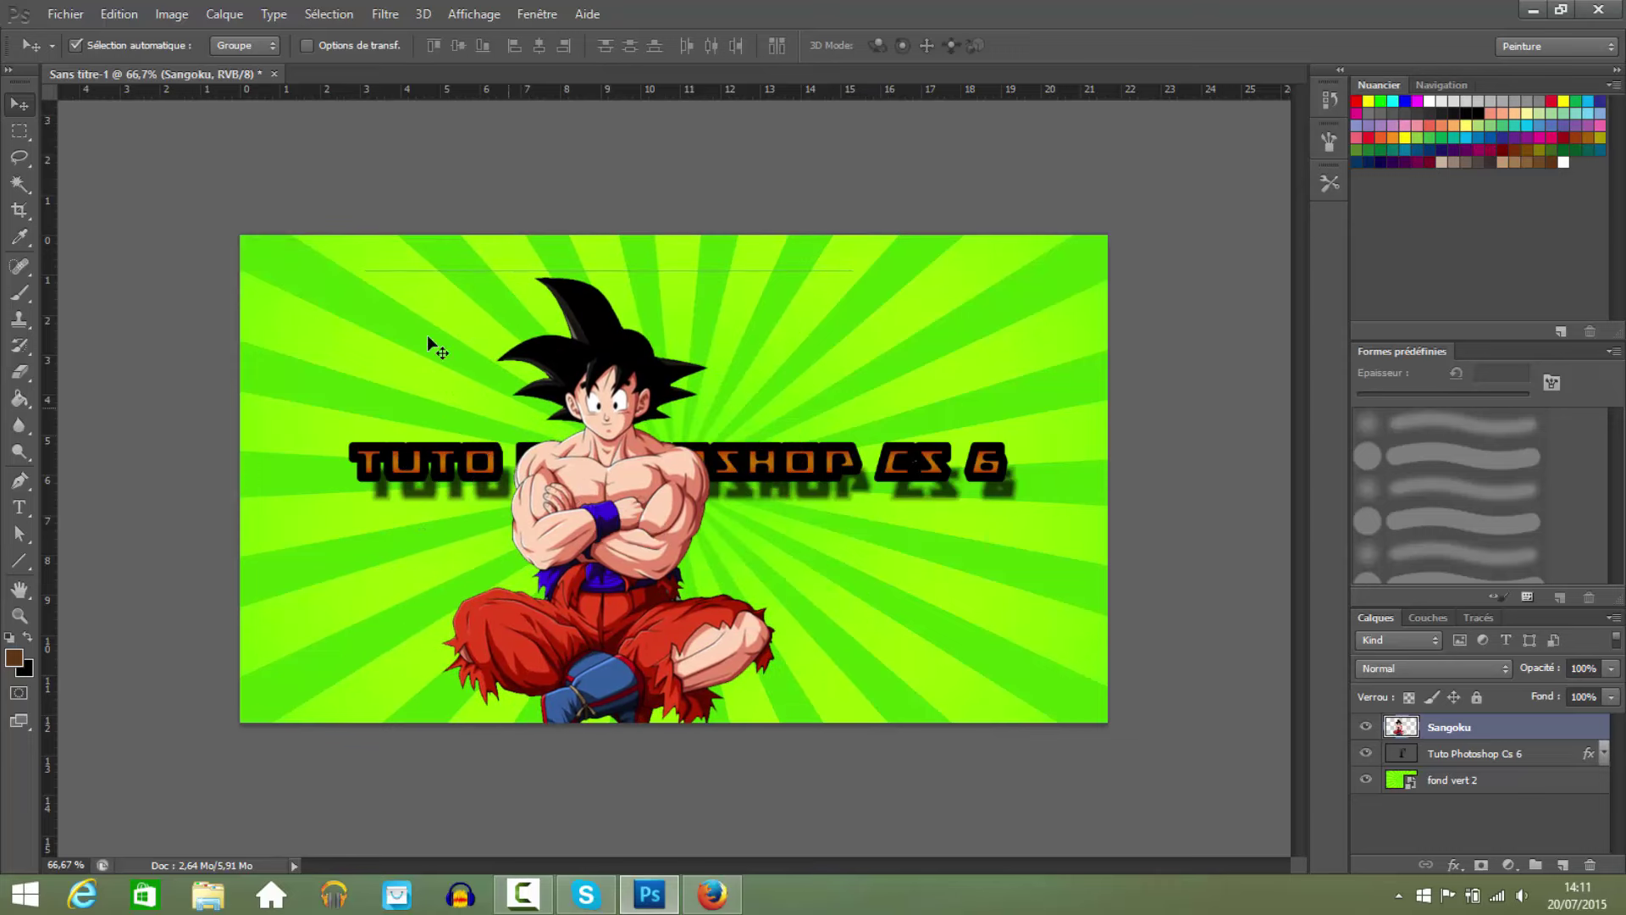
Remove the thin leftover line above Sangoku using the Quick Selection tool at 26 px, and clear the selection.
left_click(26, 198)
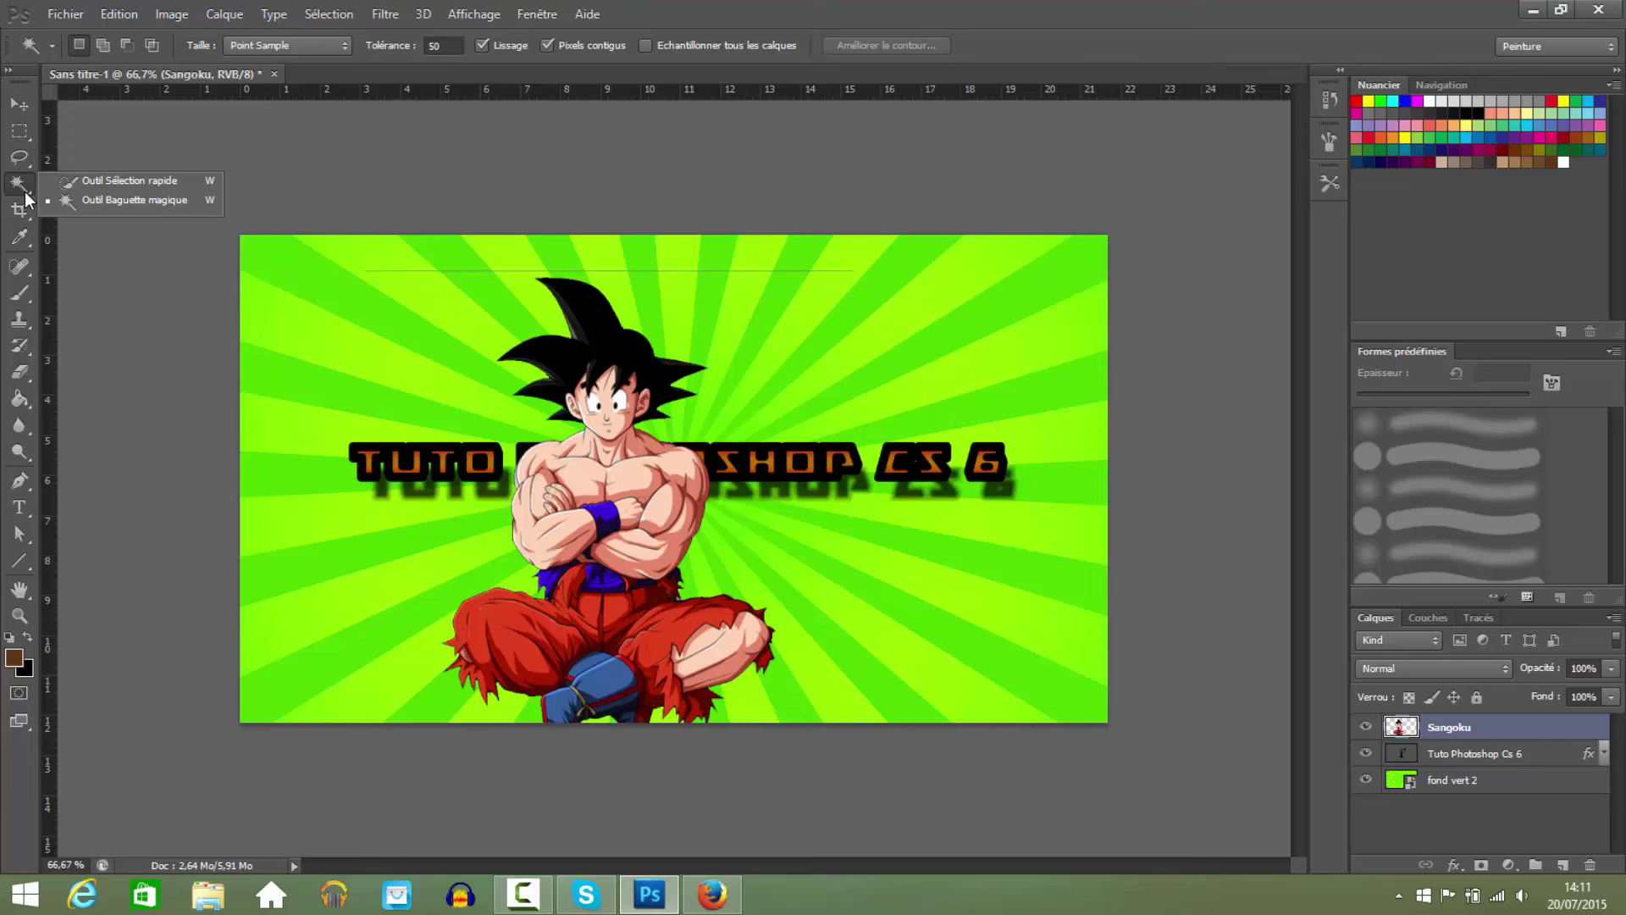
left_click(94, 181)
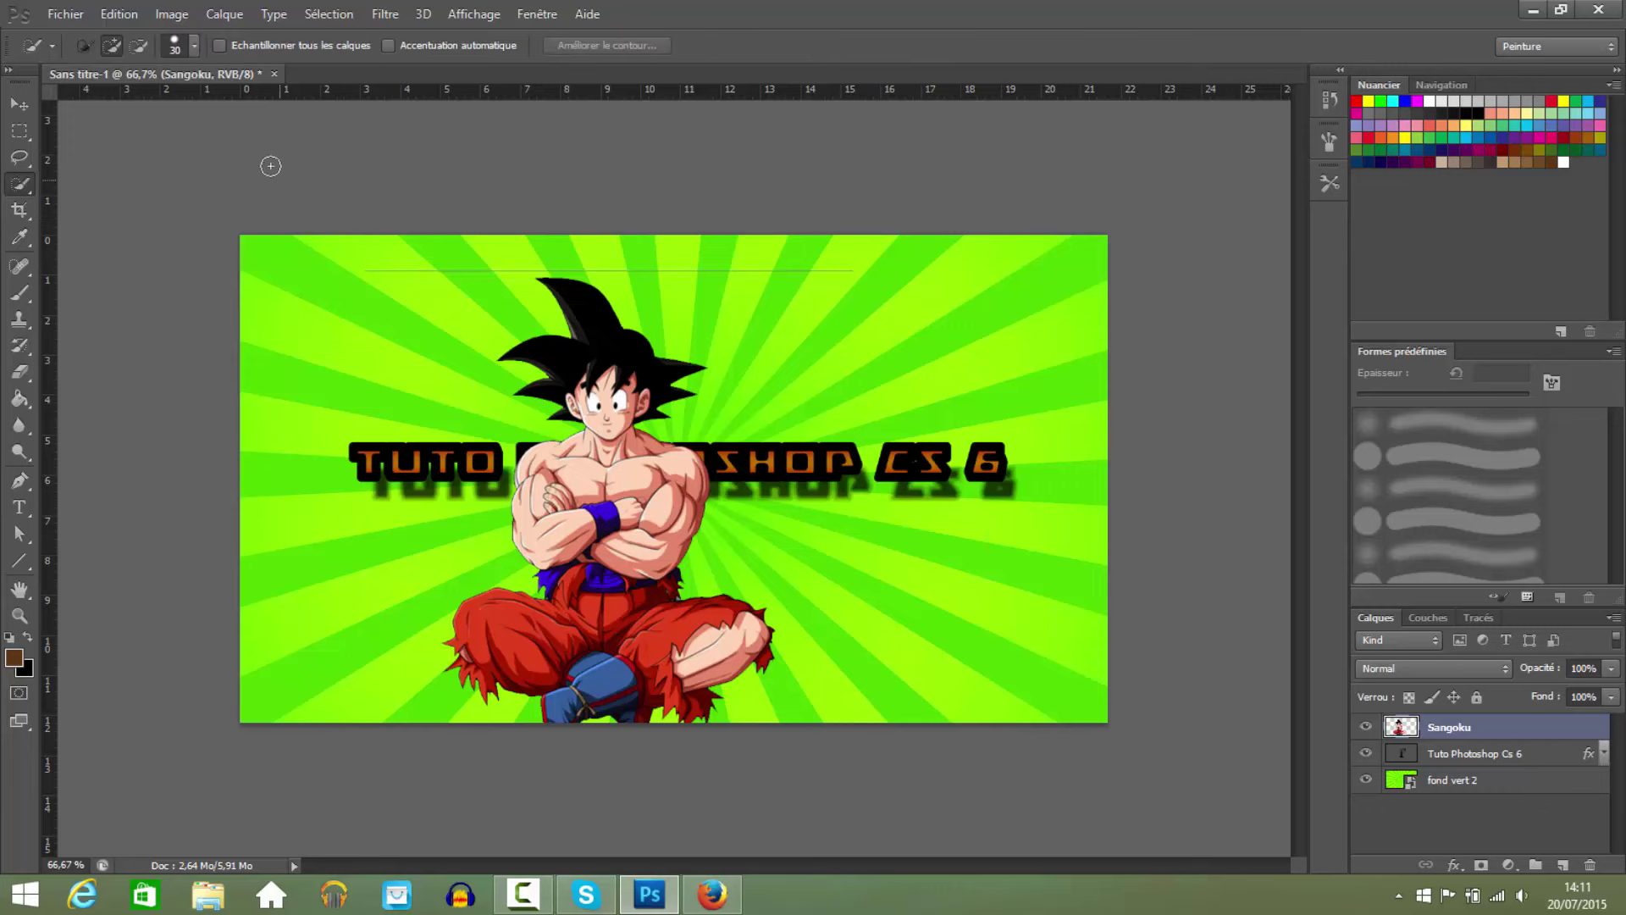
left_click(193, 52)
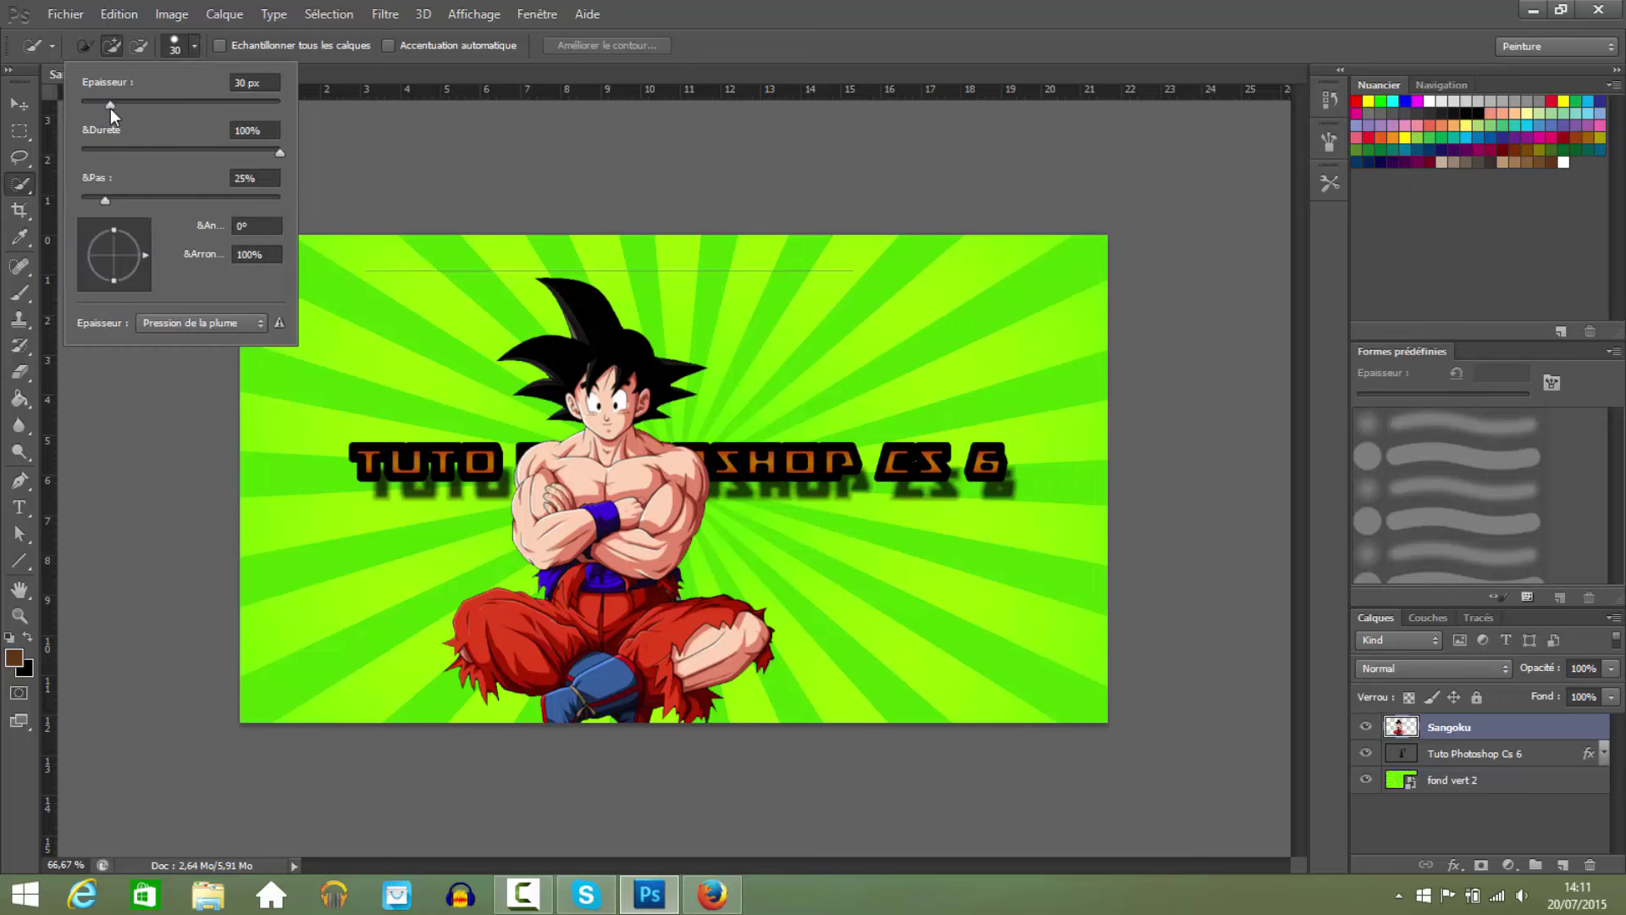
mouse_move(110, 108)
left_mouse_down()
mouse_move(188, 105)
mouse_move(106, 105)
left_mouse_up()
left_click(357, 168)
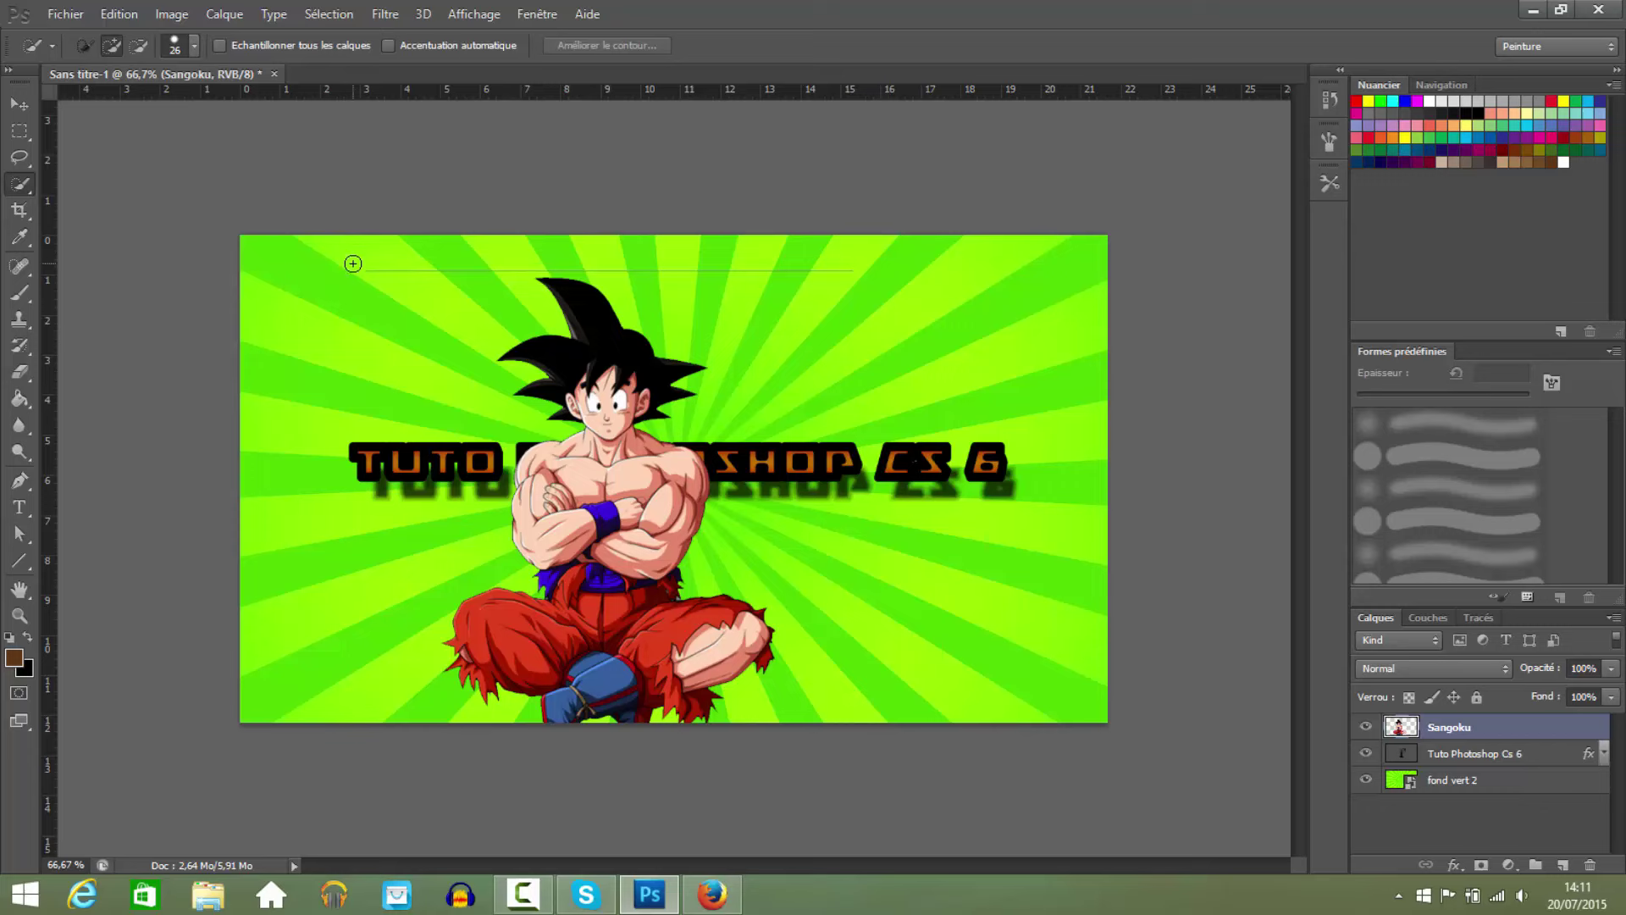
mouse_move(383, 267)
left_mouse_down()
mouse_move(878, 269)
mouse_move(804, 270)
left_mouse_up()
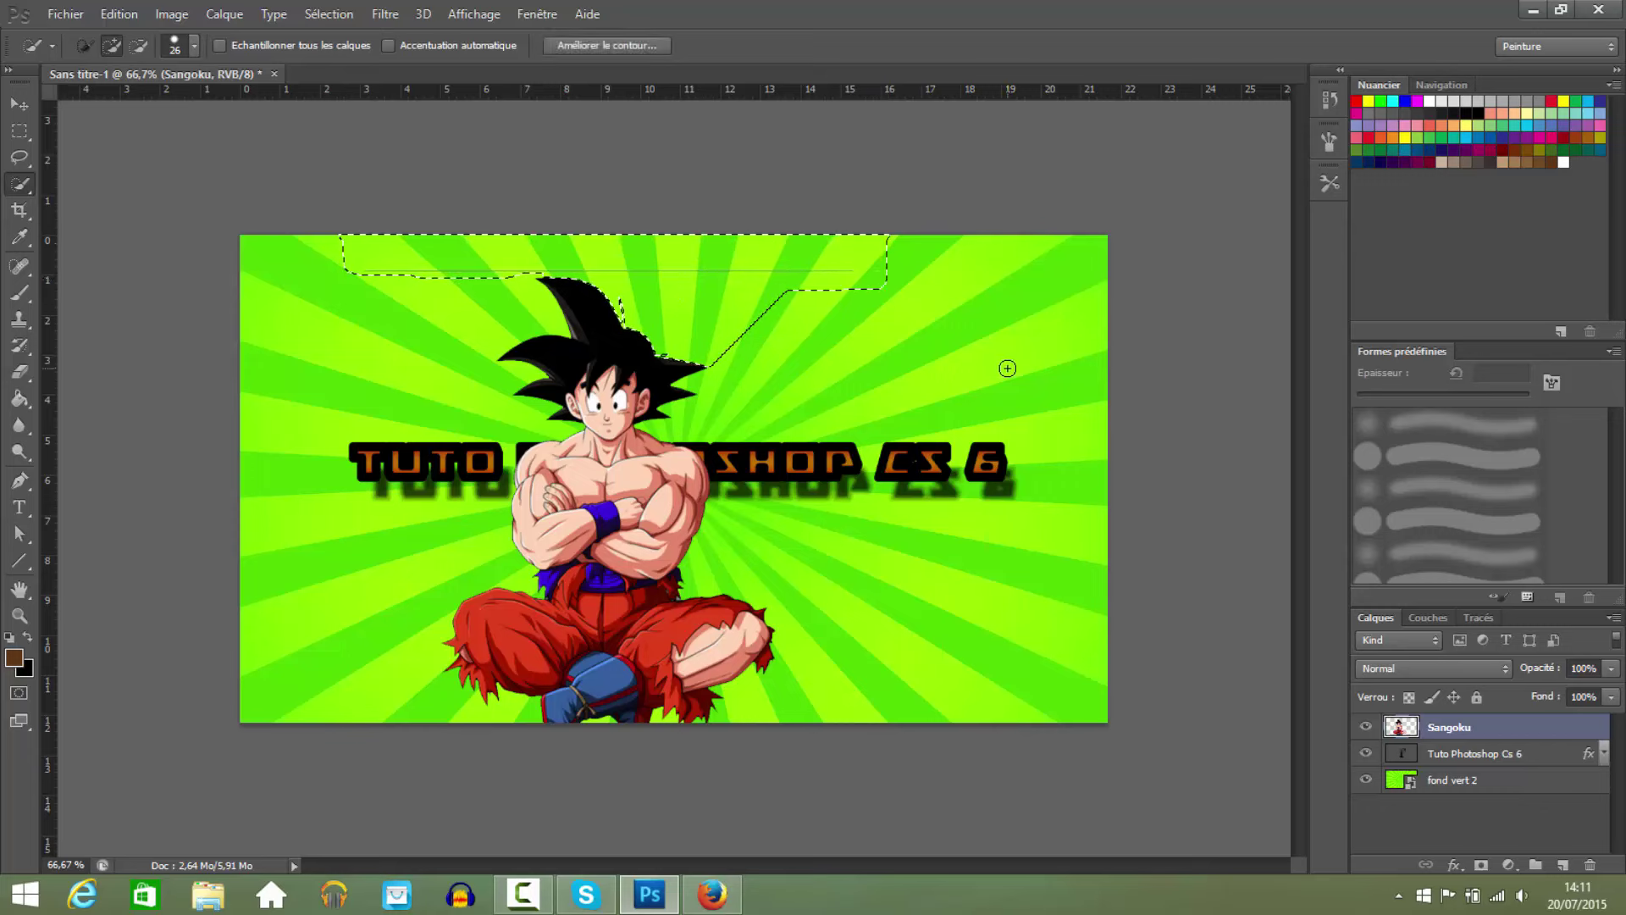
right_click(712, 279)
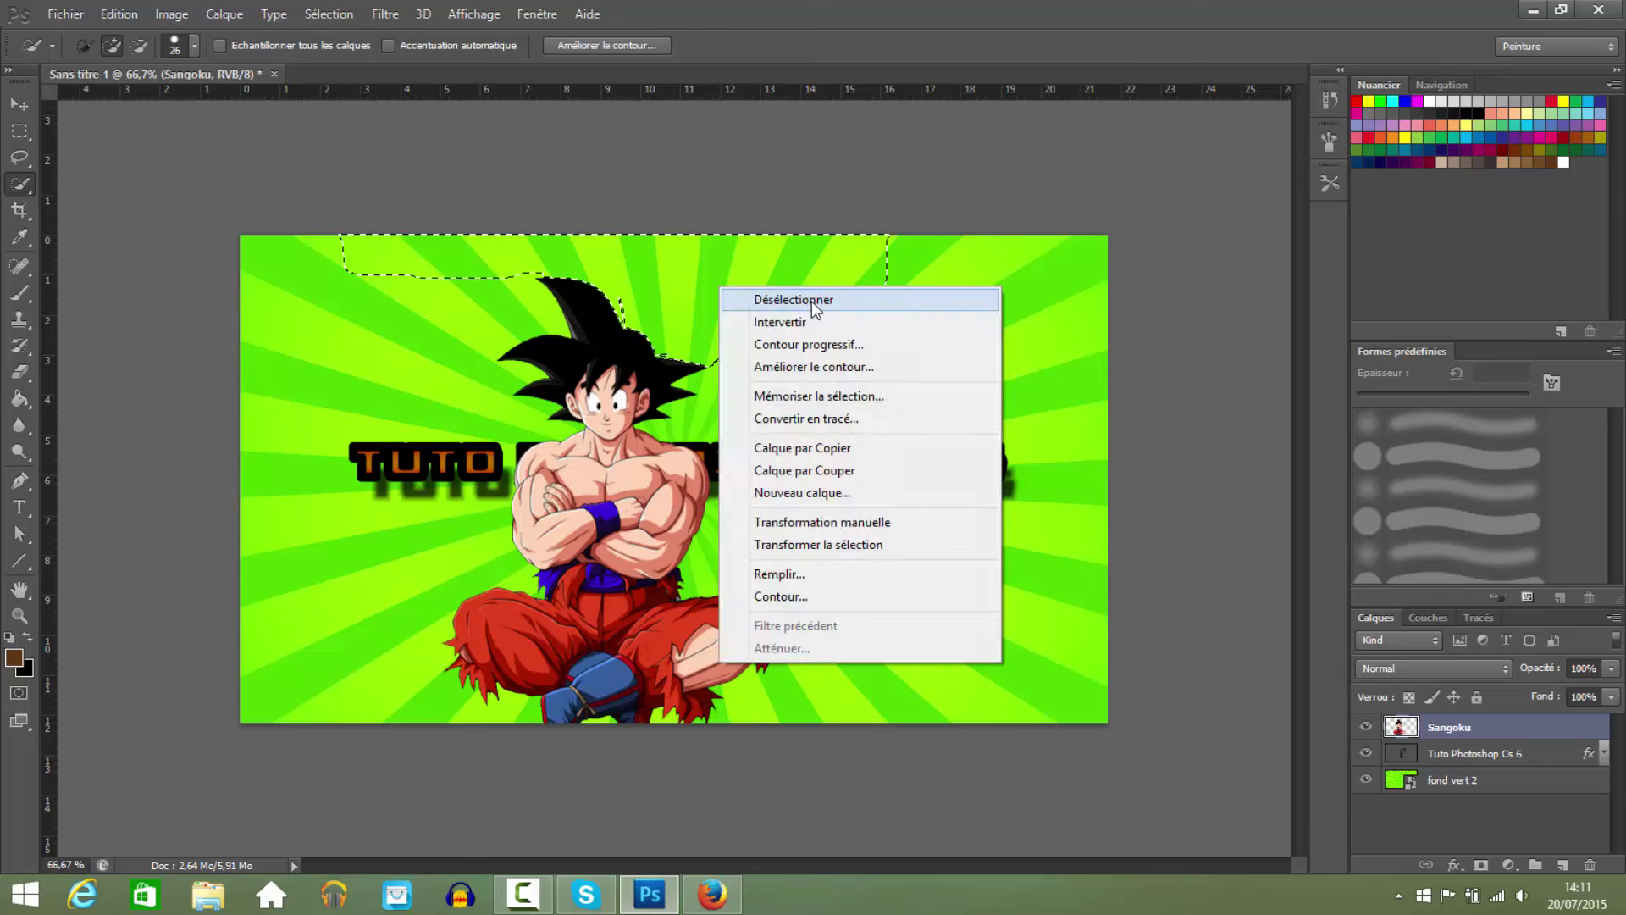
left_click(746, 293)
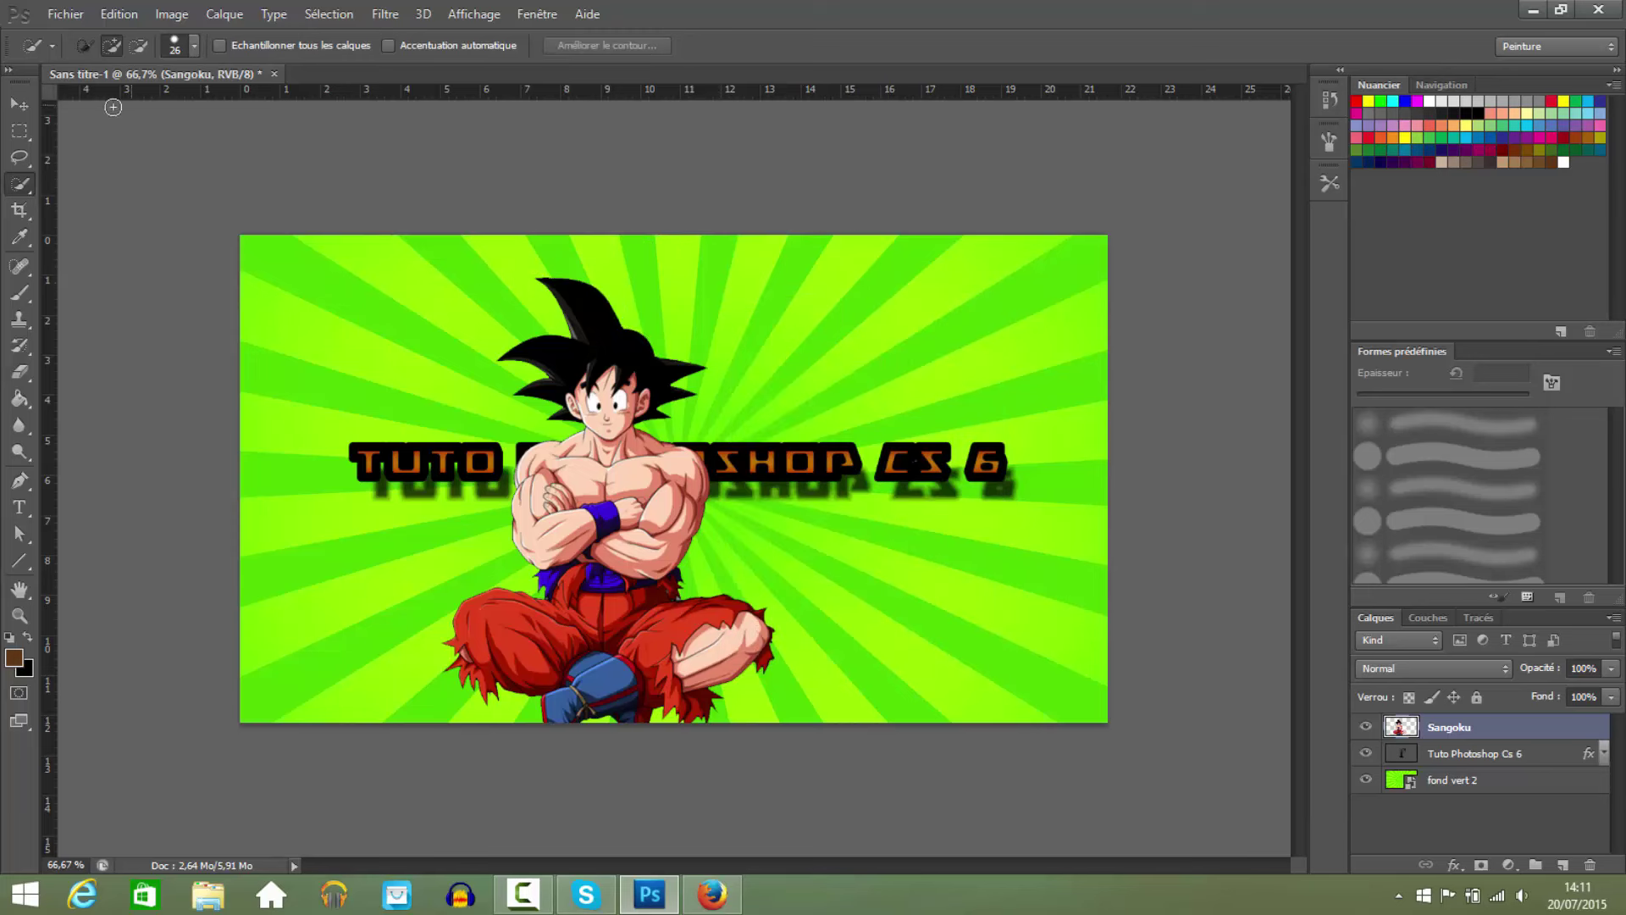
Move Sangoku up until his feet show on the canvas, and scale him proportionally to about 72%.
left_click(19, 103)
mouse_move(594, 431)
left_mouse_down()
mouse_move(592, 381)
mouse_move(593, 405)
left_mouse_up()
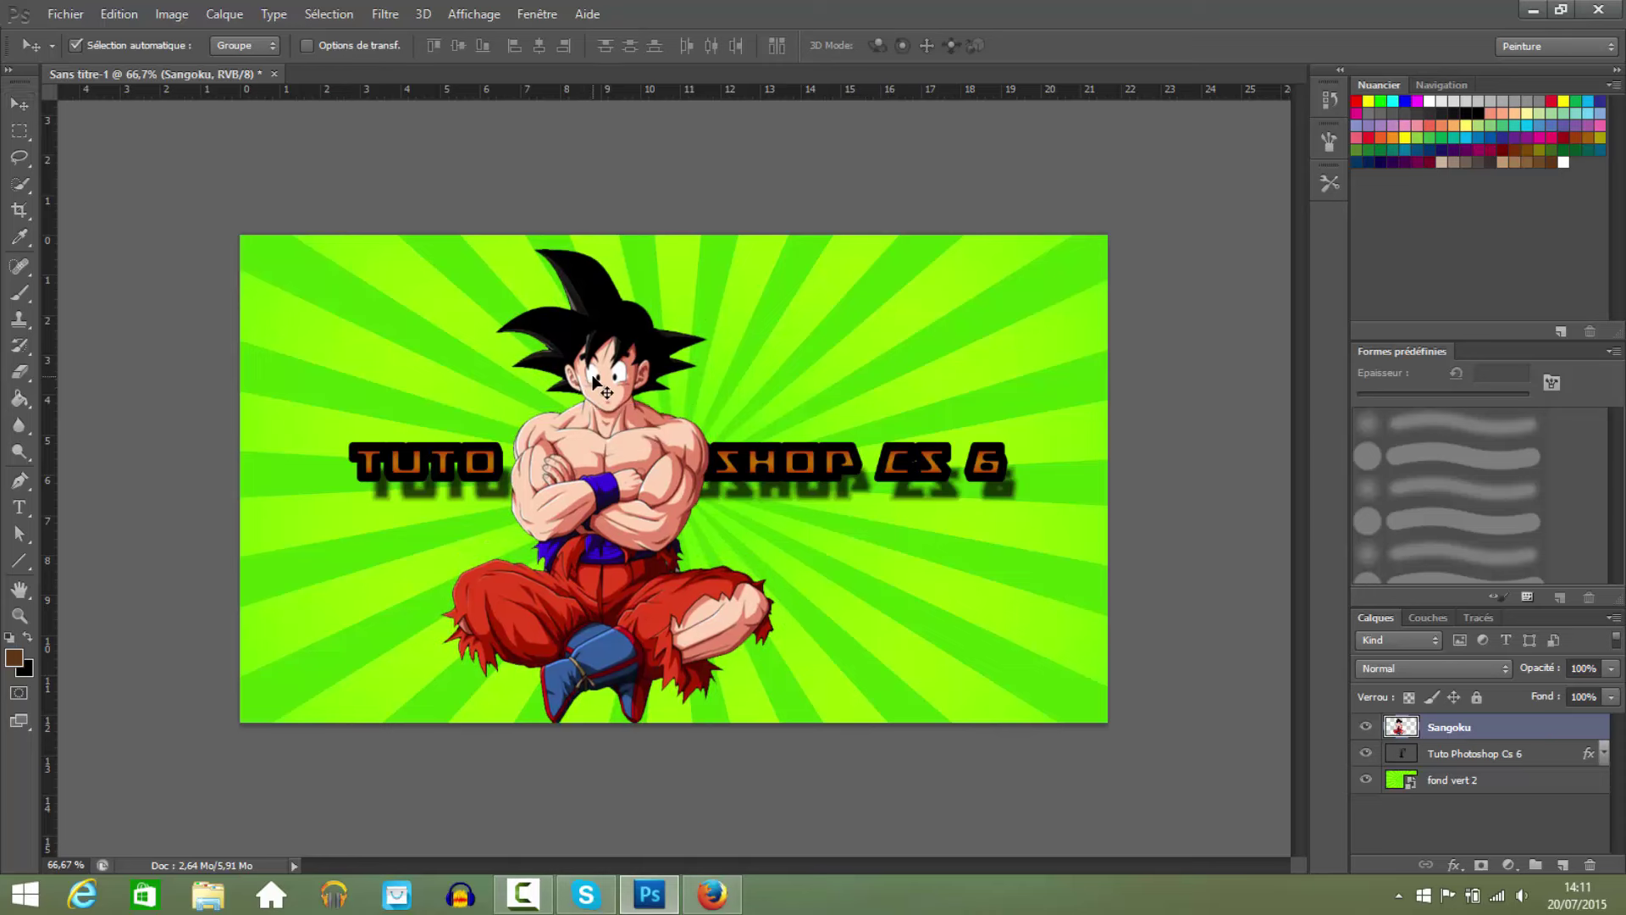
key("ctrl+t")
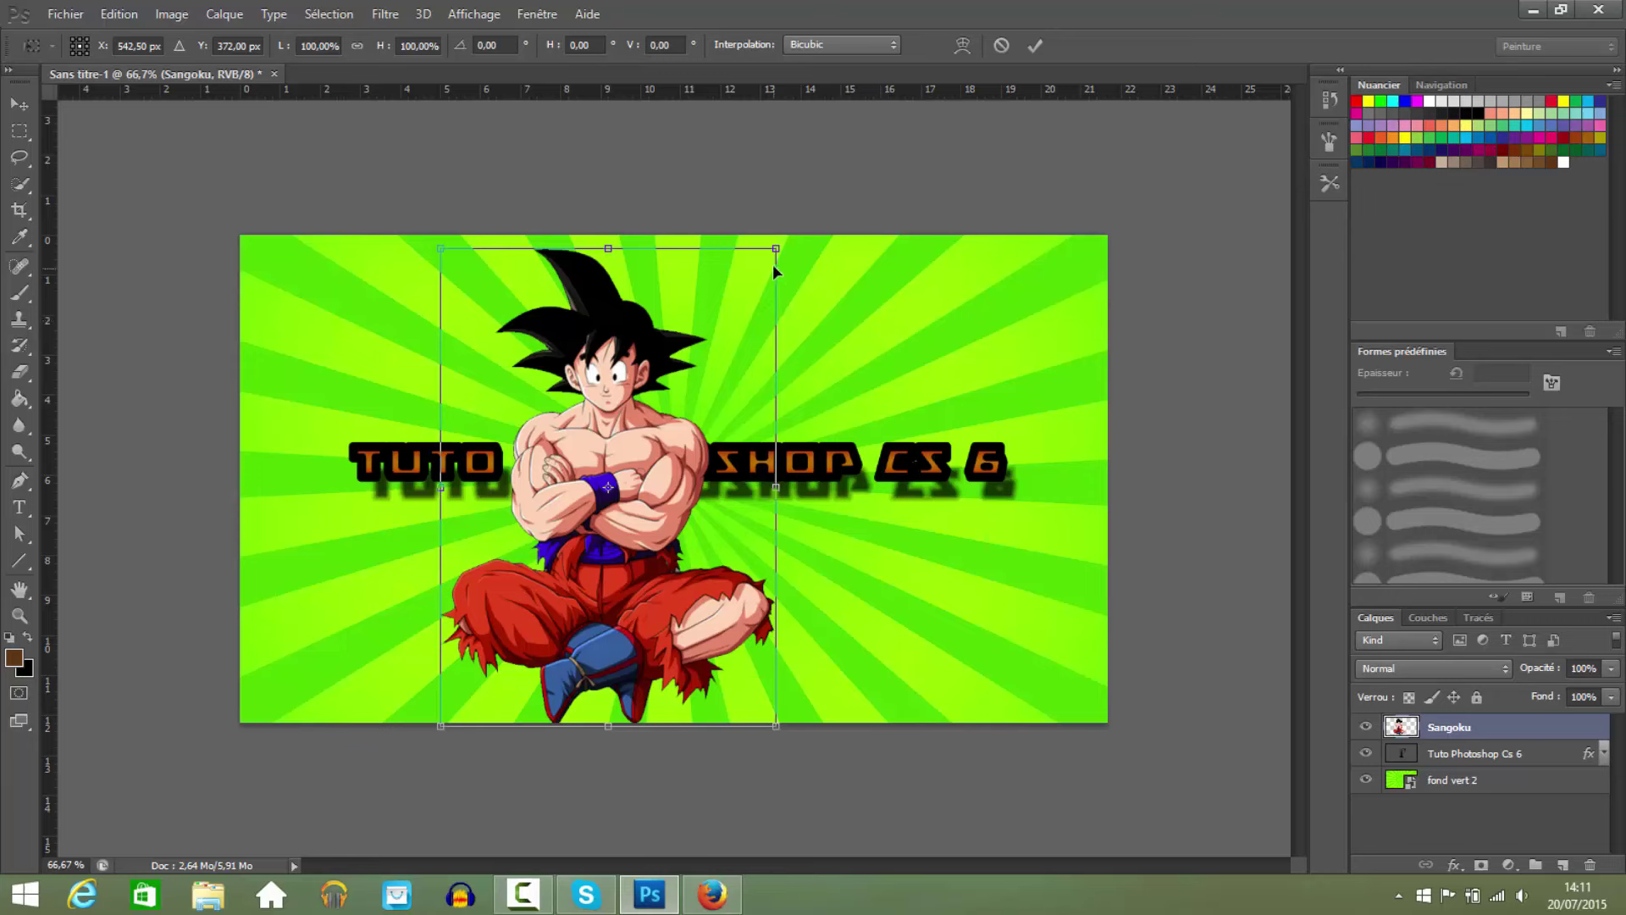
left_click_drag(781, 245, 619, 341)
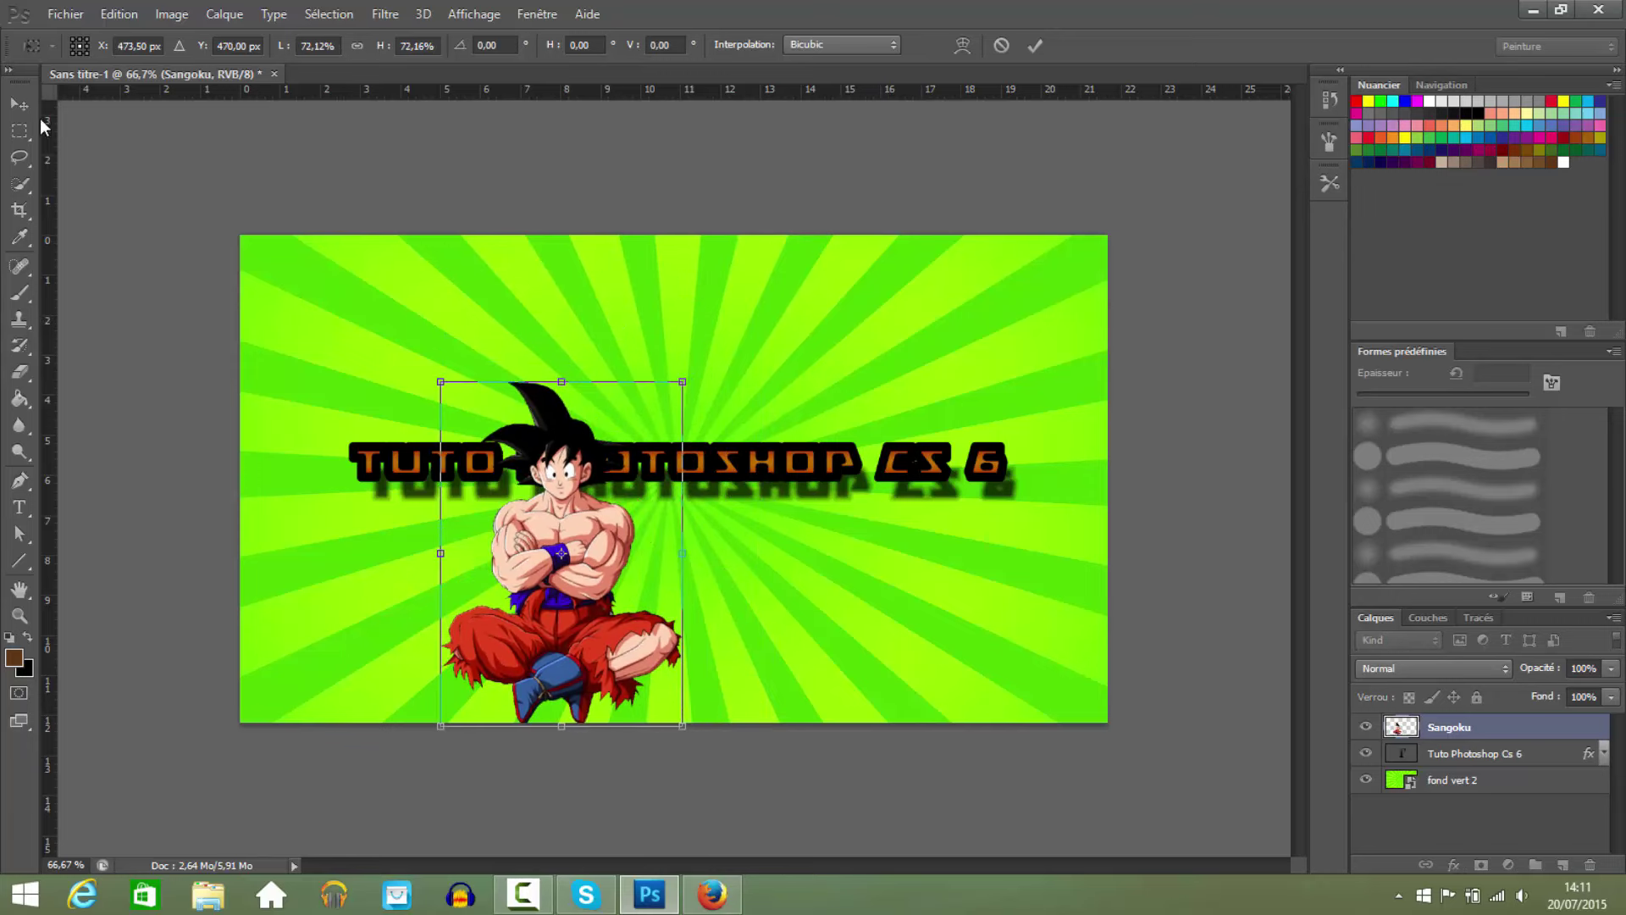
left_click(20, 105)
left_click(801, 332)
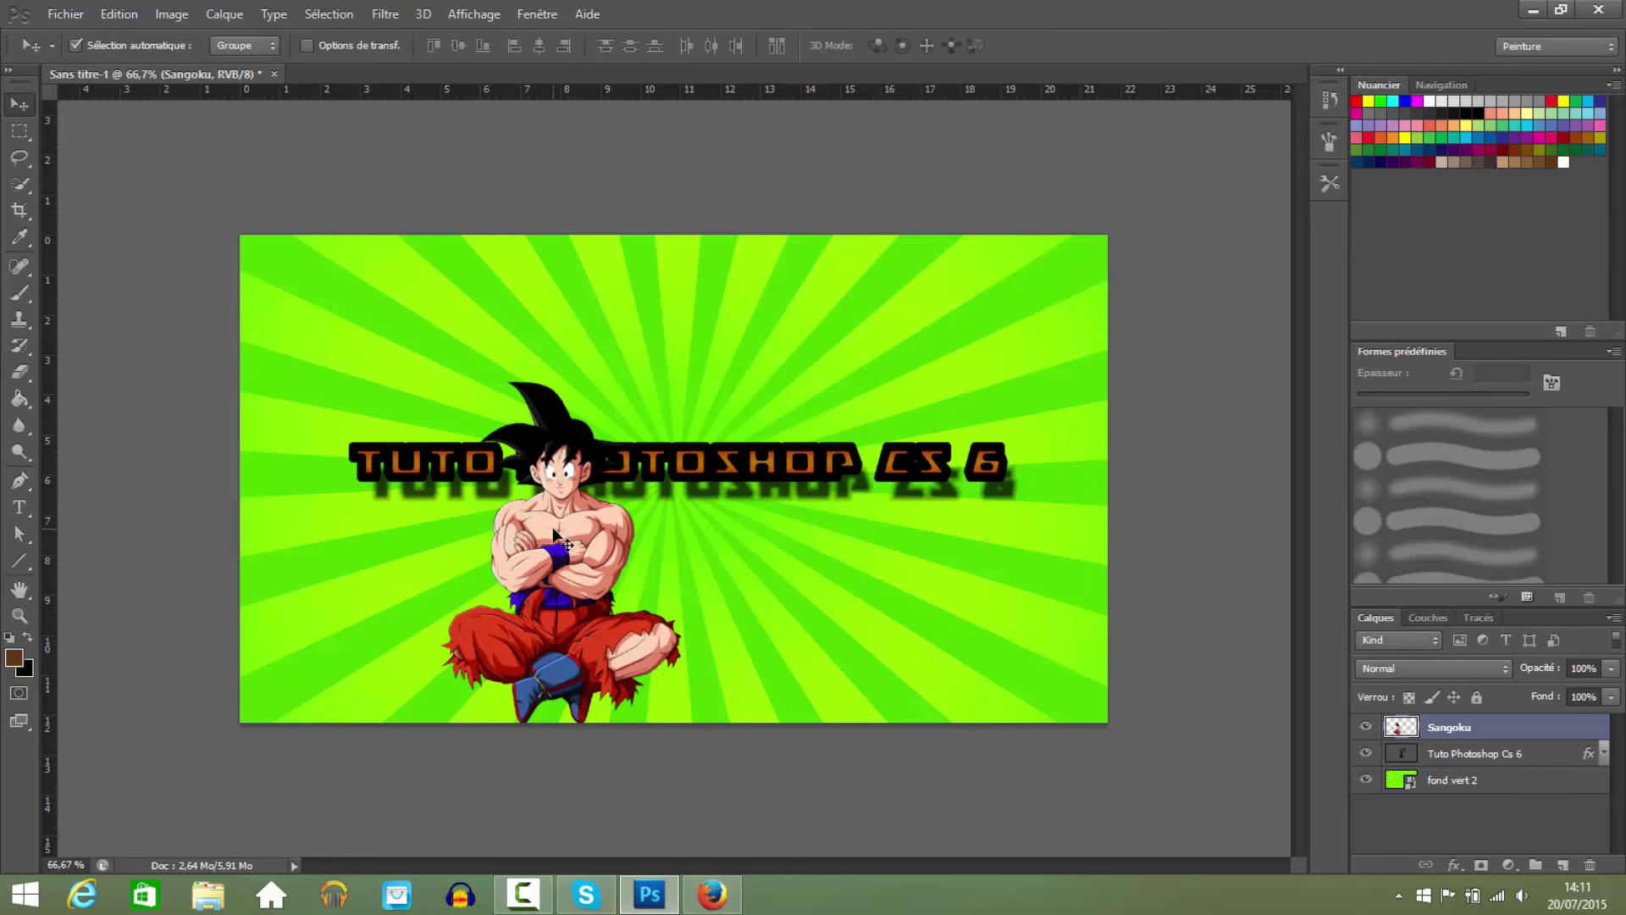
Move Sangoku to the start of the title, with his layer placed below the Tuto Photoshop Cs 6 text layer.
left_click_drag(555, 535, 404, 549)
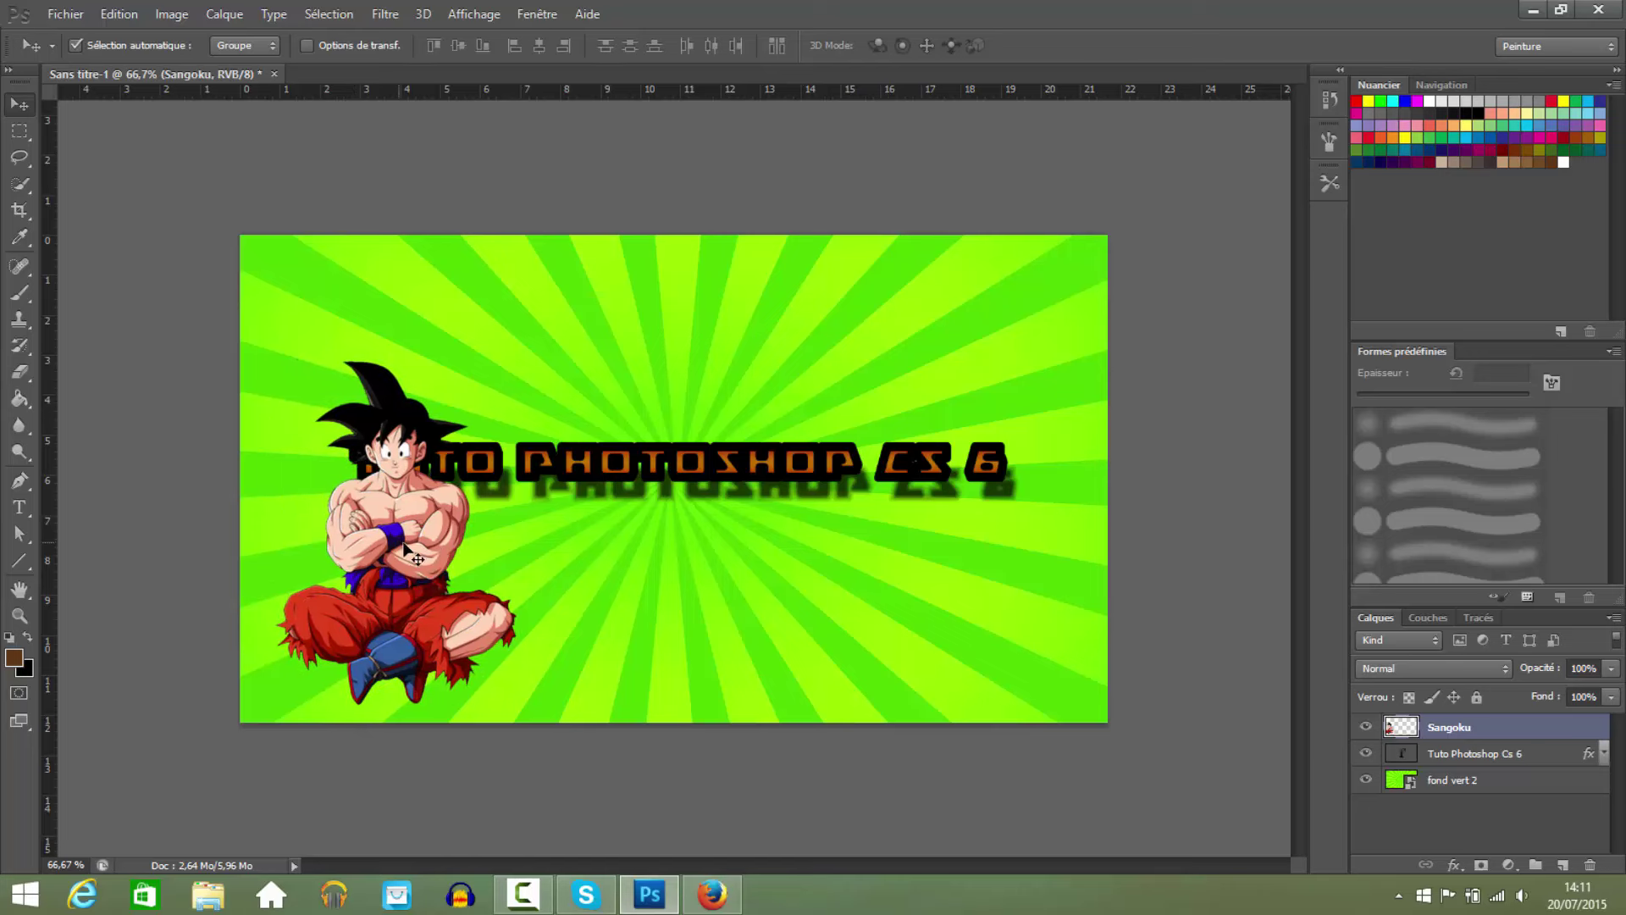
mouse_move(1484, 732)
left_mouse_down()
mouse_move(1507, 812)
mouse_move(1493, 746)
left_mouse_up()
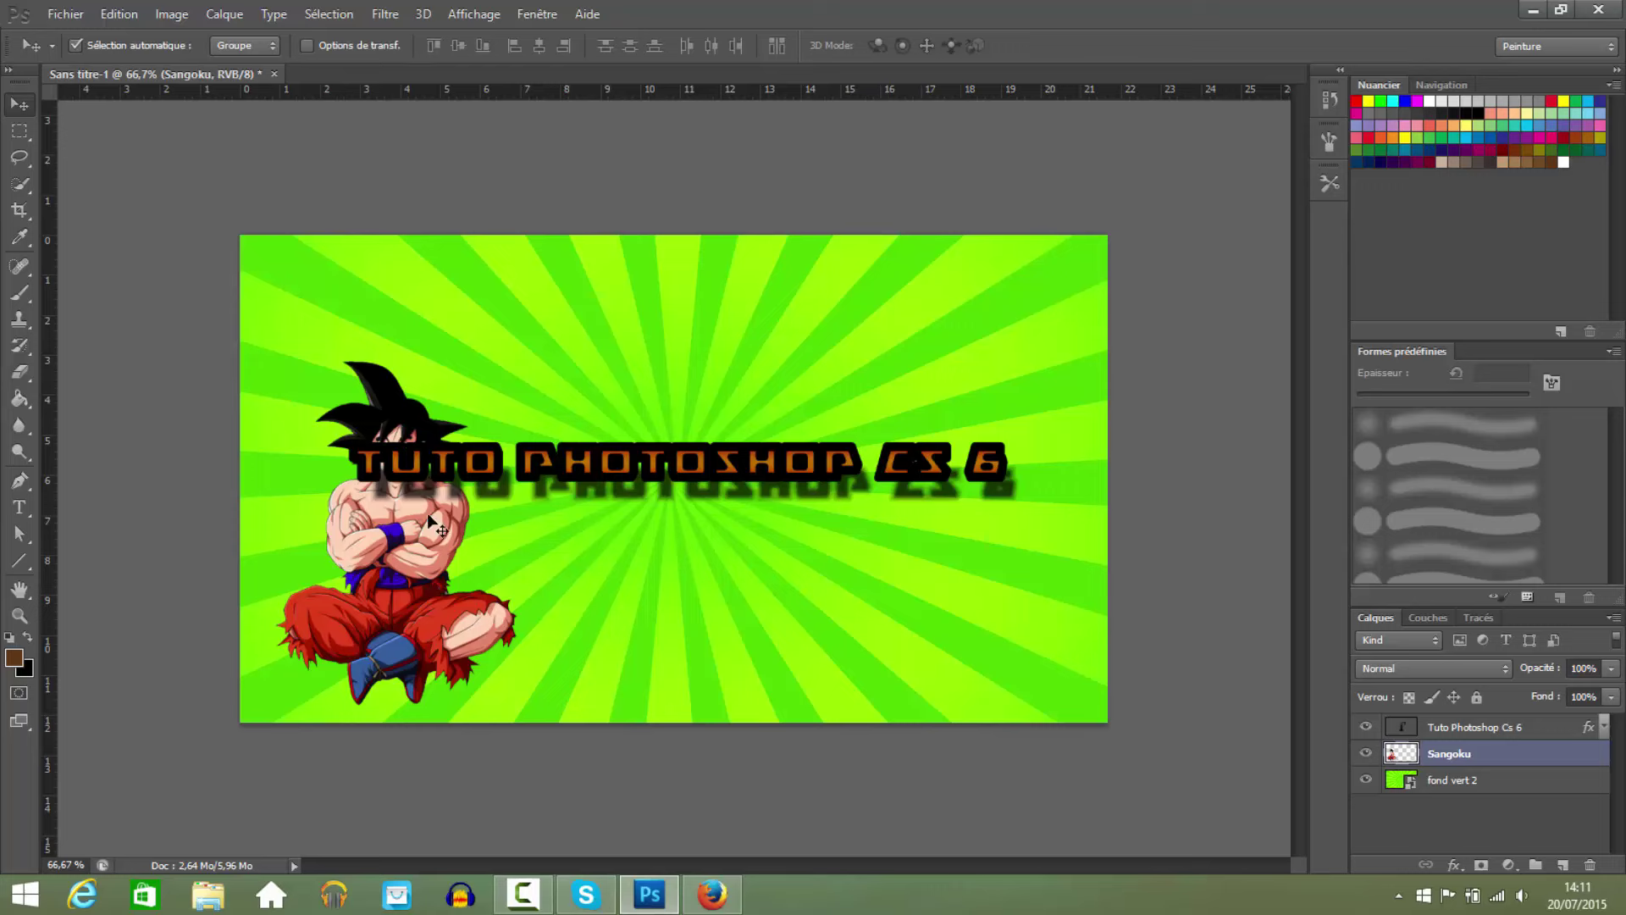
left_click_drag(394, 569, 415, 496)
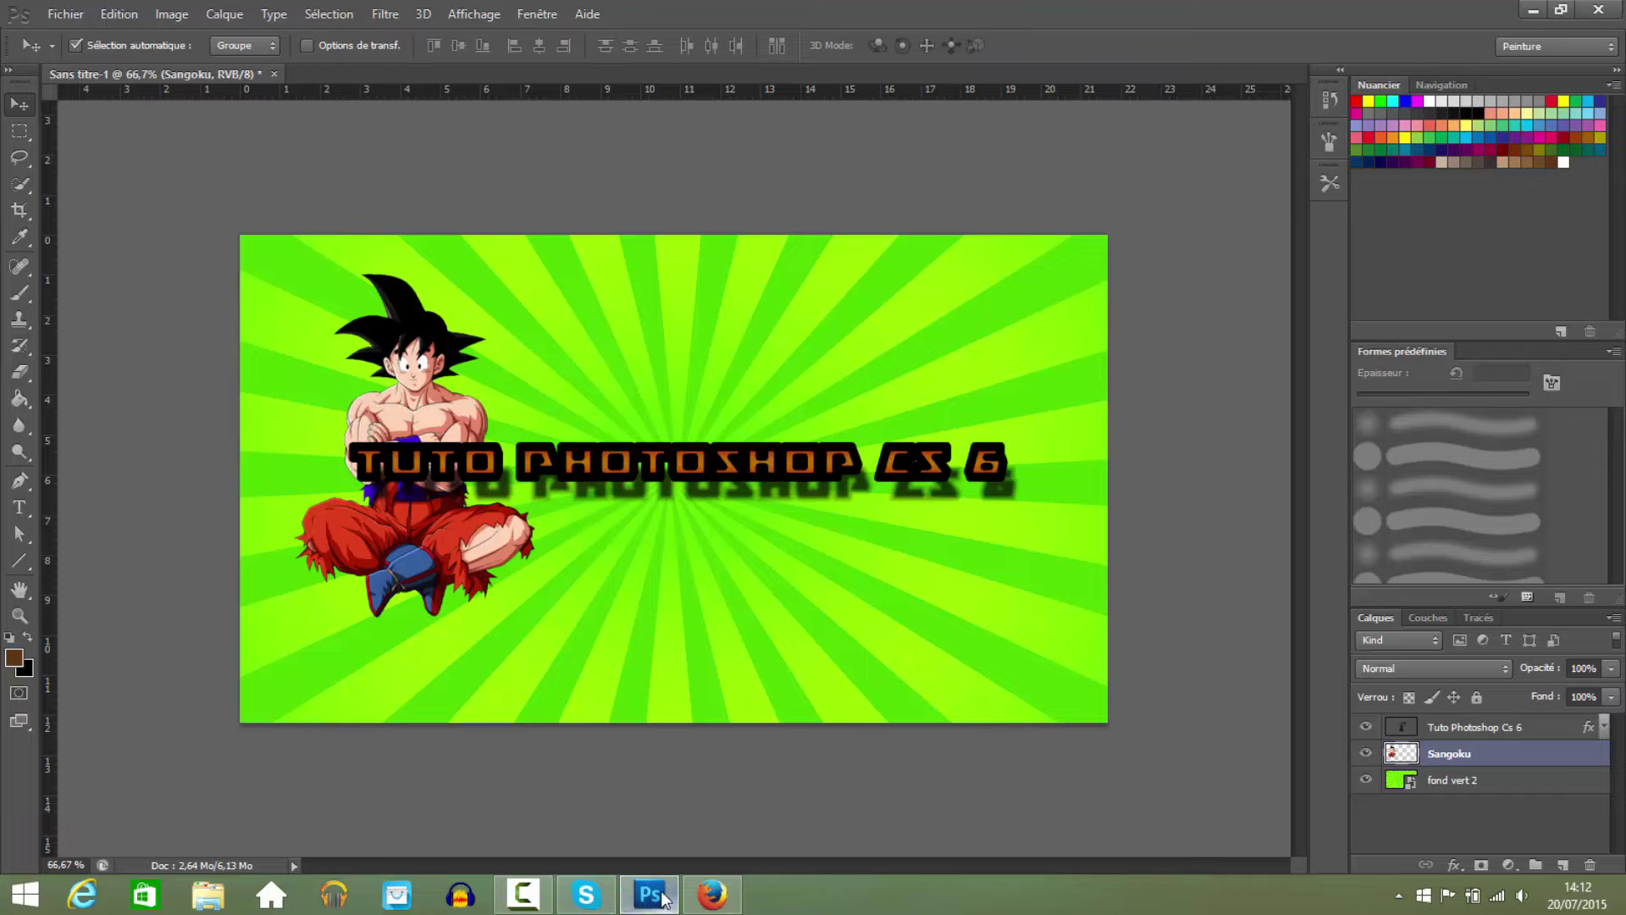
Switch to Firefox, go back to the Google image results and search for "Dragon ball z Sangoju render".
left_click(711, 894)
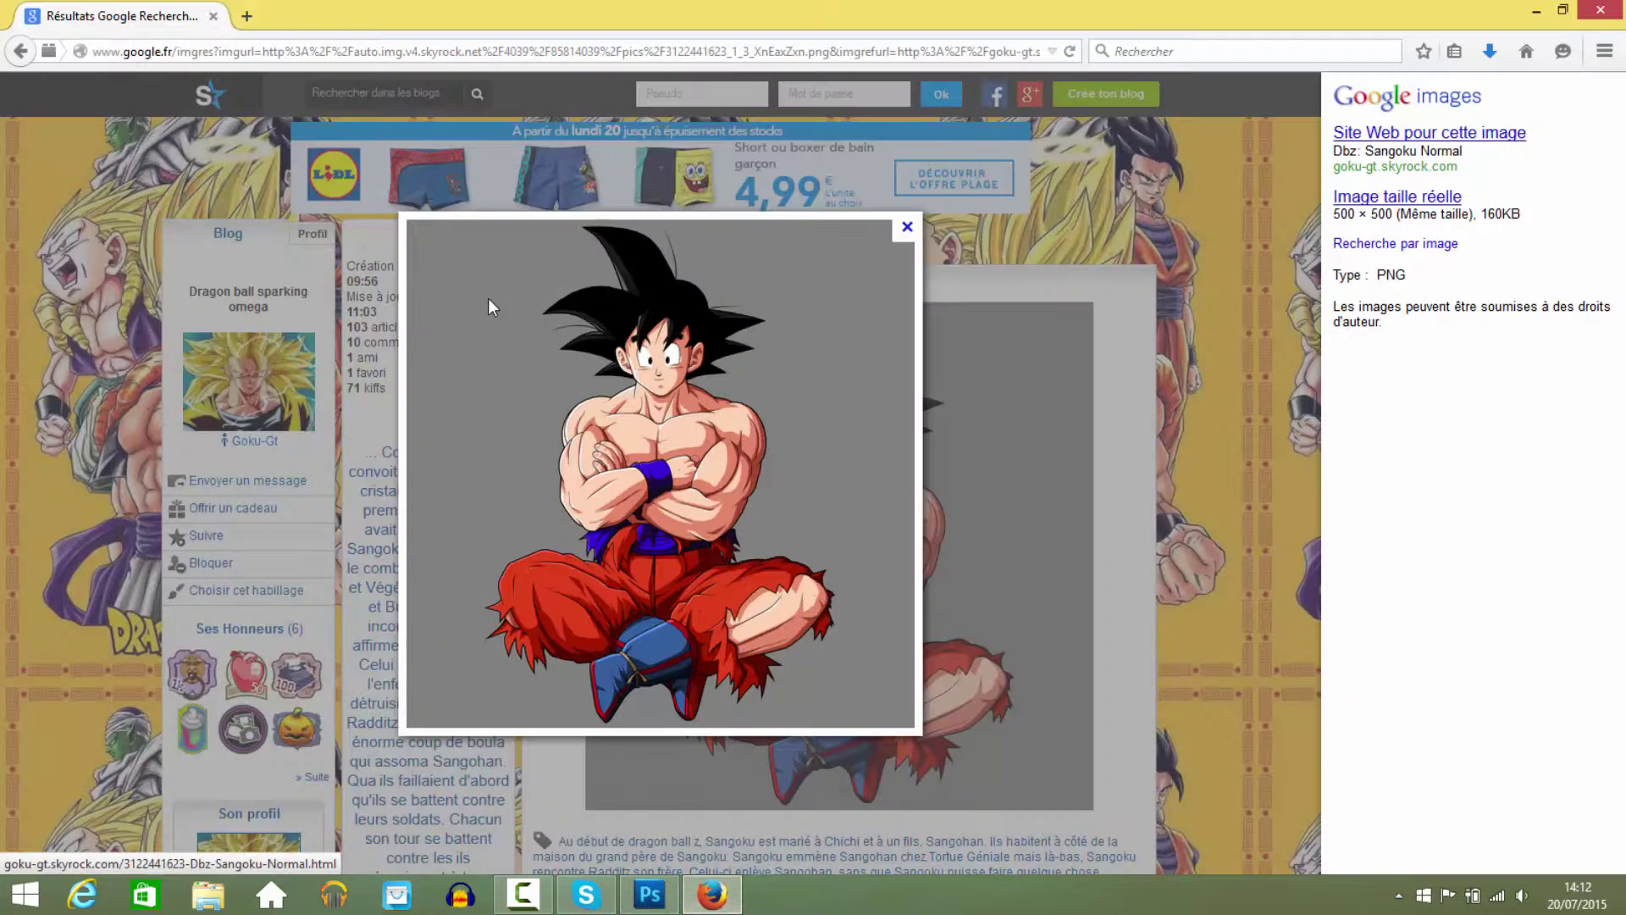
left_click(26, 52)
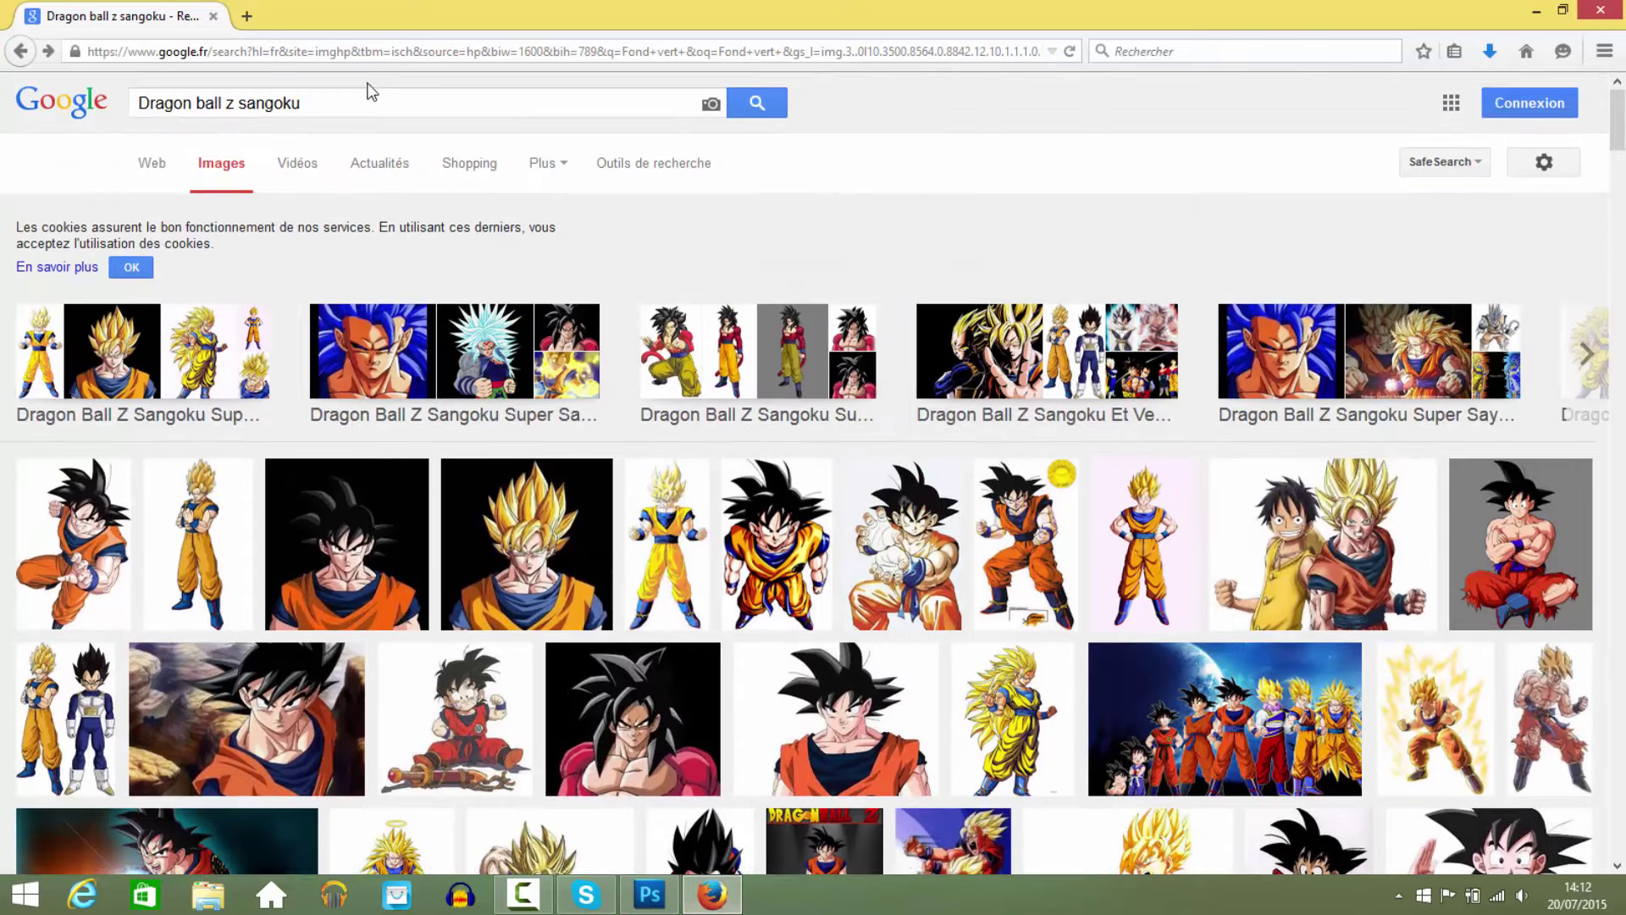
left_click_drag(303, 102, 255, 103)
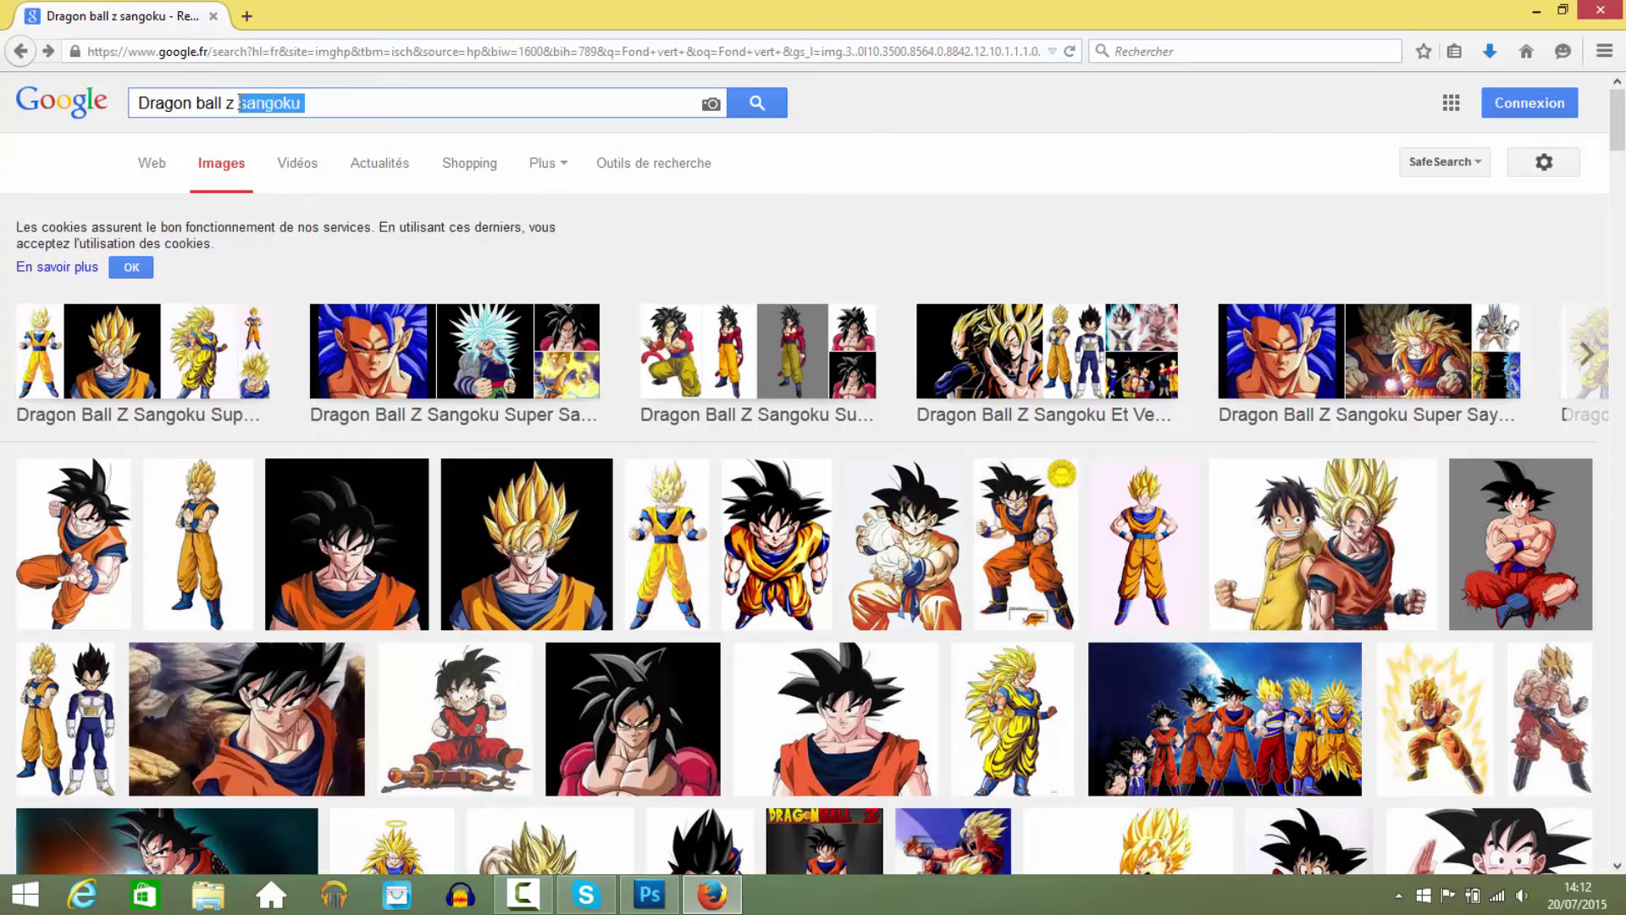
key("BackSpace")
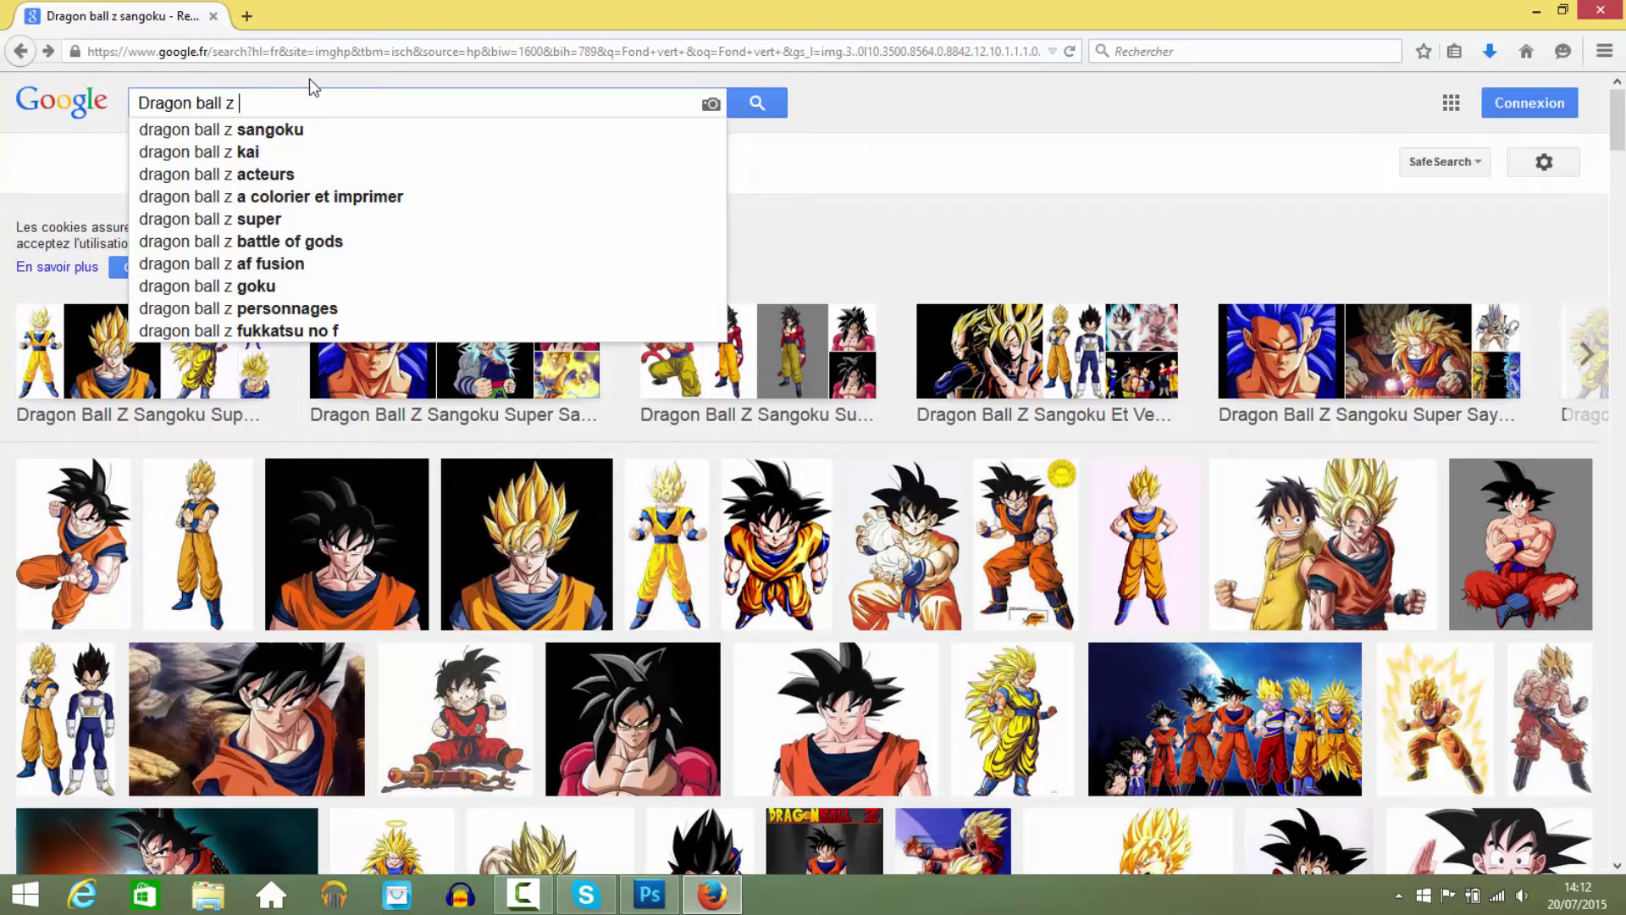
type("Sangoj")
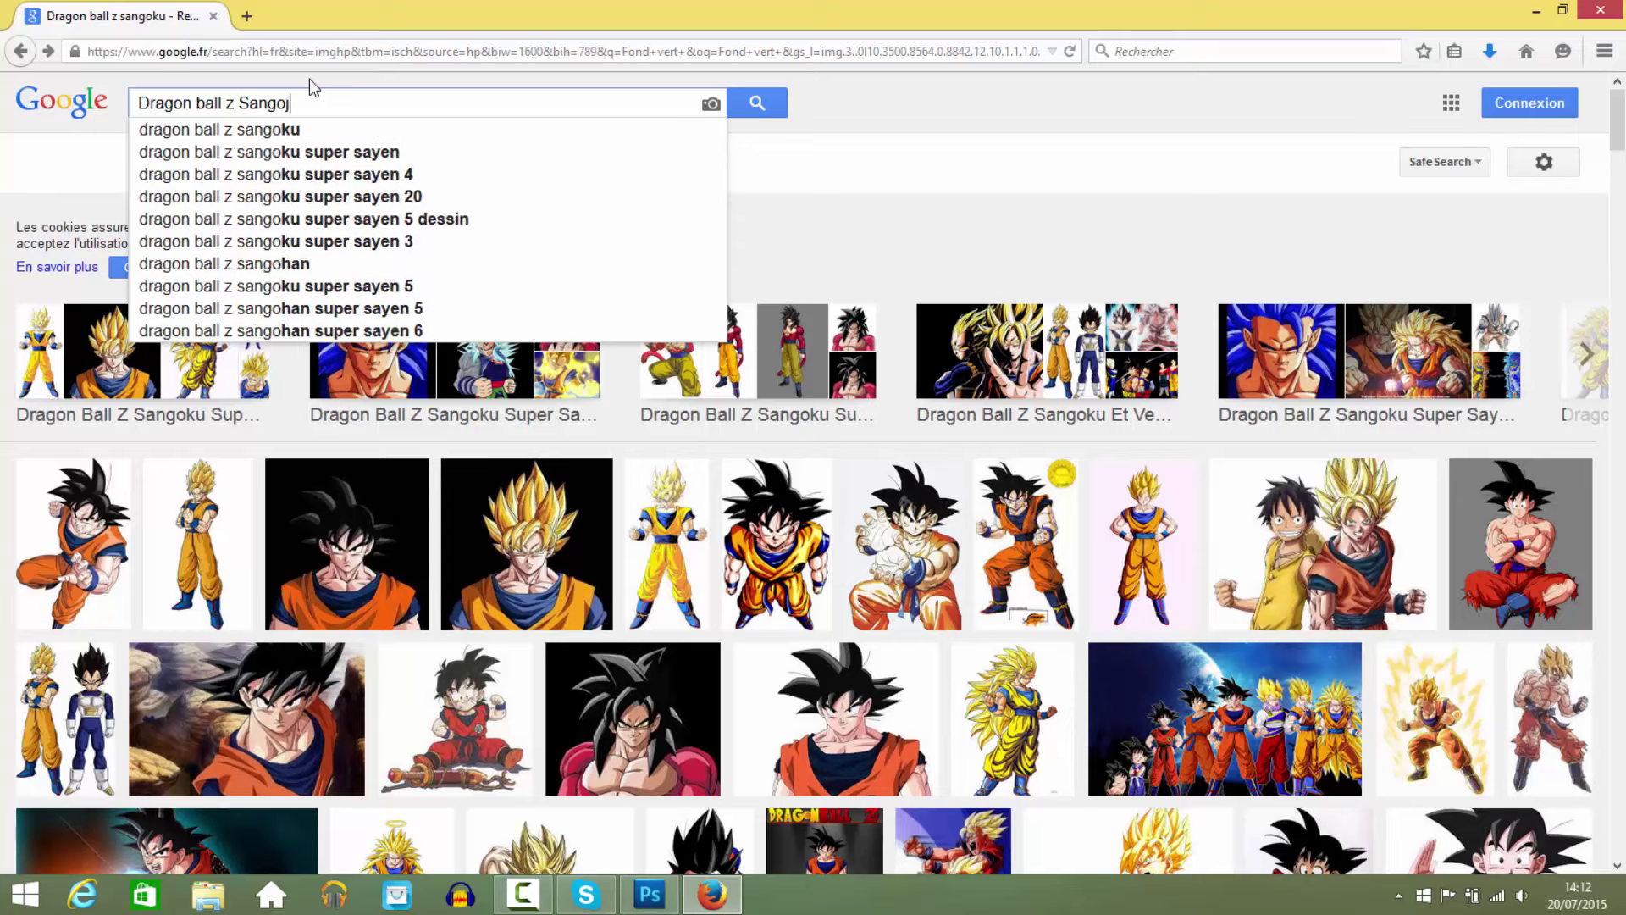
type("u render")
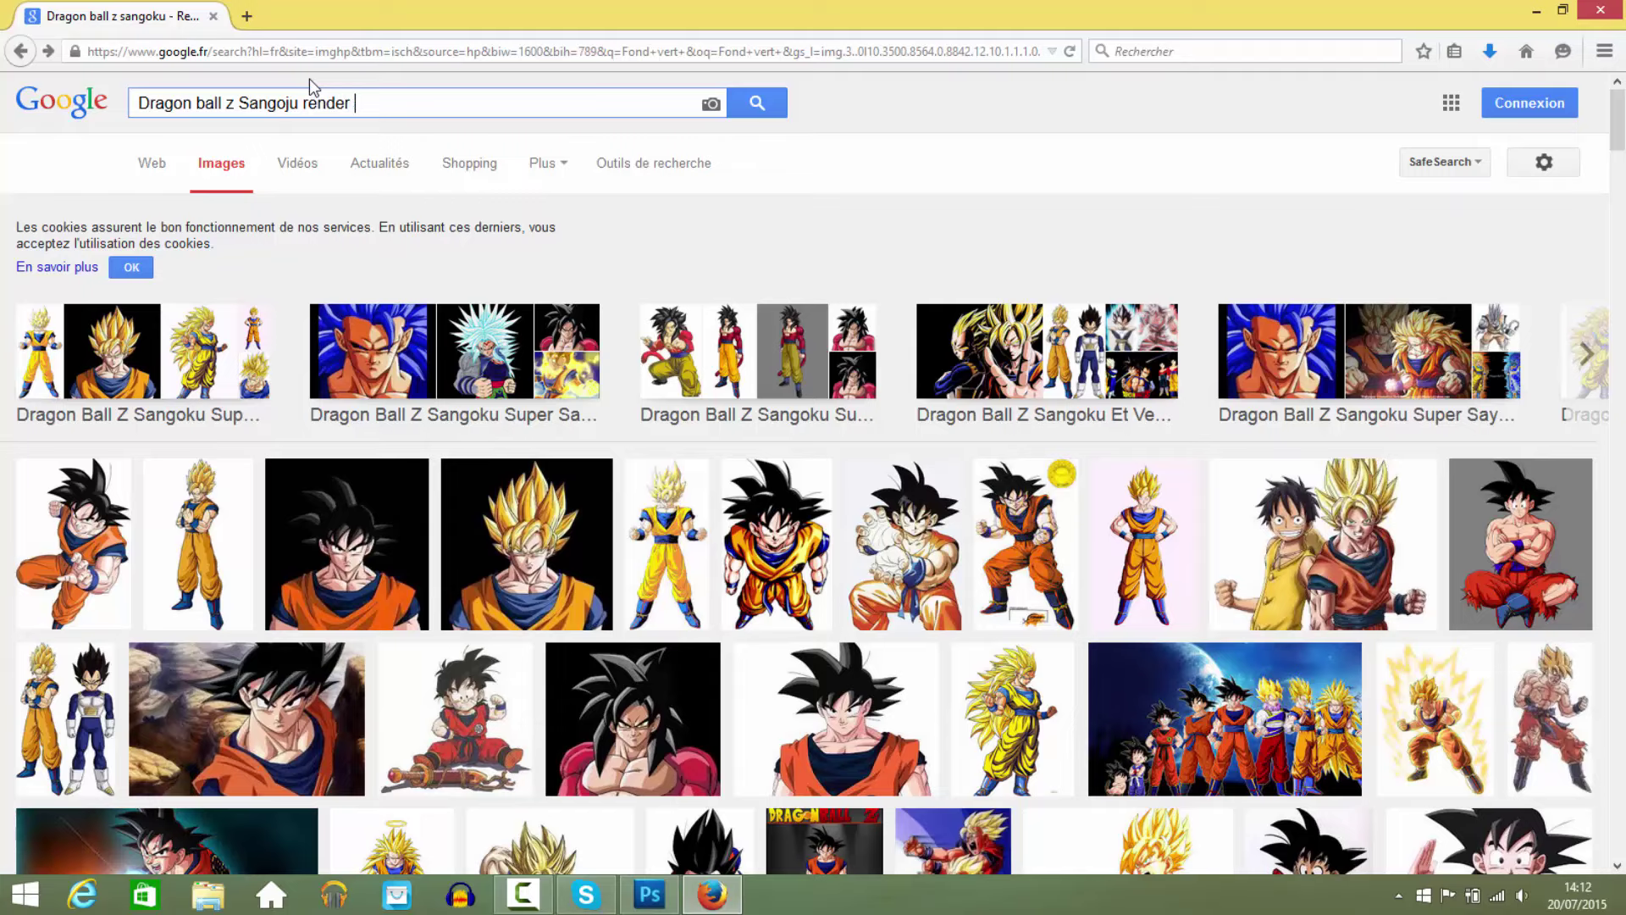
key("Return")
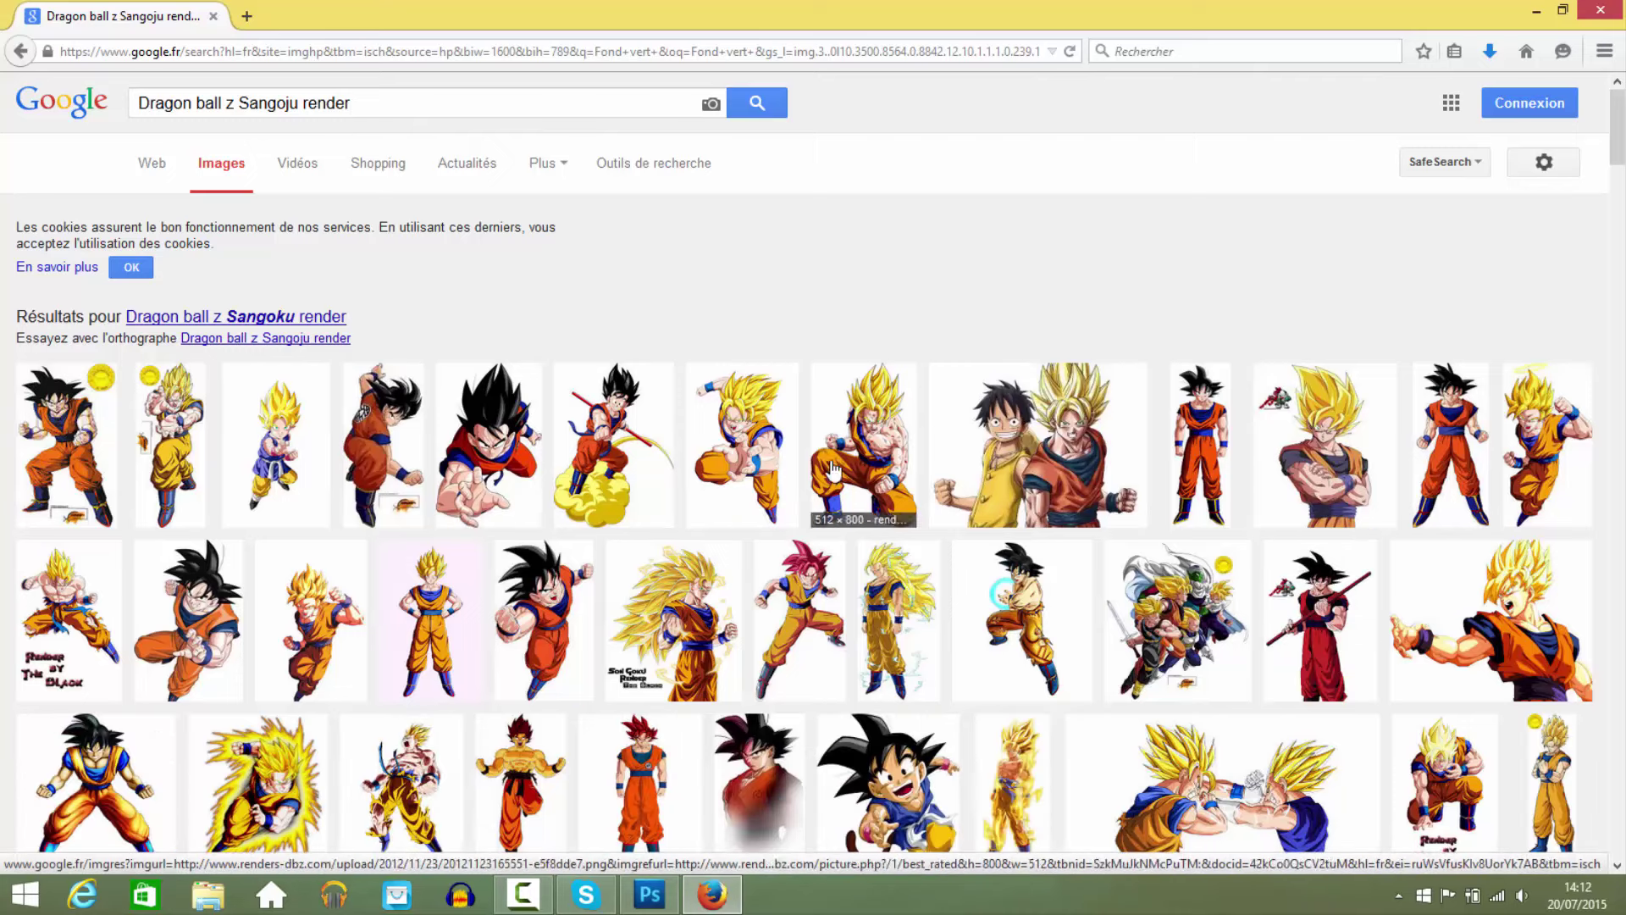
Try changing the image search to "Dragon ball z sangoku" and return to the render results.
left_click(385, 109)
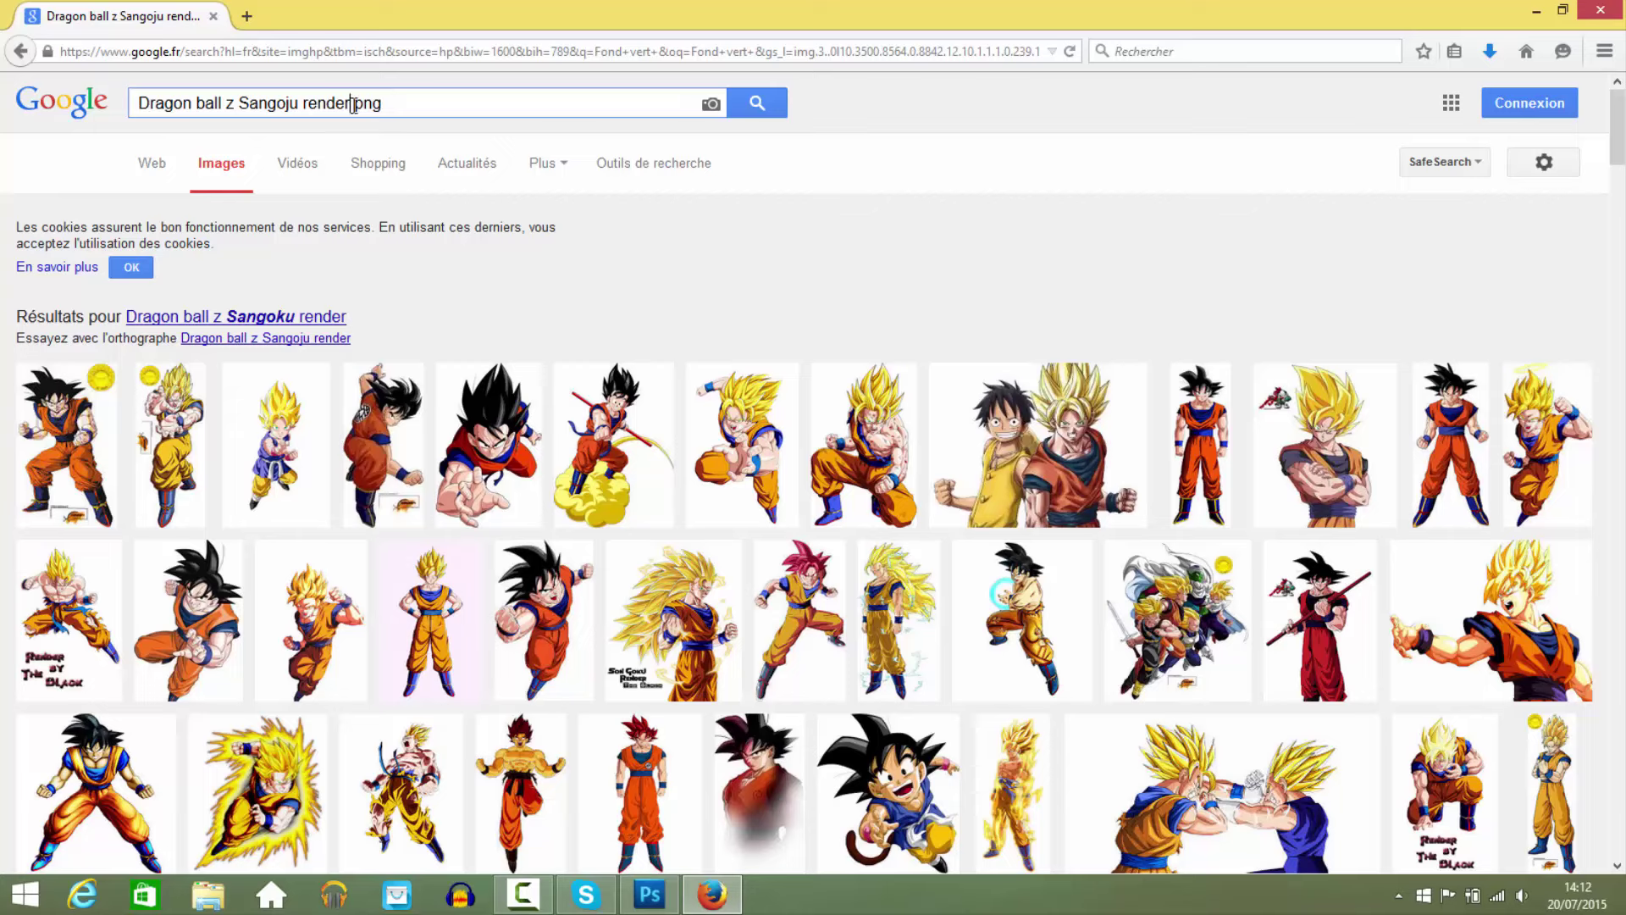
left_click(416, 101)
key("BackSpace")
key("BackSpace")
key("BackSpace")
key("BackSpace")
key("BackSpace")
key("BackSpace")
key("BackSpace")
key("BackSpace")
key("BackSpace")
key("BackSpace")
key("BackSpace")
key("BackSpace")
key("BackSpace")
key("BackSpace")
key("BackSpace")
key("BackSpace")
key("BackSpace")
key("BackSpace")
key("BackSpace")
type("sangoku")
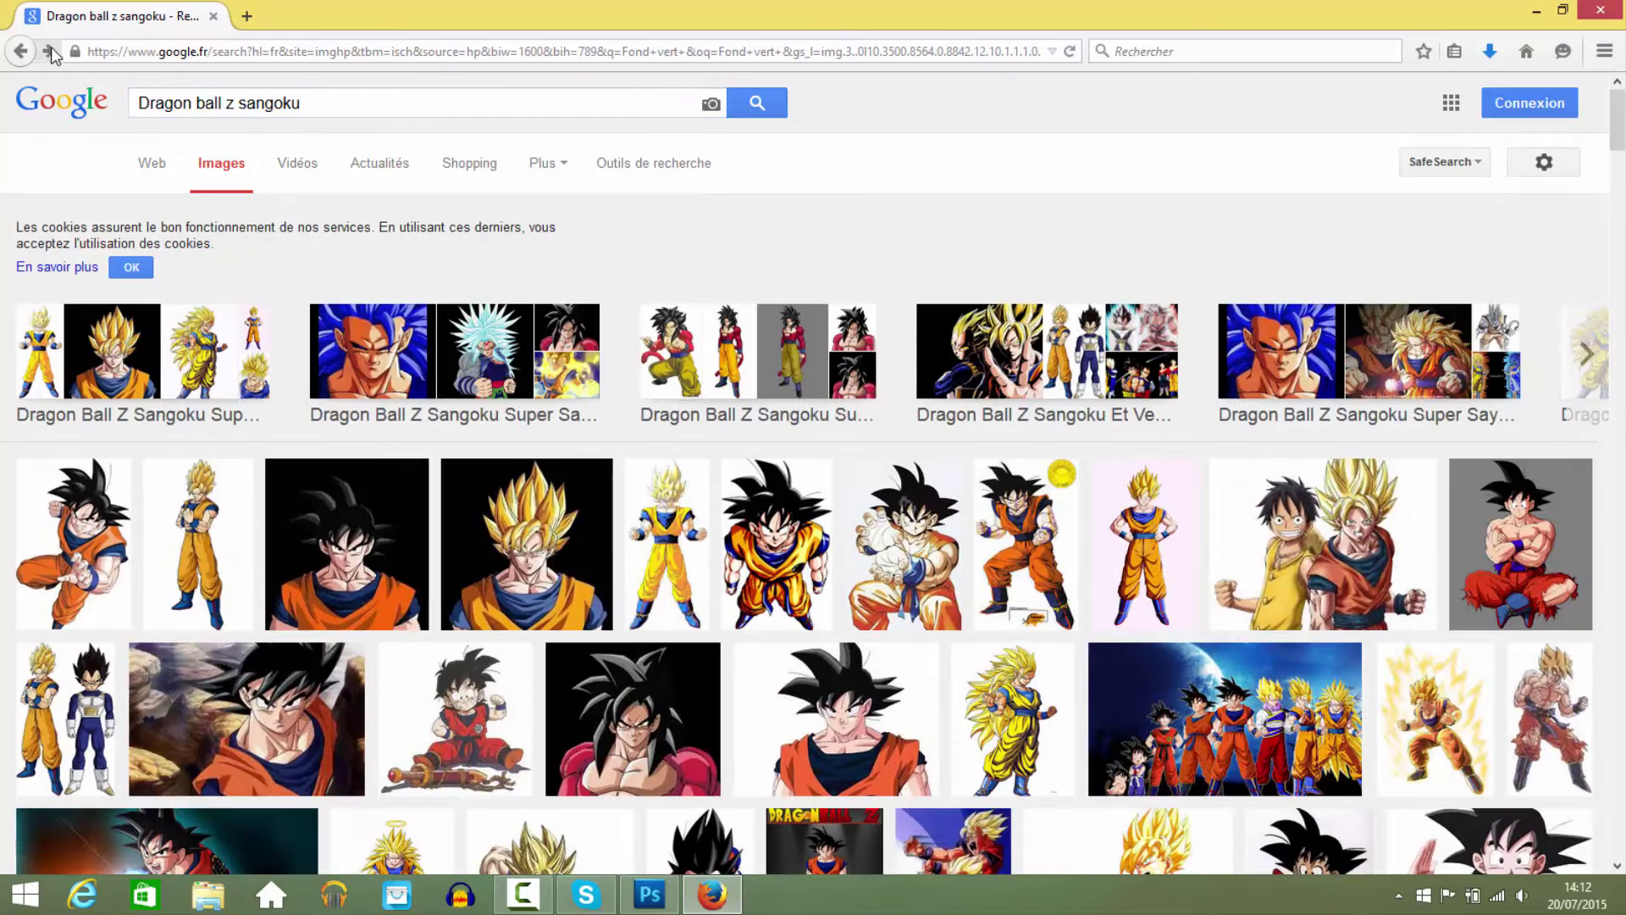
left_click(50, 49)
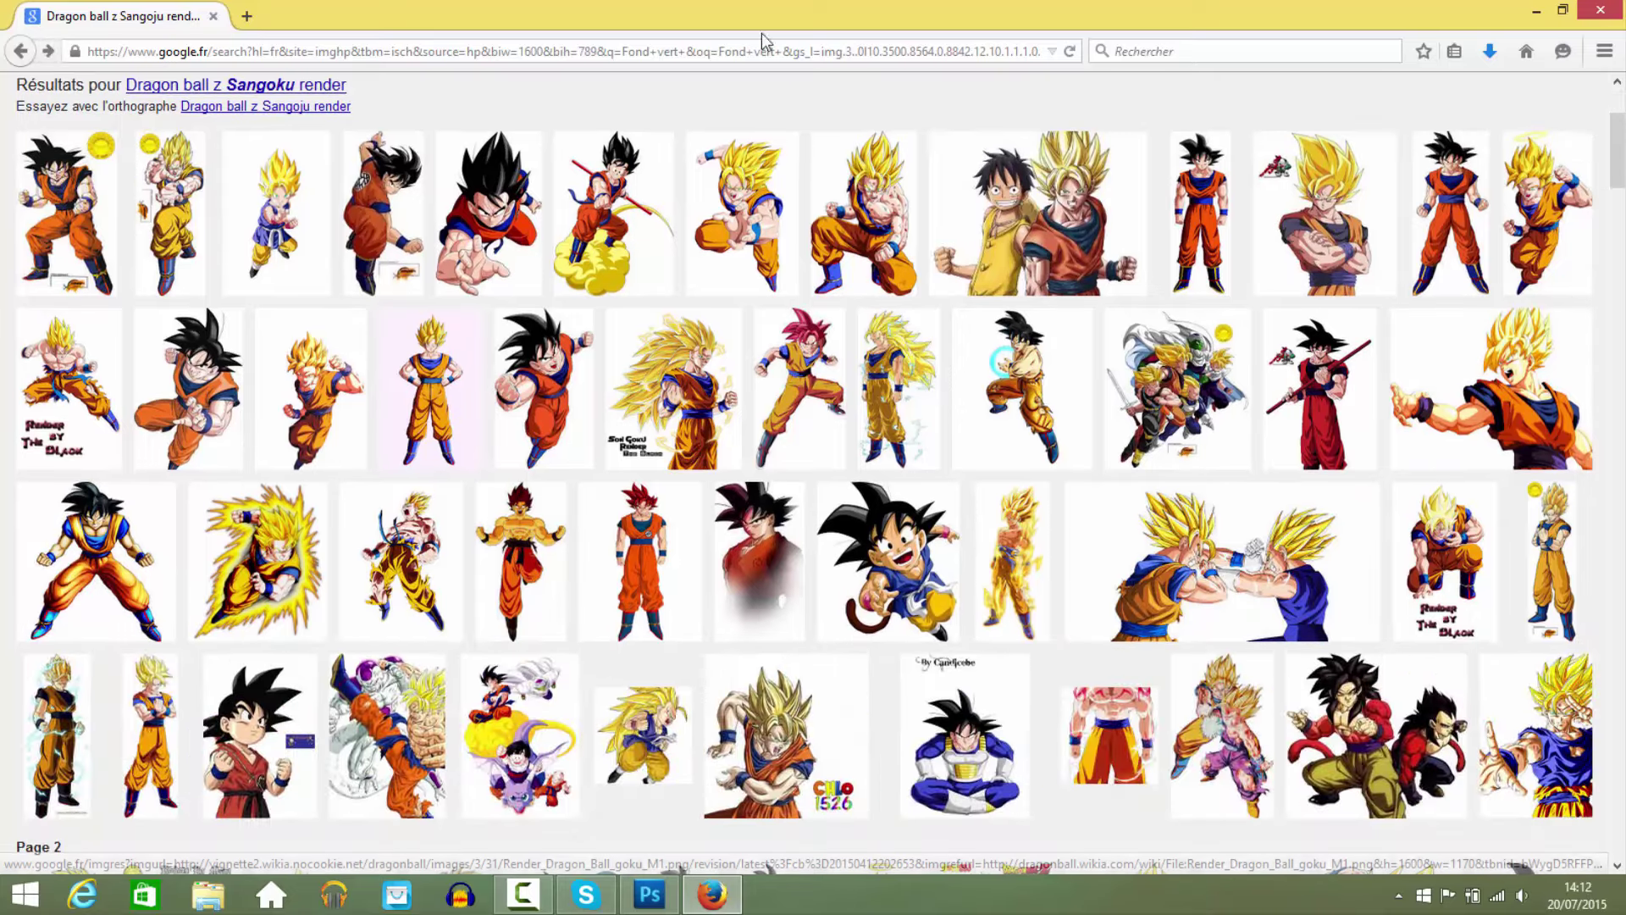
Open the picture of Goku lunging on a white background and save it as Goku_render.jpg in the GFX folder.
scroll(961, 297, "down", 4)
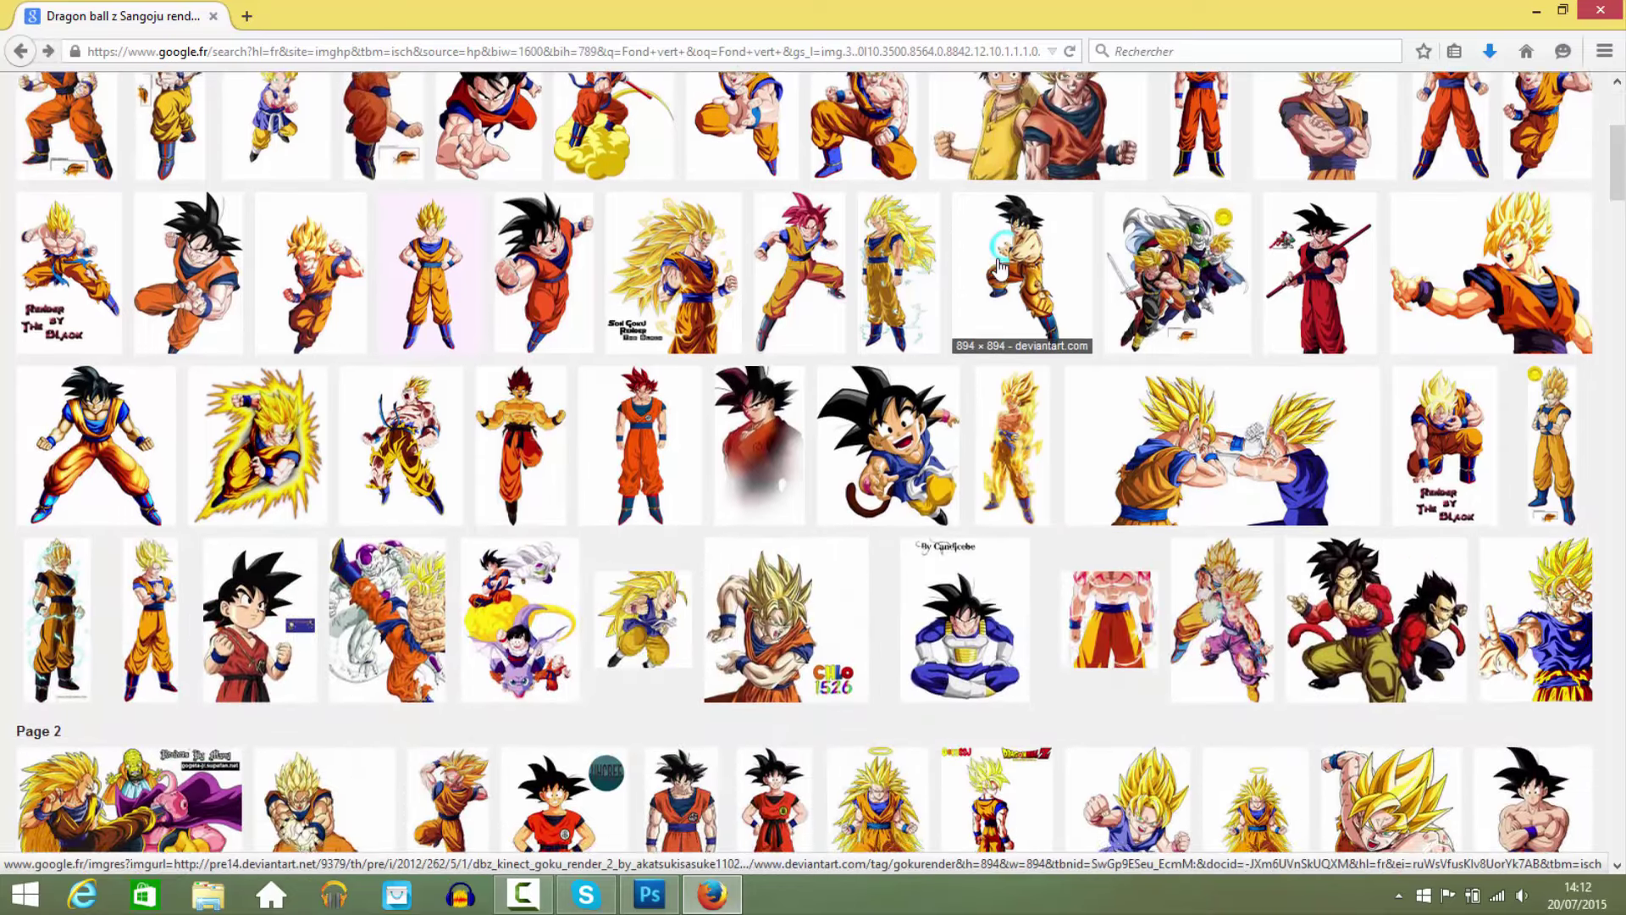
scroll(936, 225, "up", 6)
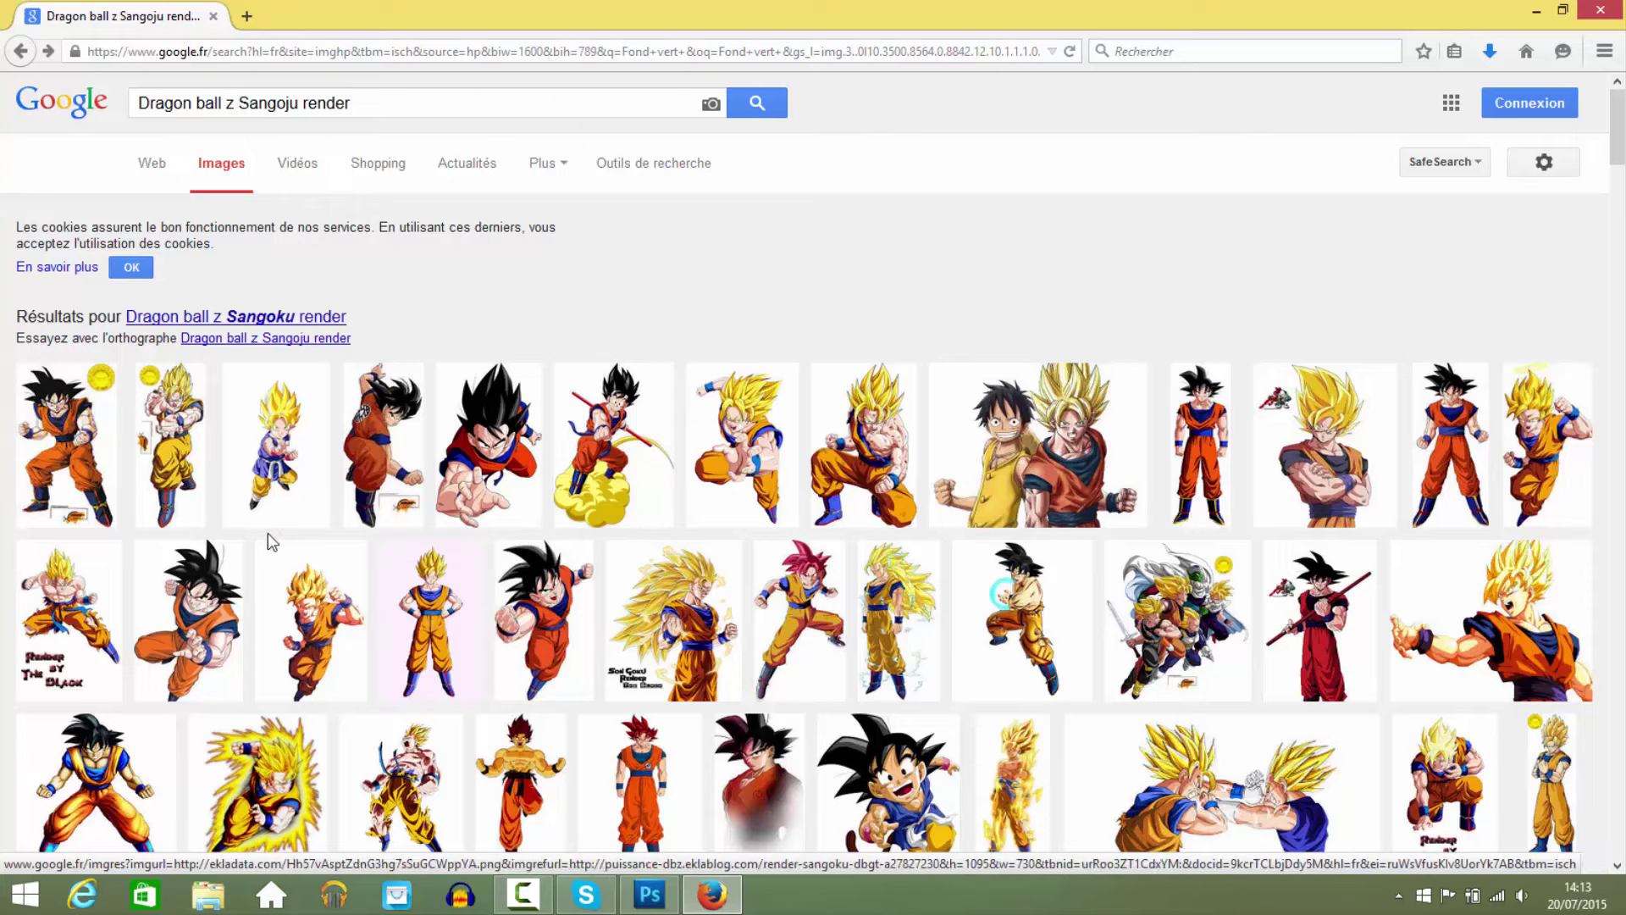
left_click(225, 581)
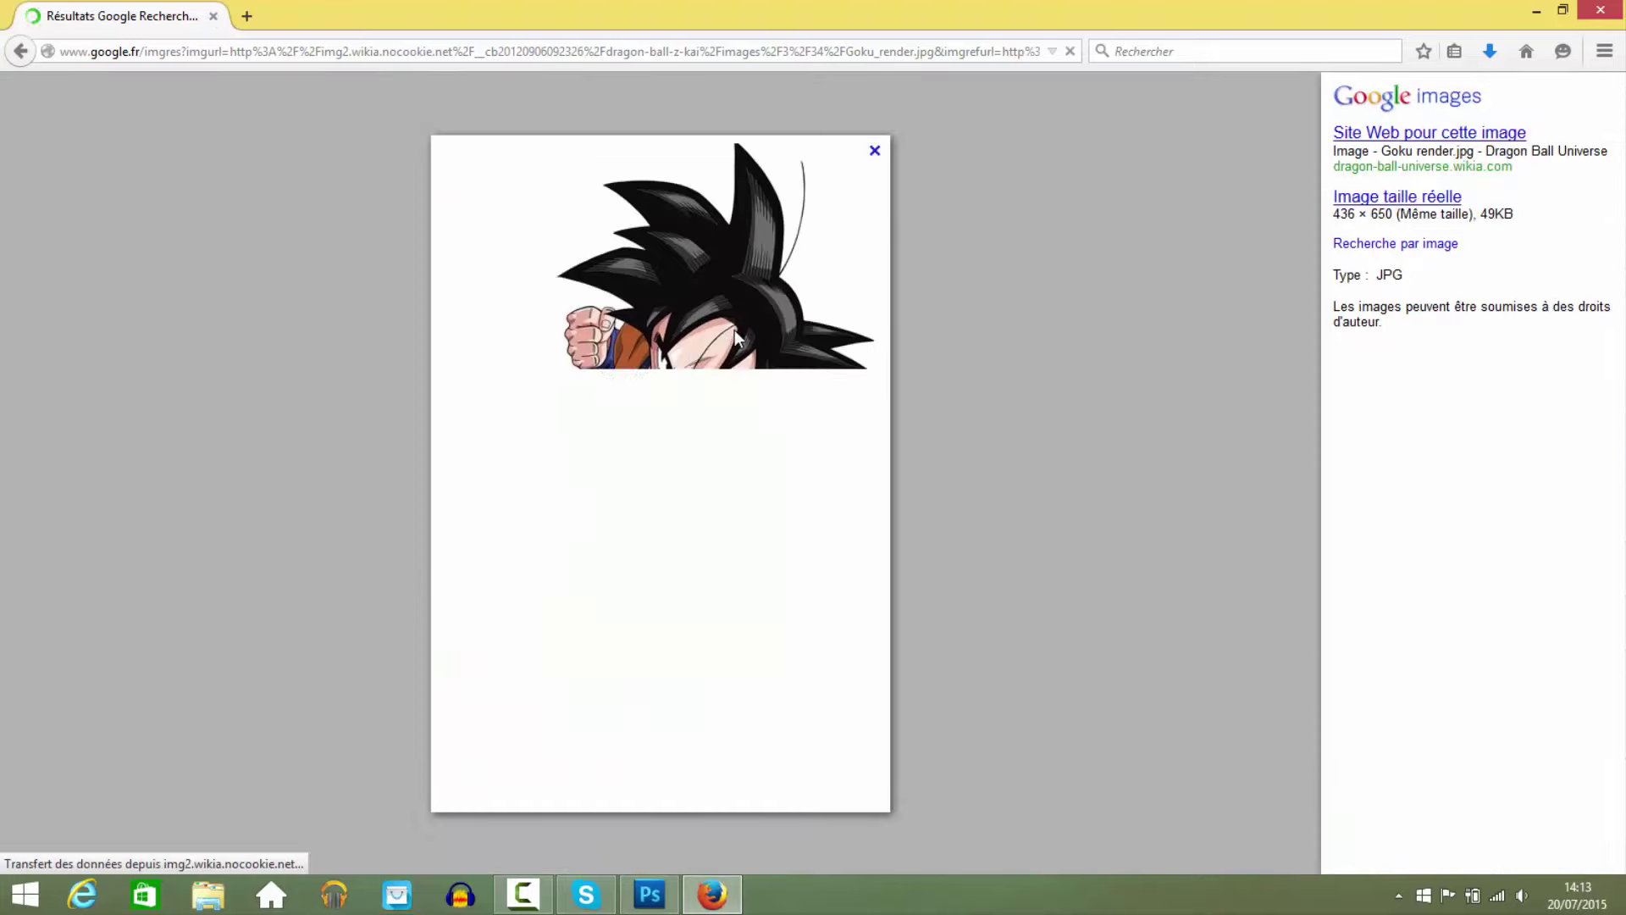
right_click(710, 352)
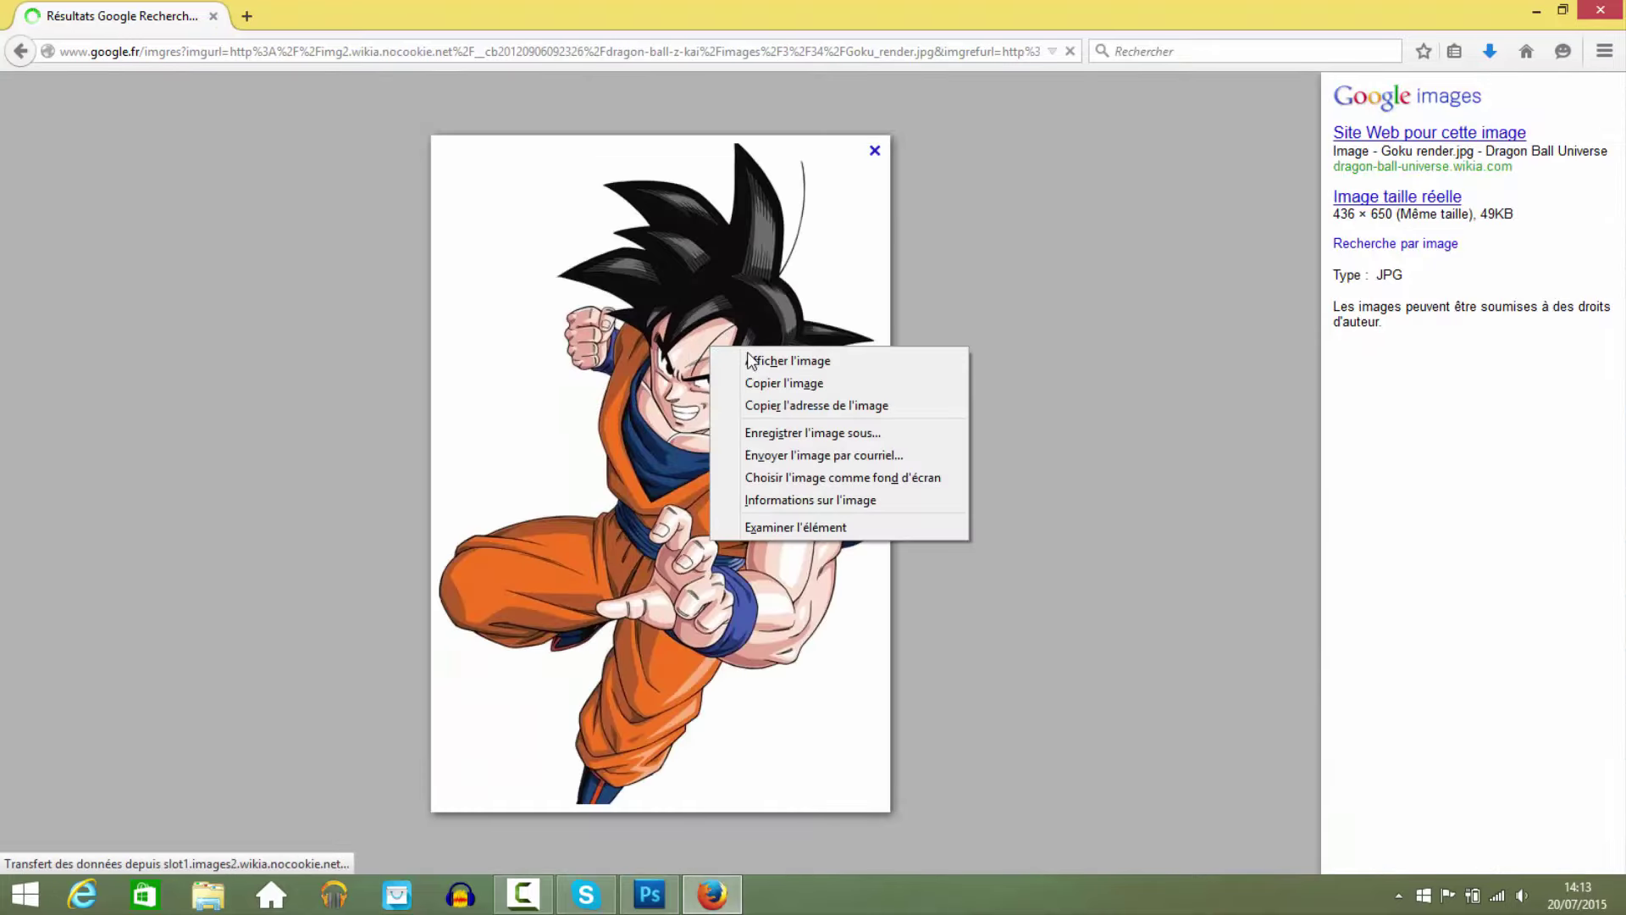
left_click(799, 434)
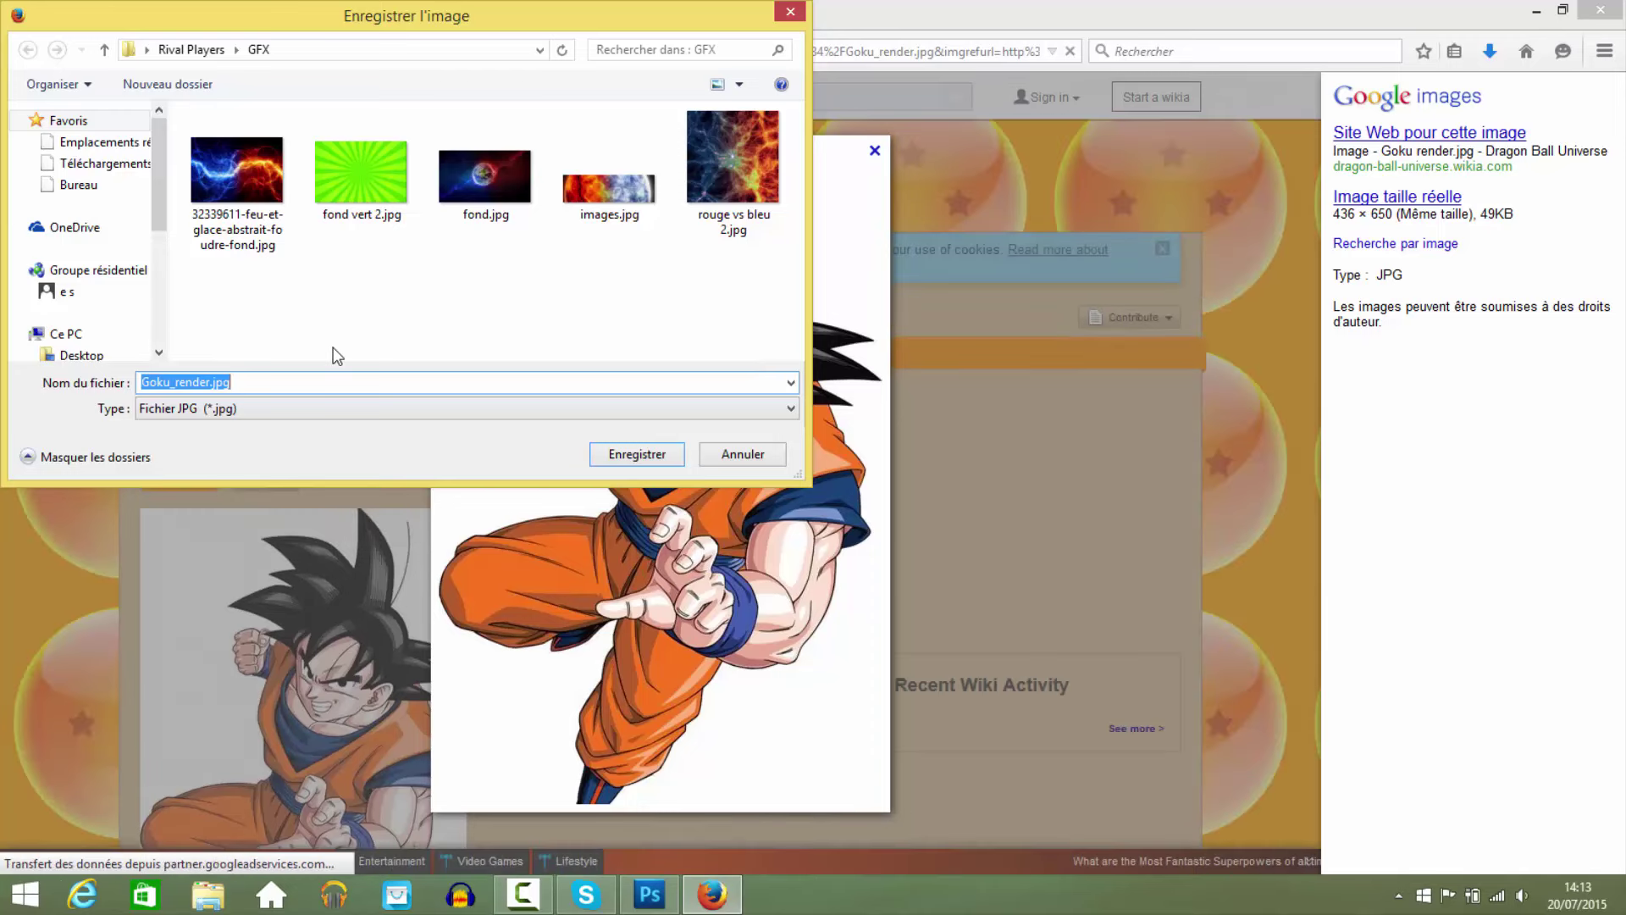
left_click(654, 458)
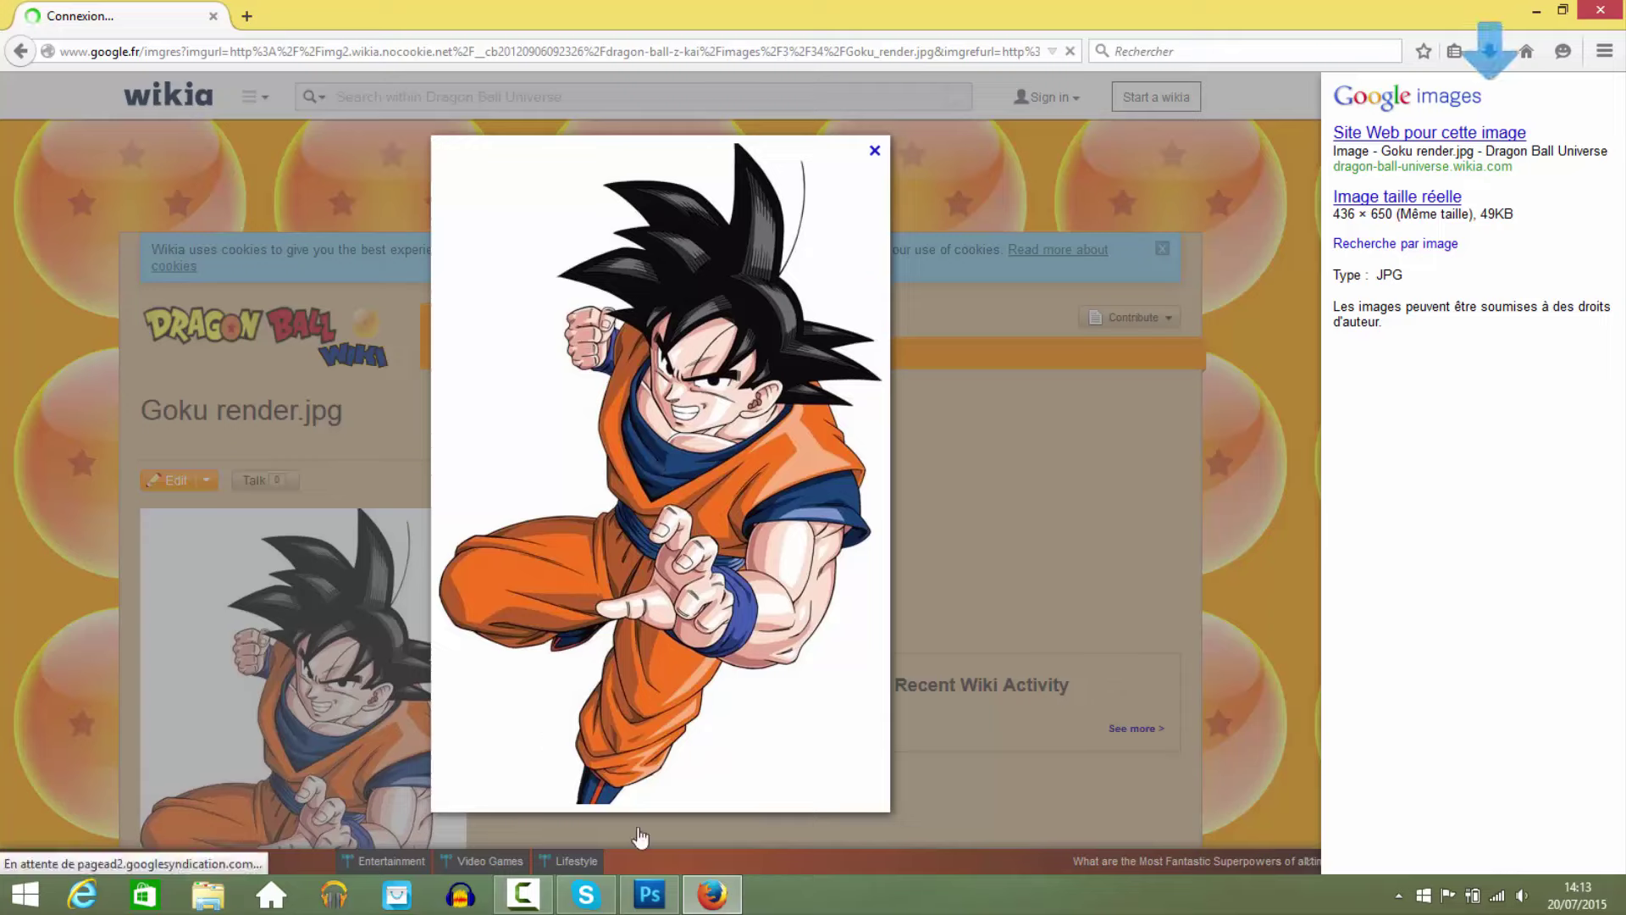
Switch to Photoshop, import Goku_render.jpg slightly right of the canvas centre and move its layer above the Tuto Photoshop Cs 6 text layer.
key("alt+Tab")
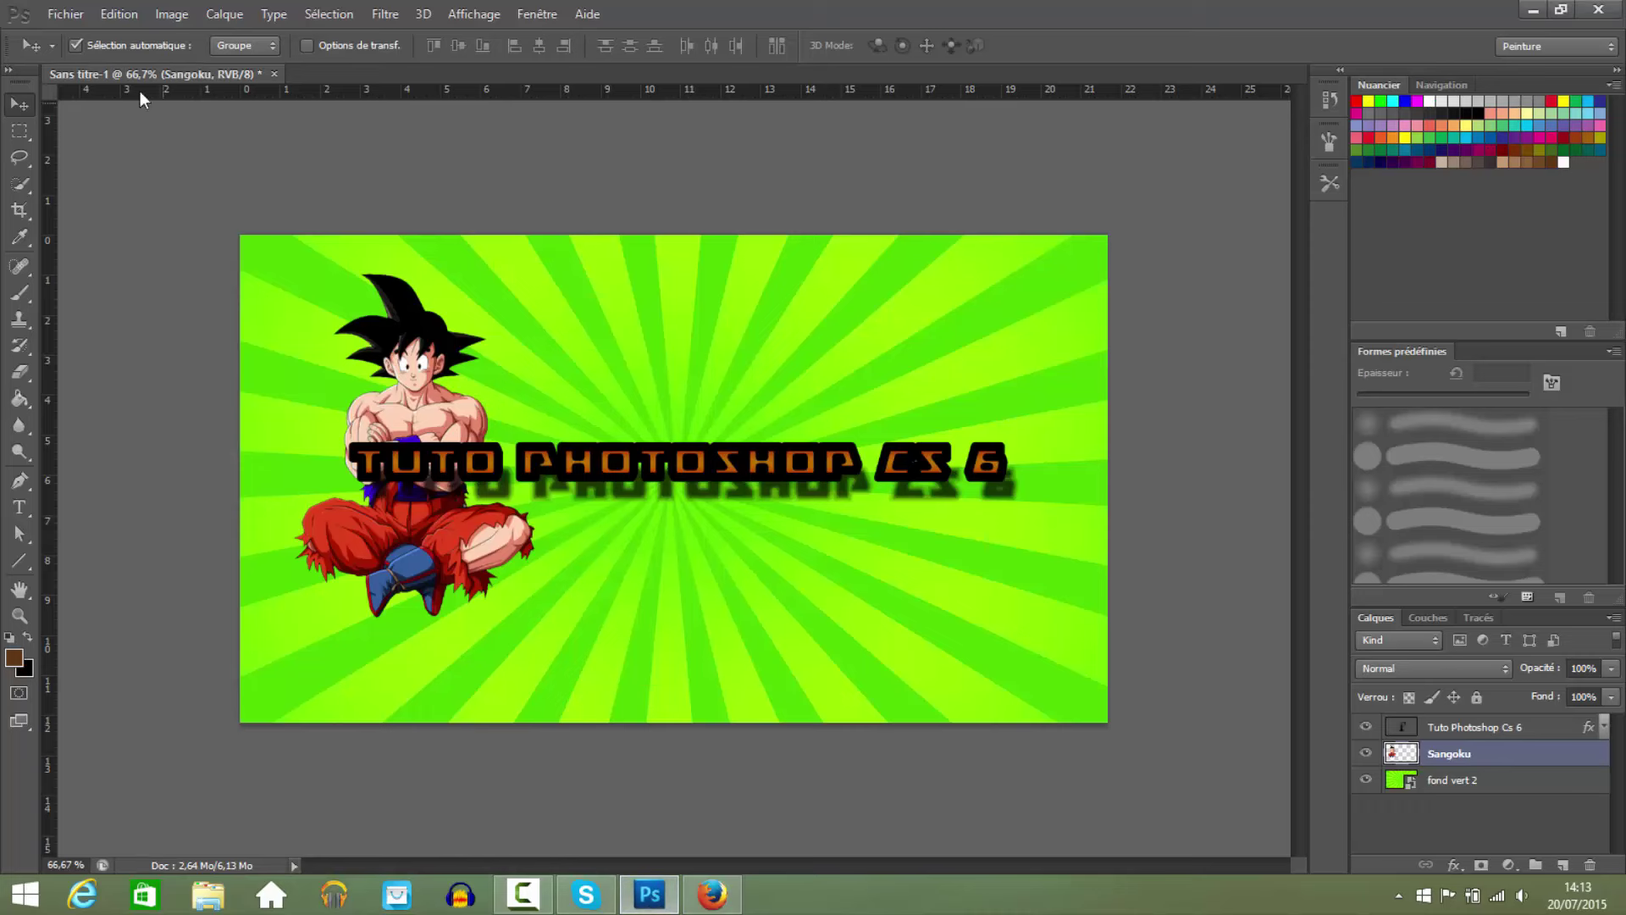
left_click(66, 13)
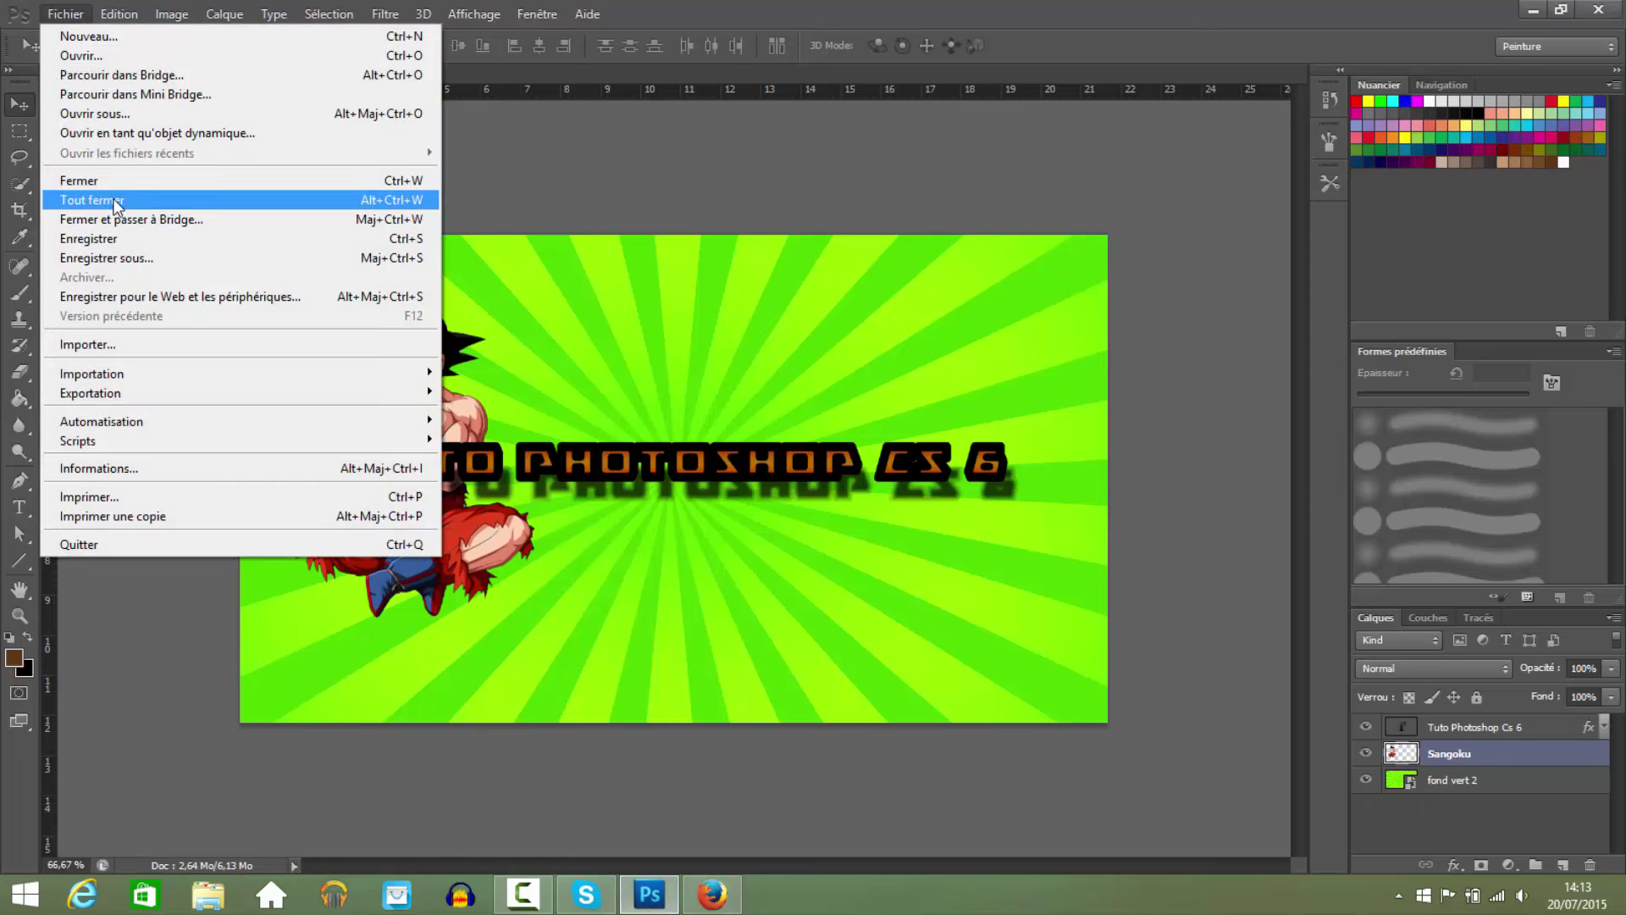
left_click(127, 342)
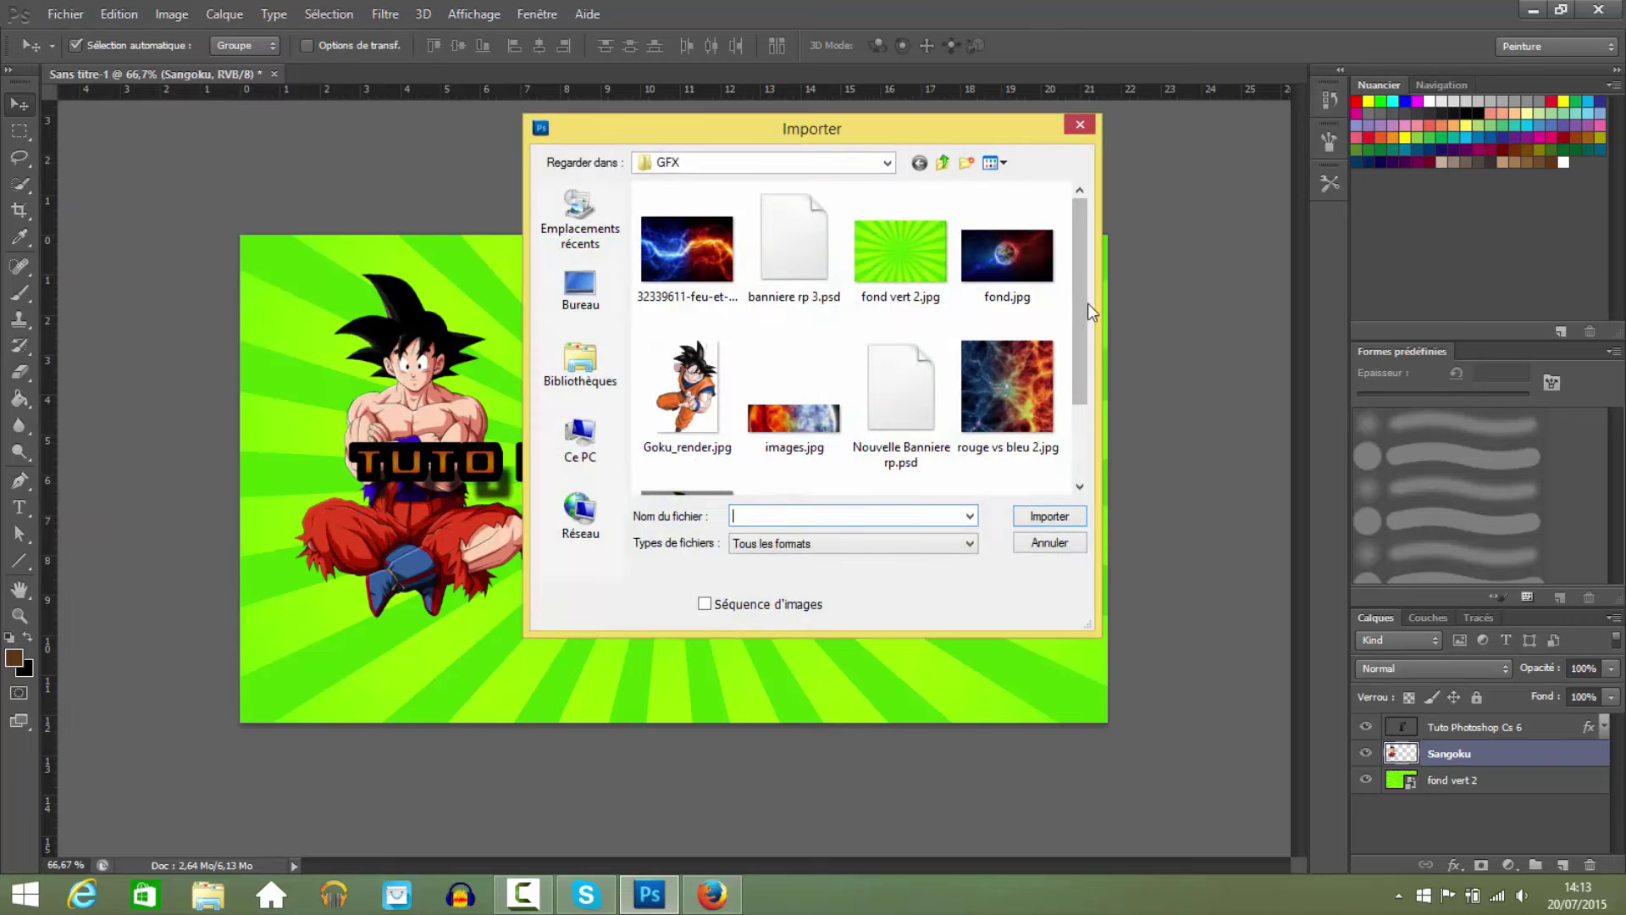
left_click_drag(1081, 304, 1082, 378)
double_click(685, 276)
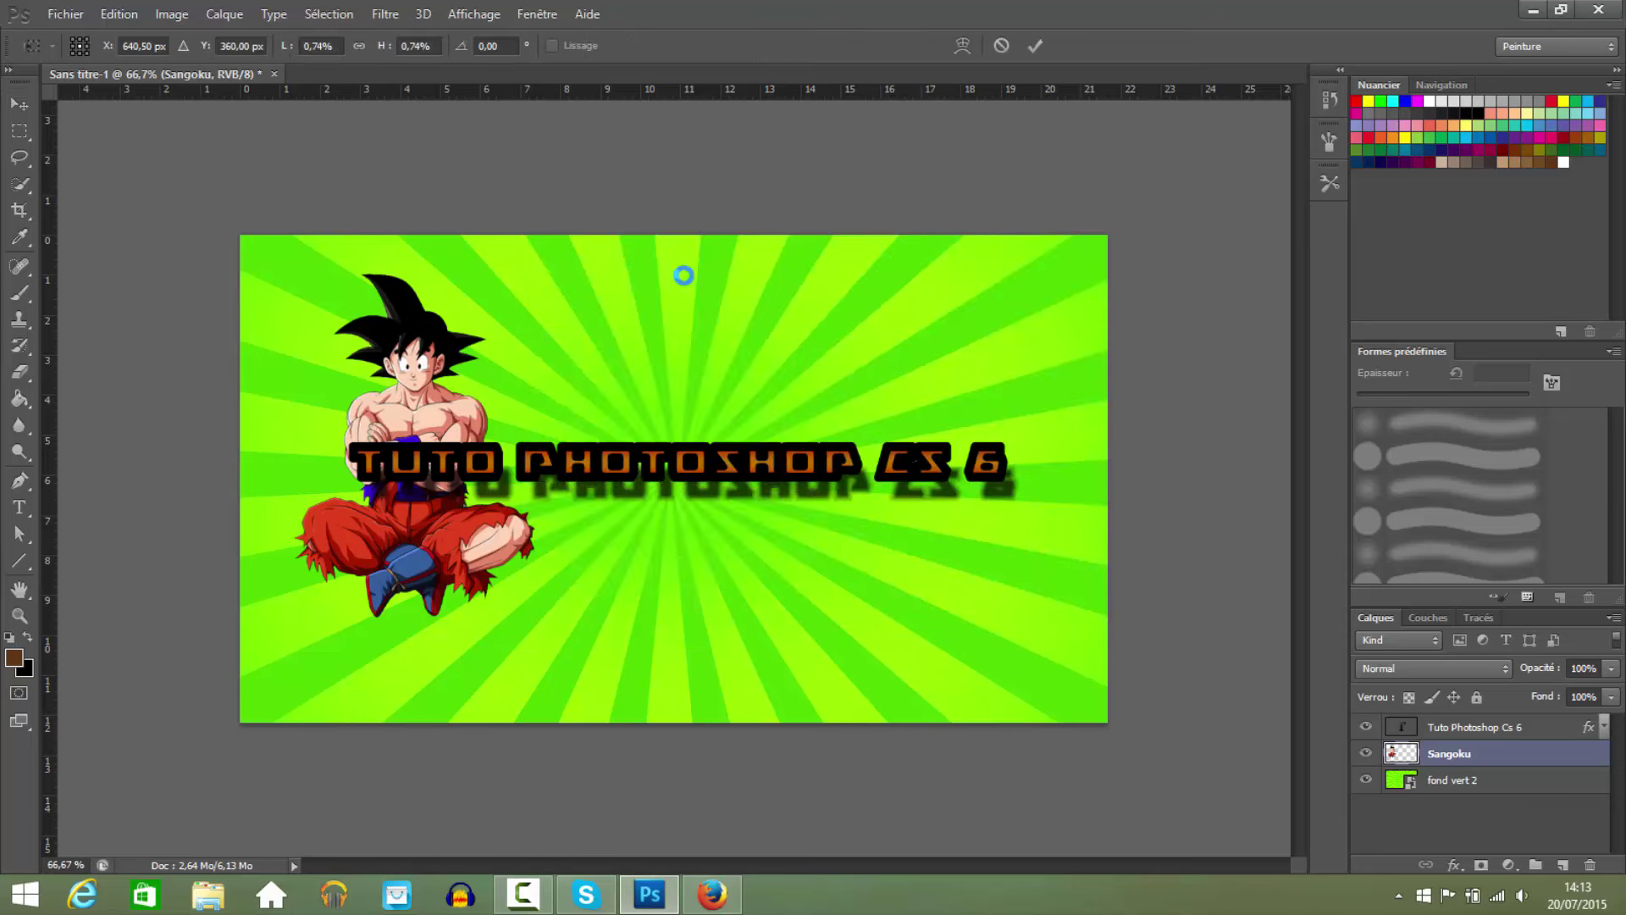
left_click_drag(686, 318, 737, 313)
right_click(737, 314)
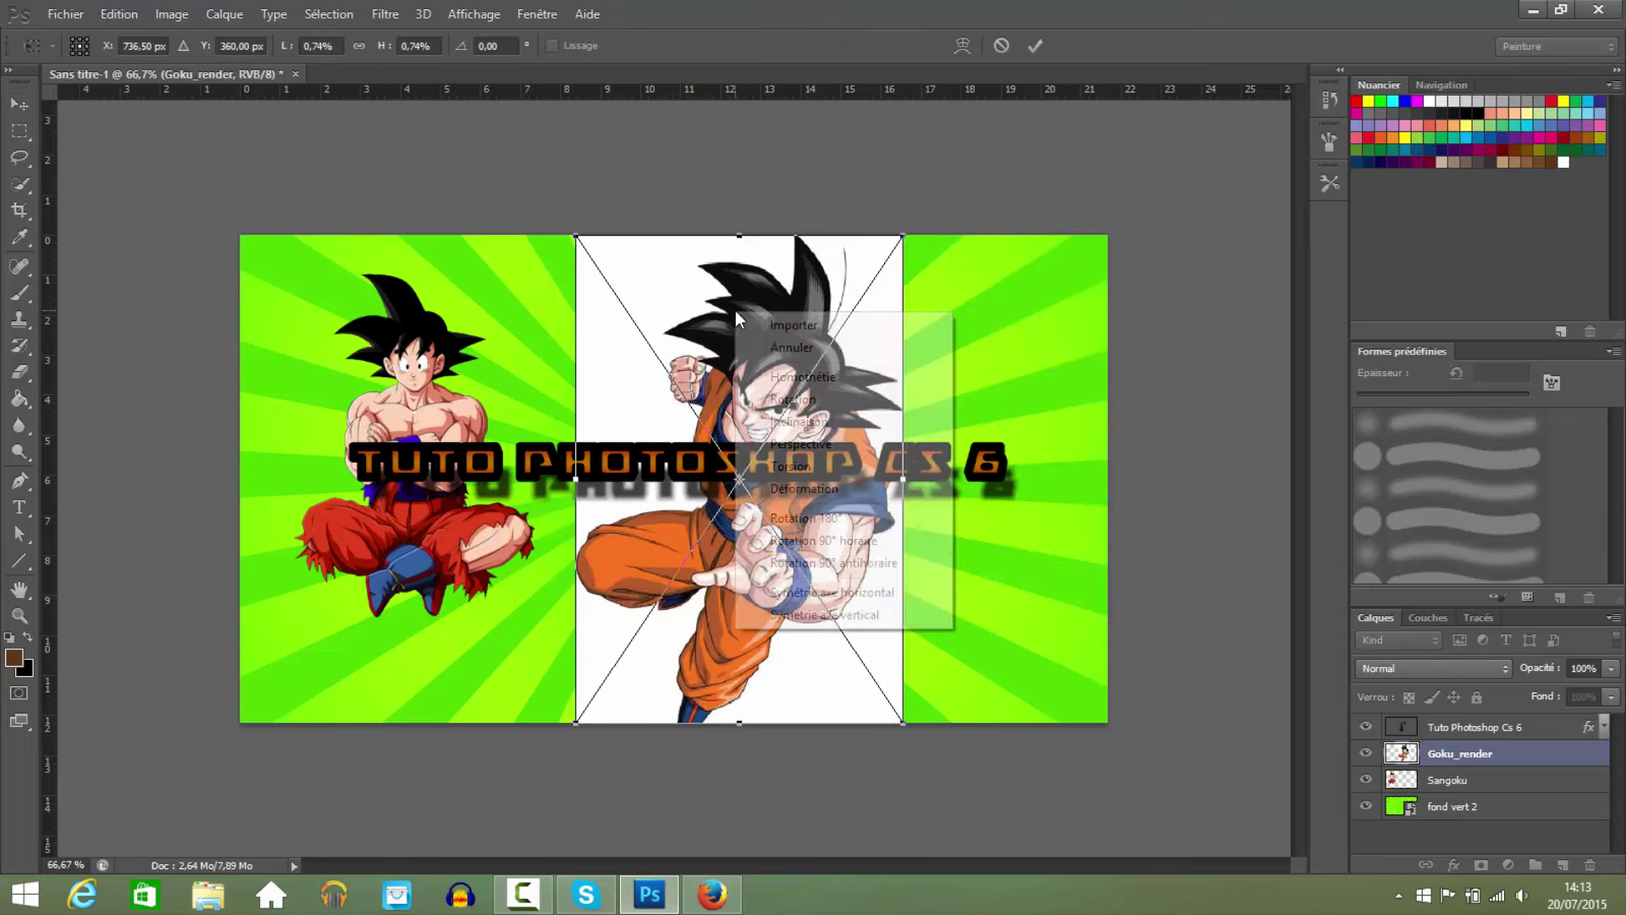
left_click(787, 325)
left_click_drag(1445, 754, 1449, 716)
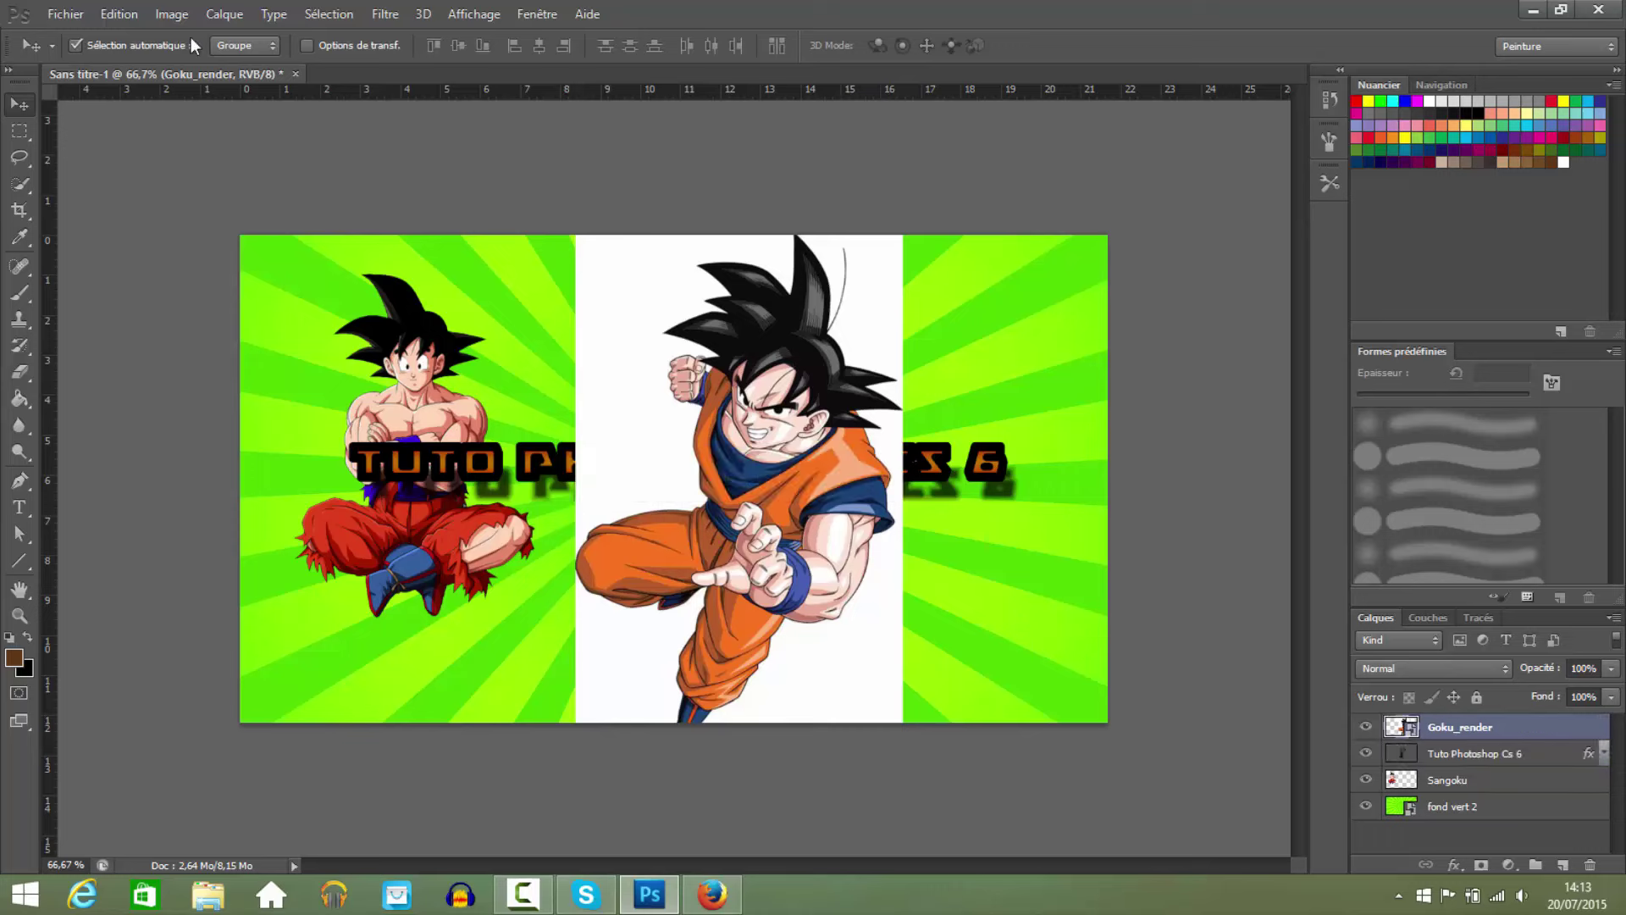
Try to delete the white background beside Goku's raised fist after selecting it with the Magic Wand at tolerance 50.
left_click(19, 183)
left_click(119, 196)
left_click(643, 334)
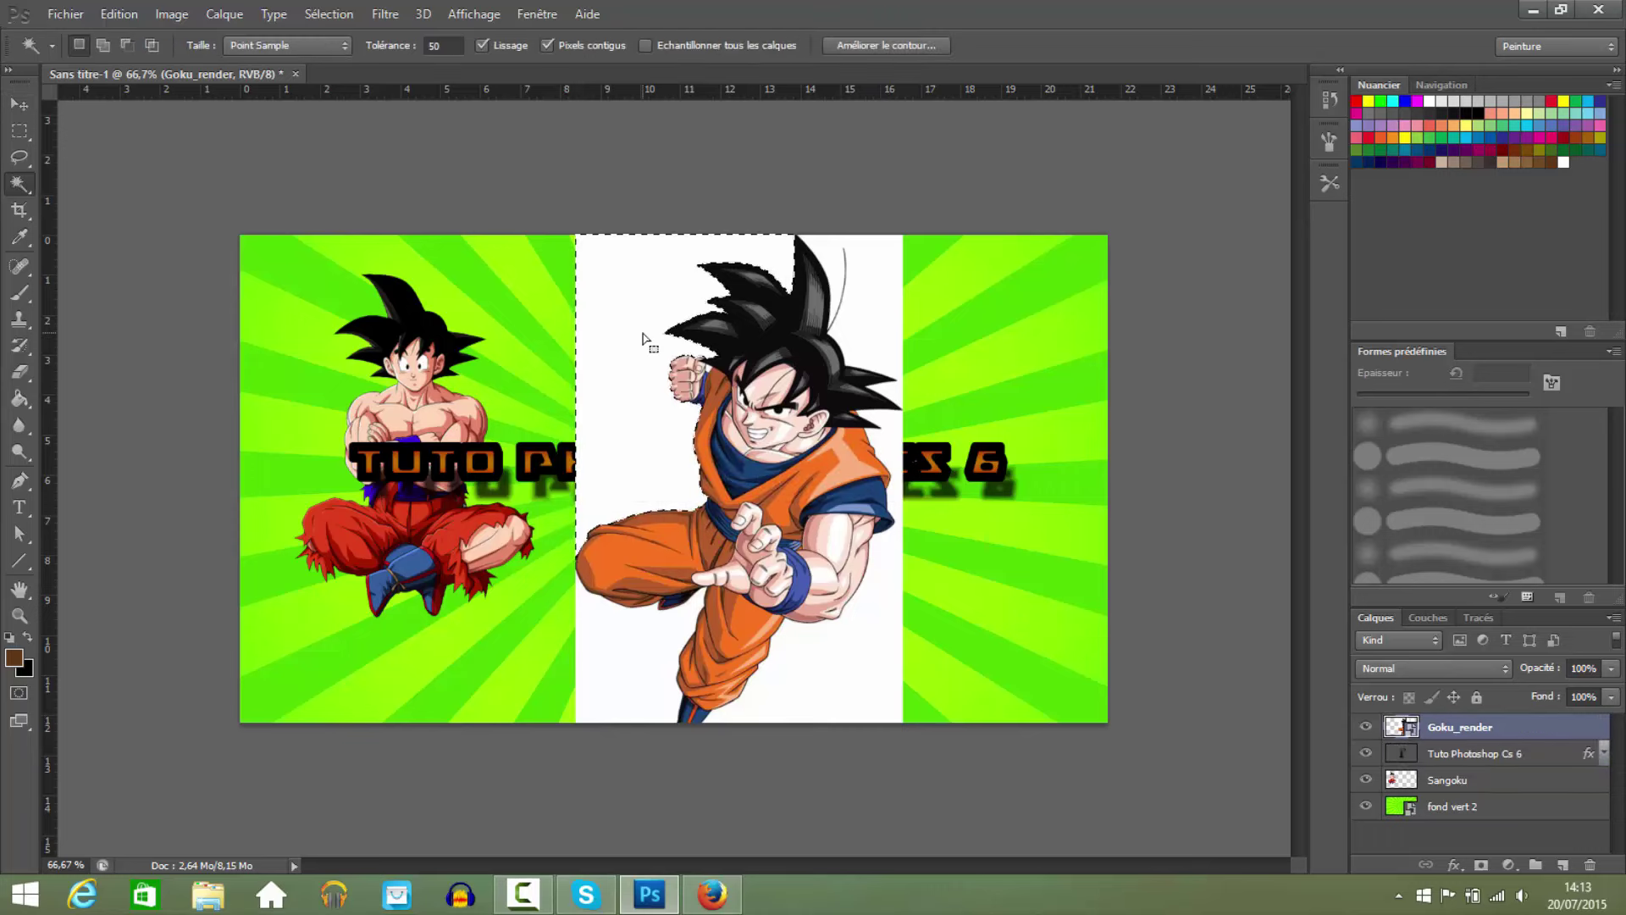
key("Delete")
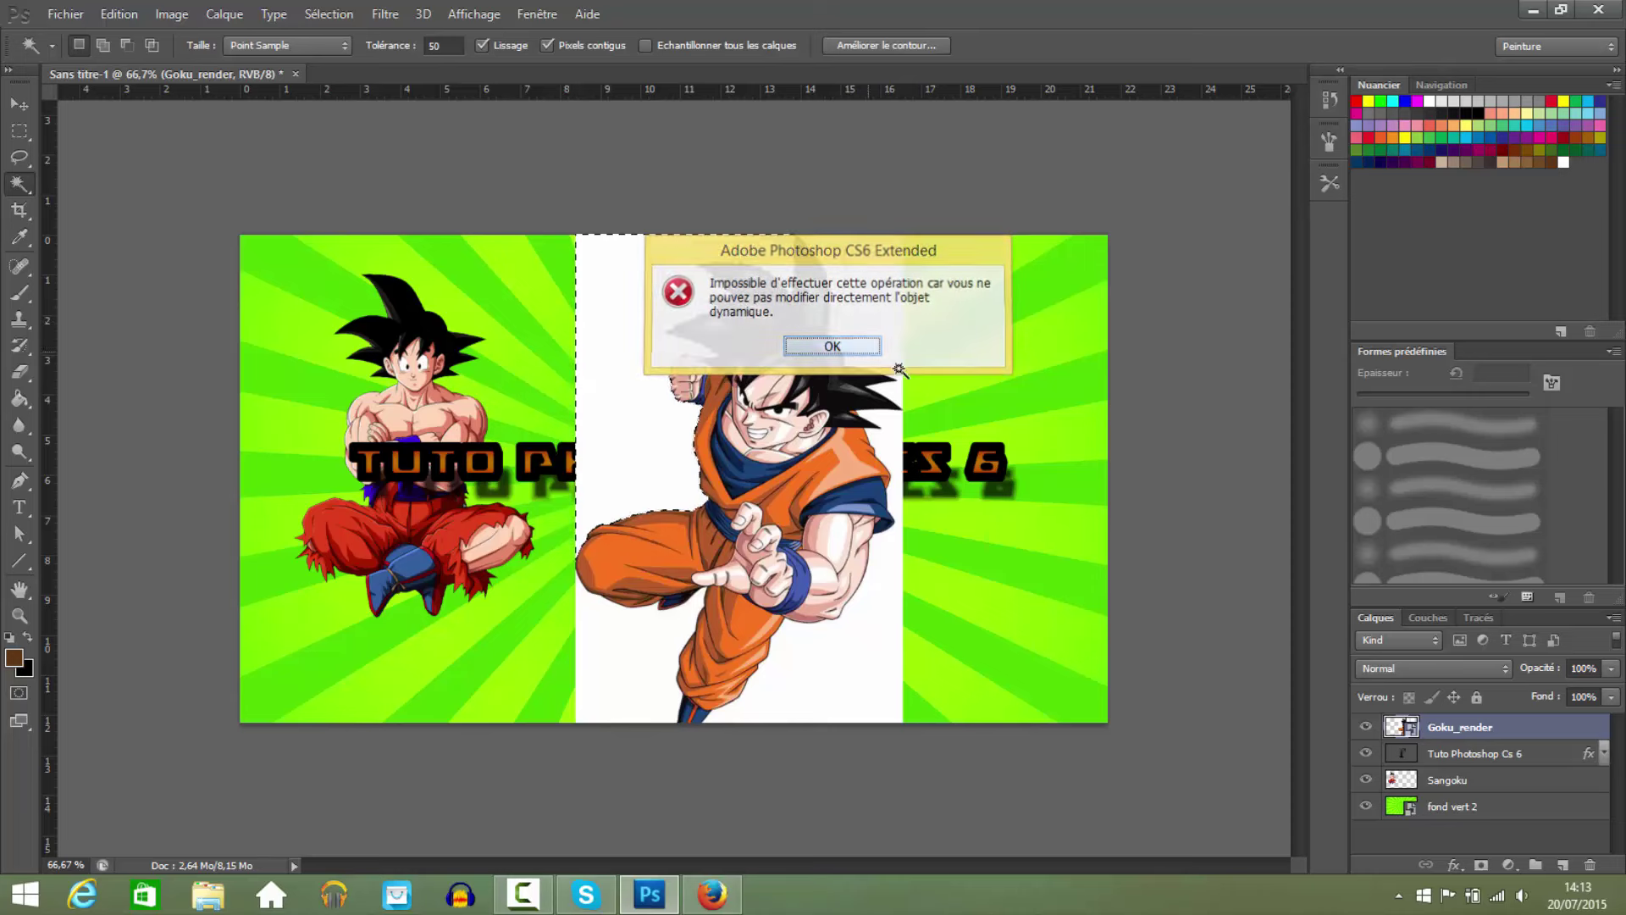
left_click(833, 346)
Rasterize the Goku_render layer and delete all the white background areas around the character, leaving nothing selected.
right_click(1459, 727)
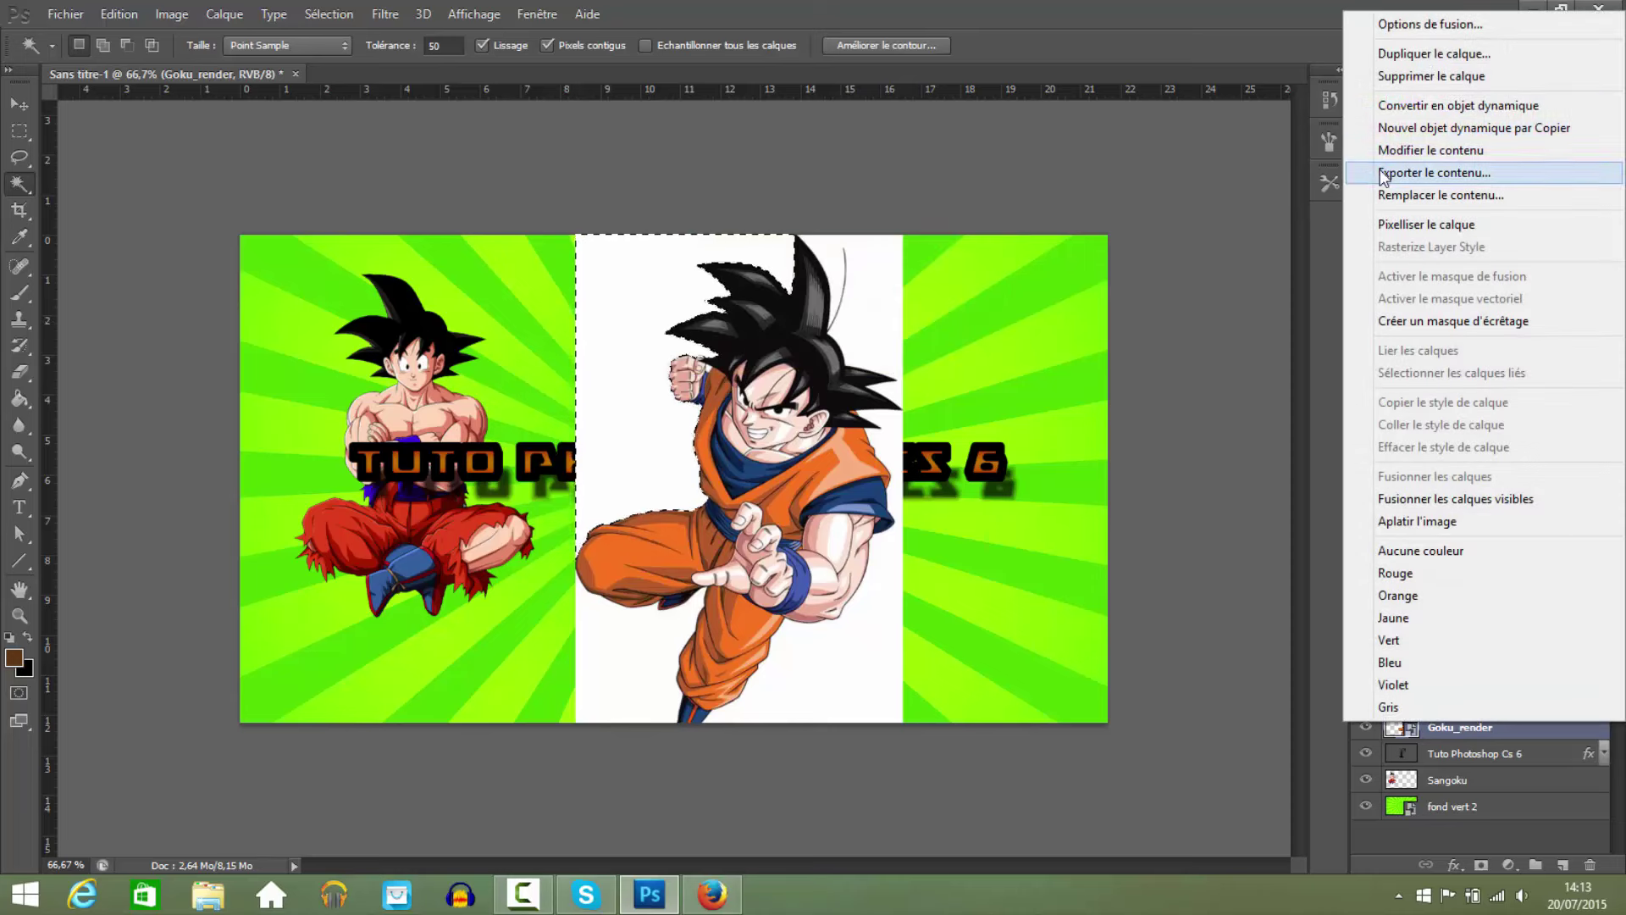
left_click(1426, 224)
key("Delete")
key("Delete")
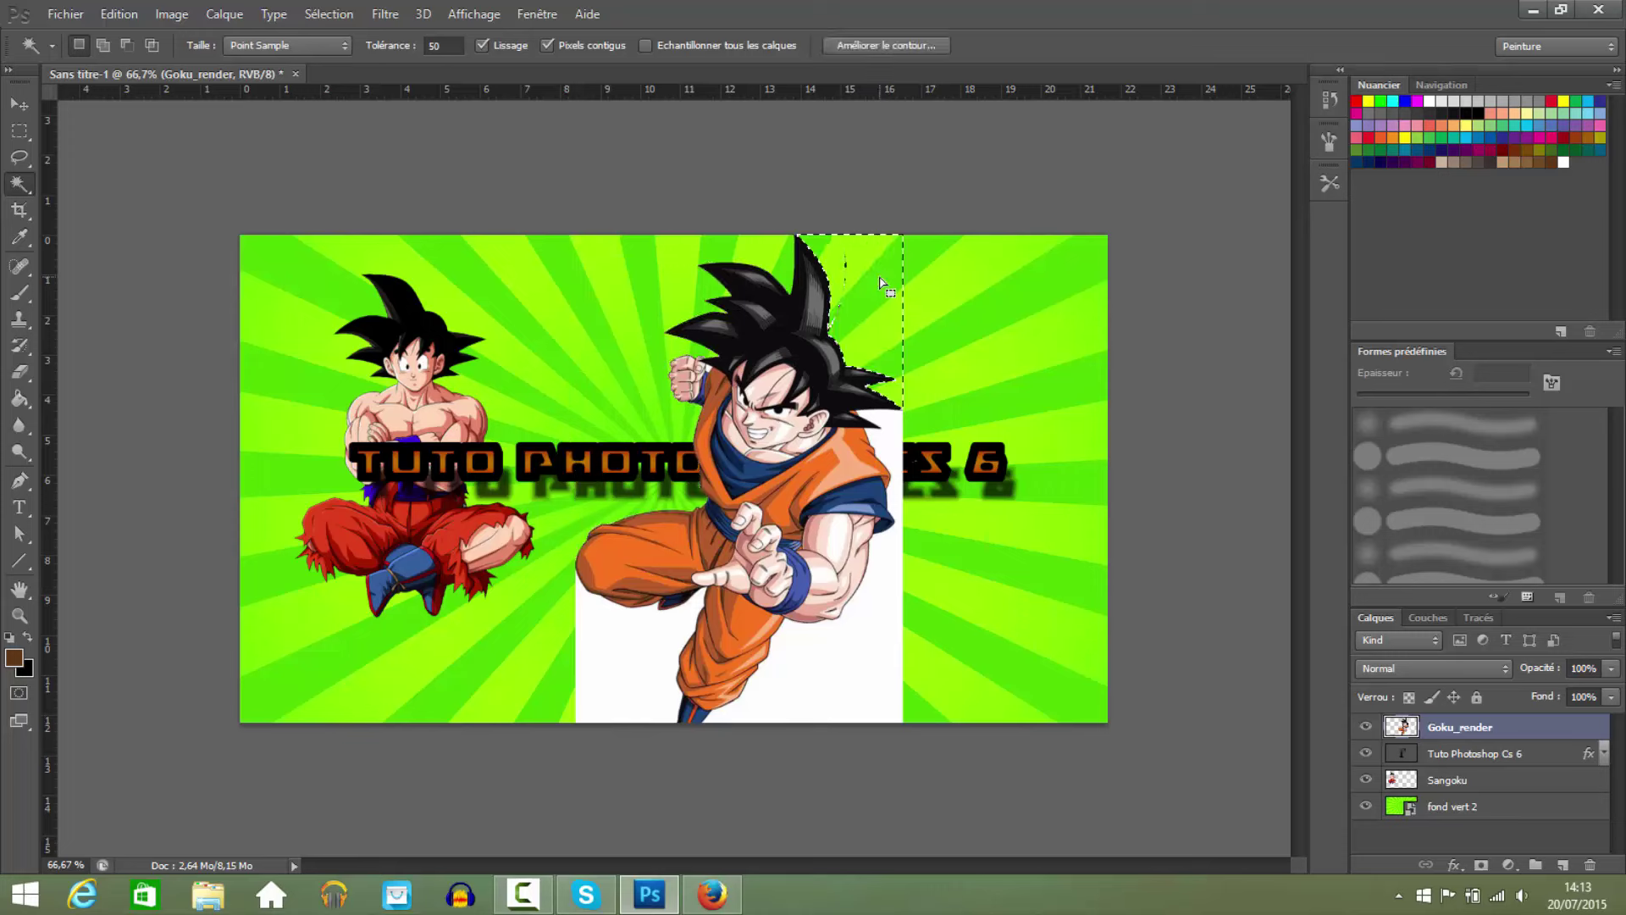
left_click(855, 652)
key("Delete")
left_click(656, 638)
key("Delete")
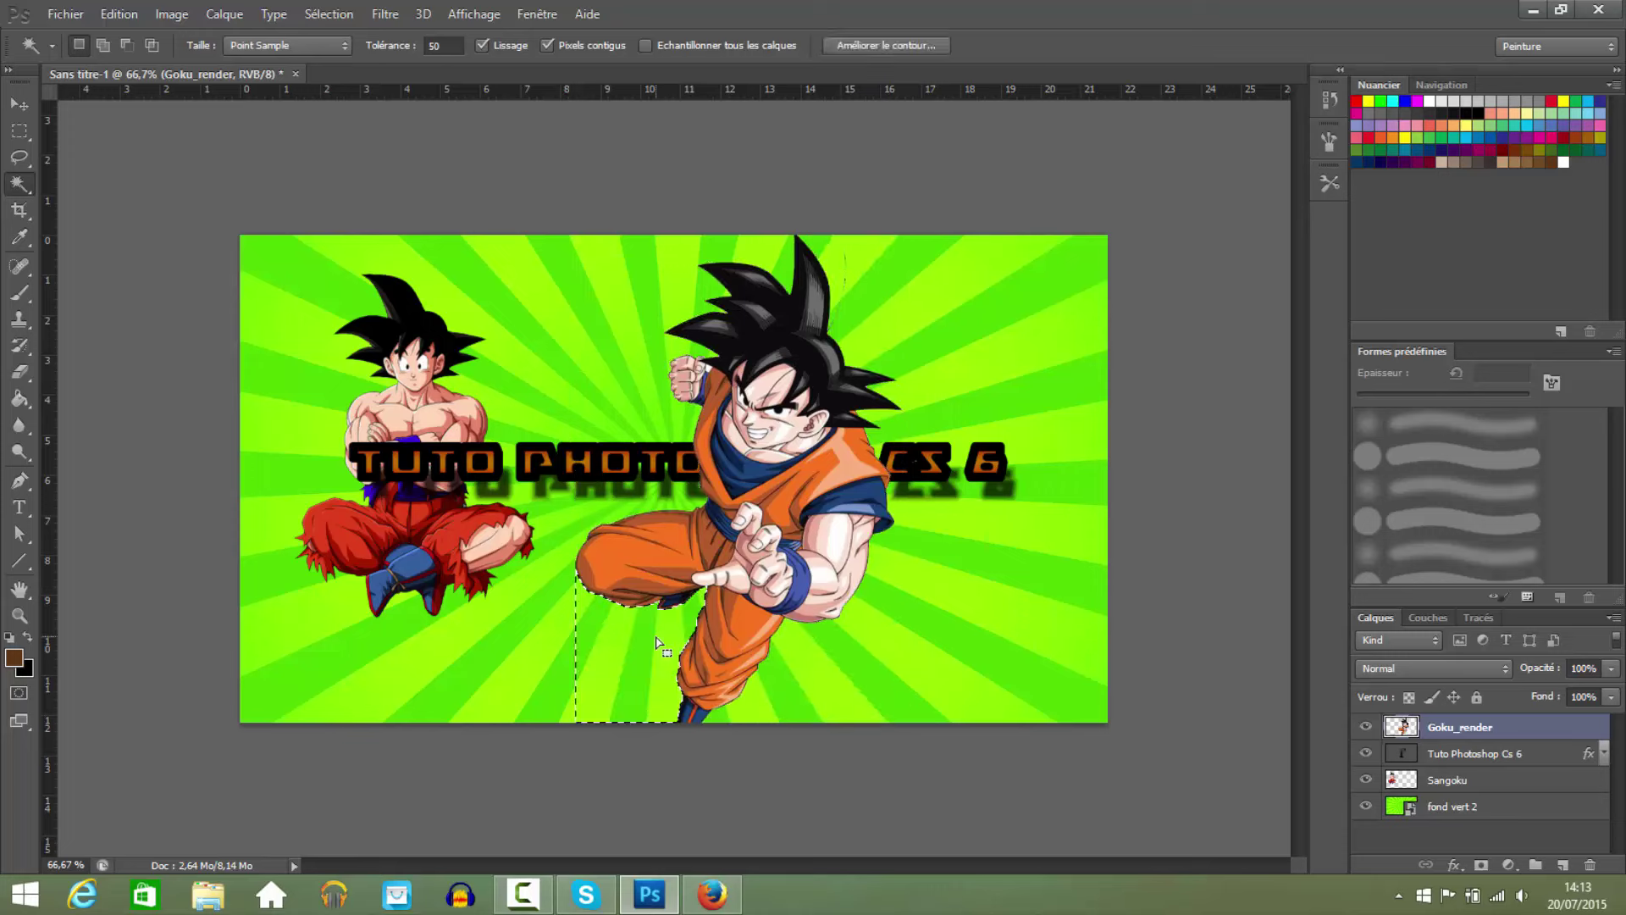
key("ctrl+d")
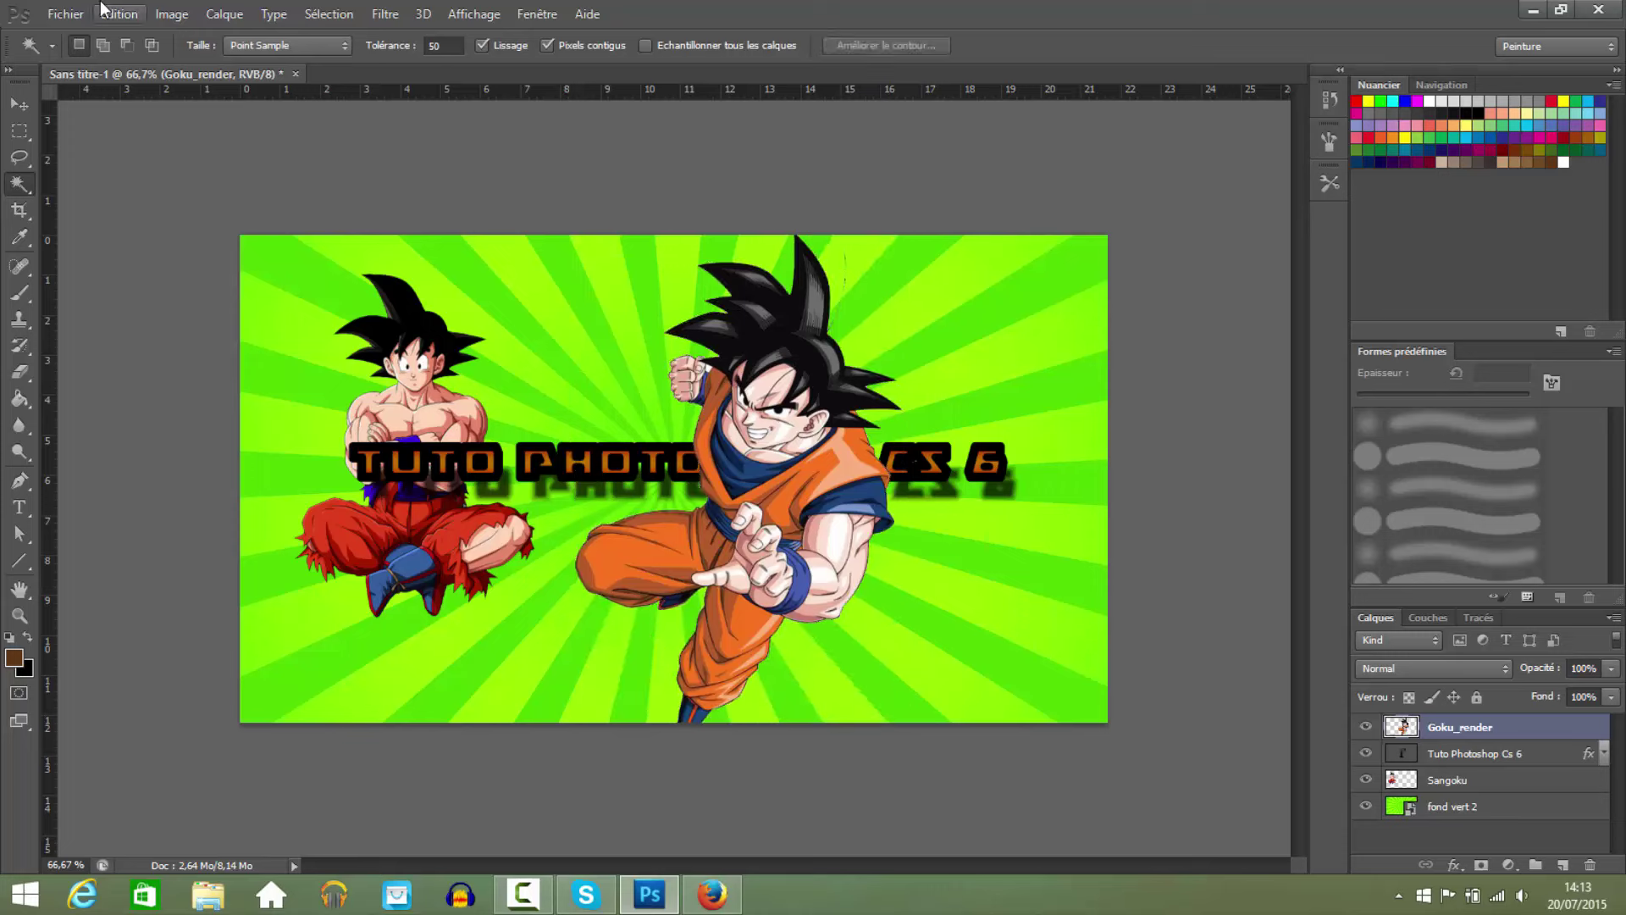
Move the cut-out Goku closer to the seated Sangoku.
left_click(20, 102)
left_click_drag(730, 456, 662, 446)
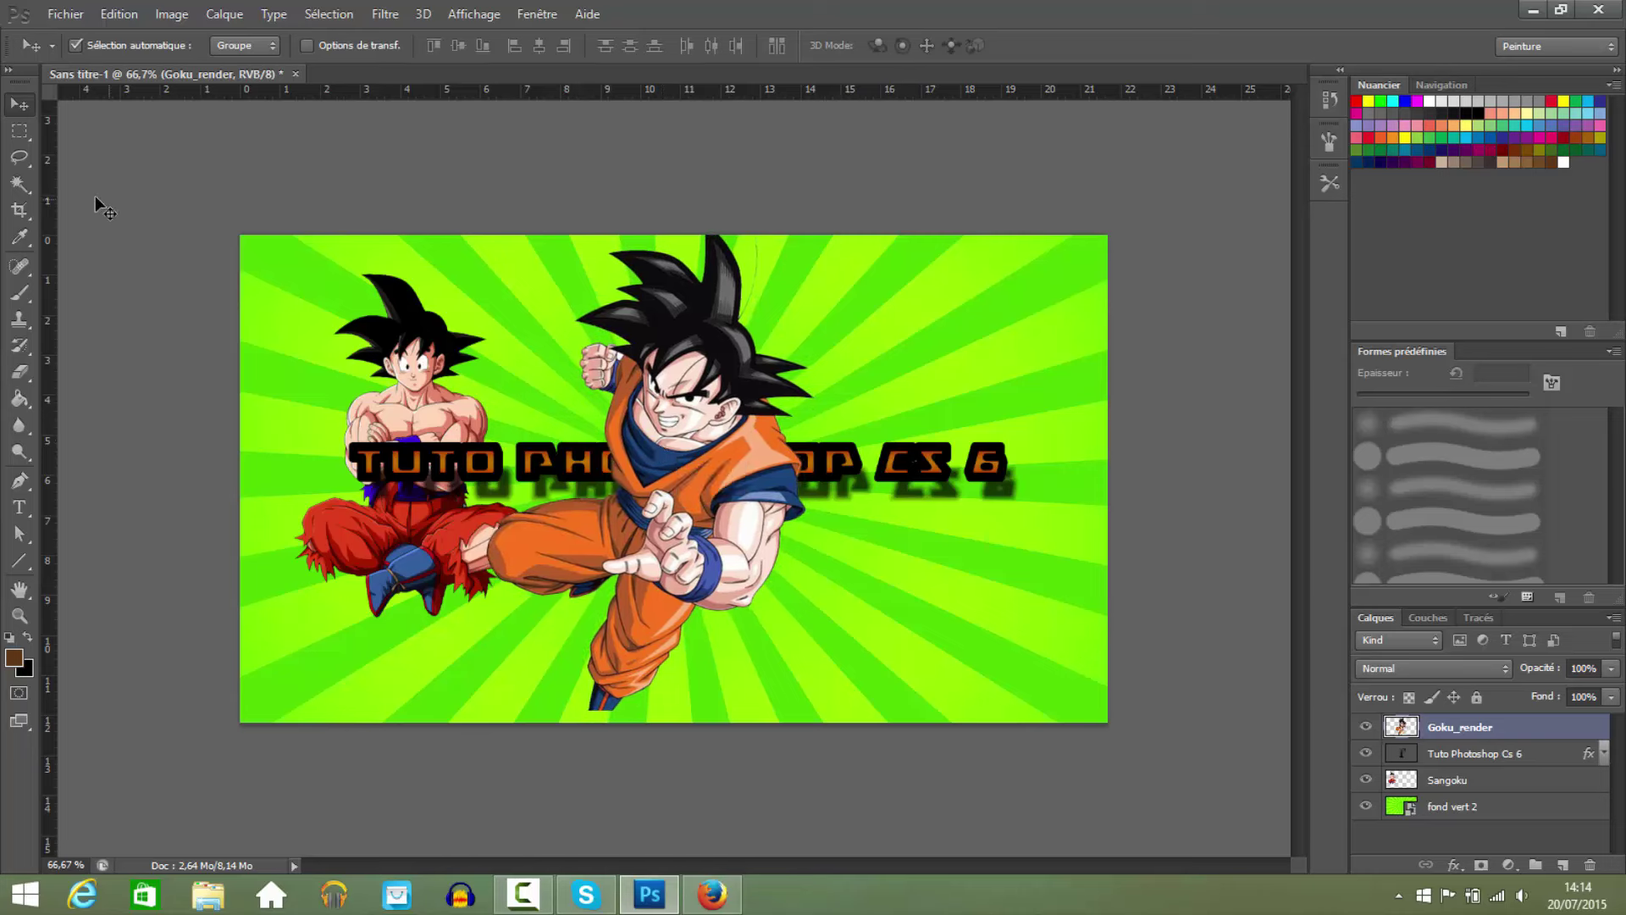
left_click(34, 183)
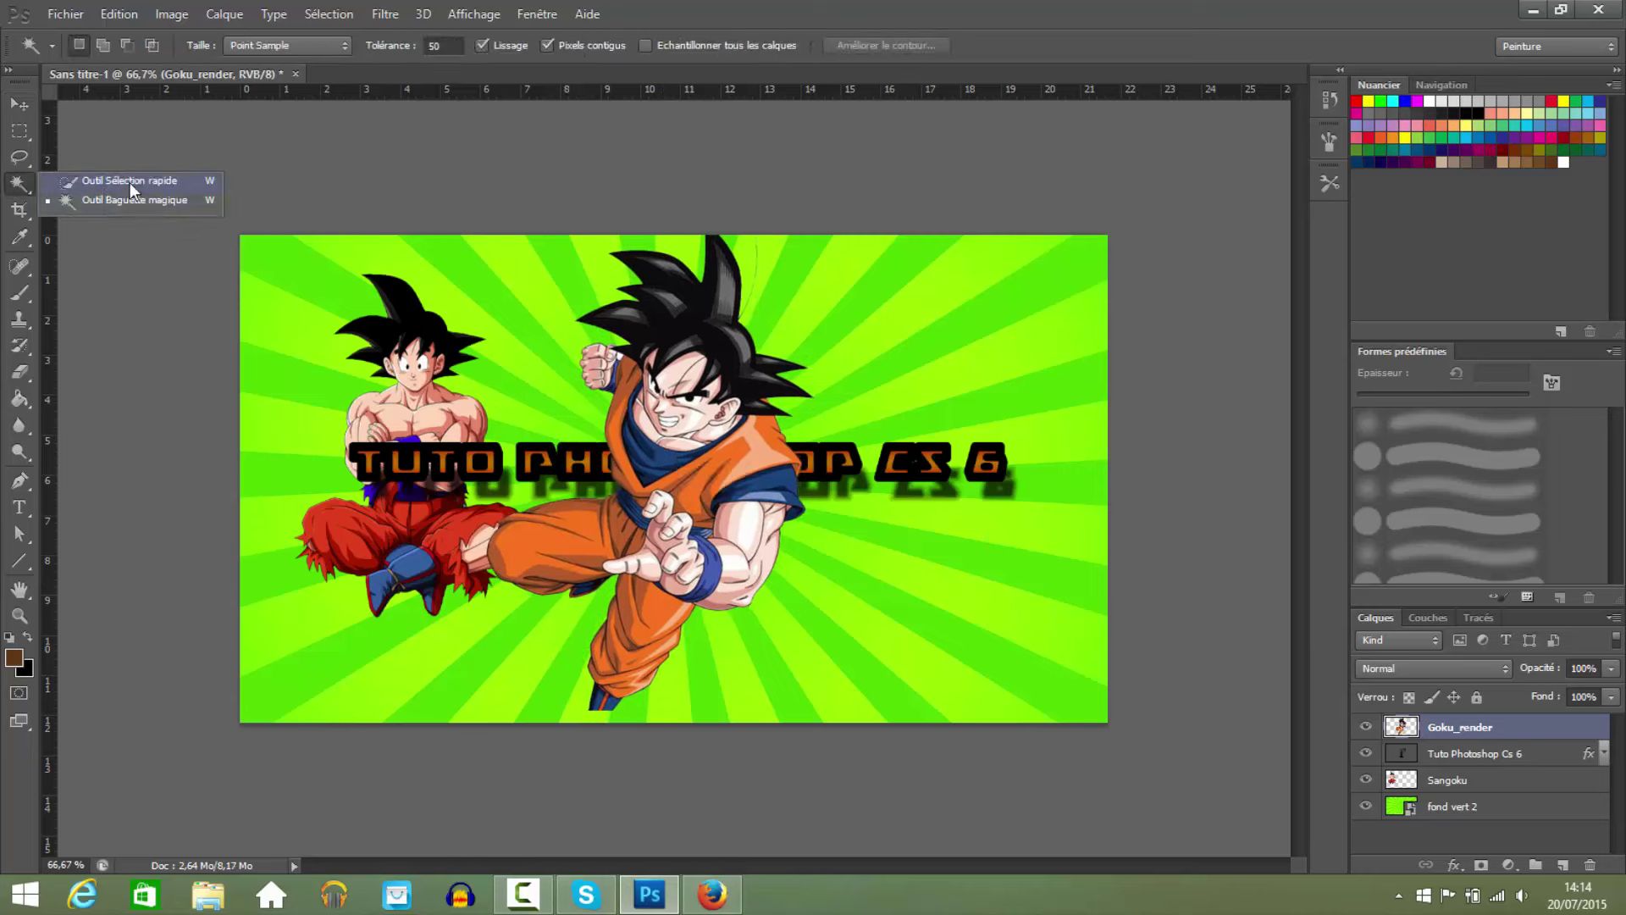
left_click(28, 267)
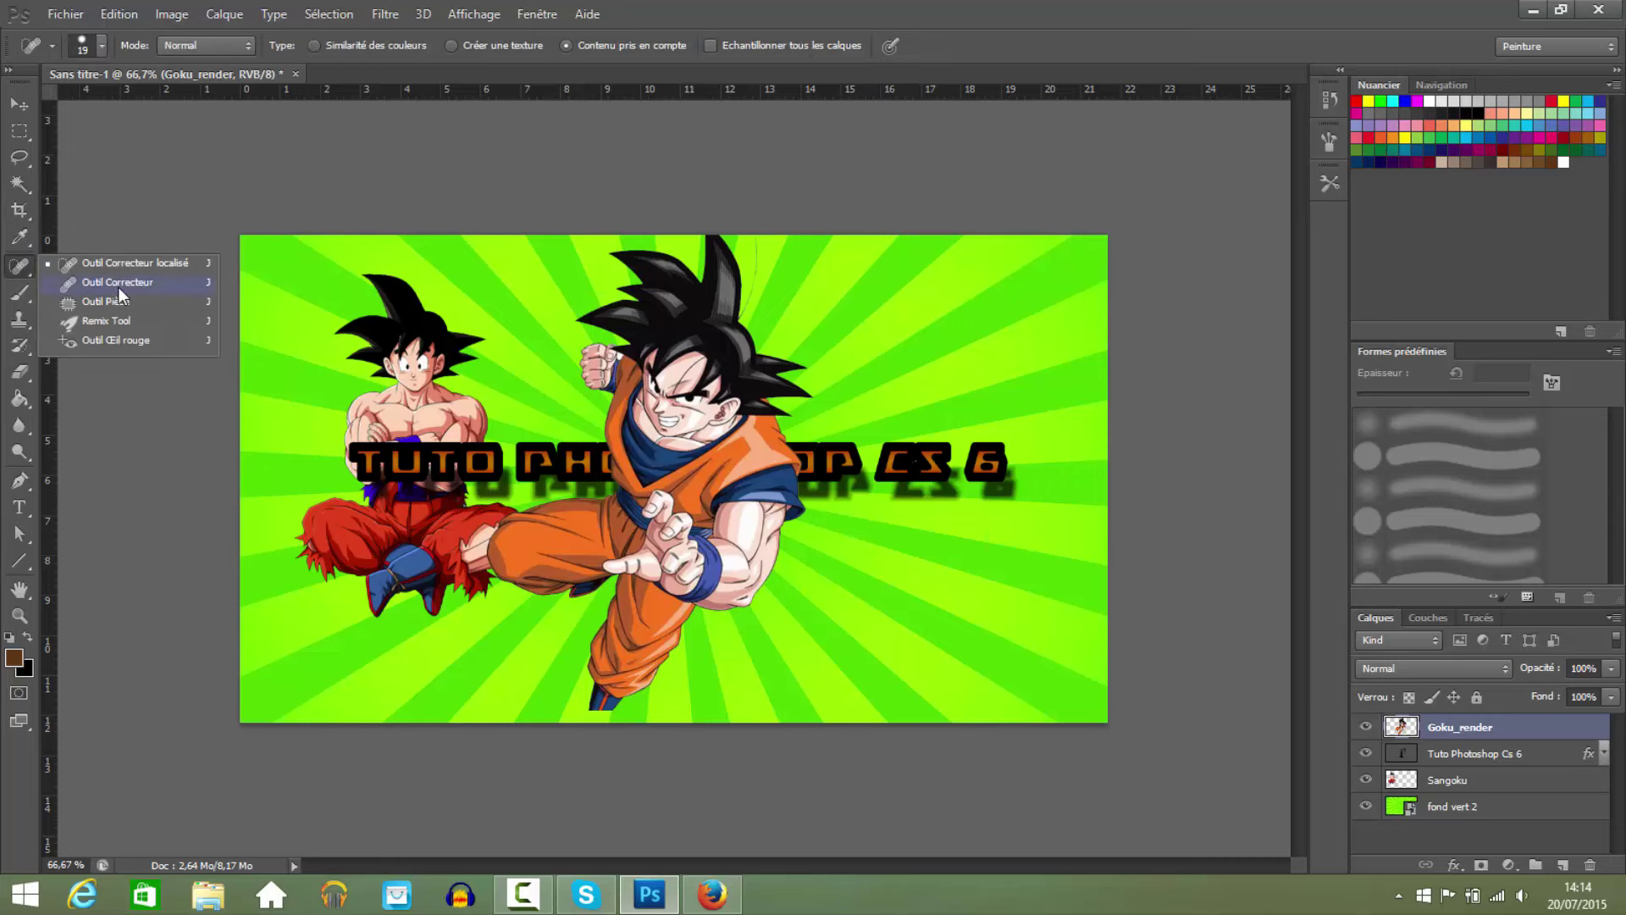
left_click(23, 292)
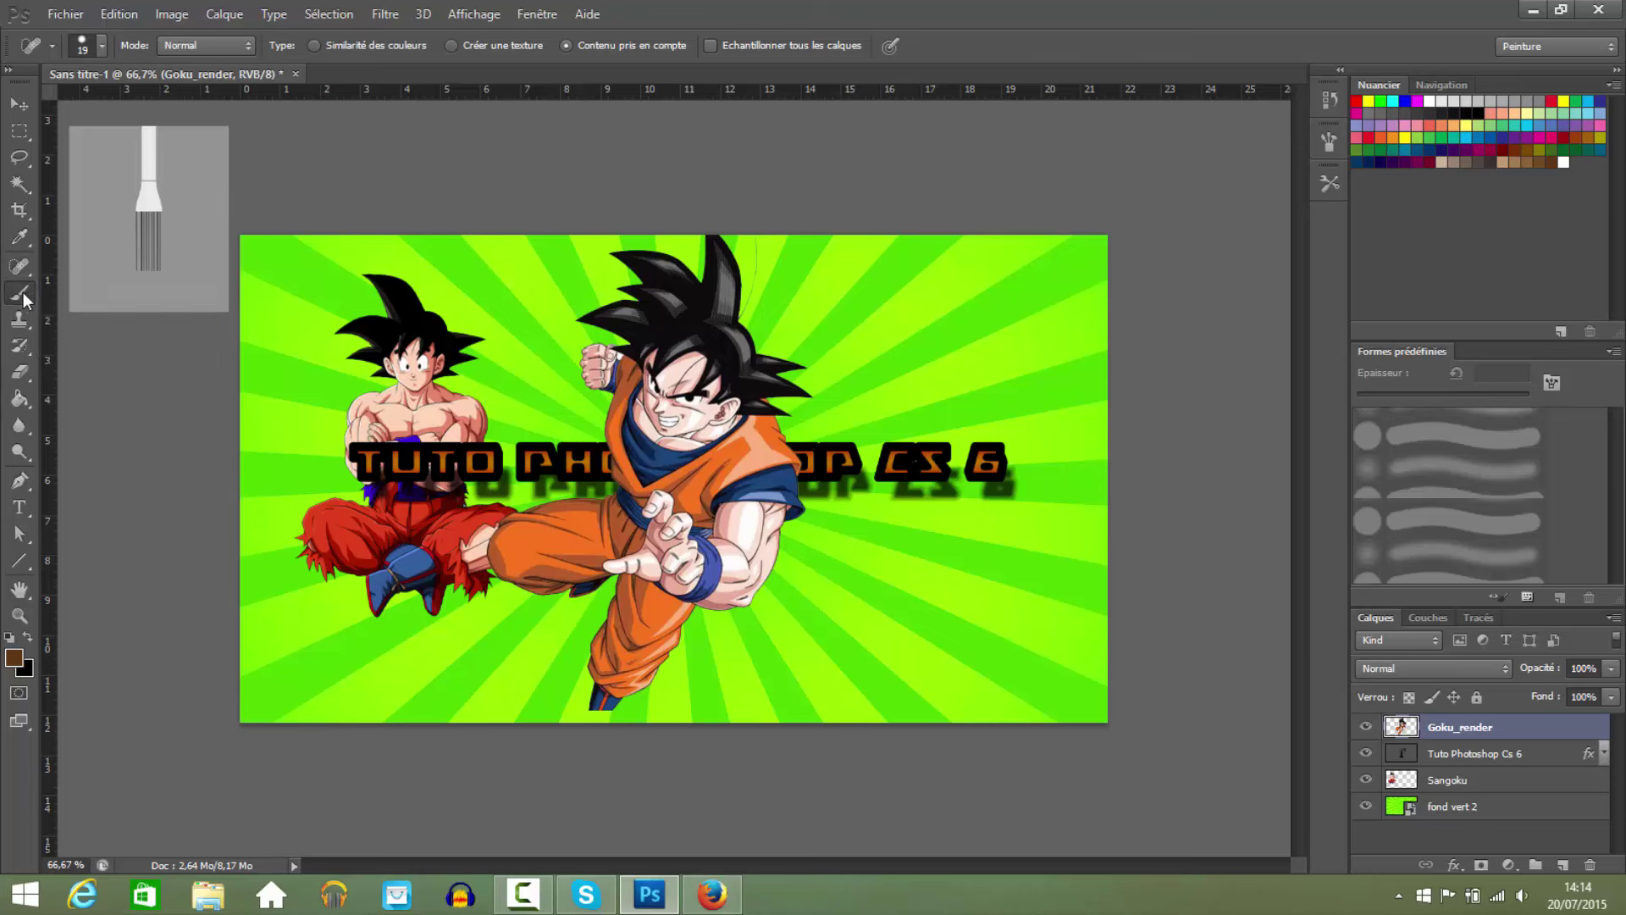
left_click(29, 374)
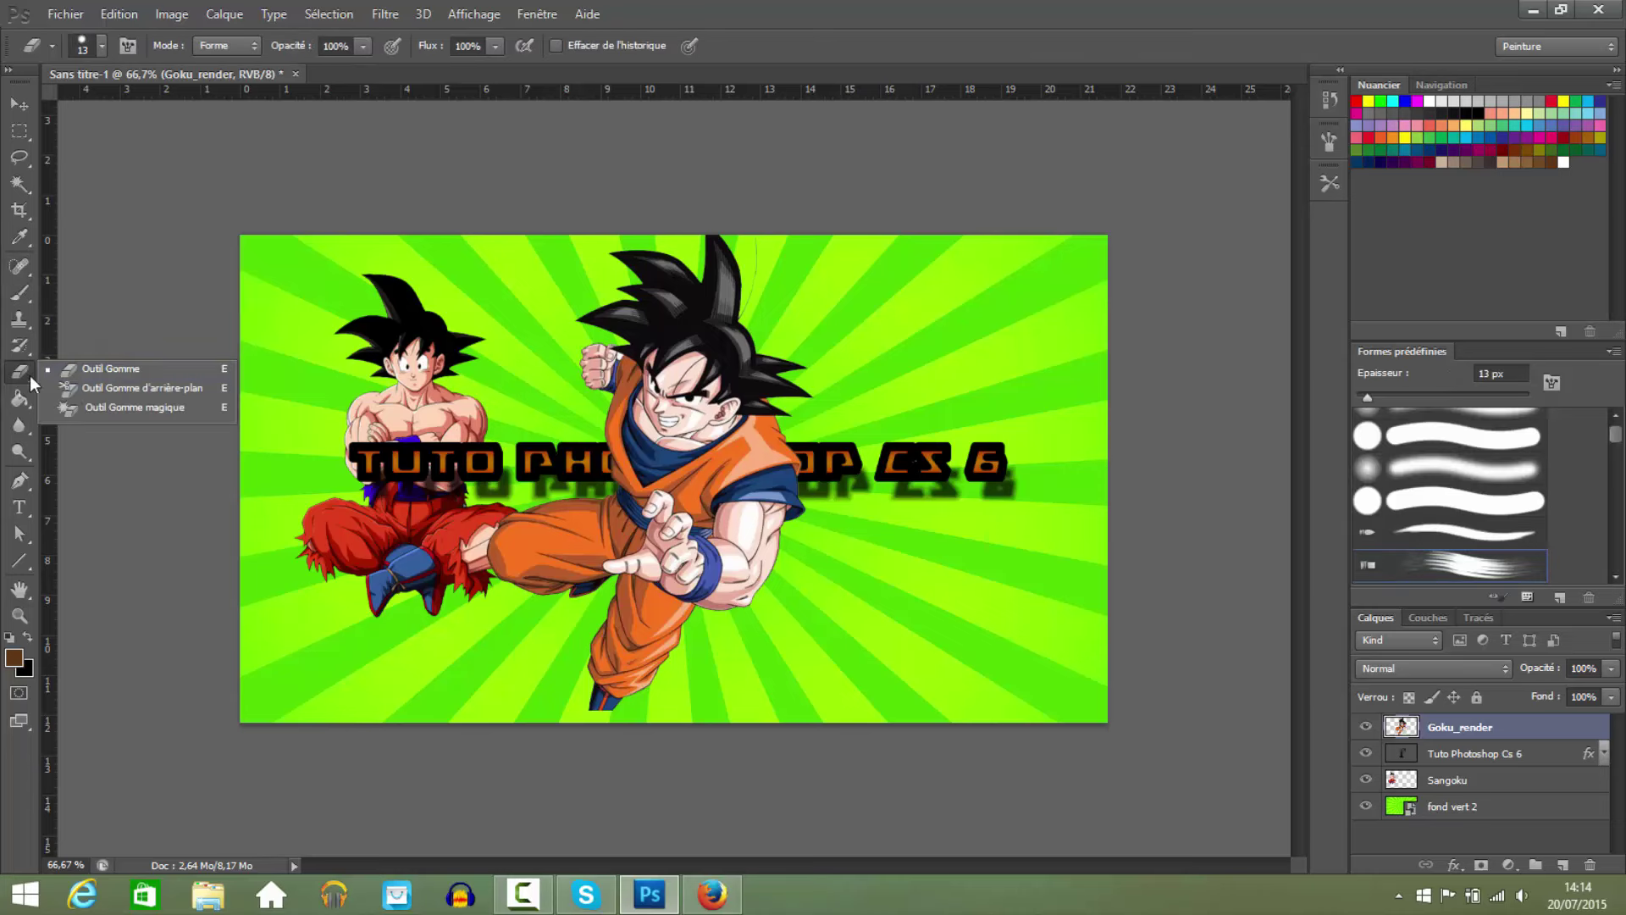
left_click(98, 371)
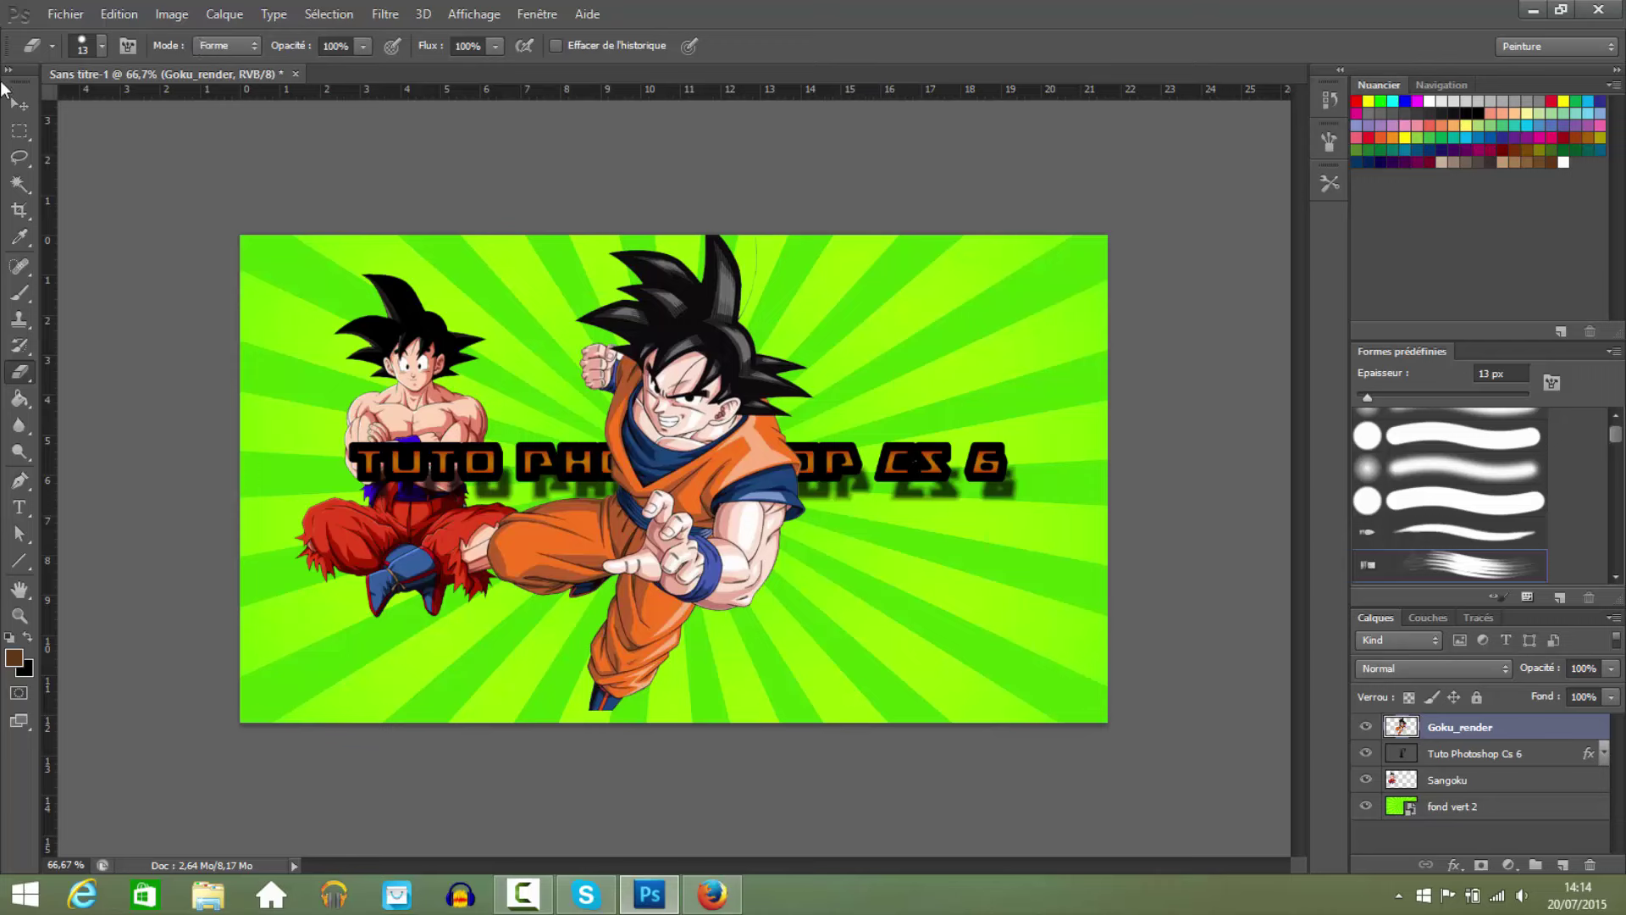
Move the lunging Goku away from the seated Sangoku and delete the Goku_render layer.
left_click(15, 106)
left_click_drag(670, 380, 718, 383)
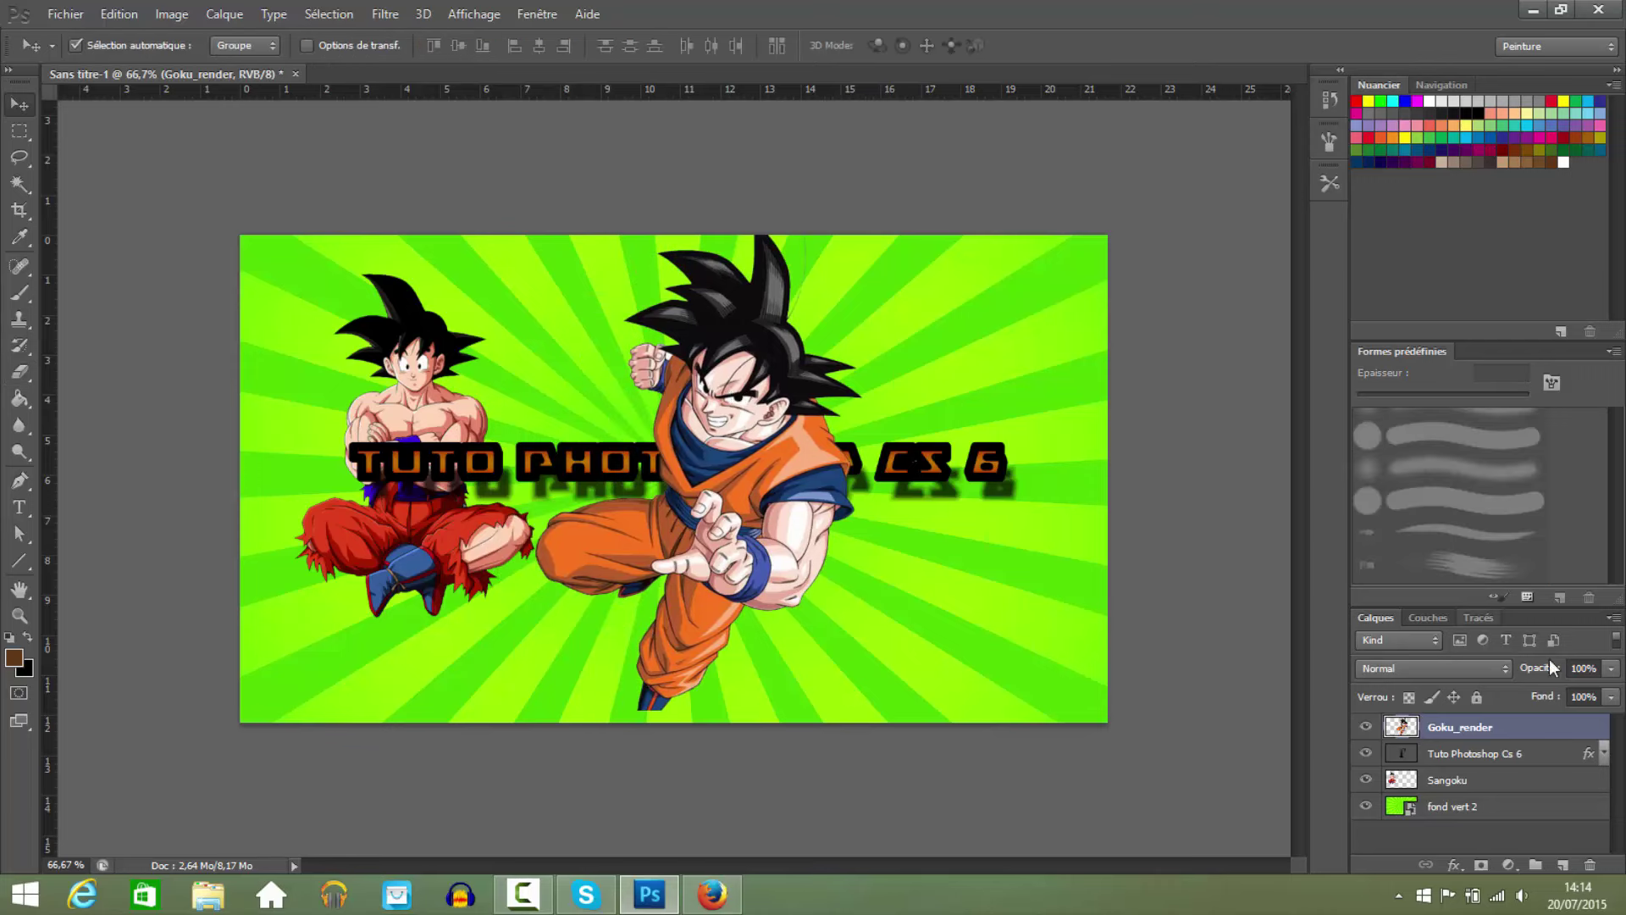
right_click(1519, 727)
left_click(1403, 127)
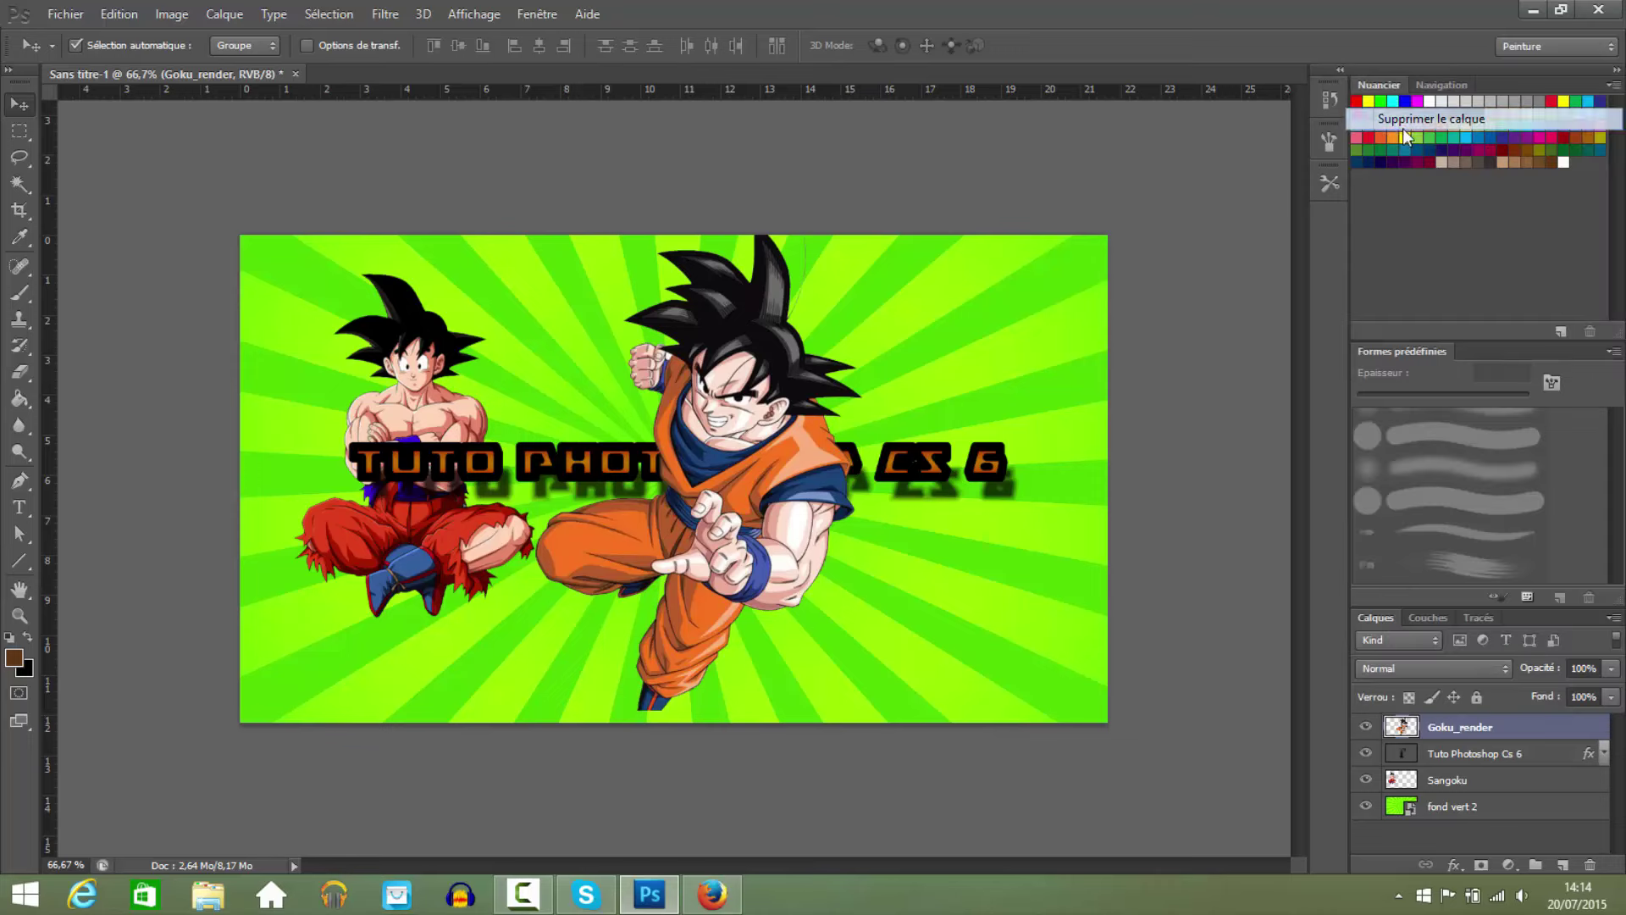
left_click(769, 338)
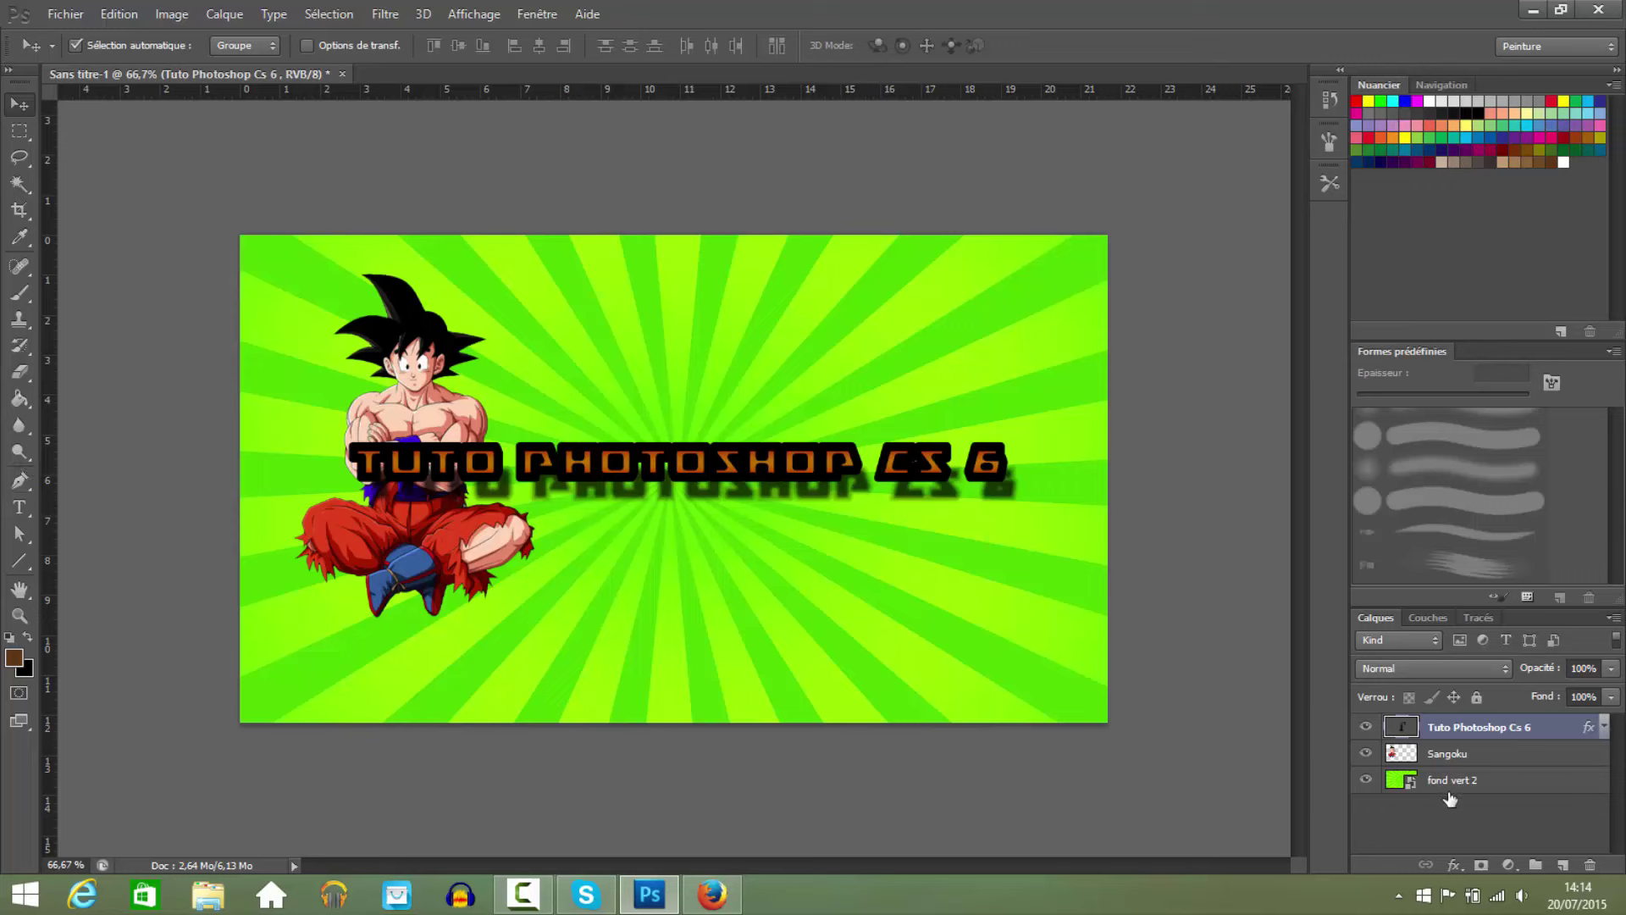
Hide the fond vert 2, Tuto Photoshop Cs 6 and Sangoku layers so the canvas is empty.
left_click(1367, 781)
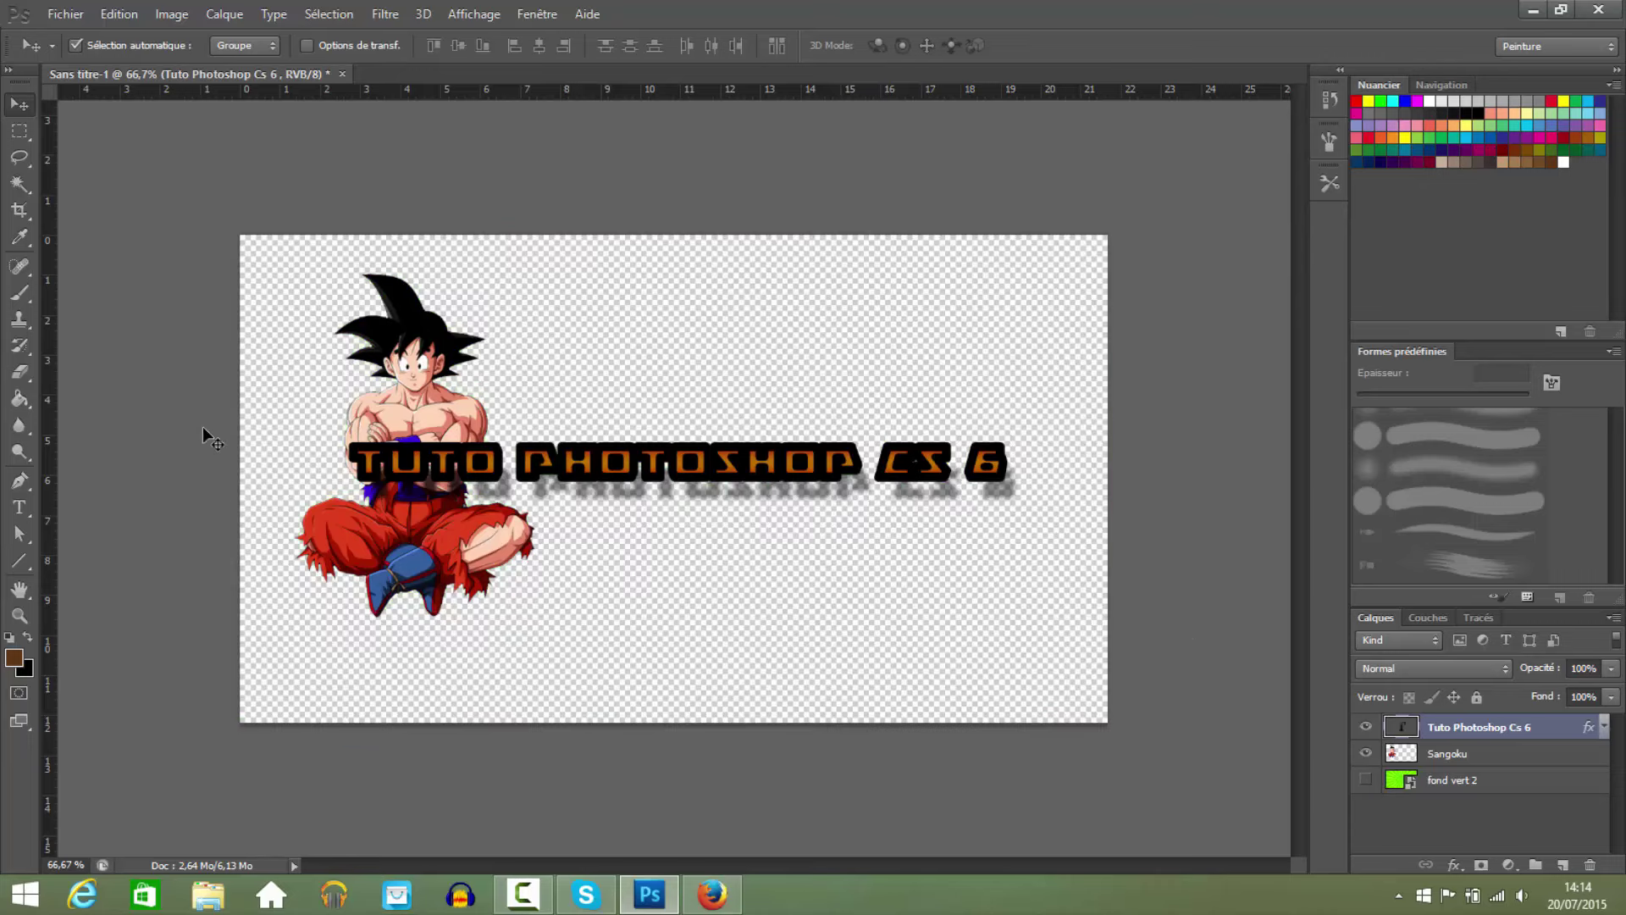
left_click(1366, 727)
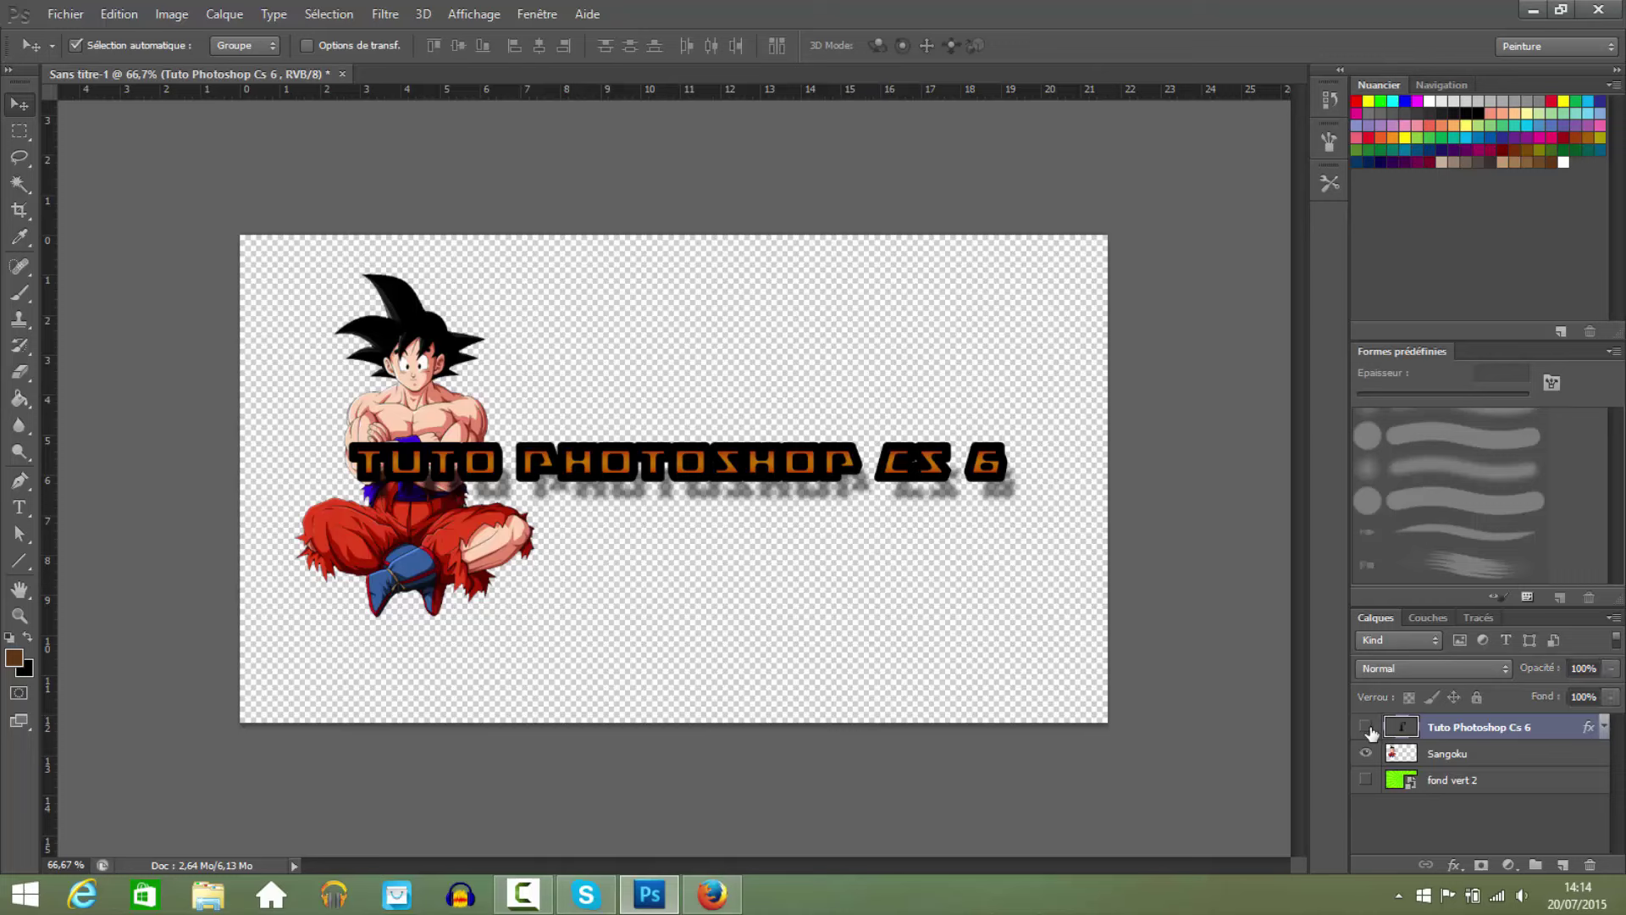
left_click(1366, 752)
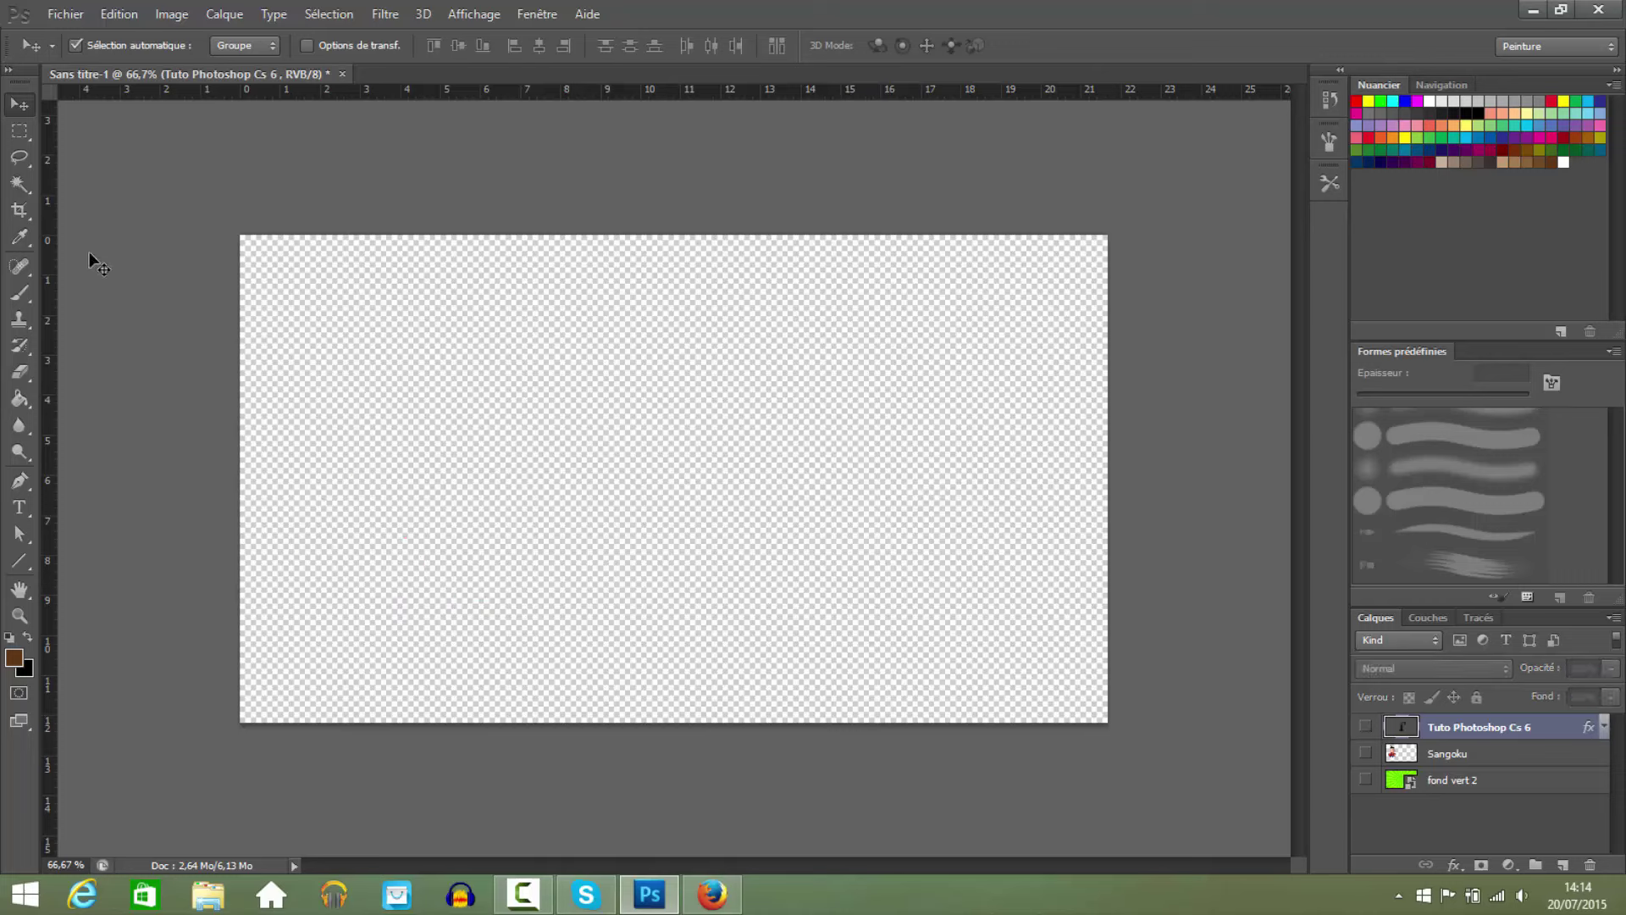
Set the foreground colour to the light orange e99646.
left_click(17, 657)
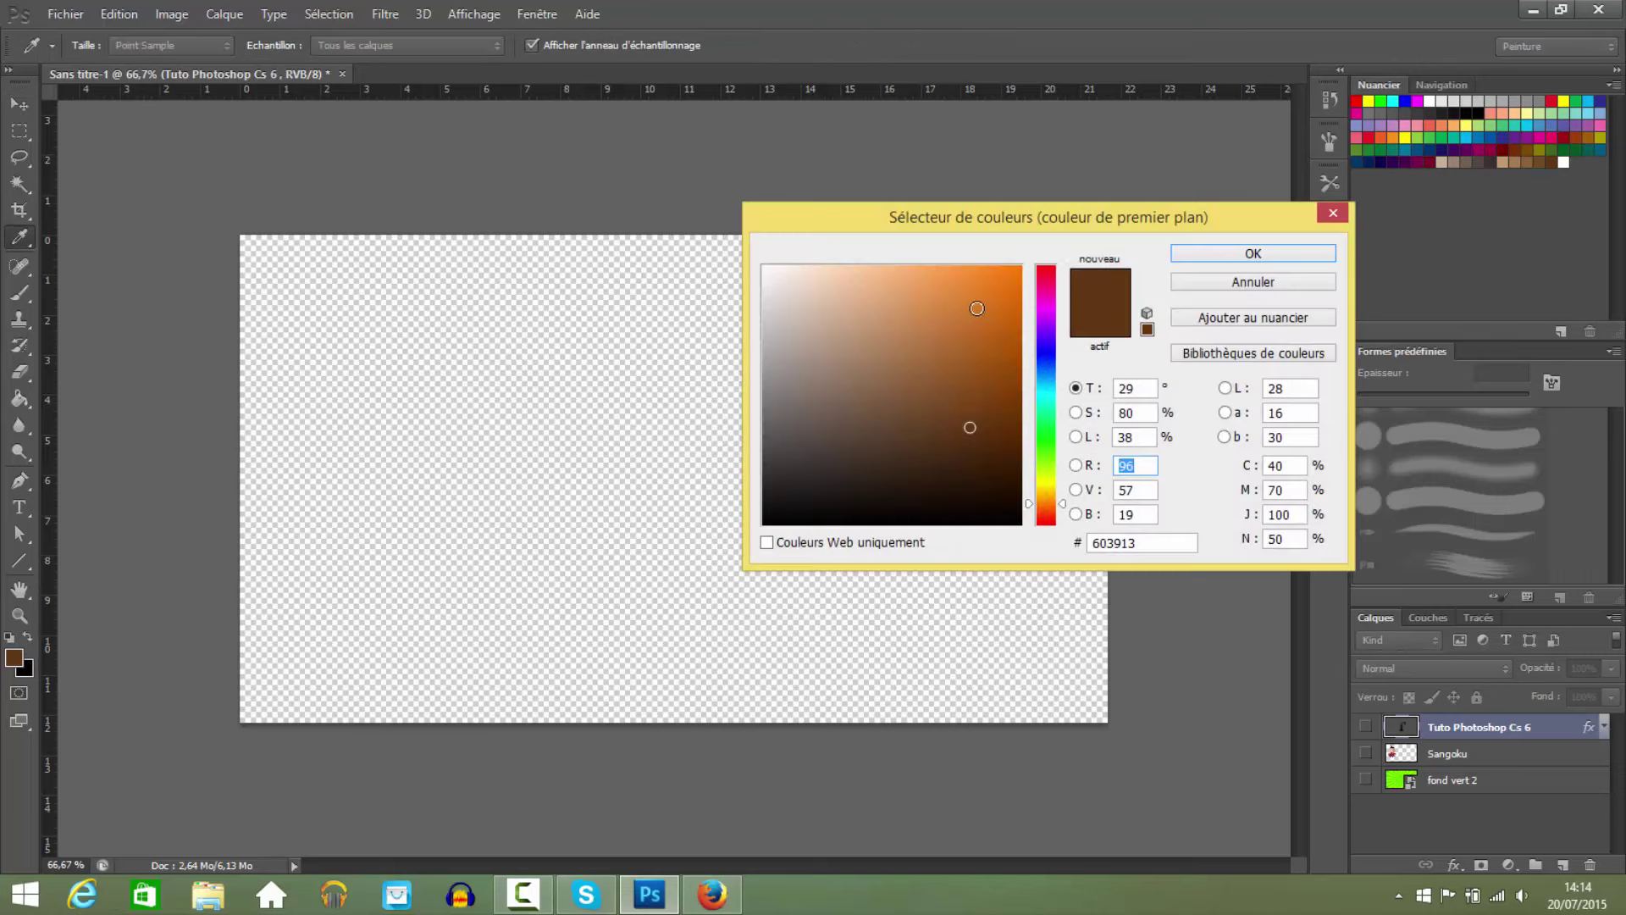
left_click(934, 288)
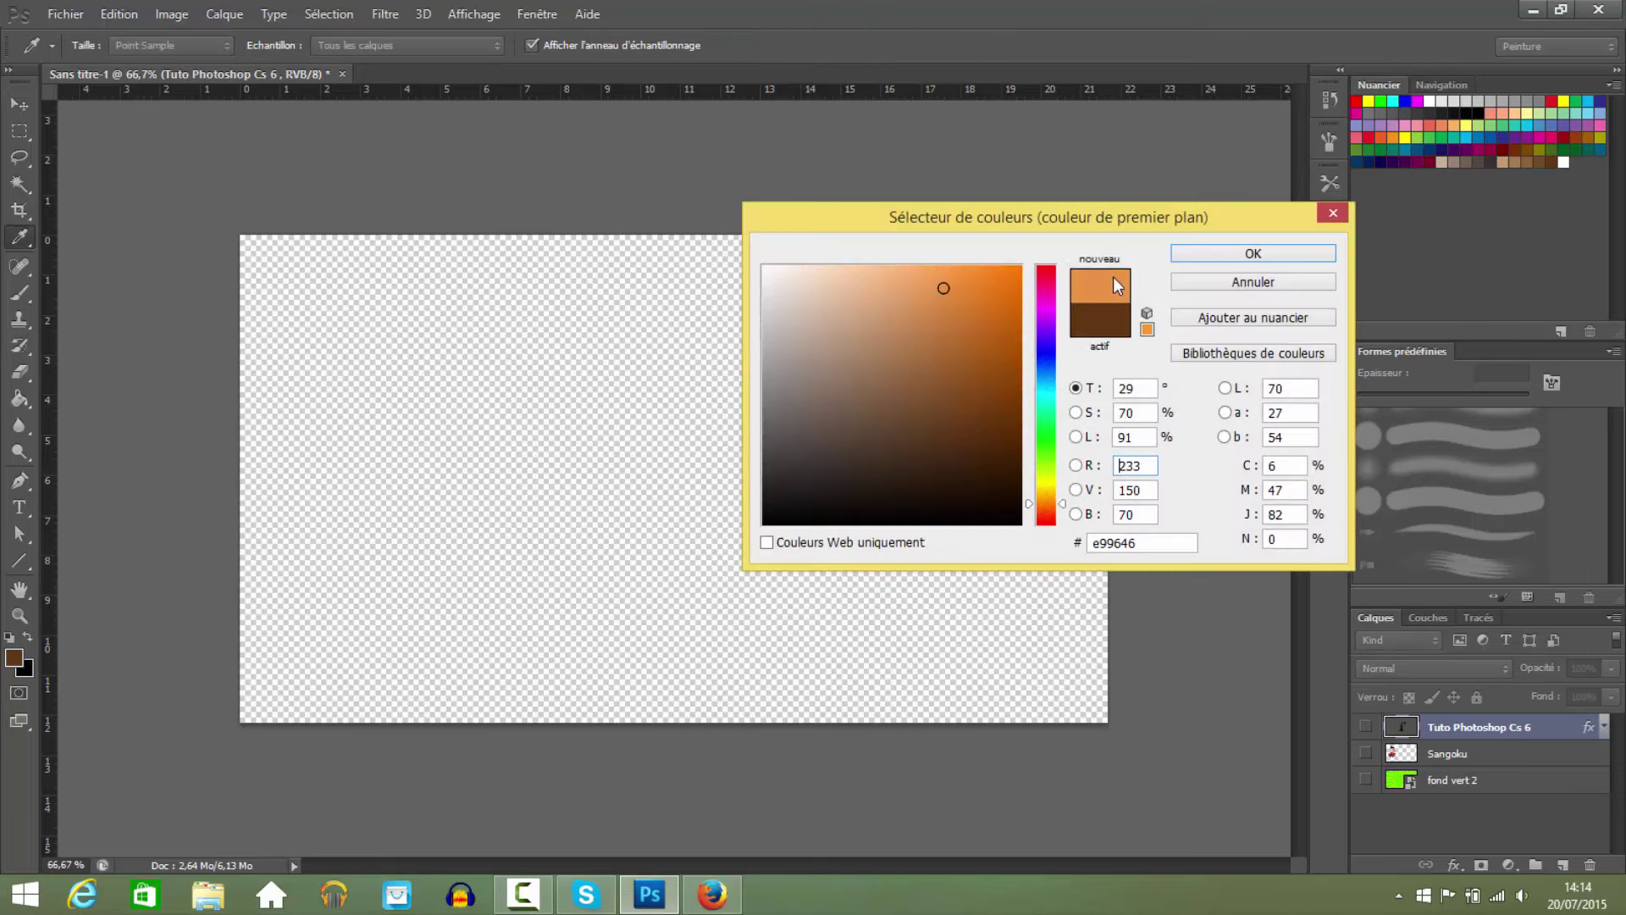
left_click(1220, 254)
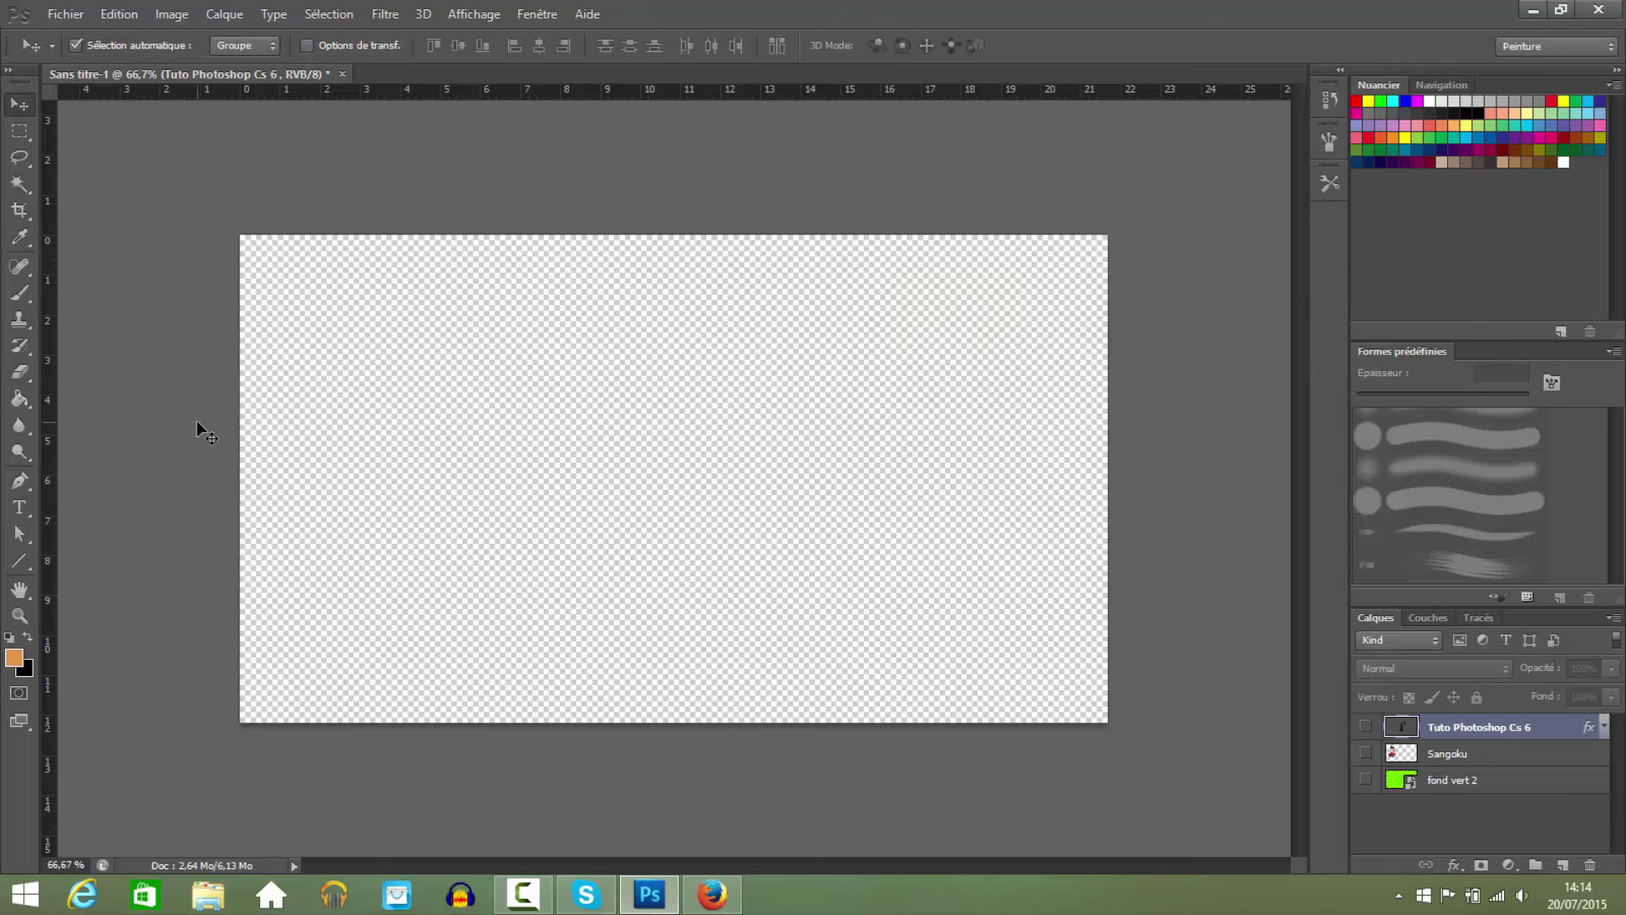
Try to fill the canvas with the Paint Bucket while the hidden title layer is selected.
left_click(20, 398)
left_click(517, 416)
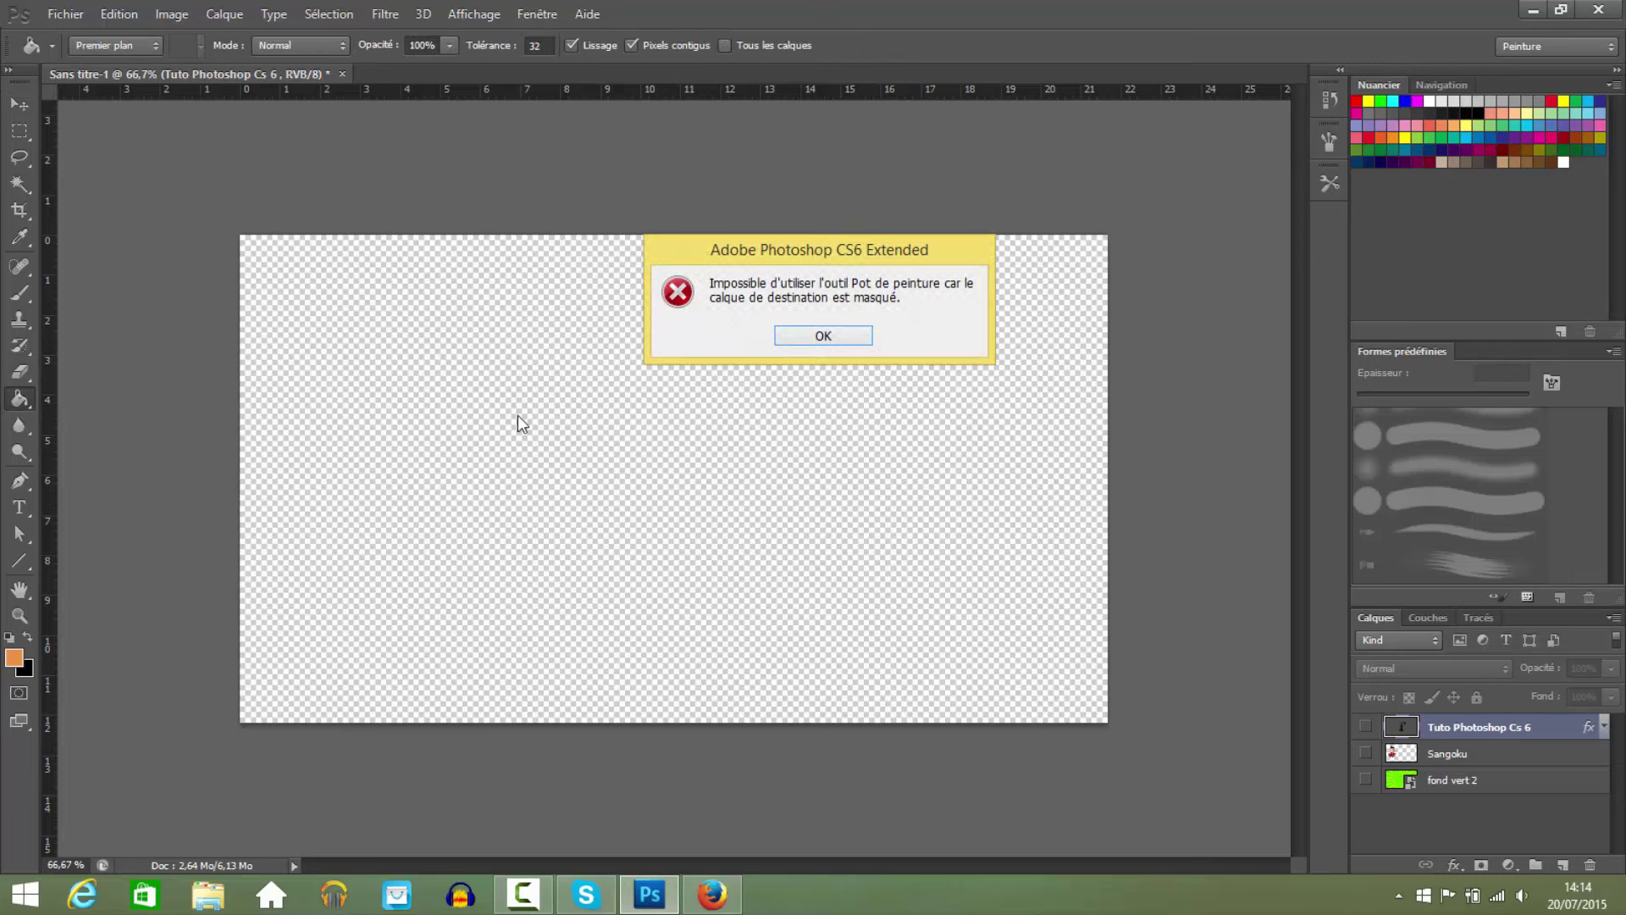
left_click(806, 340)
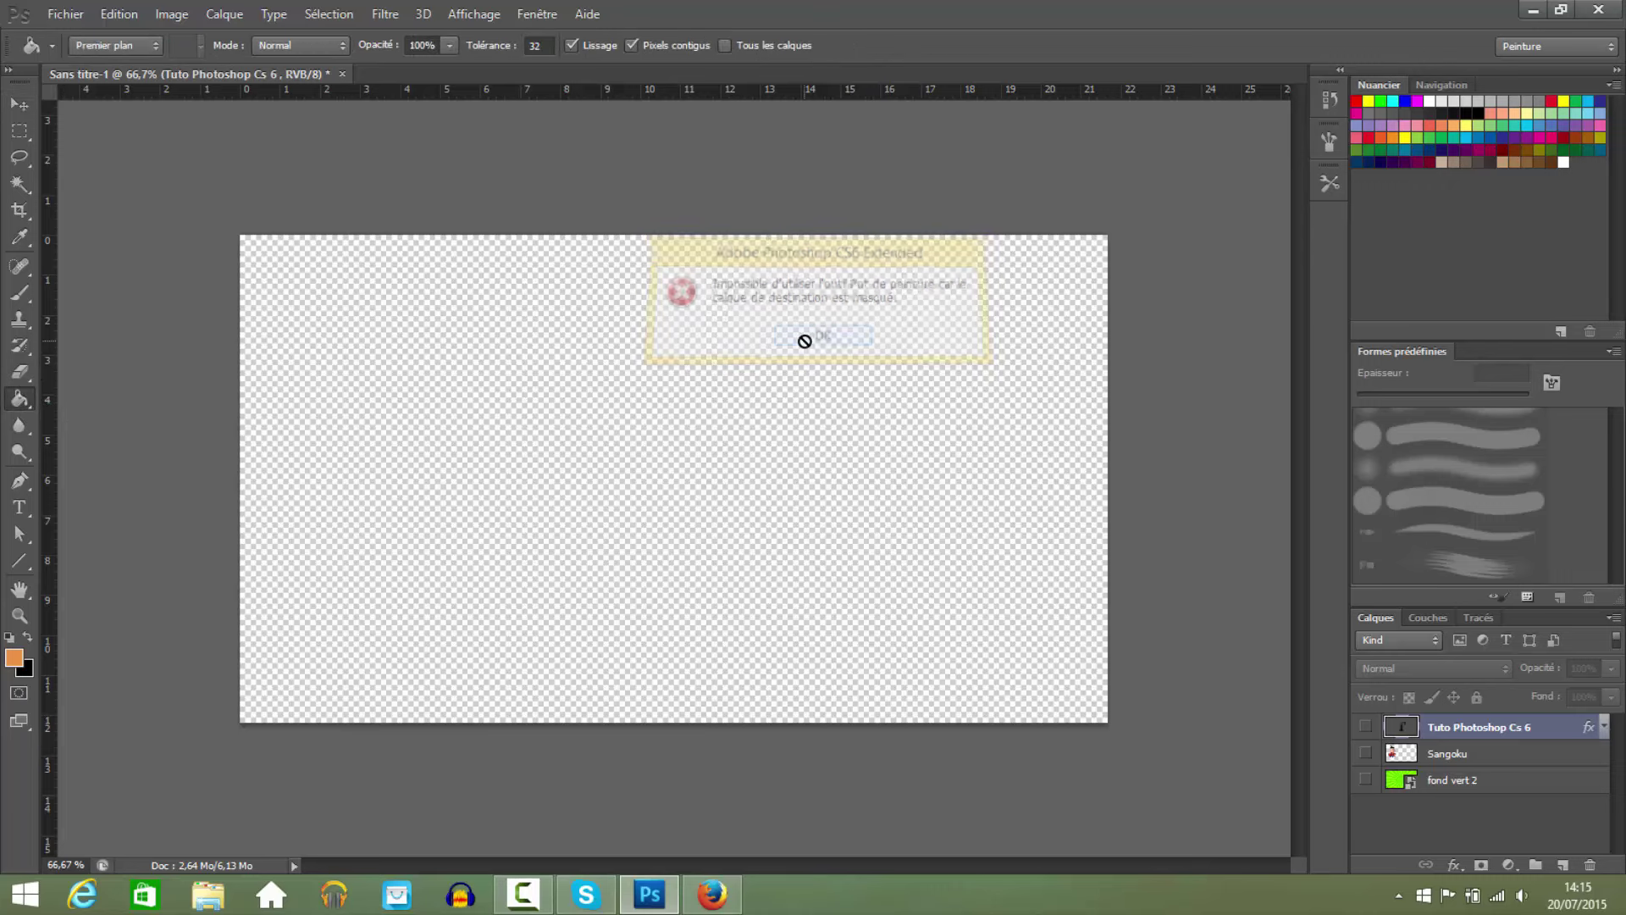
Fill a new layer with the orange foreground colour and place it below the fond vert 2 layer.
left_click(1564, 864)
left_click(637, 428)
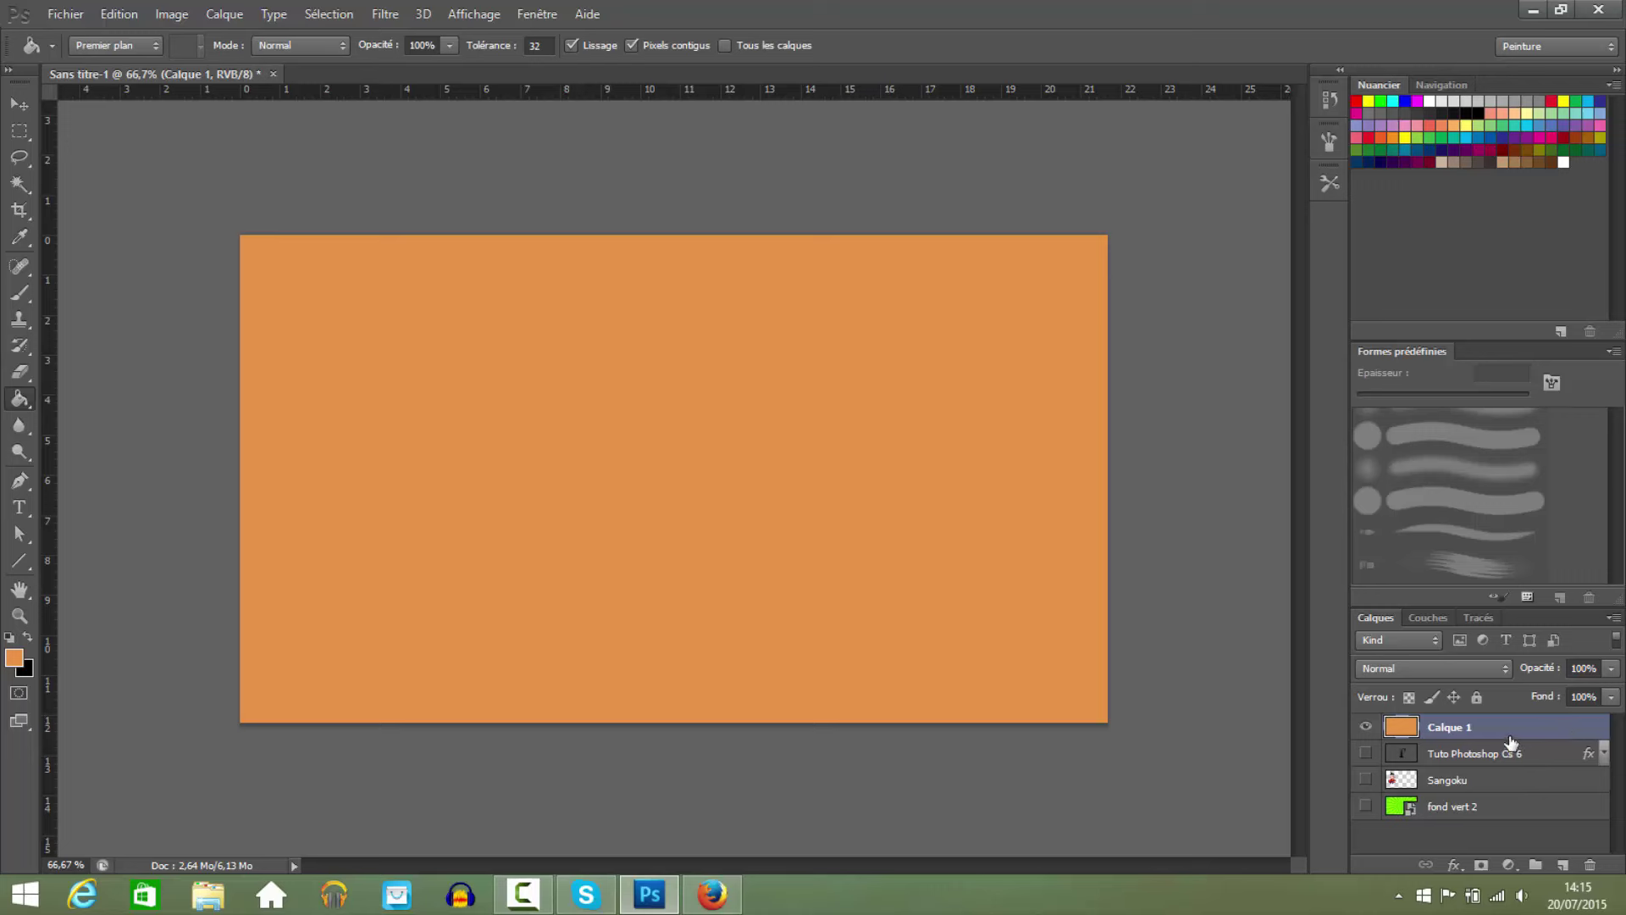
left_click_drag(1512, 742, 1525, 813)
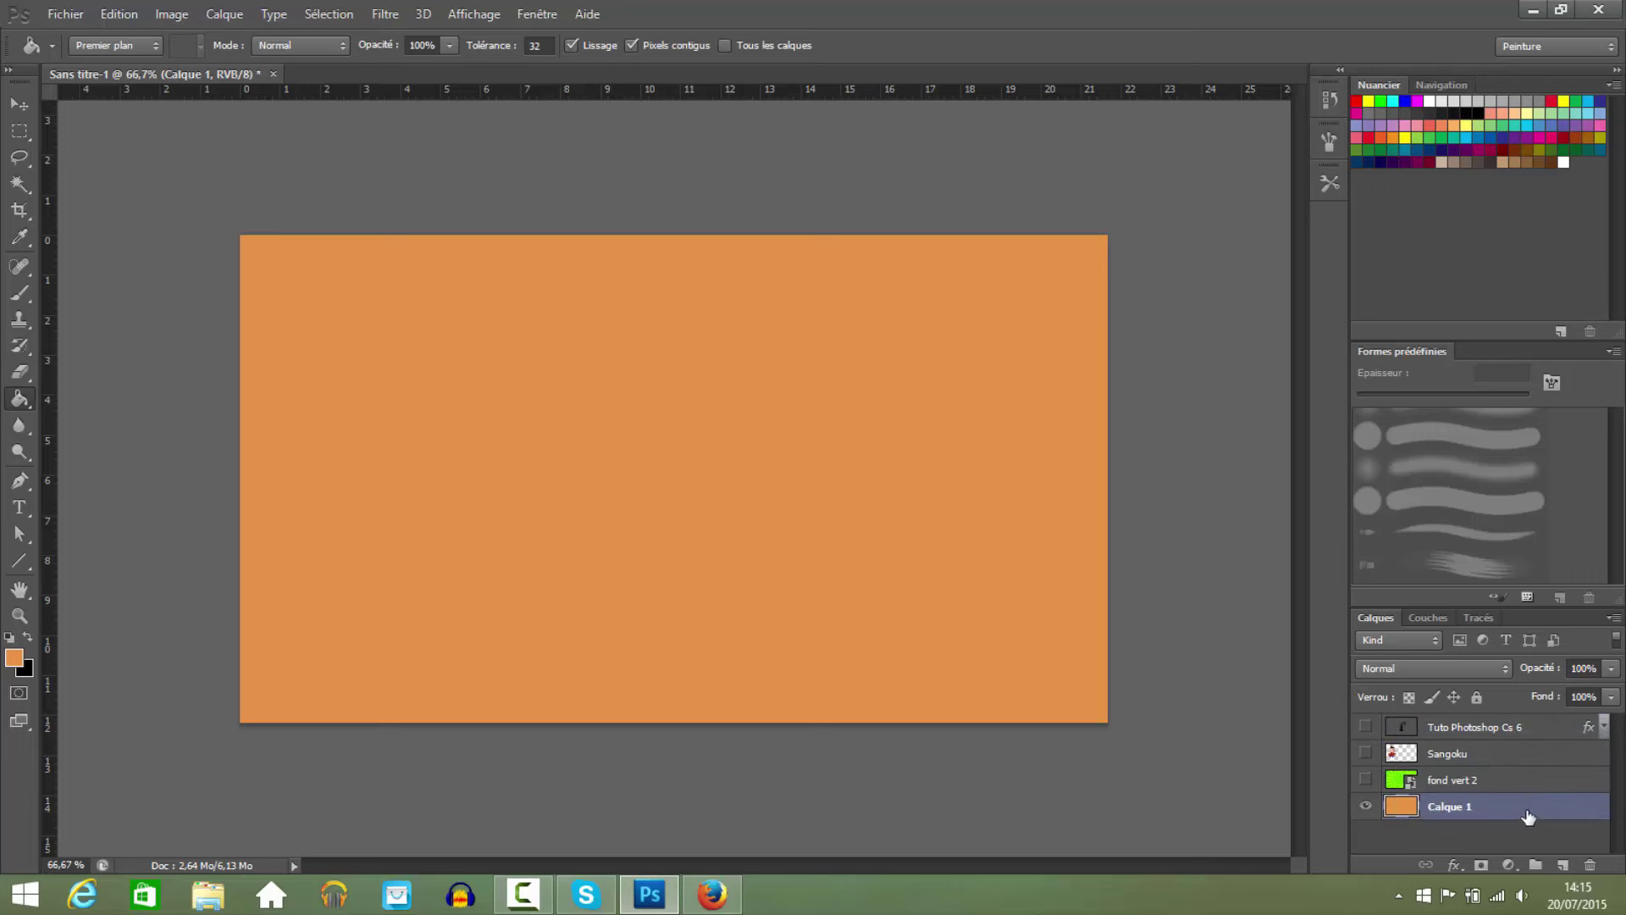
Show the Sangoku and Tuto Photoshop Cs 6 layers again, and briefly show fond vert 2 before hiding it.
left_click(1366, 753)
left_click(1366, 727)
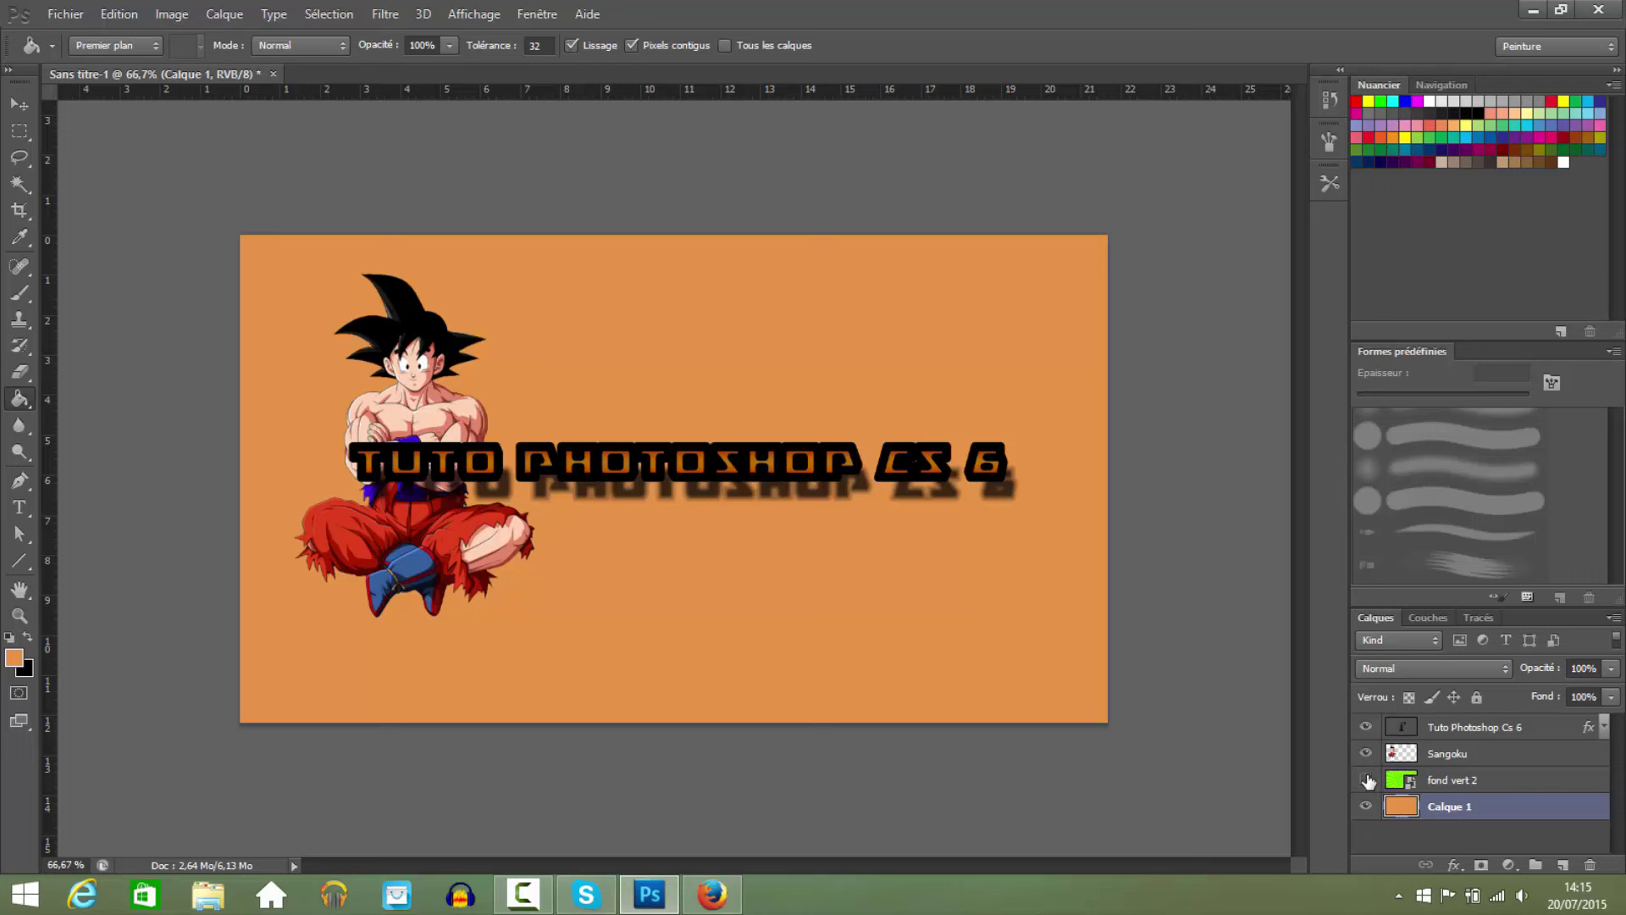
left_click(1366, 779)
left_click(1365, 780)
Open the blending options of Calque 1 and try a Color Overlay on it before turning it off again.
right_click(1450, 811)
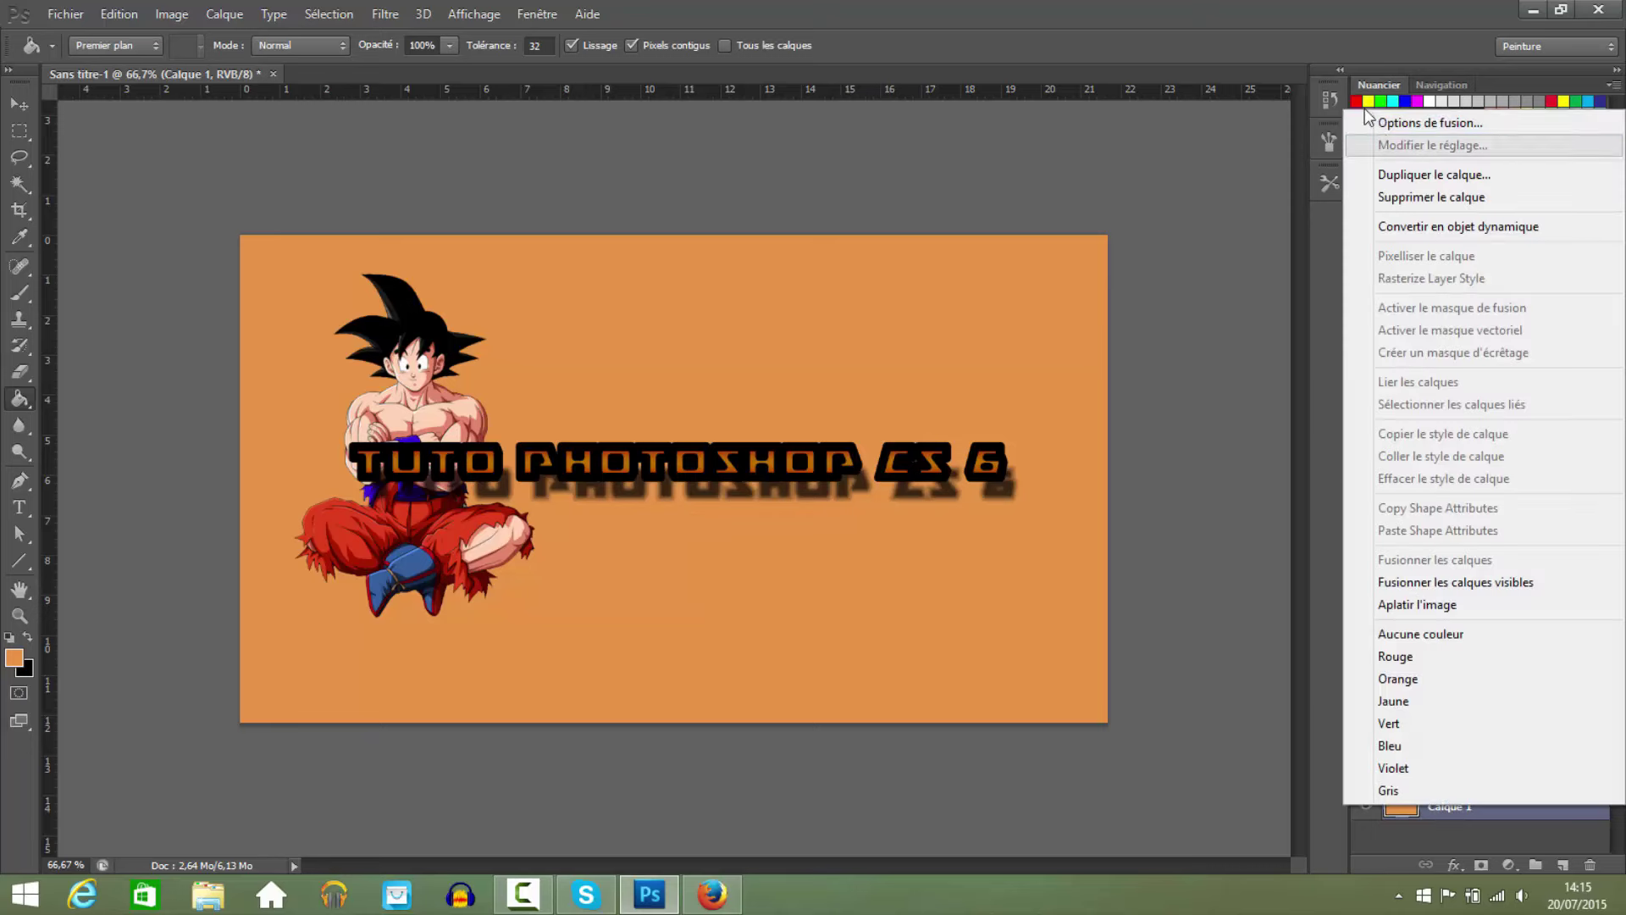
left_click(1389, 118)
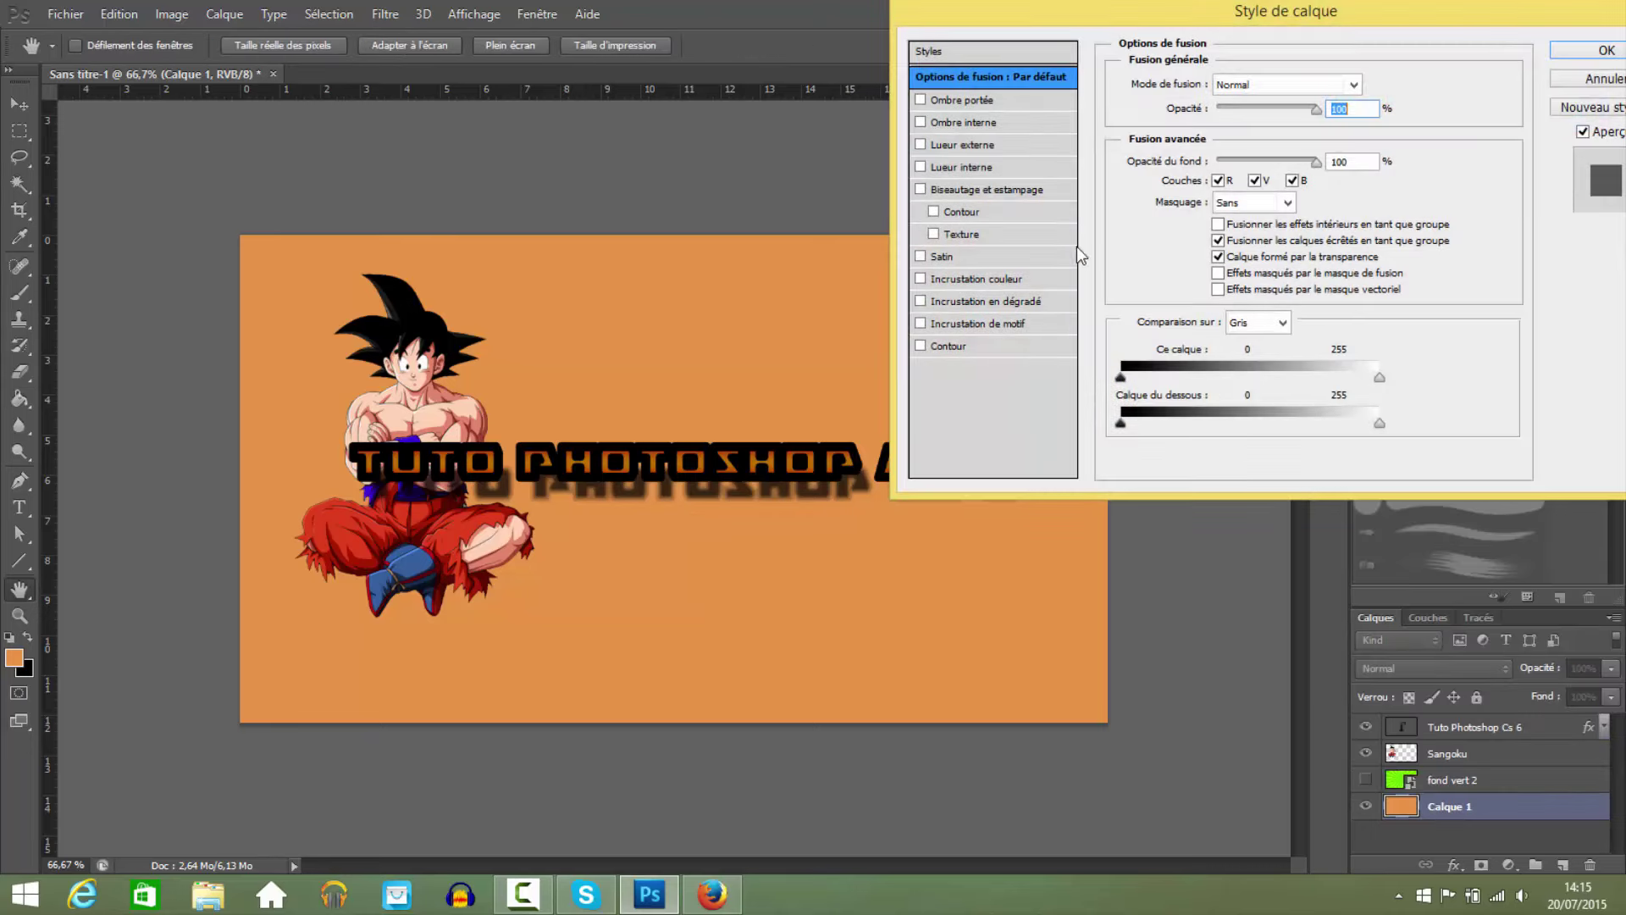
left_click(925, 280)
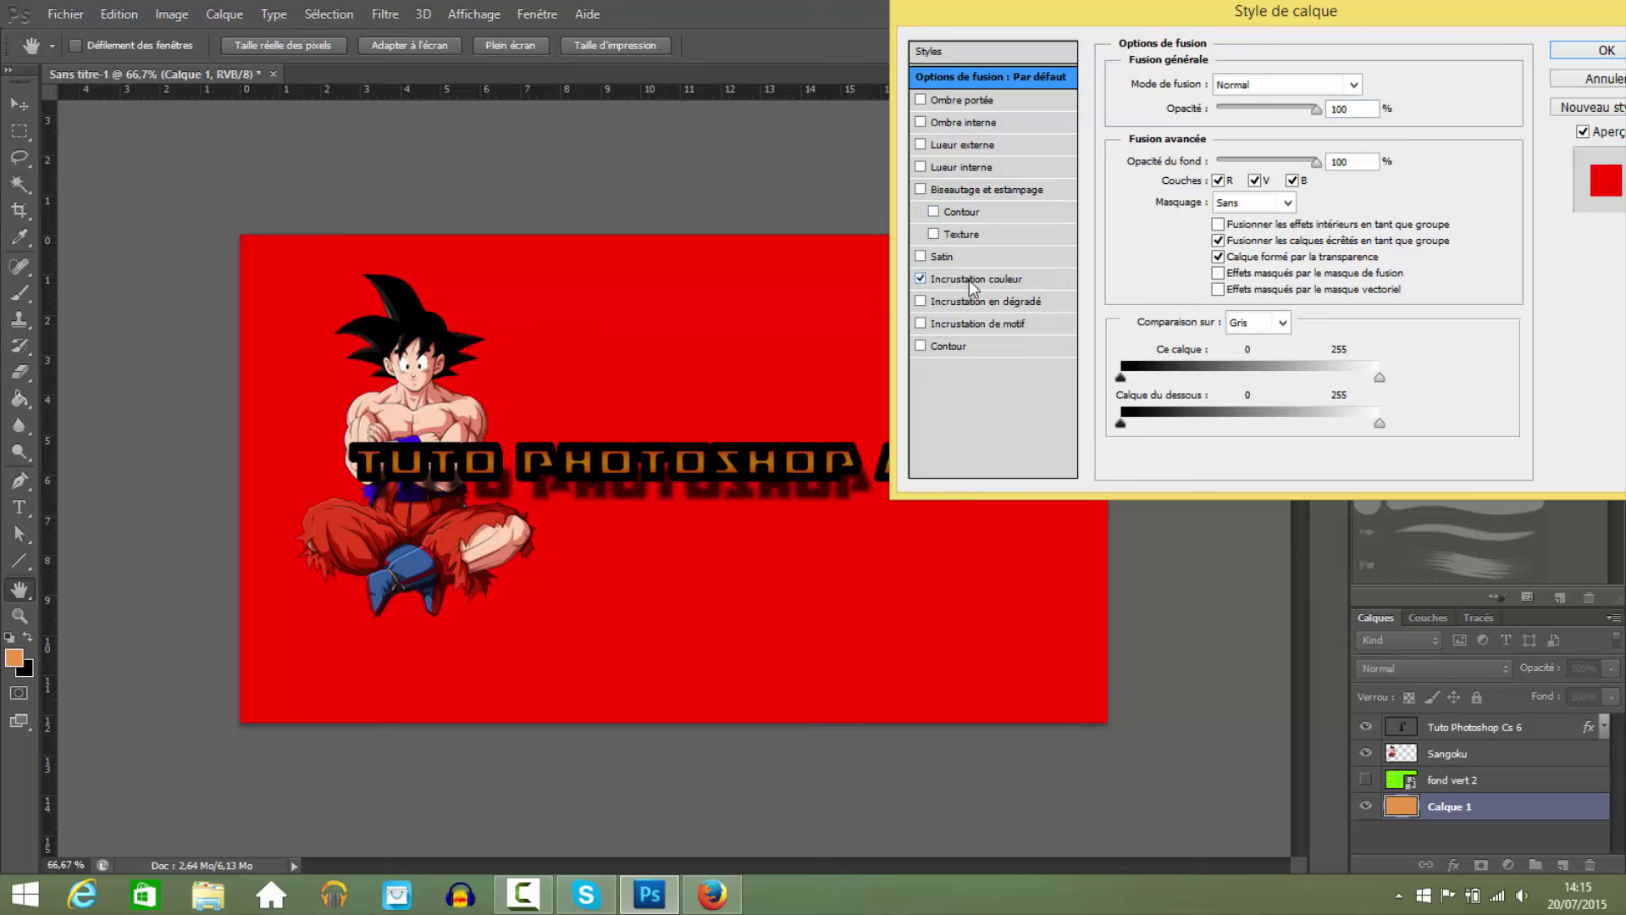
left_click(922, 278)
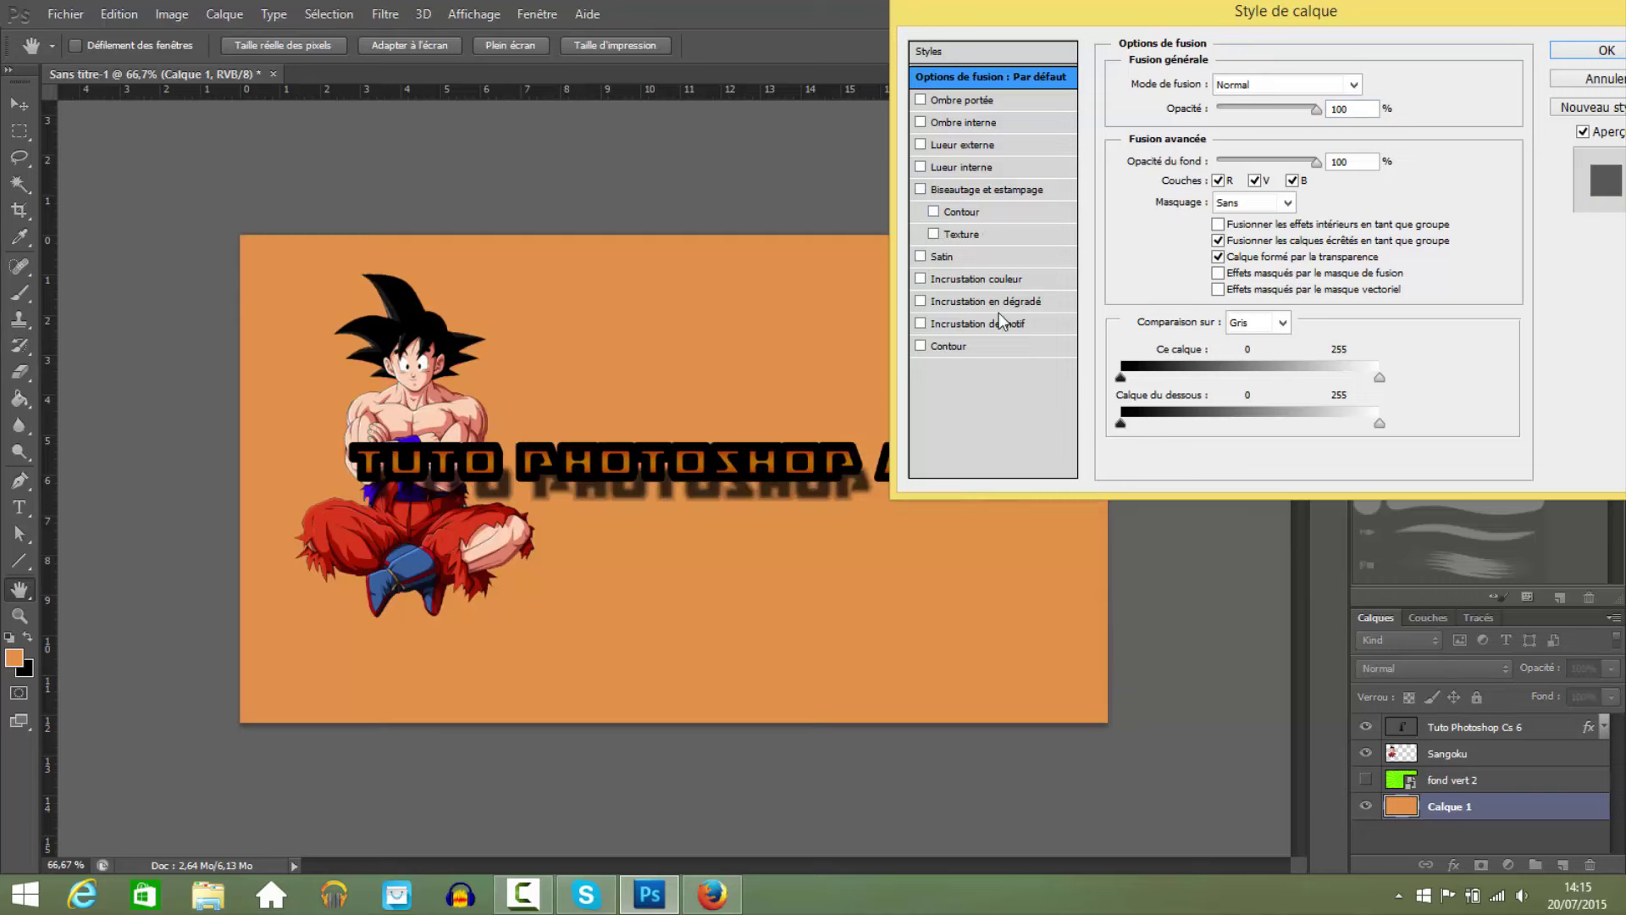
Apply a Gradient Overlay to Calque 1 using the orange-yellow-orange preset at about 45% opacity.
left_click(921, 302)
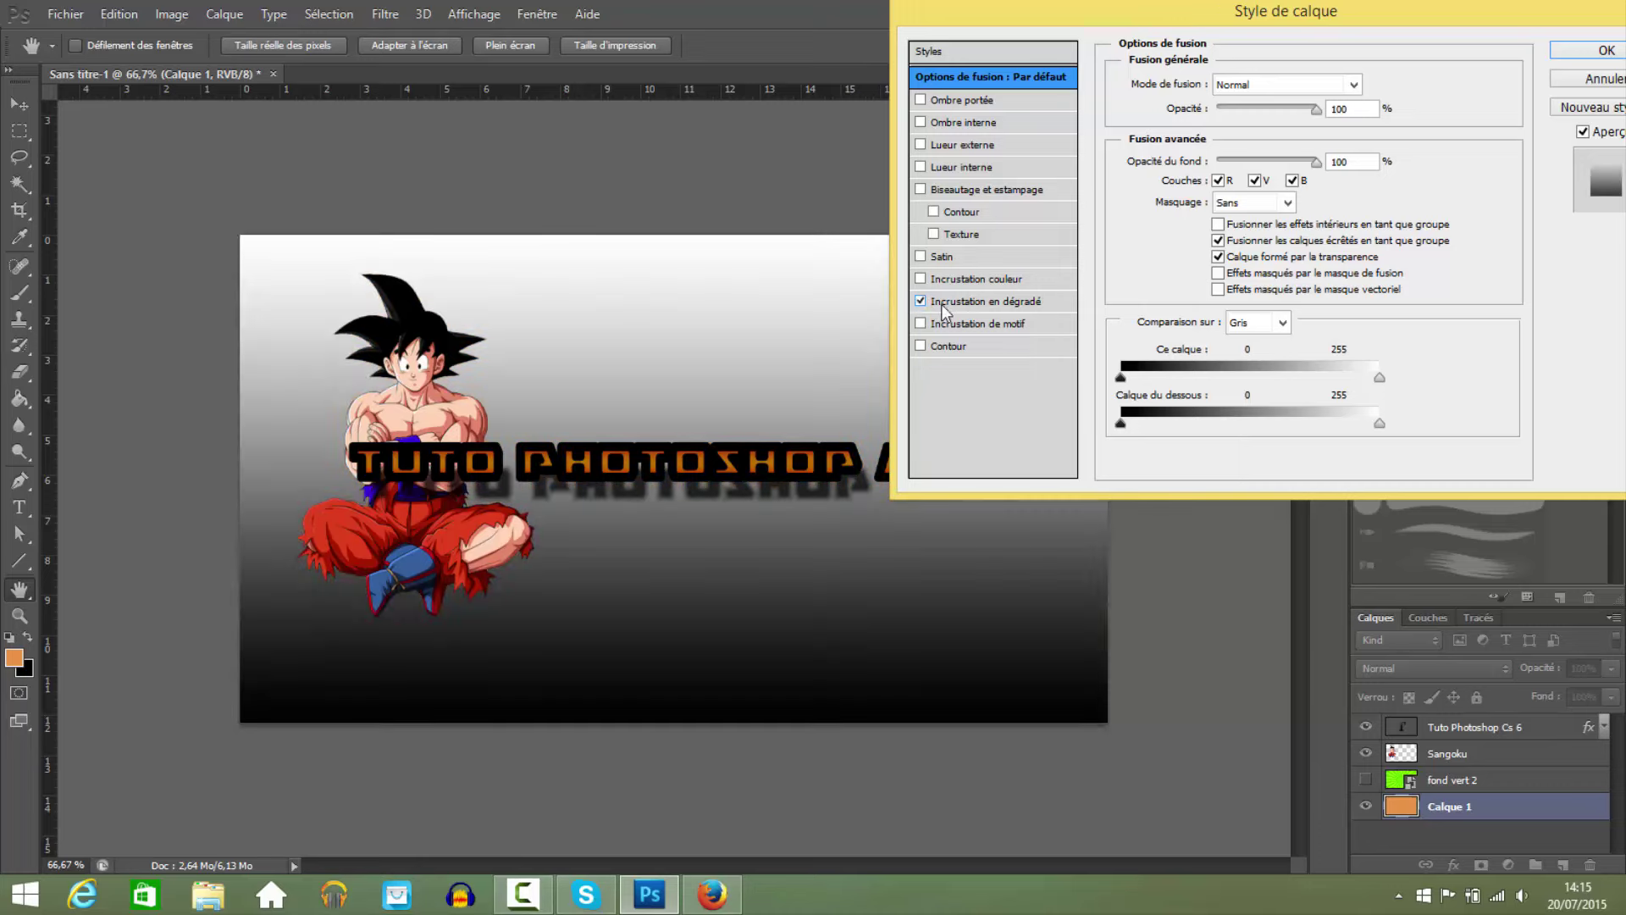
left_click_drag(1225, 26, 892, 86)
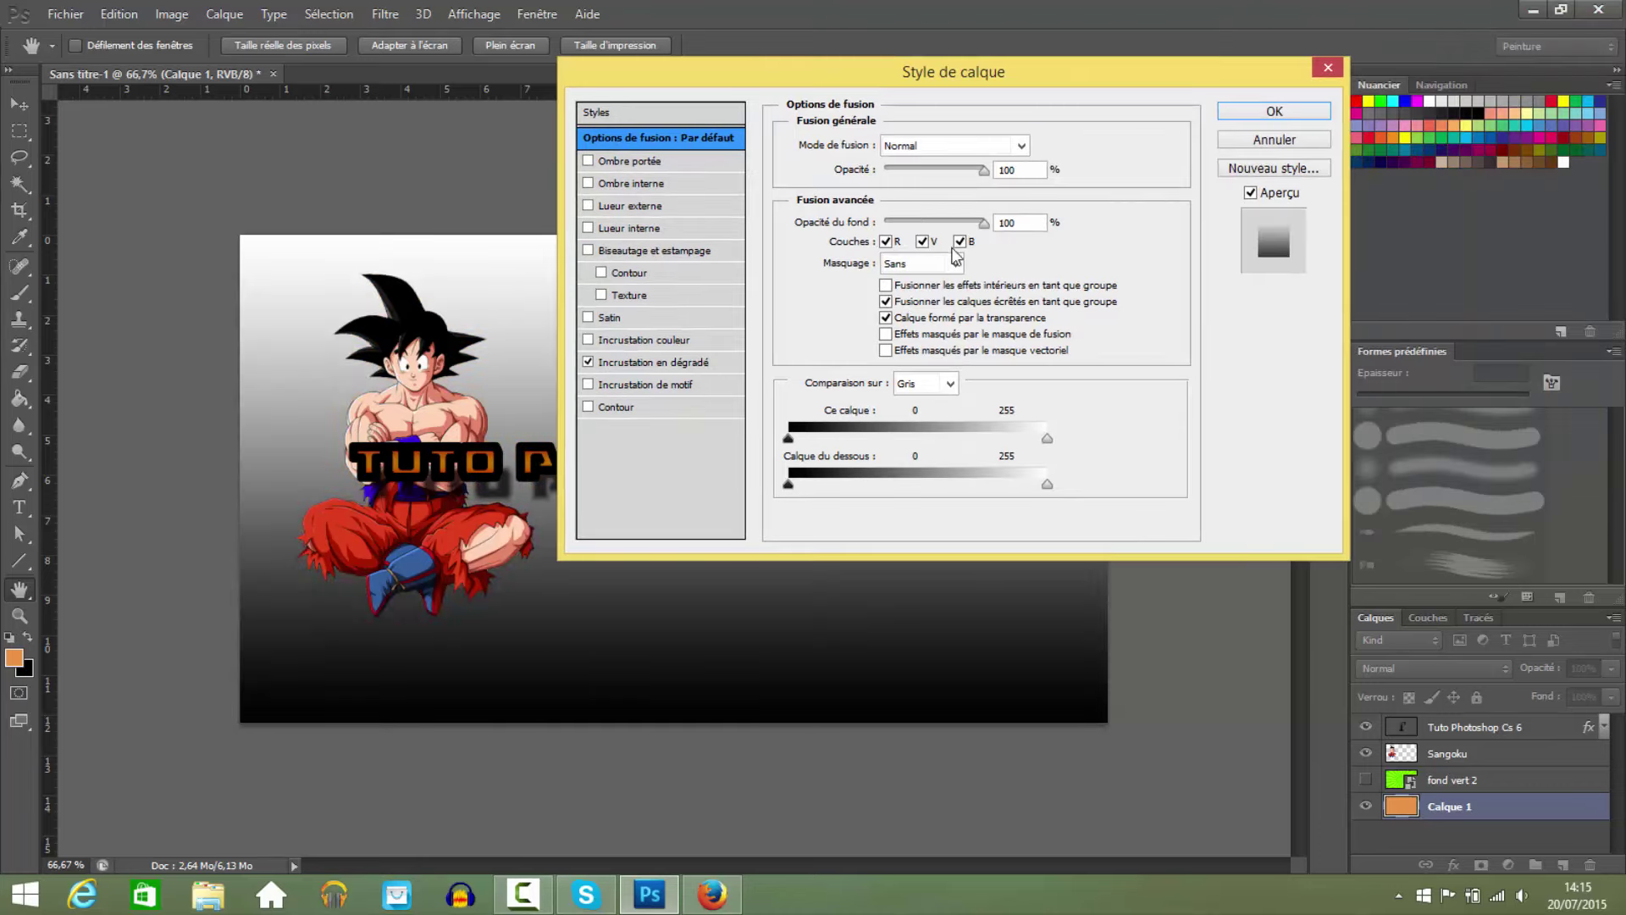
left_click(682, 364)
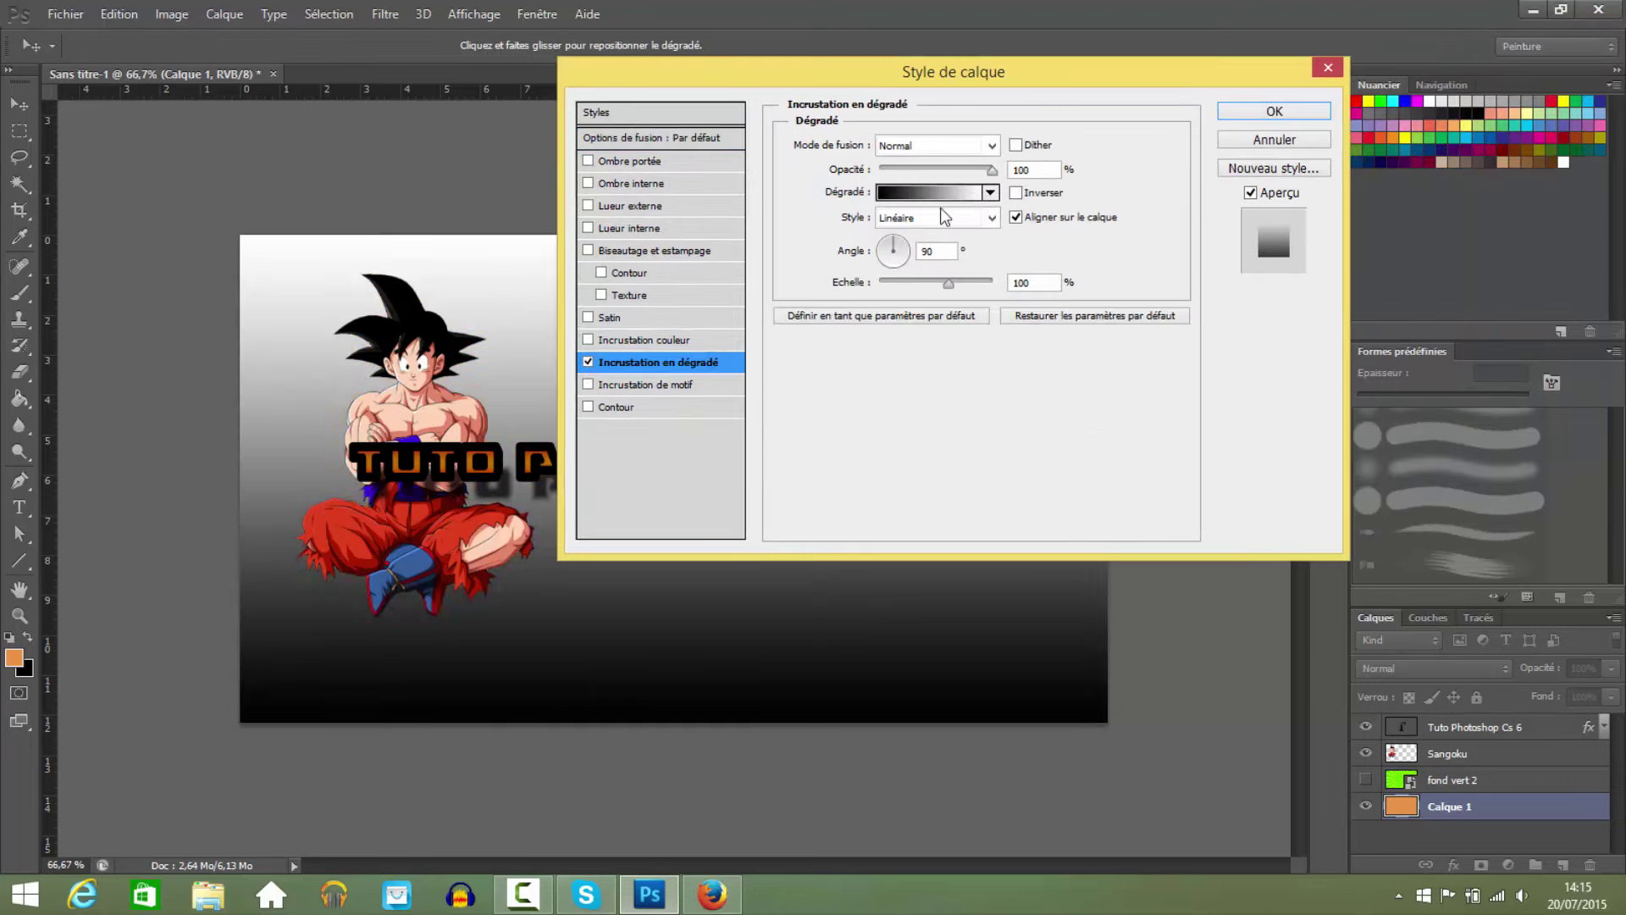
left_click(989, 192)
left_click(934, 266)
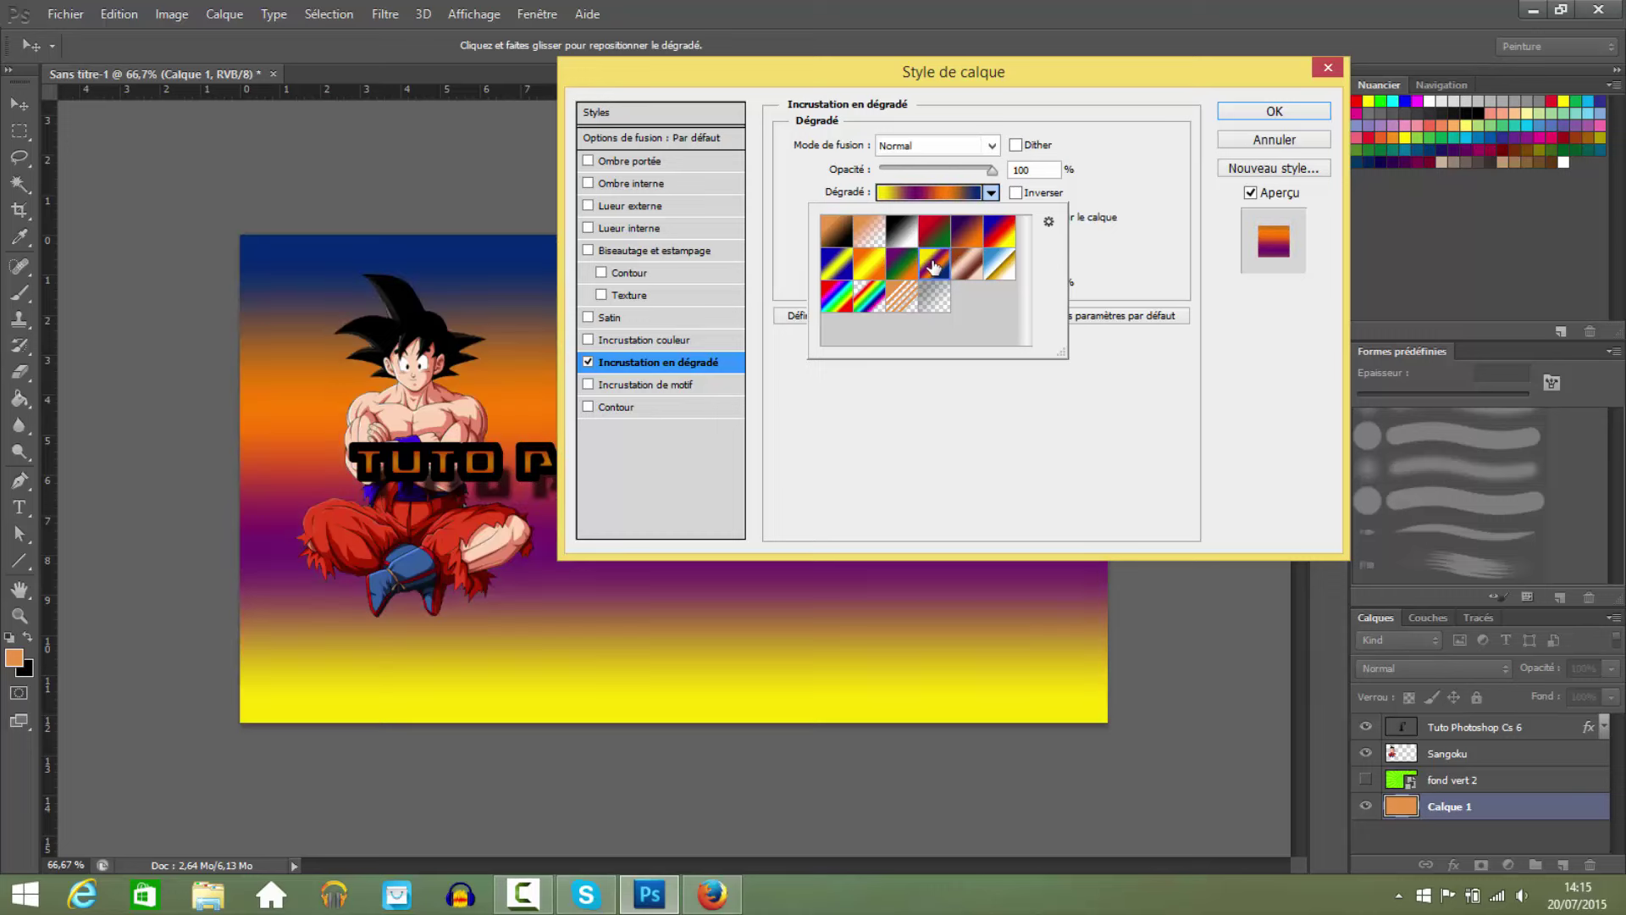
left_click(875, 267)
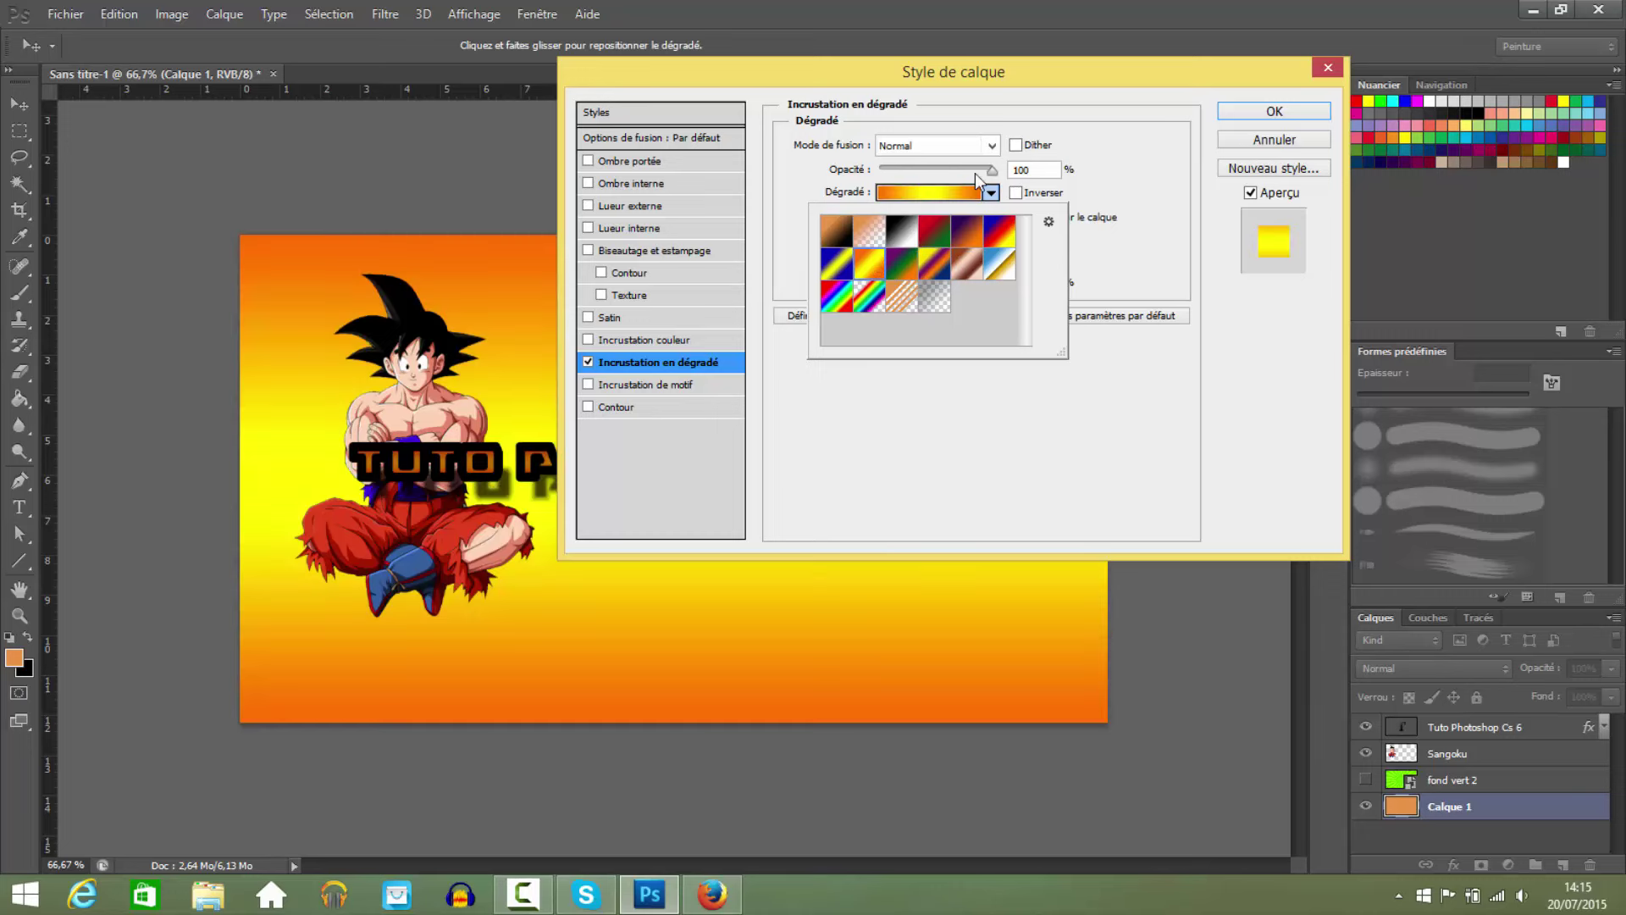
left_click_drag(991, 171, 930, 171)
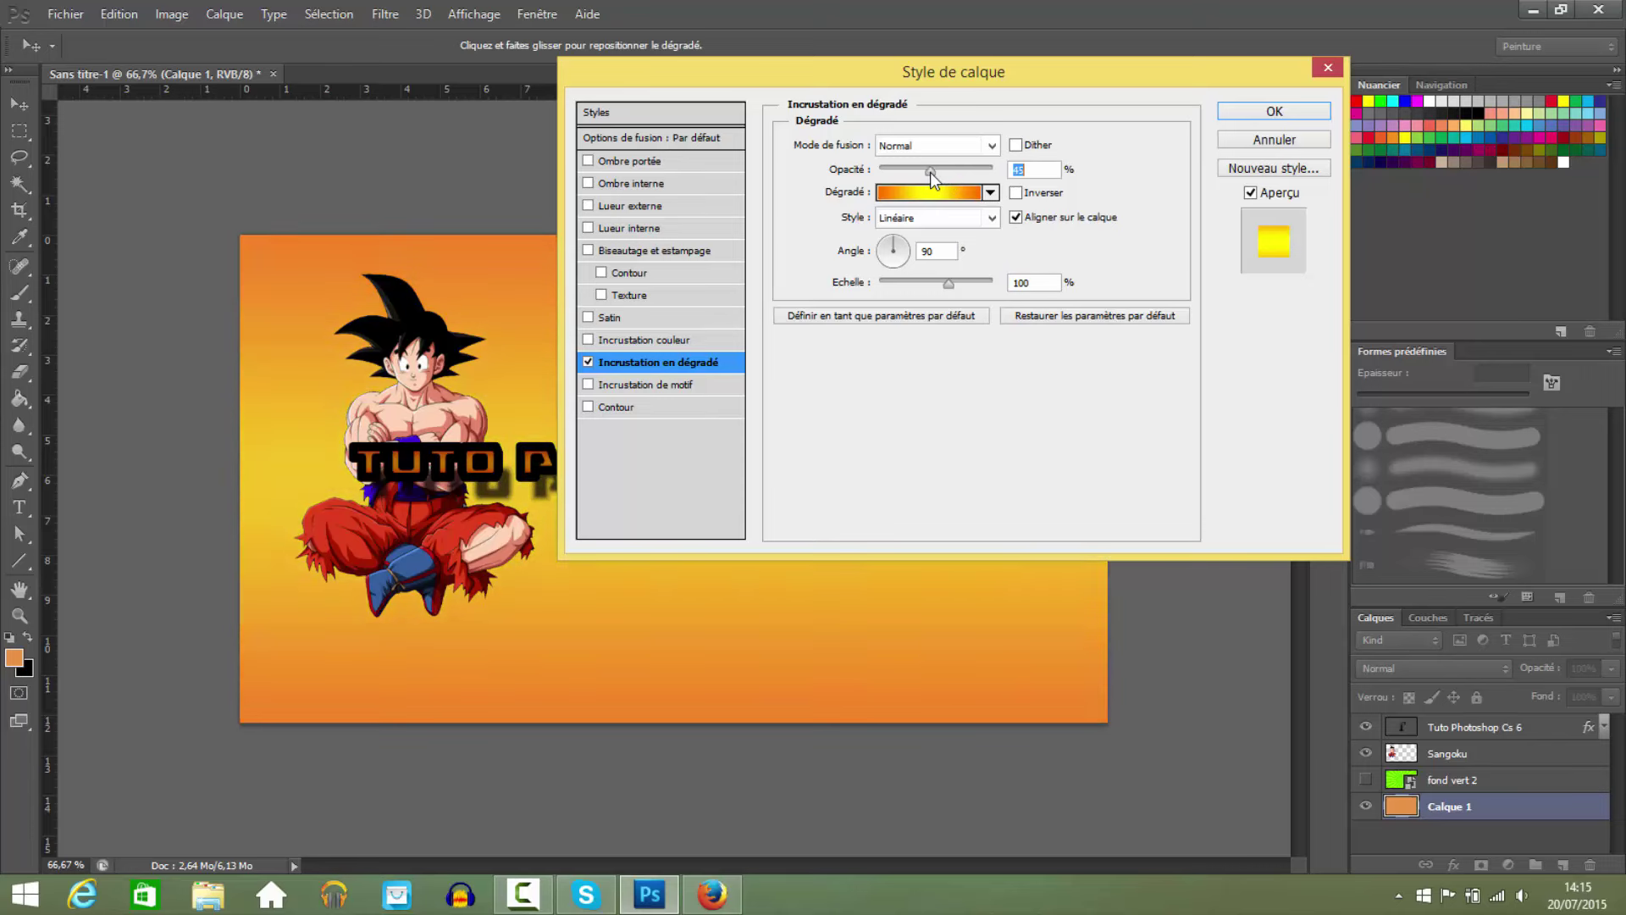
left_click(1275, 111)
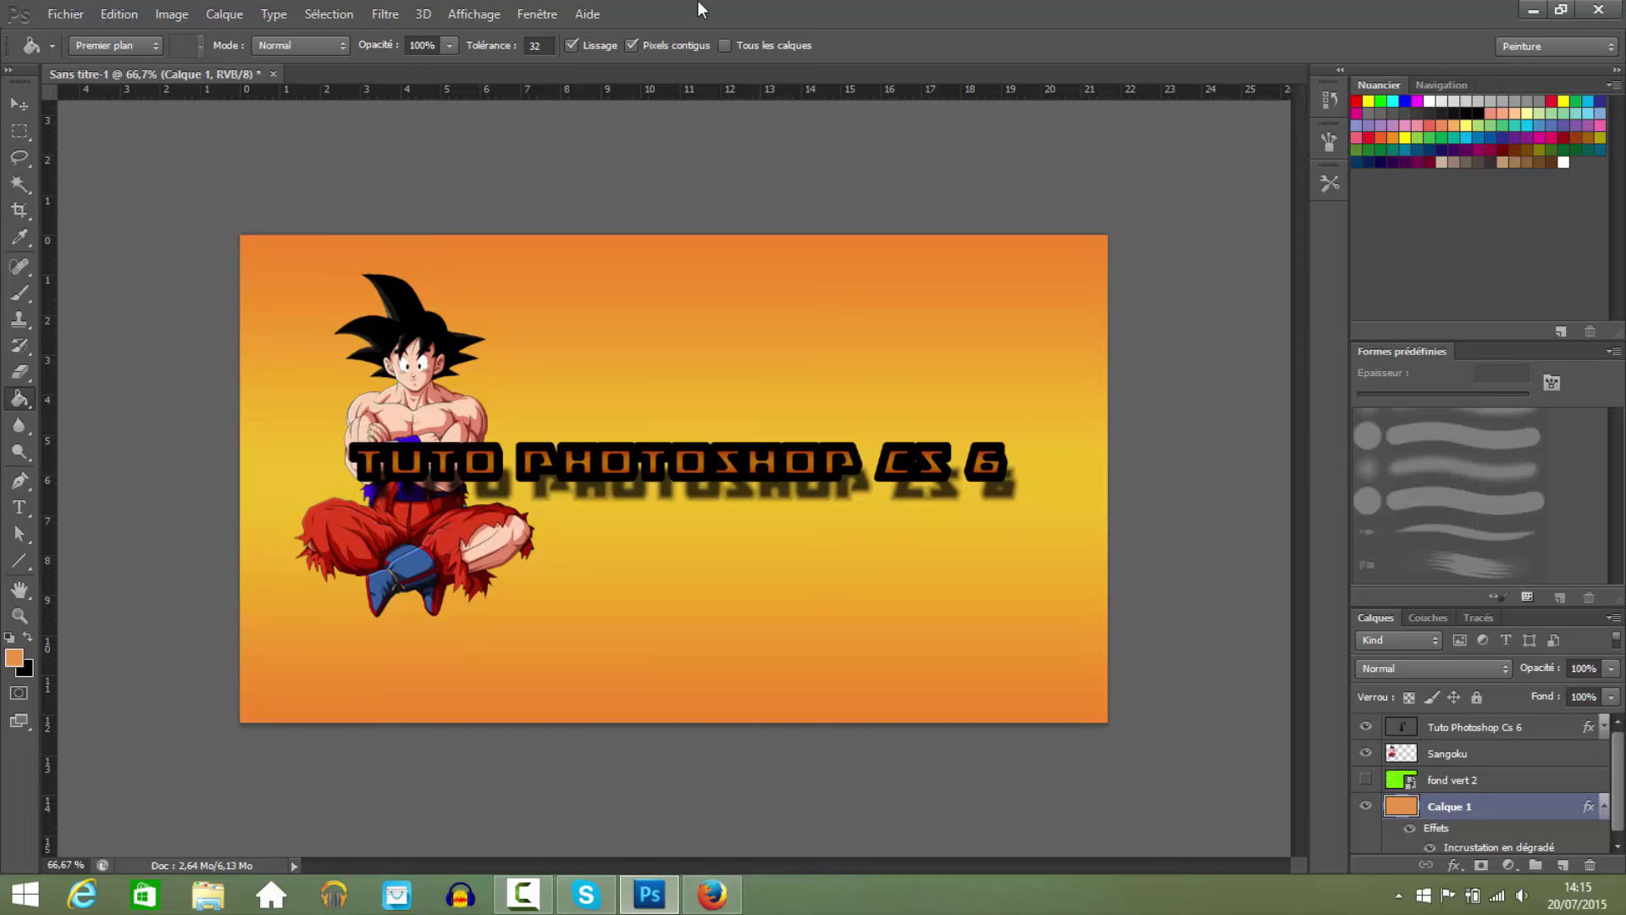
Go through the editing and selection tools and activate the Move tool.
left_click(22, 377)
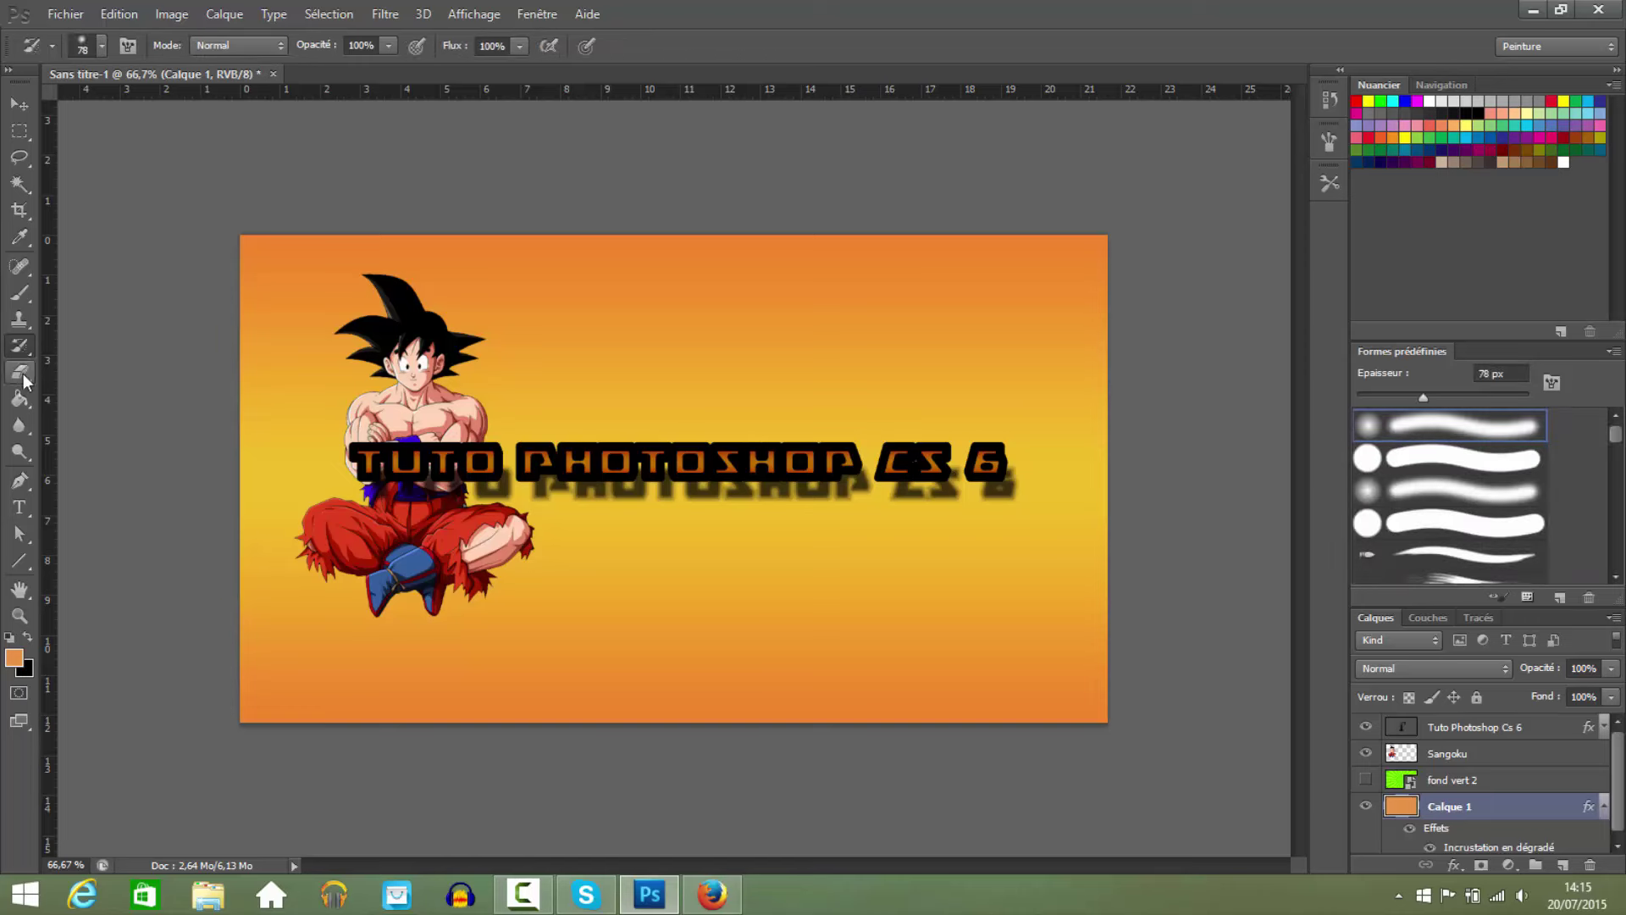
left_click(21, 345)
left_click(21, 320)
left_click(21, 292)
left_click(20, 266)
left_click(22, 239)
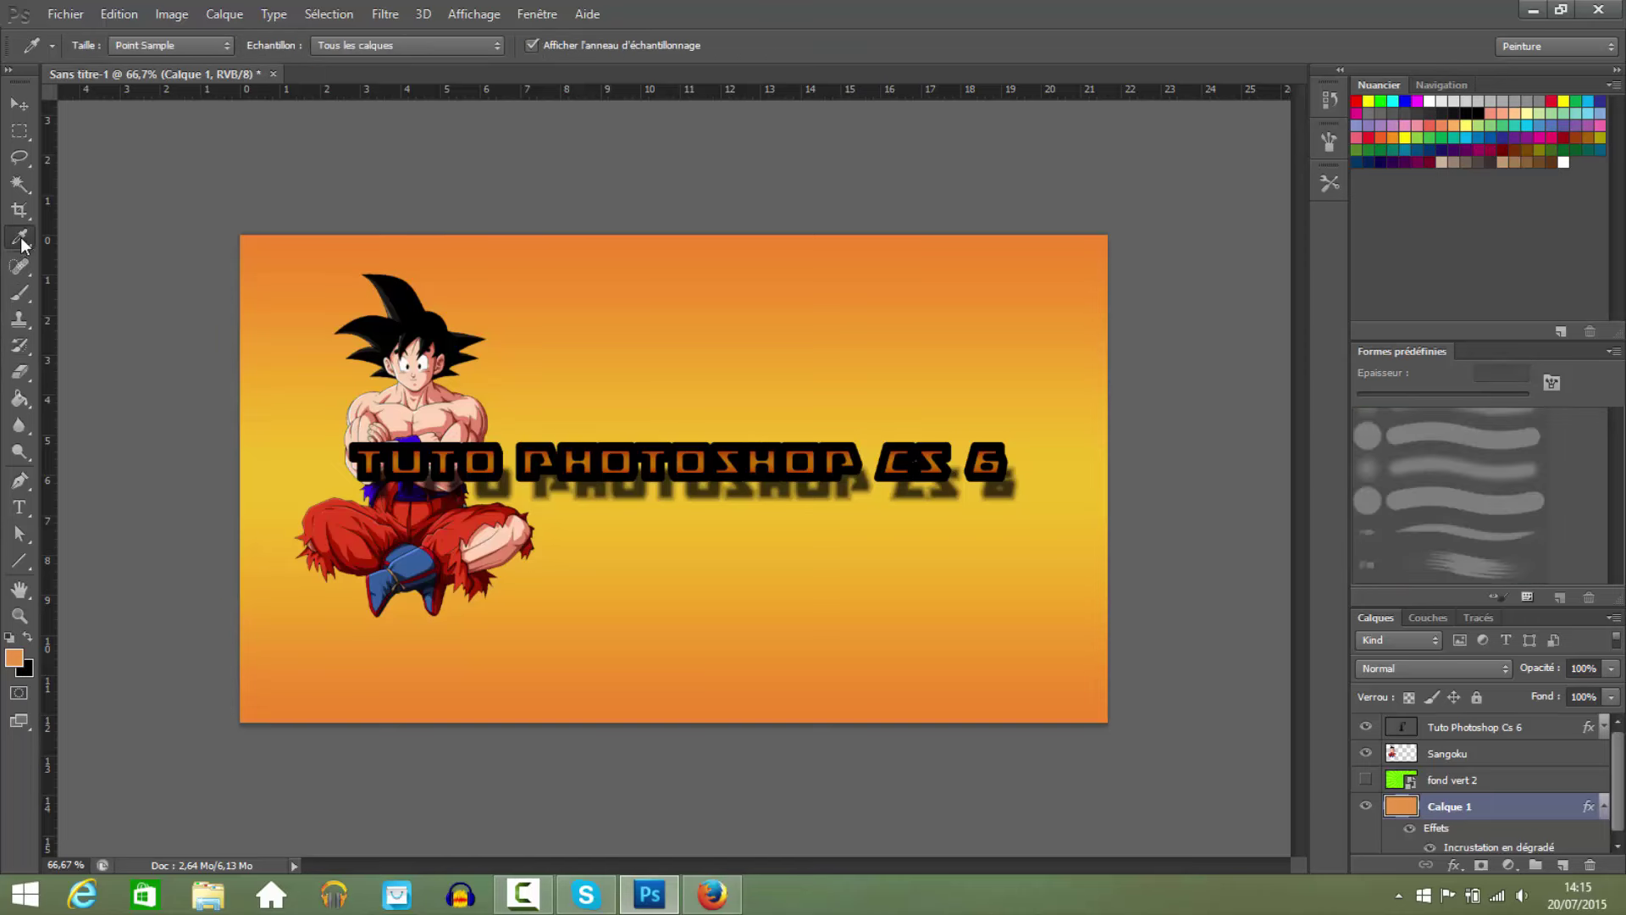
left_click(20, 210)
left_click(20, 183)
left_click(21, 157)
left_click(20, 131)
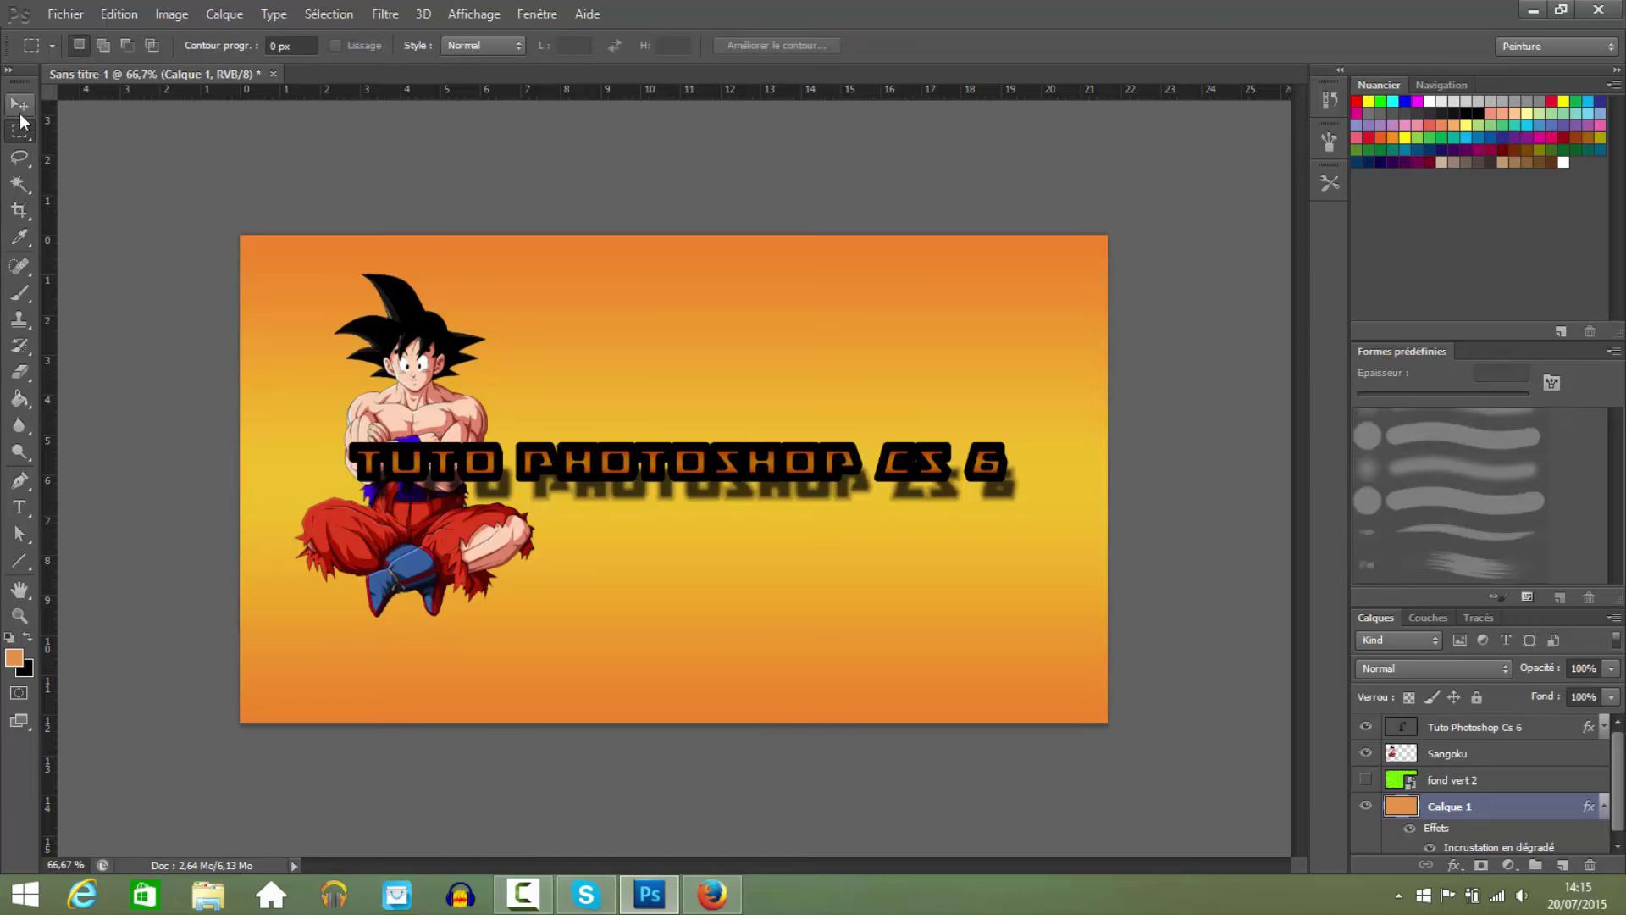
left_click(21, 105)
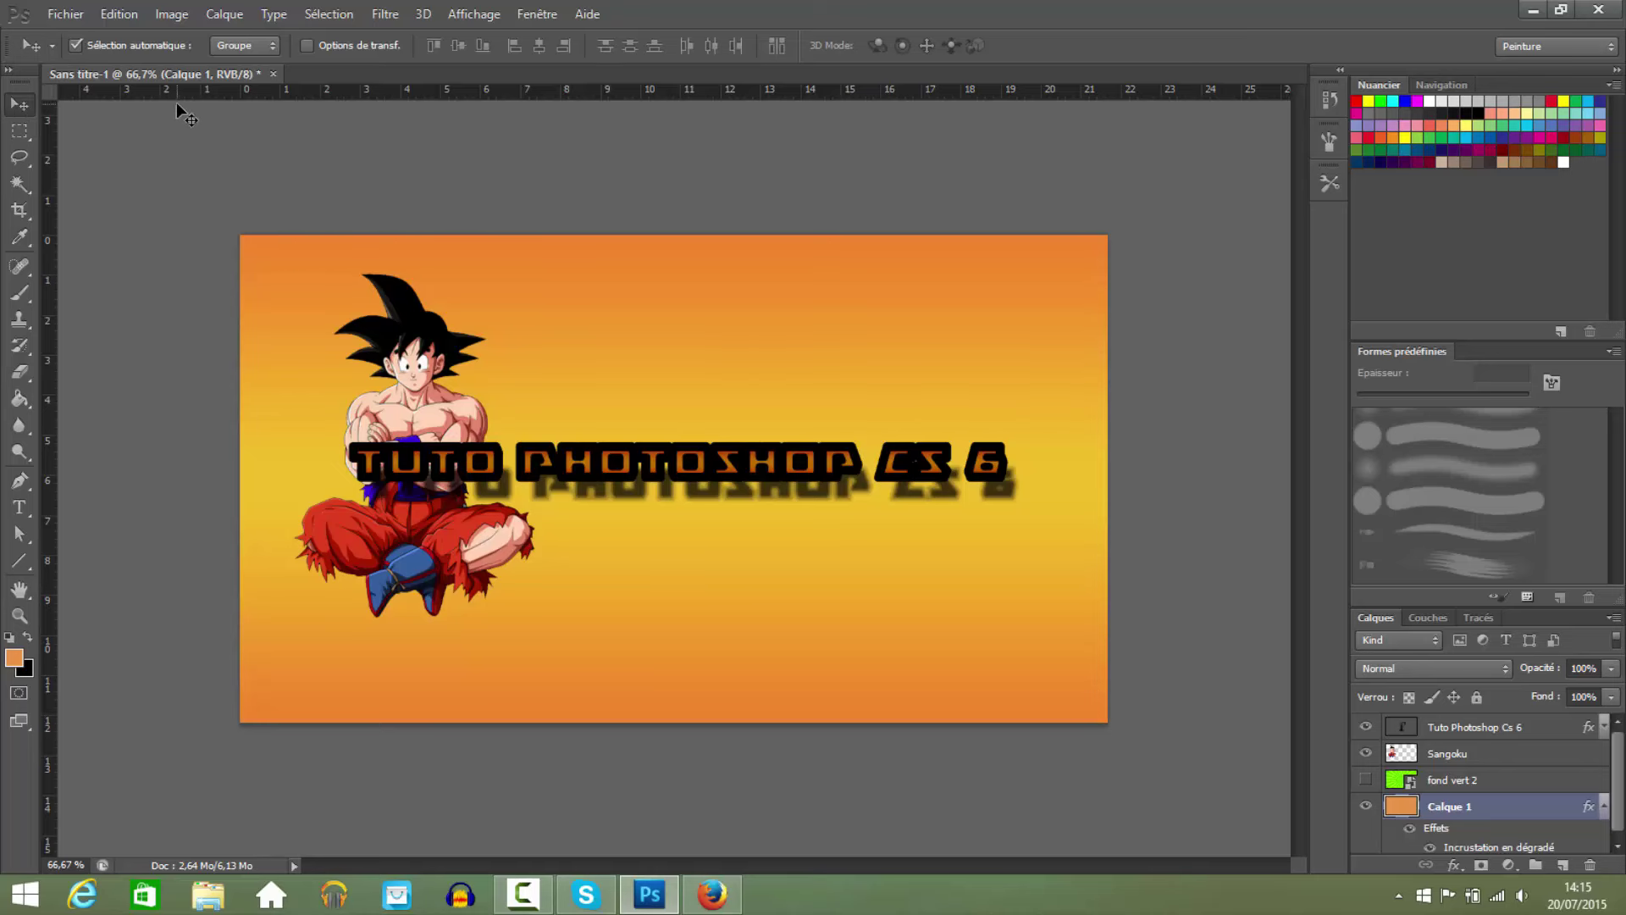
left_click(65, 14)
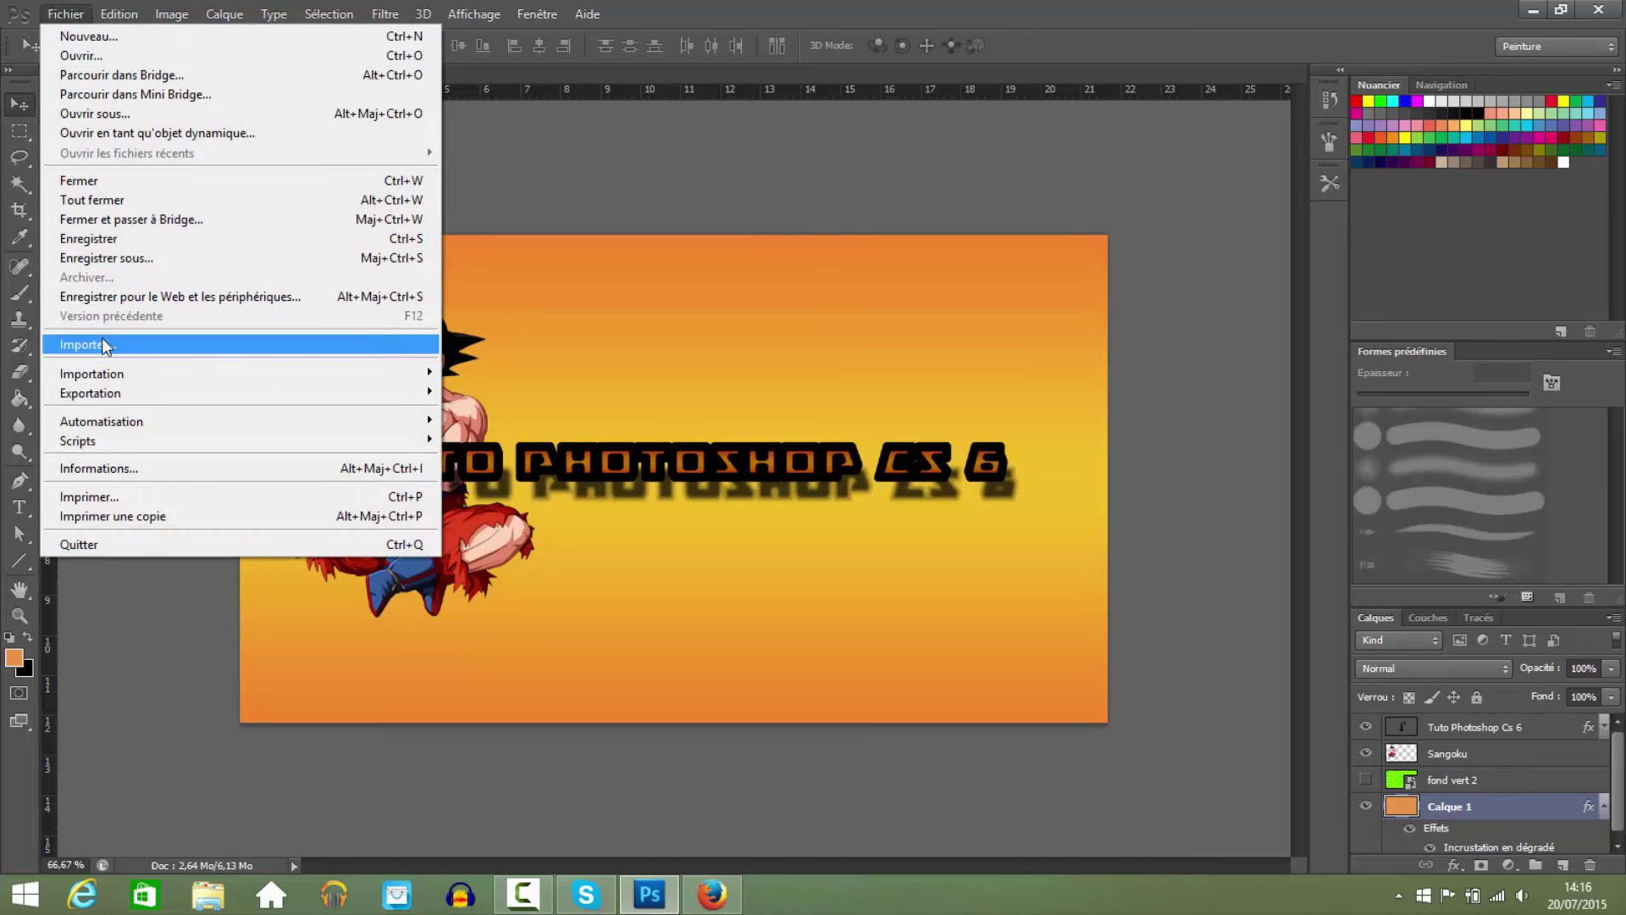
left_click(561, 191)
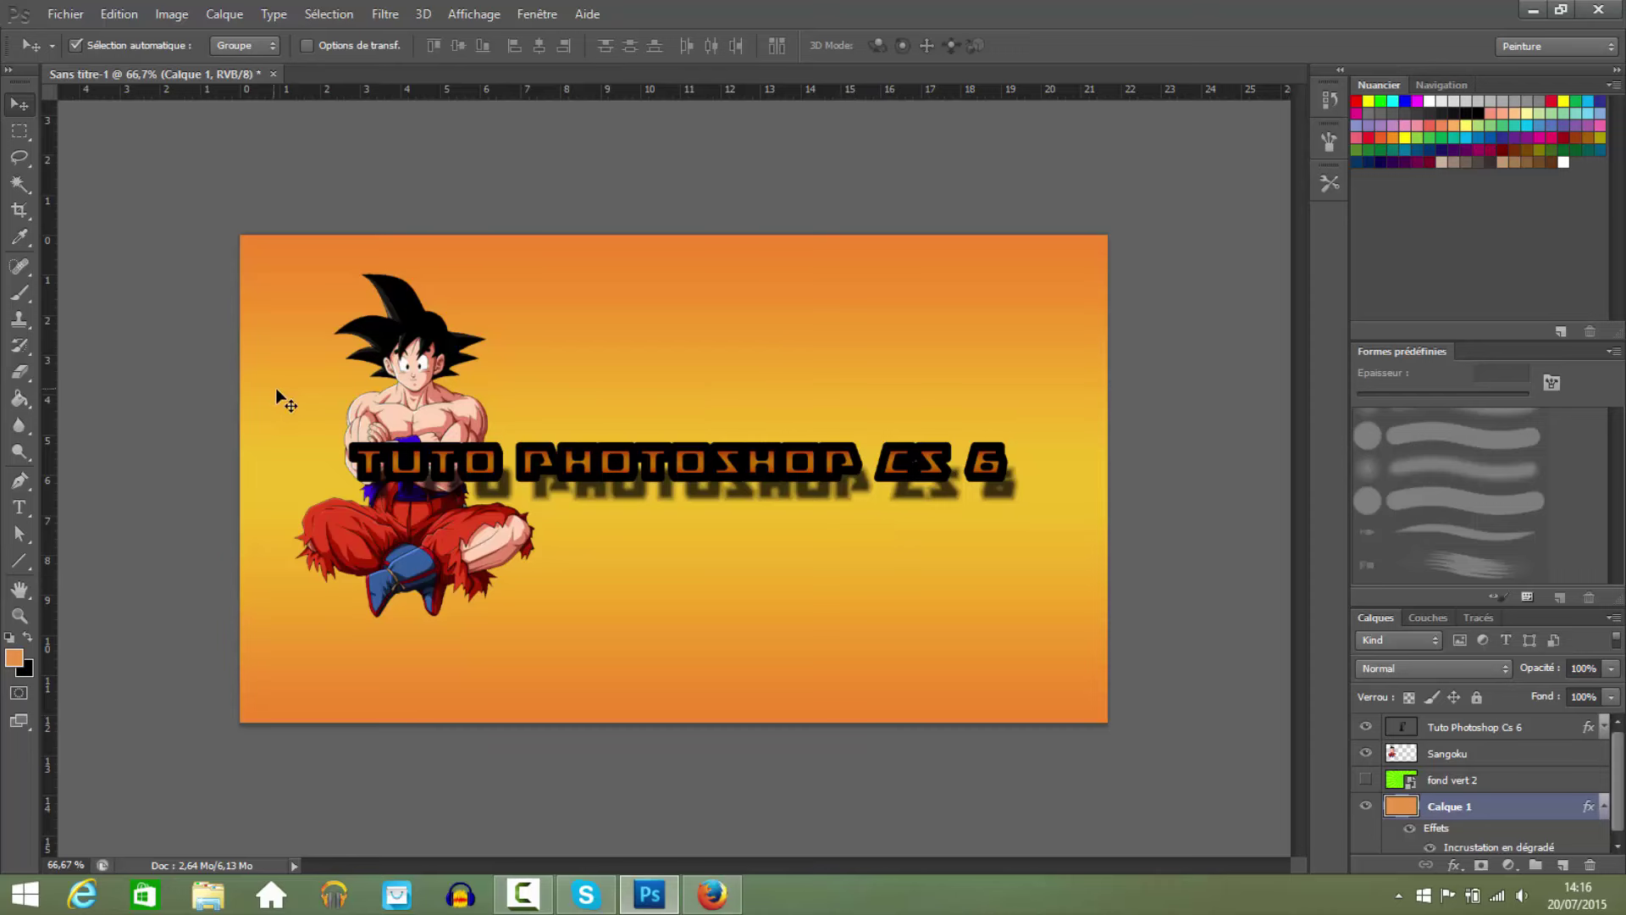
left_click(64, 14)
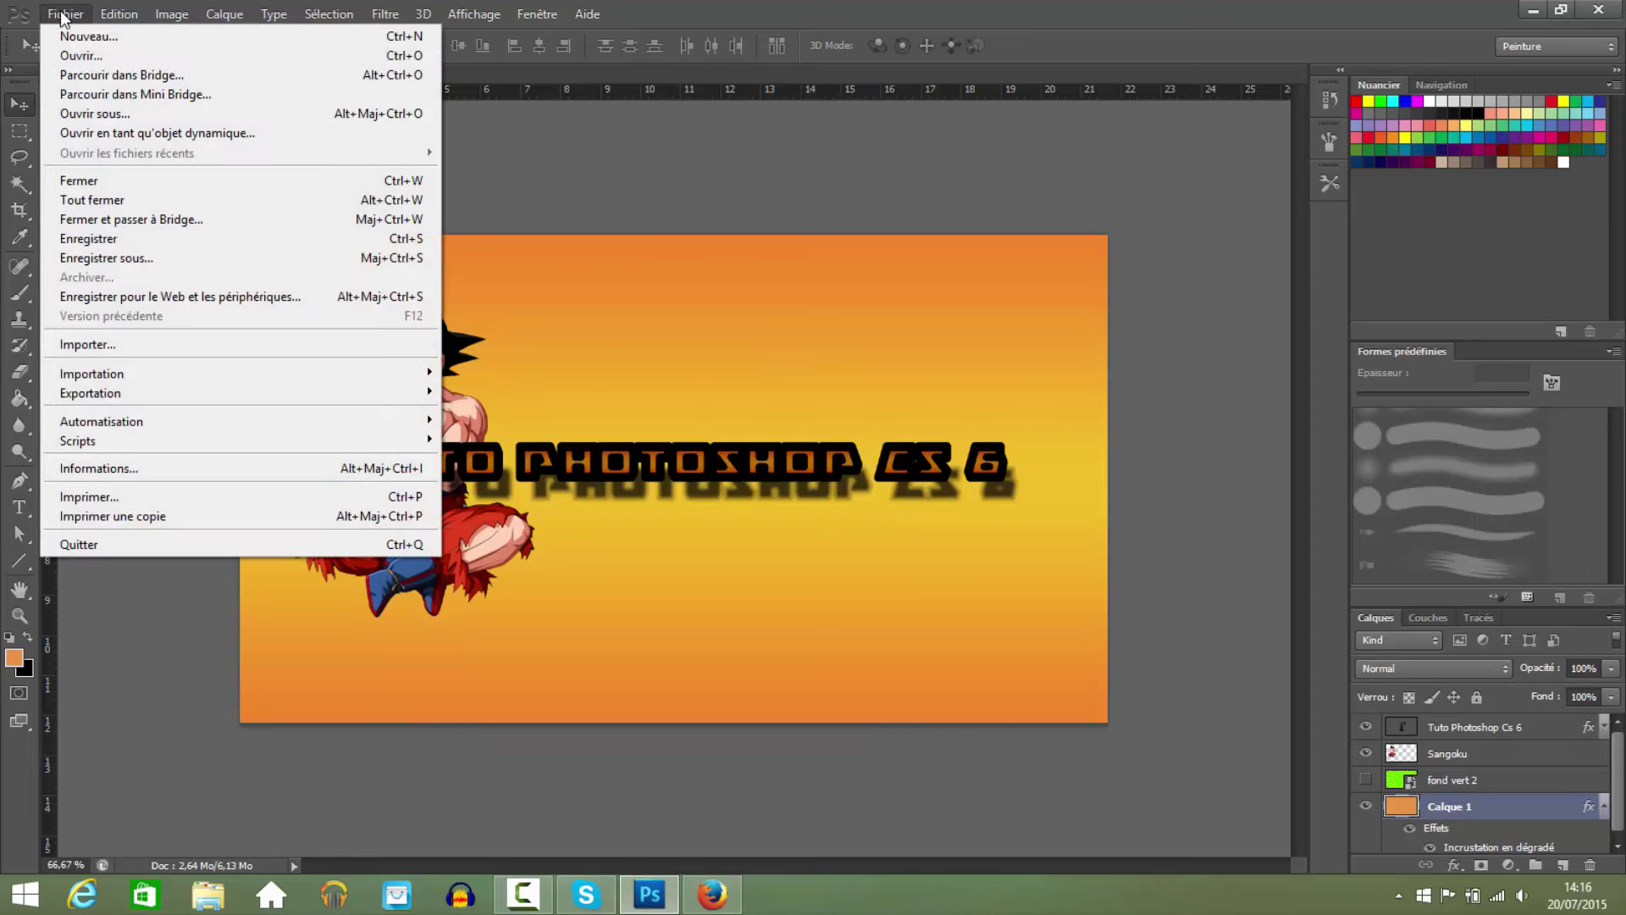
left_click(124, 257)
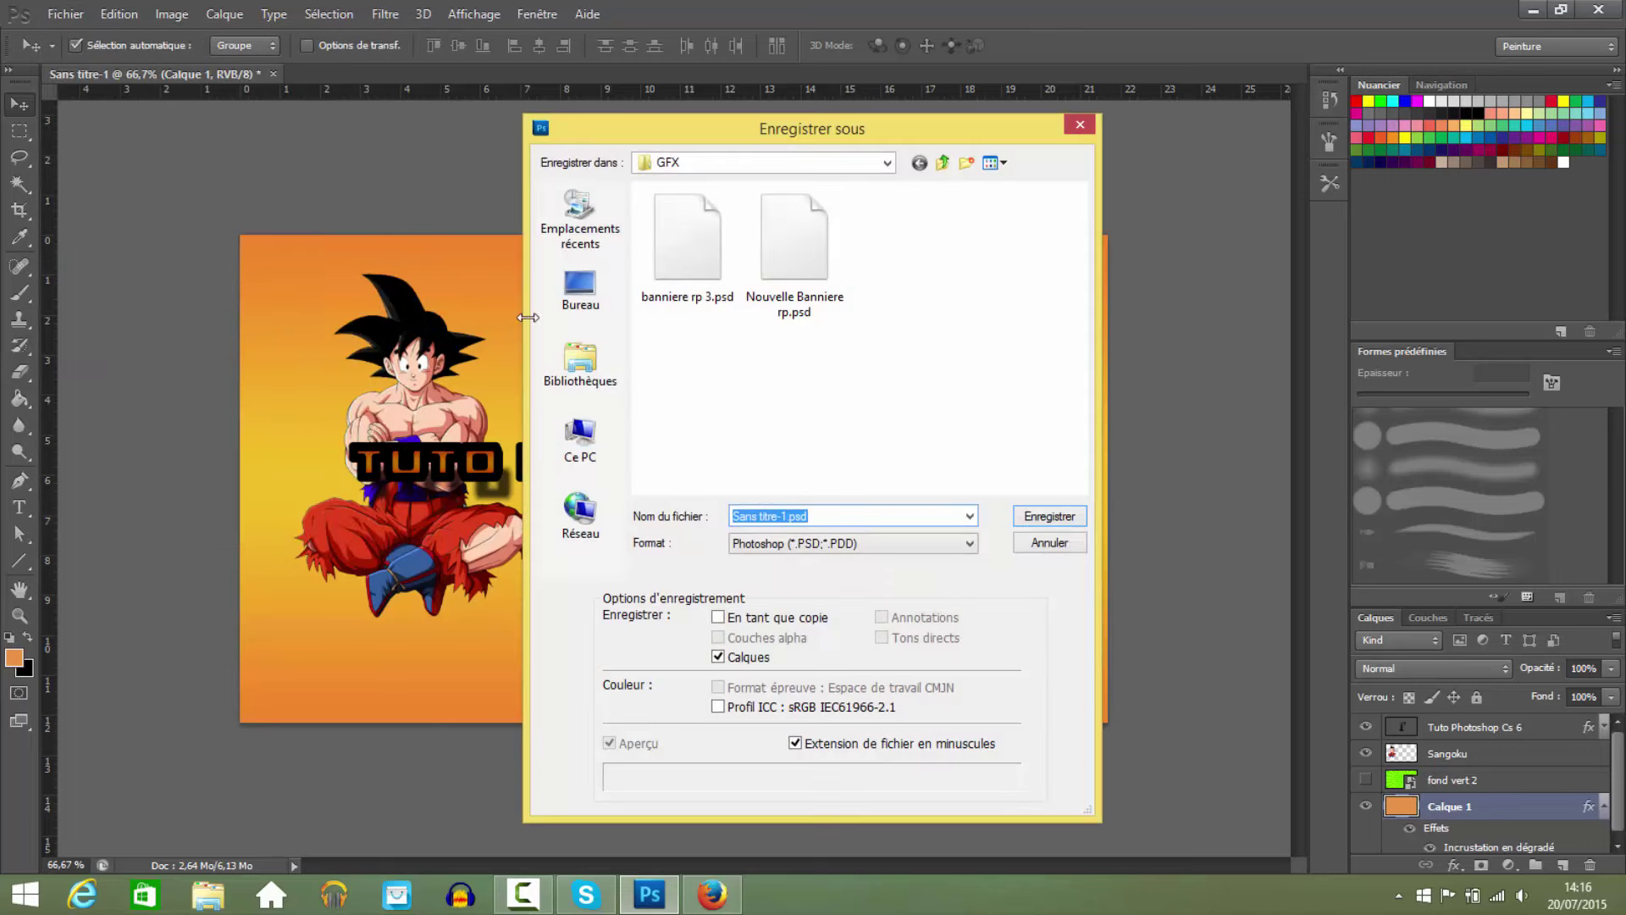
left_click_drag(788, 518, 721, 510)
left_click(791, 516)
left_click_drag(788, 516, 833, 520)
left_click(1080, 125)
left_click(83, 17)
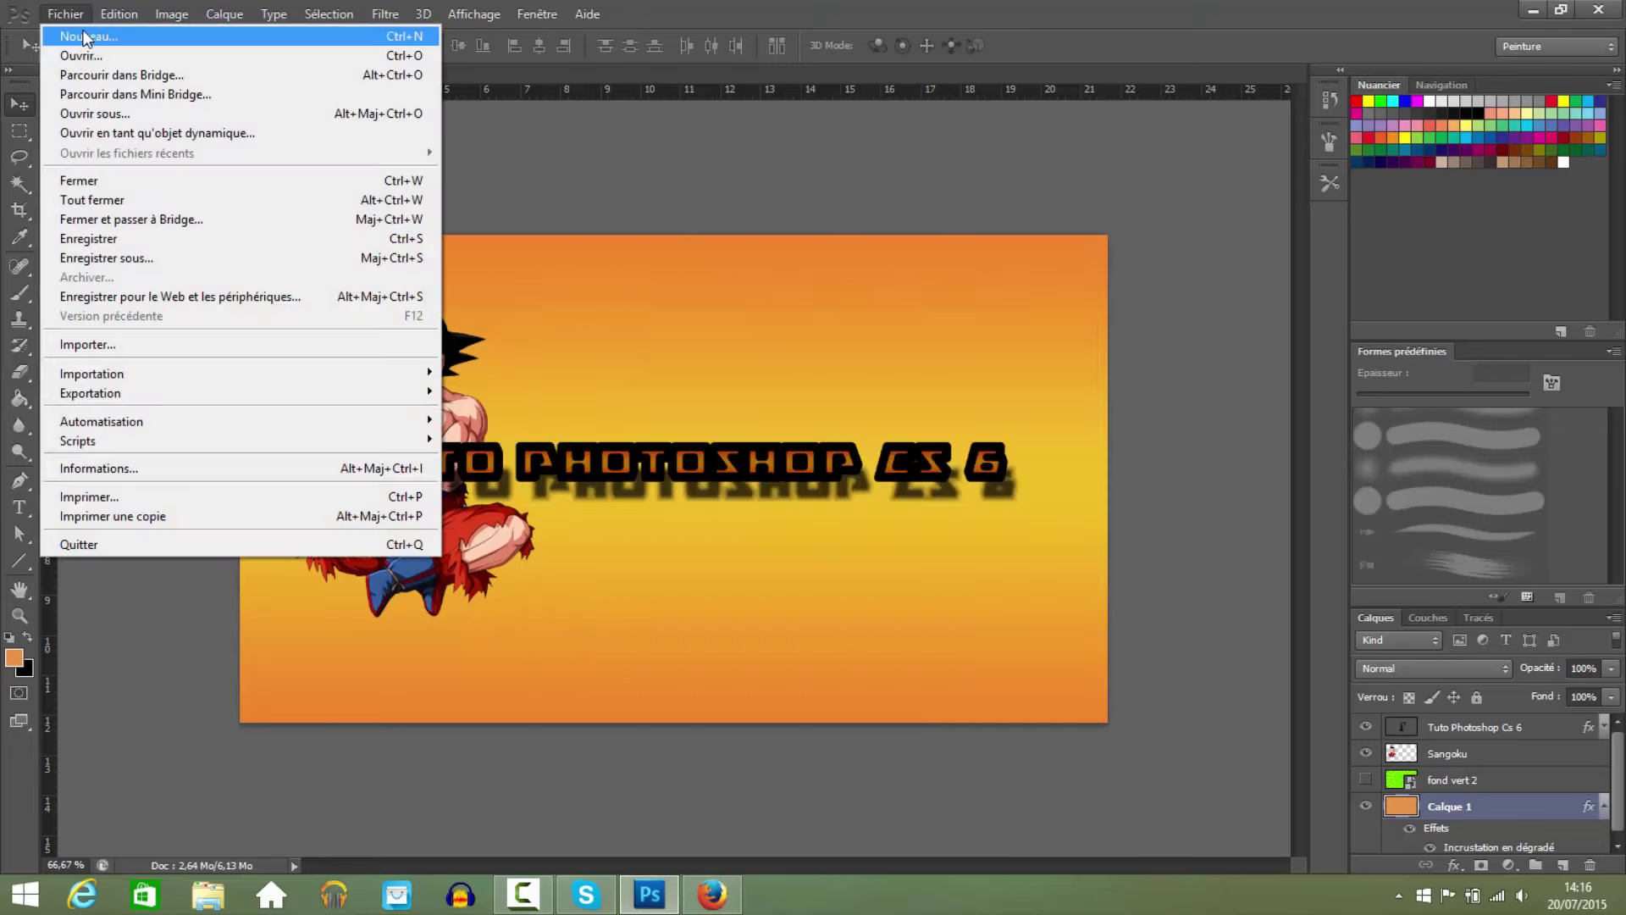
left_click(84, 55)
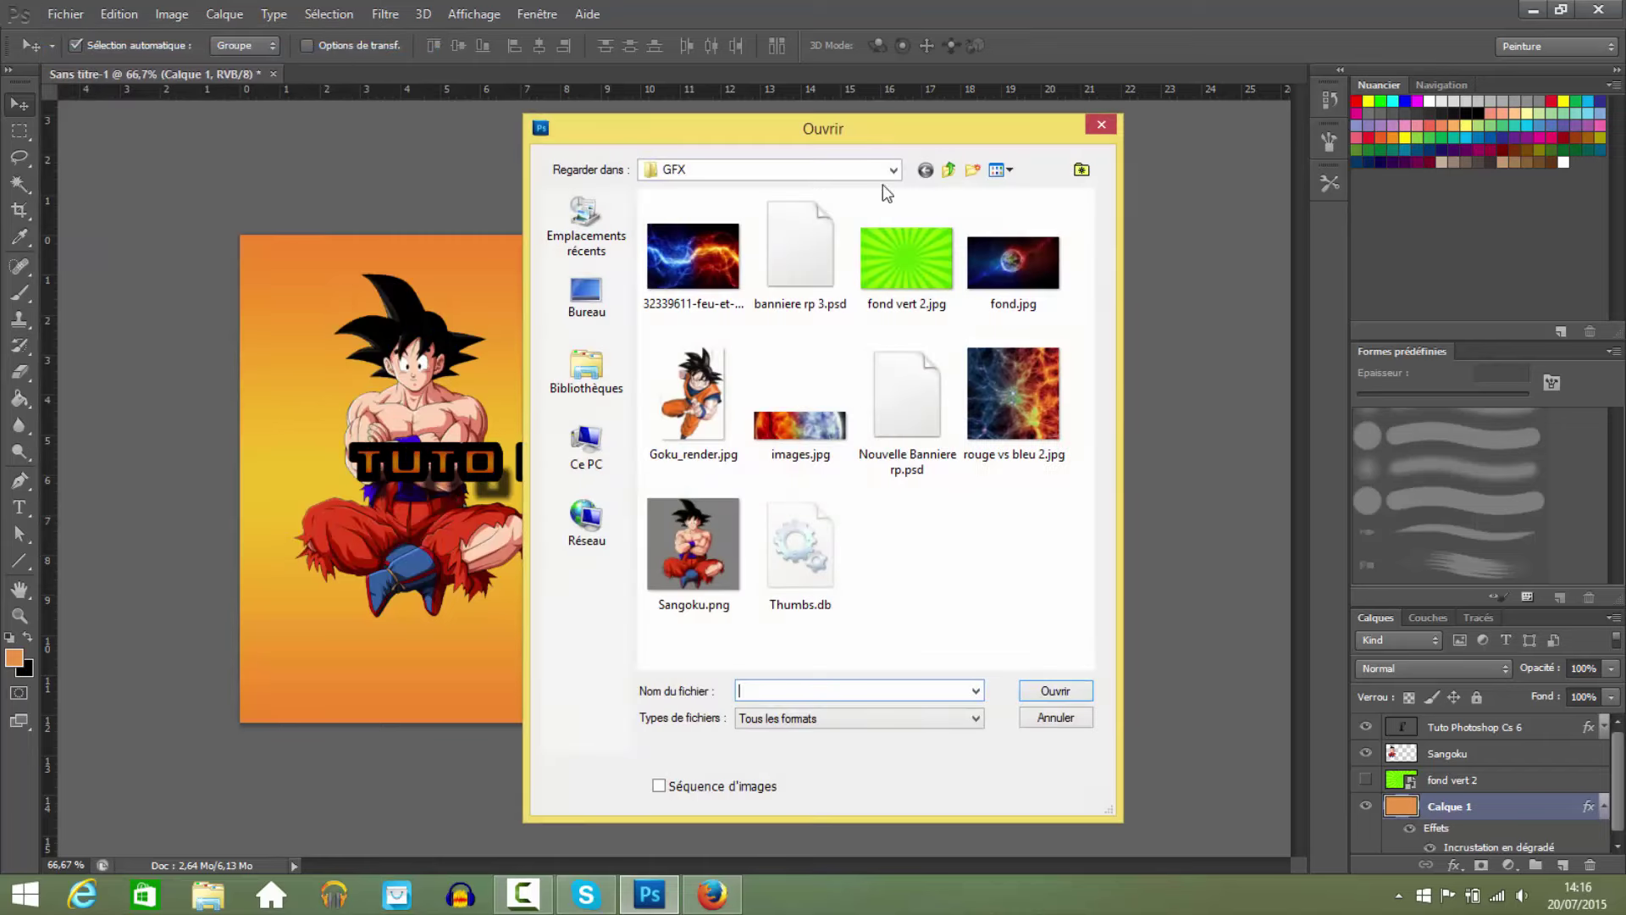
key("Escape")
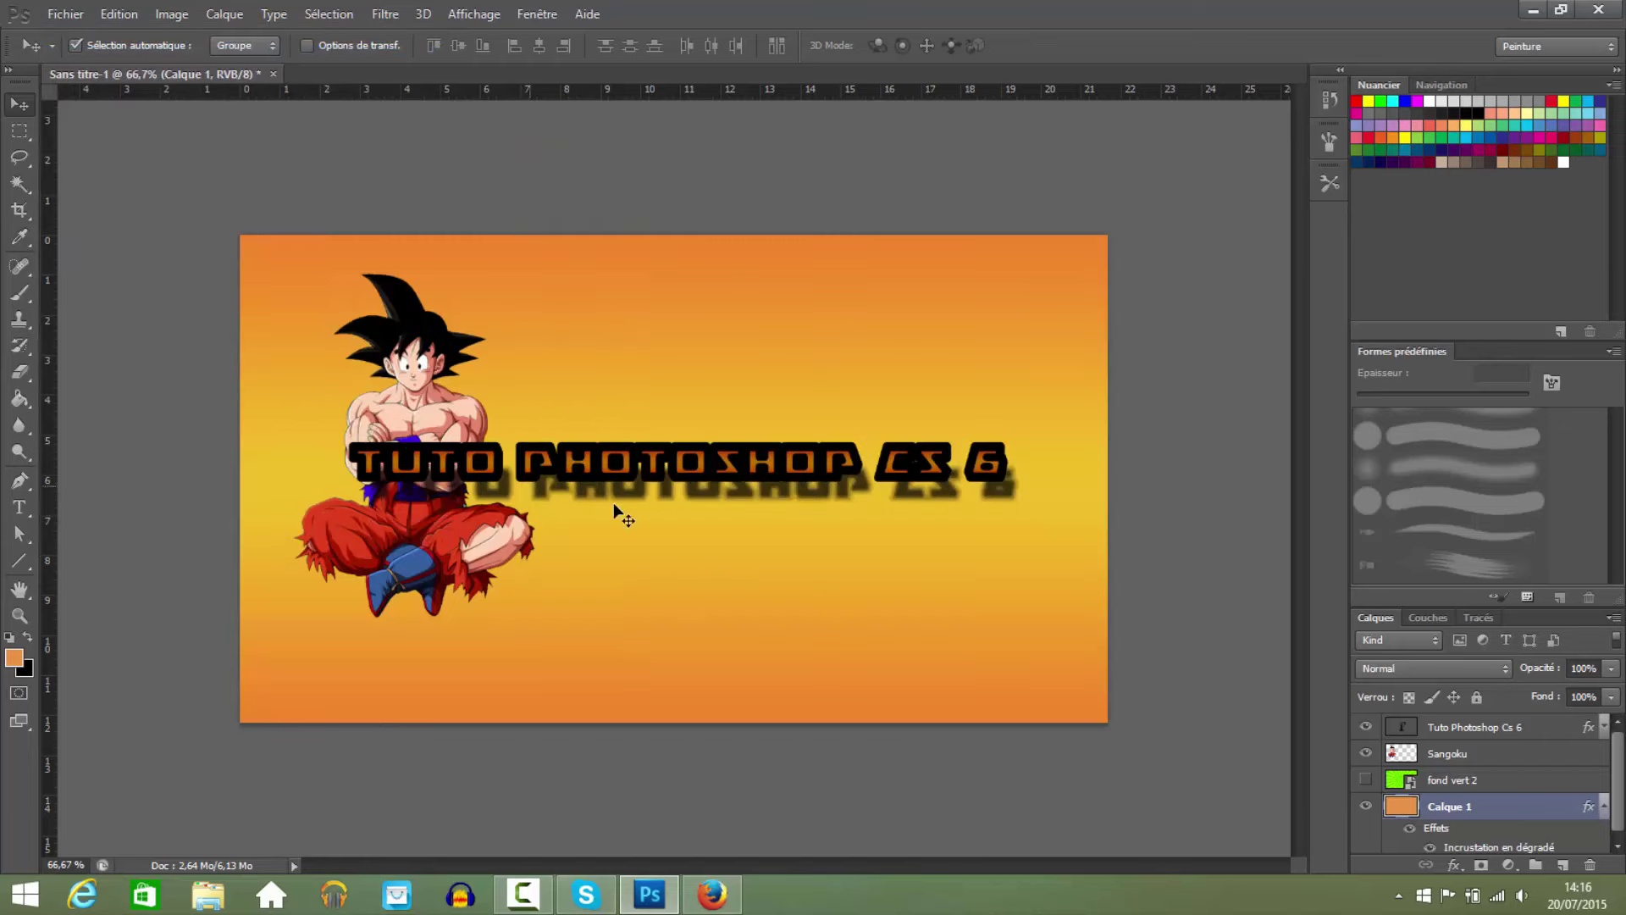
Start a Save for Web export of the graphic in JPEG format with the JPEG Supérieur preset.
left_click(64, 15)
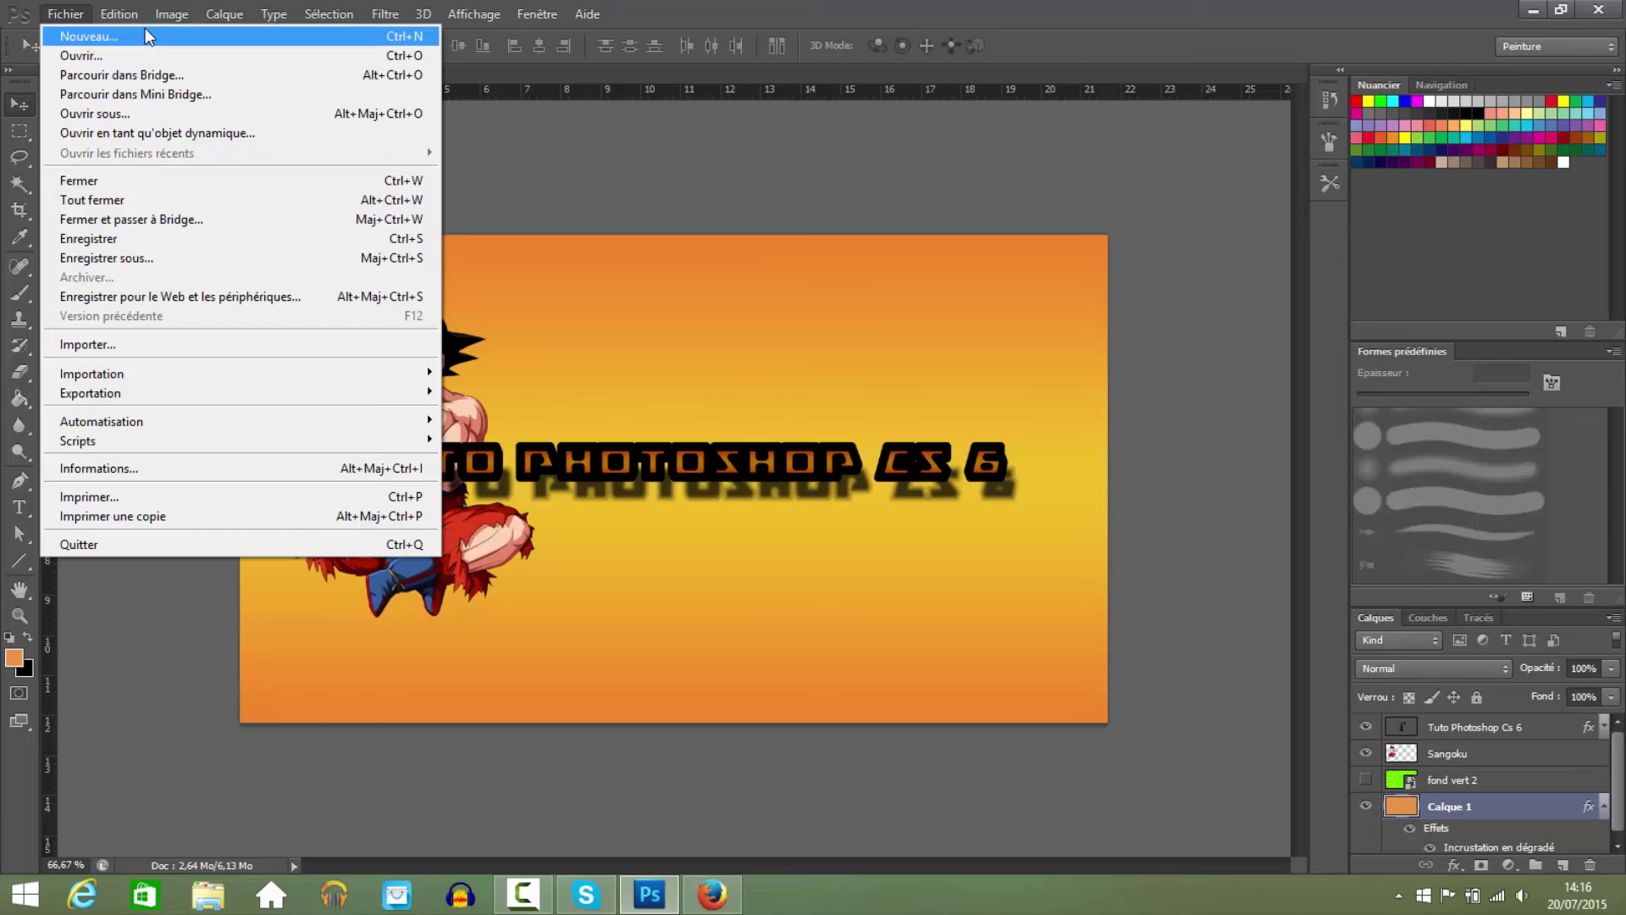
left_click(150, 294)
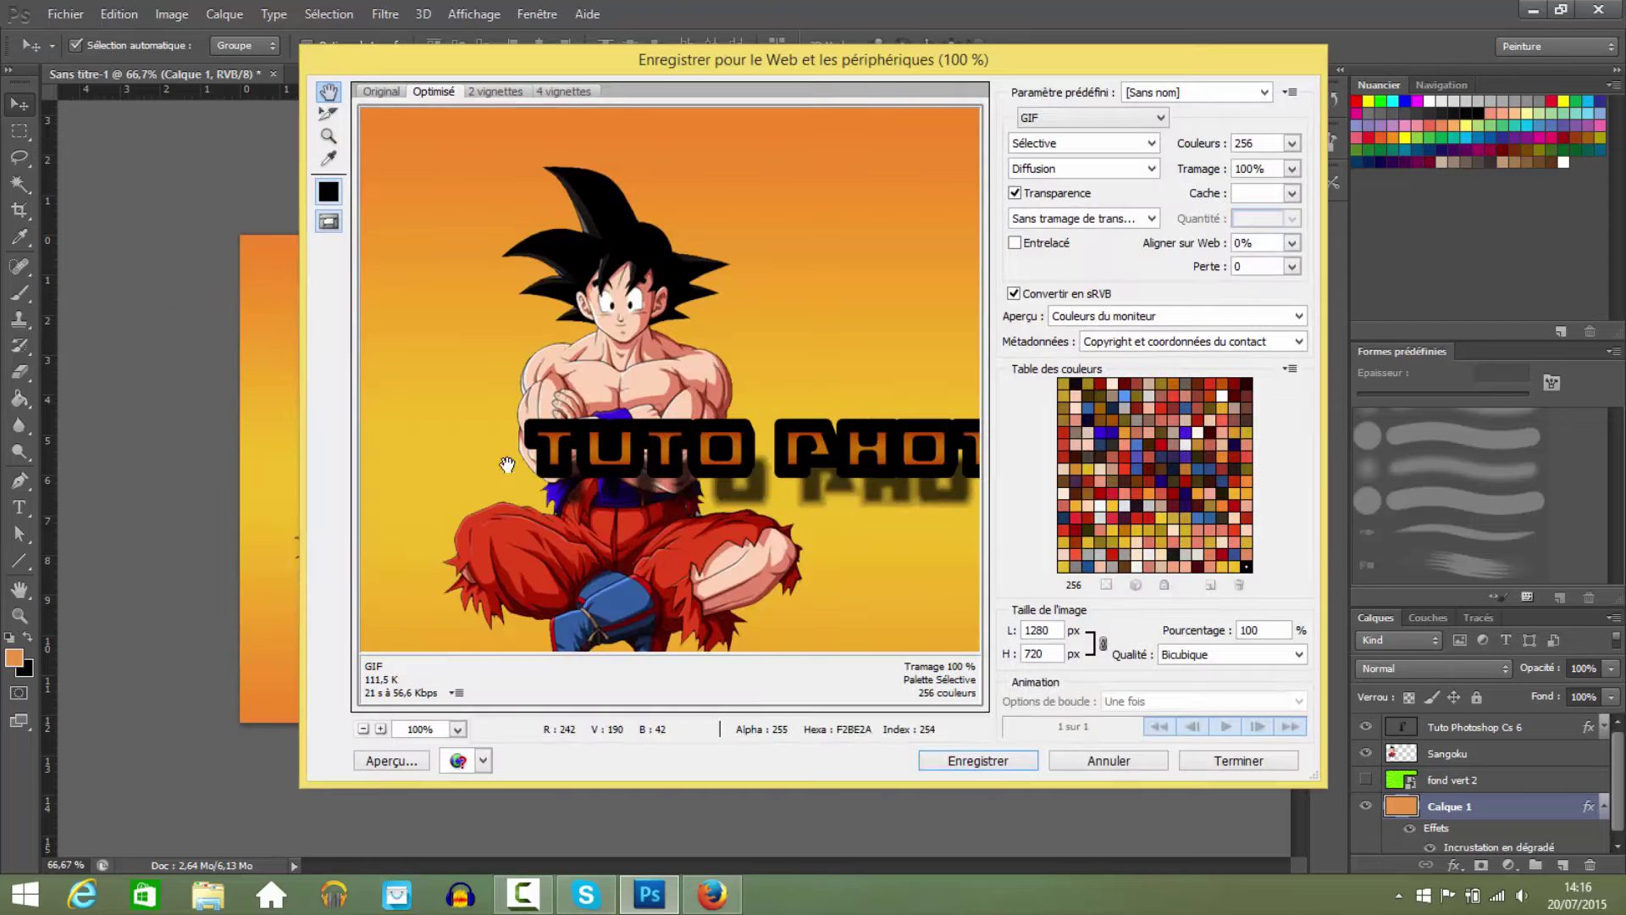
left_click(1128, 117)
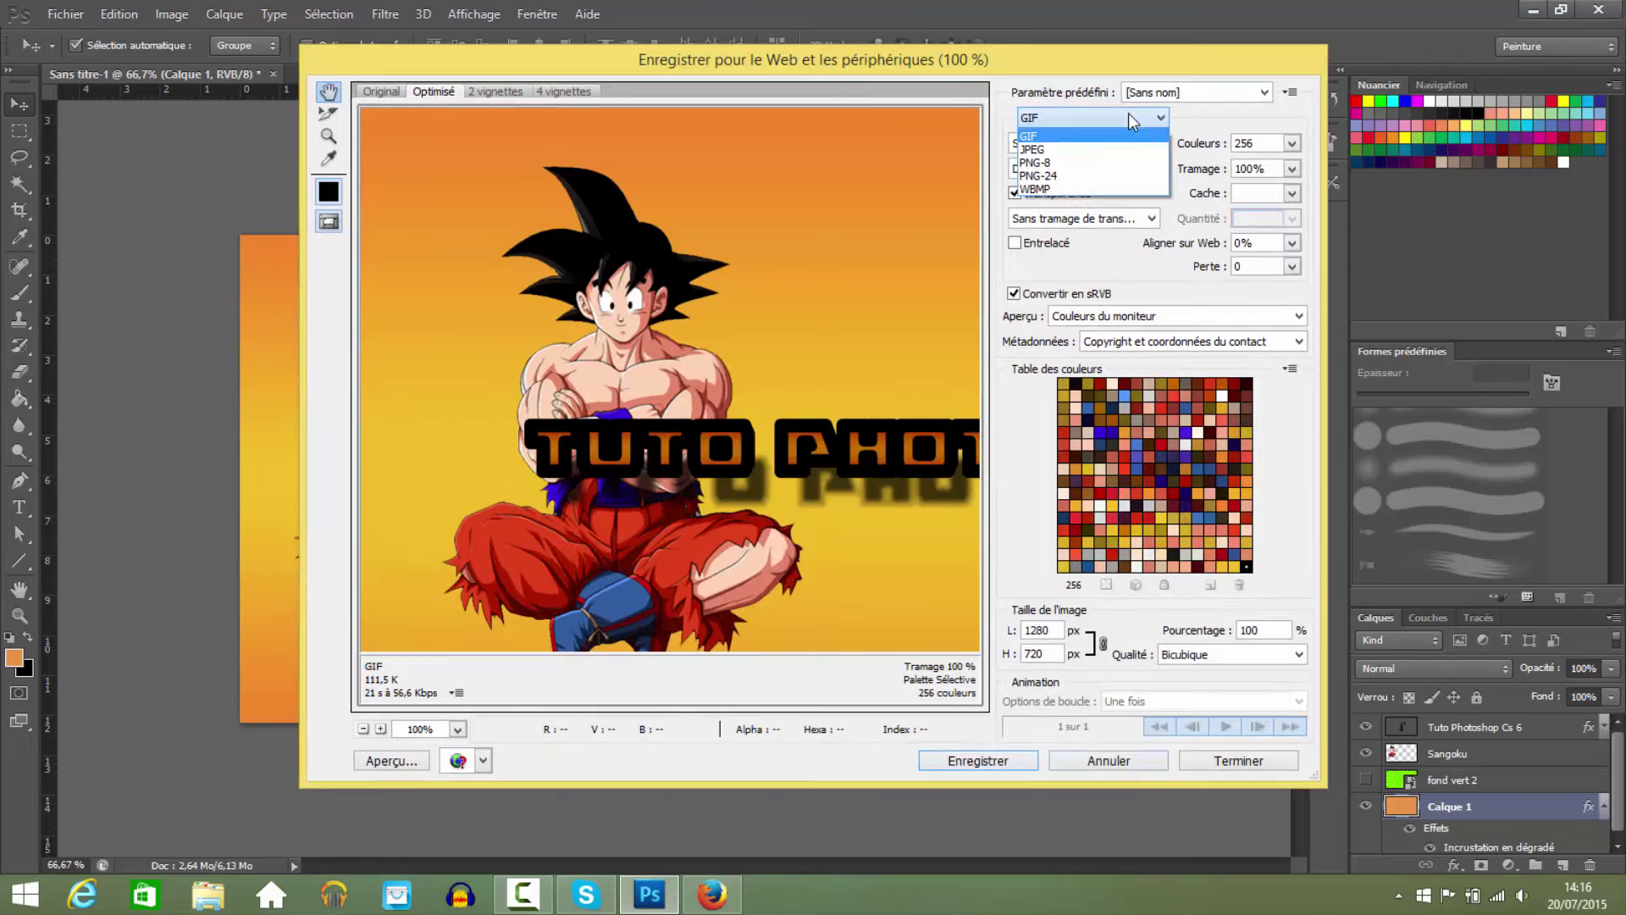
left_click(1069, 150)
left_click(1263, 93)
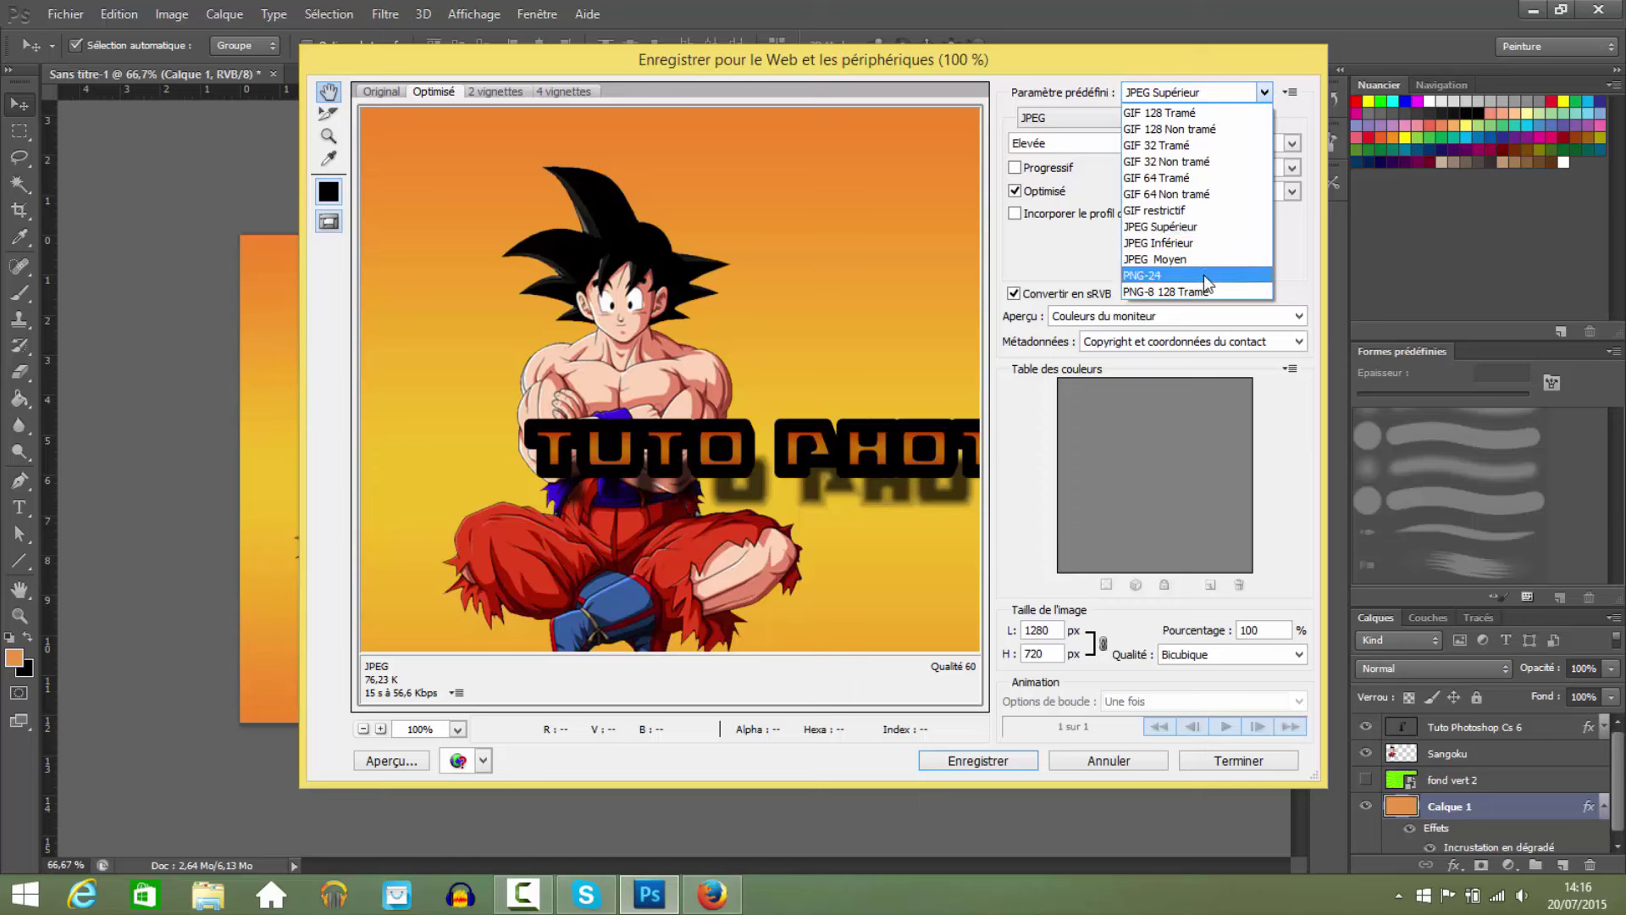
left_click(1193, 227)
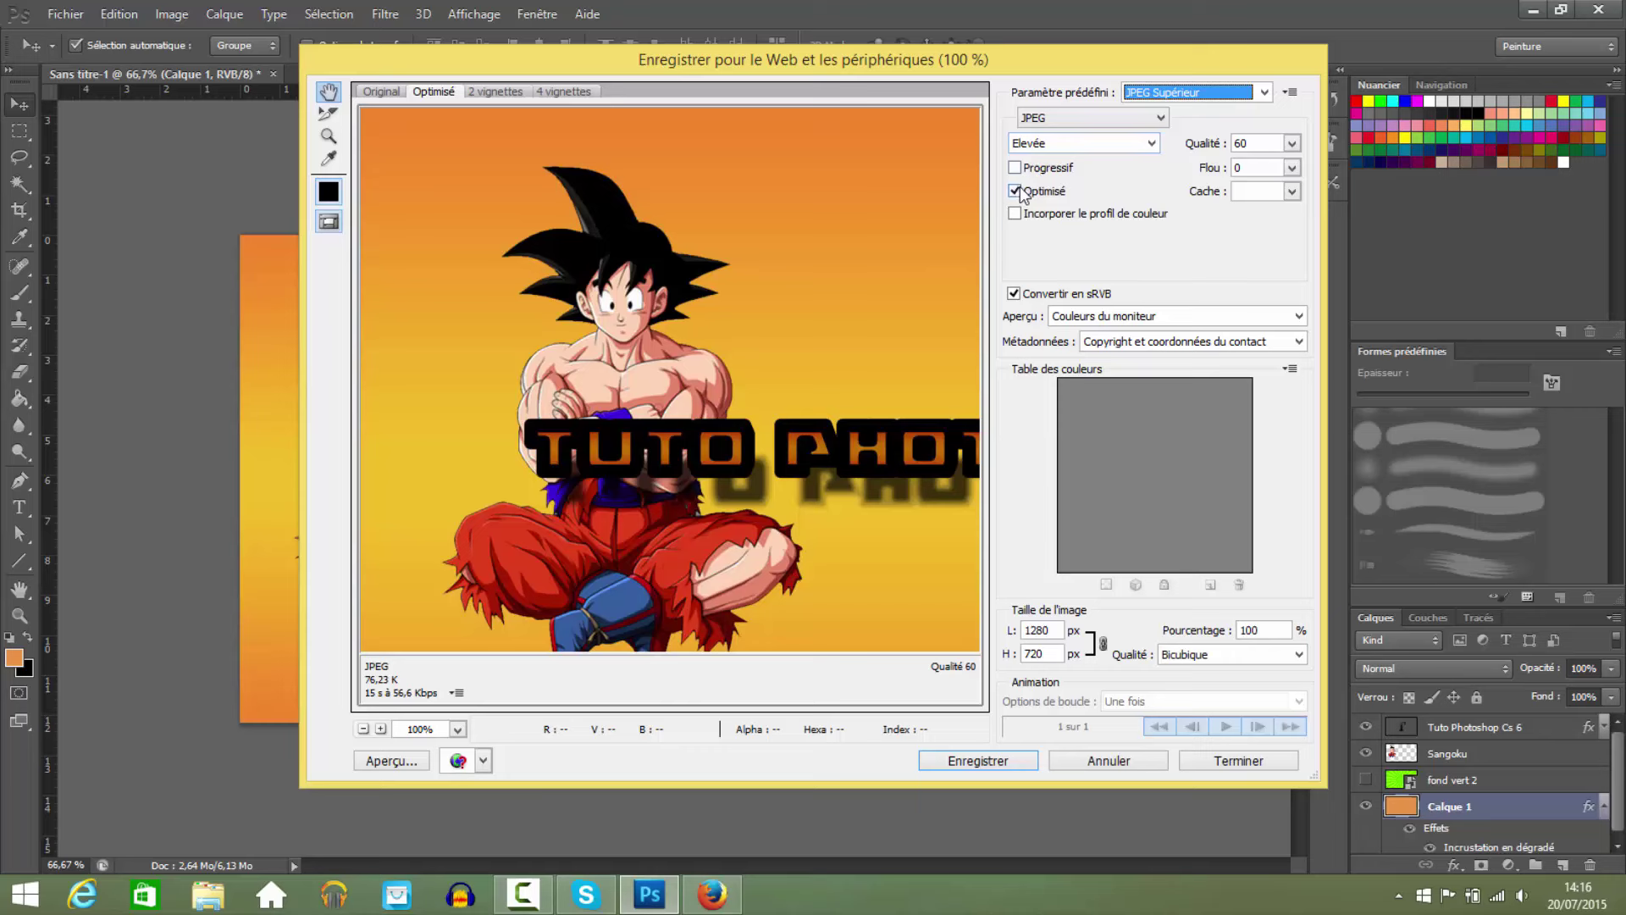
Set the JPEG export quality to 100 and leave conversion to sRGB enabled.
left_click(1292, 143)
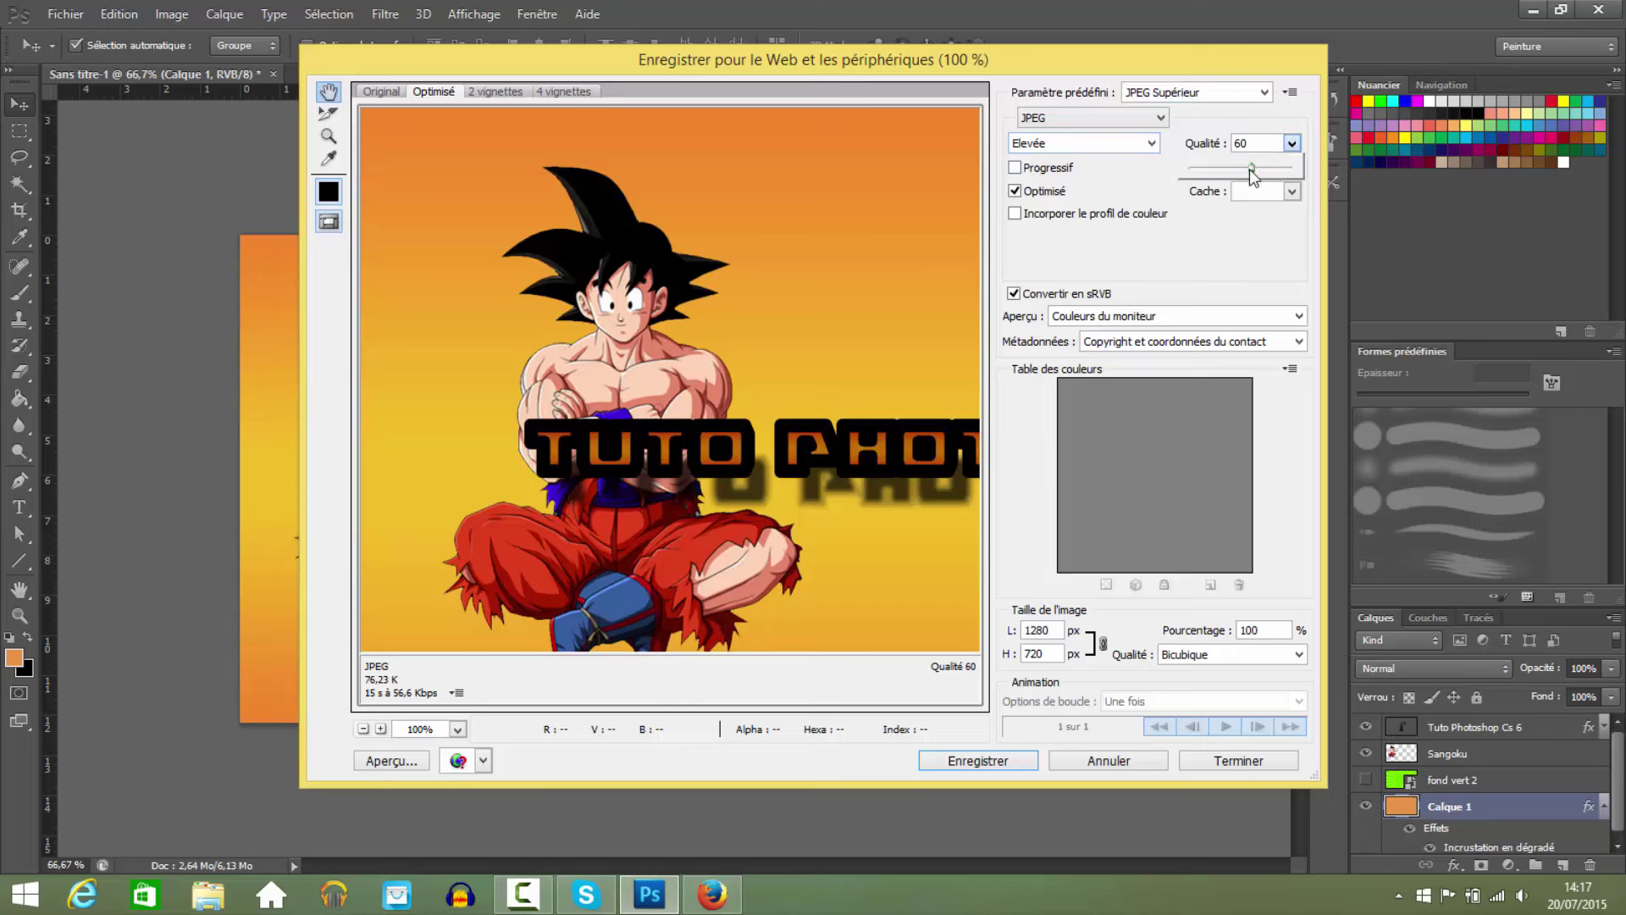
left_click_drag(1252, 168, 1317, 170)
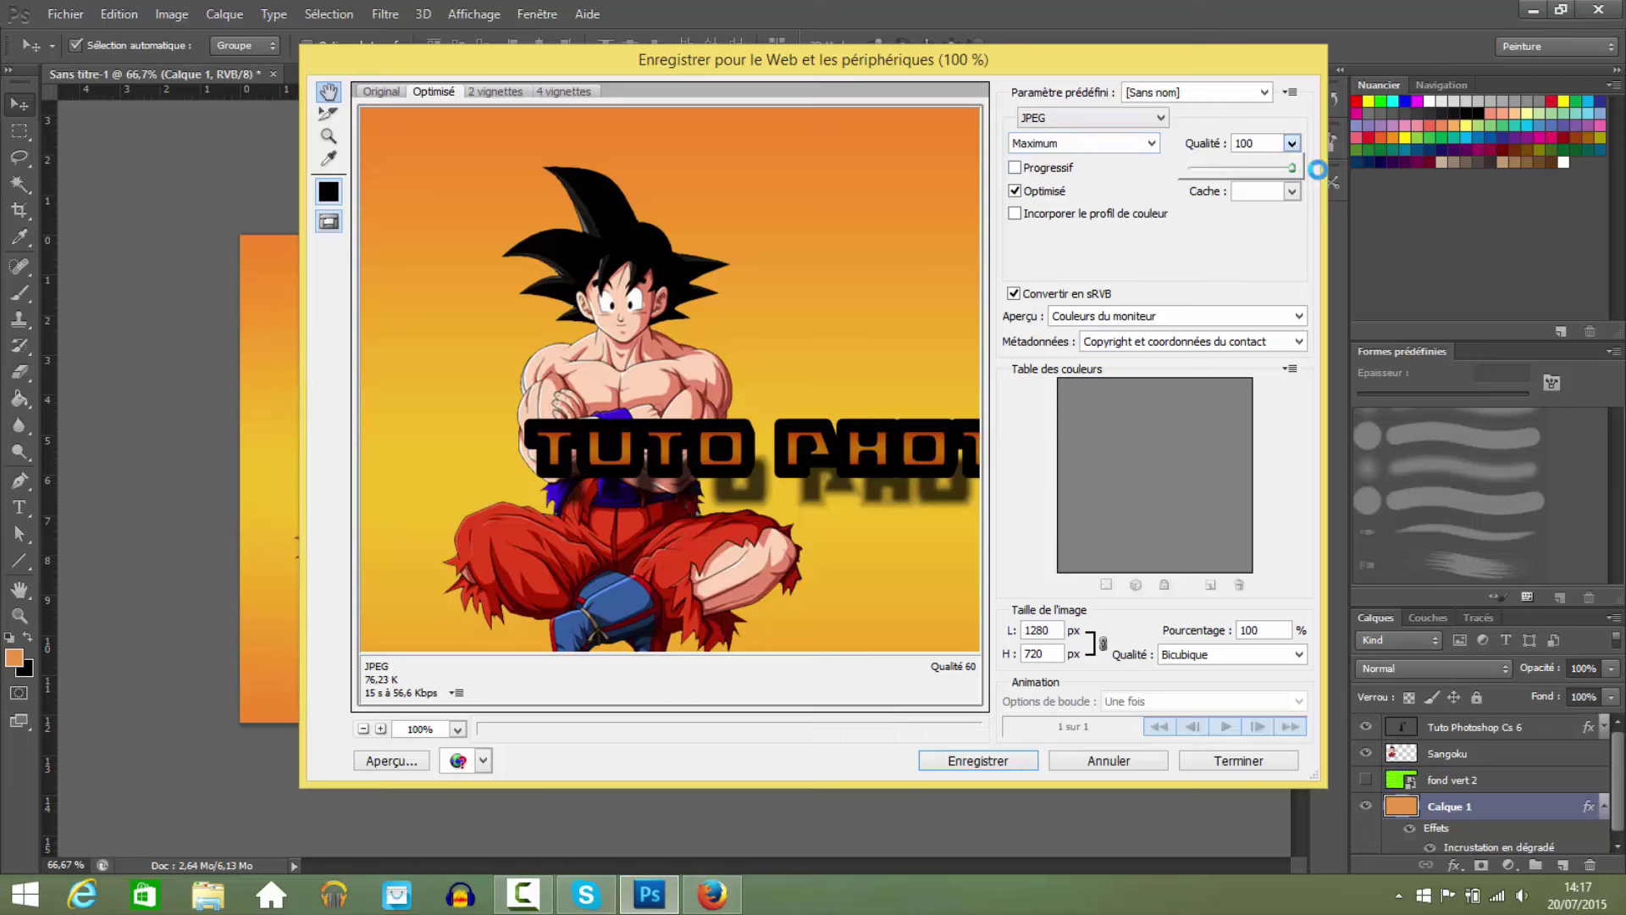
left_click(1252, 245)
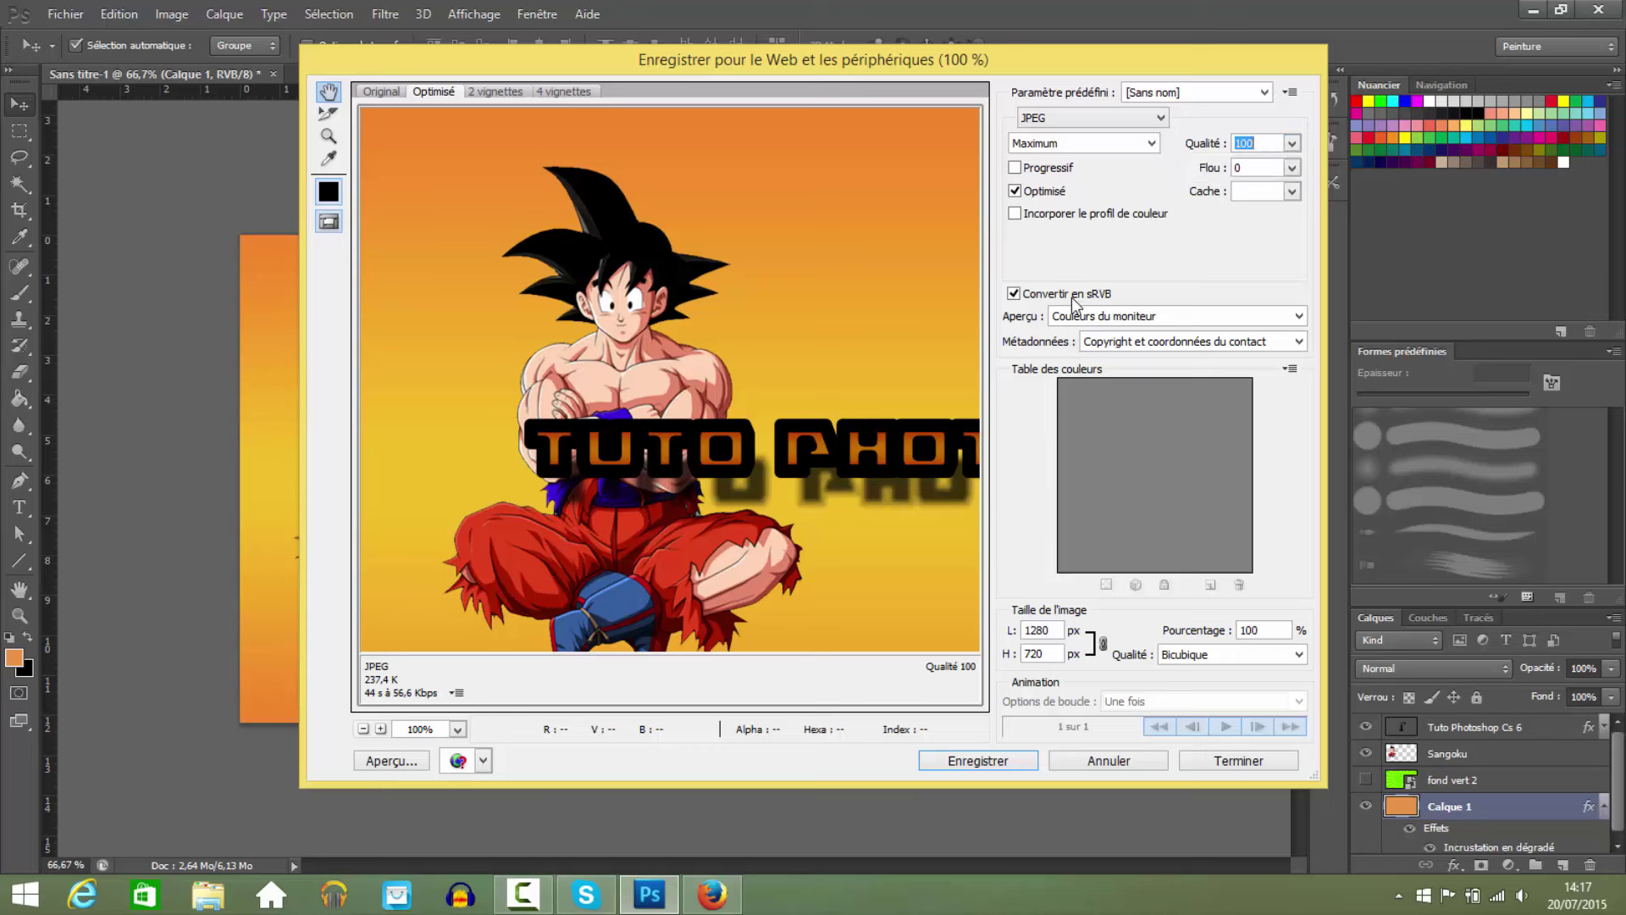
left_click(1015, 295)
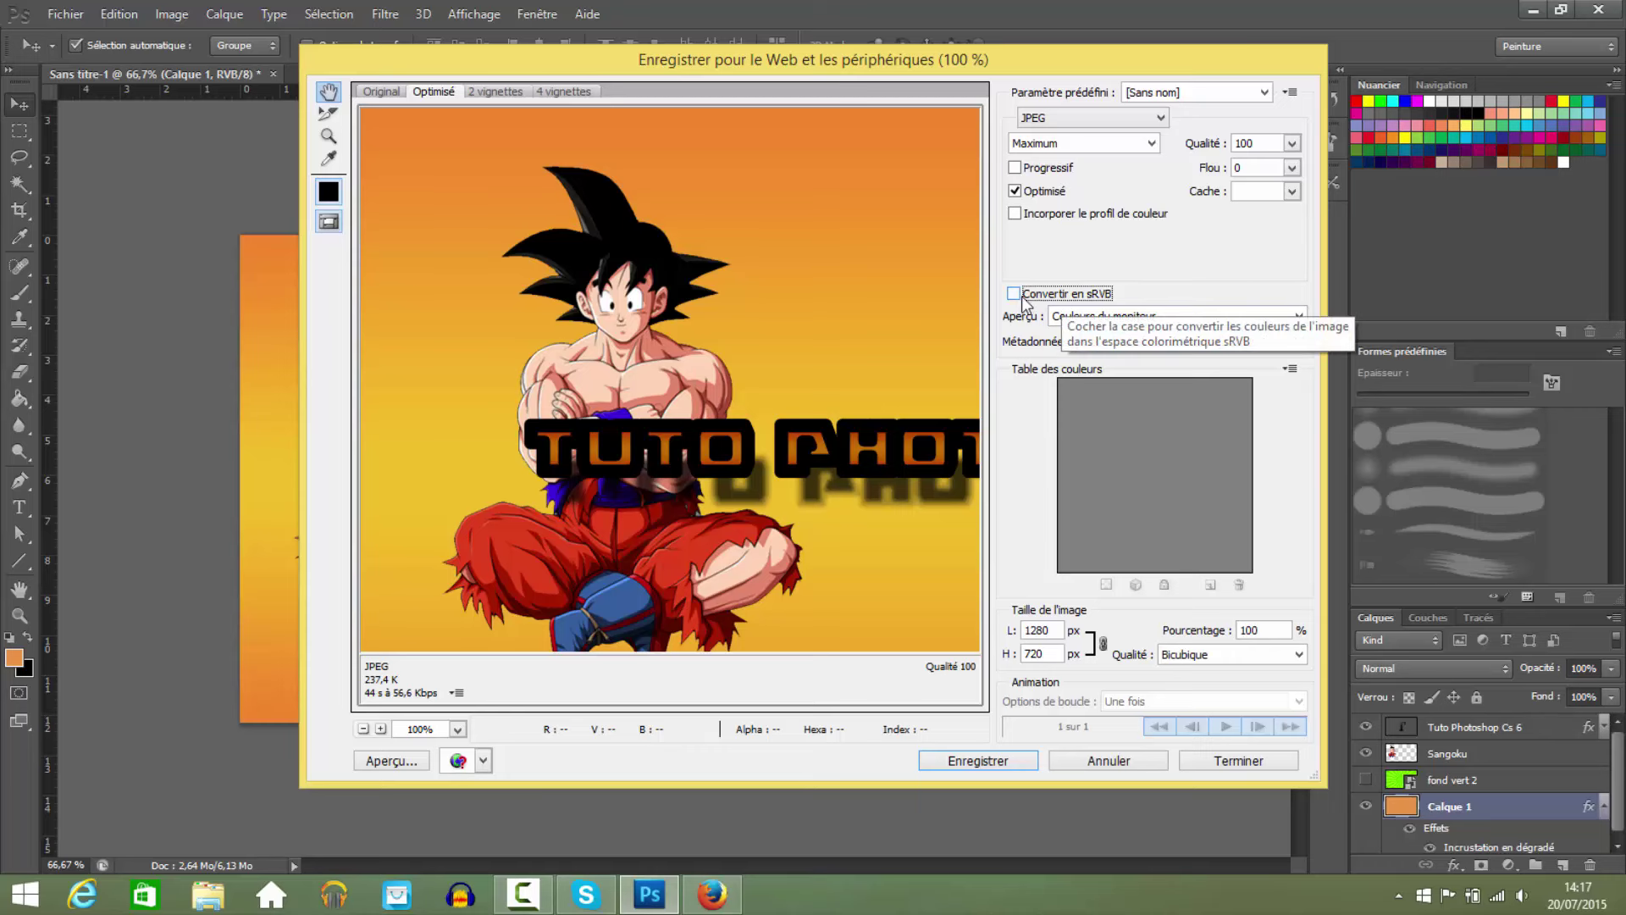
left_click(1024, 296)
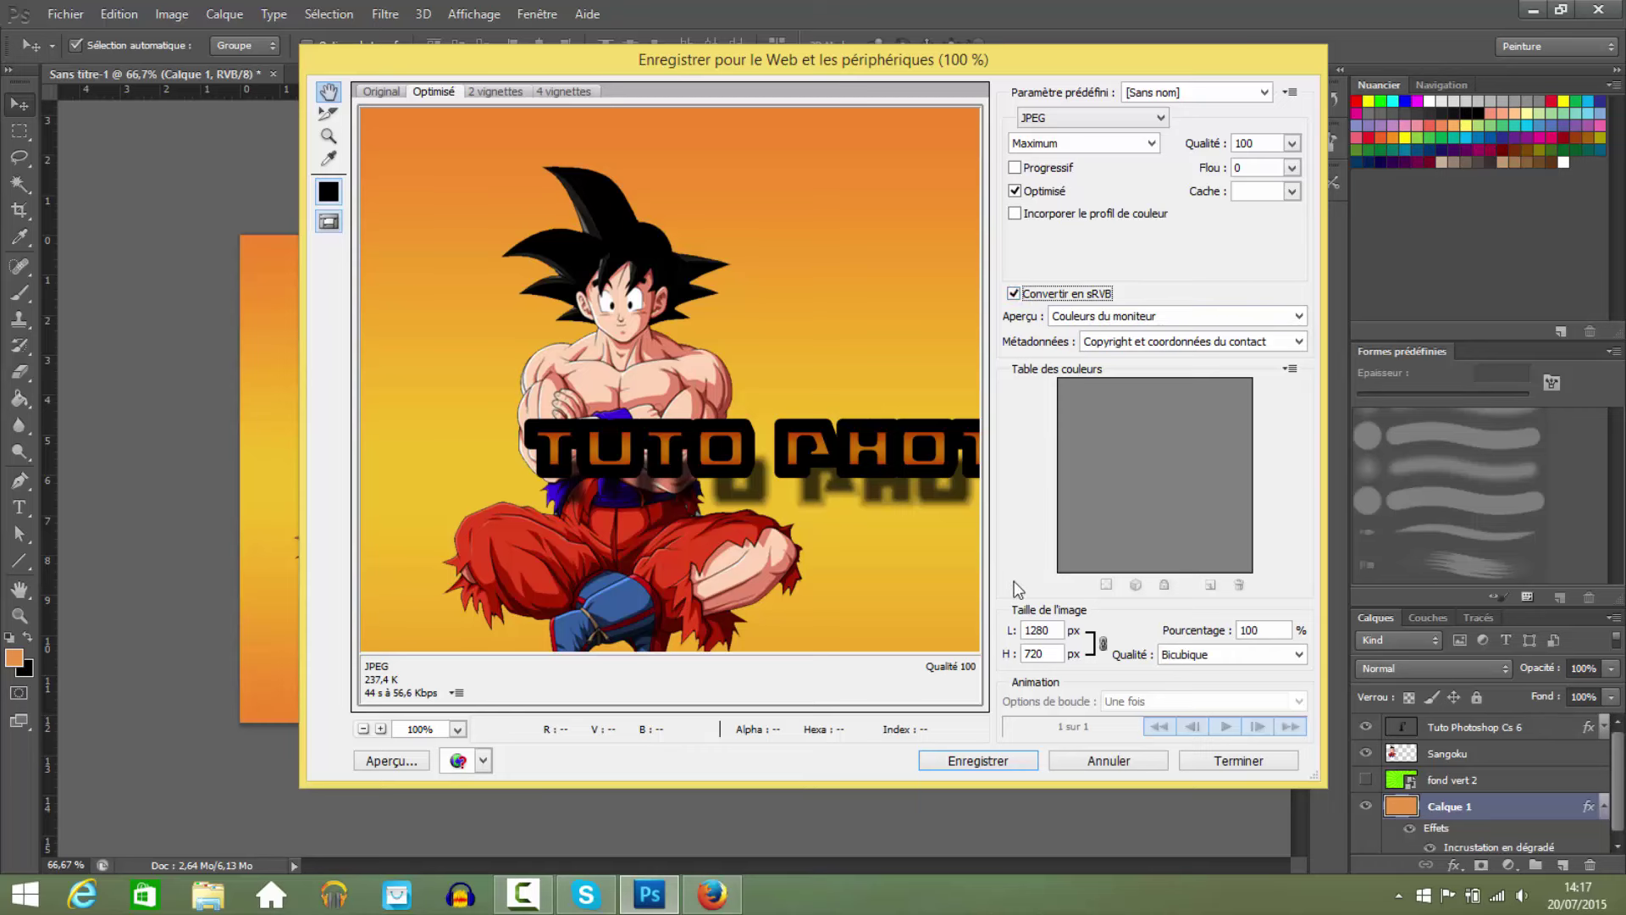
Keep the image size at 1280 × 720 px and save the optimized JPEG as Test in the GFX folder.
left_click(1053, 630)
double_click(1053, 630)
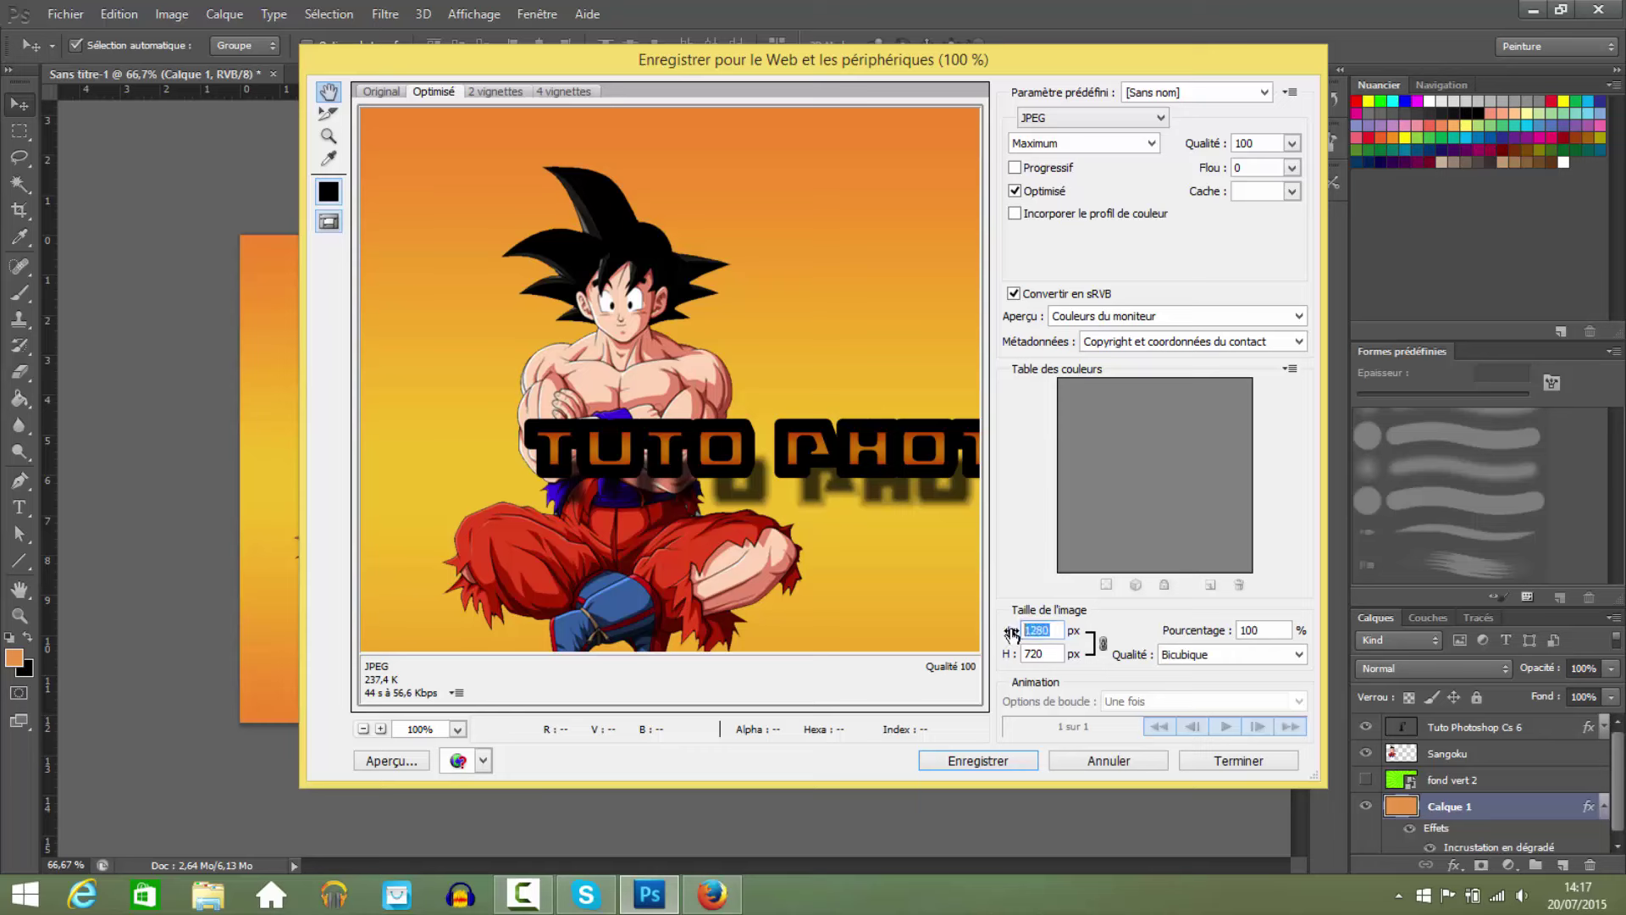
left_click(1052, 627)
double_click(1053, 629)
left_click(1052, 628)
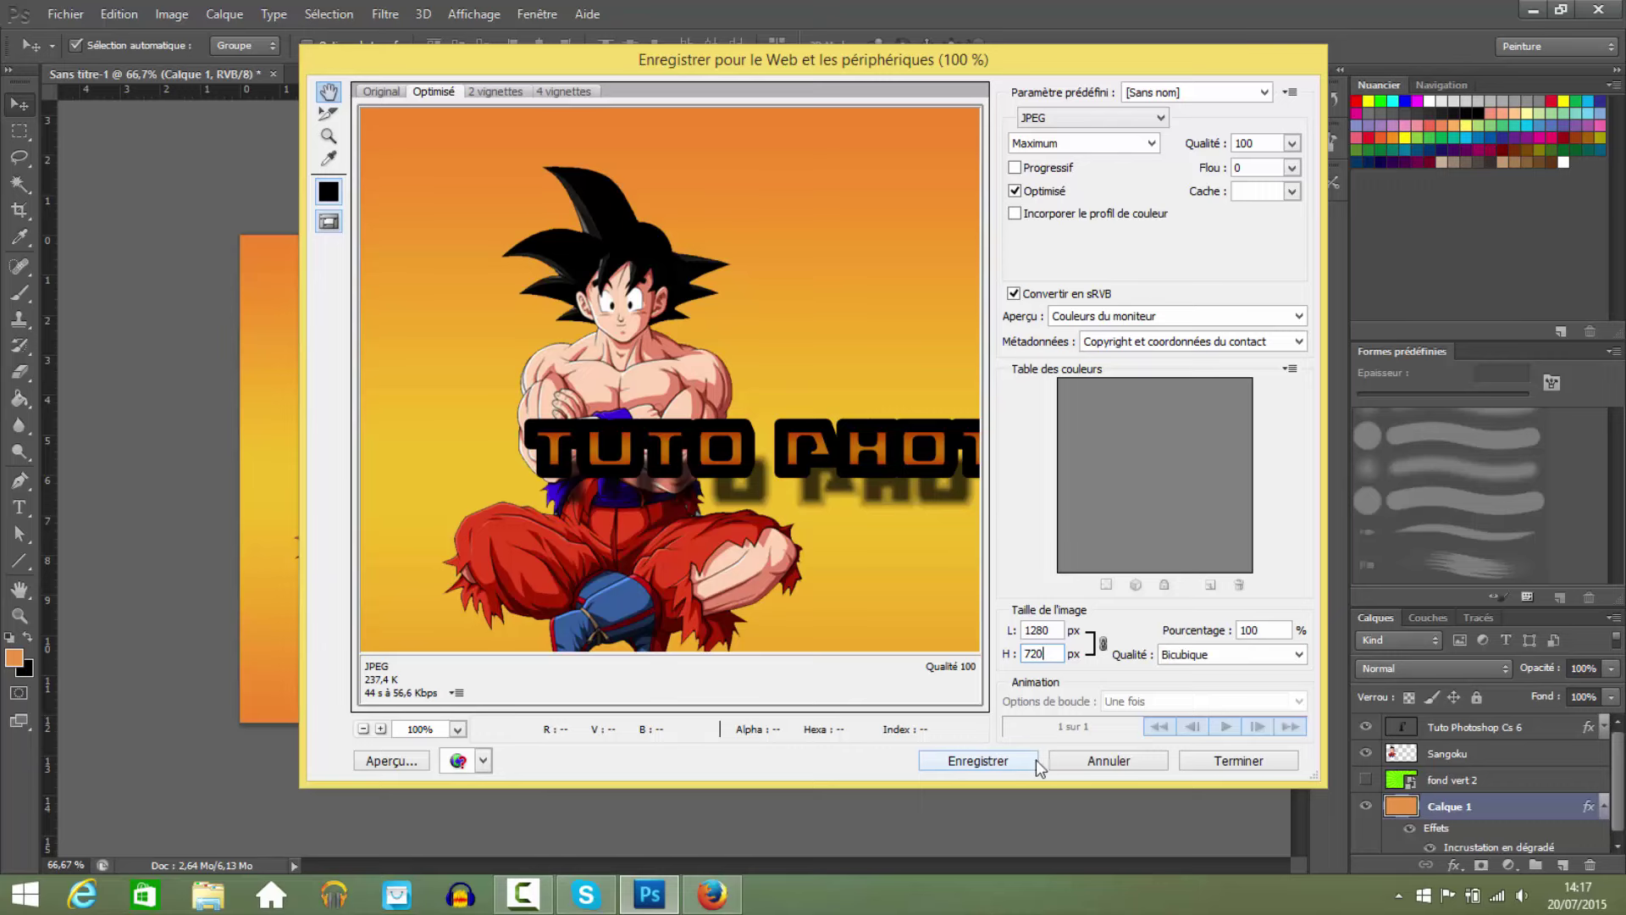
left_click(1002, 764)
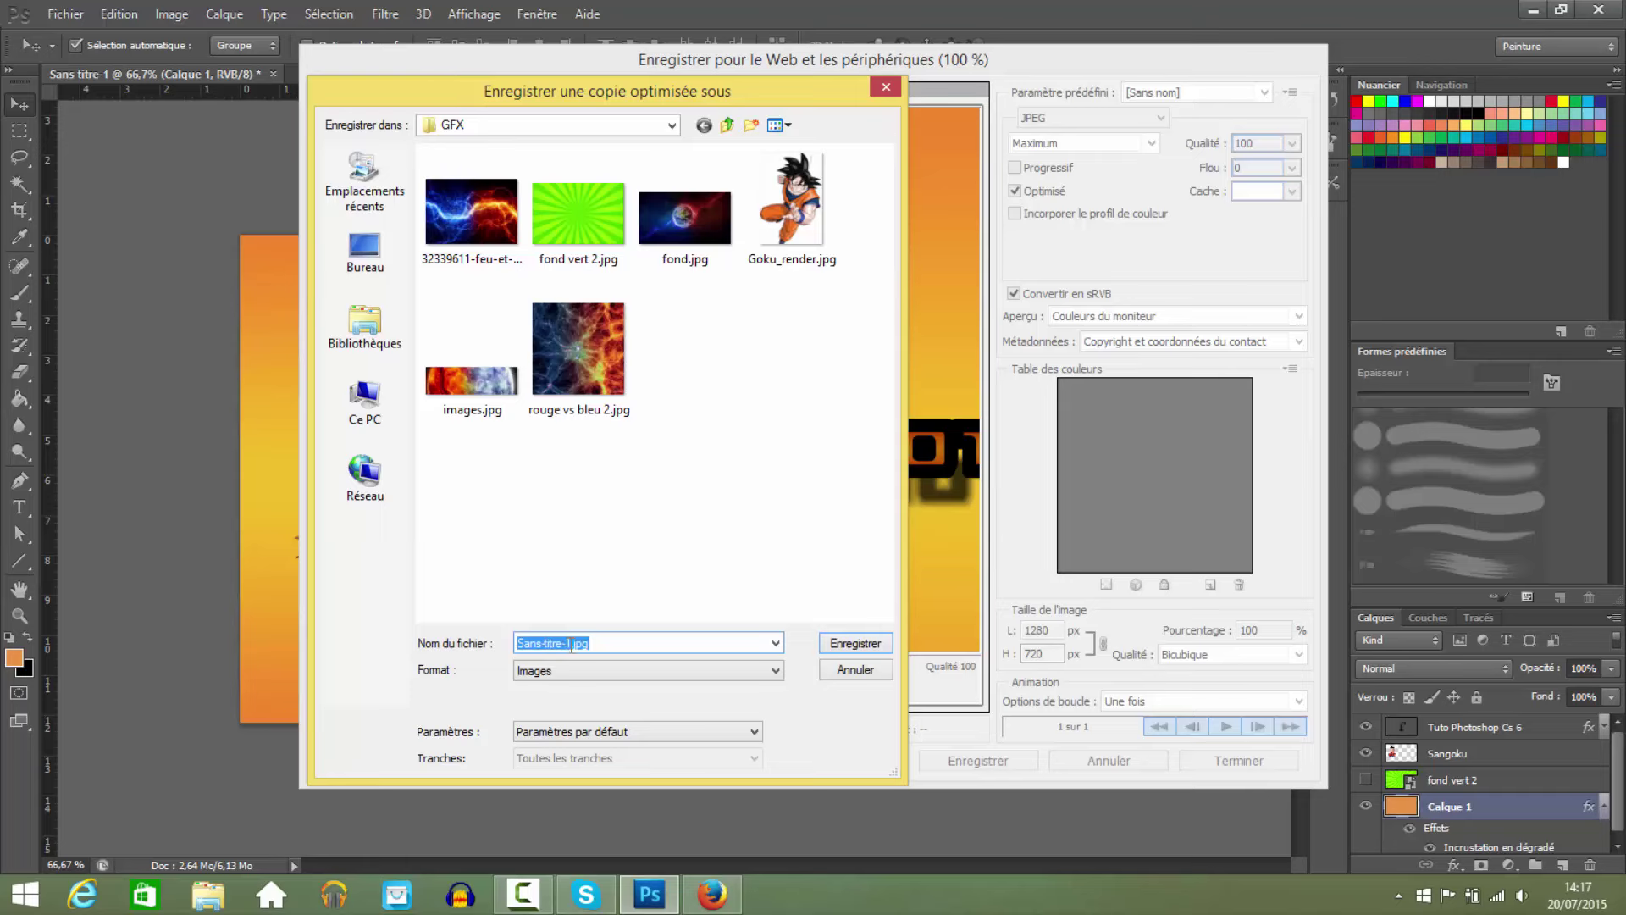
type("Test")
key("Return")
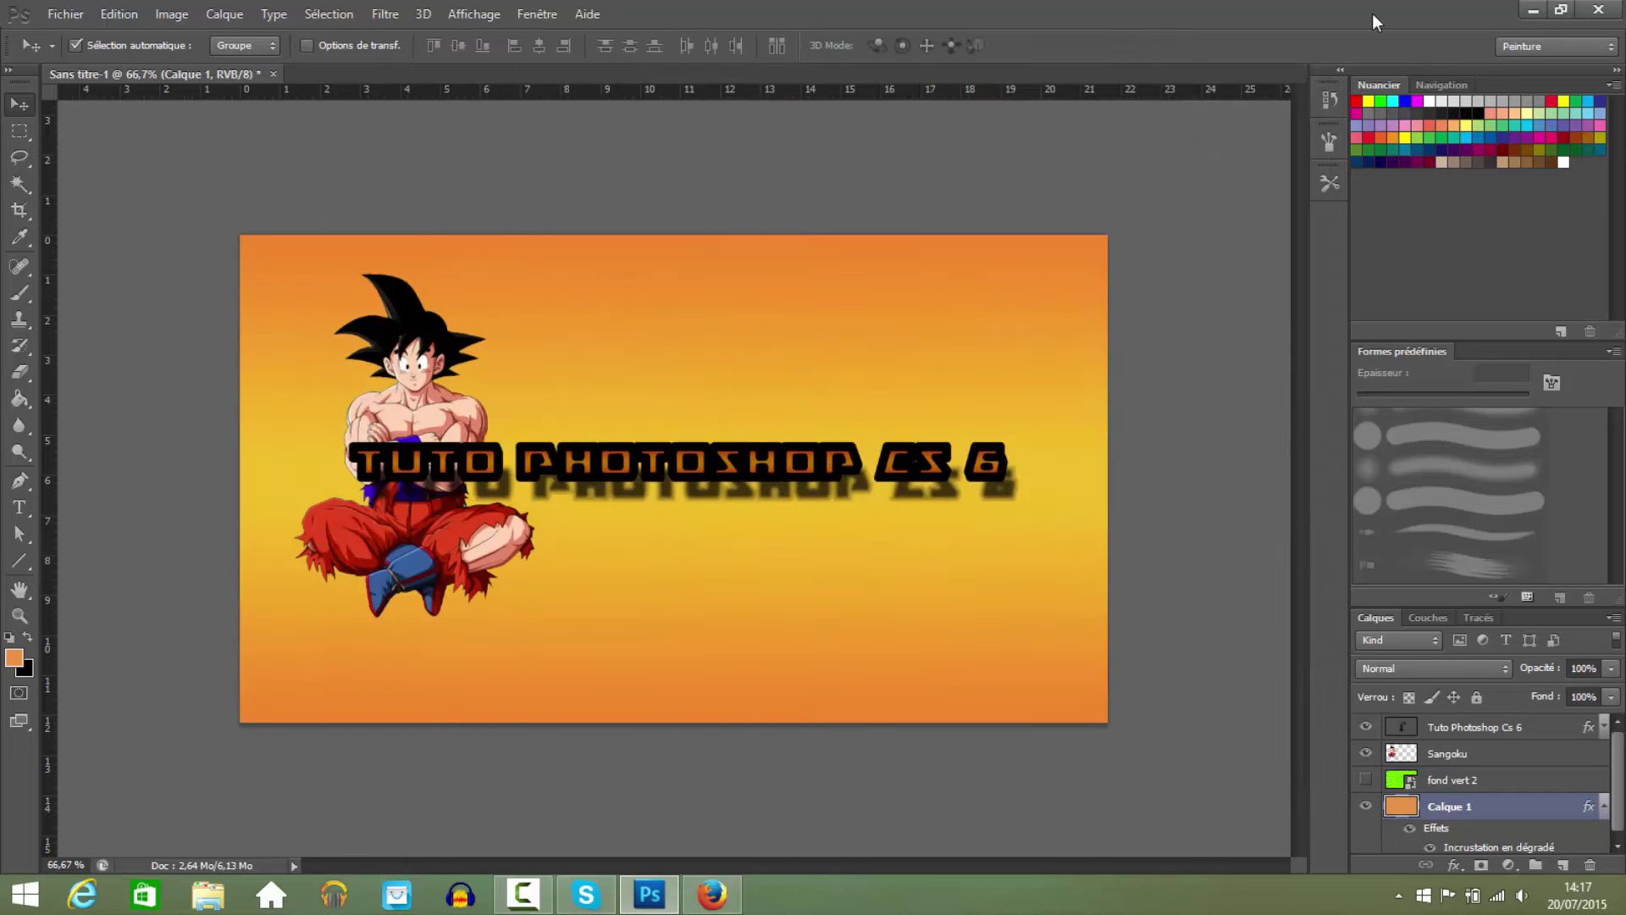
Minimize Photoshop and open the exported Test.jpg from the GFX folder inside Rival Players.
left_click(1527, 10)
left_click(1523, 10)
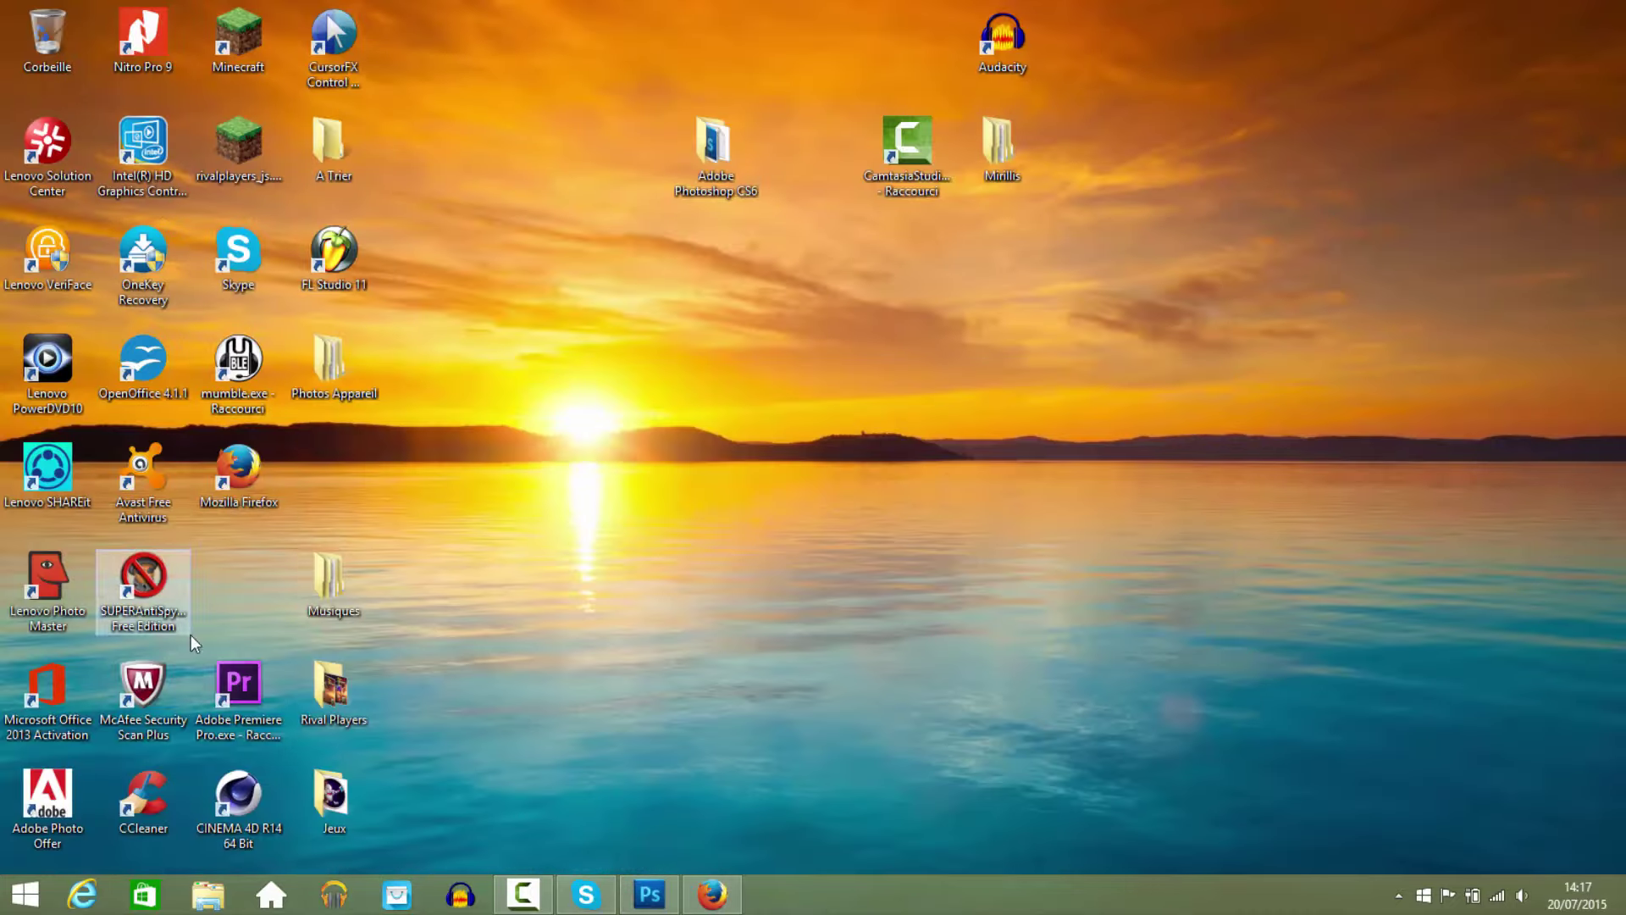
double_click(336, 693)
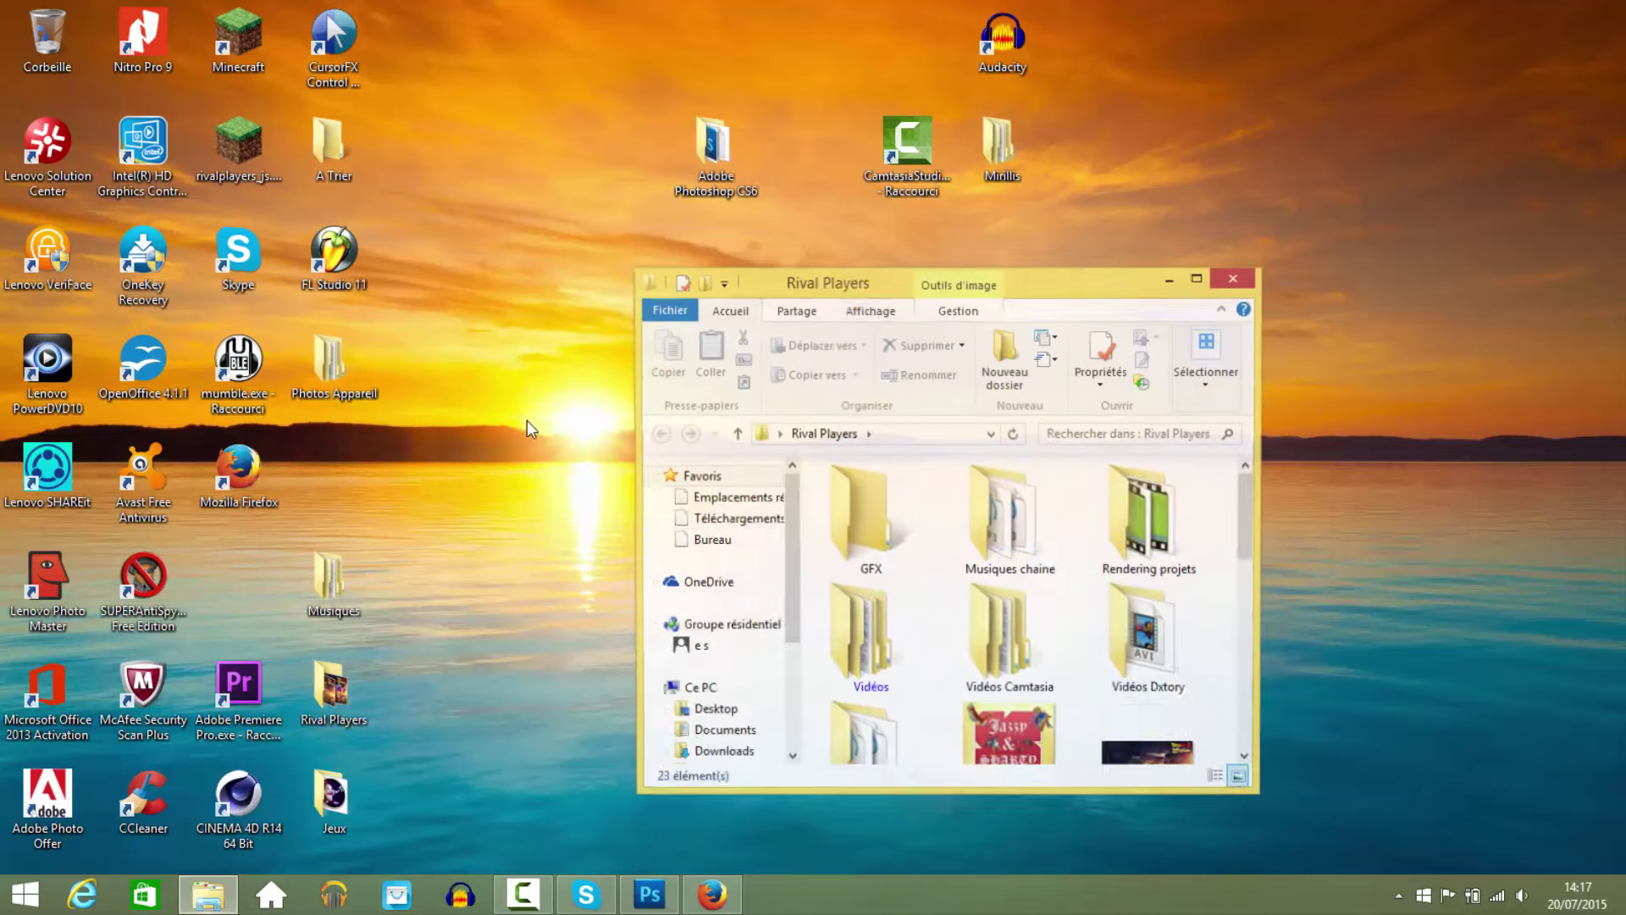
double_click(878, 508)
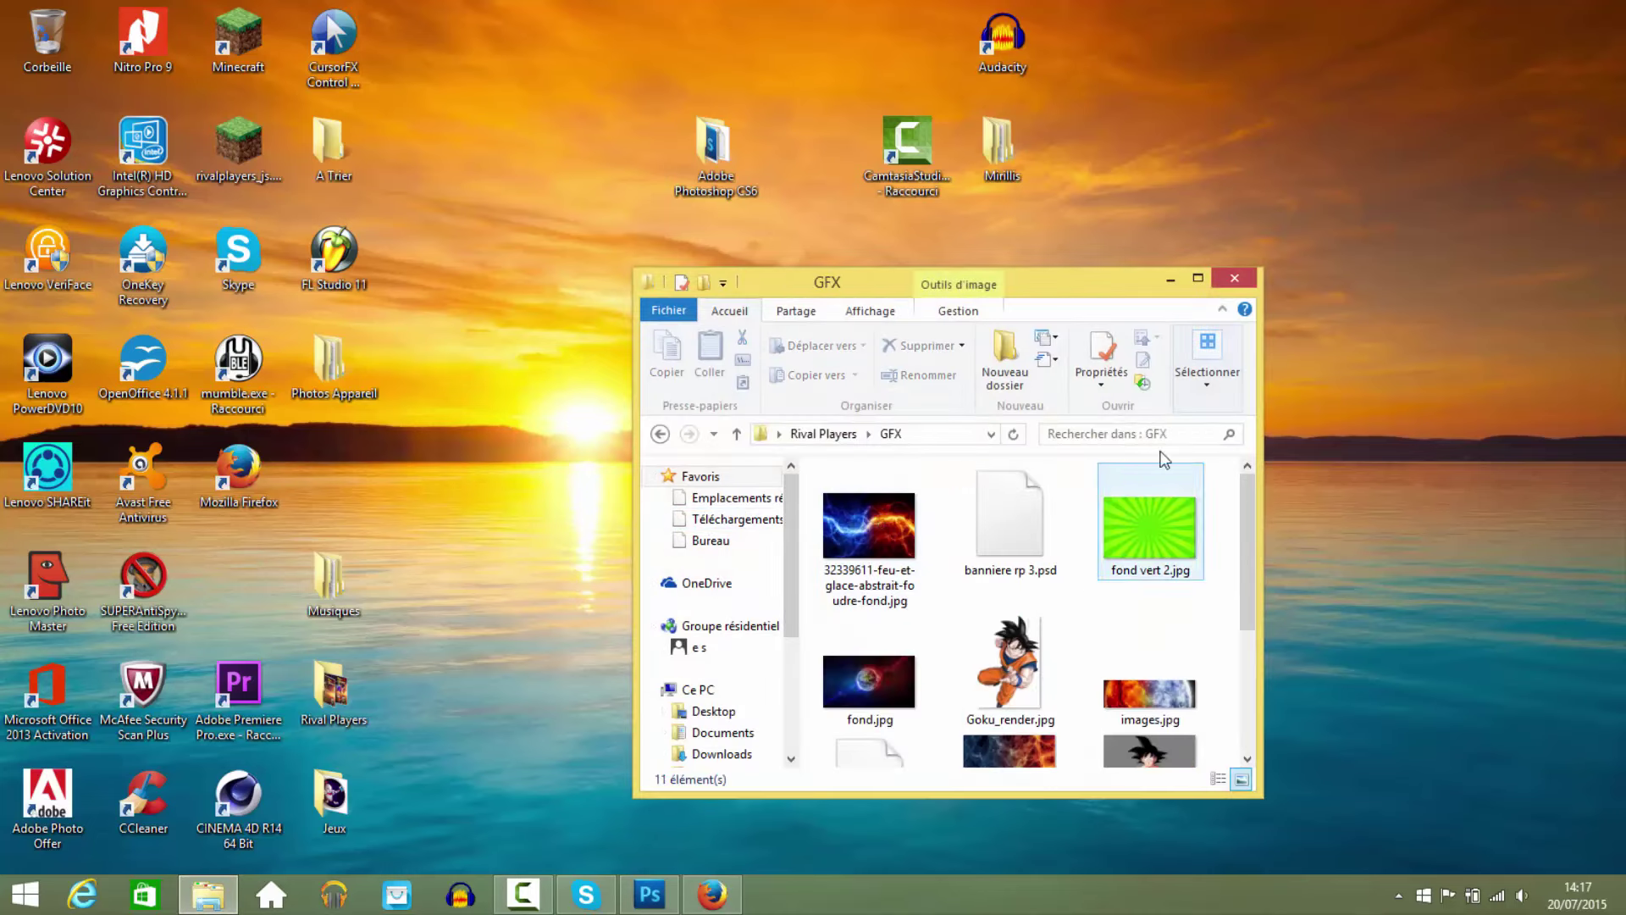
left_click_drag(1248, 499, 1260, 684)
left_click(900, 724)
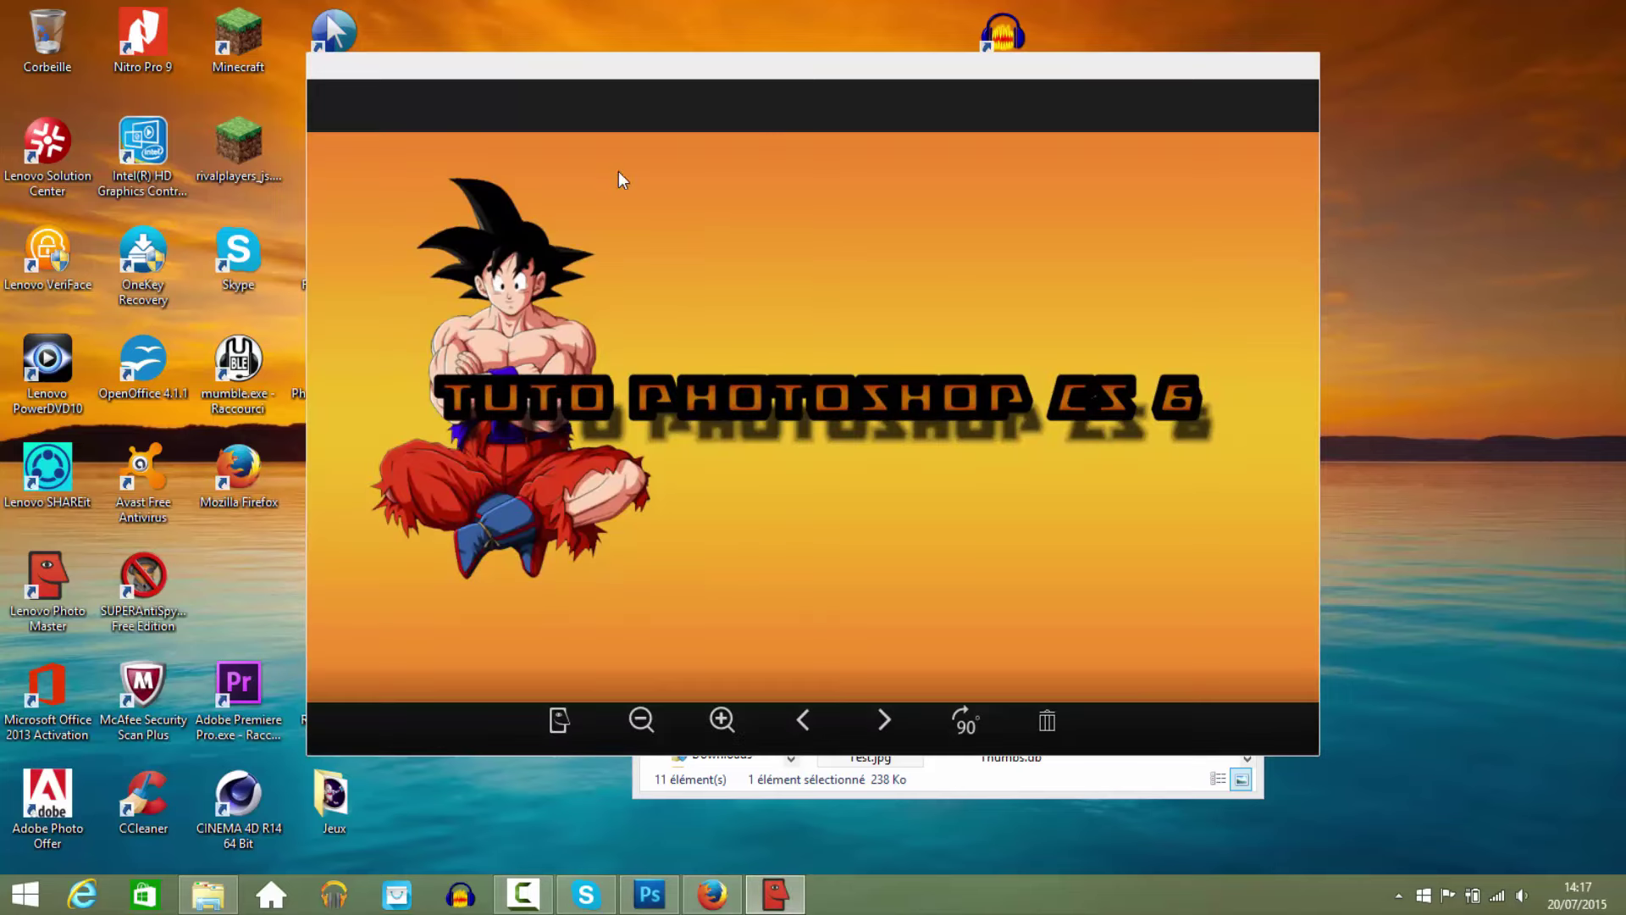
Inspect the exported graphic in a maximized viewer, and close the viewer and the GFX folder window.
left_click(1261, 66)
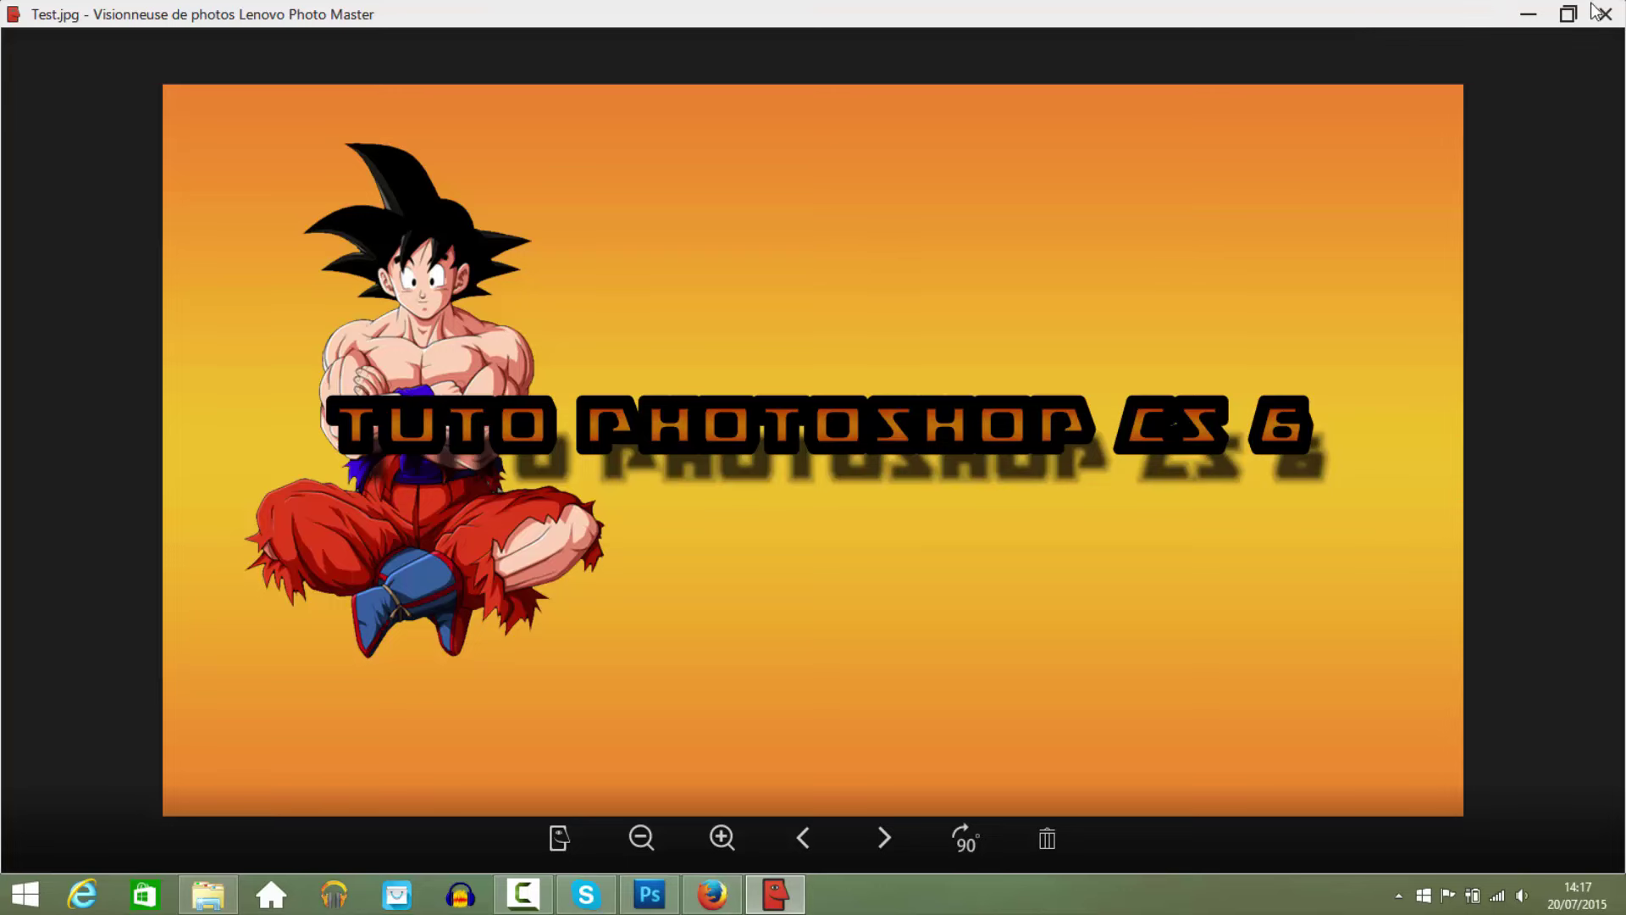
left_click(1568, 13)
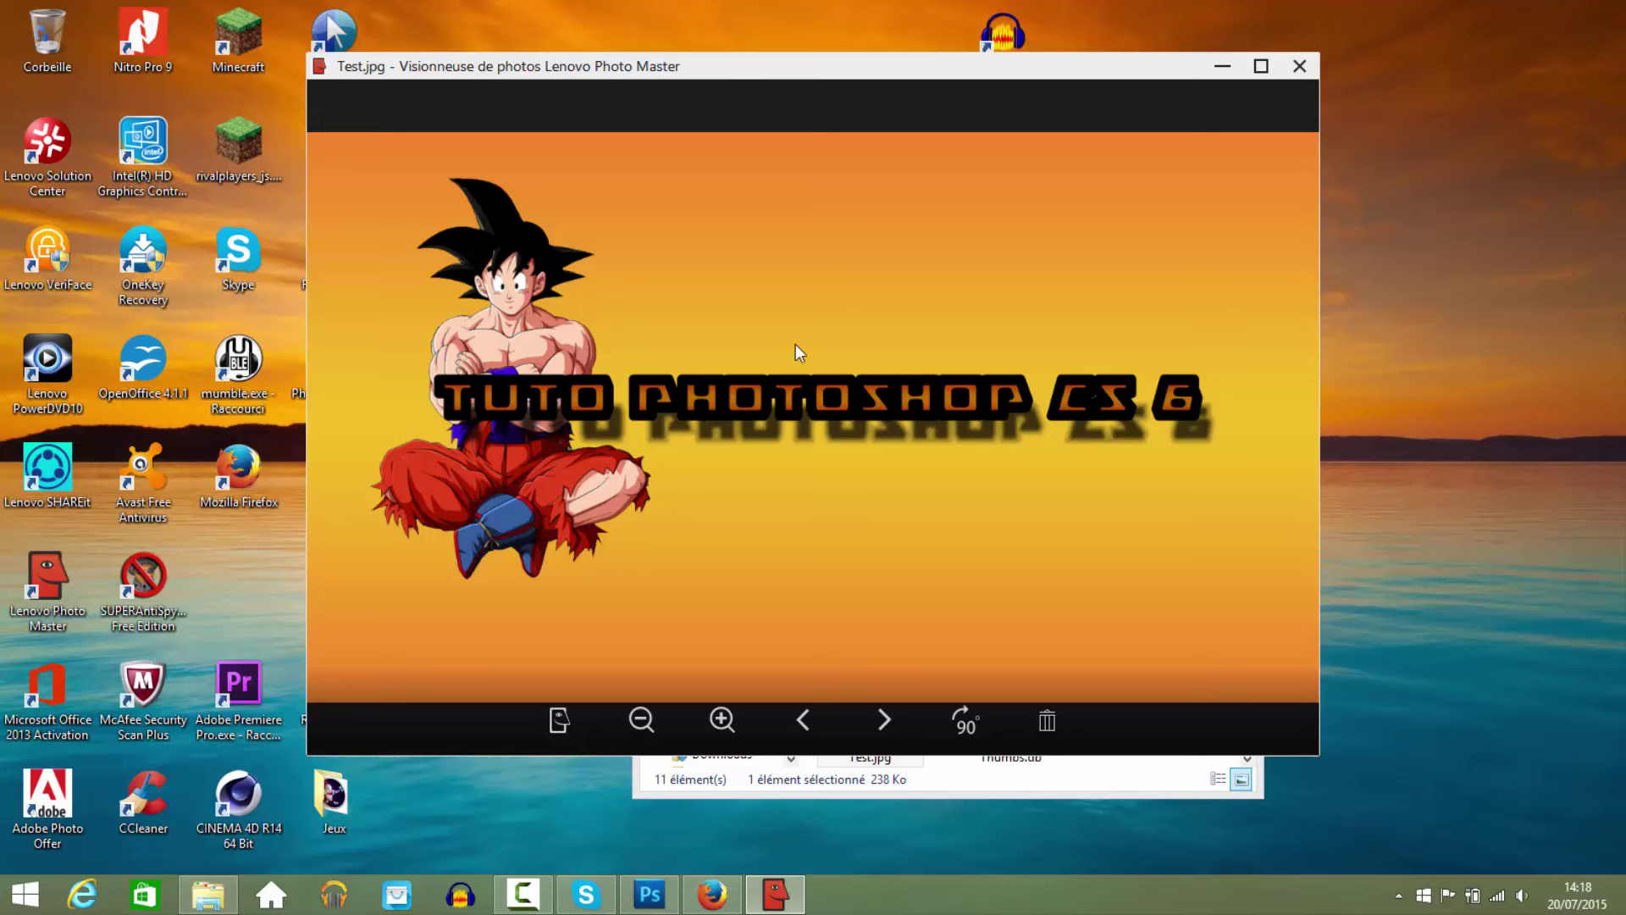
left_click(1300, 67)
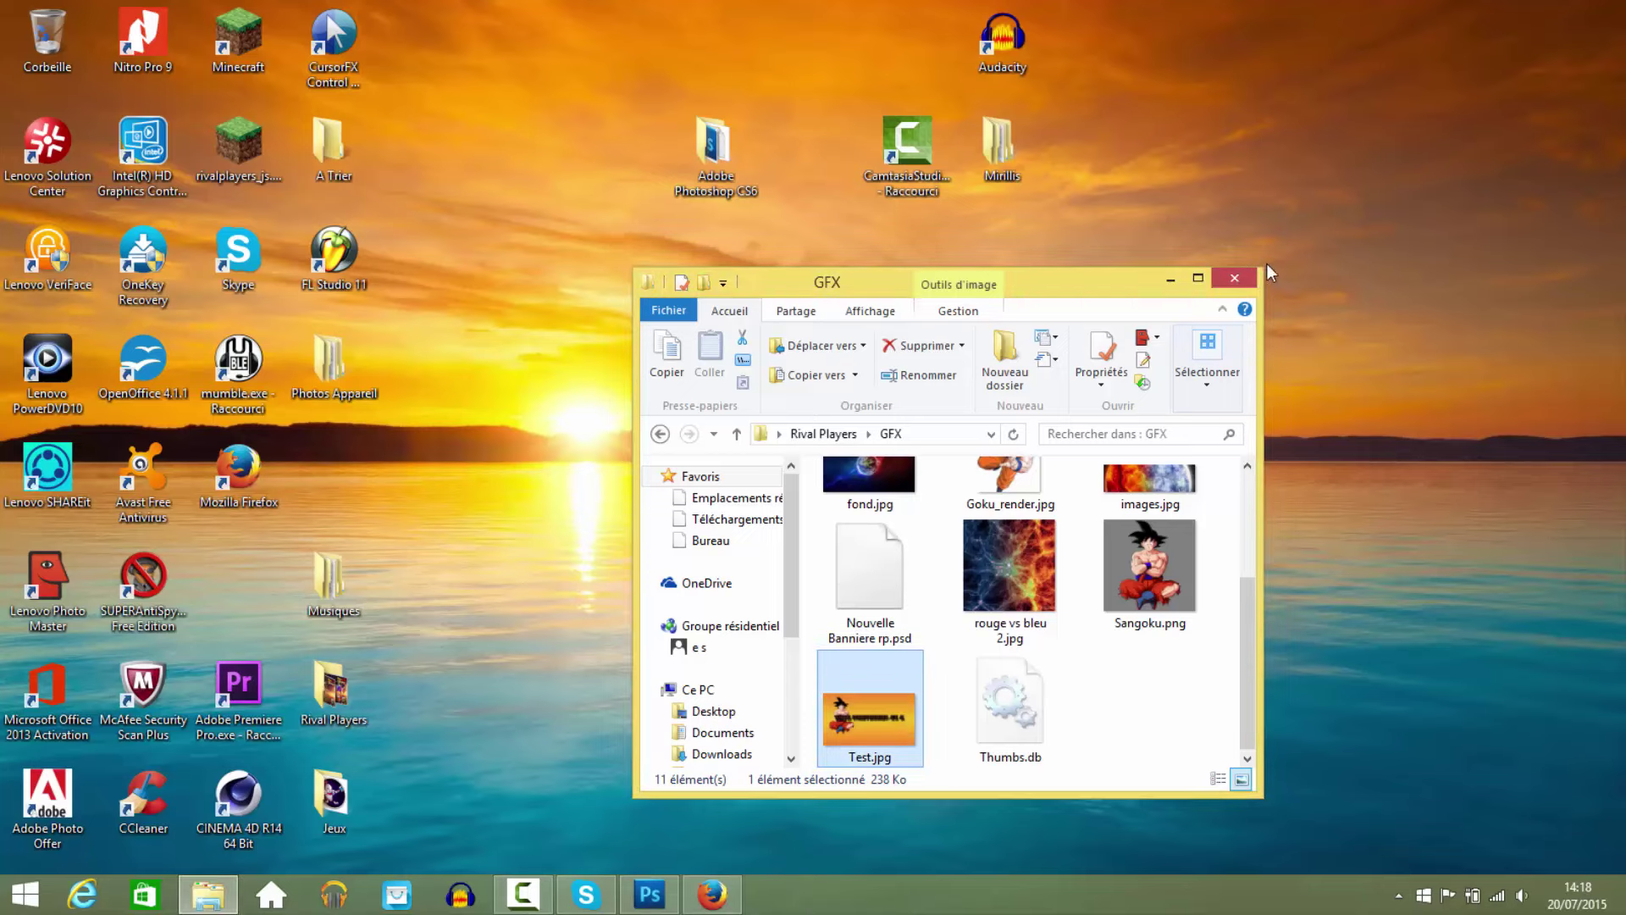
left_click(1235, 280)
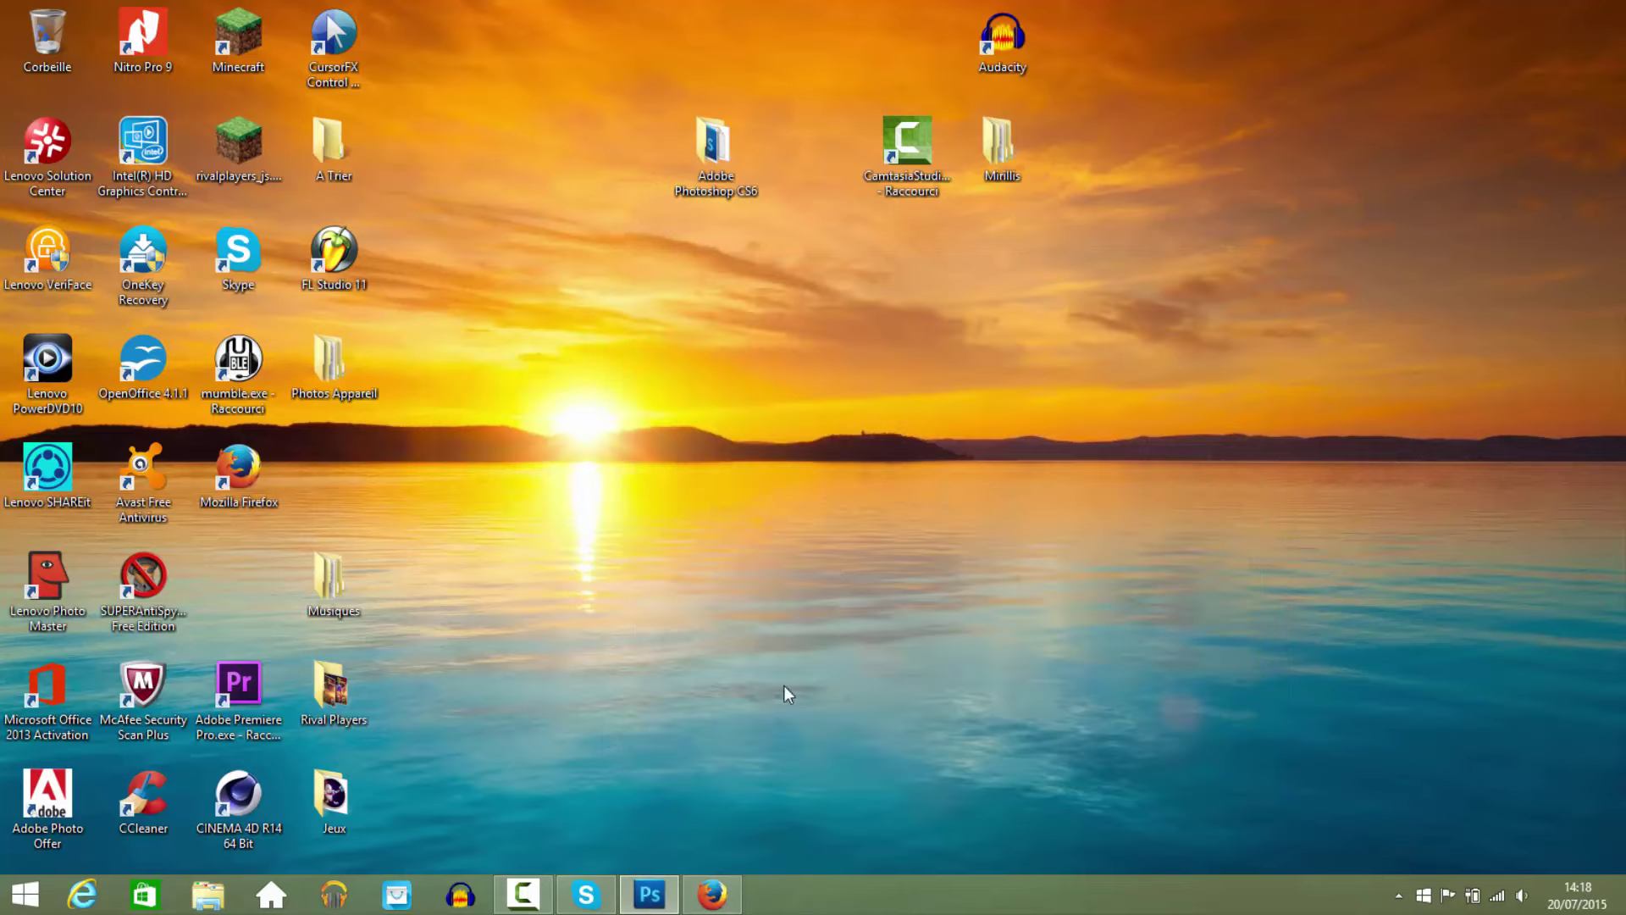
Switch back to Photoshop and open the settings for a new document.
left_click(657, 895)
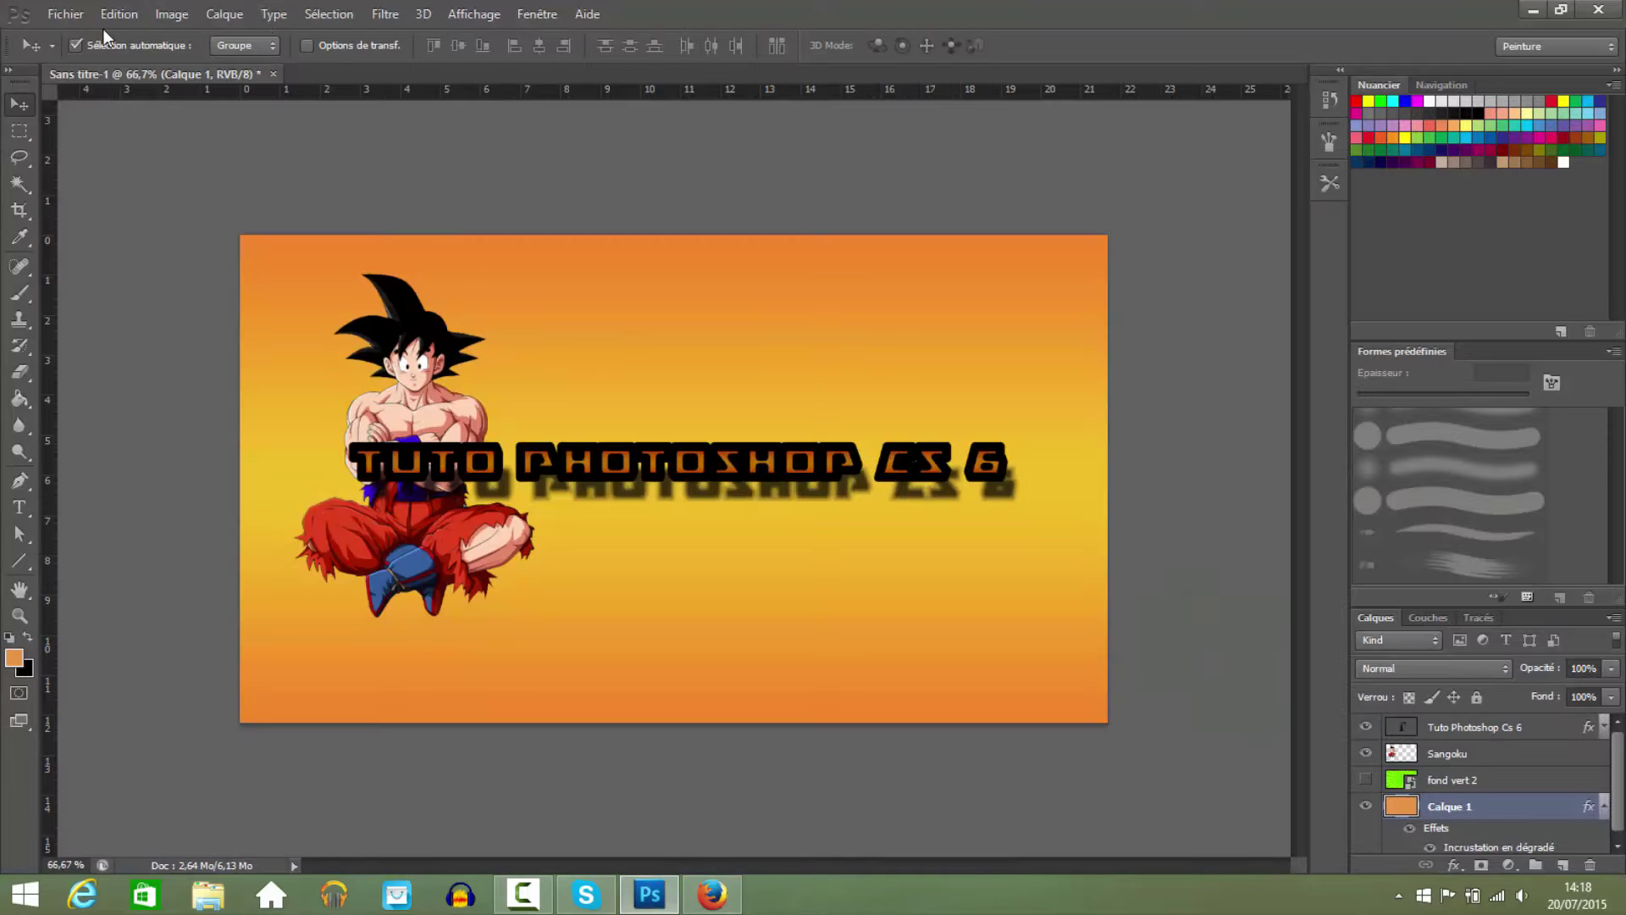
left_click(58, 19)
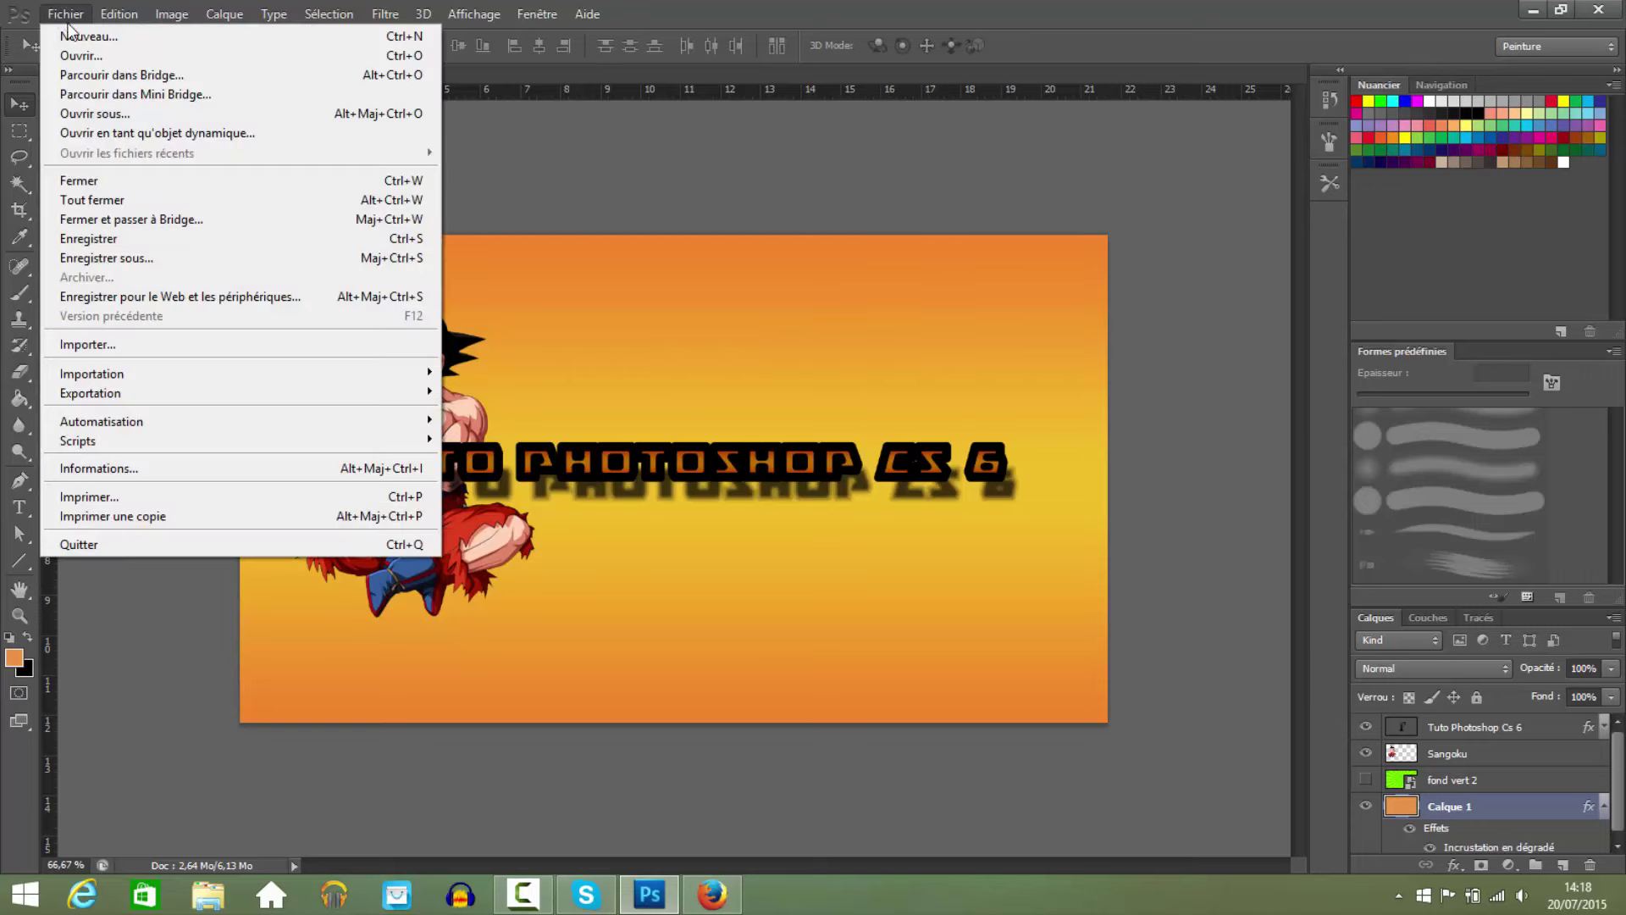
left_click(85, 30)
double_click(561, 263)
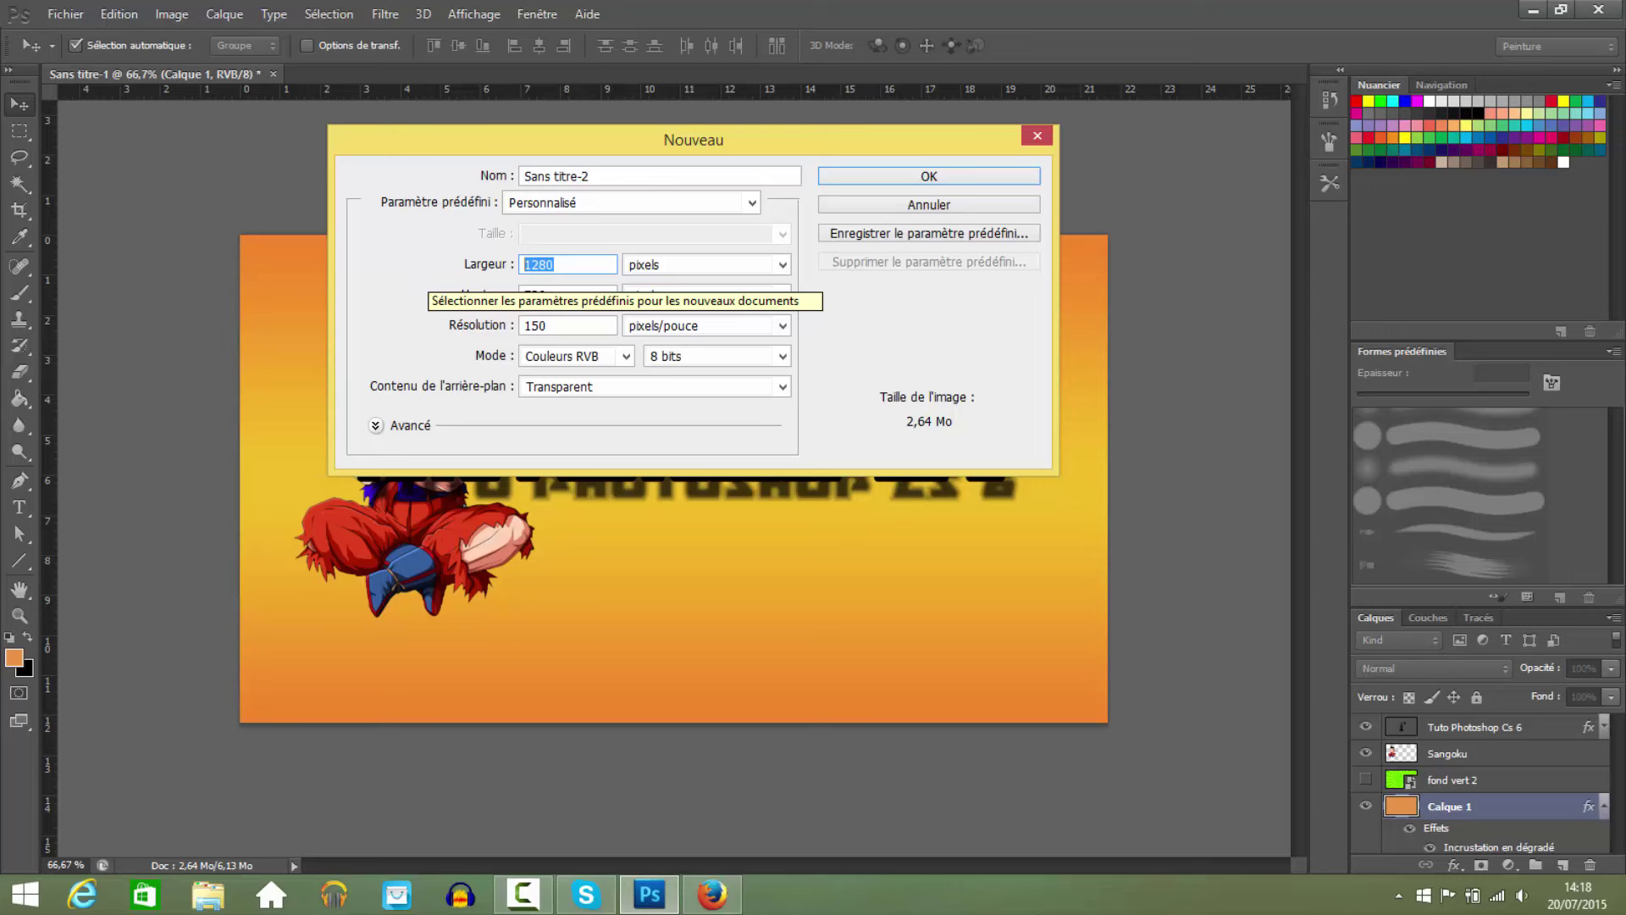
type("8")
key("BackSpace")
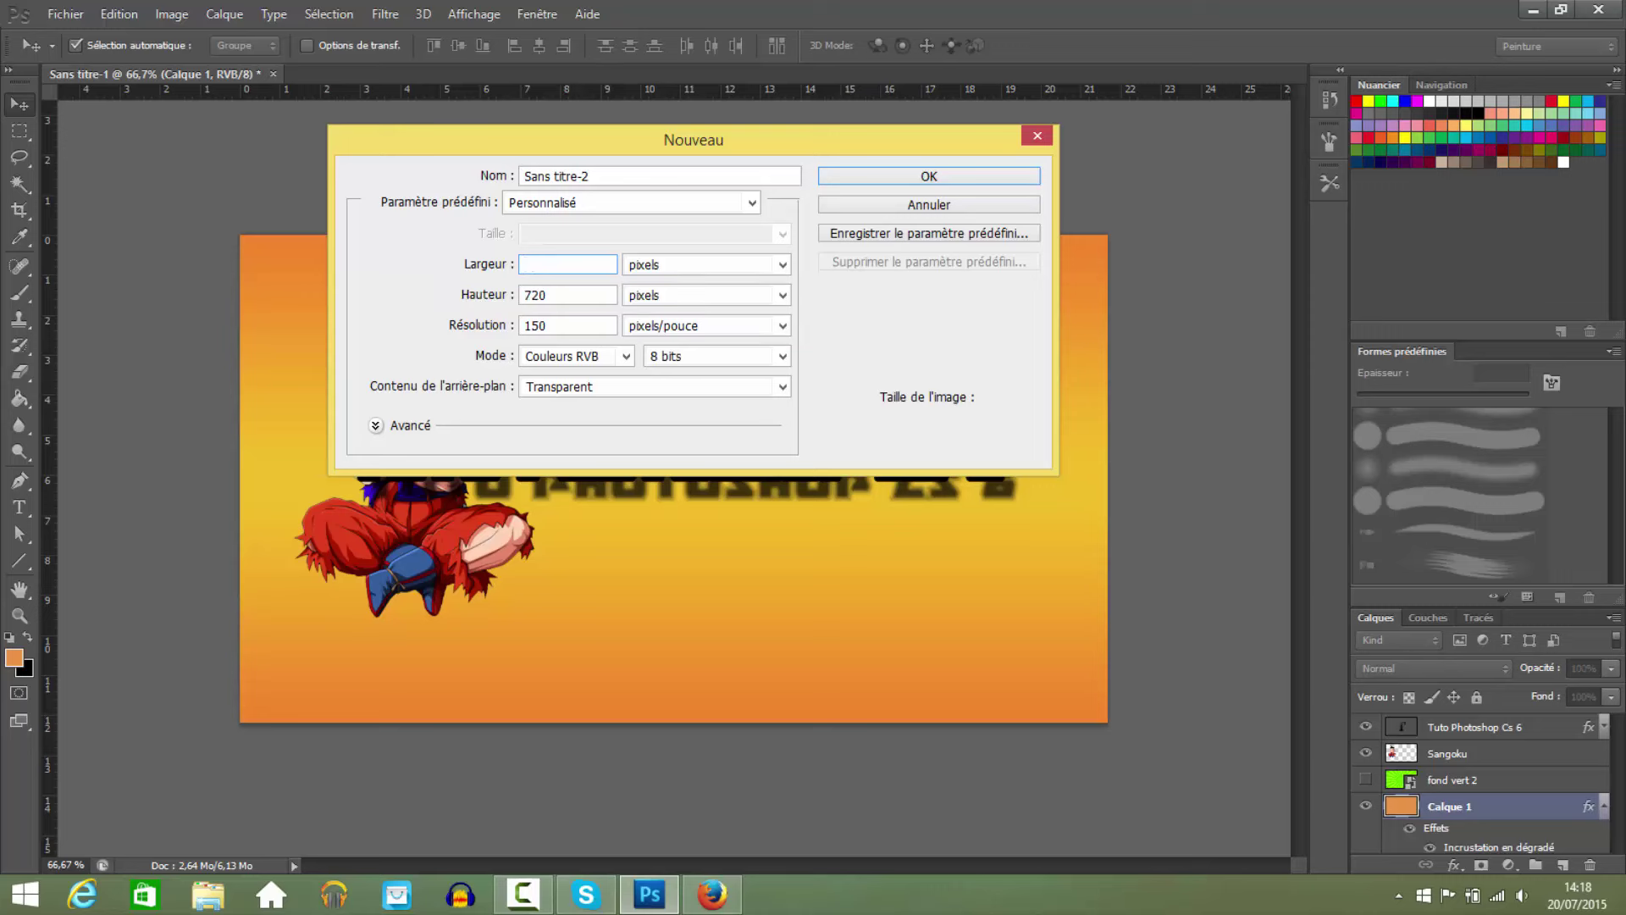
type("500")
key("Tab")
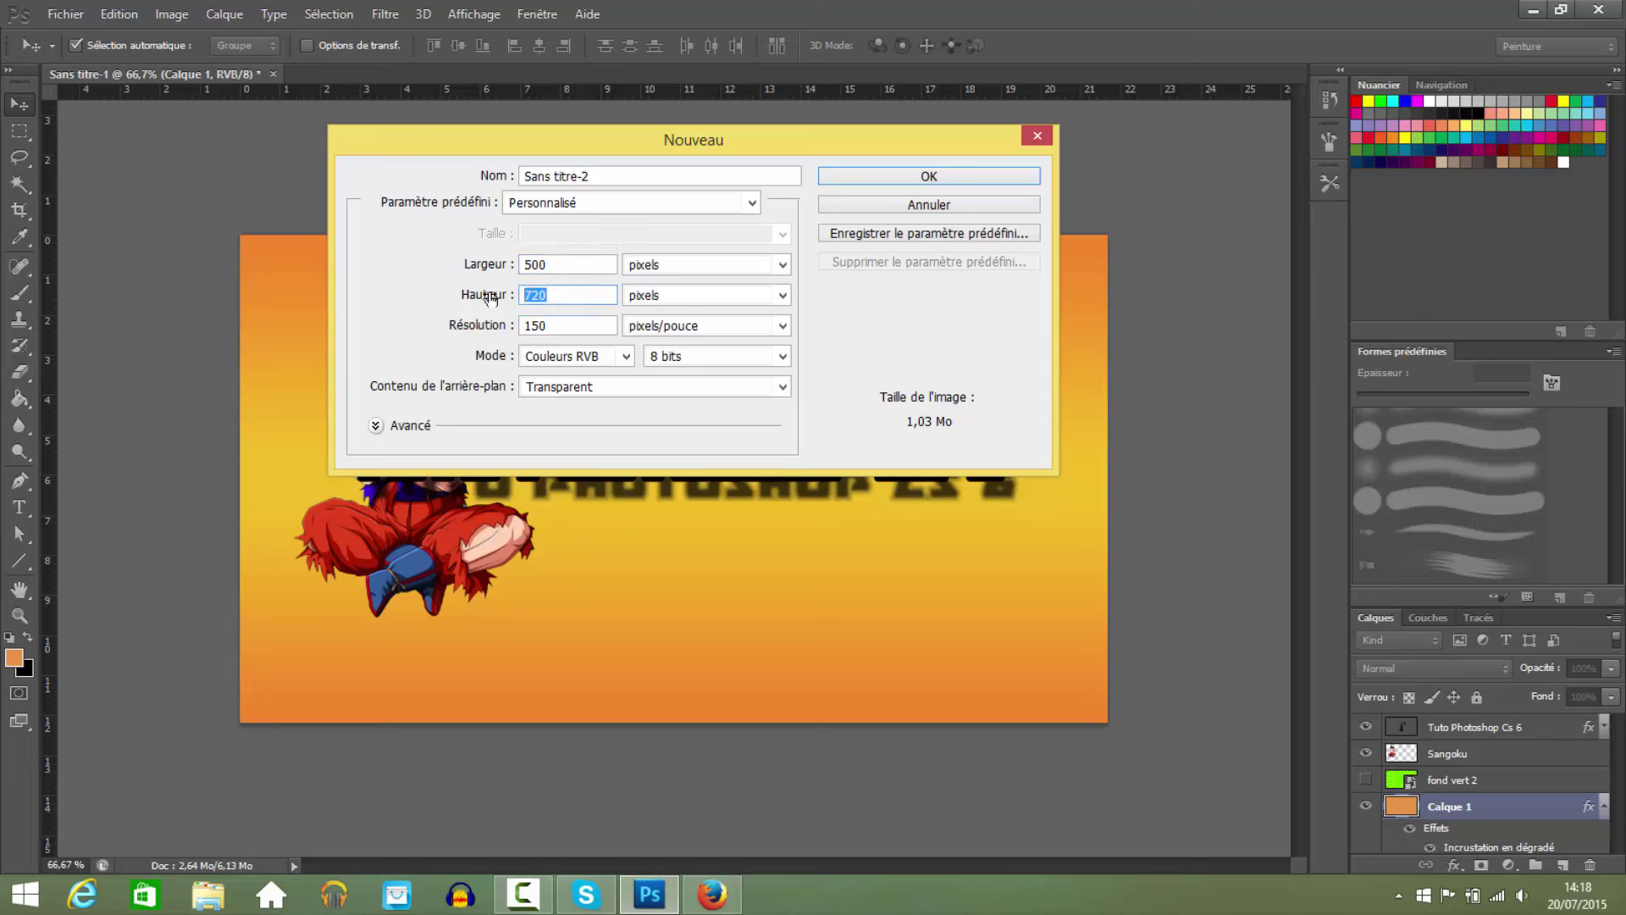
type("500")
key("BackSpace")
key("BackSpace")
key("BackSpace")
Create the new document with a width and height of 800 pixels each.
left_click(546, 262)
left_click(839, 349)
left_click(580, 264)
type("8")
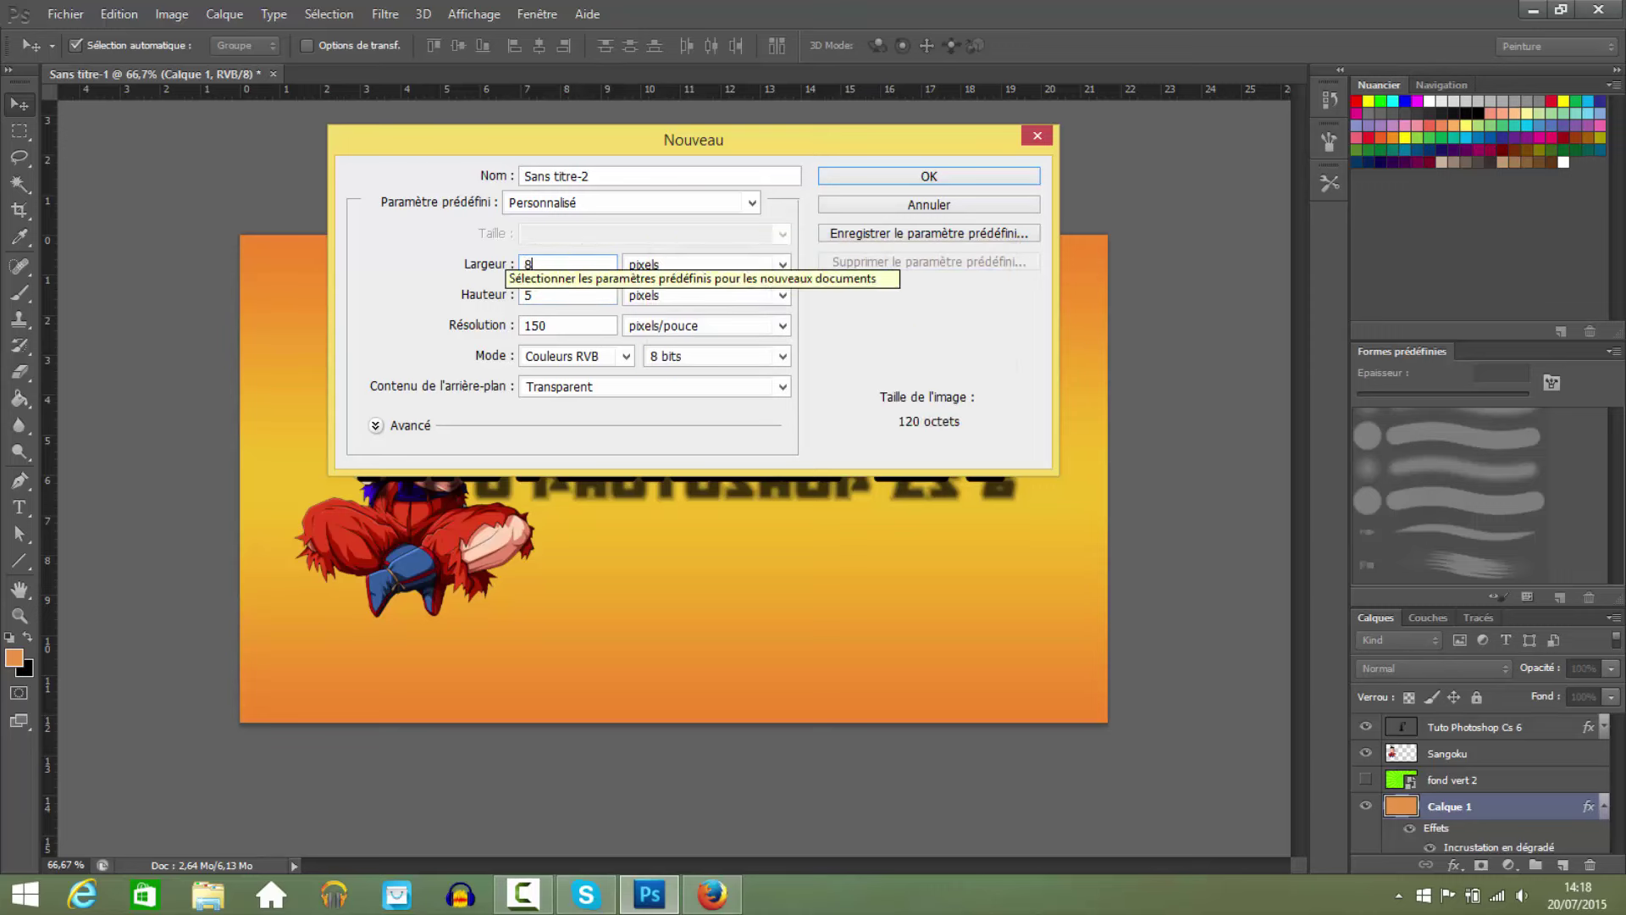
type("00")
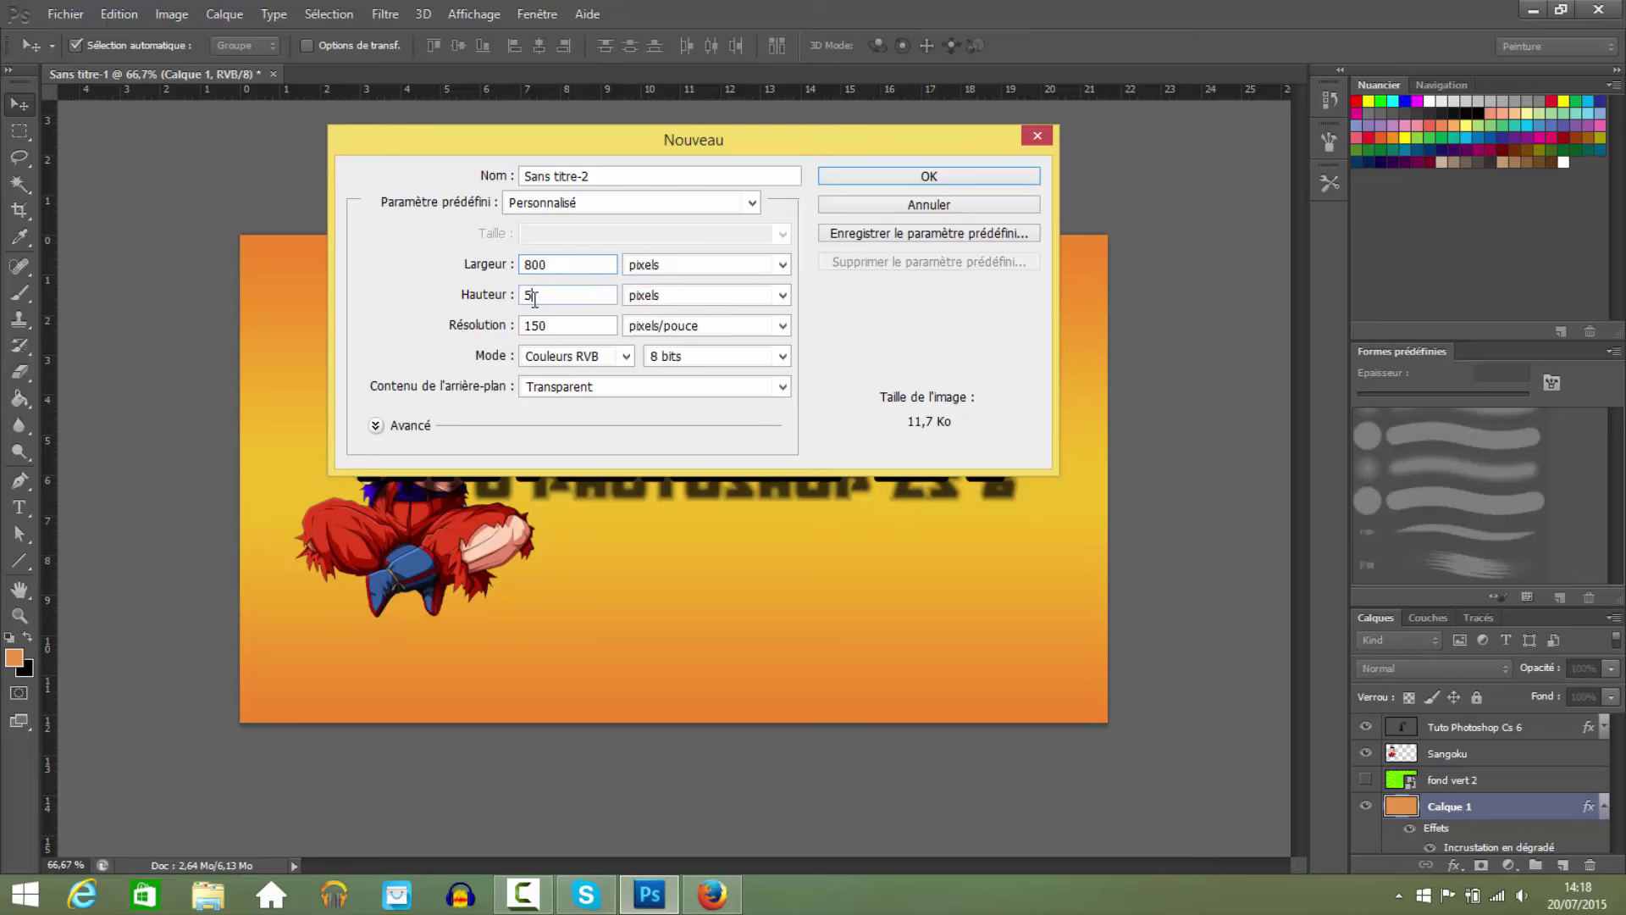
key("BackSpace")
type("800")
left_click(949, 178)
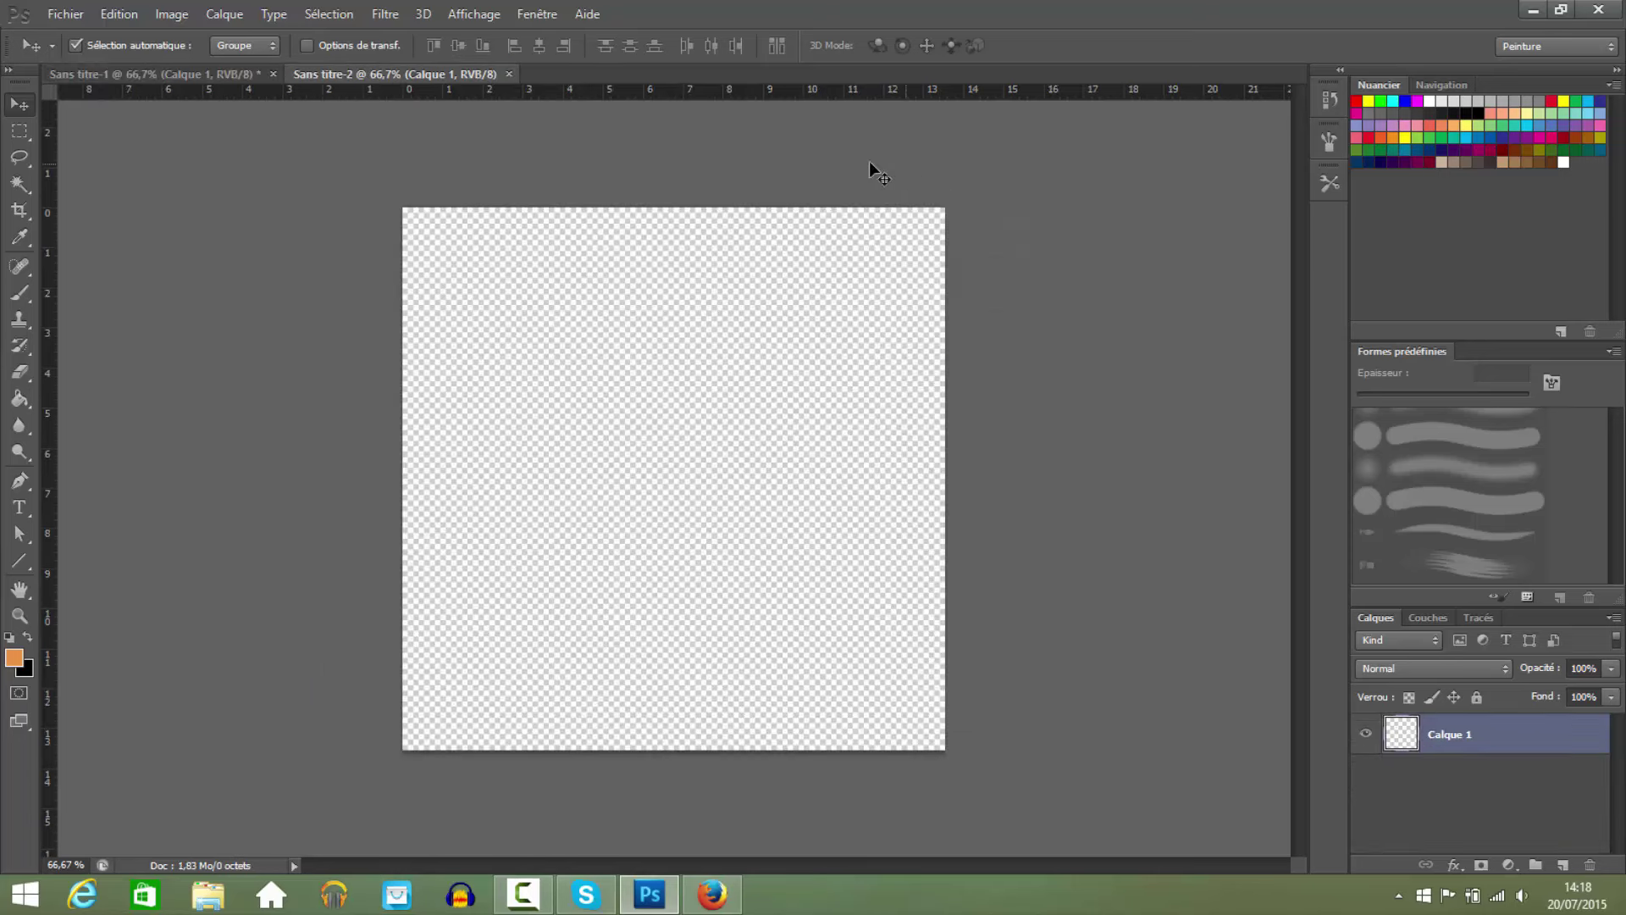
Zoom in on the blank canvas to 100%, look over it, and zoom back out to 66.67%.
left_click(17, 618)
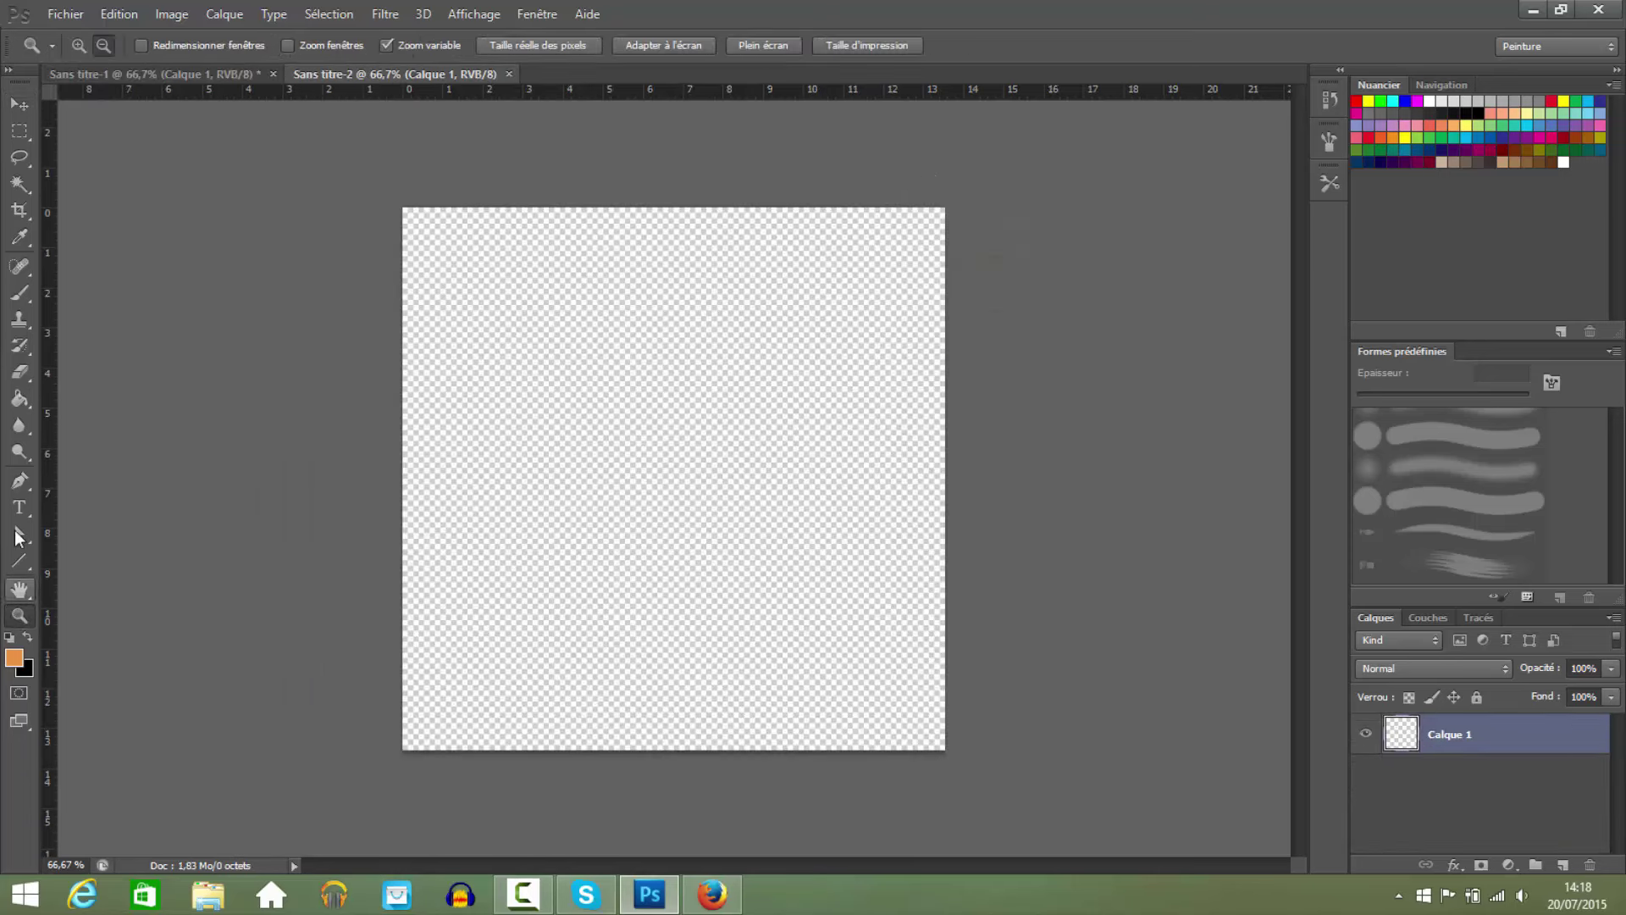
left_click(81, 47)
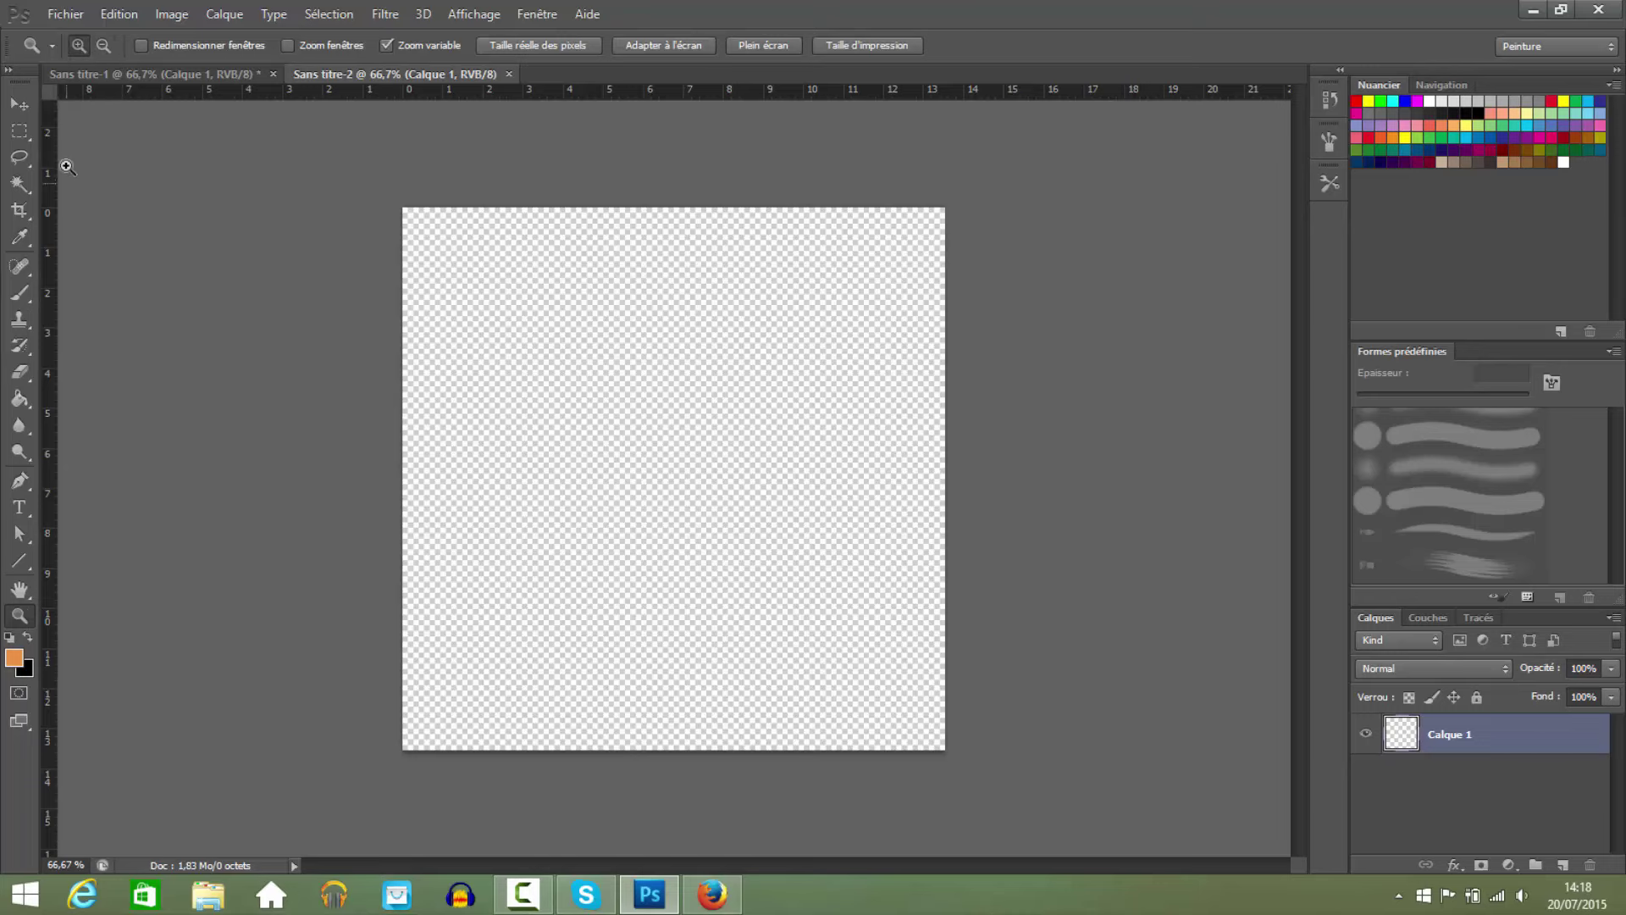
left_click(565, 380)
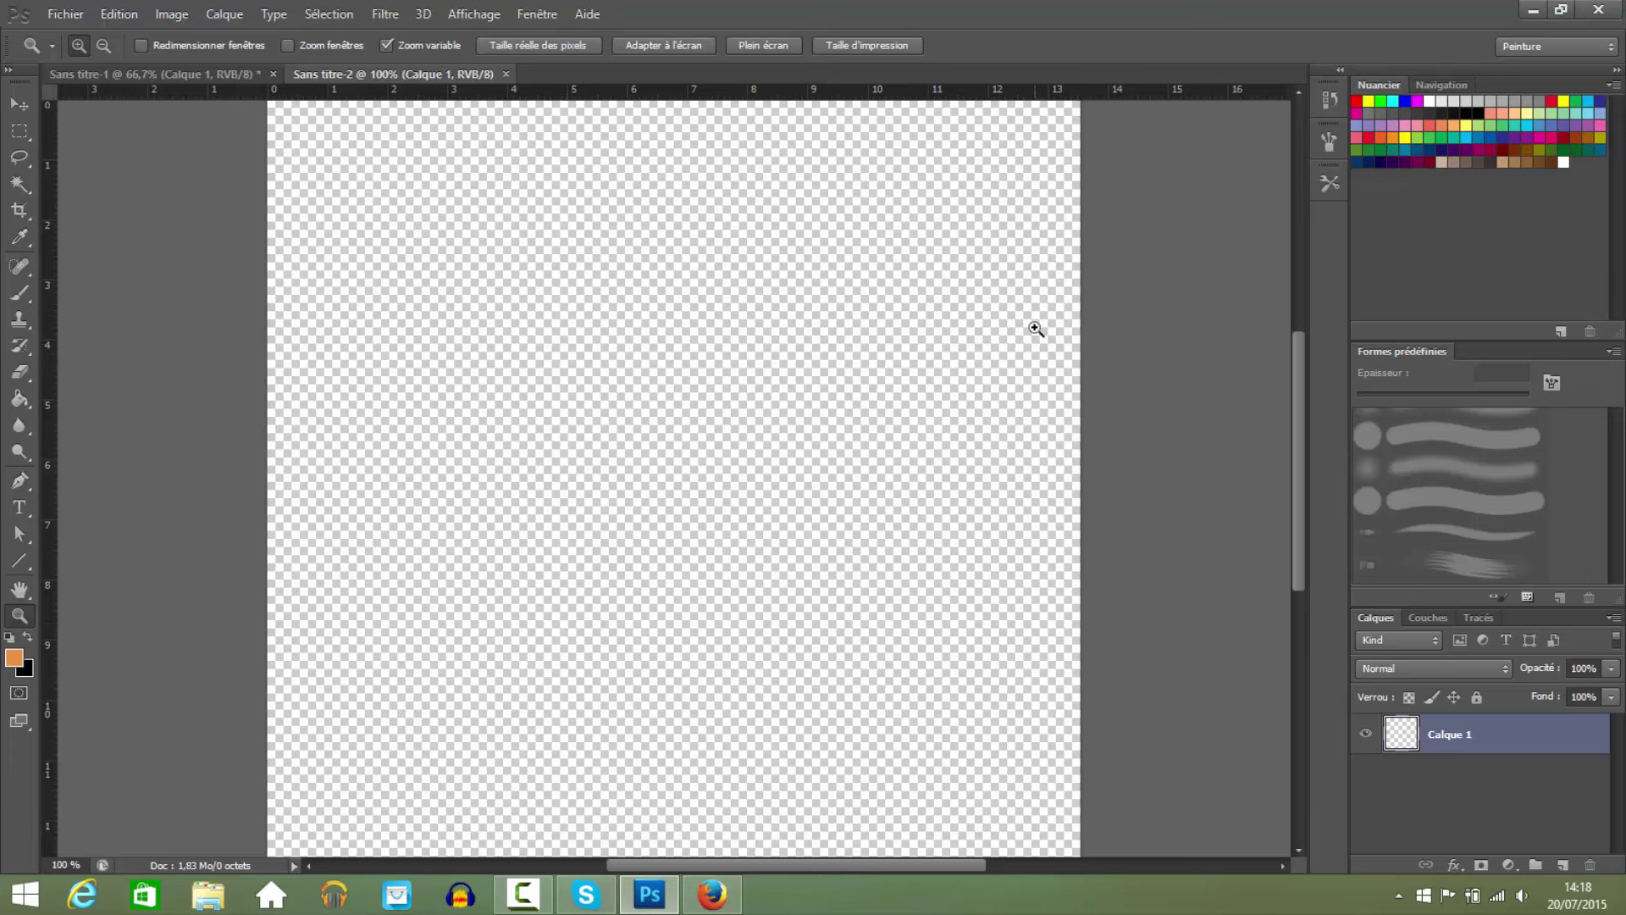
scroll(1034, 327, "up", 2)
scroll(1071, 316, "down", 4)
scroll(1064, 319, "up", 2)
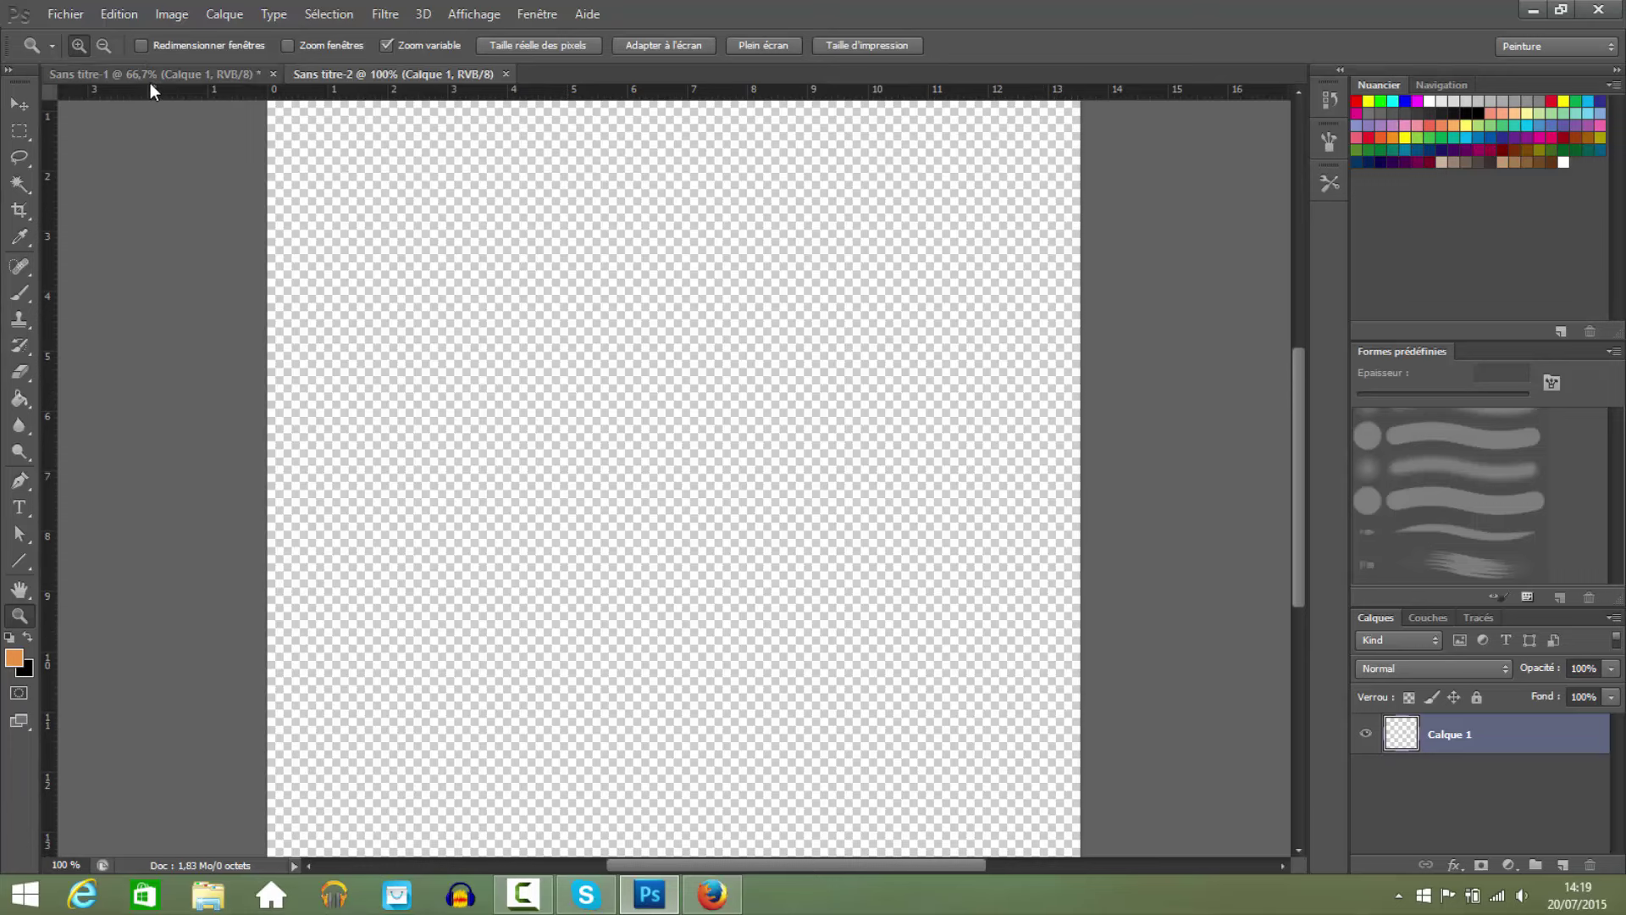
left_click(112, 49)
right_click(461, 349)
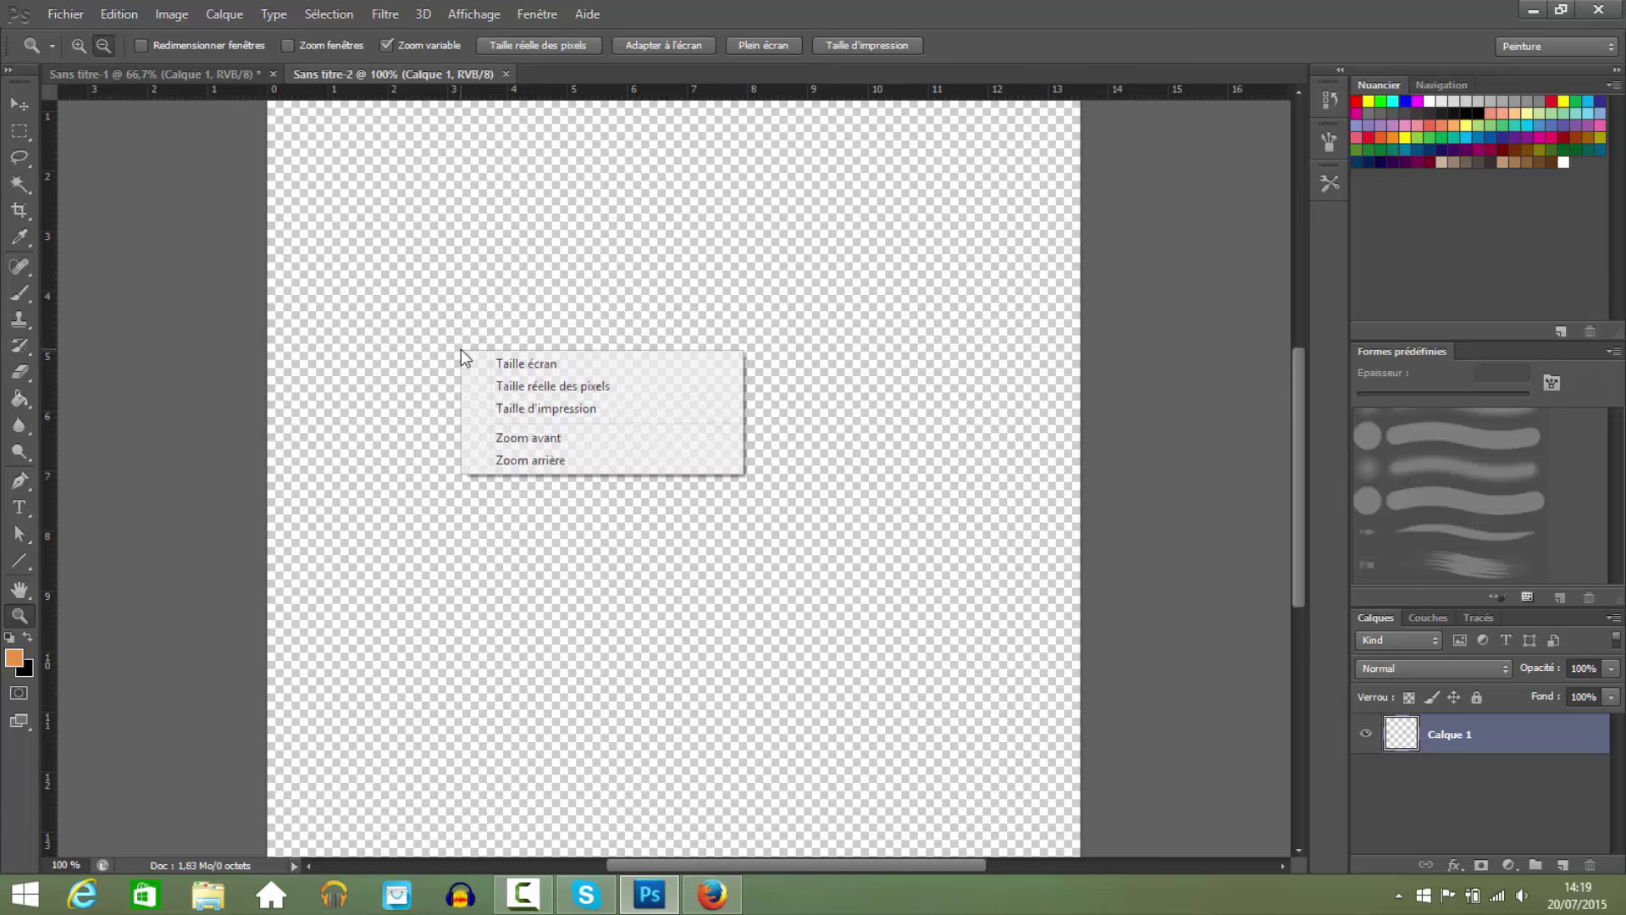
left_click(499, 326)
left_click(584, 325)
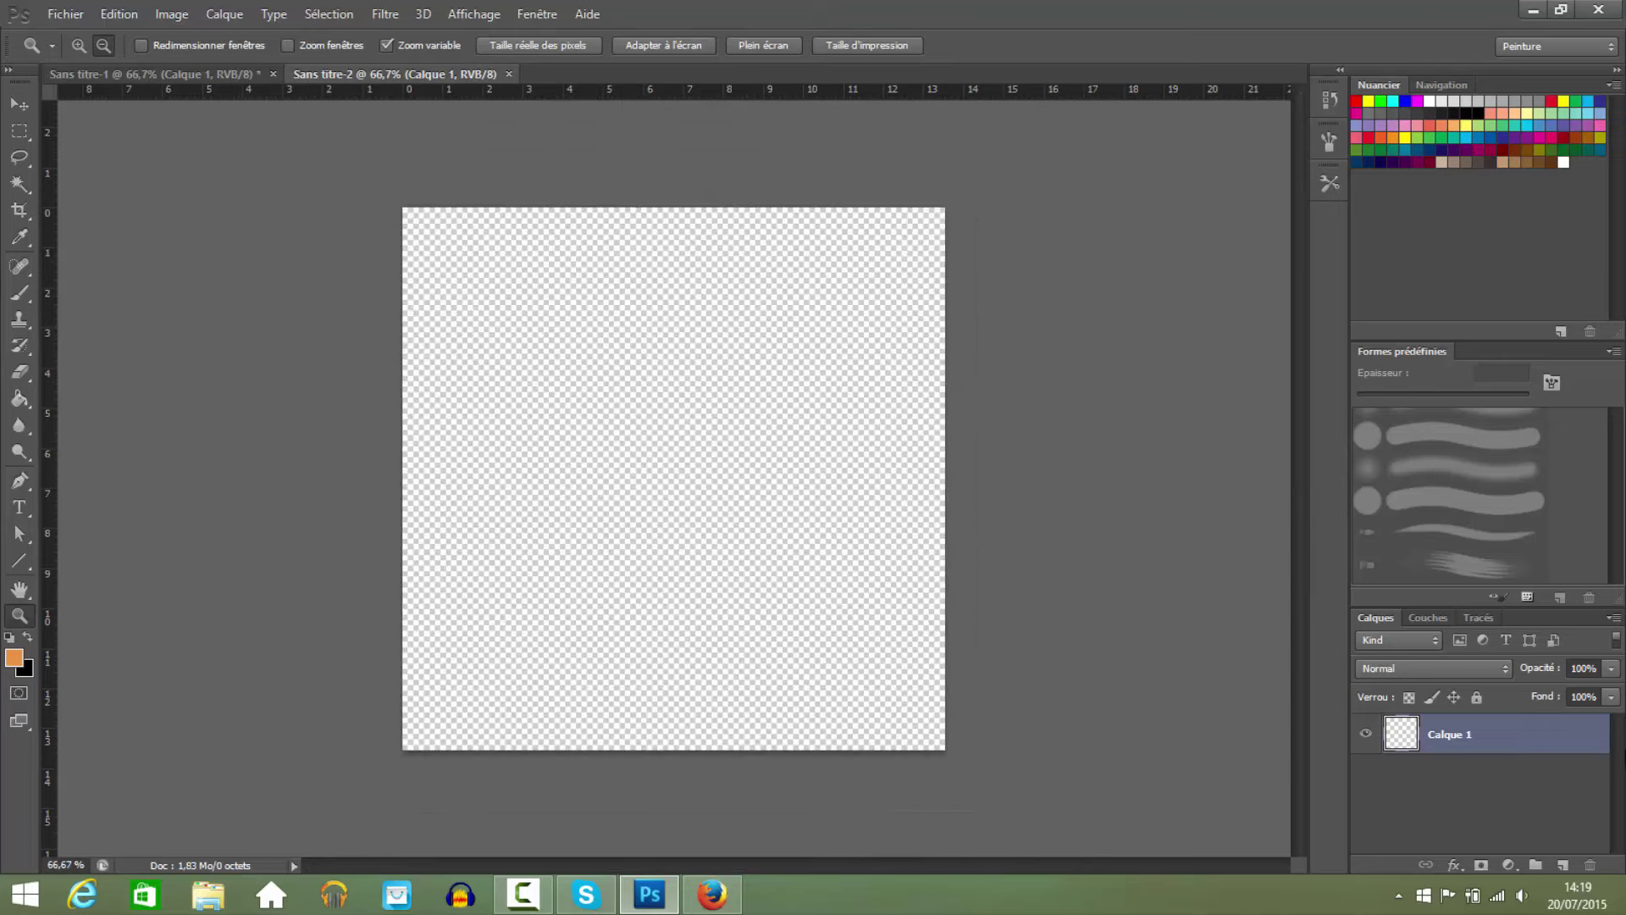
Open the settings for another new document and examine its width and height fields.
left_click(65, 13)
left_click(657, 122)
left_click(66, 13)
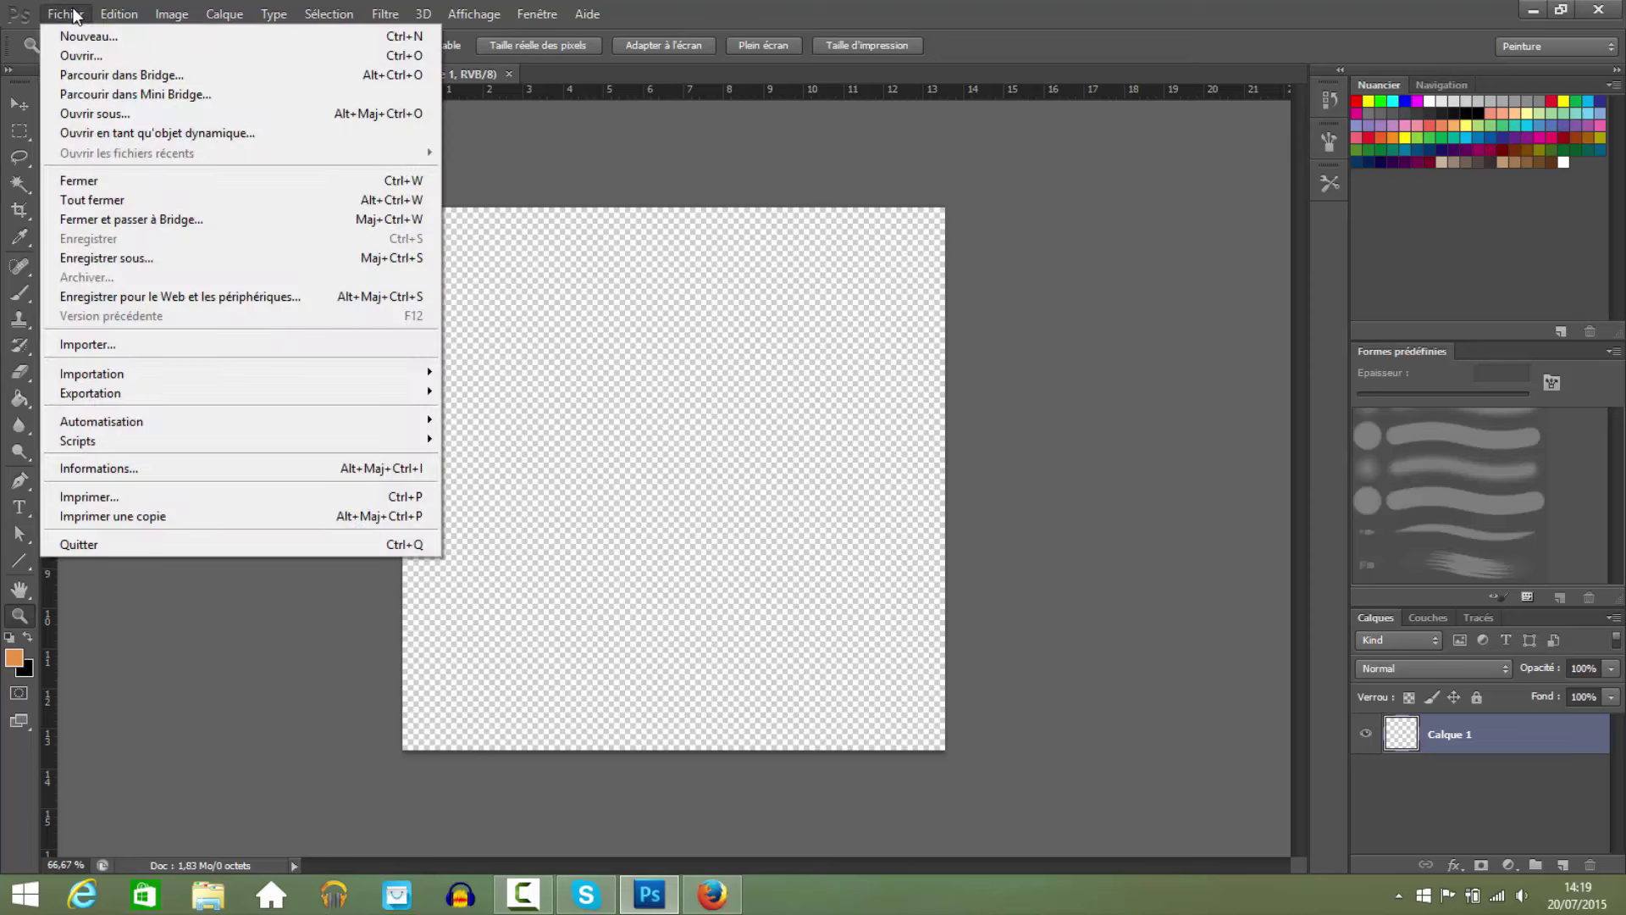
left_click(94, 39)
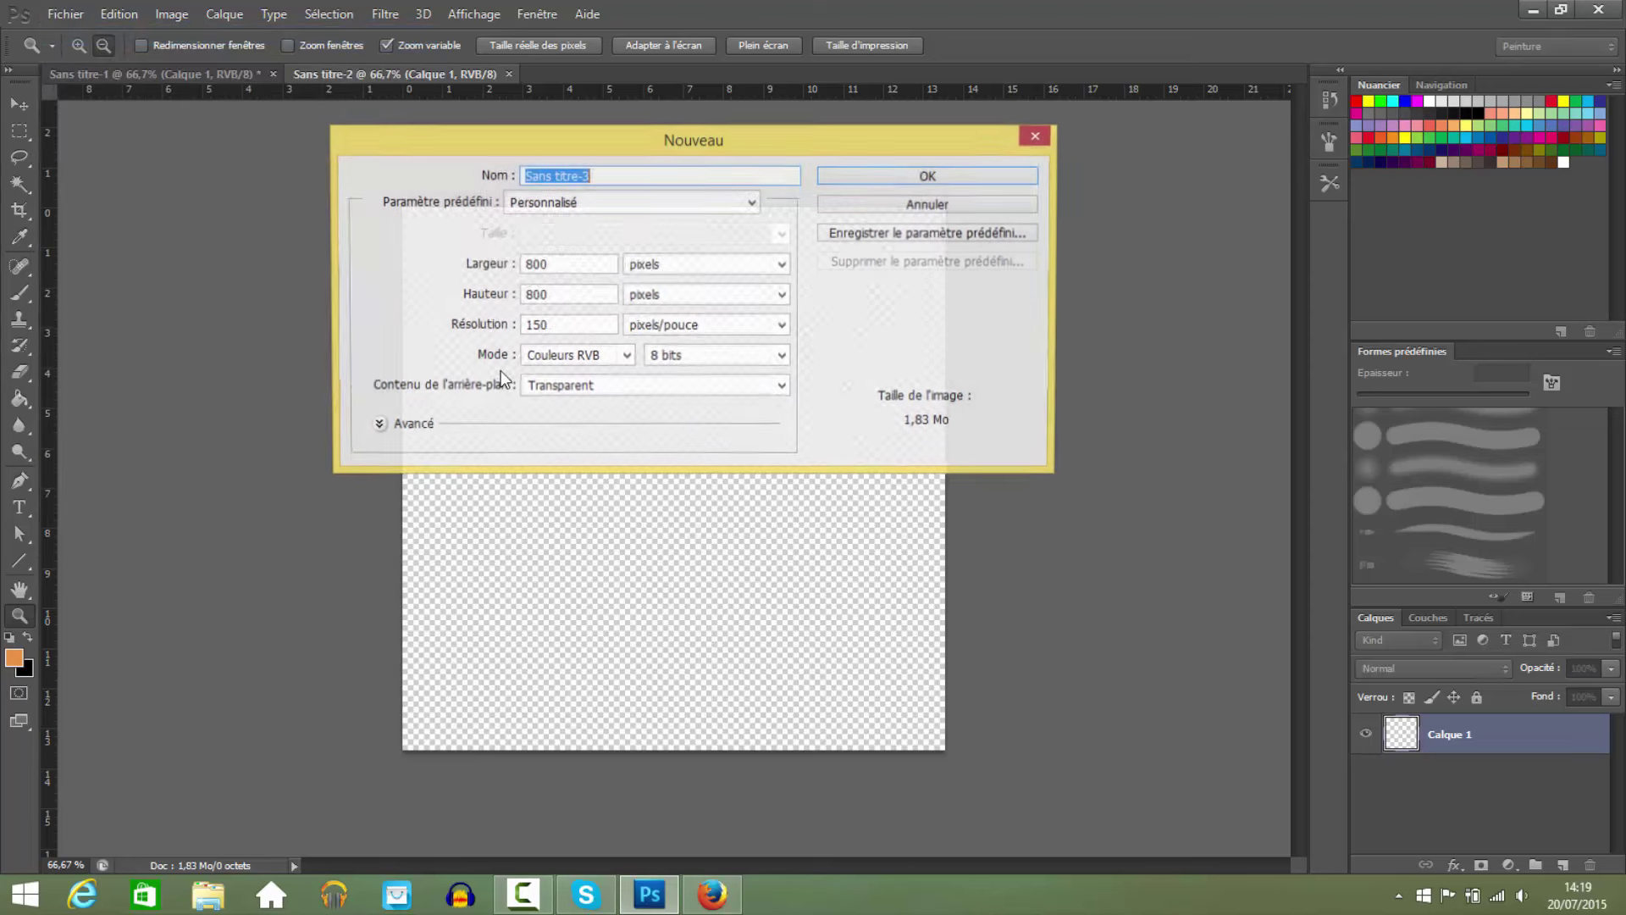
left_click_drag(547, 266, 522, 252)
left_click(536, 261)
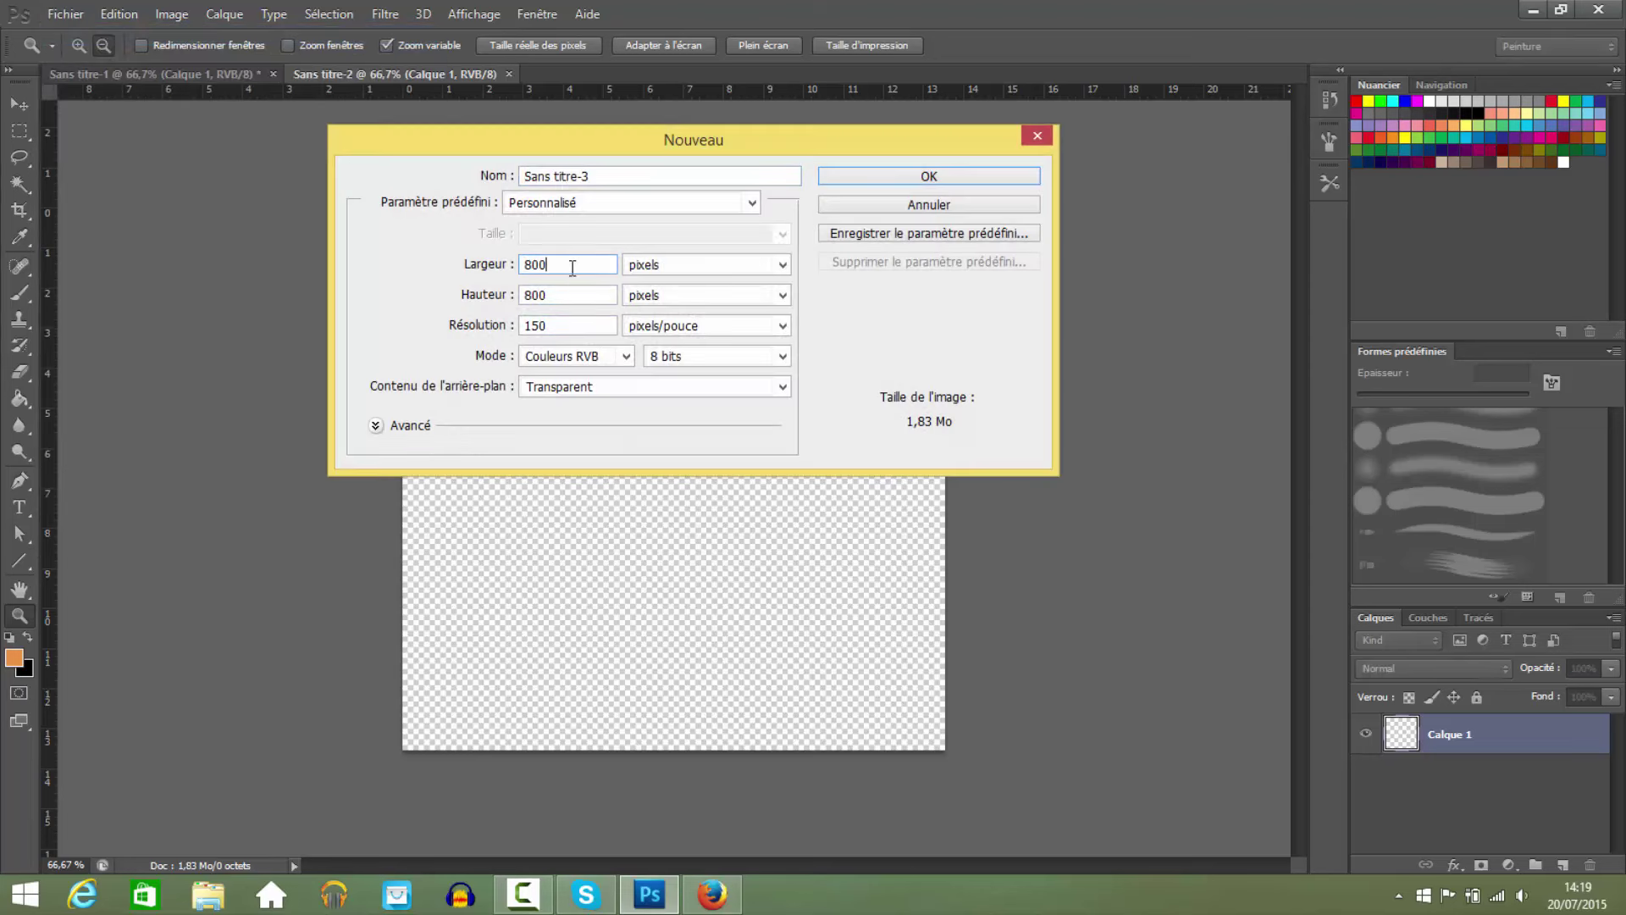
double_click(536, 261)
double_click(536, 260)
double_click(576, 264)
left_click(578, 260)
double_click(542, 295)
left_click(565, 296)
double_click(565, 296)
left_click(565, 296)
double_click(535, 264)
left_click_drag(561, 264, 512, 268)
double_click(536, 295)
double_click(537, 263)
left_click(555, 263)
double_click(556, 263)
Check the measurement units available for the new document's width and keep it in pixels.
left_click(654, 266)
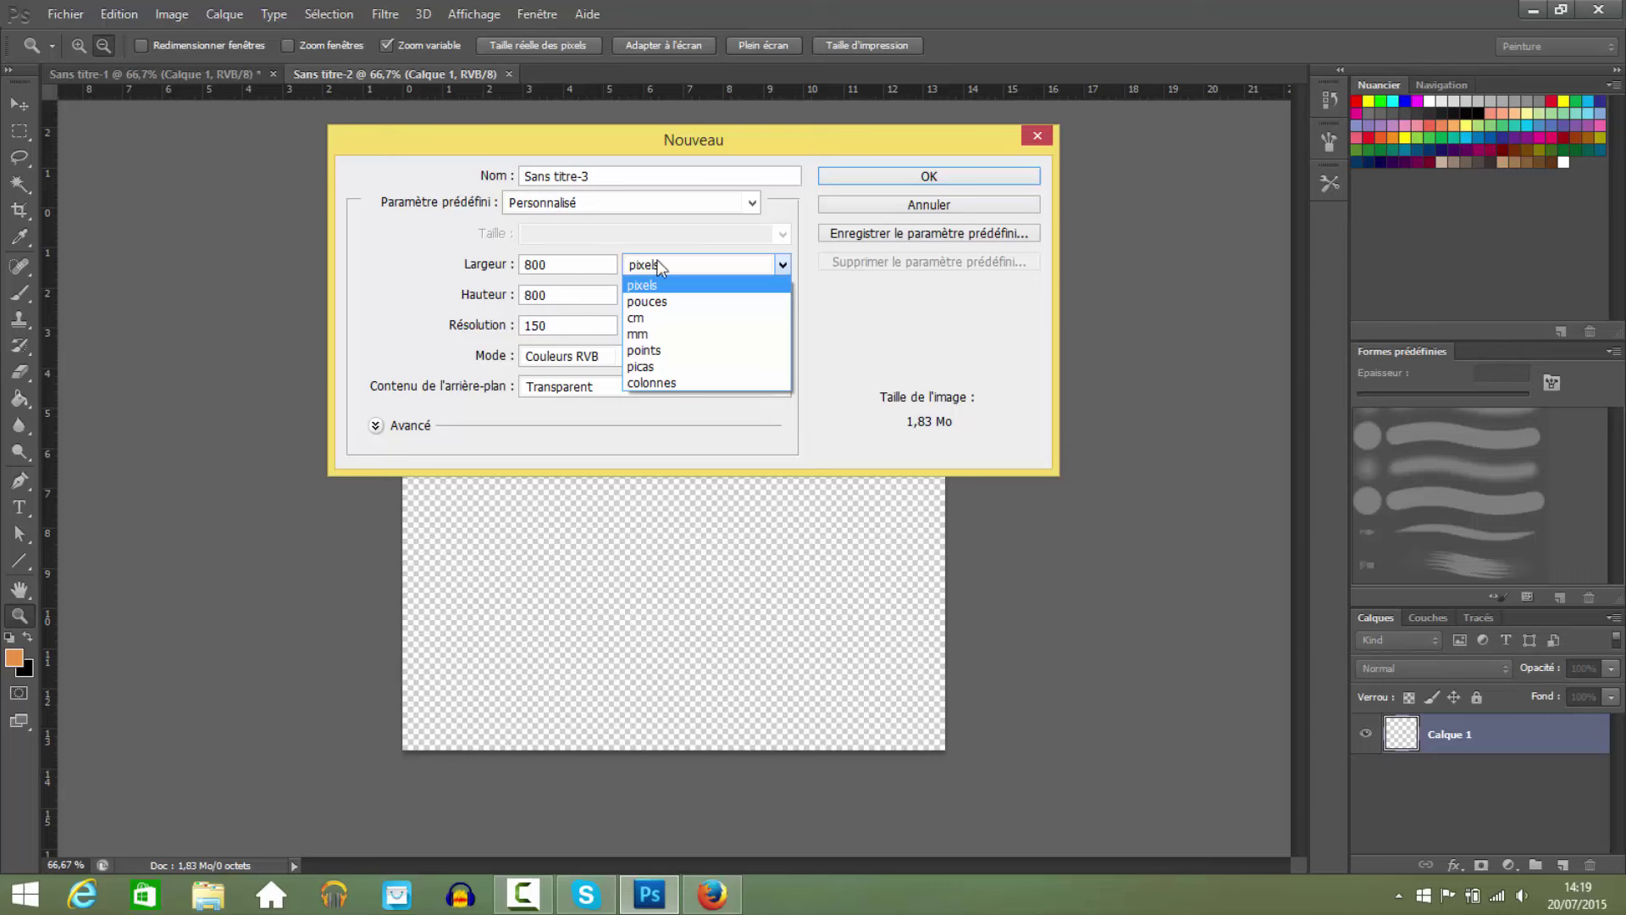
left_click(785, 264)
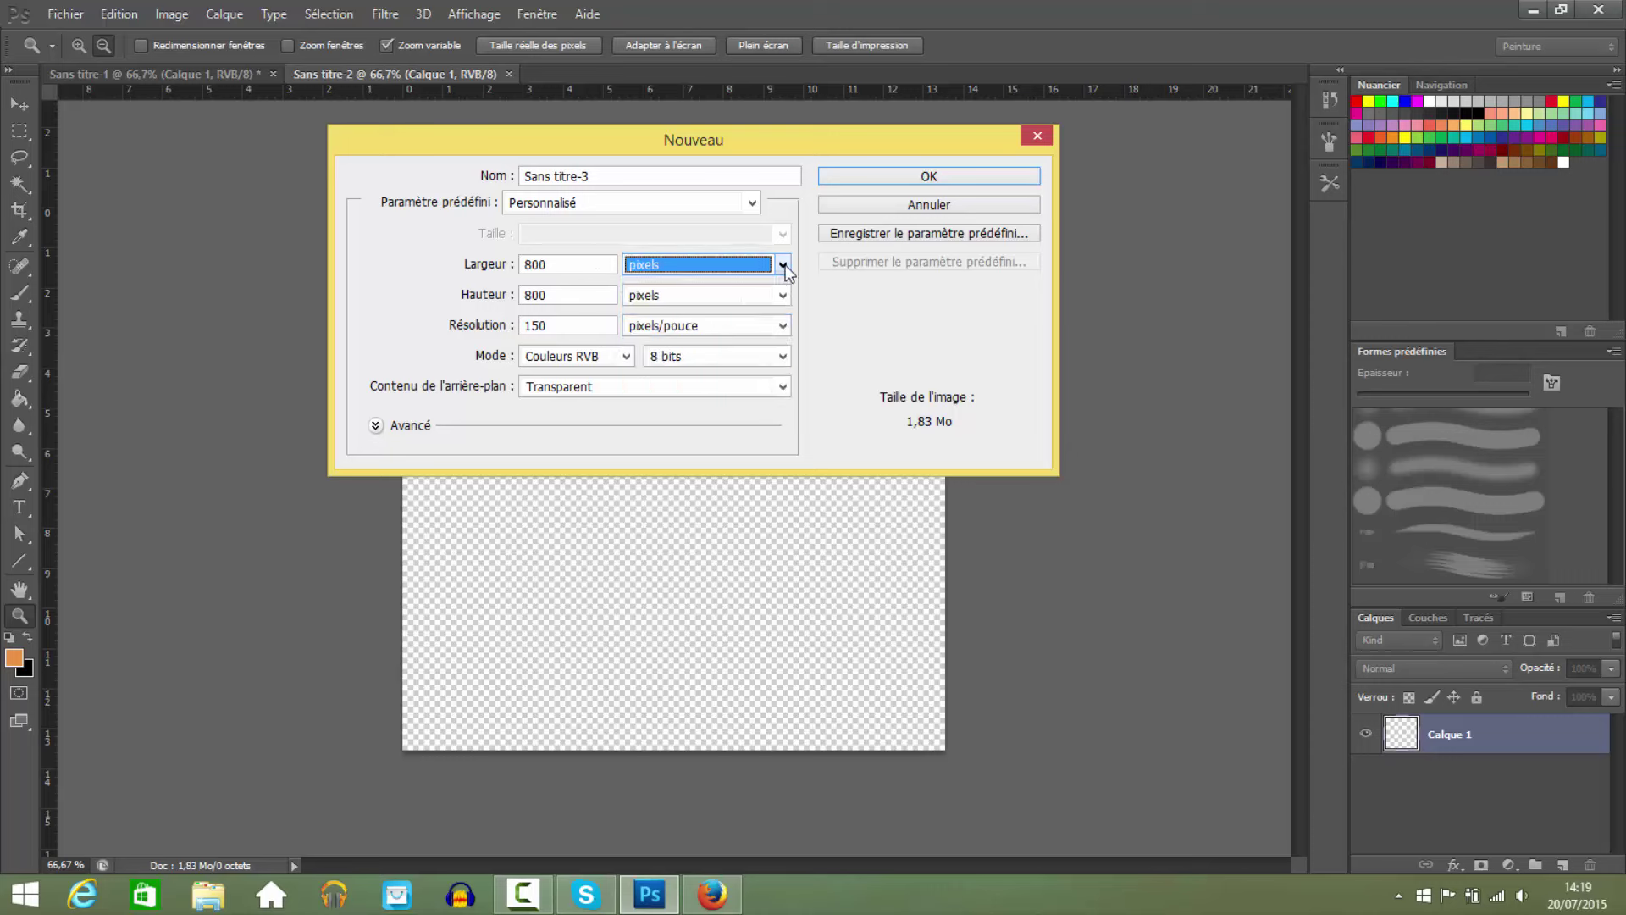
left_click(785, 265)
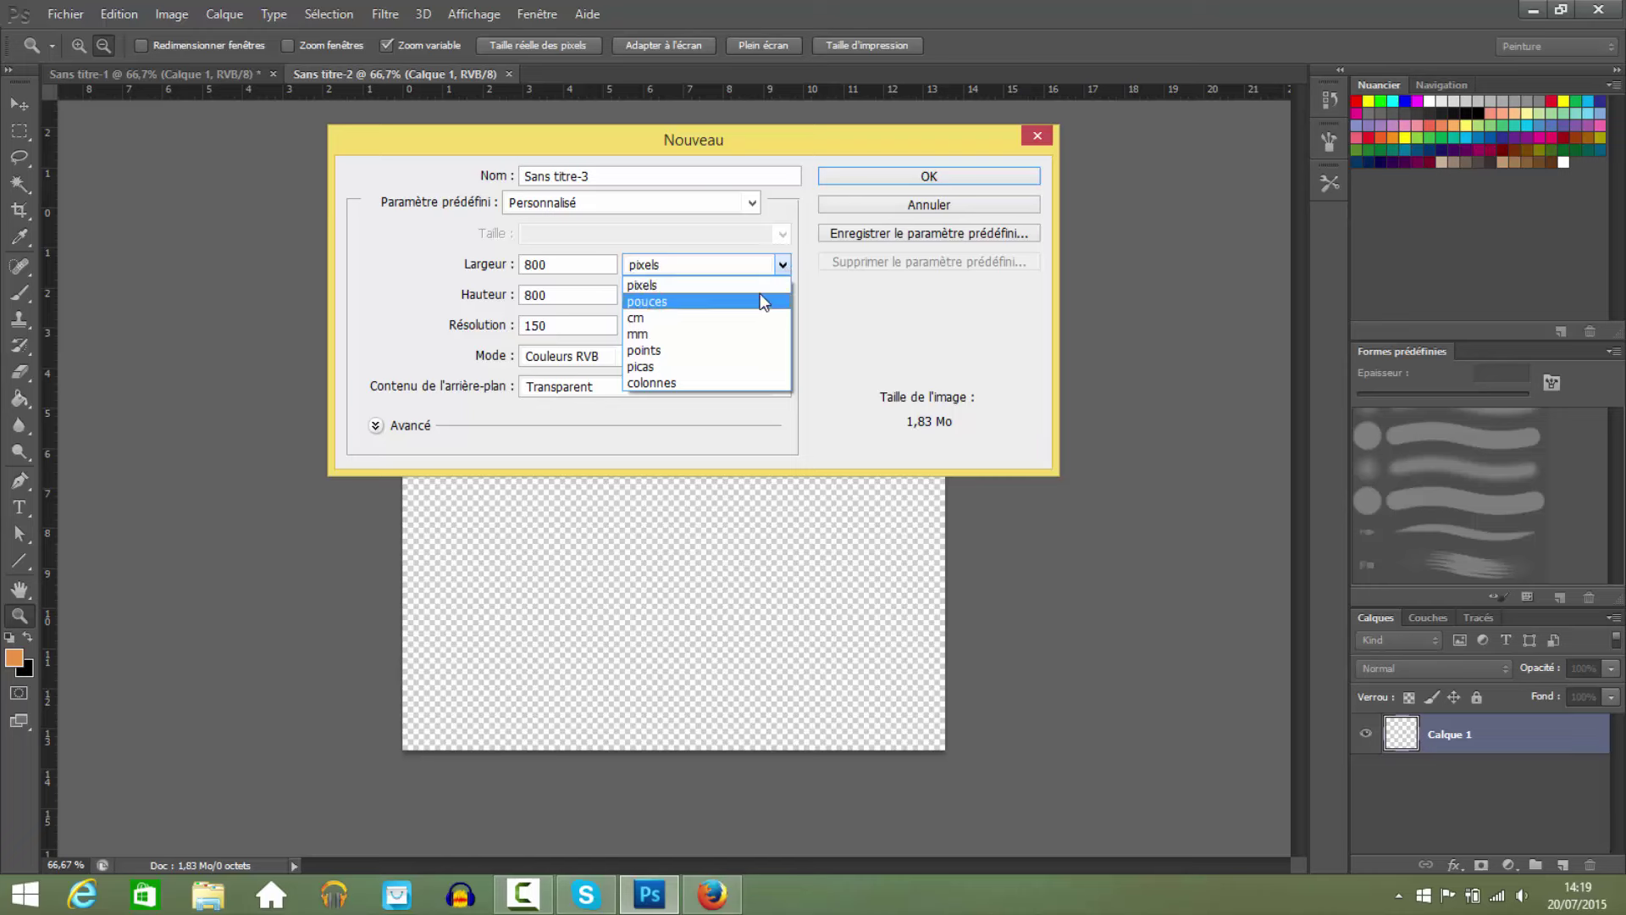
left_click(837, 301)
double_click(543, 263)
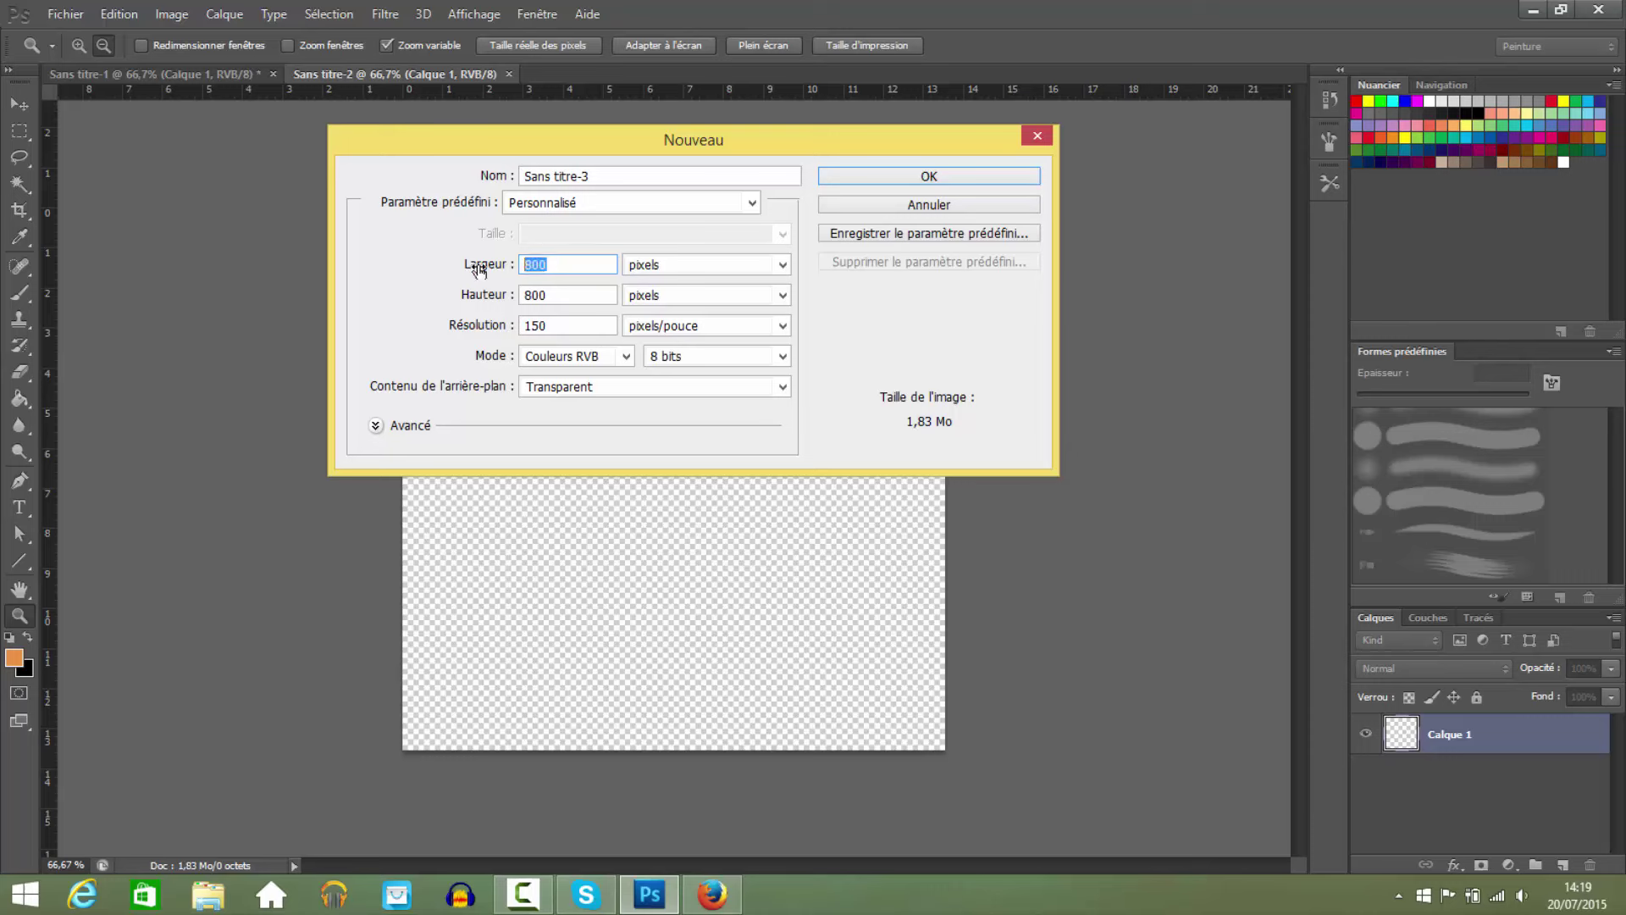
key("Tab")
double_click(543, 264)
double_click(547, 264)
key("Tab")
double_click(543, 265)
double_click(550, 294)
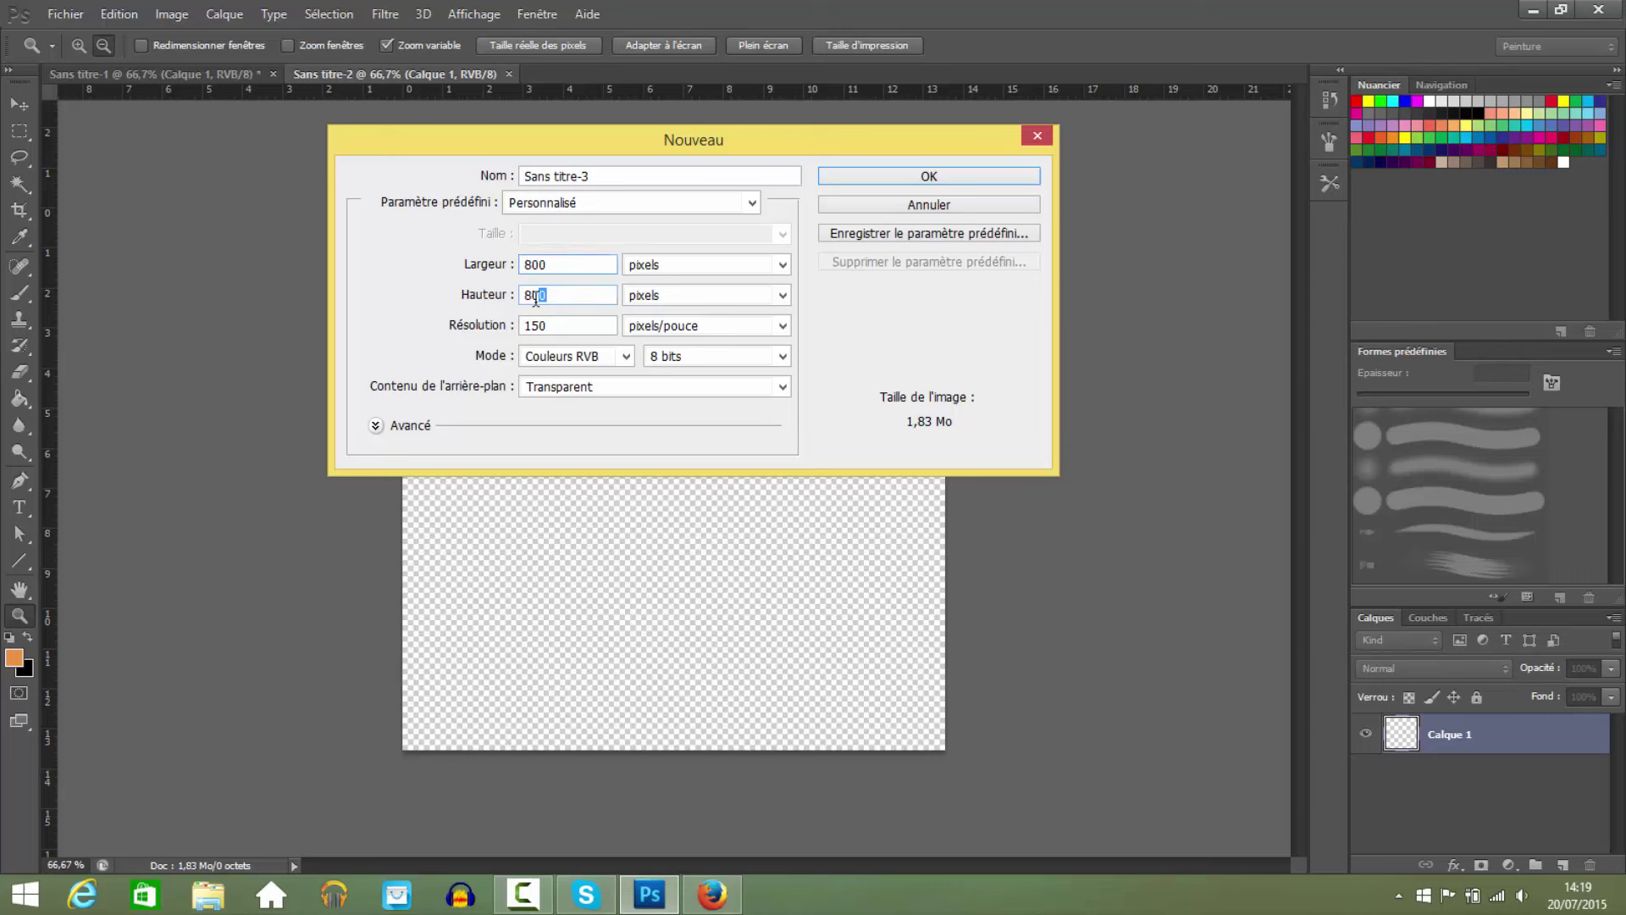
left_click(558, 264)
double_click(543, 265)
left_click(550, 296)
double_click(544, 264)
double_click(555, 295)
double_click(547, 265)
double_click(559, 294)
double_click(536, 264)
double_click(542, 295)
double_click(551, 265)
double_click(544, 294)
double_click(551, 263)
double_click(558, 295)
double_click(546, 264)
left_click(552, 296)
double_click(552, 296)
double_click(554, 264)
double_click(535, 296)
double_click(527, 265)
double_click(553, 295)
double_click(534, 265)
double_click(542, 295)
double_click(523, 266)
double_click(553, 290)
double_click(557, 264)
double_click(558, 293)
double_click(559, 263)
left_click(514, 295)
left_click(502, 266)
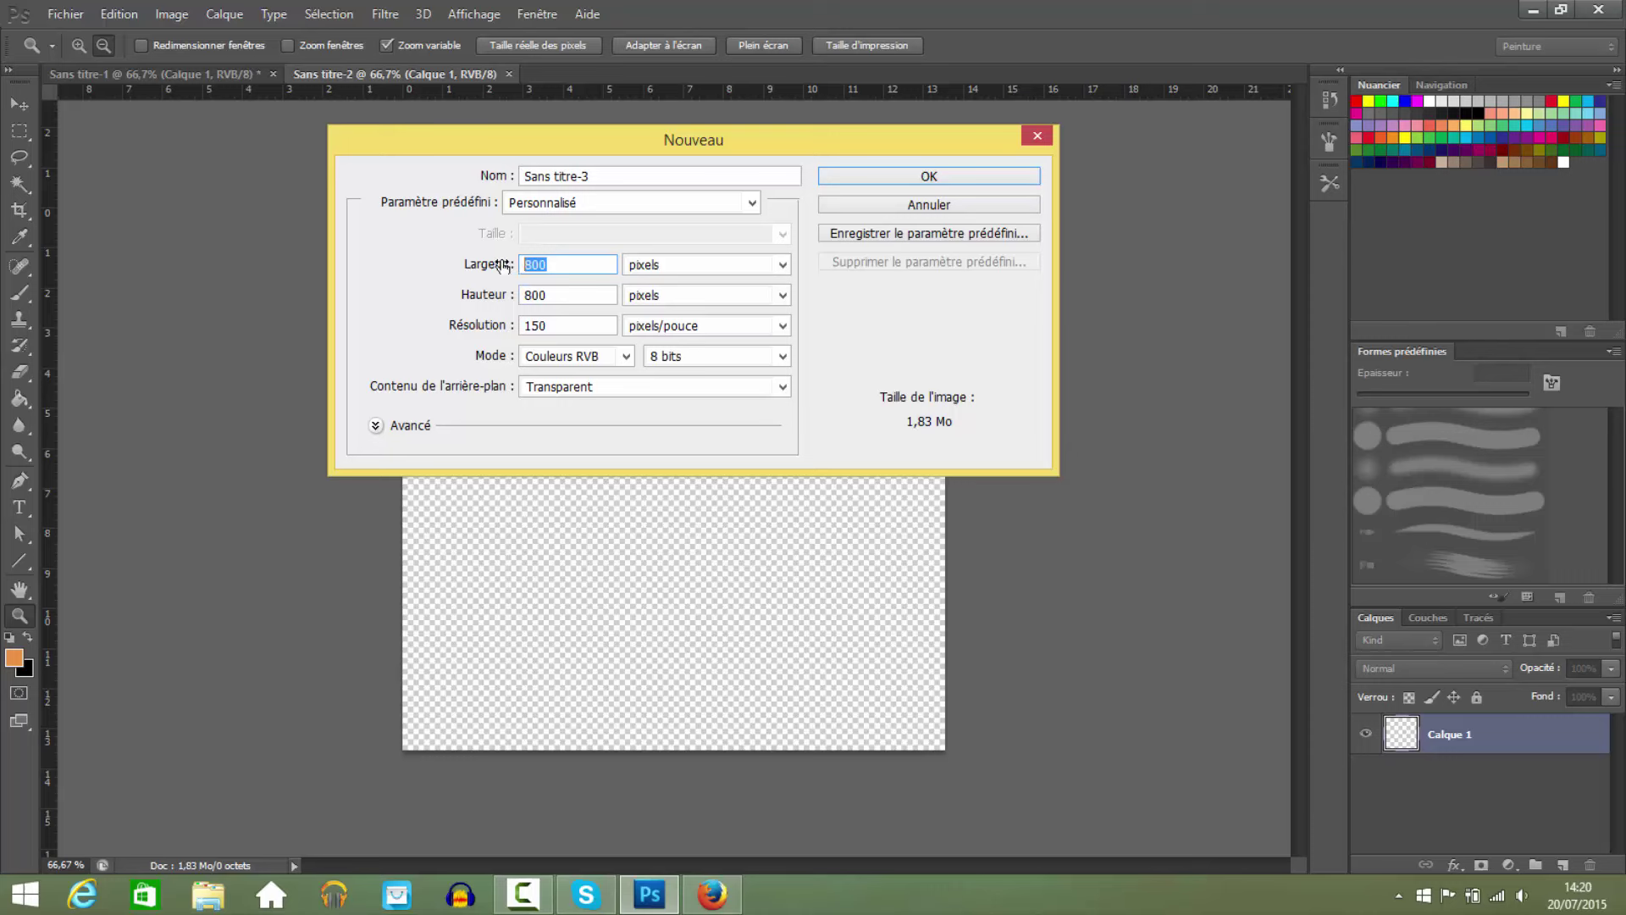
Cancel the new document and quit Photoshop without saving the changes to Sans titre-1.
left_click(1027, 139)
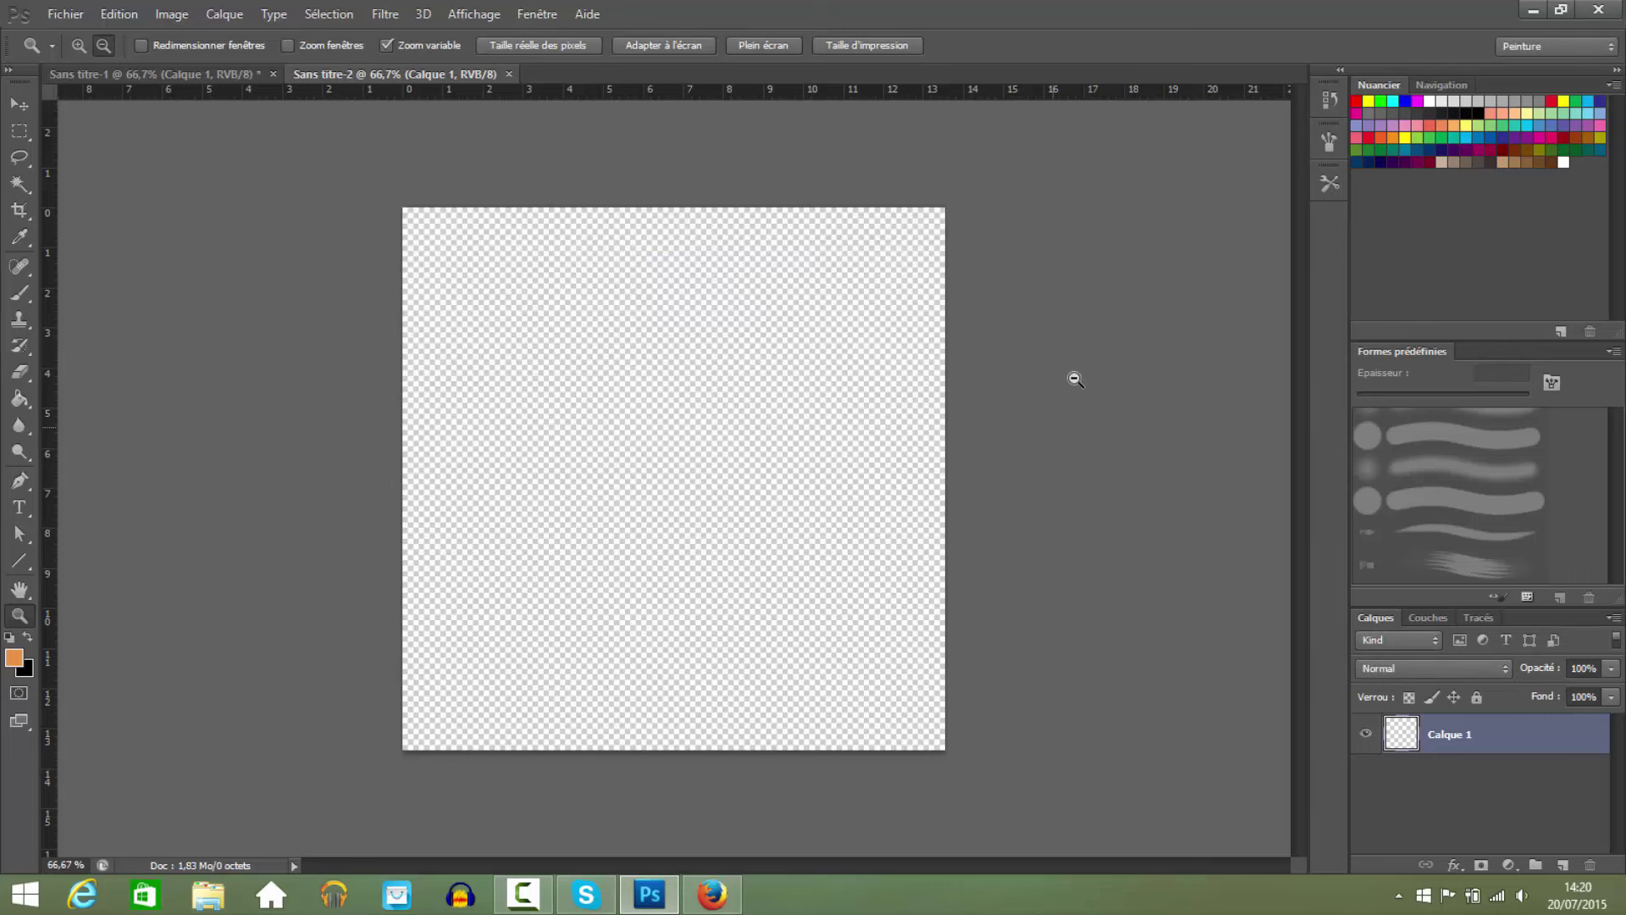
left_click(1602, 10)
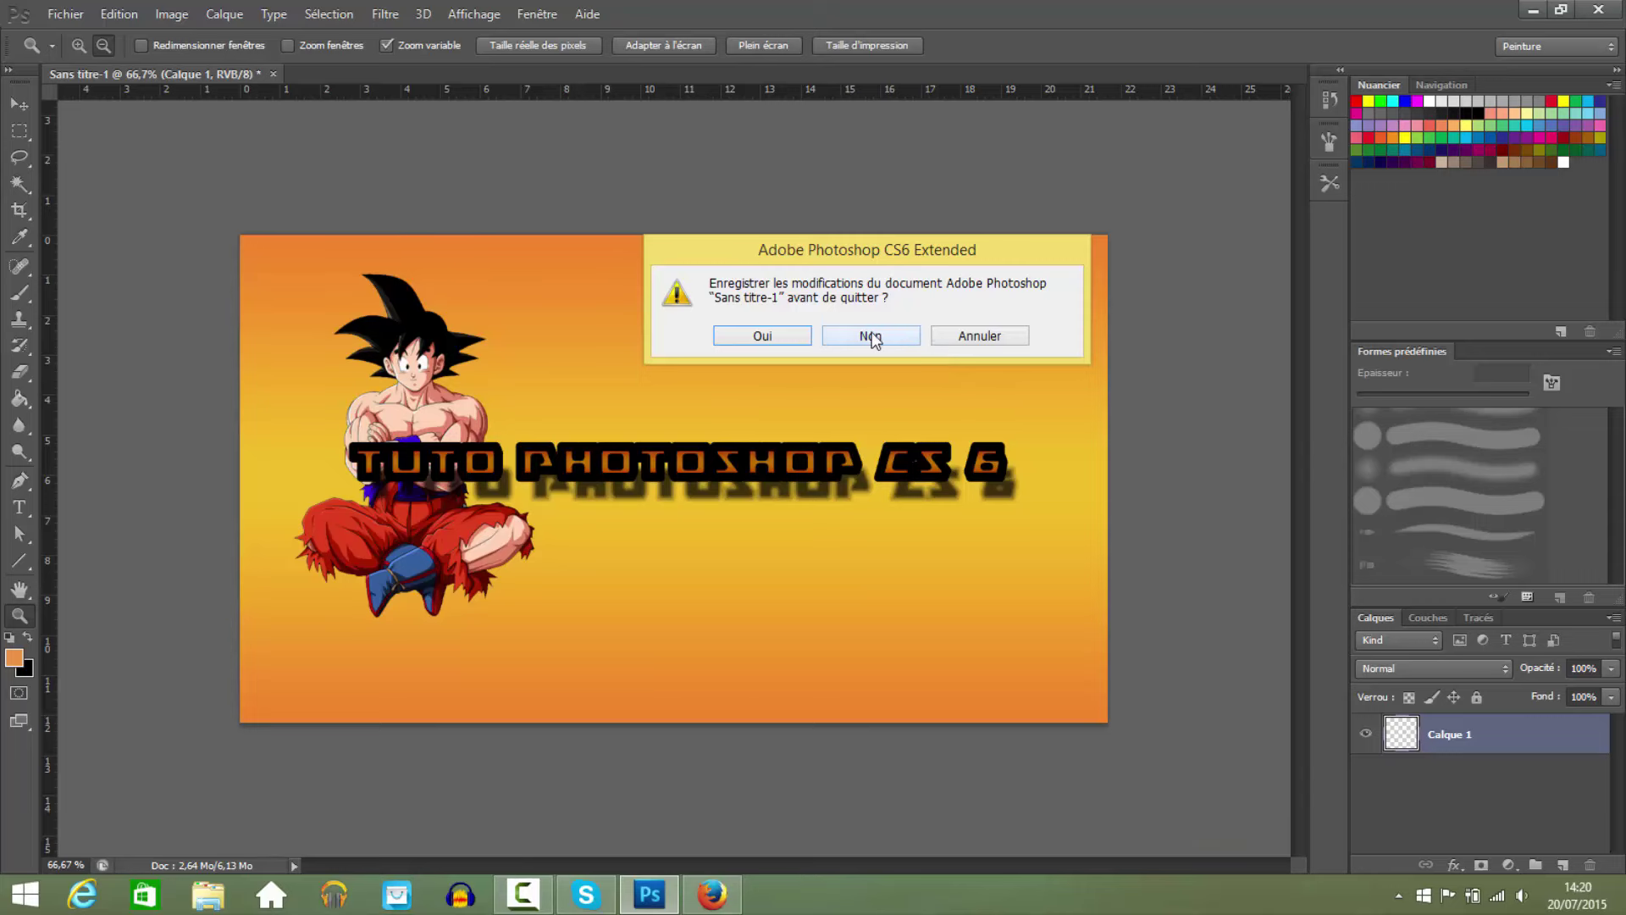
left_click(870, 337)
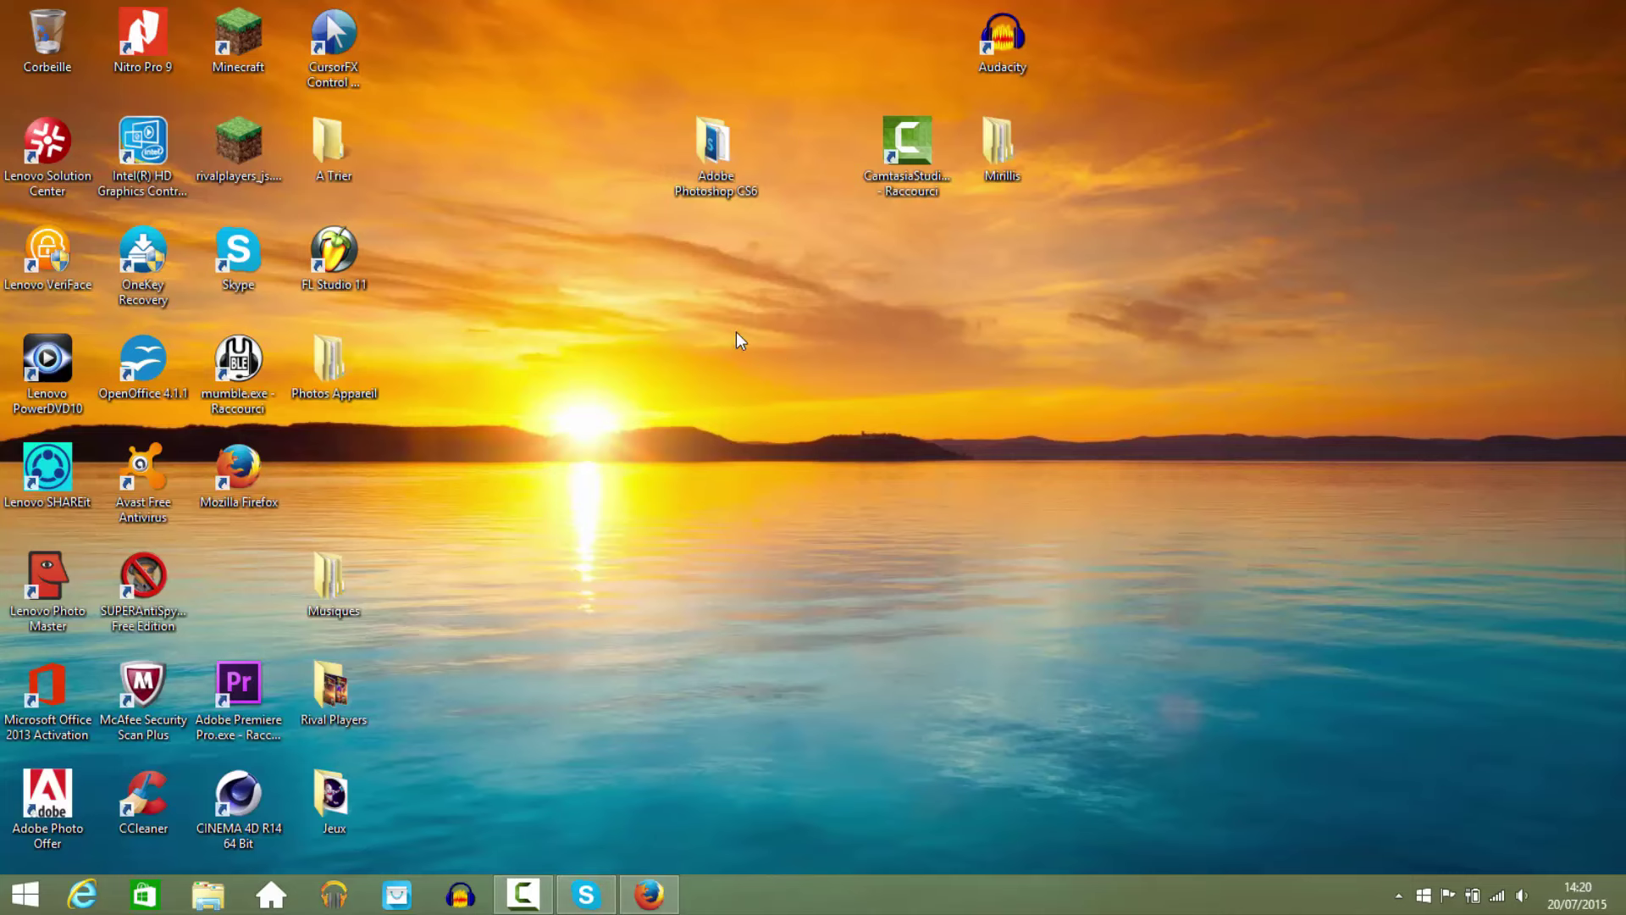
left_click(734, 136)
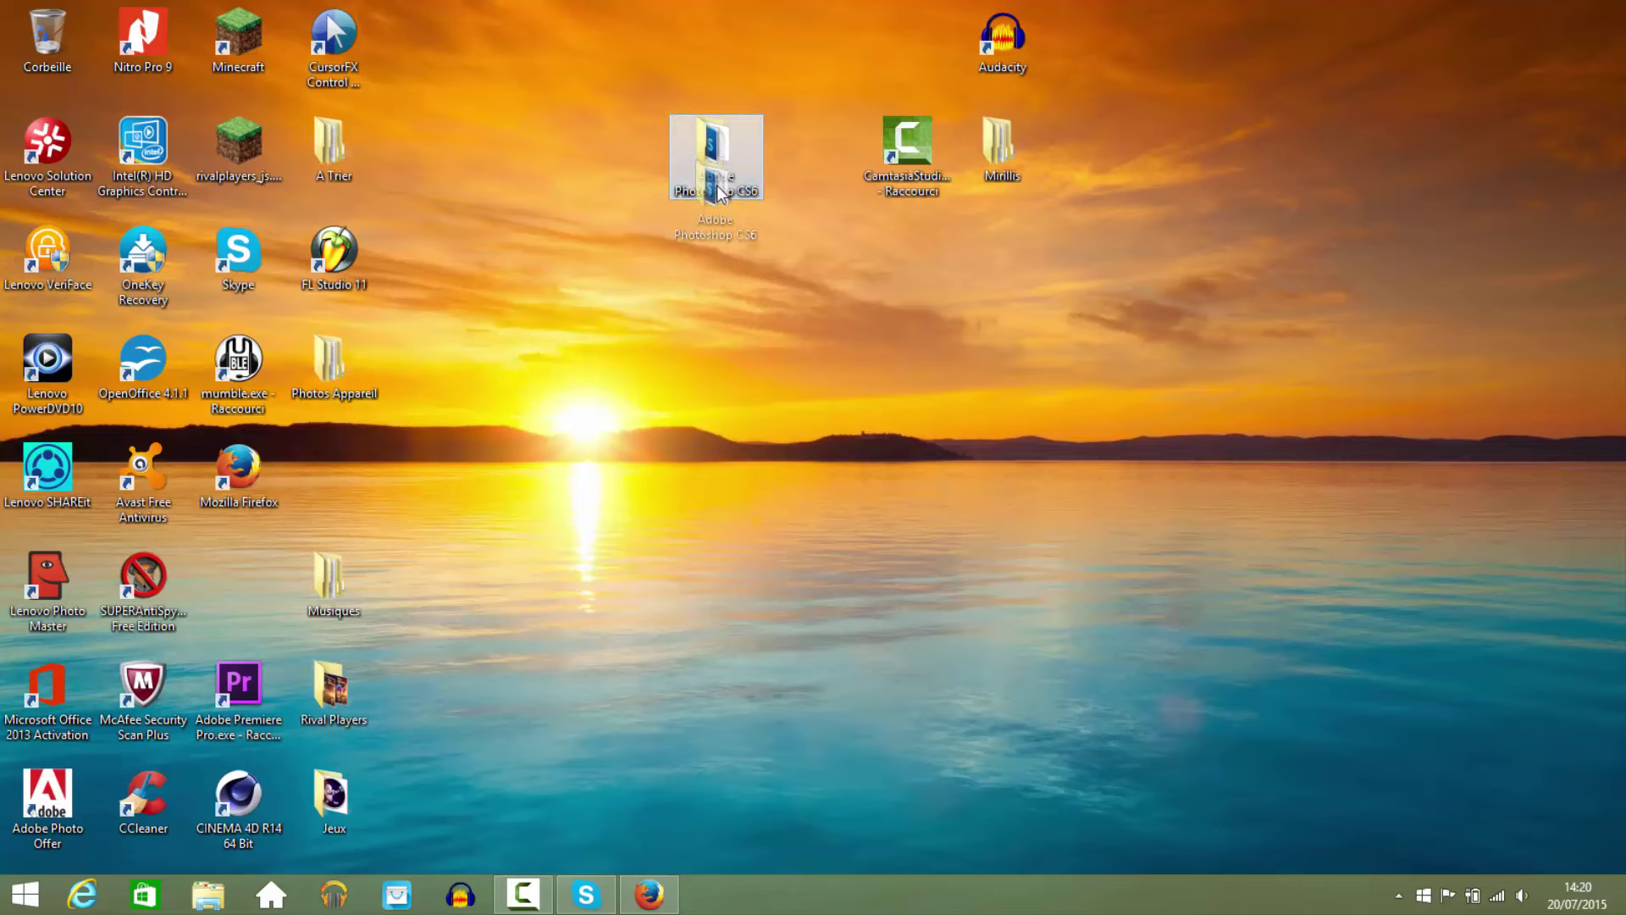
left_click(746, 155)
left_click(729, 149)
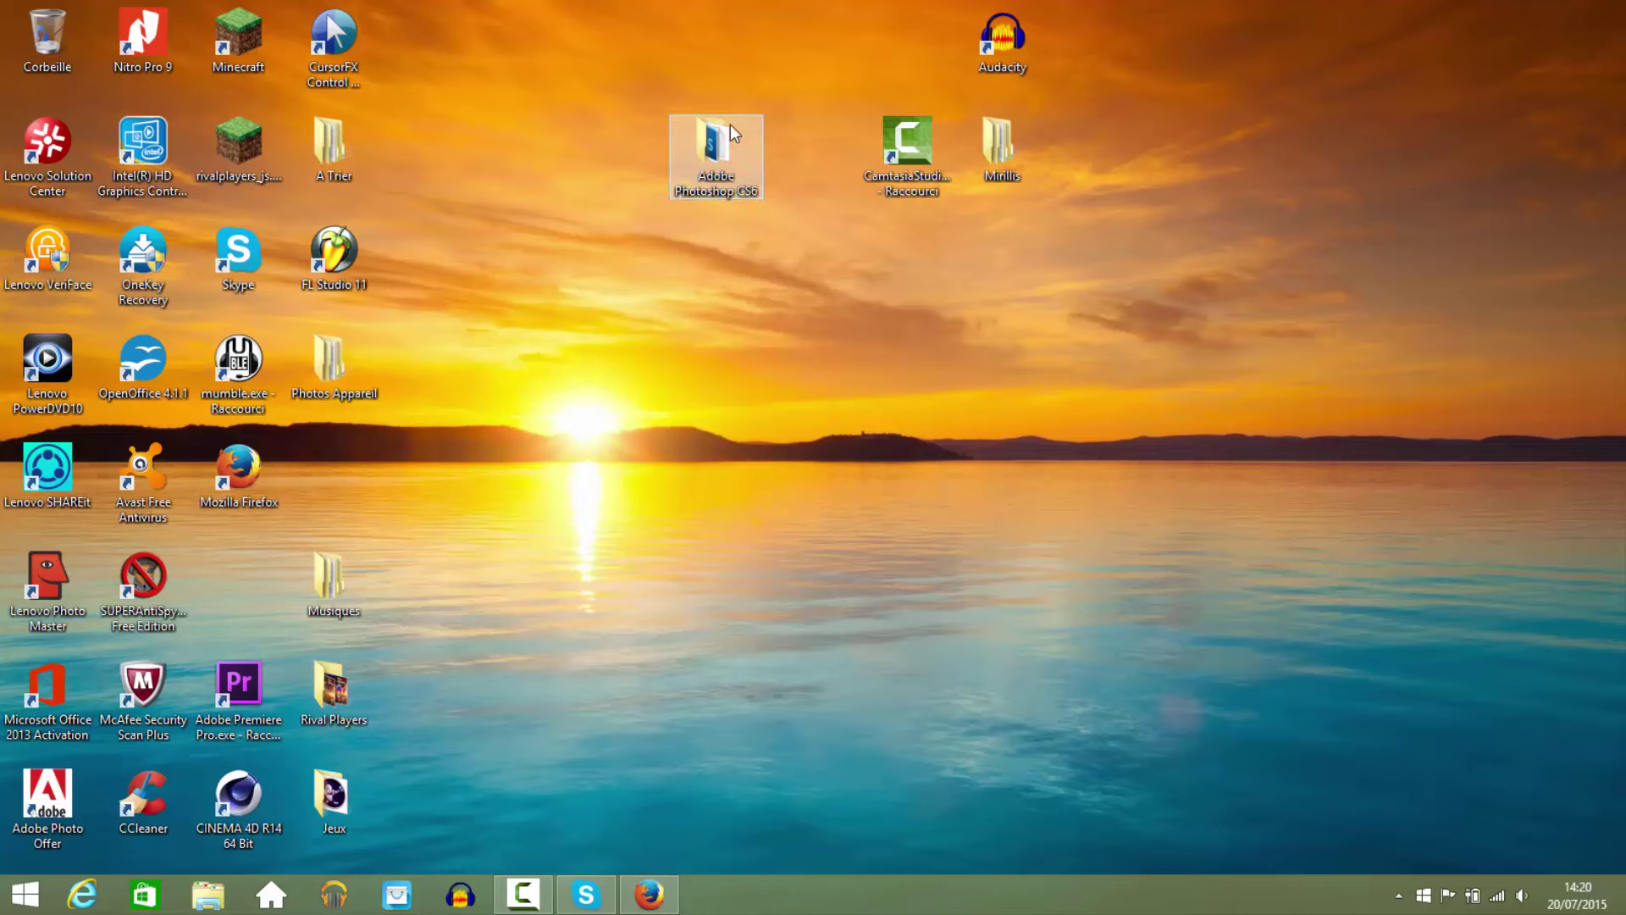
mouse_move(720, 157)
left_mouse_down()
mouse_move(758, 261)
mouse_move(737, 152)
left_mouse_up()
left_click_drag(735, 41, 707, 246)
left_click(639, 127)
left_click_drag(653, 69, 777, 283)
left_click(867, 278)
left_click(533, 896)
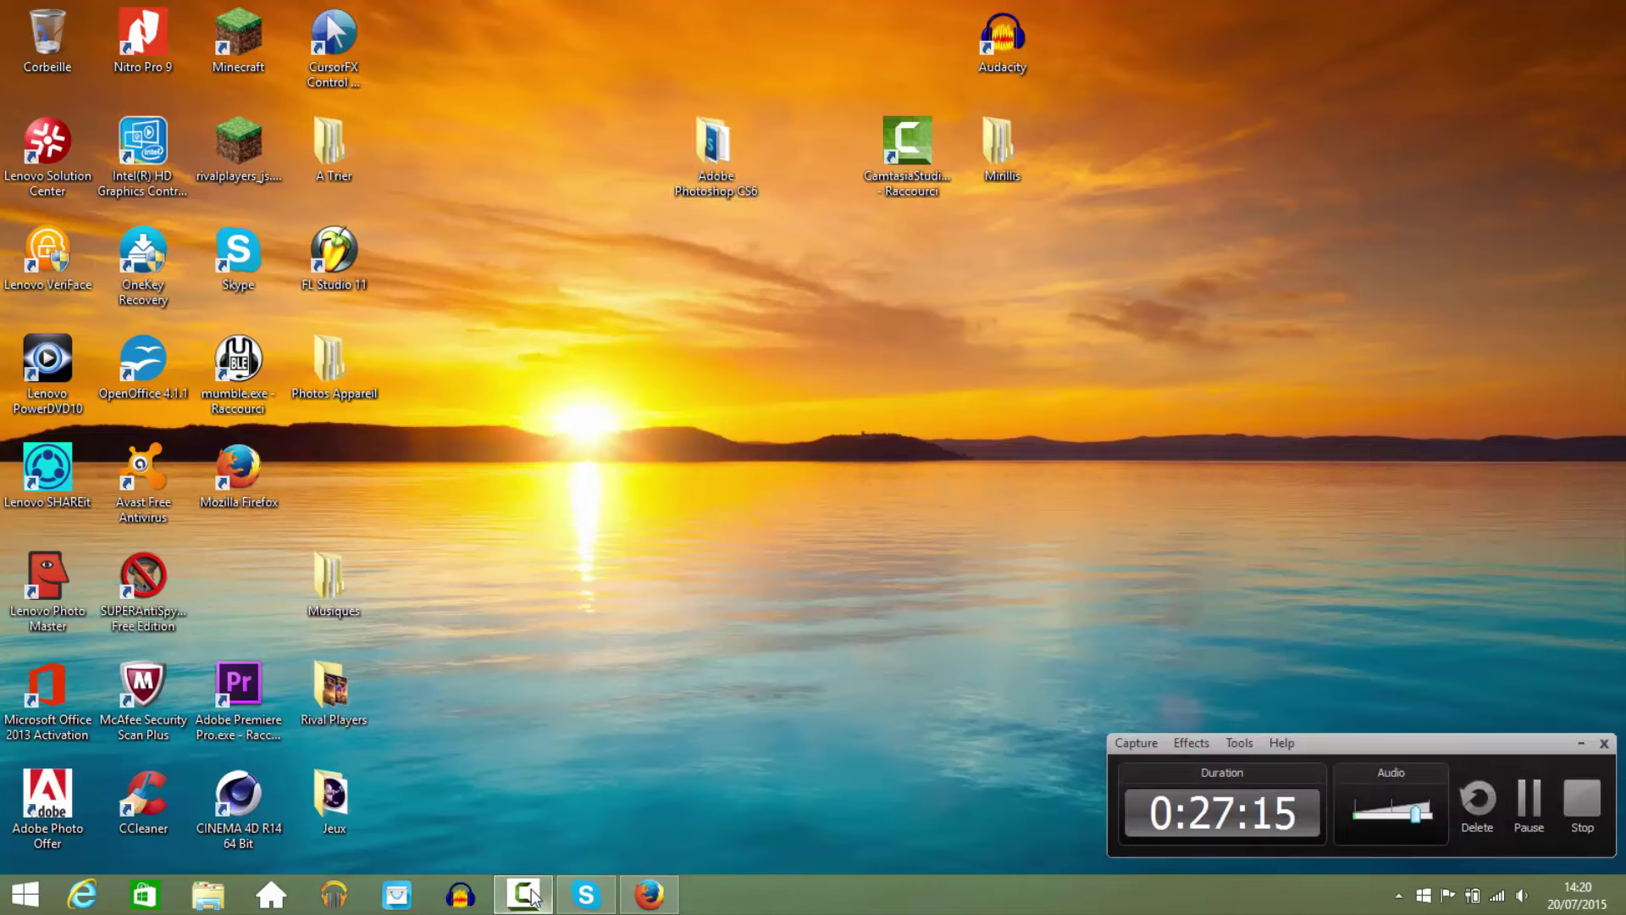
left_click(533, 896)
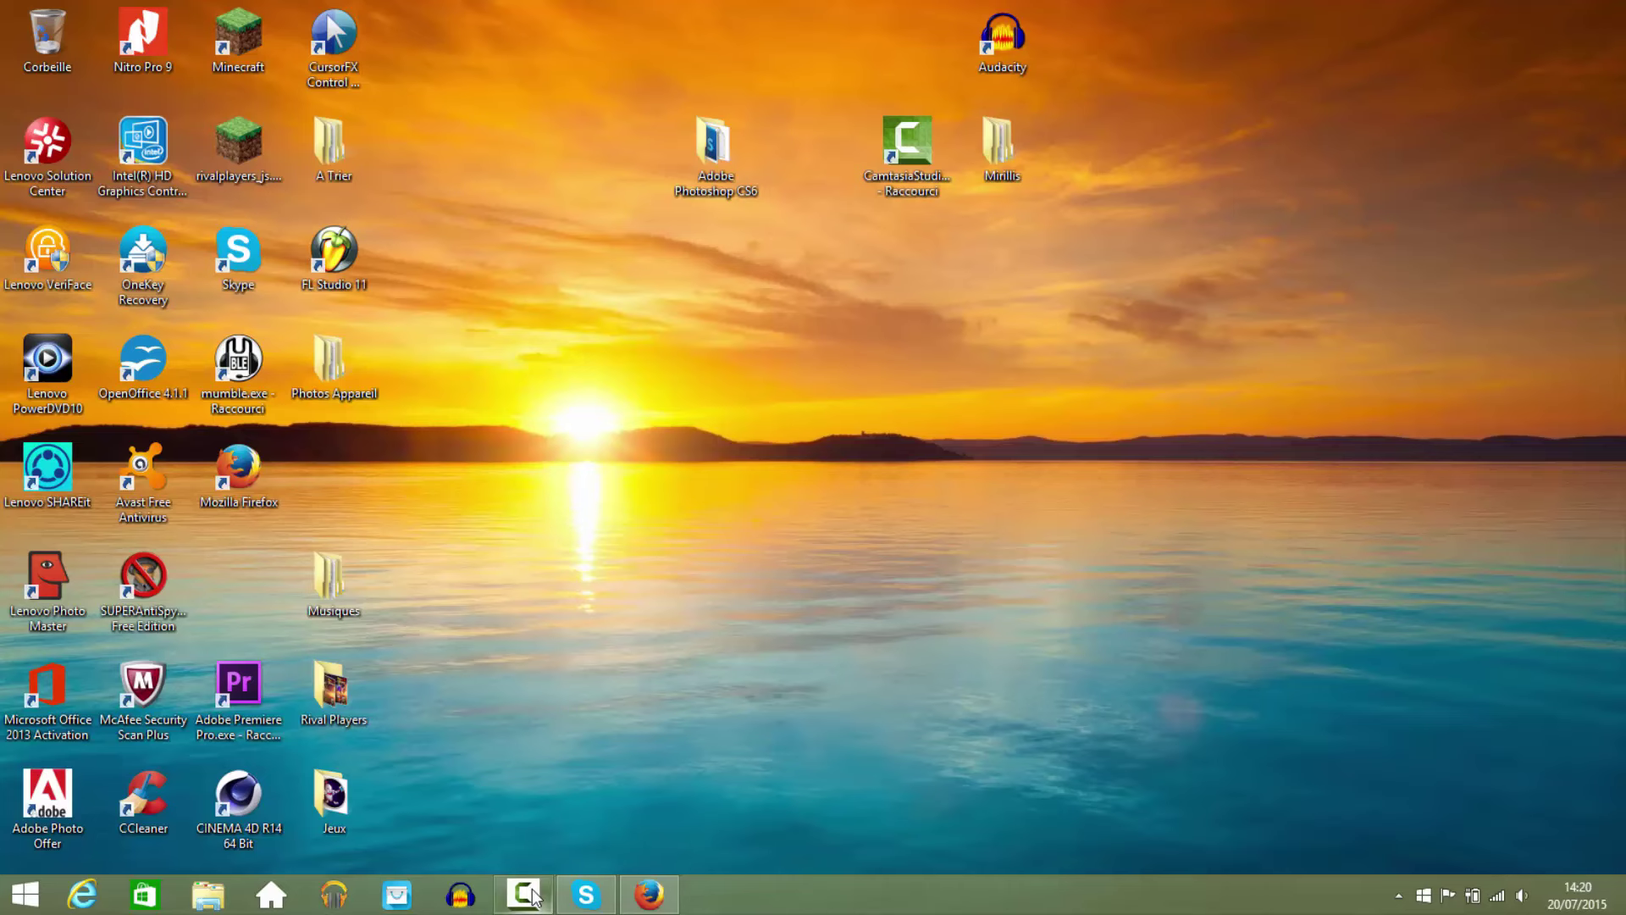
left_click_drag(653, 133, 785, 205)
left_click(779, 220)
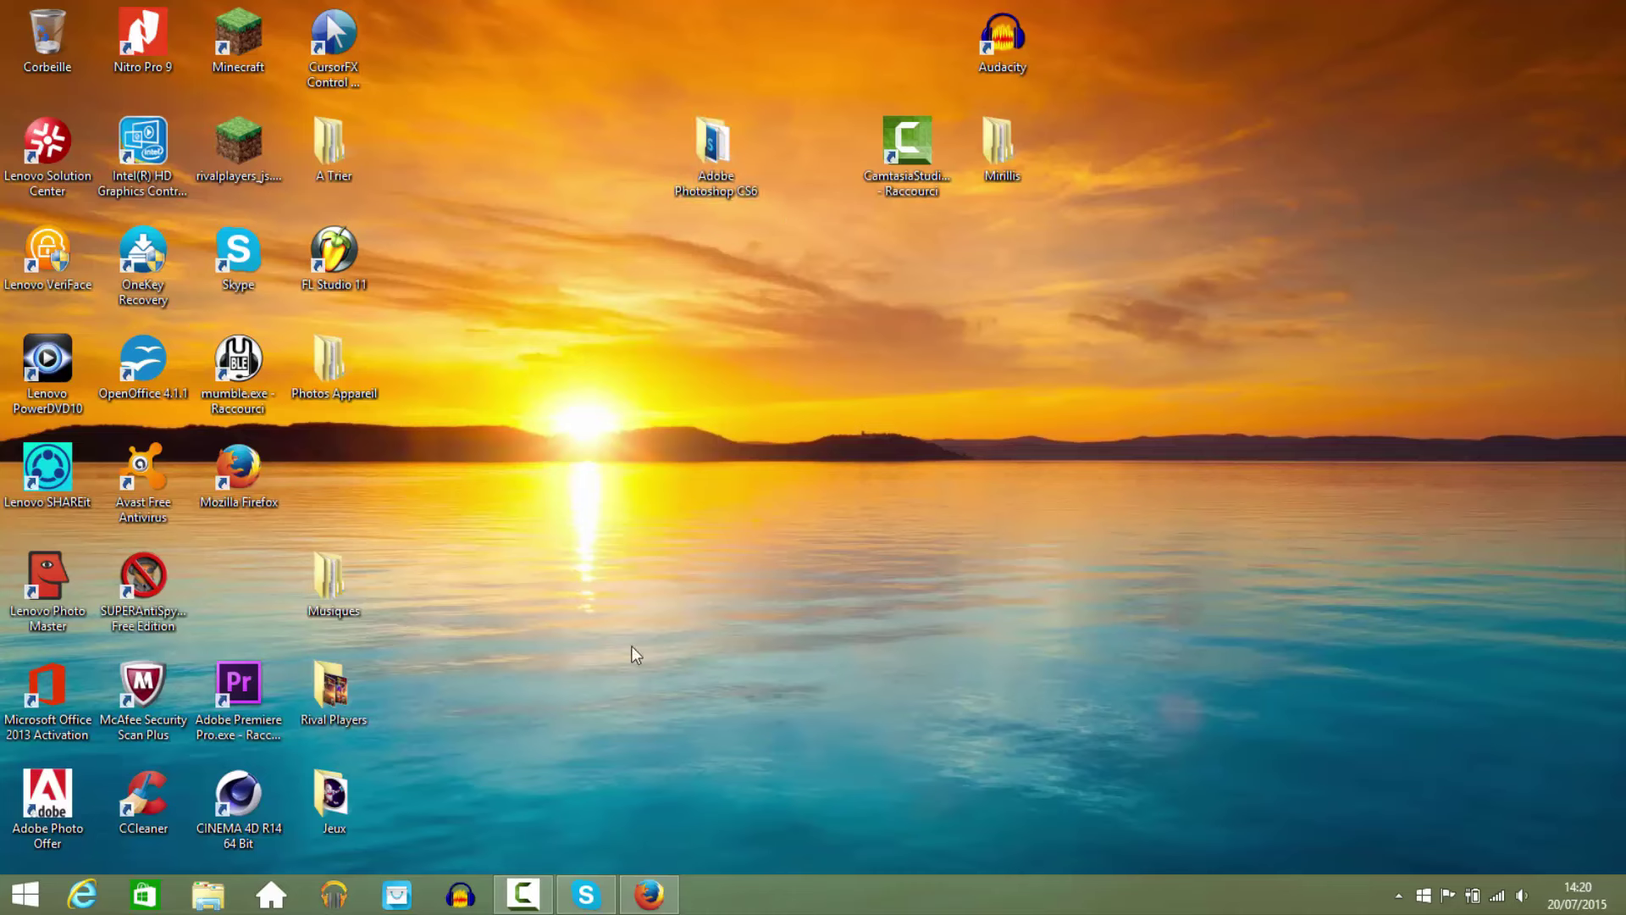
left_click(525, 891)
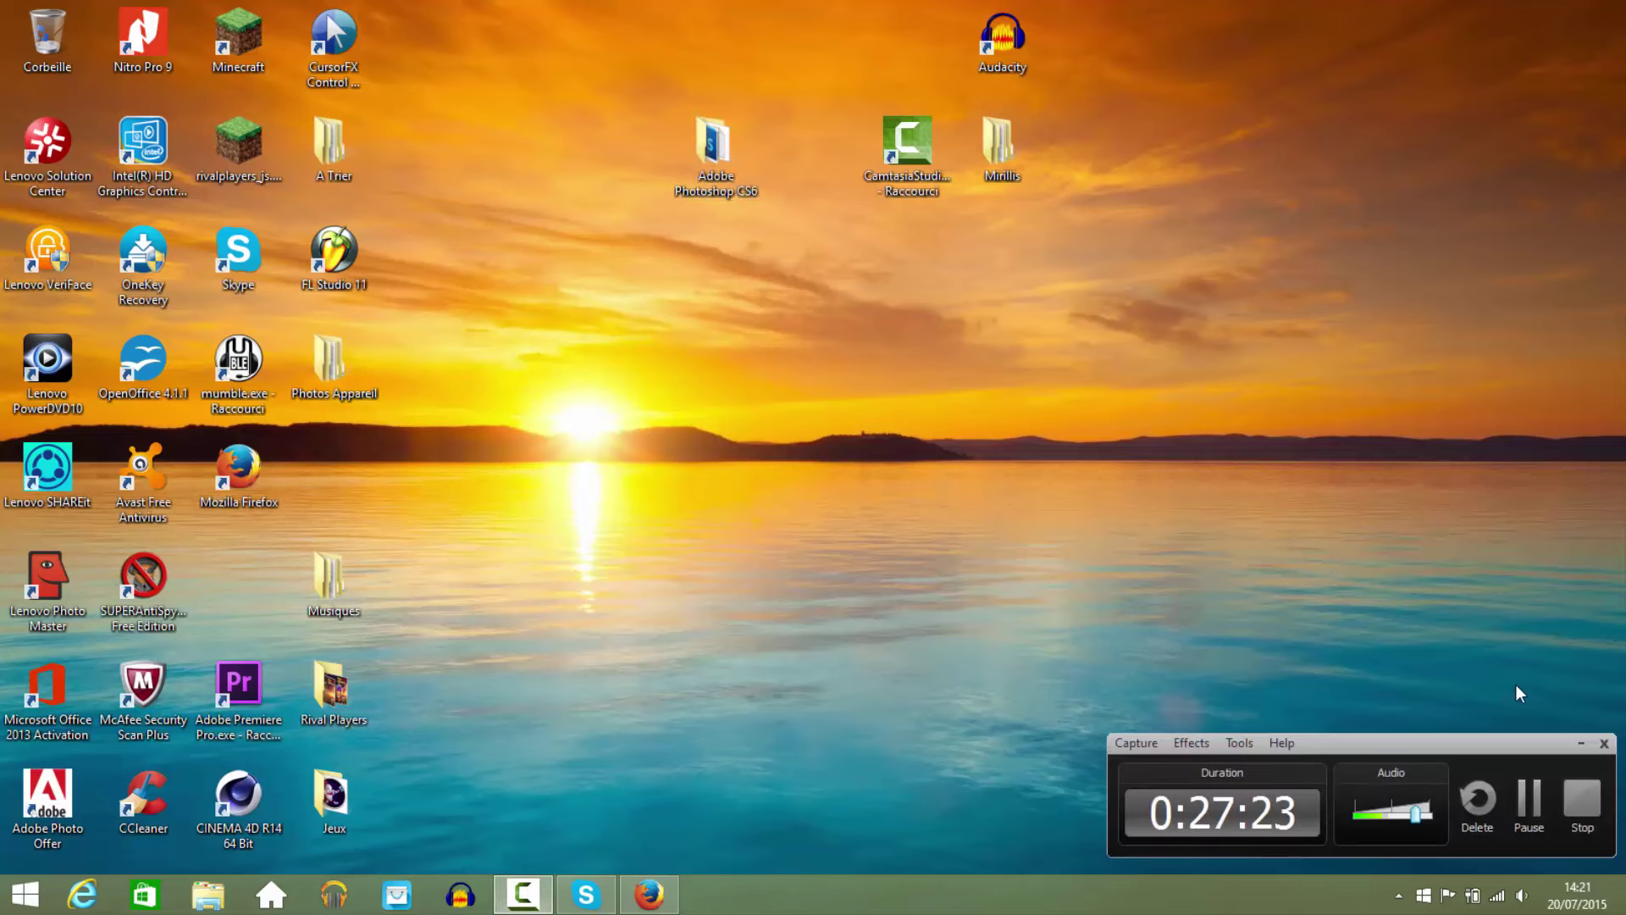